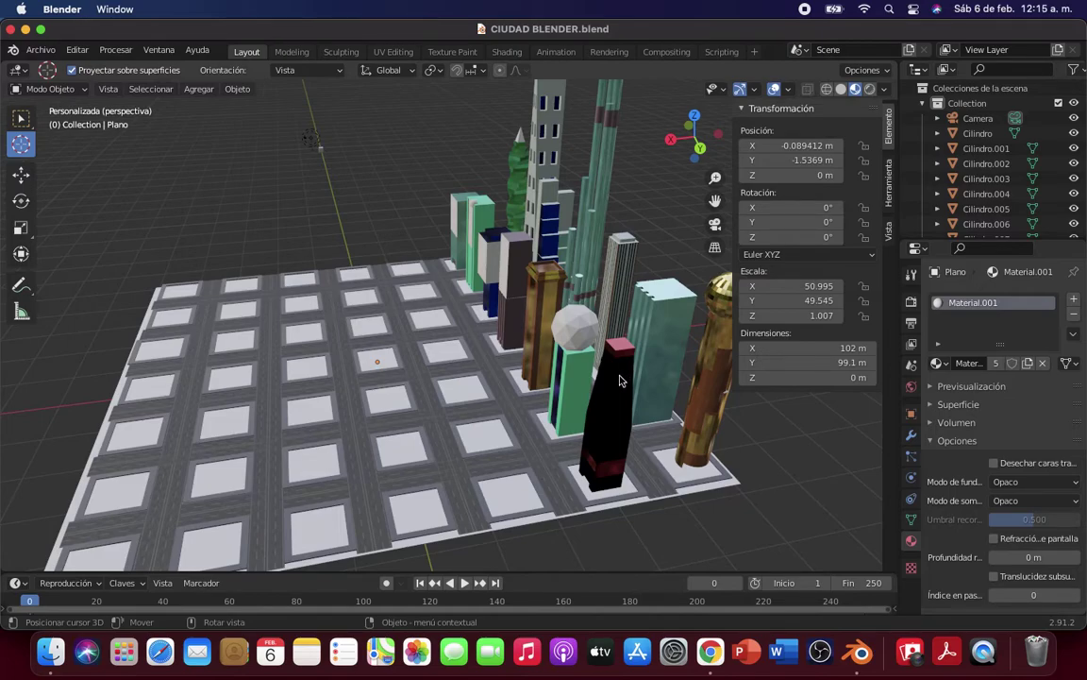
# Step: Orbit, pan and zoom around the city to frame the street between the blocks
pyautogui.moveTo(683, 248); pyautogui.dragTo(631, 379, button='middle')
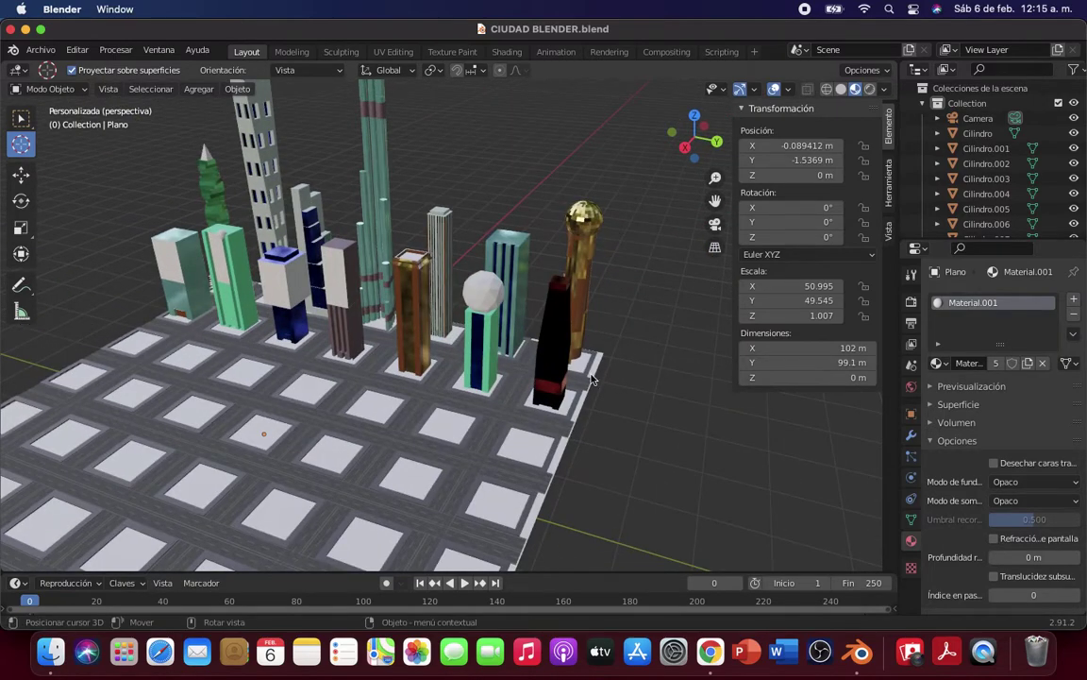
pyautogui.scroll(-3, 605, 378)
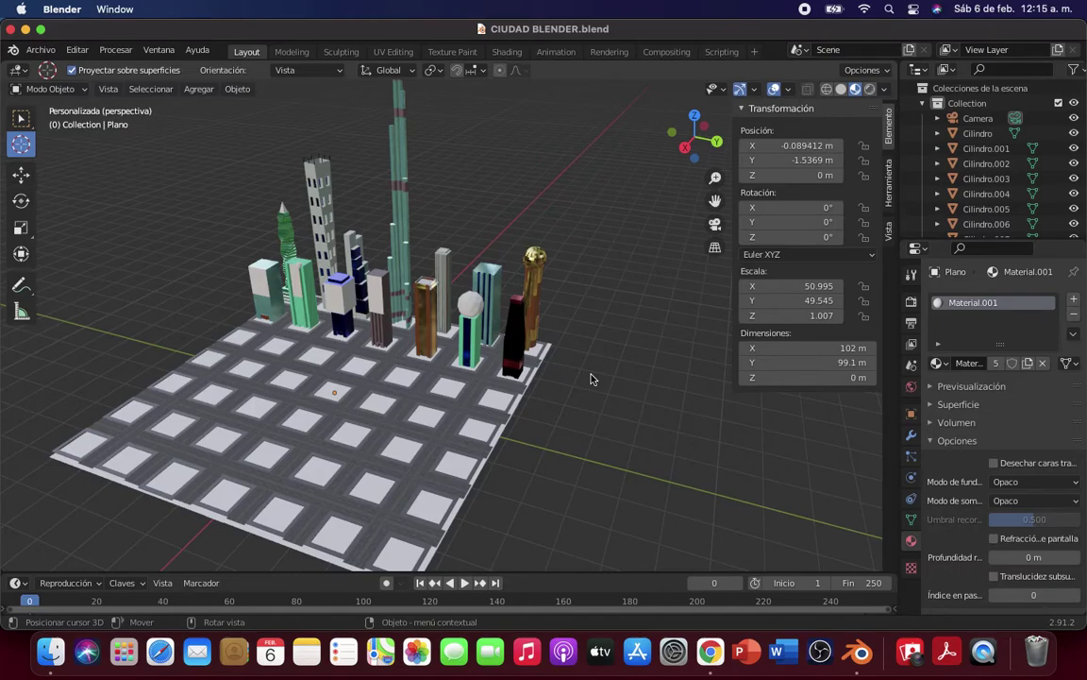
pyautogui.moveTo(591, 379)
pyautogui.keyDown('shift'); pyautogui.mouseDown(button='middle')
pyautogui.moveTo(657, 399)
pyautogui.moveTo(643, 392)
pyautogui.mouseUp(button='middle'); pyautogui.keyUp('shift')
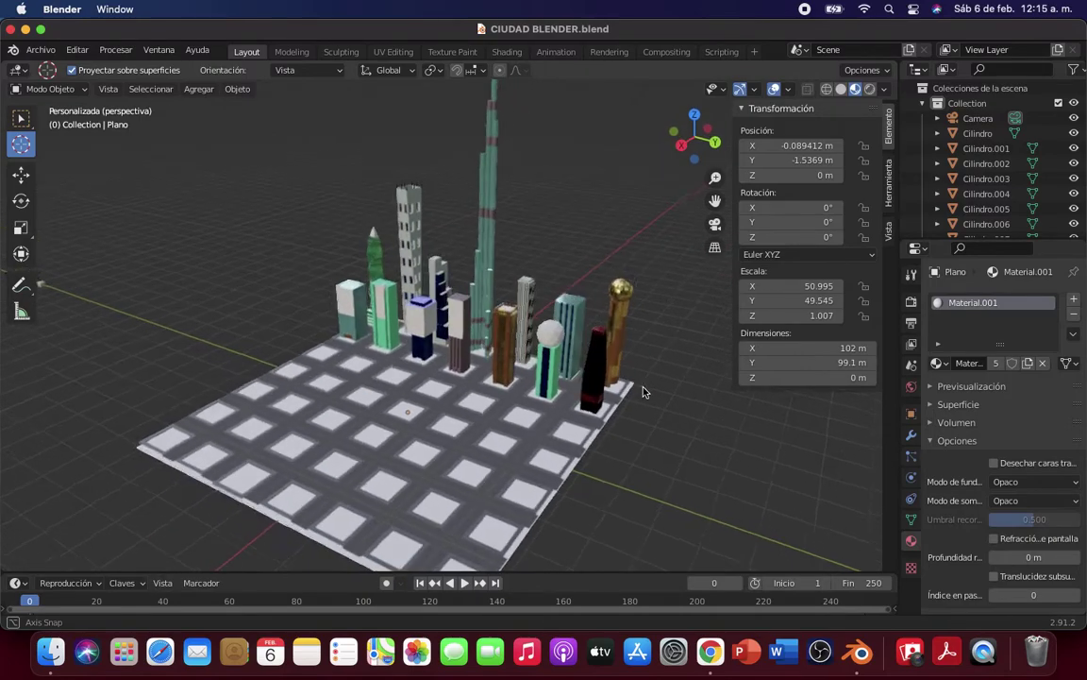
pyautogui.moveTo(643, 392); pyautogui.dragTo(650, 383, button='middle')
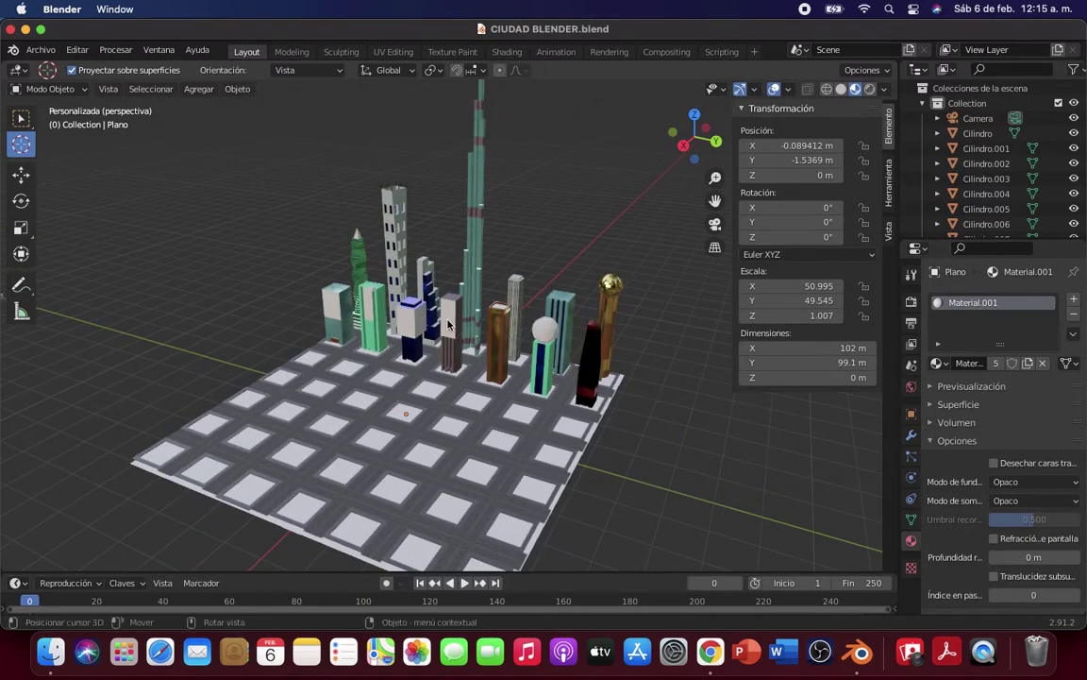
pyautogui.moveTo(450, 325)
pyautogui.keyDown('shift'); pyautogui.mouseDown(button='middle')
pyautogui.moveTo(473, 434)
pyautogui.moveTo(462, 396)
pyautogui.mouseUp(button='middle'); pyautogui.keyUp('shift')
pyautogui.scroll(4, 406, 418)
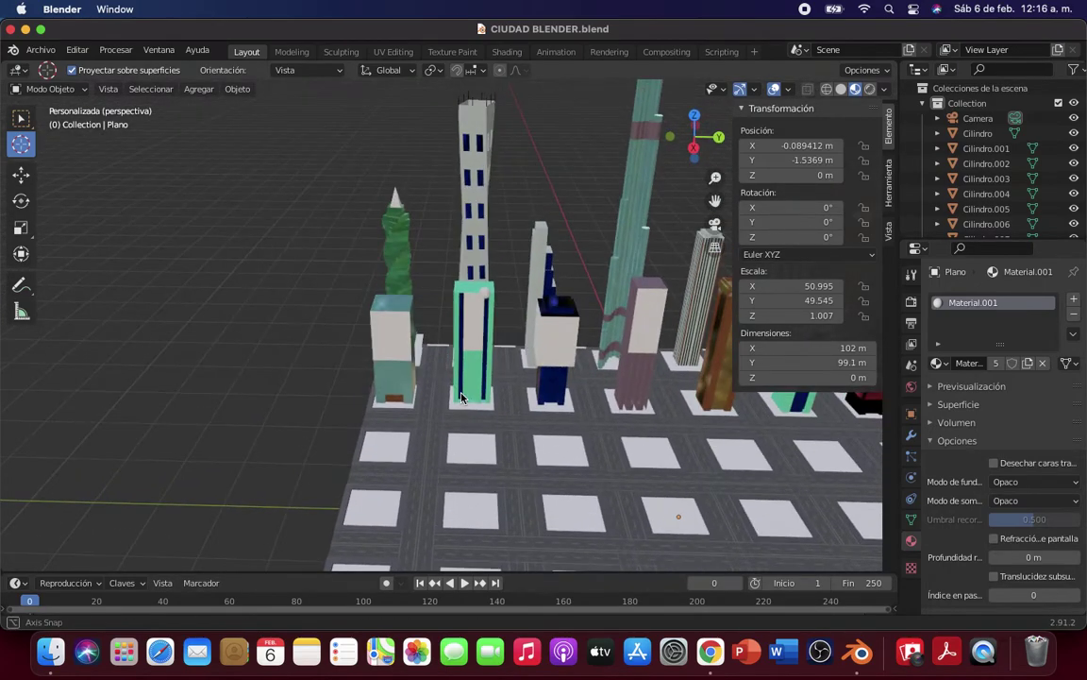
pyautogui.scroll(2, 444, 416)
pyautogui.scroll(1, 430, 437)
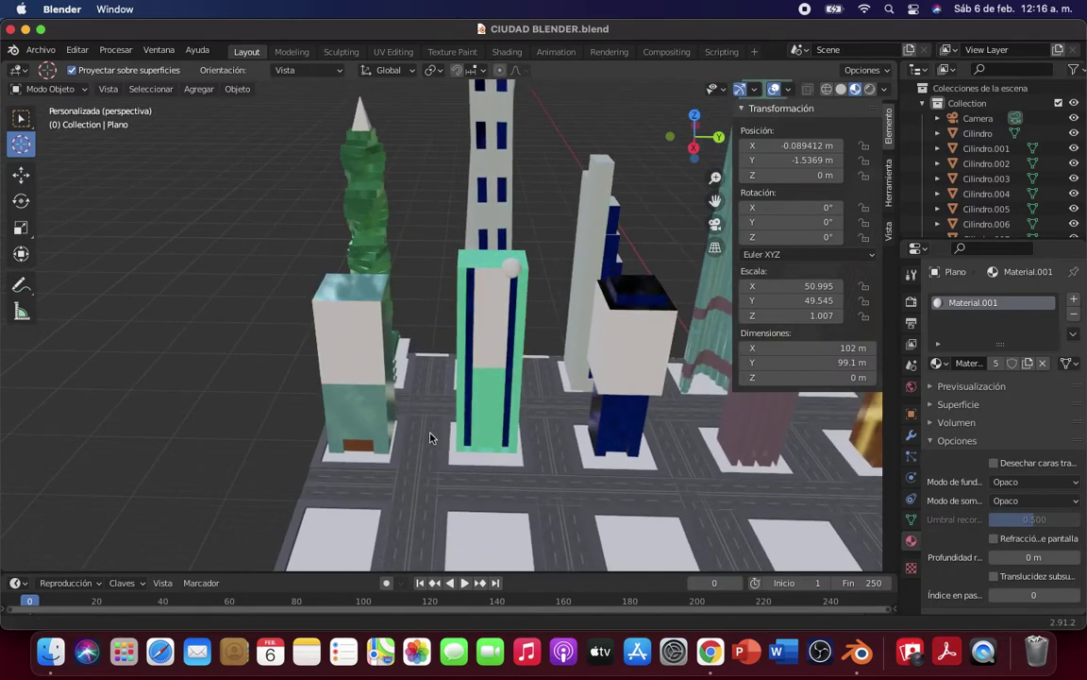
pyautogui.moveTo(430, 437)
pyautogui.keyDown('shift'); pyautogui.mouseDown(button='middle')
pyautogui.moveTo(388, 344)
pyautogui.moveTo(408, 295)
pyautogui.mouseUp(button='middle'); pyautogui.keyUp('shift')
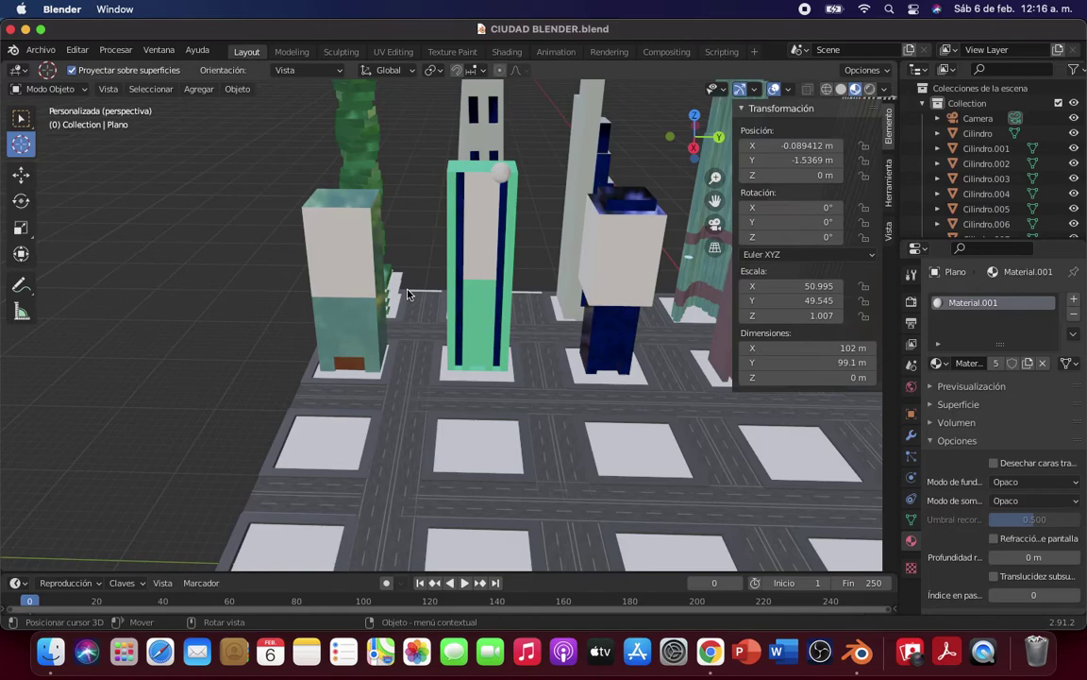
pyautogui.scroll(-1, 508, 385)
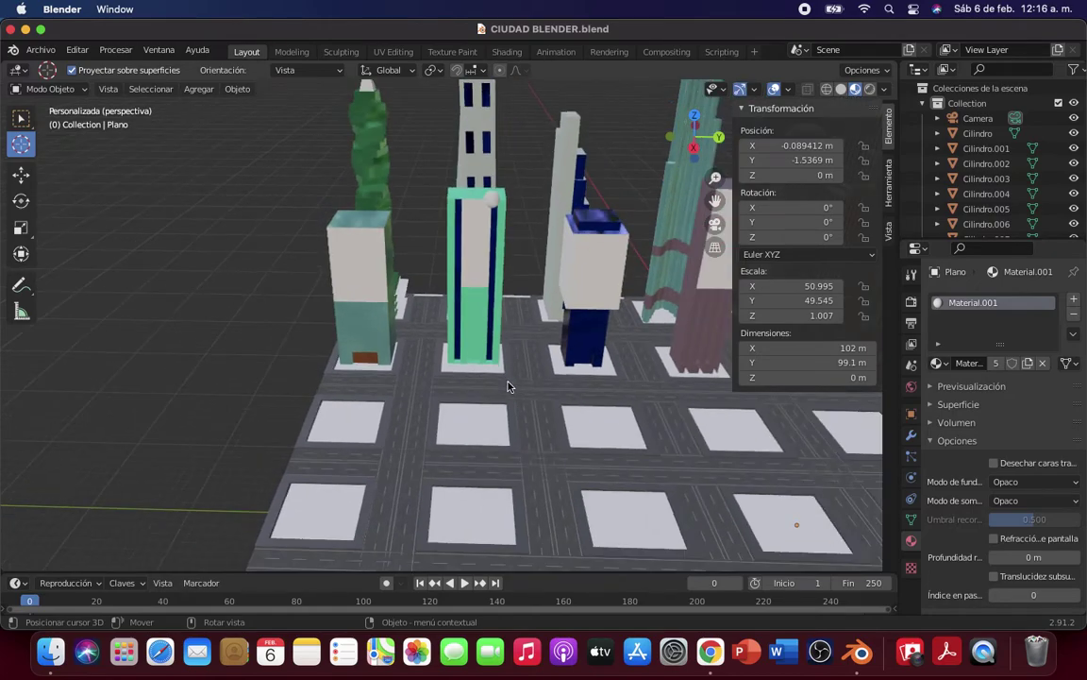
pyautogui.scroll(-1, 508, 386)
pyautogui.scroll(-1, 508, 385)
pyautogui.scroll(-1, 507, 385)
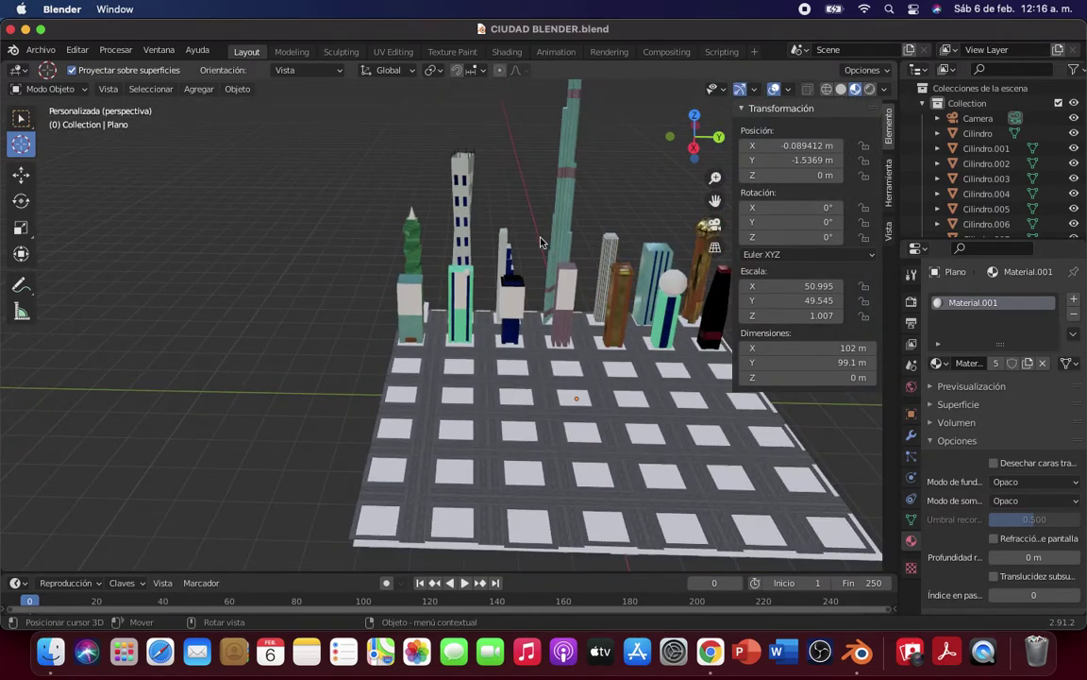
pyautogui.moveTo(589, 287)
pyautogui.mouseDown(button='middle')
pyautogui.moveTo(506, 298)
pyautogui.moveTo(590, 357)
pyautogui.moveTo(580, 307)
pyautogui.moveTo(566, 378)
pyautogui.mouseUp(button='middle')
pyautogui.scroll(3, 566, 377)
pyautogui.scroll(2, 524, 413)
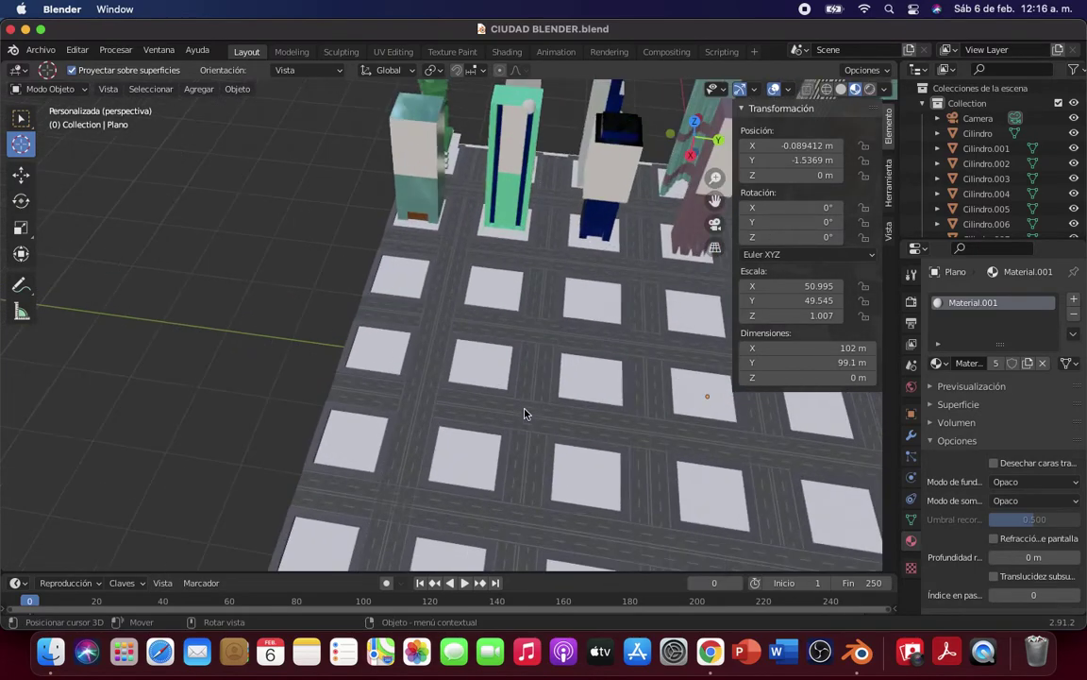
pyautogui.scroll(2, 525, 413)
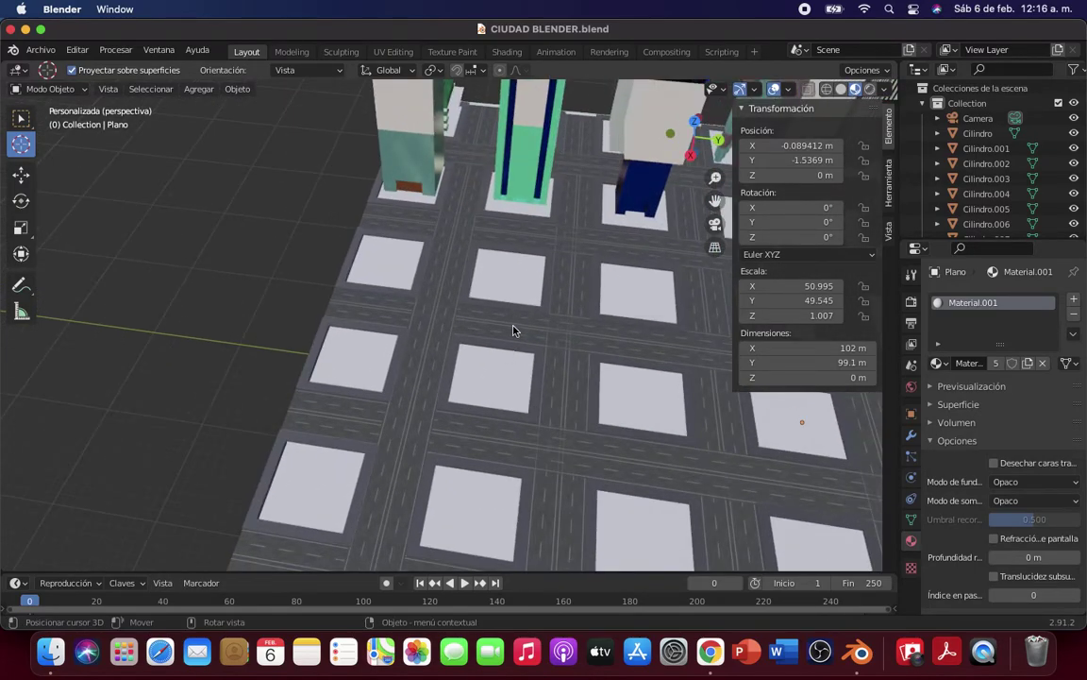
pyautogui.scroll(2, 527, 364)
pyautogui.scroll(2, 563, 357)
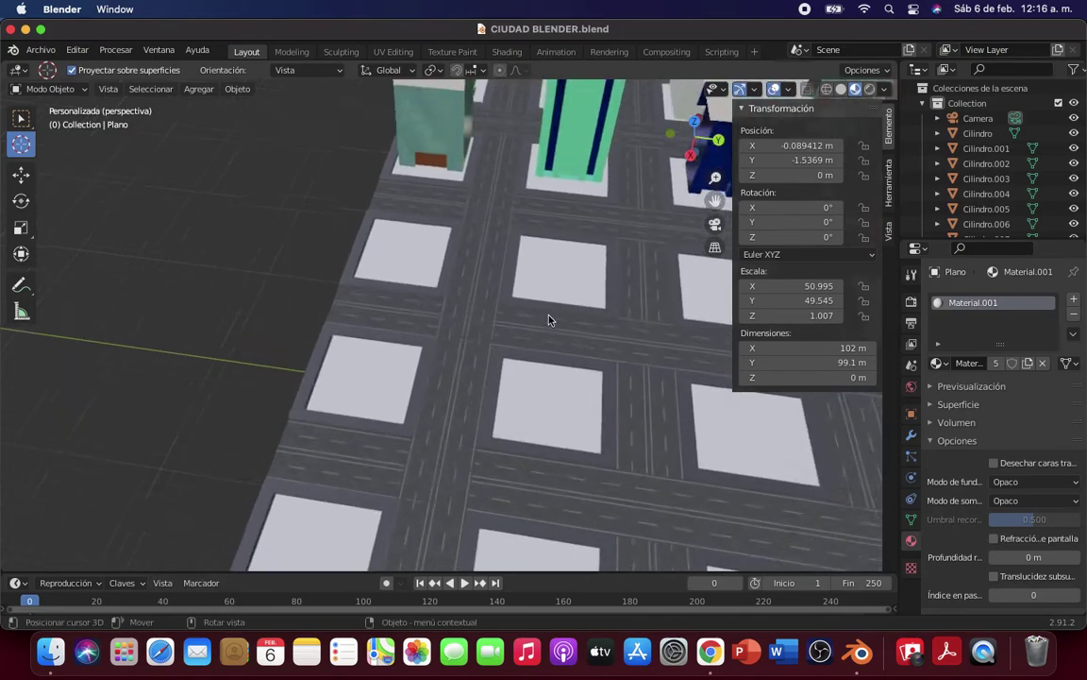
pyautogui.moveTo(558, 331); pyautogui.dragTo(552, 337, button='middle')
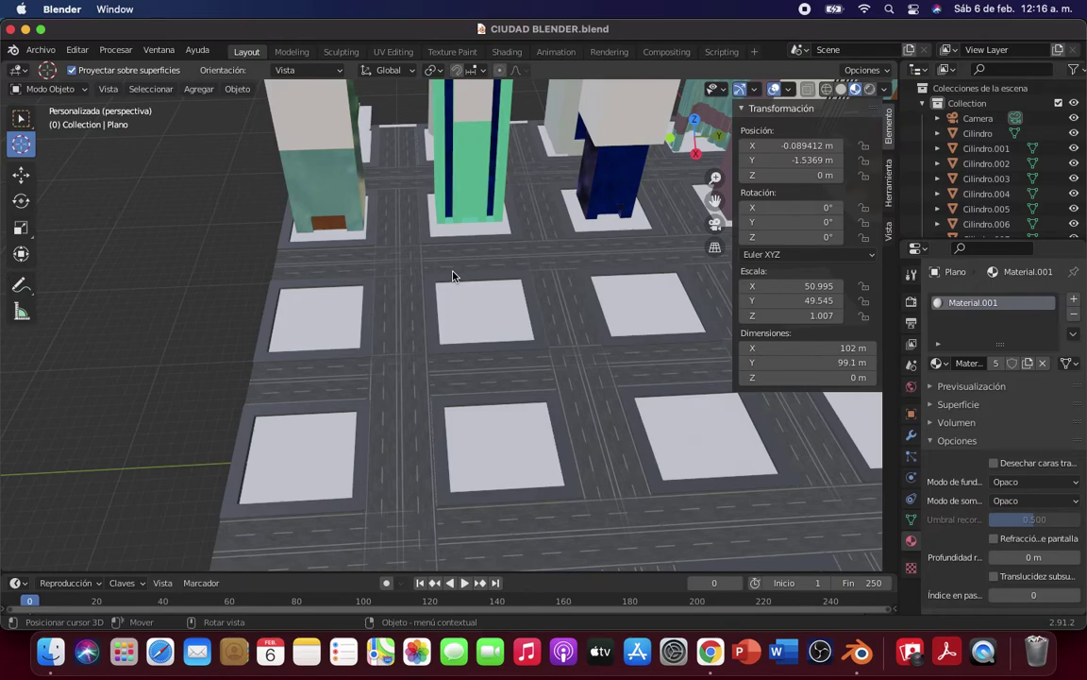
# Step: Place the 3D cursor on the street, then select and deselect the street plane Plano.012
pyautogui.click(397, 288)
pyautogui.click(19, 117)
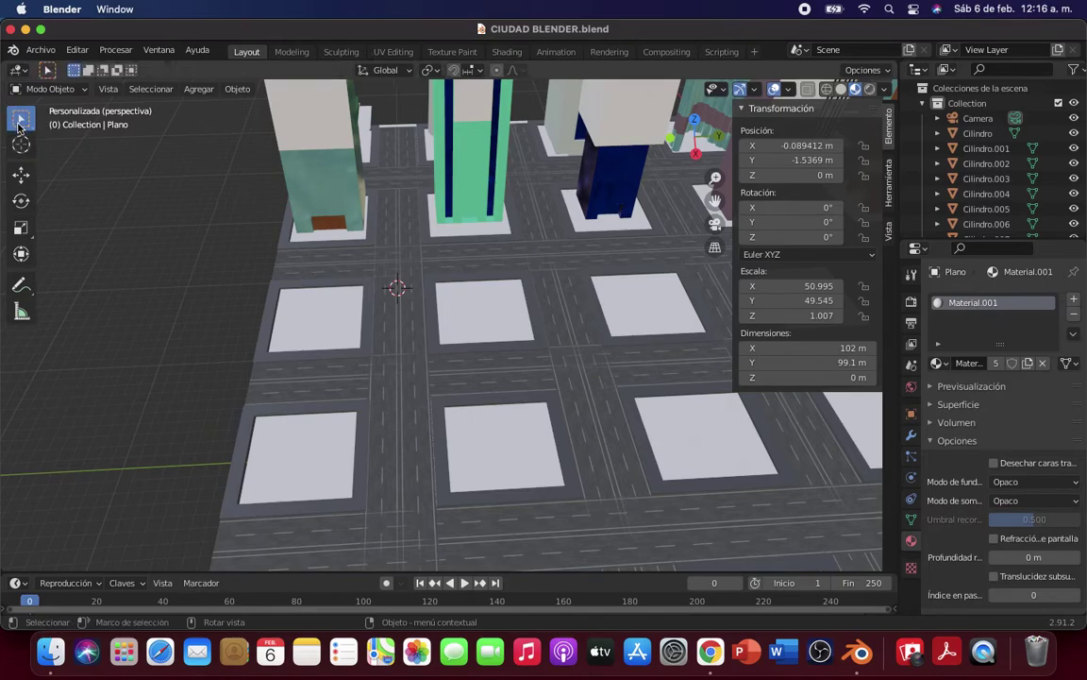
pyautogui.click(409, 430)
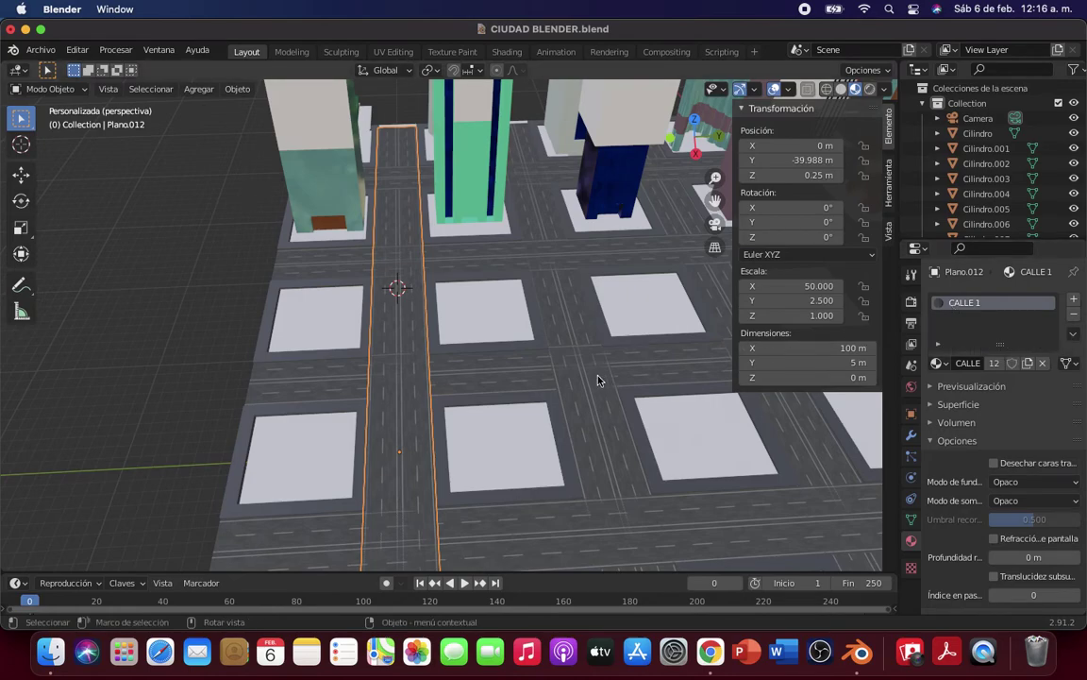
pyautogui.click(184, 405)
# Step: Check the browser translation page, then orbit to a low side-on view of the buildings
pyautogui.keyDown('shift'); pyautogui.moveTo(120, 403); pyautogui.dragTo(226, 398, button='middle'); pyautogui.keyUp('shift')
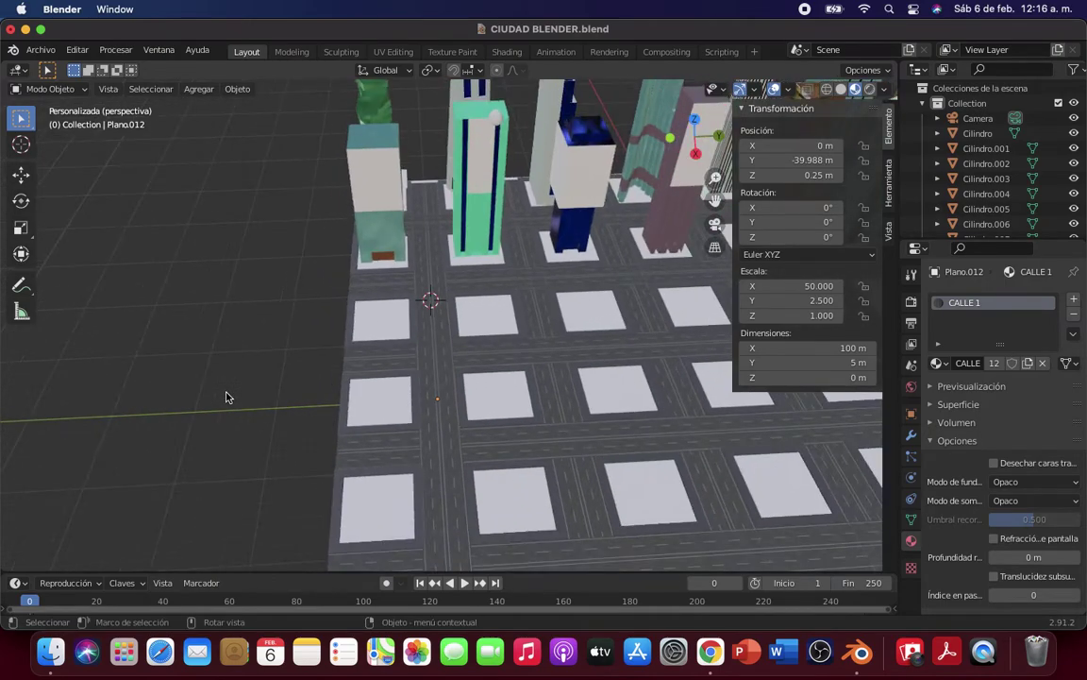
pyautogui.moveTo(151, 301)
pyautogui.mouseDown(button='middle')
pyautogui.moveTo(258, 288)
pyautogui.moveTo(199, 352)
pyautogui.moveTo(579, 307)
pyautogui.mouseUp(button='middle')
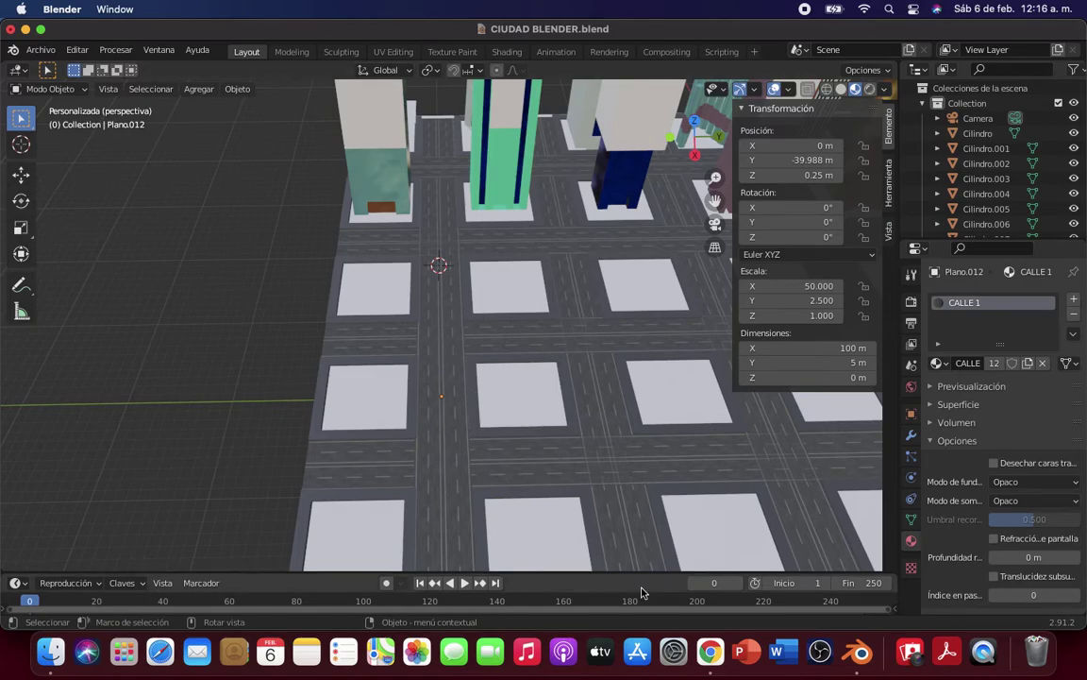
pyautogui.click(708, 649)
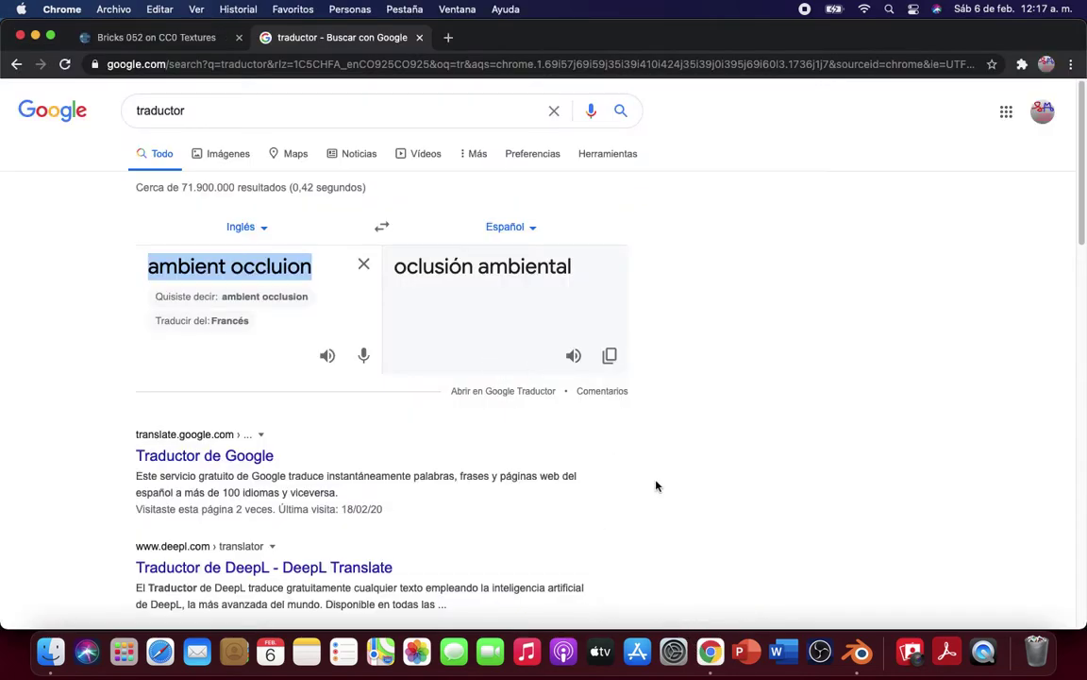
pyautogui.click(858, 651)
pyautogui.moveTo(571, 433)
pyautogui.mouseDown(button='middle')
pyautogui.moveTo(567, 368)
pyautogui.moveTo(507, 363)
pyautogui.mouseUp(button='middle')
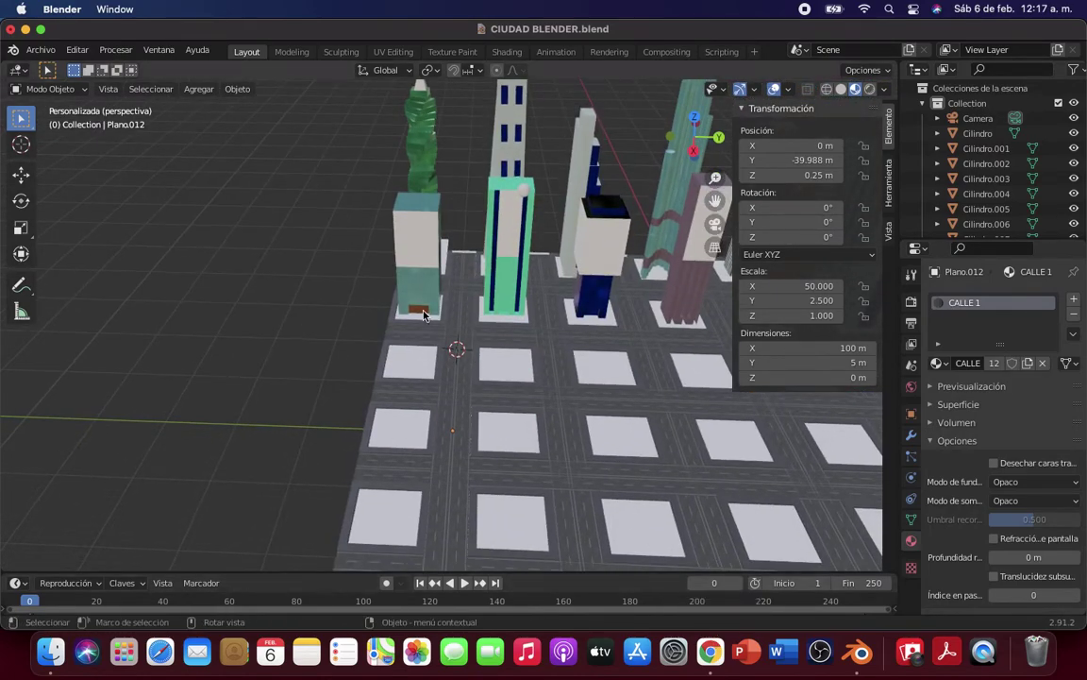
pyautogui.scroll(2, 493, 393)
pyautogui.scroll(1, 493, 393)
pyautogui.scroll(1, 493, 394)
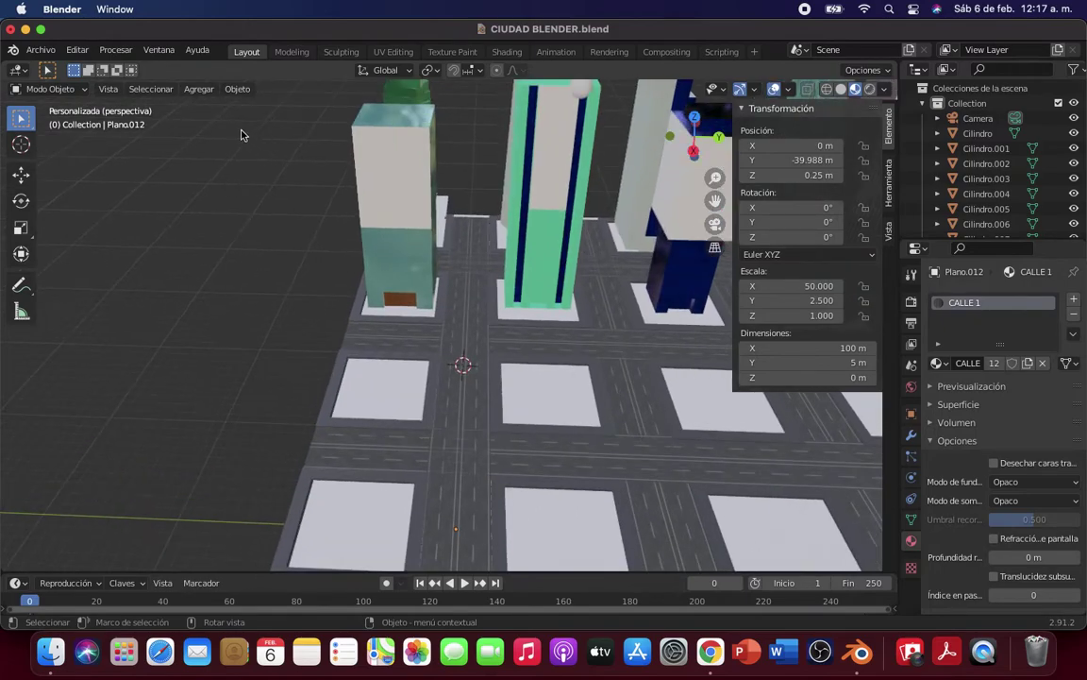
pyautogui.click(200, 89)
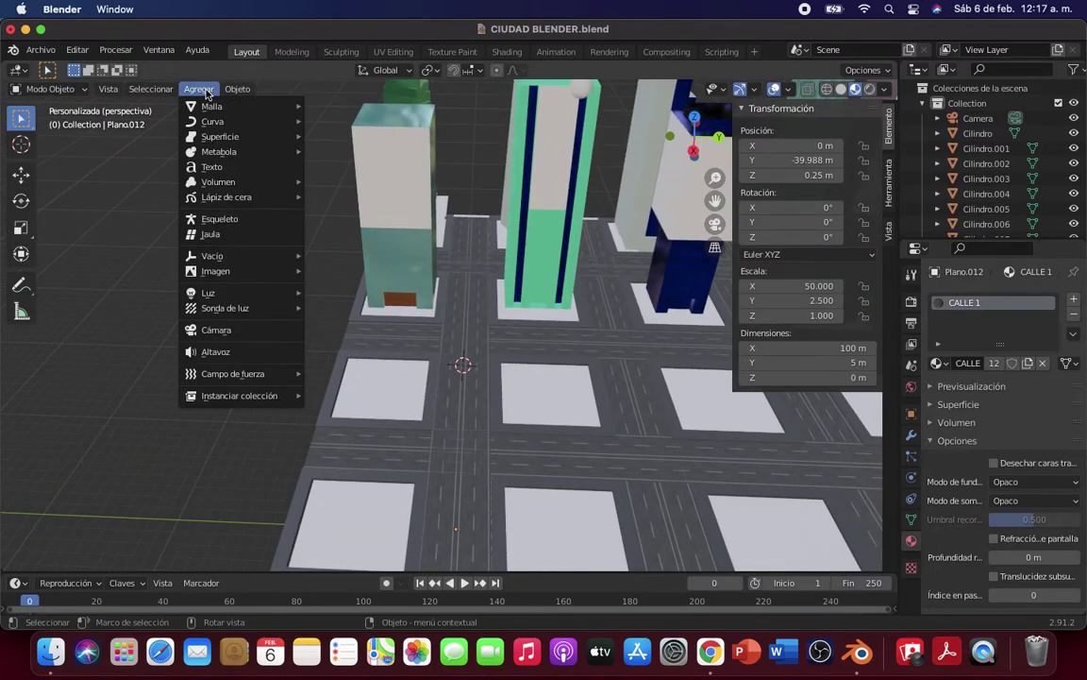
pyautogui.click(937, 362)
pyautogui.scroll(-6, 869, 419)
pyautogui.scroll(-1, 869, 419)
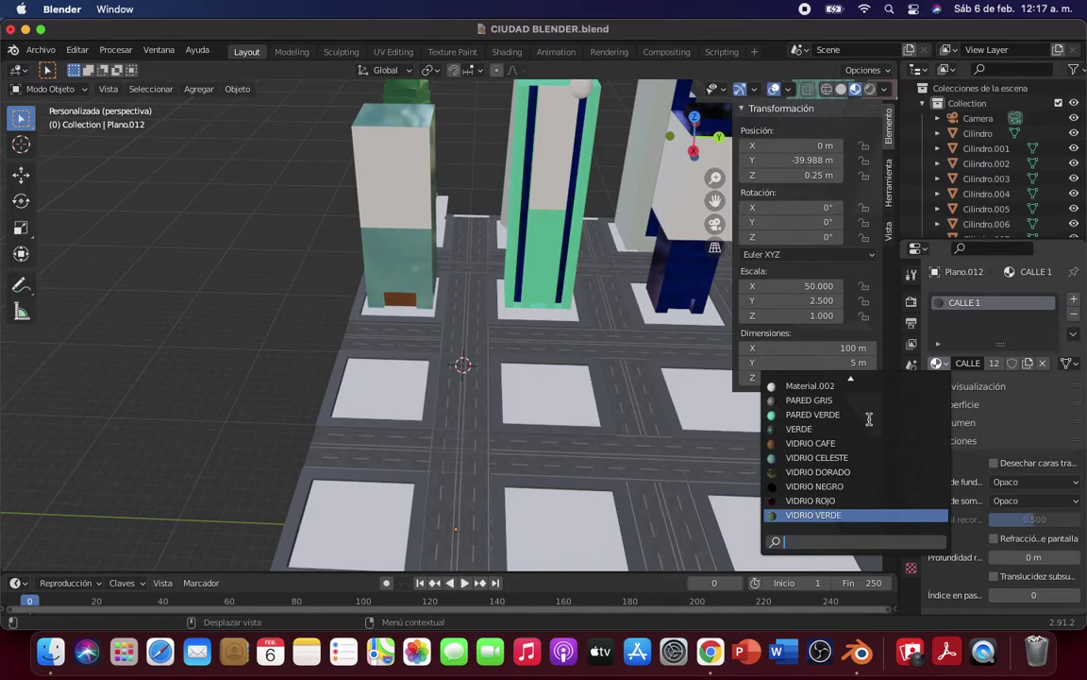
pyautogui.scroll(5, 870, 419)
pyautogui.scroll(2, 870, 419)
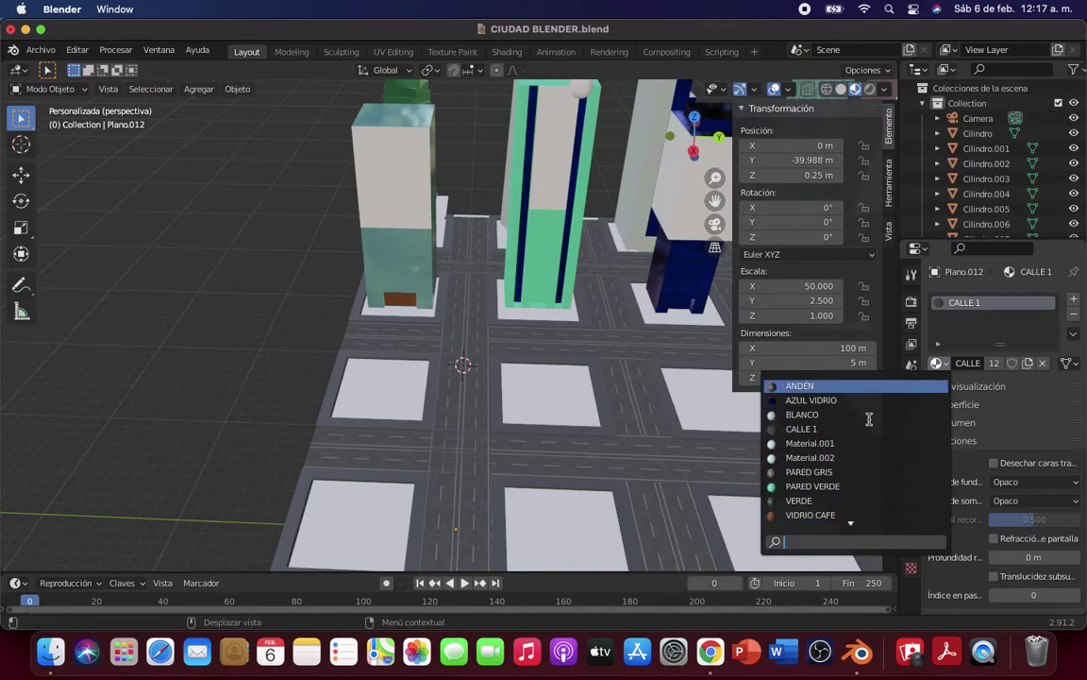
pyautogui.click(219, 351)
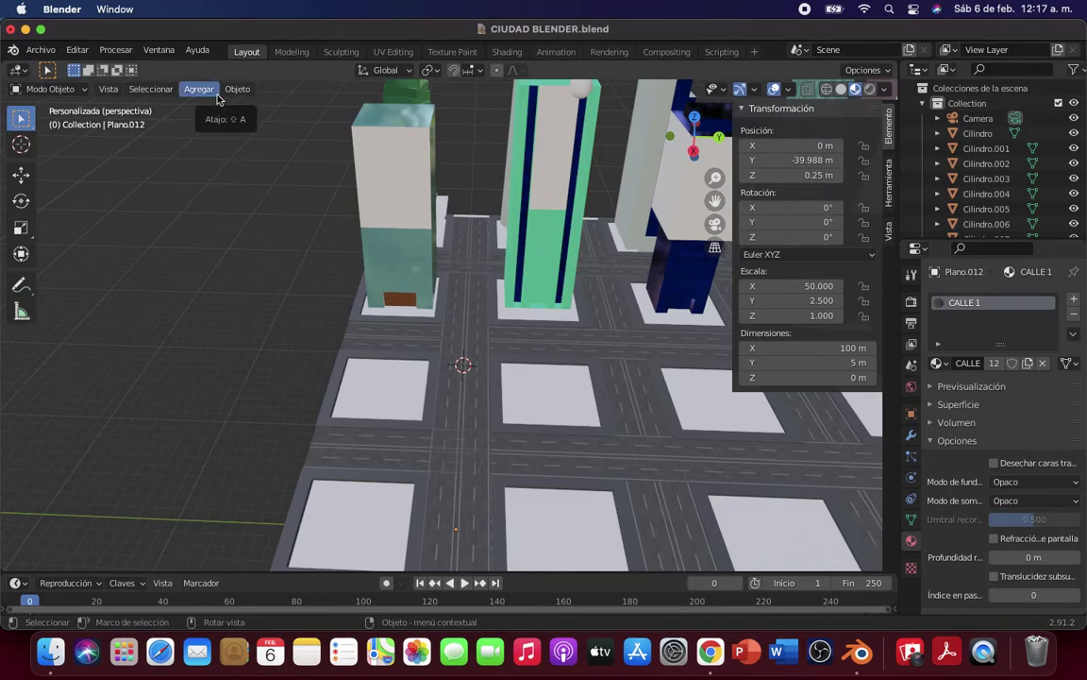
# Step: Add a new cube at the 3D cursor and slide it along Y and X onto the empty block
pyautogui.click(218, 98)
pyautogui.click(371, 119)
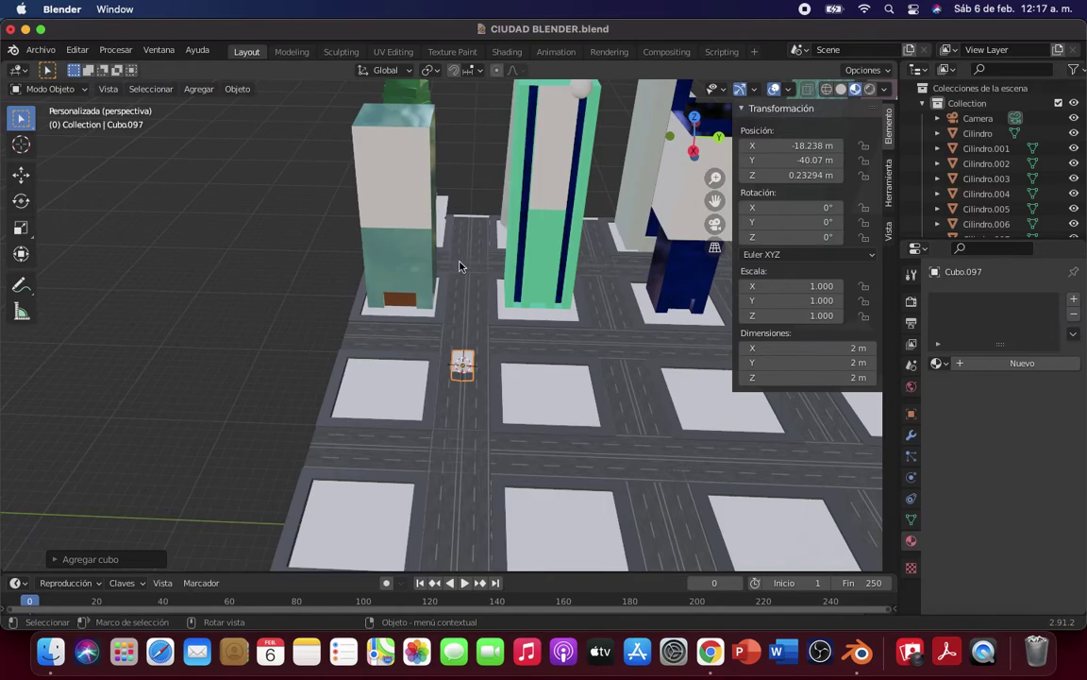
pyautogui.press('g')
pyautogui.press('y')
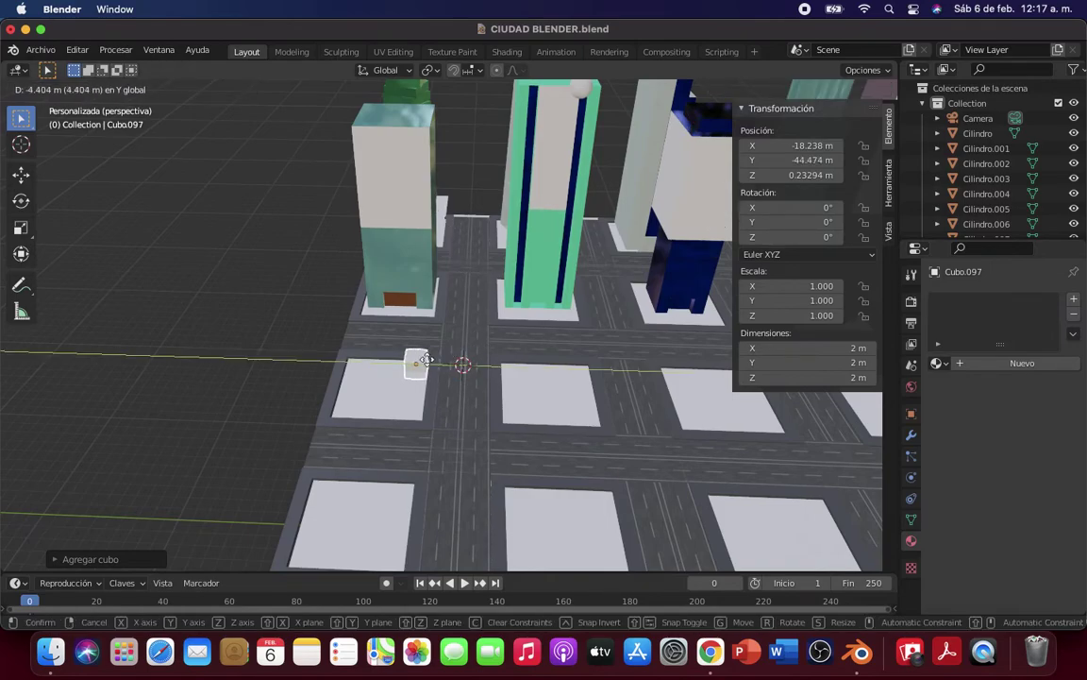
pyautogui.click(409, 373)
pyautogui.press('g')
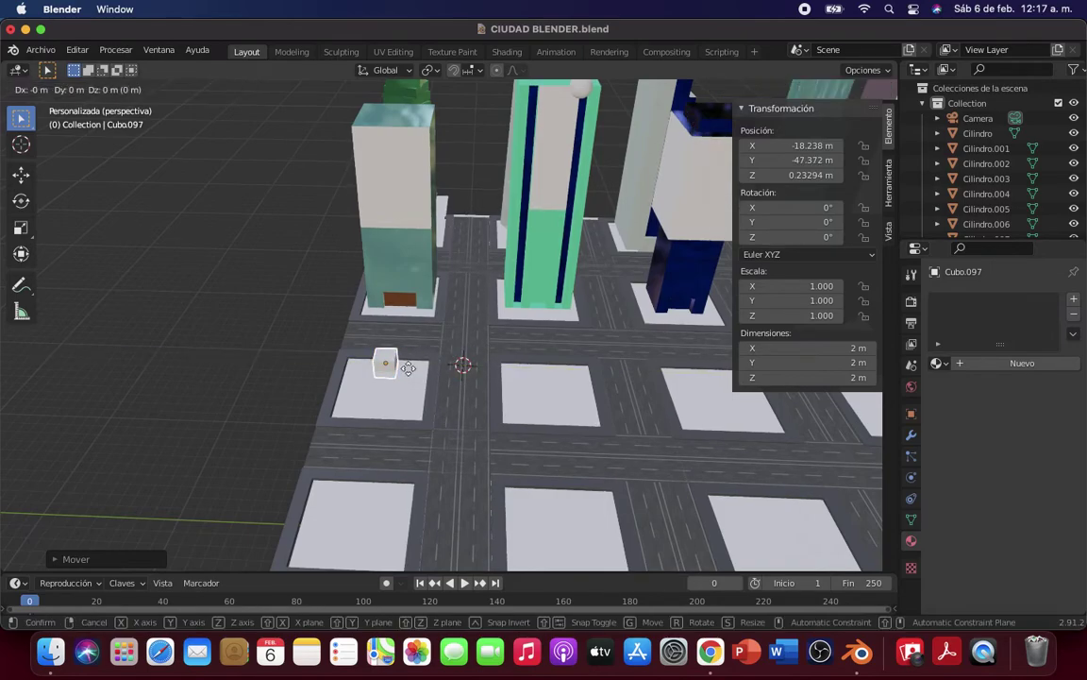
pyautogui.press('x')
pyautogui.click(377, 380)
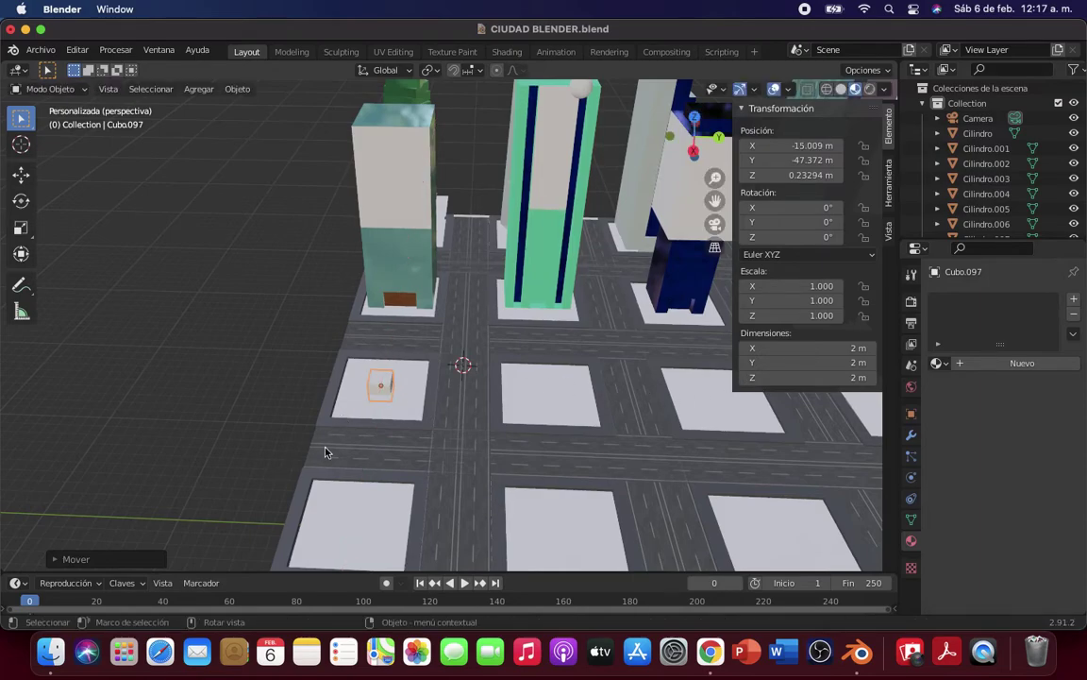
# Step: Lift the cube along Z until it sits at about 0.88 m
pyautogui.press('g')
pyautogui.press('z')
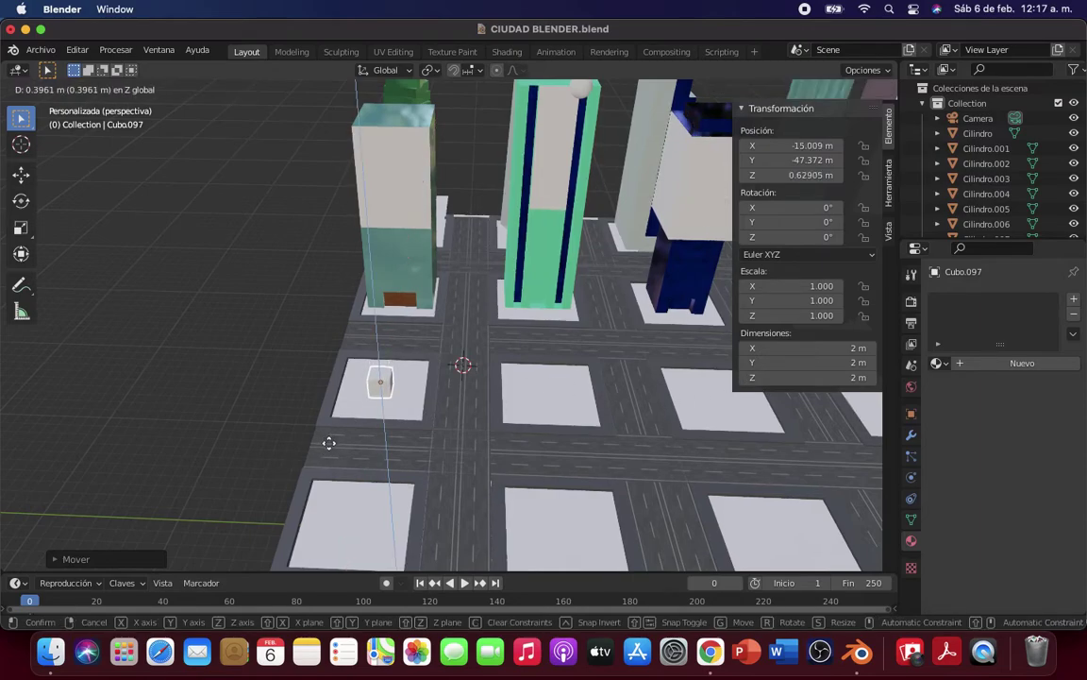
pyautogui.click(329, 442)
pyautogui.moveTo(315, 466)
pyautogui.mouseDown(button='middle')
pyautogui.moveTo(381, 451)
pyautogui.moveTo(306, 478)
pyautogui.moveTo(478, 388)
pyautogui.mouseUp(button='middle')
pyautogui.moveTo(360, 463)
pyautogui.mouseDown(button='middle')
pyautogui.moveTo(227, 507)
pyautogui.moveTo(519, 422)
pyautogui.moveTo(297, 493)
pyautogui.moveTo(590, 323)
pyautogui.moveTo(433, 449)
pyautogui.mouseUp(button='middle')
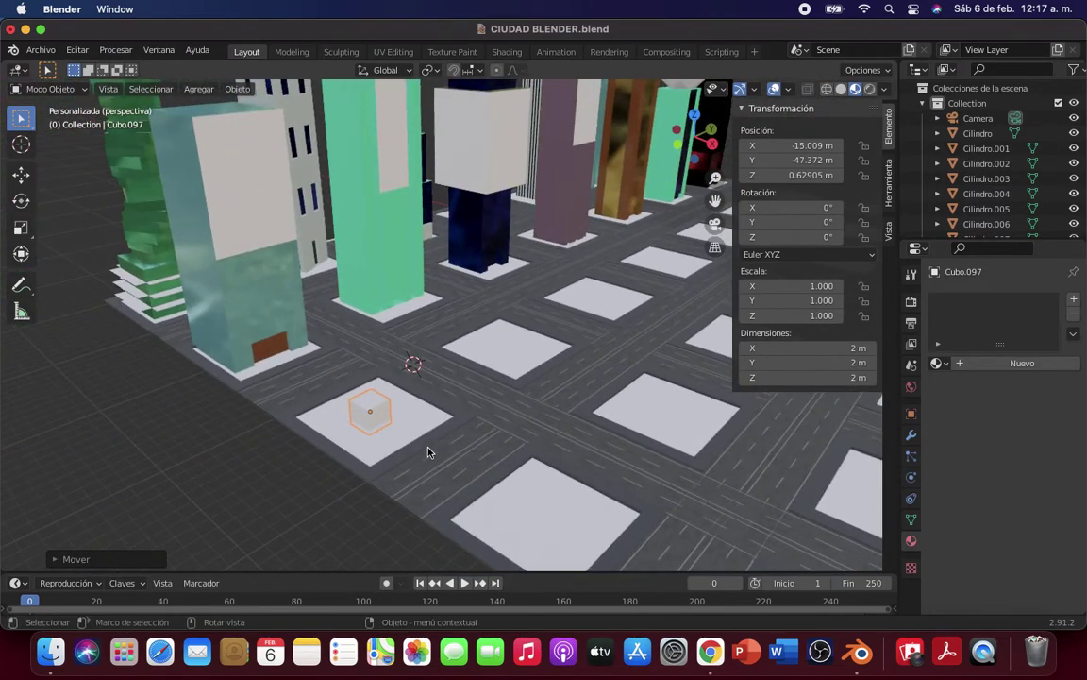
pyautogui.press('g')
pyautogui.press('z')
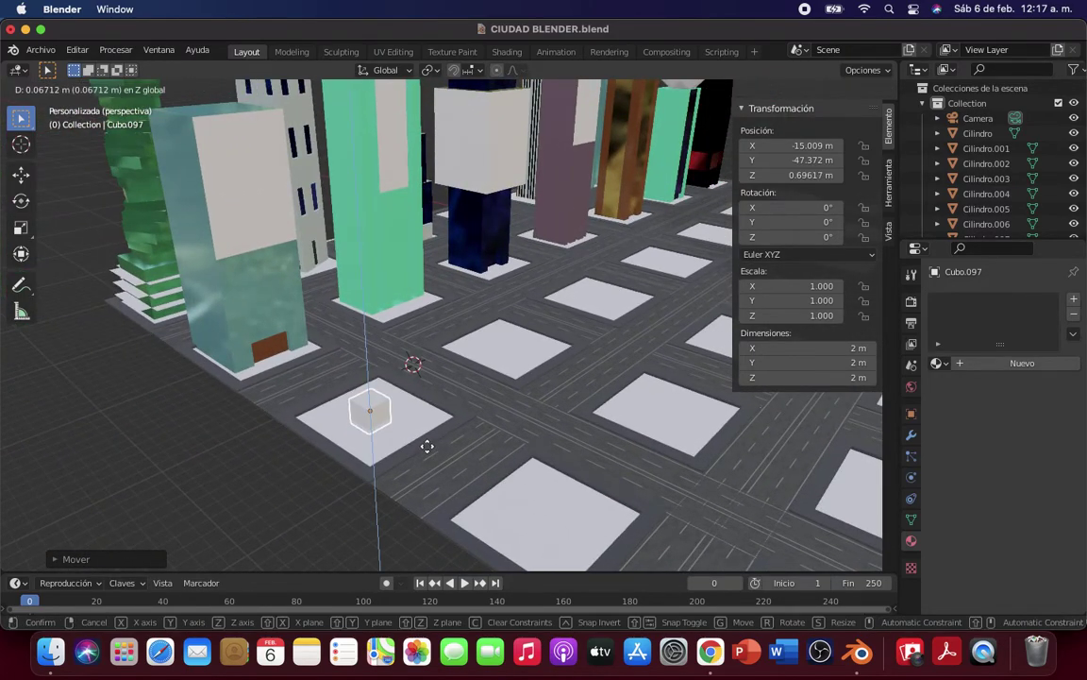
pyautogui.click(426, 445)
# Step: Set the cube's X and Y dimensions to 4 m in the sidebar
pyautogui.moveTo(466, 474); pyautogui.dragTo(407, 462, button='middle')
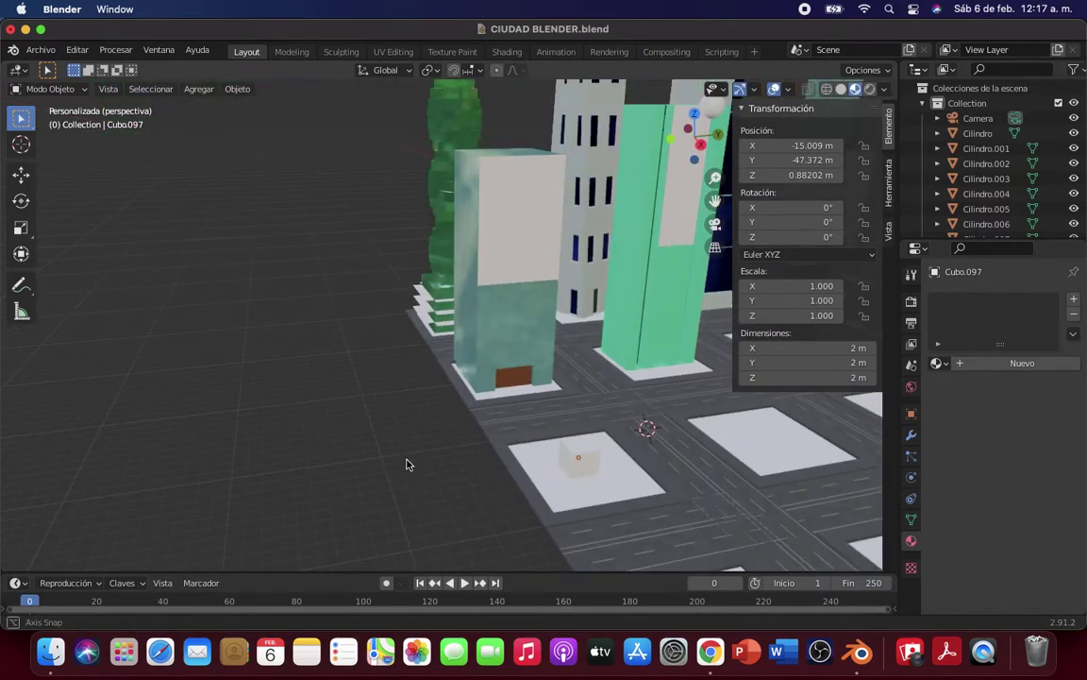
pyautogui.moveTo(473, 493)
pyautogui.mouseDown(button='middle')
pyautogui.moveTo(248, 502)
pyautogui.moveTo(769, 444)
pyautogui.mouseUp(button='middle')
pyautogui.click(788, 362)
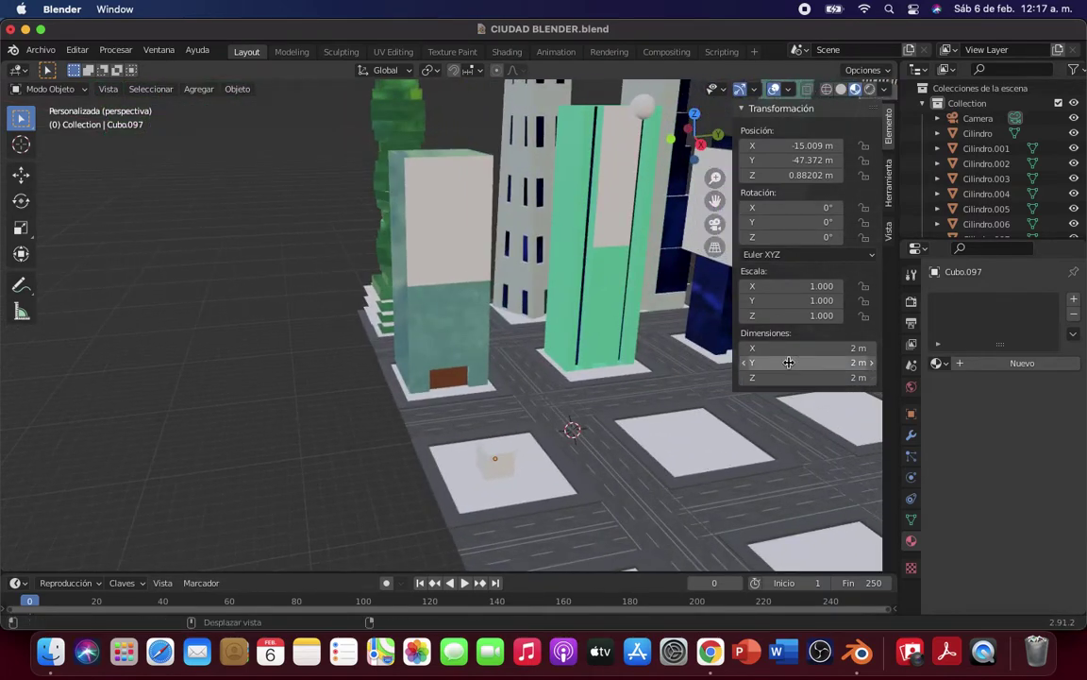
pyautogui.write('4')
pyautogui.press('Return')
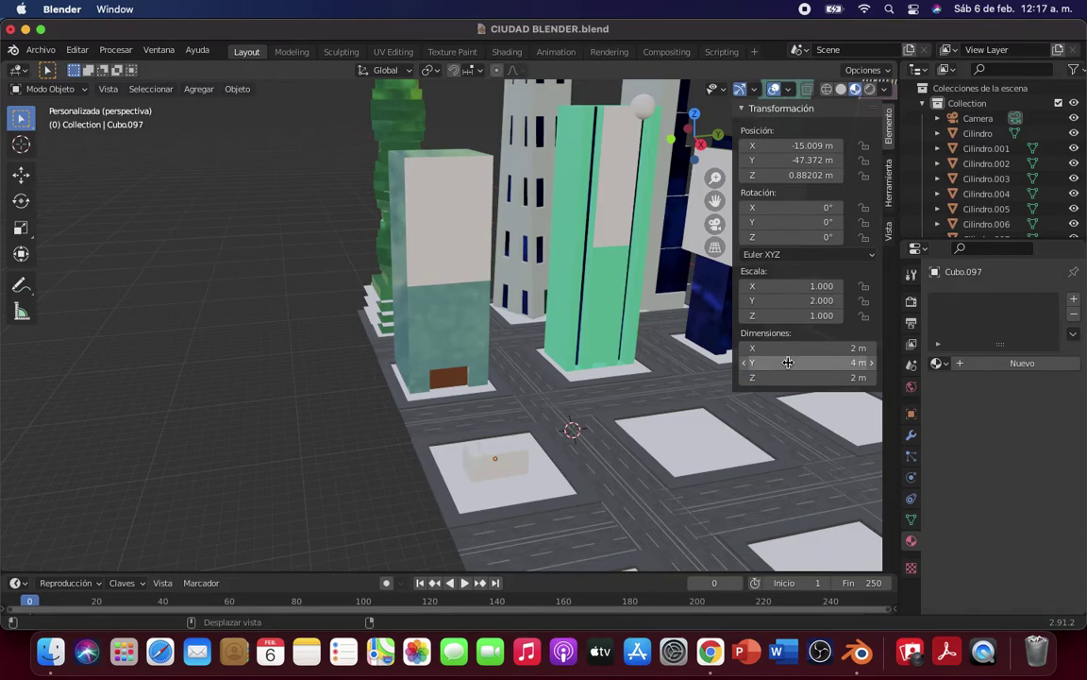
pyautogui.click(797, 347)
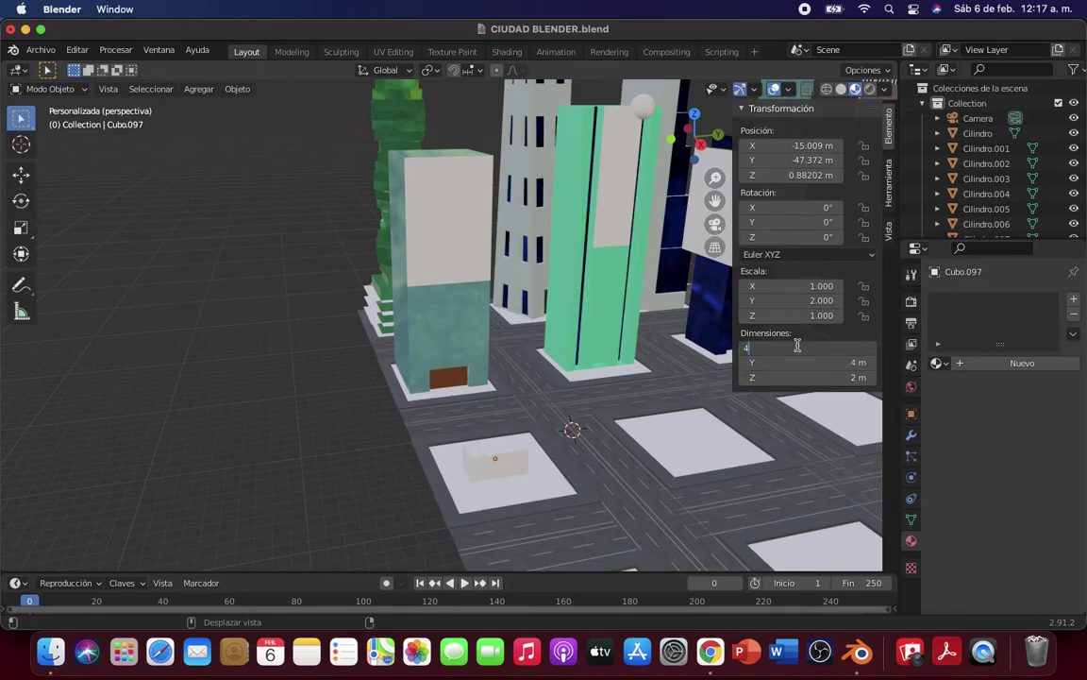
pyautogui.write('4')
pyautogui.press('Return')
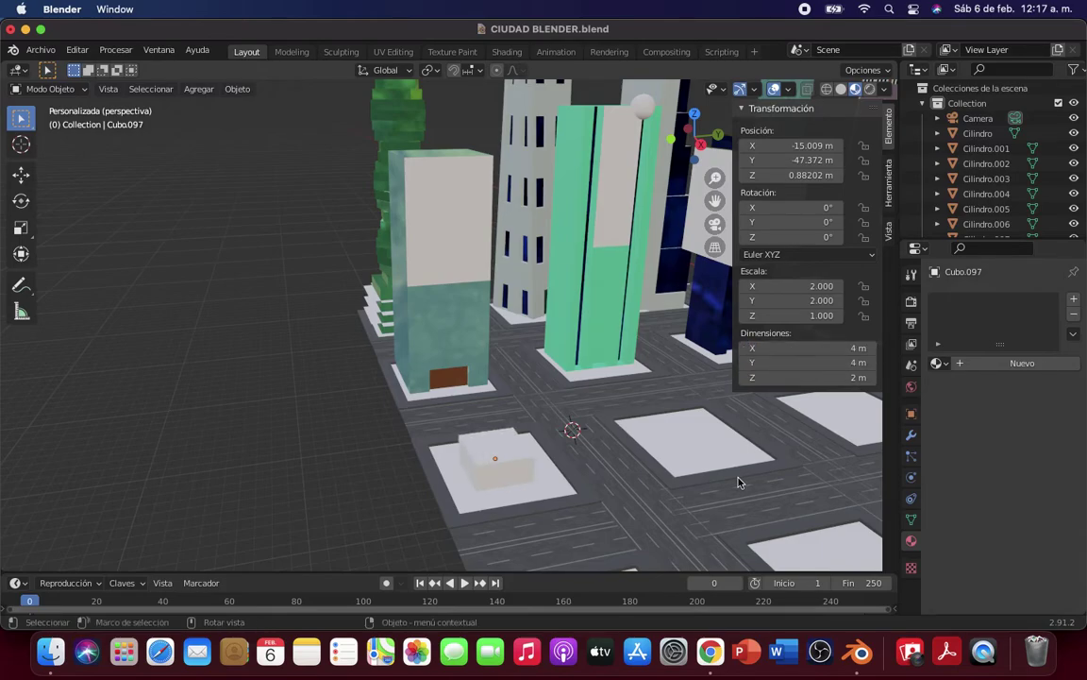
pyautogui.moveTo(665, 429)
pyautogui.mouseDown(button='middle')
pyautogui.moveTo(721, 518)
pyautogui.moveTo(538, 441)
pyautogui.mouseUp(button='middle')
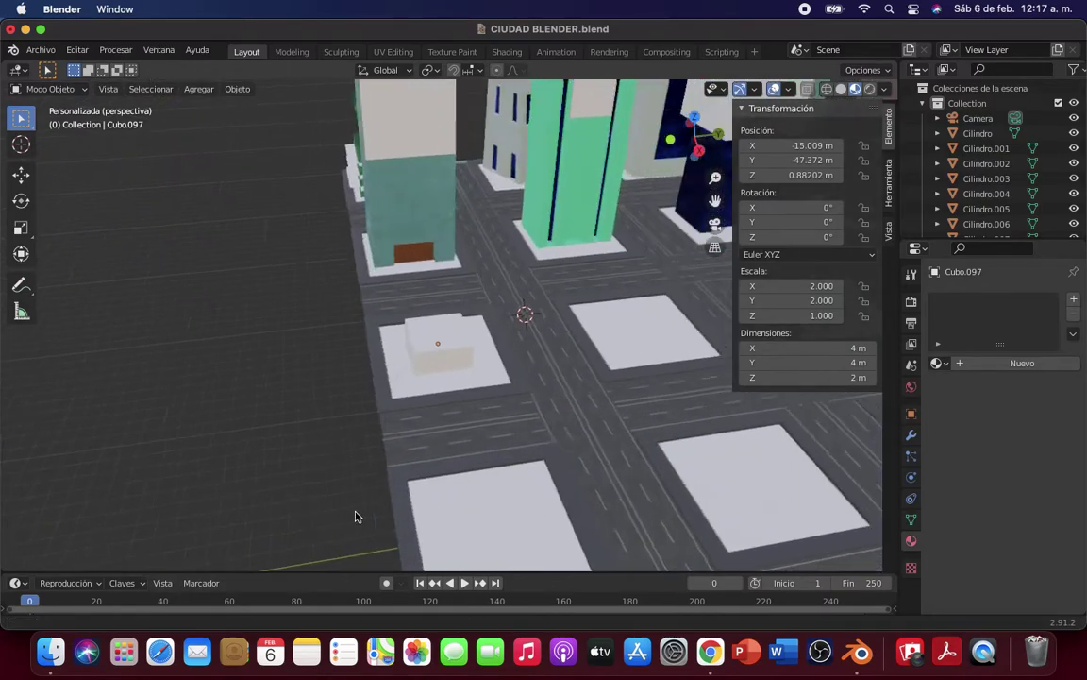
# Step: Change the cube's X and Y dimensions to 5 m, leaving height at 2 m
pyautogui.click(794, 363)
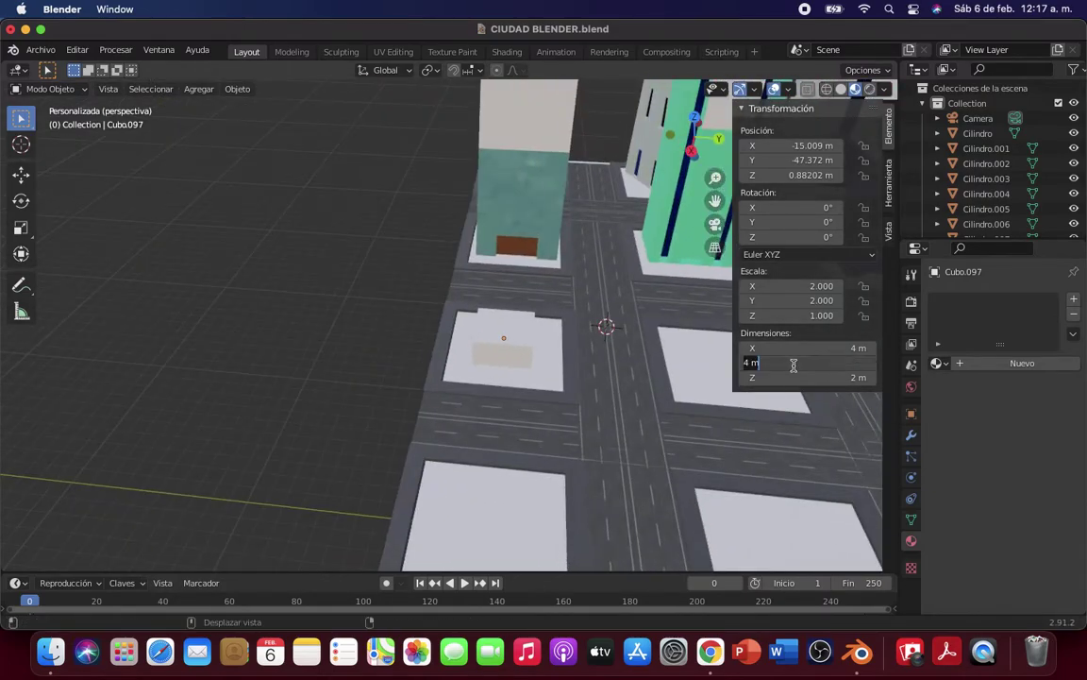
pyautogui.write('5')
pyautogui.press('Return')
pyautogui.click(812, 347)
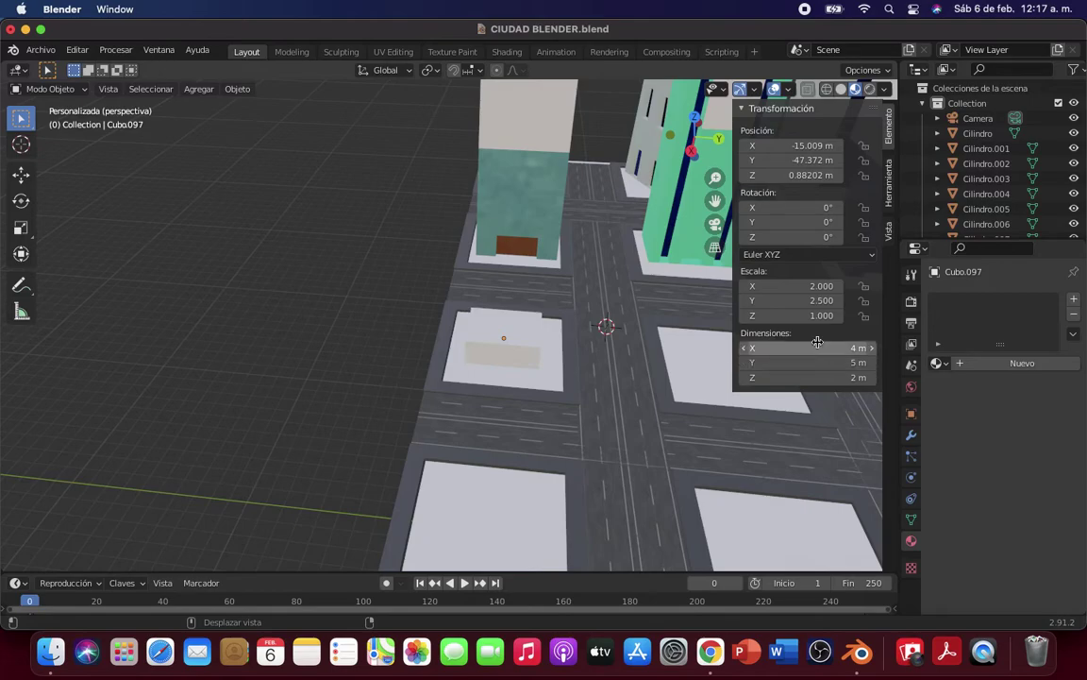
pyautogui.write('5')
pyautogui.press('Return')
pyautogui.click(800, 378)
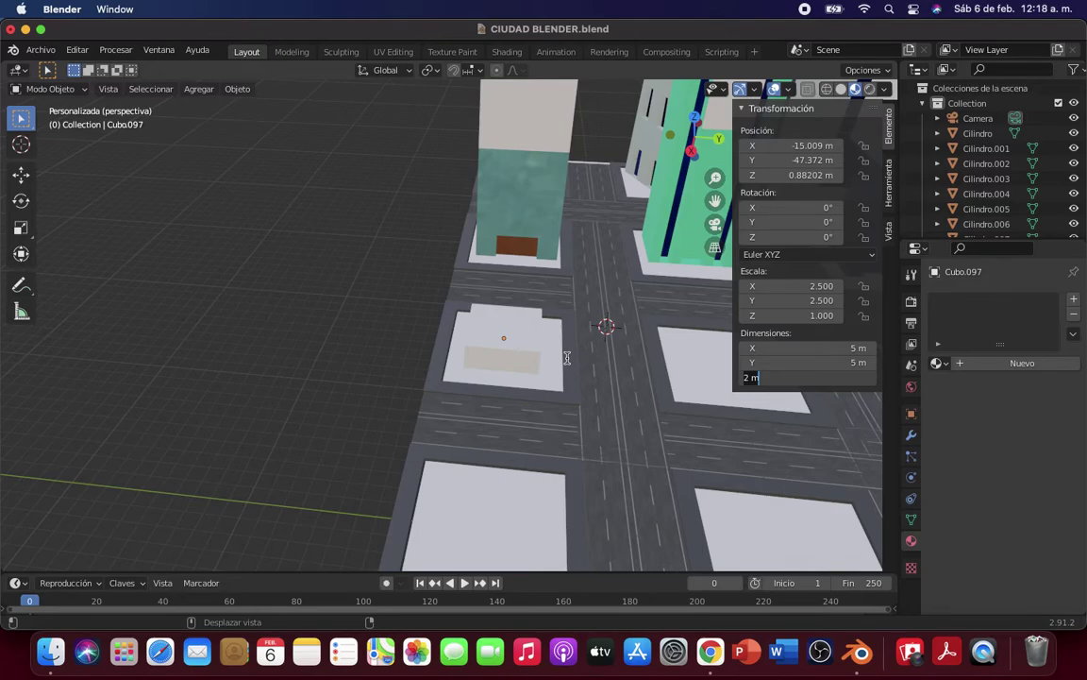
pyautogui.press('Return')
pyautogui.hscroll(3, 567, 362)
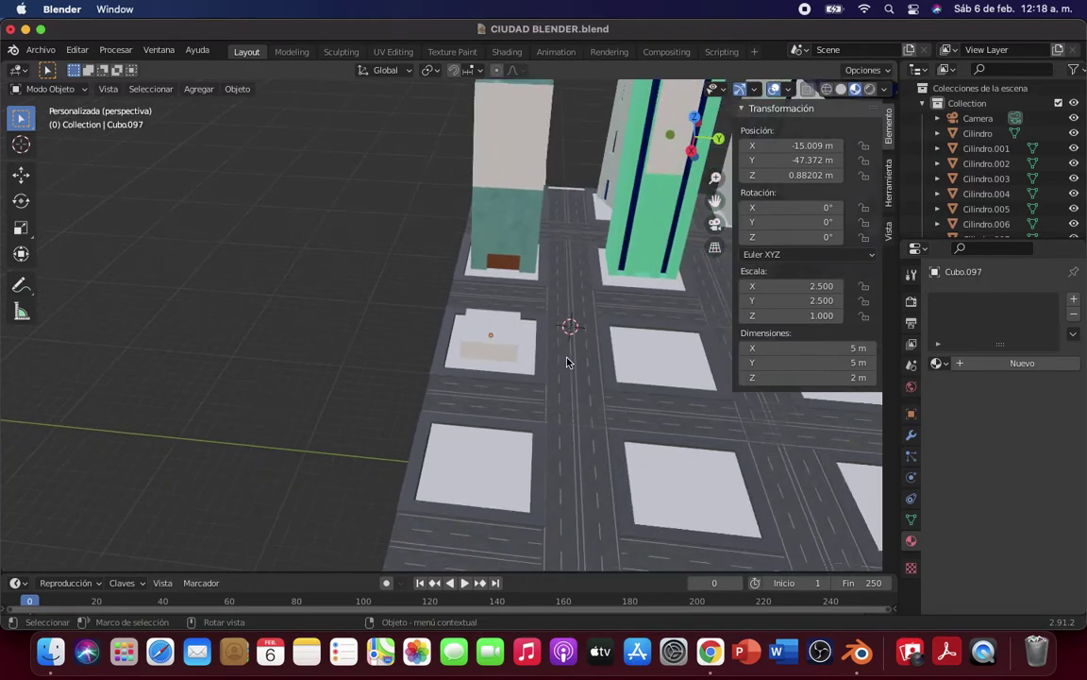
# Step: Make Cubo.097 20 m tall and lower it along Z to rest on its block
pyautogui.click(486, 220)
pyautogui.click(497, 323)
pyautogui.click(788, 378)
pyautogui.write('20')
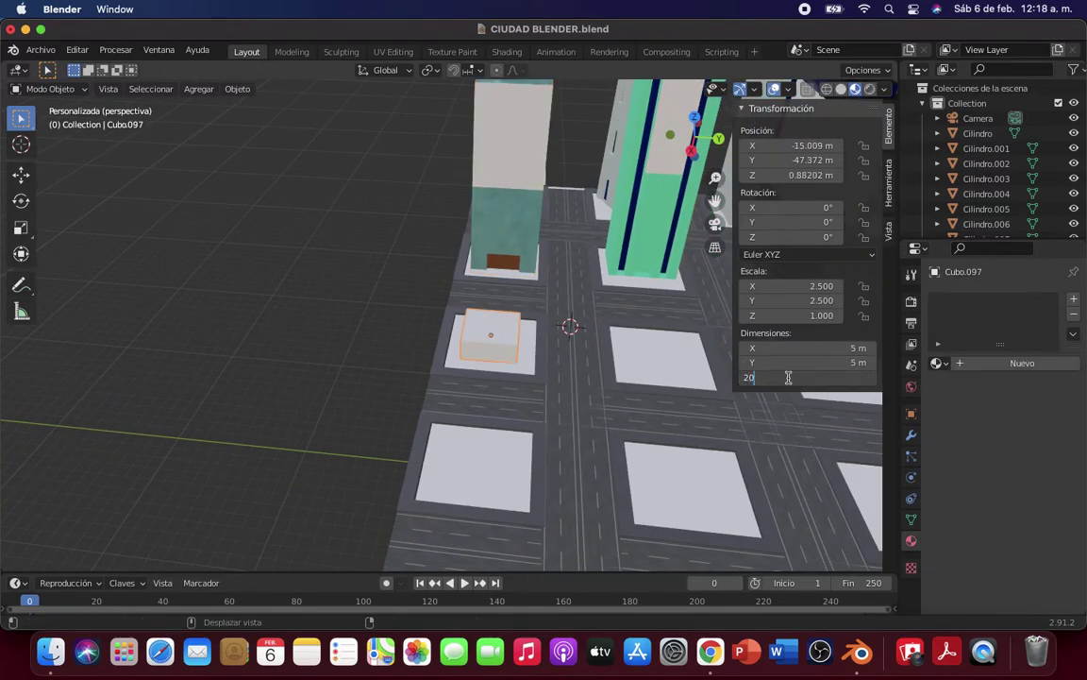
pyautogui.press('Return')
pyautogui.press('g')
pyautogui.press('z')
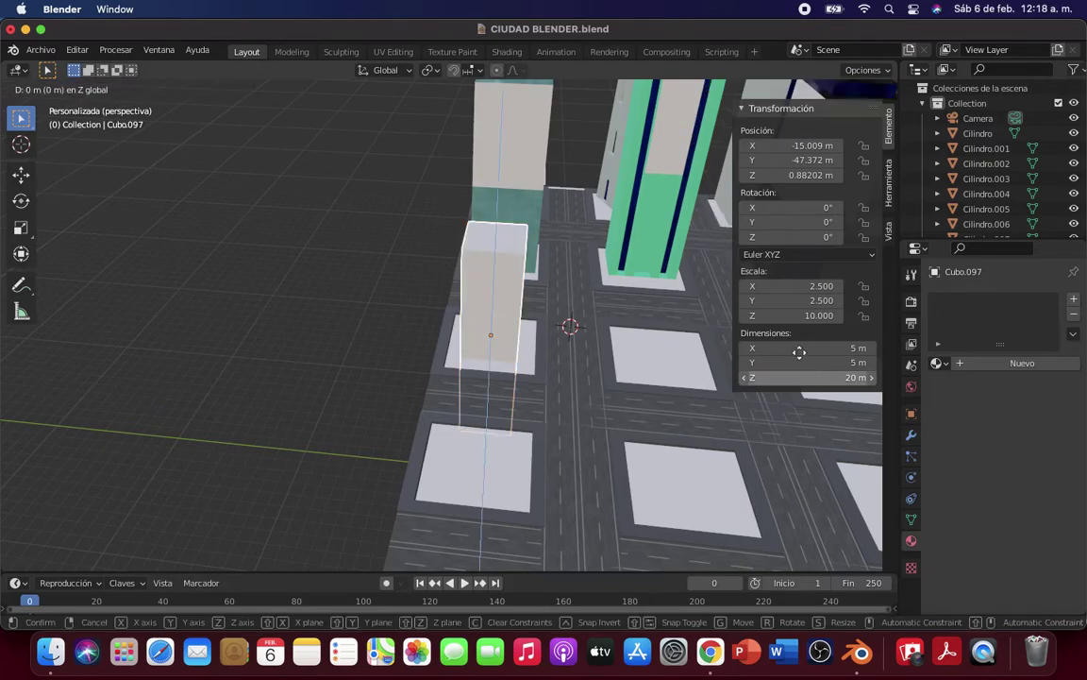
pyautogui.click(798, 289)
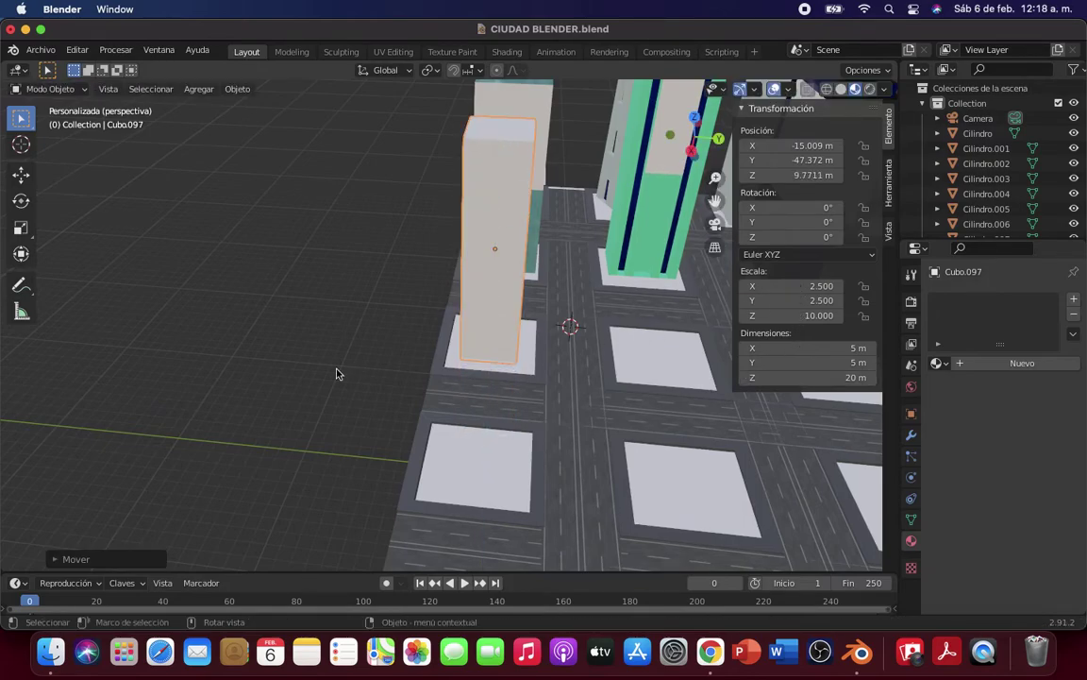
# Step: Deselect the new tower and bring the brick texture folder forward
pyautogui.moveTo(339, 371); pyautogui.dragTo(364, 356, button='middle')
pyautogui.click(286, 410)
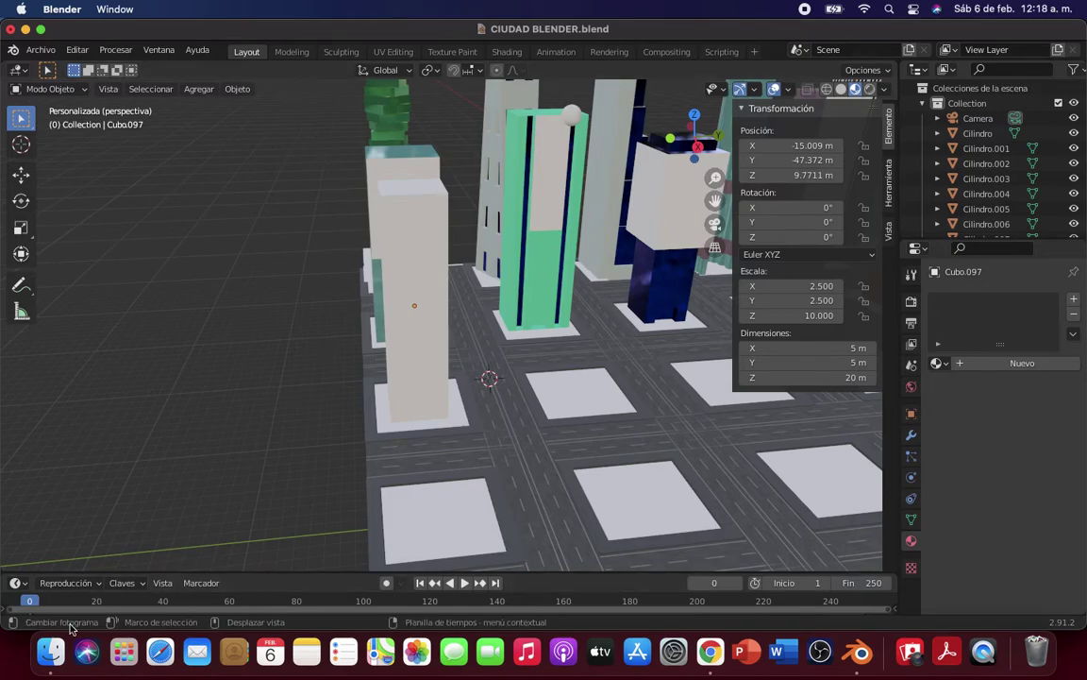
pyautogui.click(50, 651)
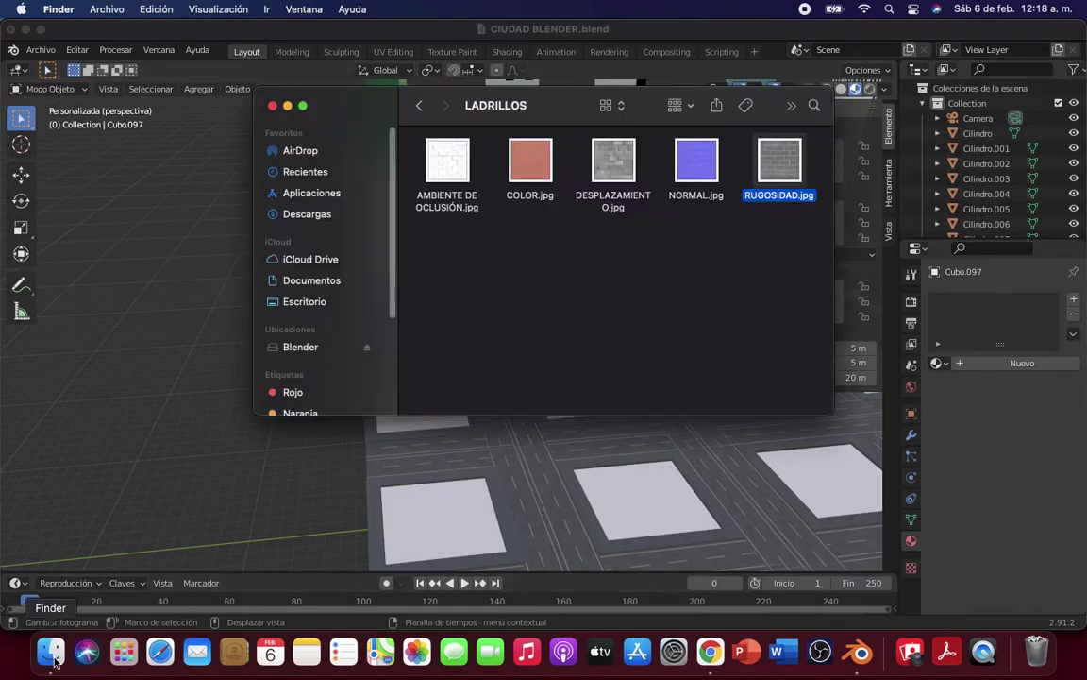
# Step: Open EDIFICIO, LADRILLOS, then EDIFICIO again from TEXTURAS BLENDER, then go back to Blender
pyautogui.click(419, 104)
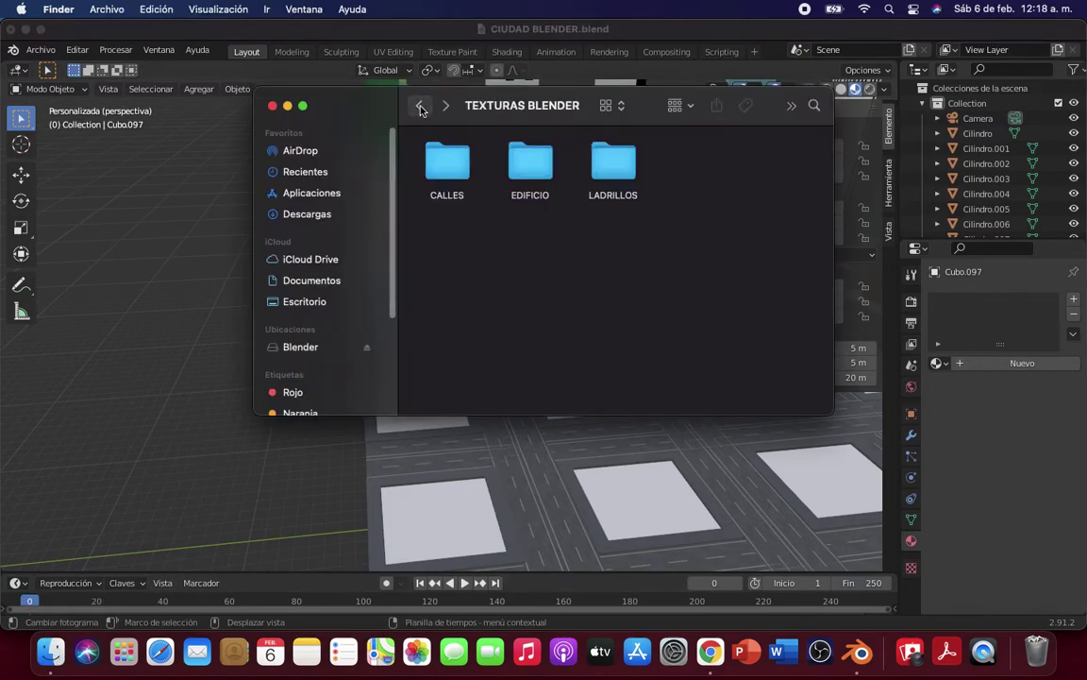
pyautogui.doubleClick(535, 164)
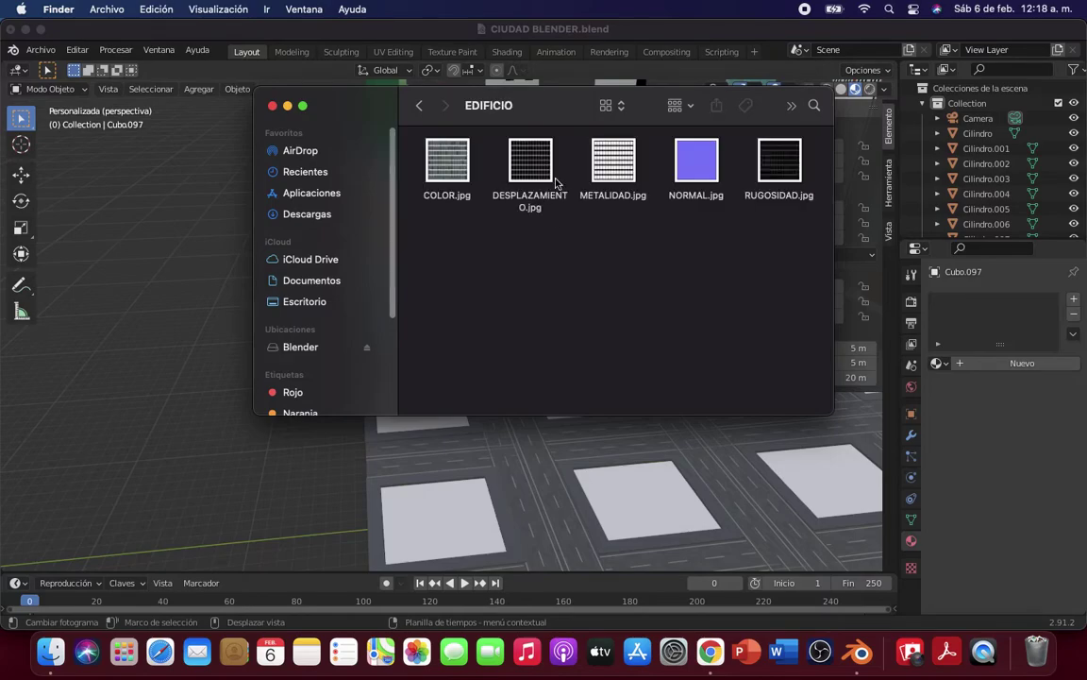
pyautogui.click(419, 105)
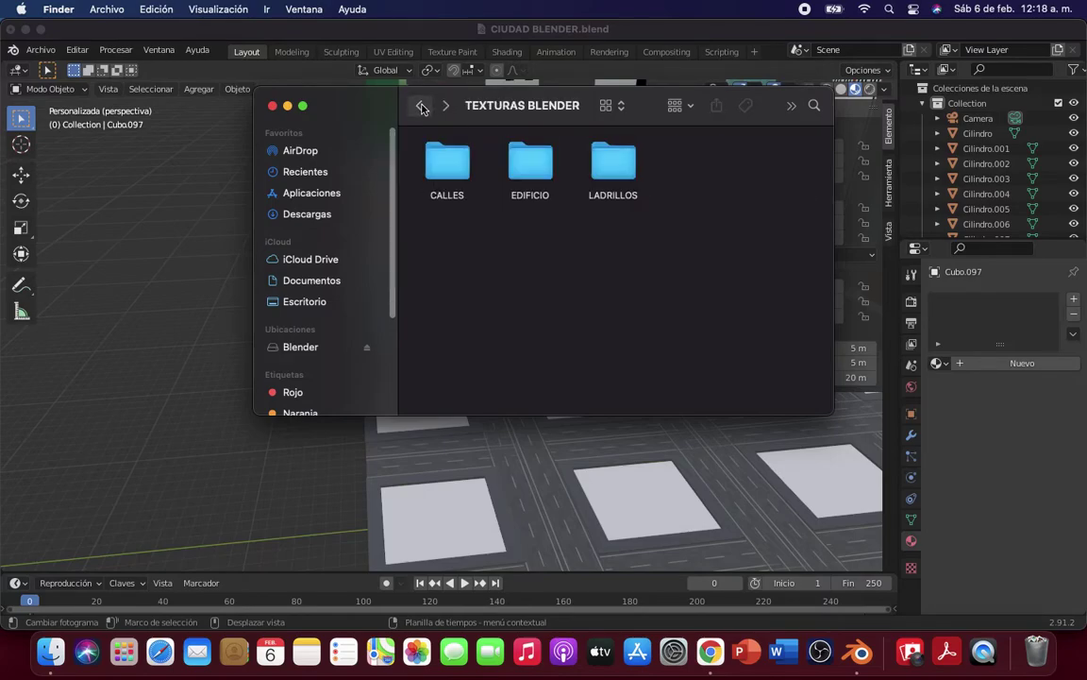
pyautogui.doubleClick(604, 162)
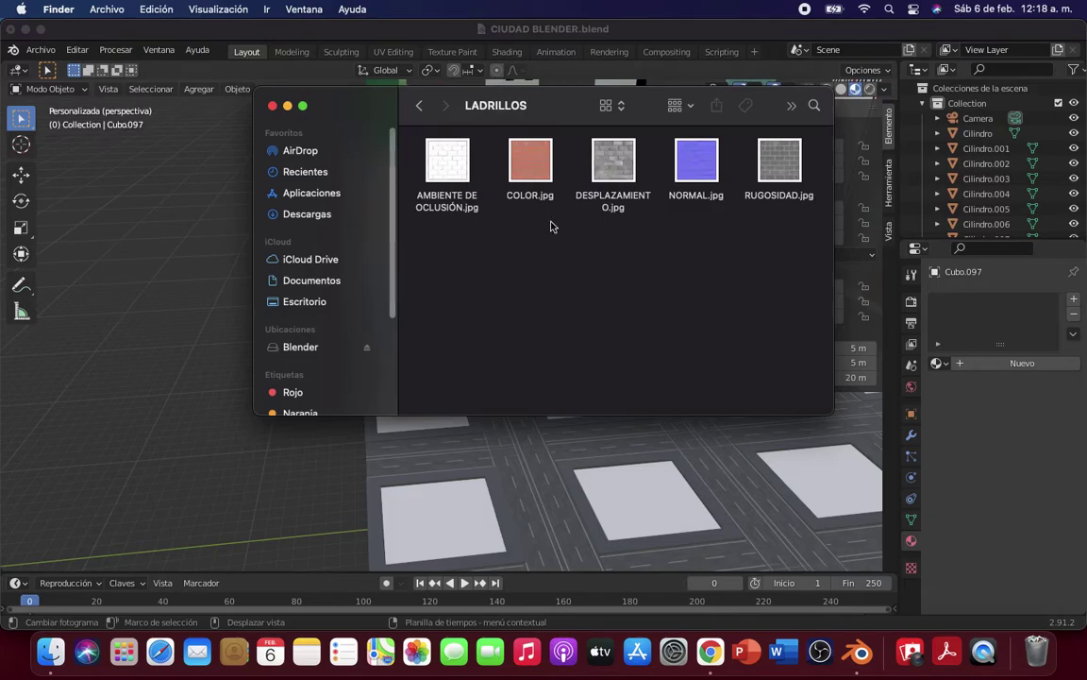
pyautogui.click(419, 105)
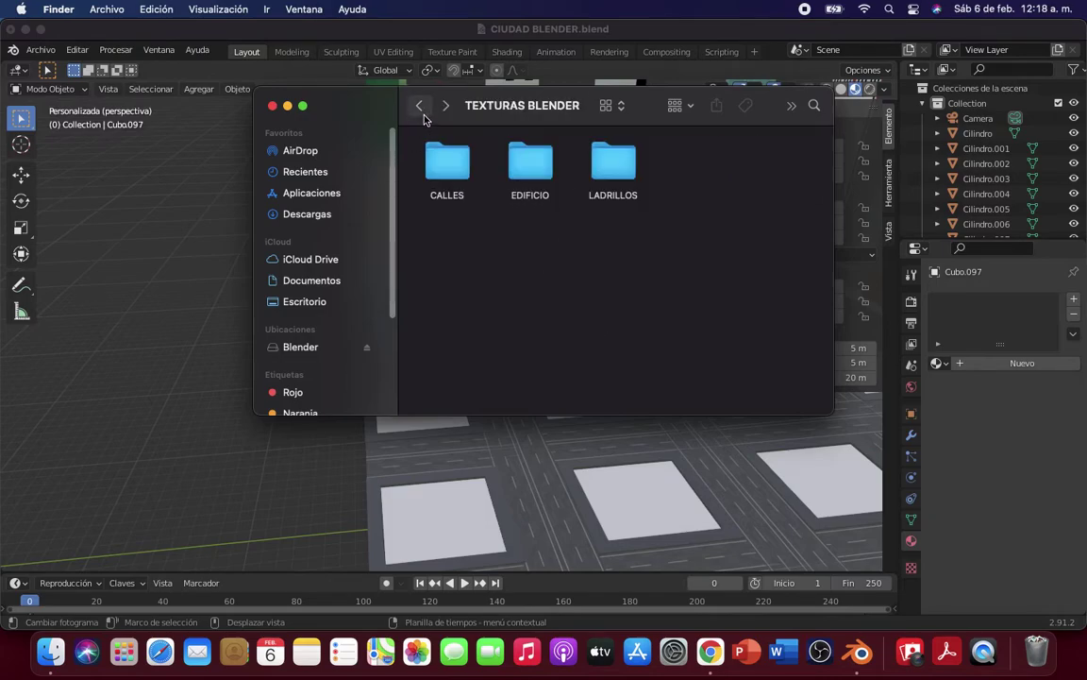
pyautogui.doubleClick(534, 171)
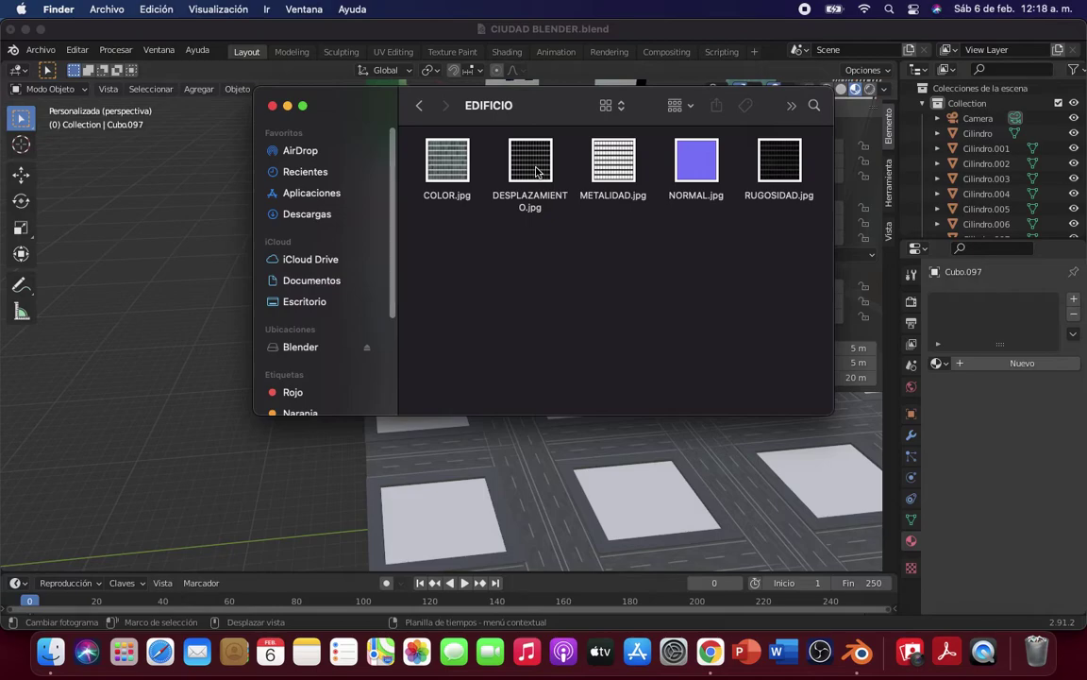
pyautogui.click(419, 105)
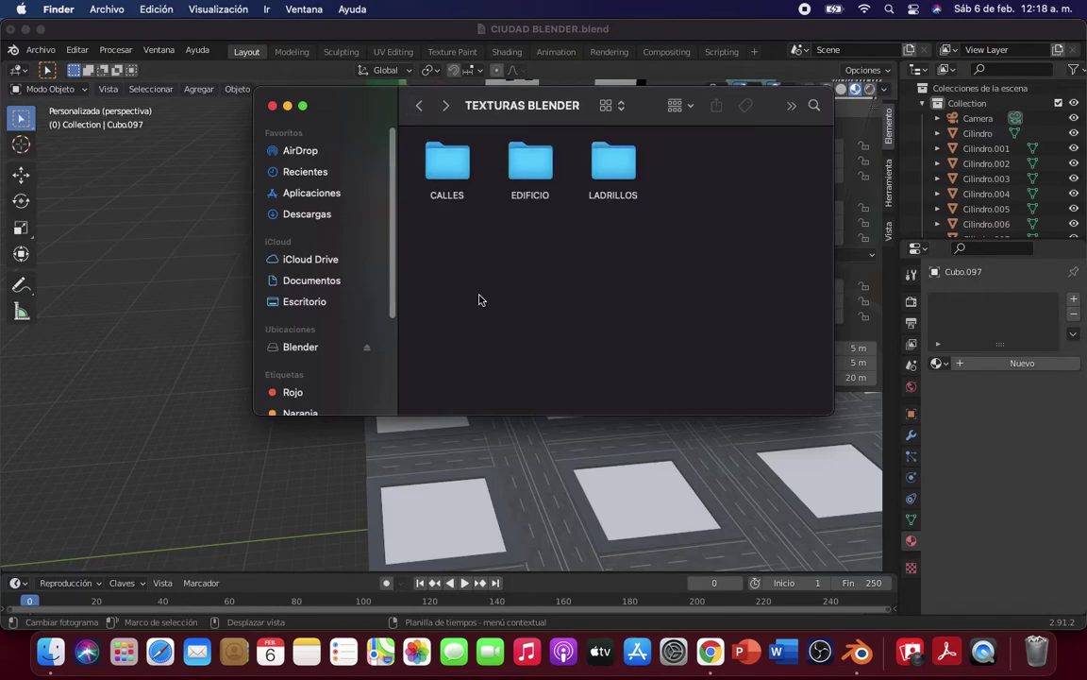
pyautogui.click(214, 369)
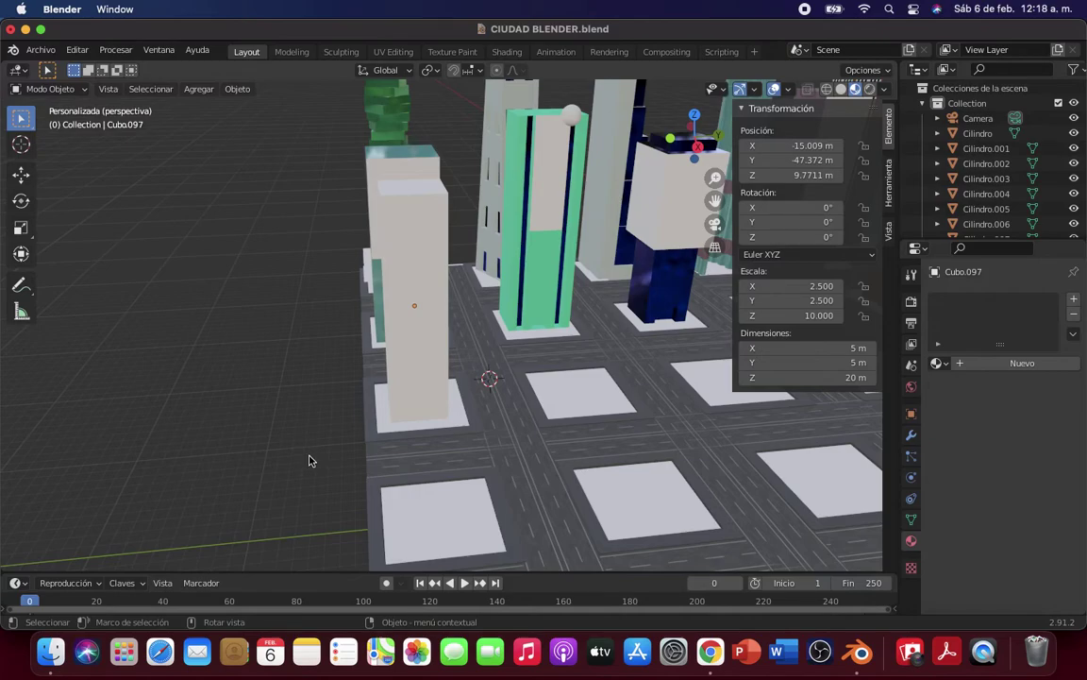
# Step: In the browser, view the Bricks 052 texture page, then return to the categories page
pyautogui.click(706, 653)
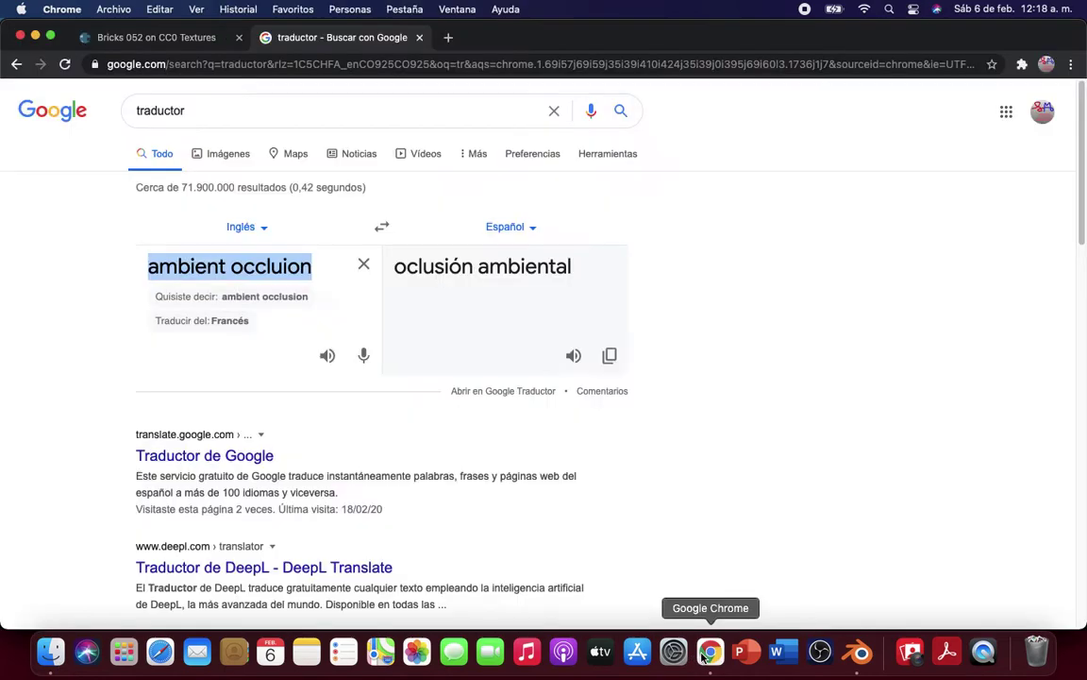
pyautogui.click(193, 45)
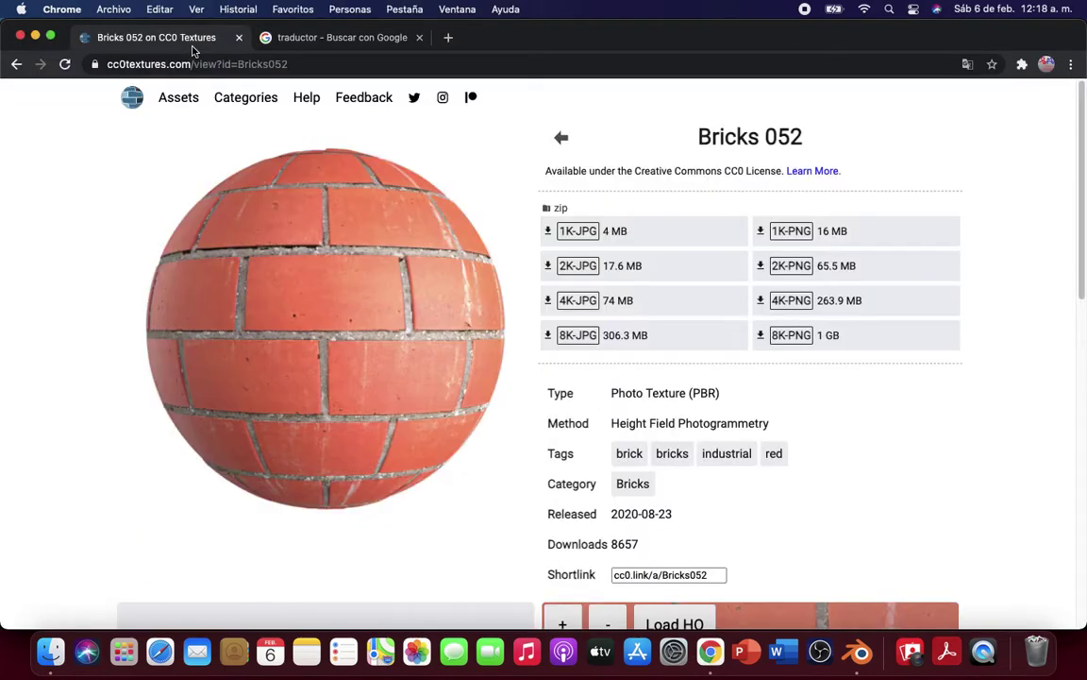
pyautogui.click(15, 65)
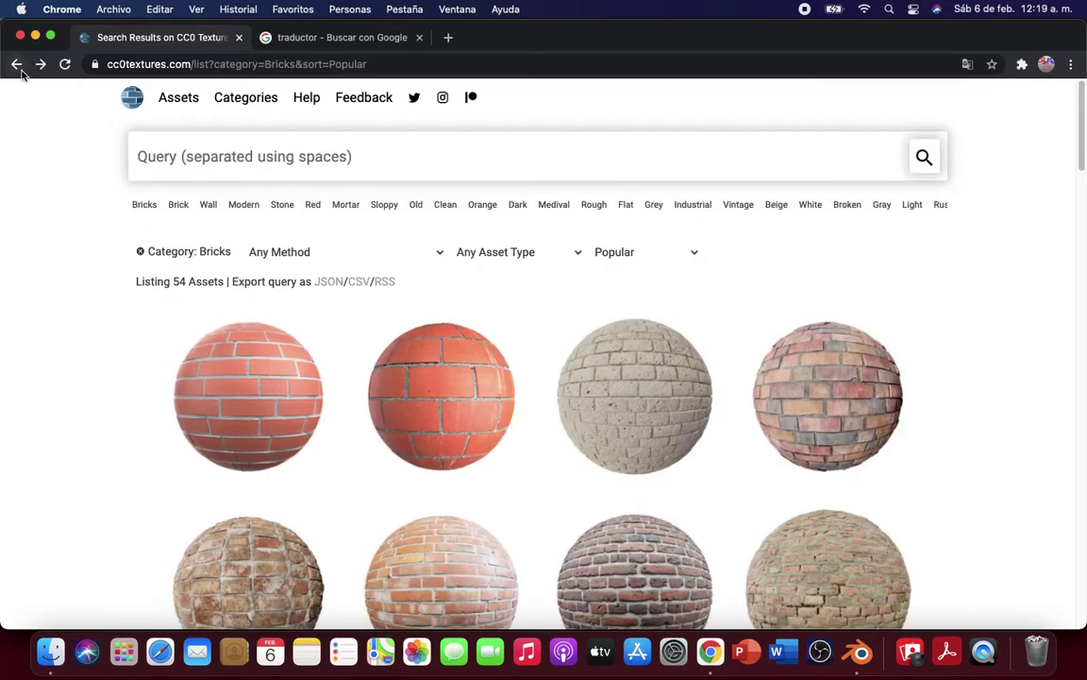
pyautogui.click(16, 64)
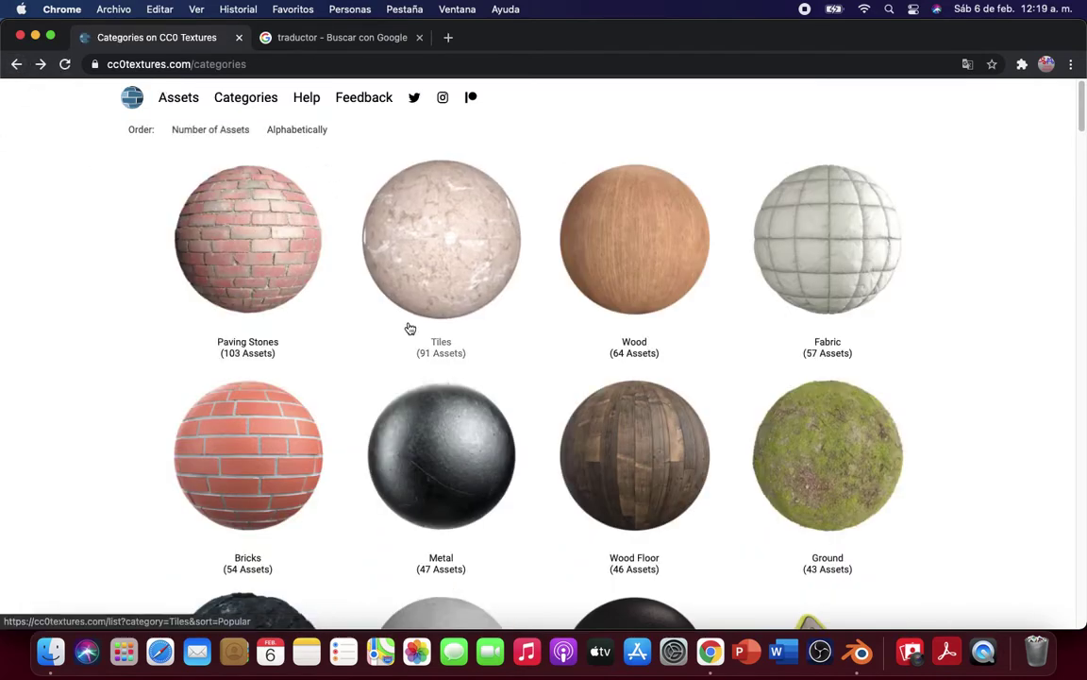
# Step: Scroll through the texture categories and open the Facade category
pyautogui.scroll(-1, 490, 413)
pyautogui.scroll(-1, 490, 412)
pyautogui.scroll(-5, 489, 414)
pyautogui.scroll(-3, 490, 412)
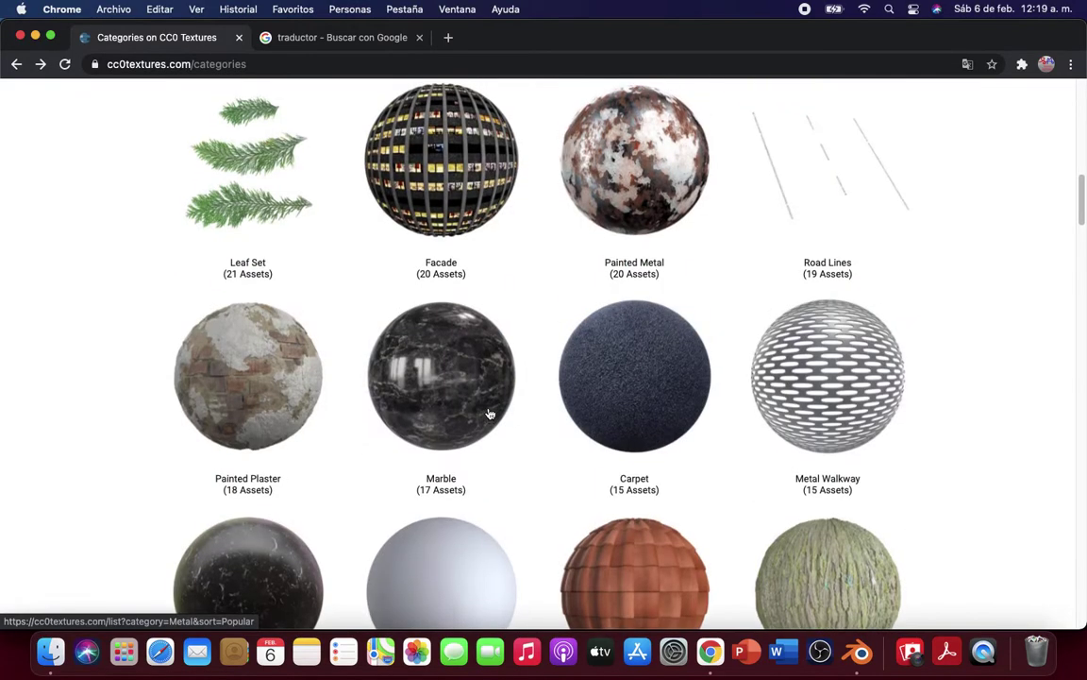
pyautogui.scroll(-3, 501, 285)
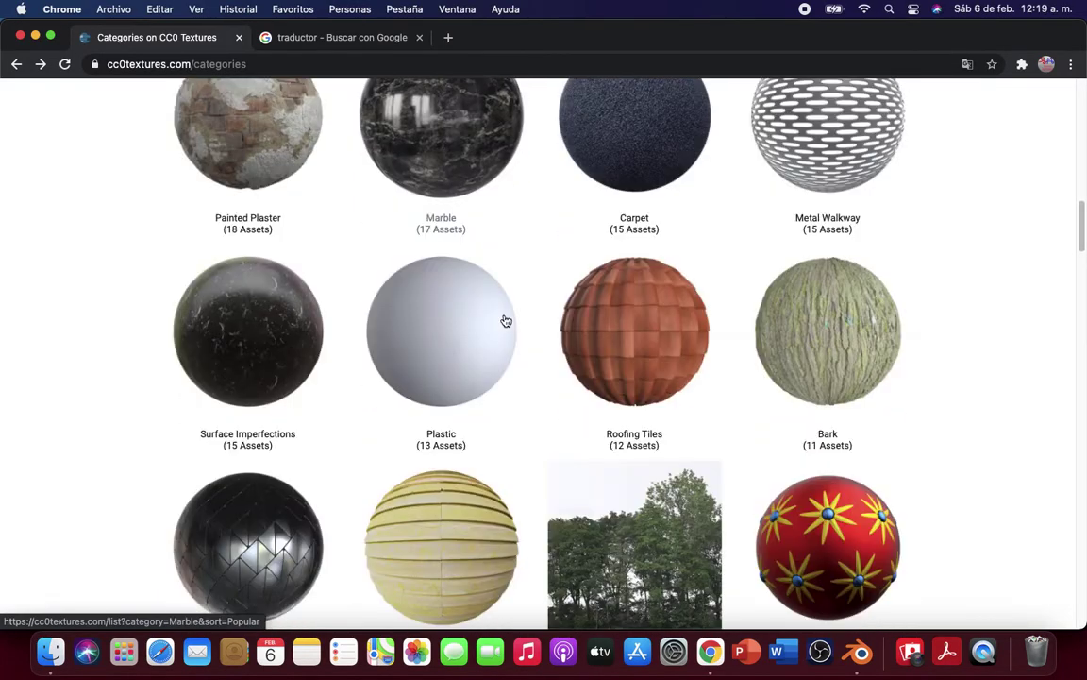
pyautogui.scroll(-2, 502, 318)
pyautogui.scroll(-1, 504, 320)
pyautogui.scroll(-1, 505, 321)
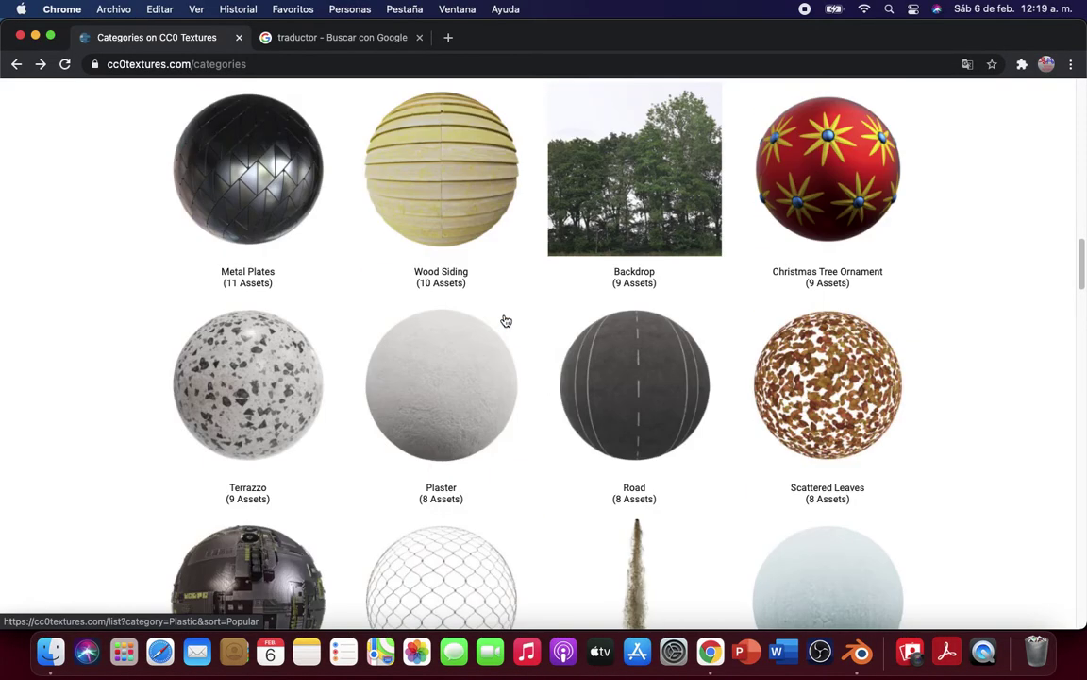
pyautogui.scroll(-1, 505, 318)
pyautogui.scroll(-2, 118, 332)
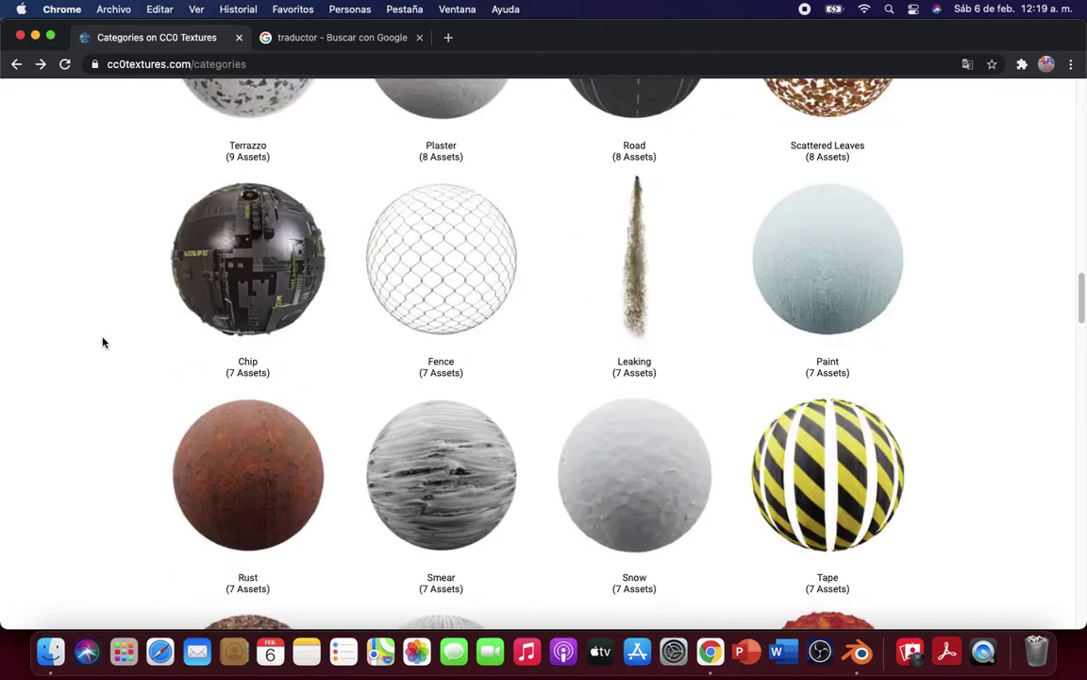
pyautogui.scroll(-1, 102, 340)
pyautogui.scroll(-1, 102, 340)
pyautogui.scroll(-1, 103, 343)
pyautogui.scroll(-3, 103, 342)
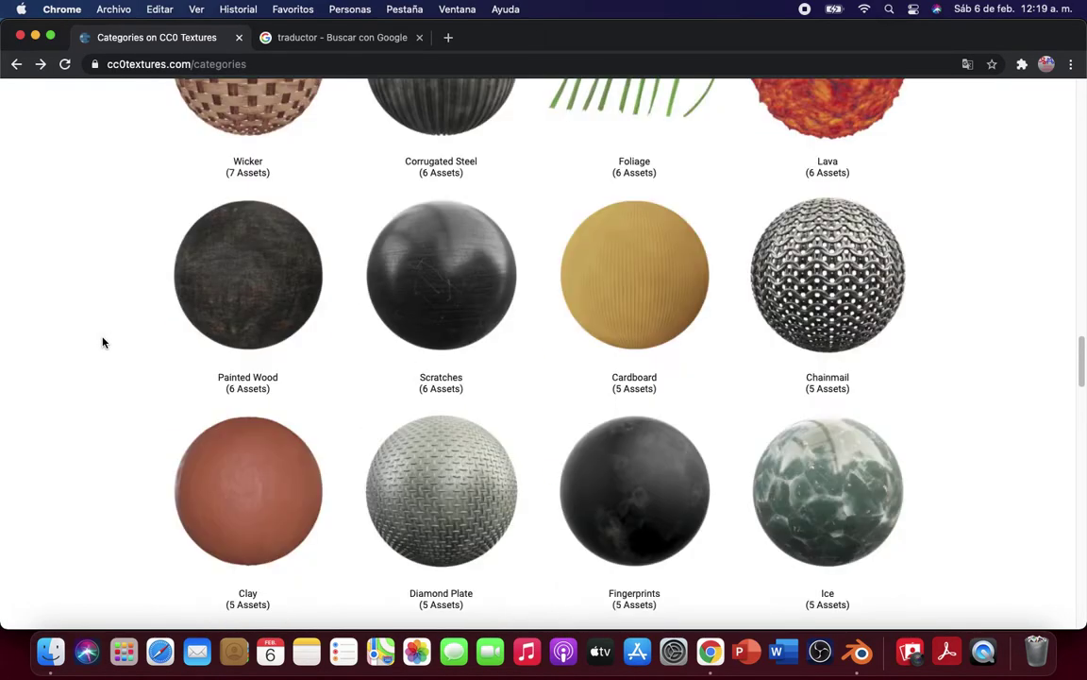
pyautogui.scroll(-3, 104, 343)
pyautogui.scroll(10, 104, 343)
pyautogui.scroll(5, 103, 342)
pyautogui.scroll(5, 104, 343)
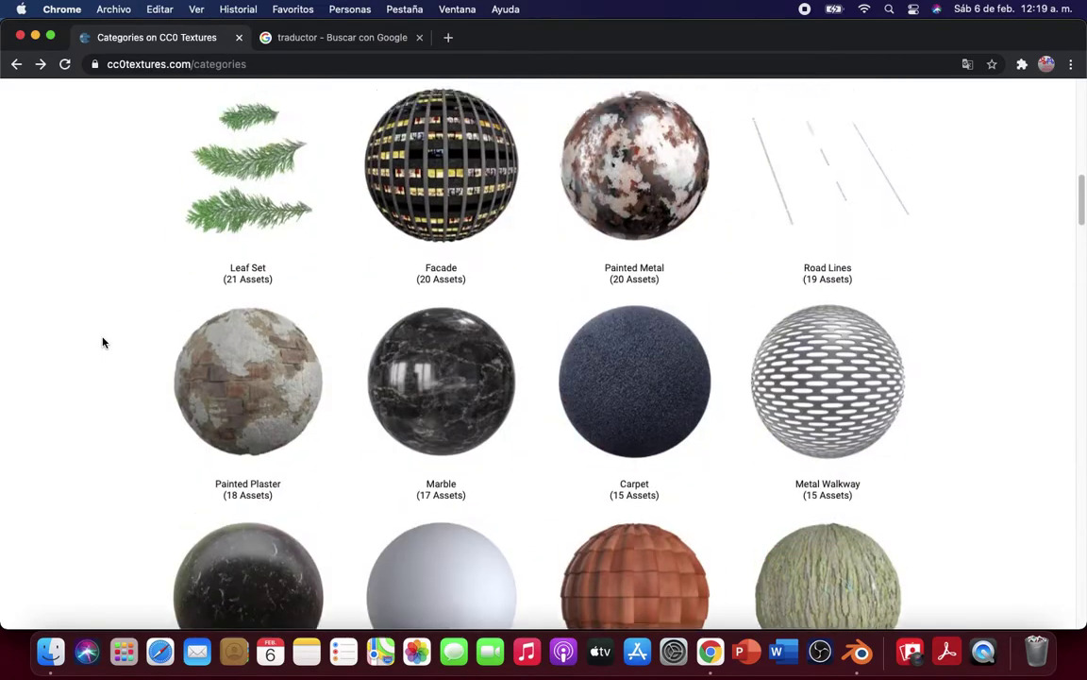
pyautogui.scroll(1, 102, 342)
pyautogui.click(210, 295)
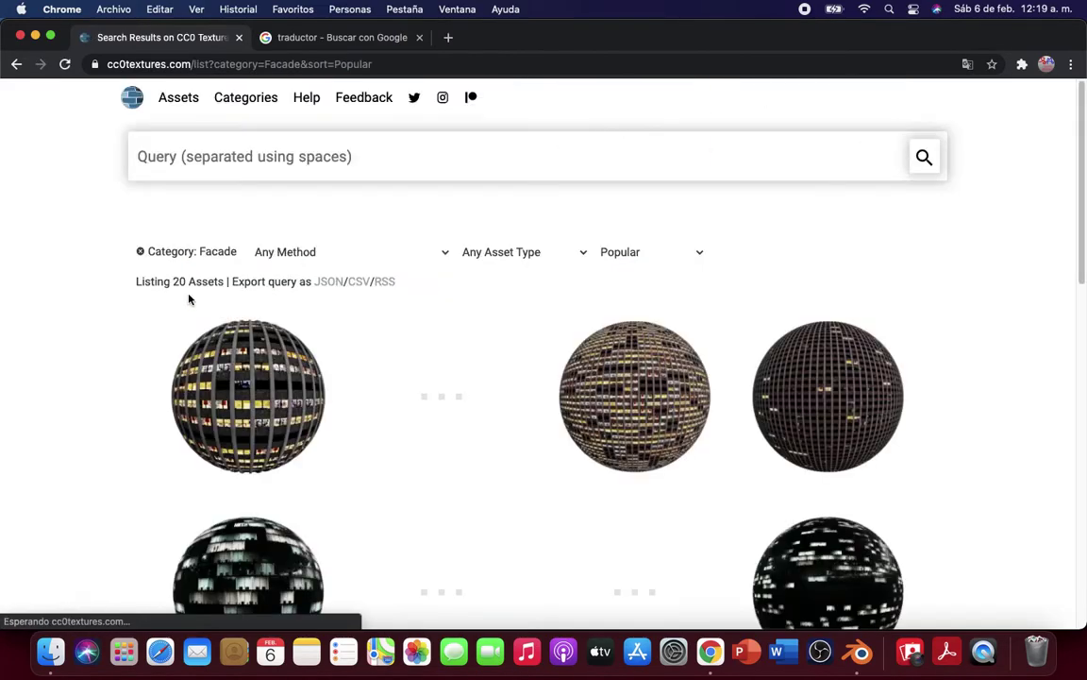
# Step: Browse the Facade texture results, then return to the Blender city scene
pyautogui.scroll(-2, 188, 299)
pyautogui.scroll(-2, 188, 298)
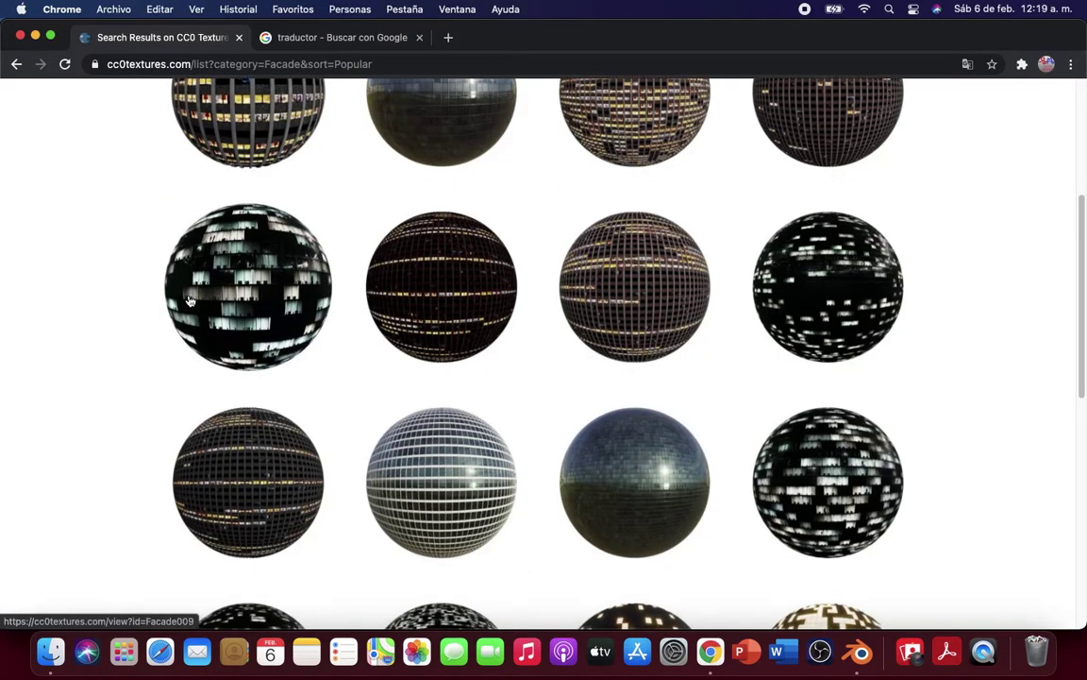
pyautogui.scroll(-2, 189, 298)
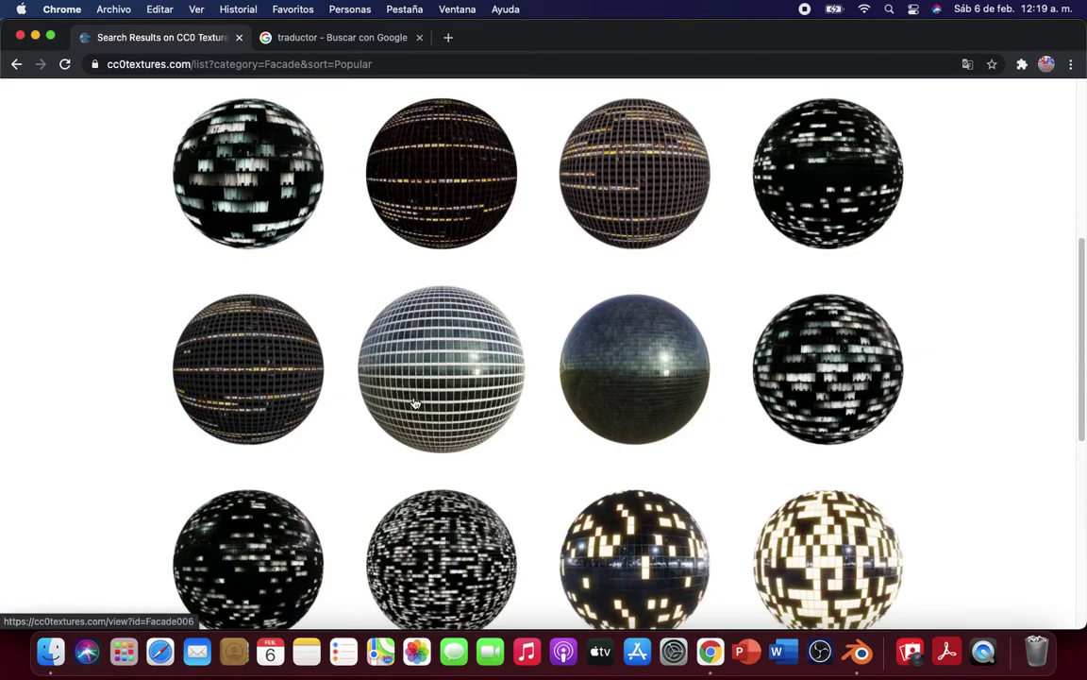
pyautogui.scroll(-3, 364, 452)
pyautogui.scroll(-2, 358, 463)
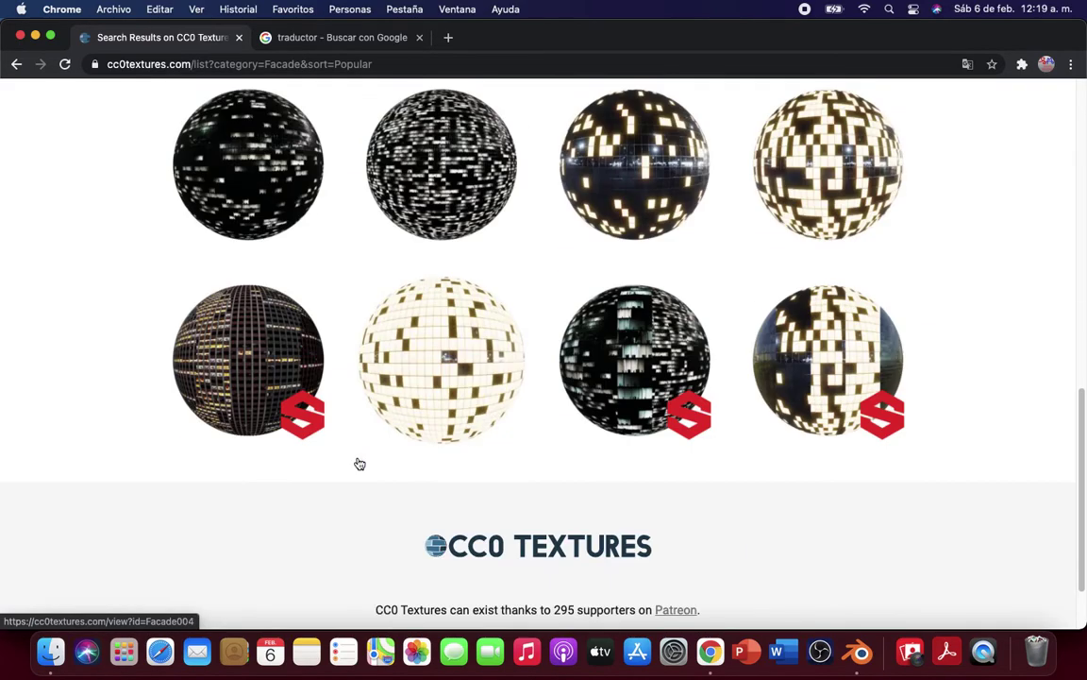
pyautogui.scroll(3, 359, 464)
pyautogui.scroll(1, 358, 463)
pyautogui.scroll(3, 359, 463)
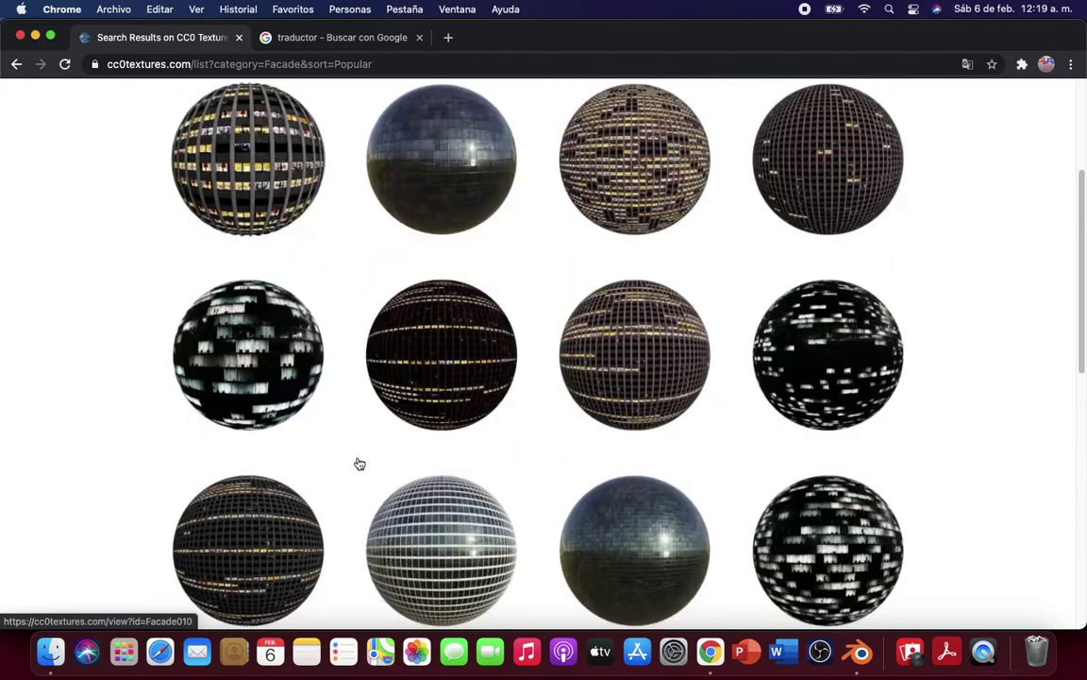
pyautogui.scroll(2, 357, 460)
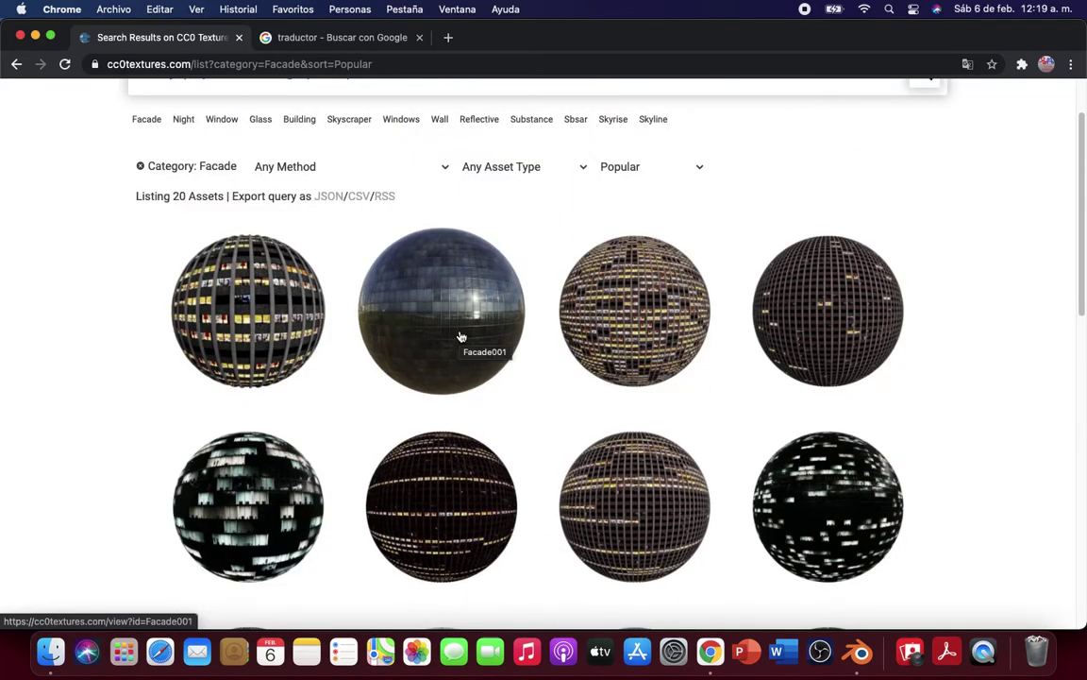
pyautogui.click(849, 658)
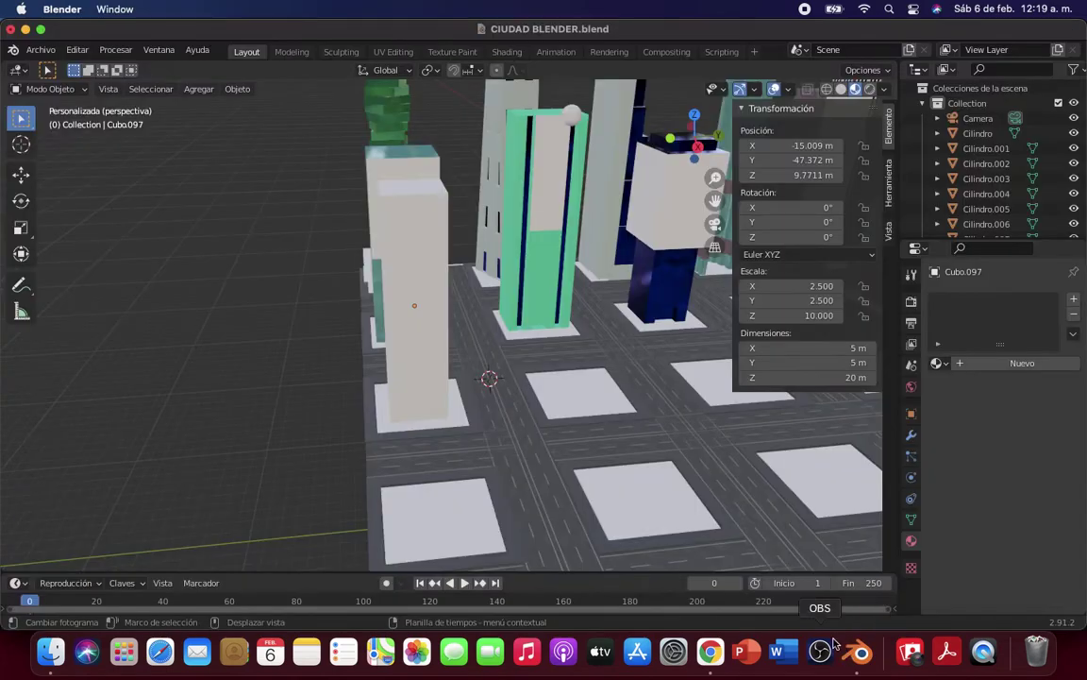
pyautogui.click(710, 651)
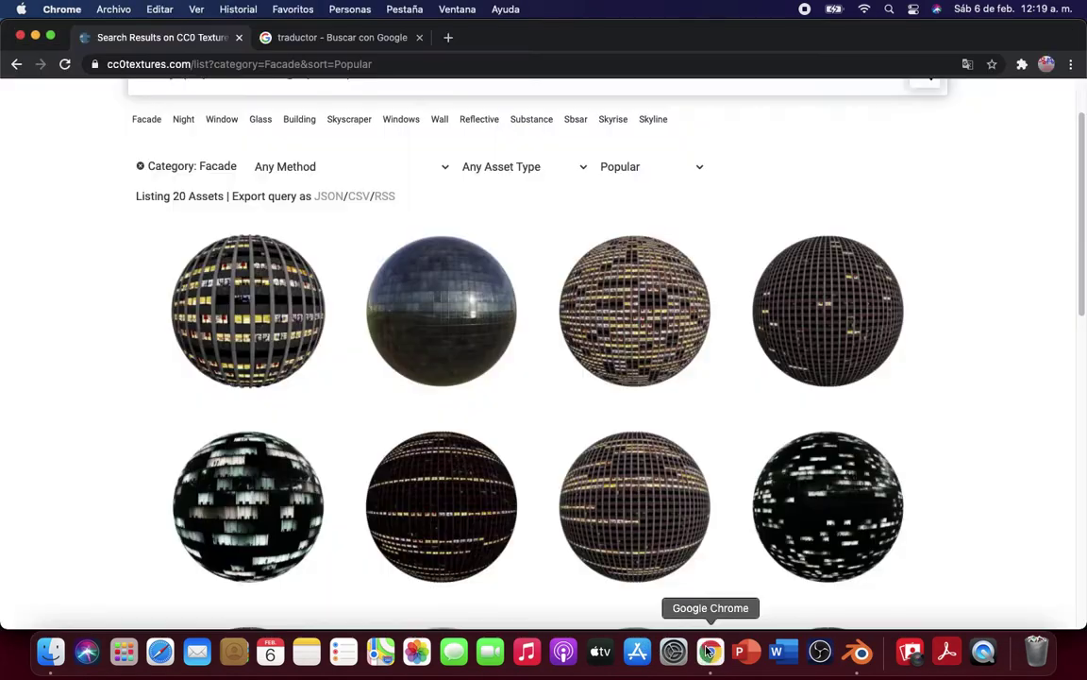
pyautogui.click(859, 652)
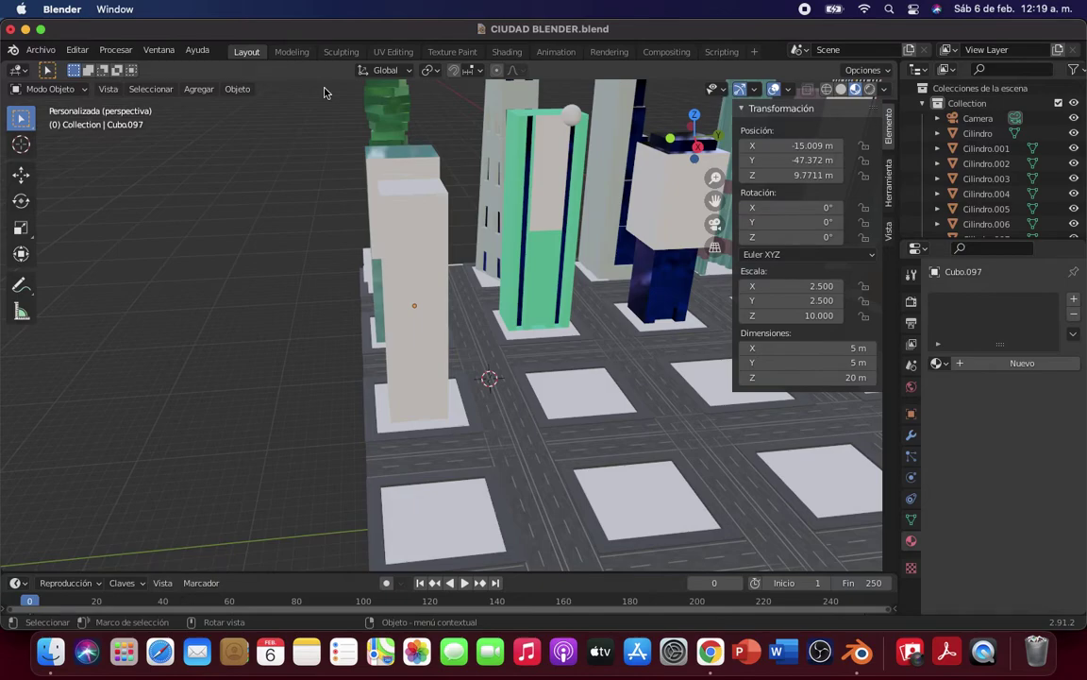
# Step: Open the EDIFICIO folder in TEXTURAS BLENDER, then add a new material to Cubo.097
pyautogui.click(51, 651)
pyautogui.click(532, 175)
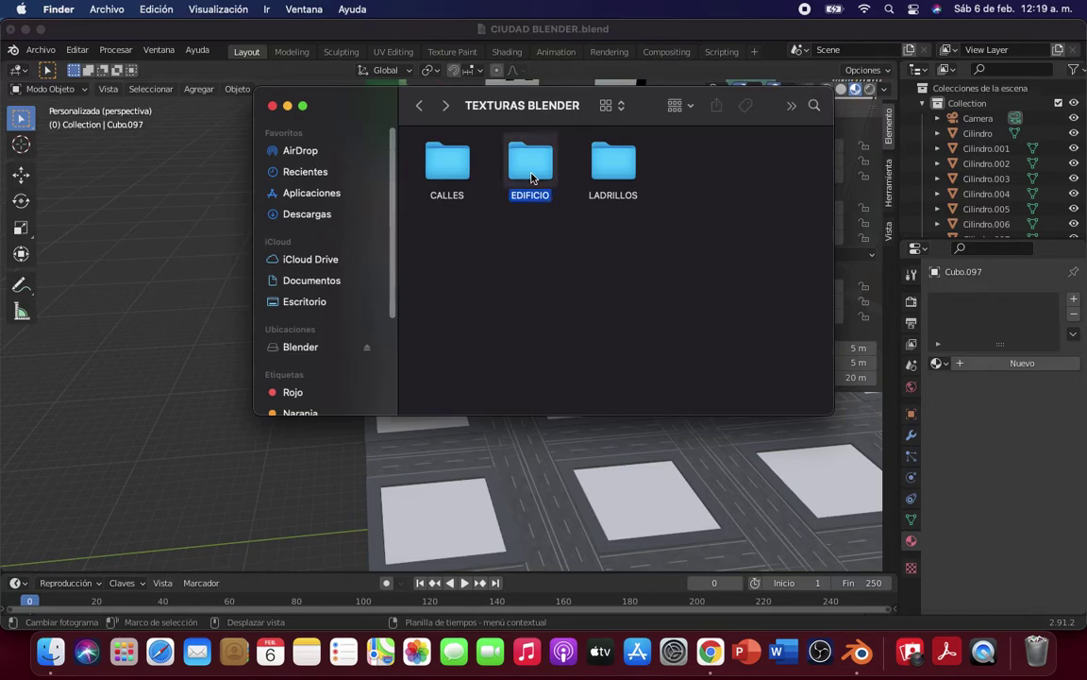
pyautogui.doubleClick(532, 175)
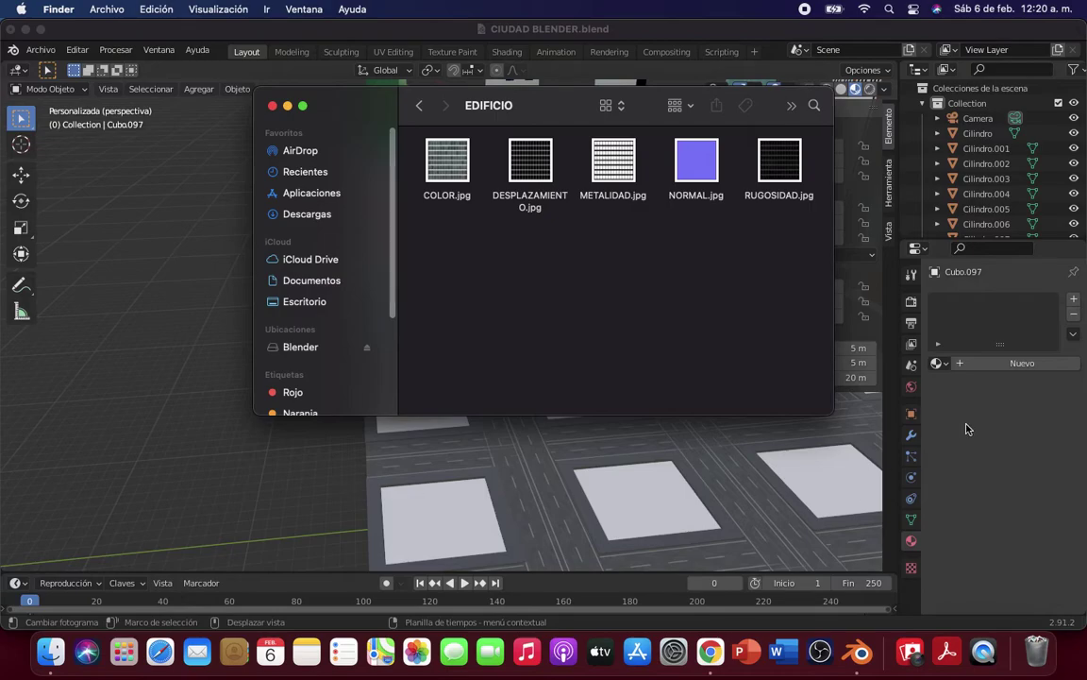
pyautogui.click(961, 362)
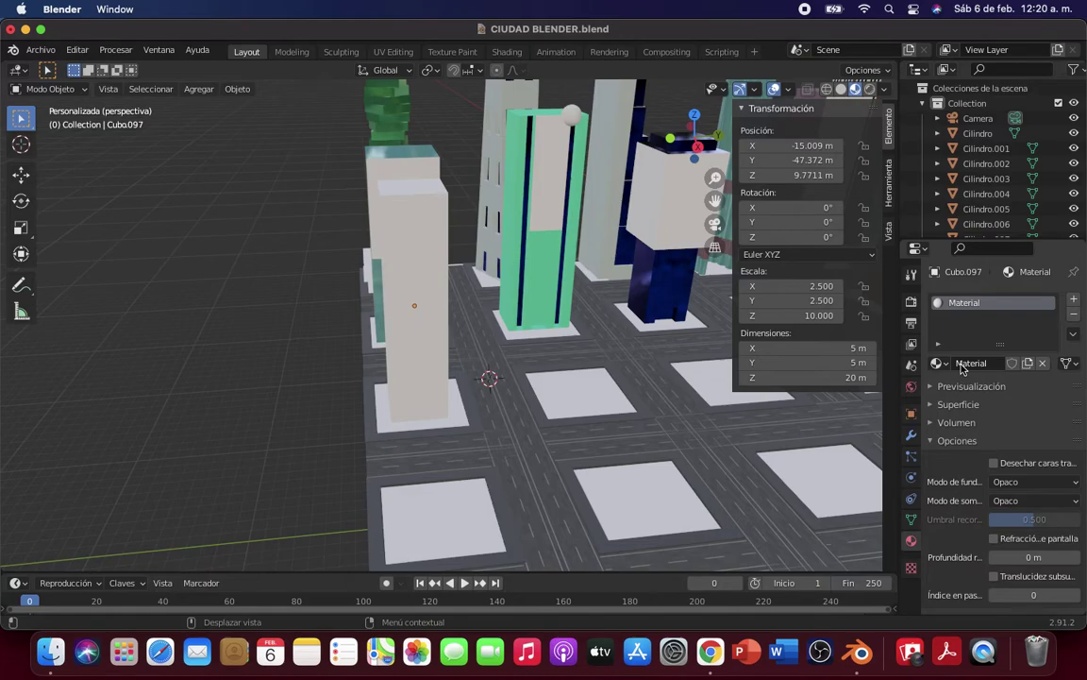
# Step: Stop the stray timeline playback and rename Cubo.097's material to 'TEXTURA EDIFICIO'
pyautogui.press('space')
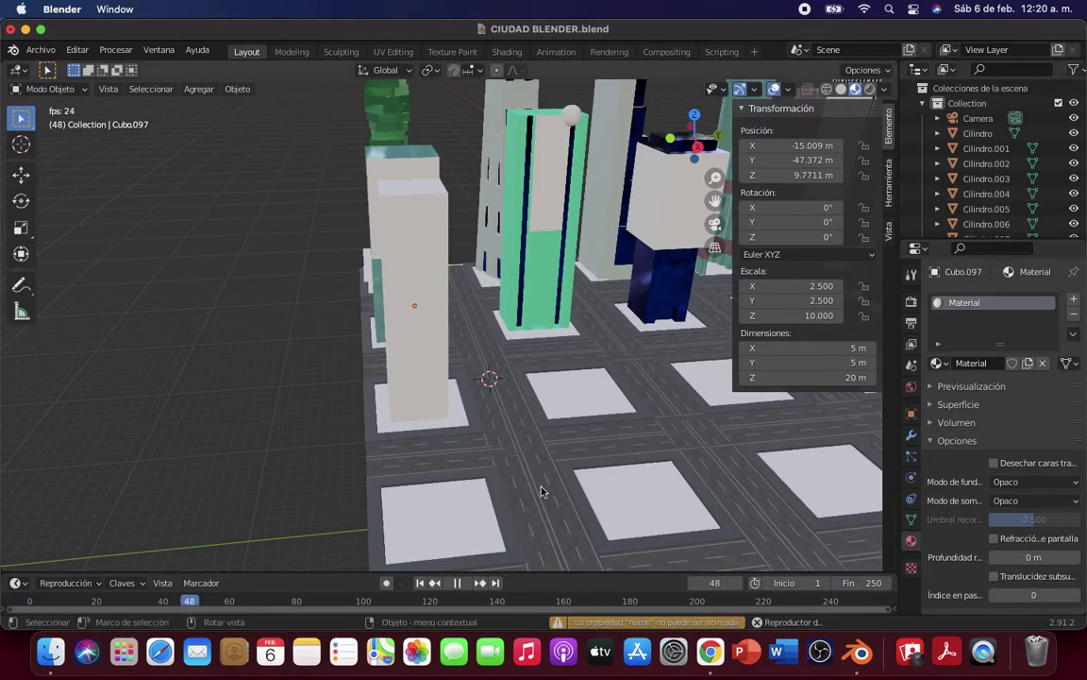
pyautogui.press('space')
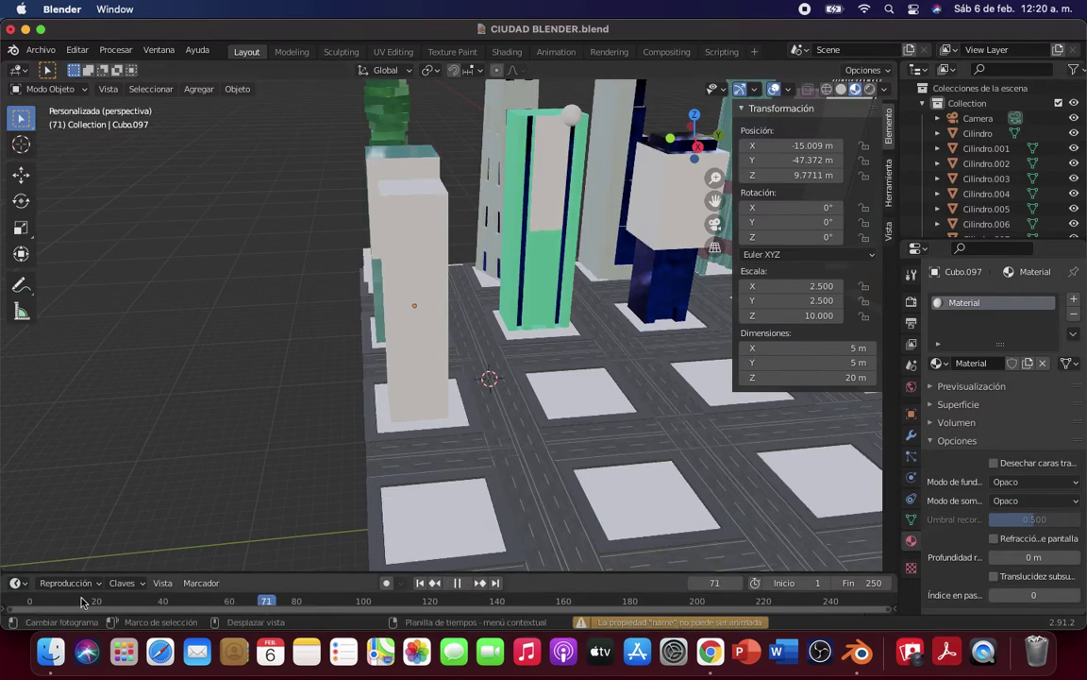
pyautogui.press('Escape')
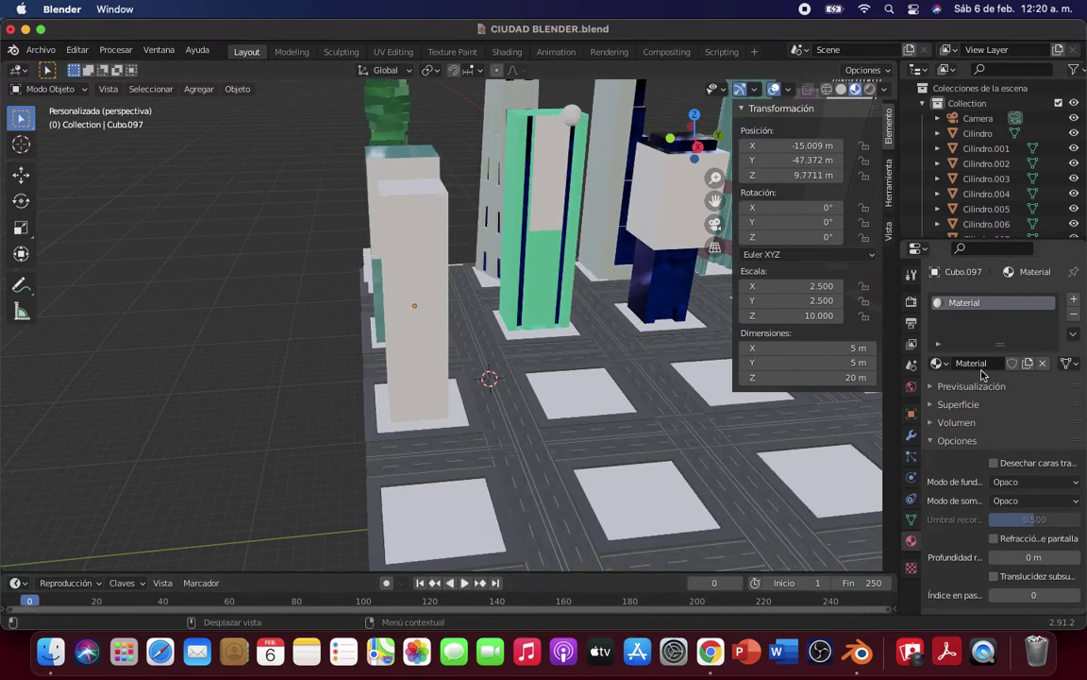
pyautogui.press('Return')
pyautogui.doubleClick(973, 365)
pyautogui.write('TEX')
pyautogui.write('TURA EDIFI')
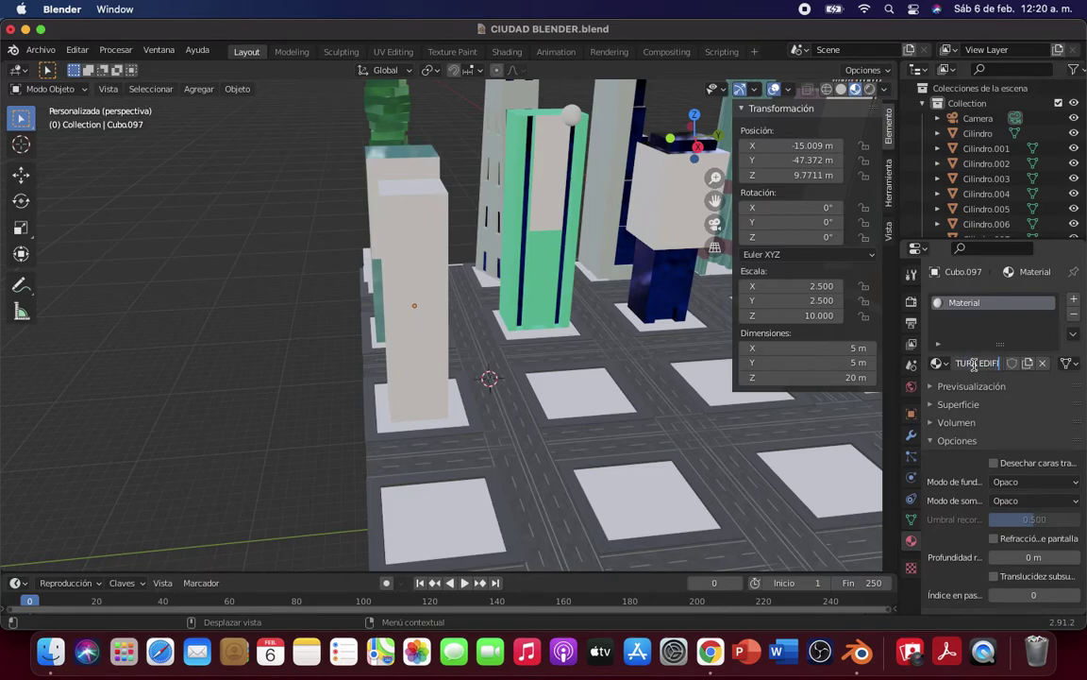
pyautogui.write('CIO')
pyautogui.press('Return')
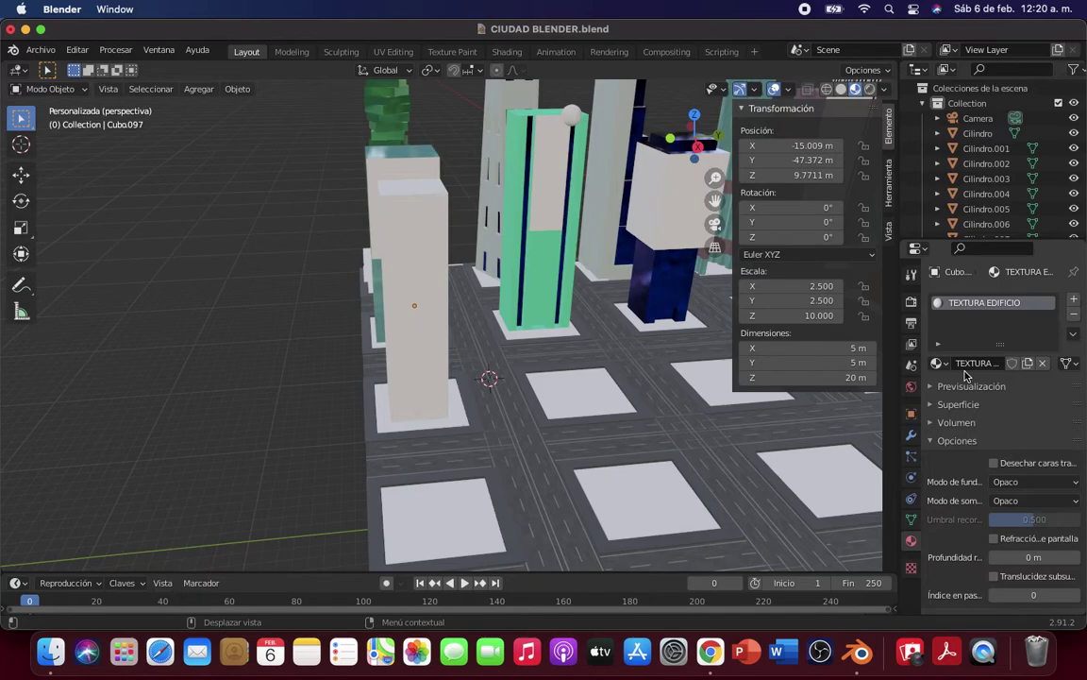
pyautogui.scroll(-2, 965, 376)
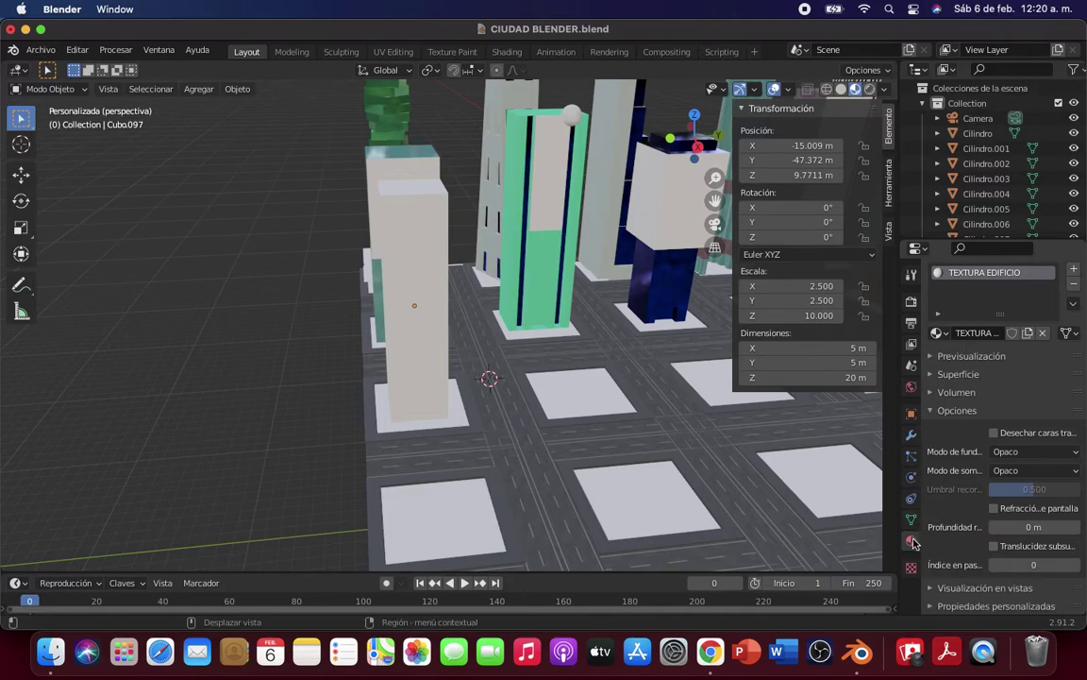
# Step: Select the tall white building and add then remove an extra material slot
pyautogui.click(968, 357)
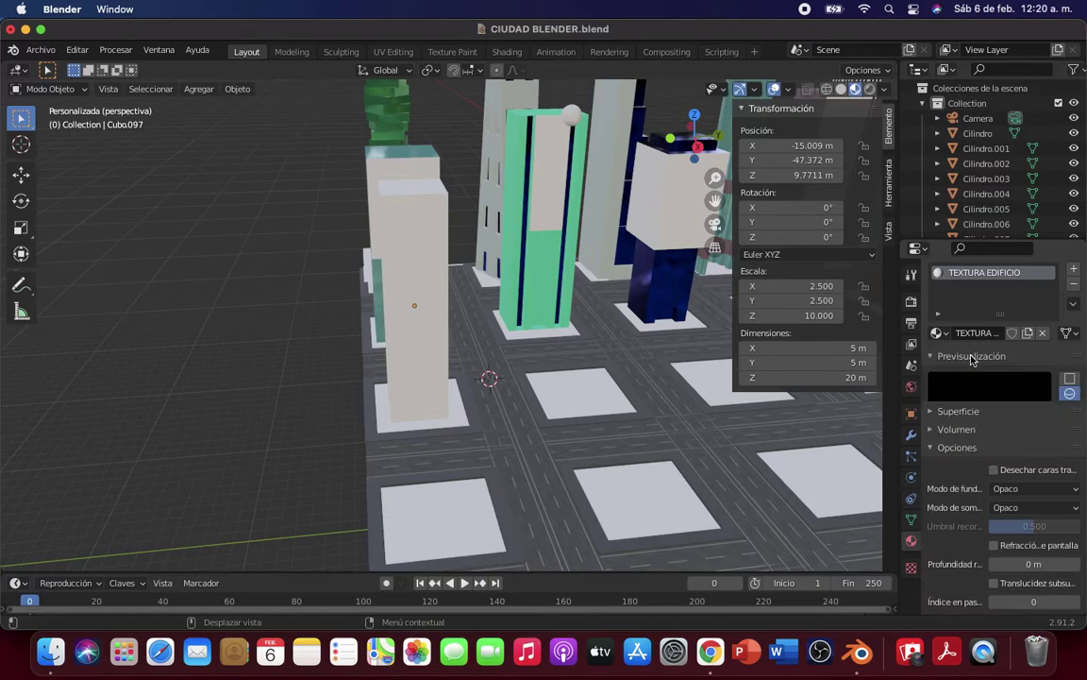
pyautogui.click(970, 357)
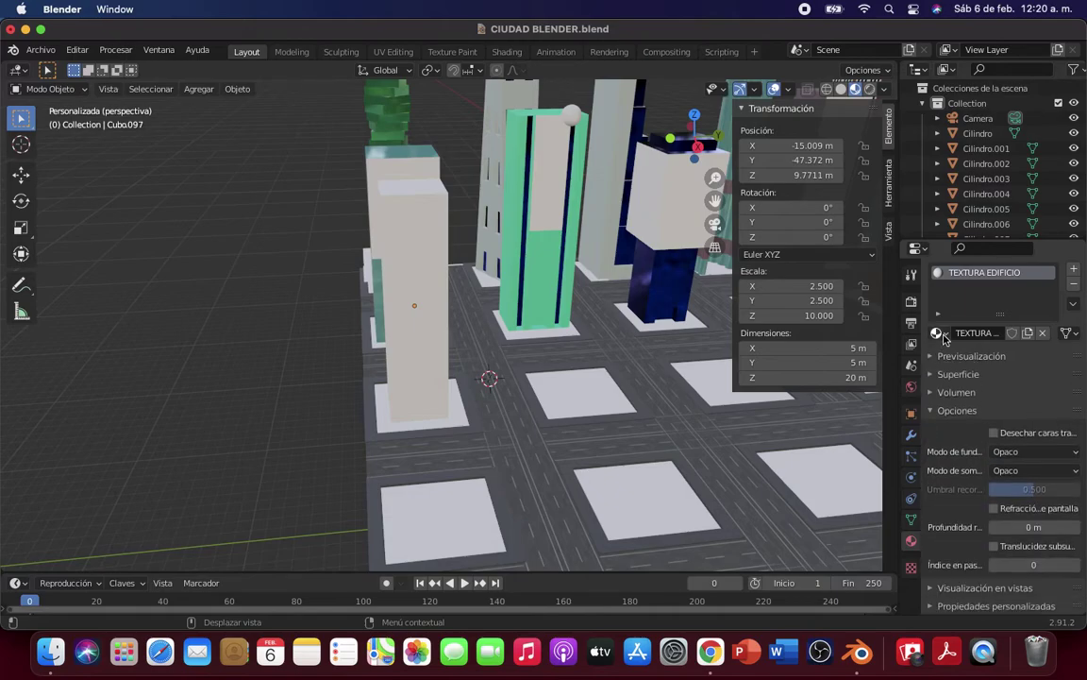
pyautogui.click(418, 370)
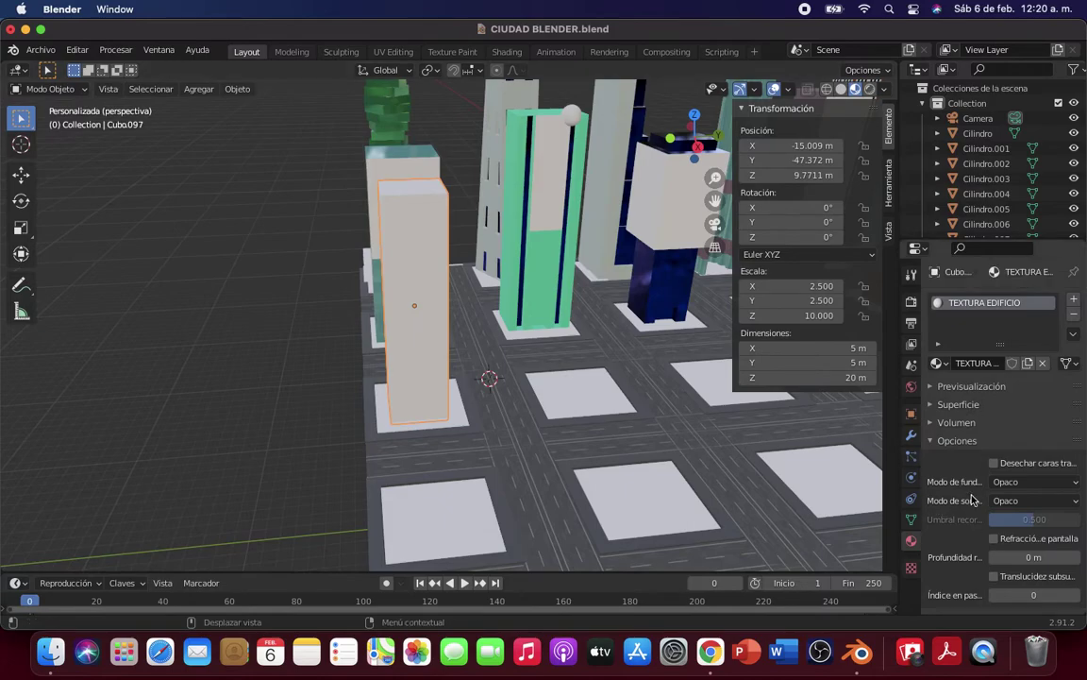
pyautogui.click(1073, 298)
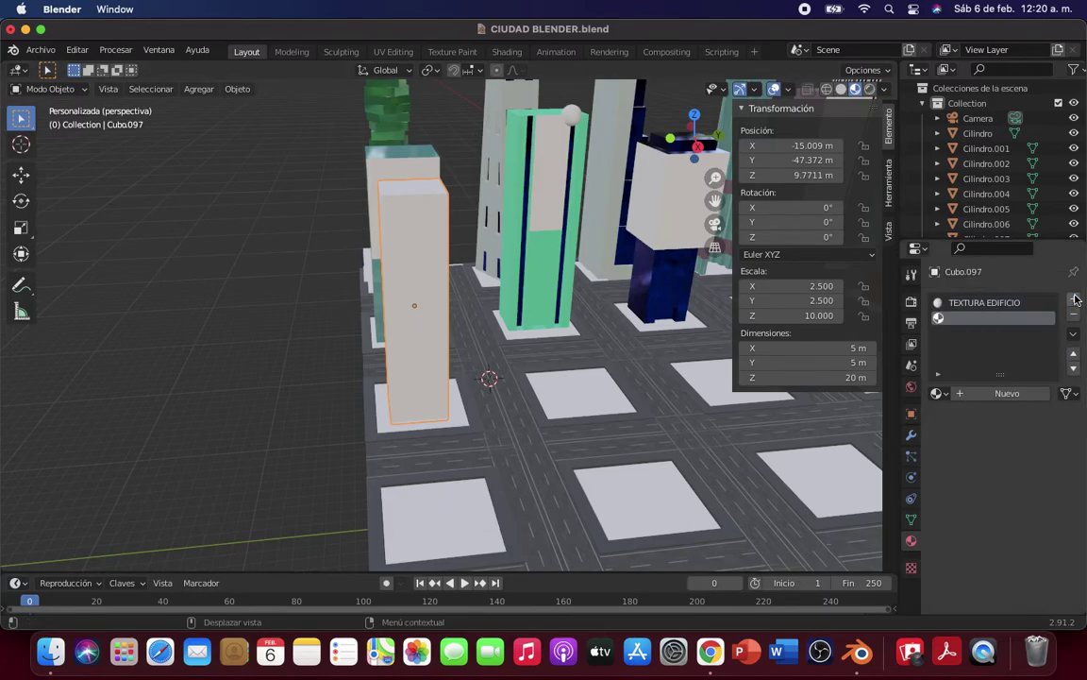
pyautogui.click(1007, 392)
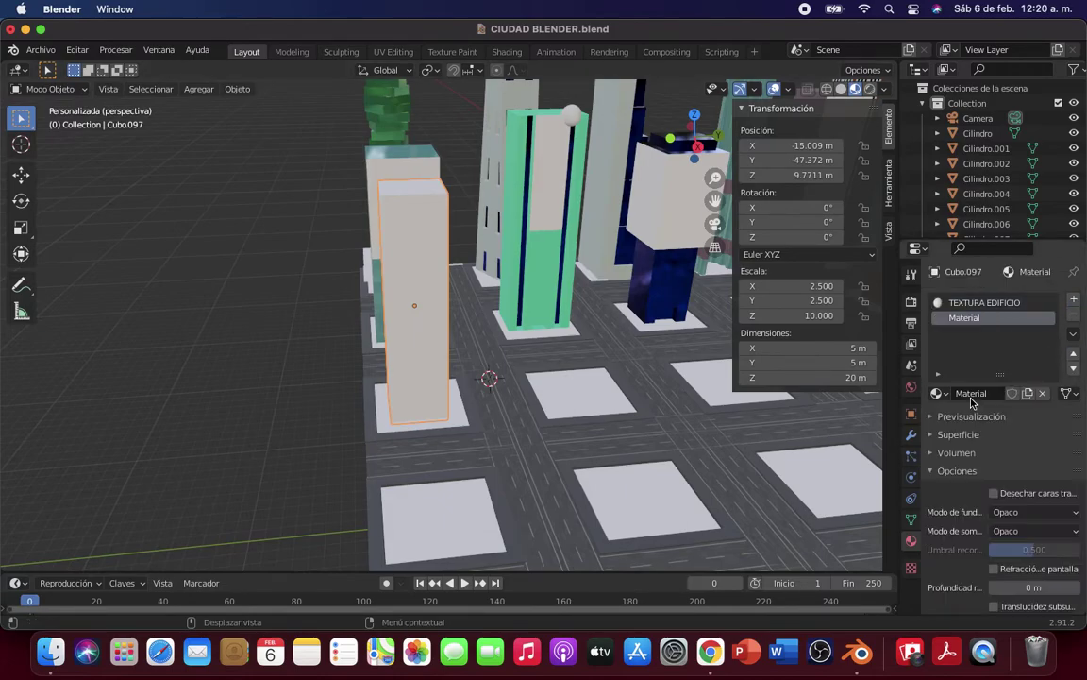
pyautogui.click(1073, 318)
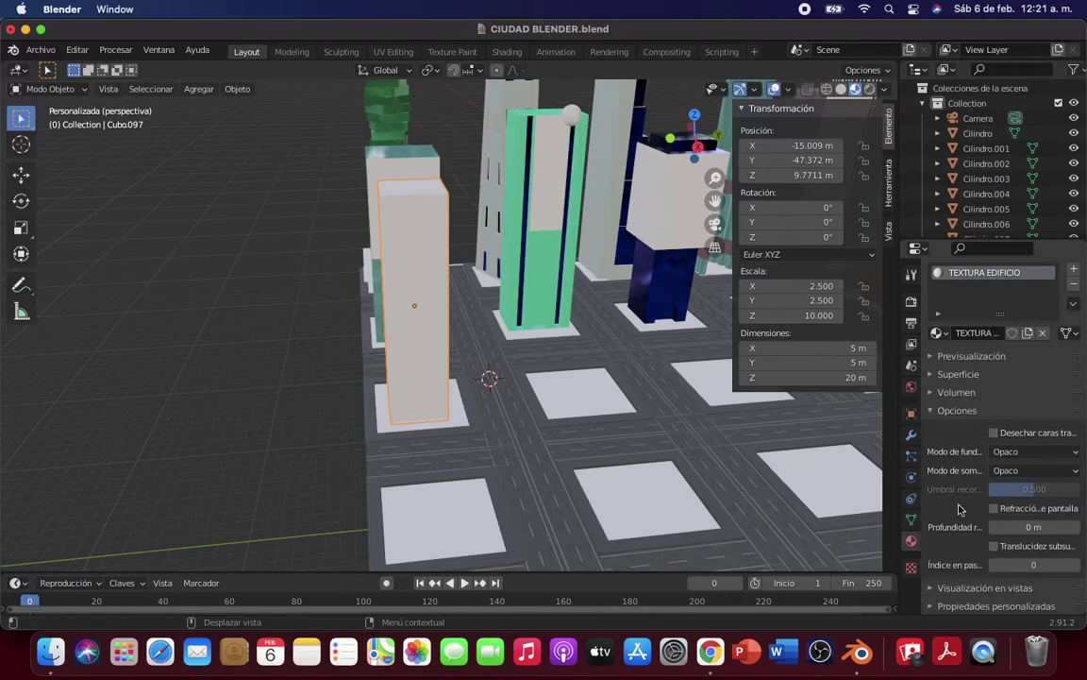
# Step: Drive the base colour with a Ladrillos (Bricks) texture and orbit to inspect the striped tower
pyautogui.click(961, 373)
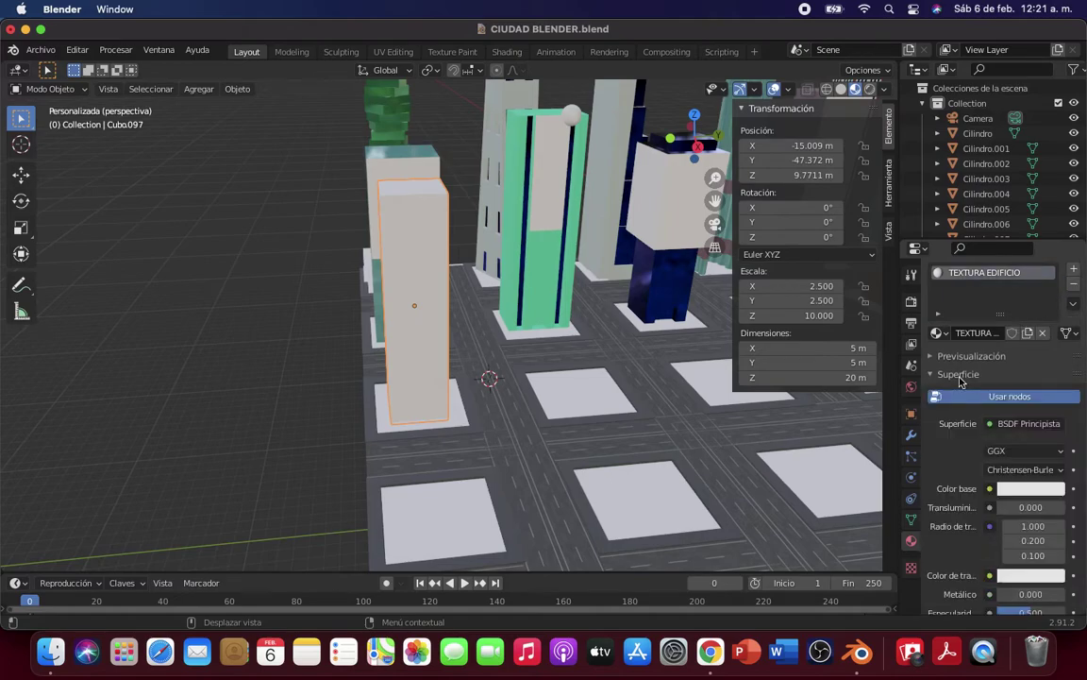
pyautogui.scroll(-3, 949, 453)
pyautogui.click(989, 397)
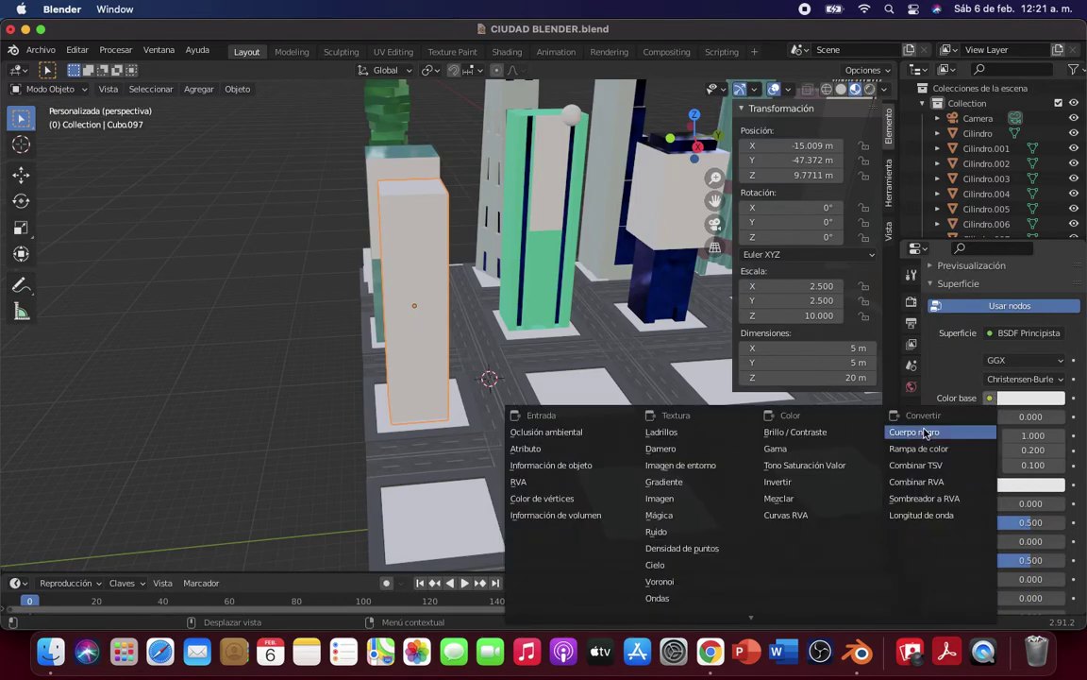
pyautogui.click(661, 432)
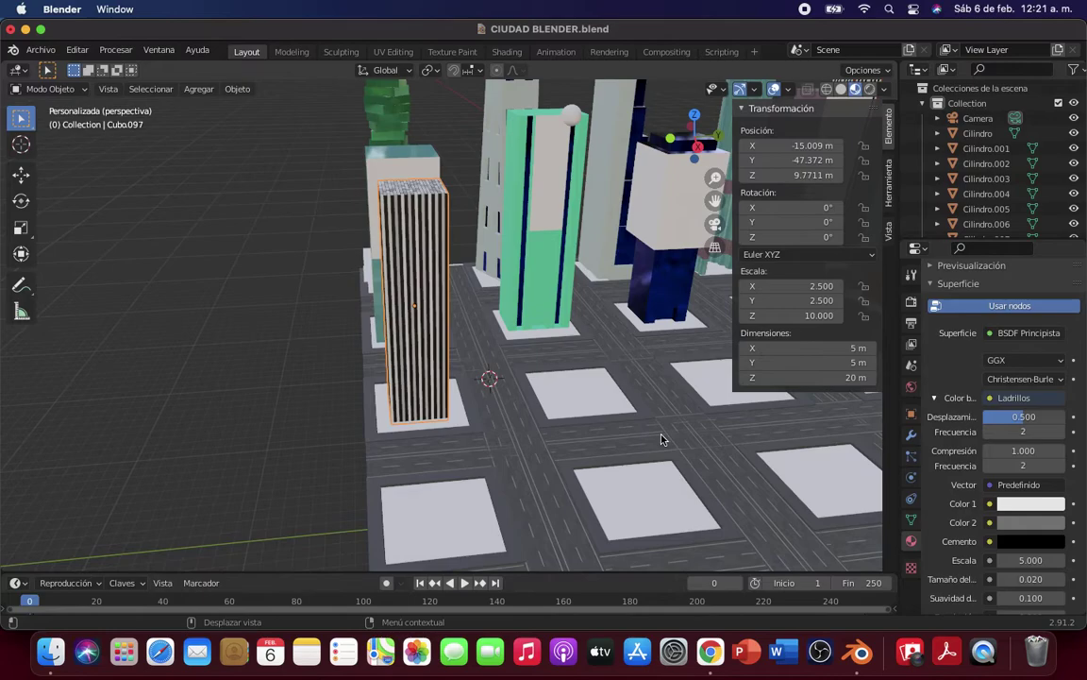
pyautogui.moveTo(281, 469)
pyautogui.mouseDown(button='middle')
pyautogui.moveTo(407, 466)
pyautogui.moveTo(267, 500)
pyautogui.mouseUp(button='middle')
pyautogui.moveTo(155, 459)
pyautogui.mouseDown(button='middle')
pyautogui.moveTo(557, 381)
pyautogui.moveTo(569, 504)
pyautogui.moveTo(371, 472)
pyautogui.moveTo(643, 444)
pyautogui.mouseUp(button='middle')
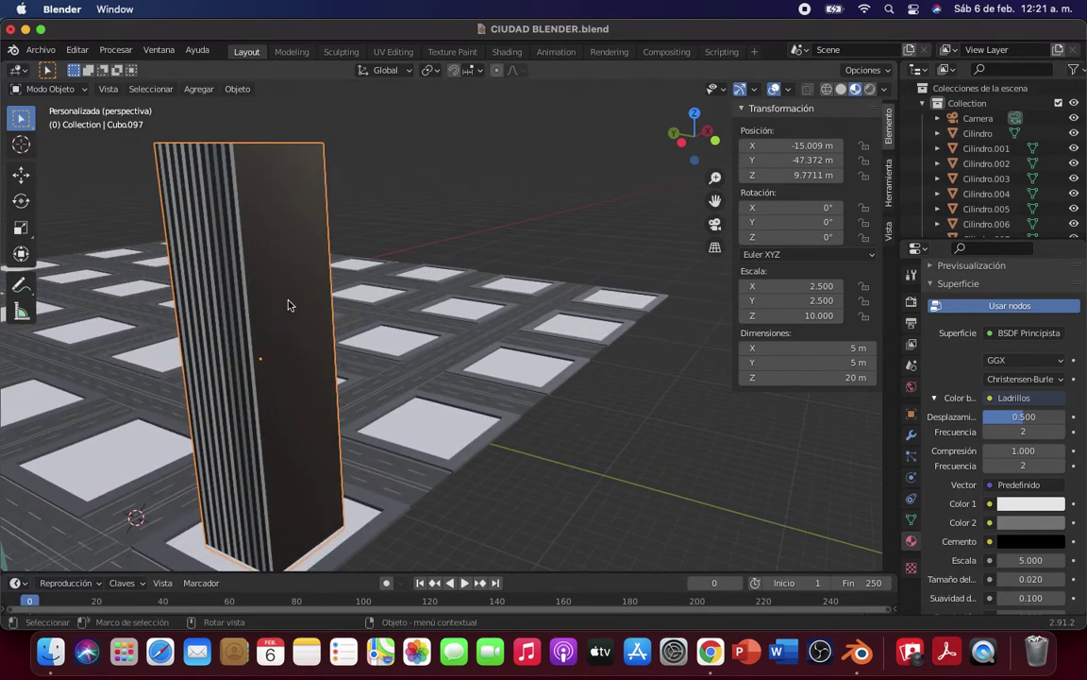
pyautogui.moveTo(638, 536)
pyautogui.mouseDown(button='middle')
pyautogui.moveTo(504, 455)
pyautogui.moveTo(384, 497)
pyautogui.moveTo(327, 485)
pyautogui.moveTo(671, 456)
pyautogui.moveTo(527, 498)
pyautogui.mouseUp(button='middle')
pyautogui.scroll(-5, 416, 473)
pyautogui.scroll(-3, 415, 473)
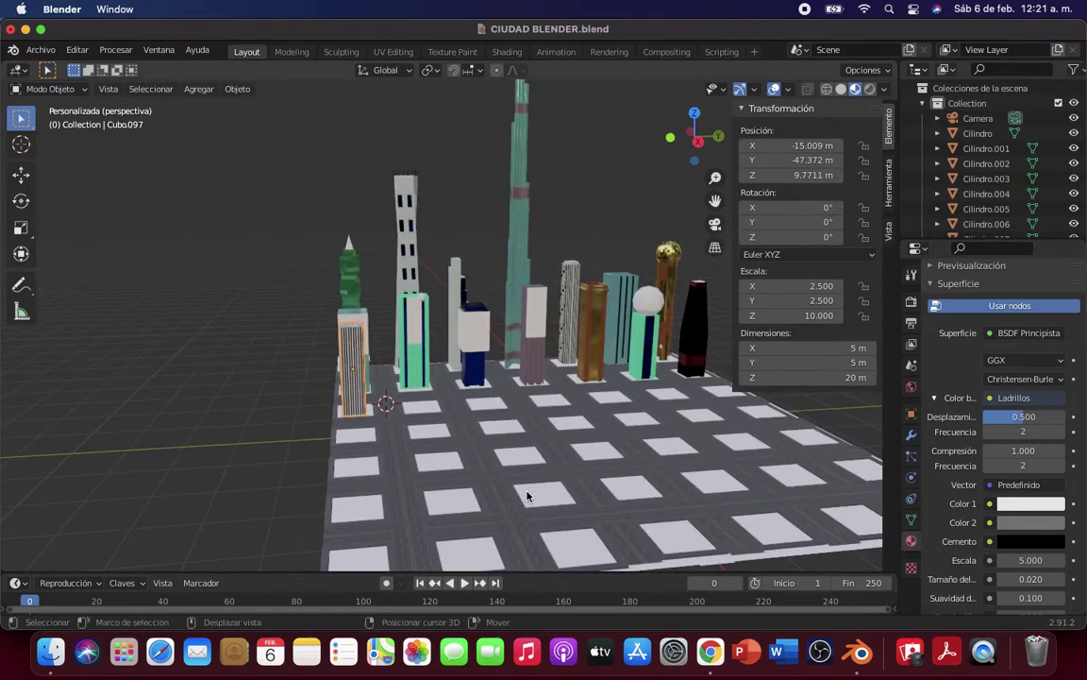
pyautogui.moveTo(267, 454); pyautogui.dragTo(330, 455, button='middle')
pyautogui.scroll(5, 330, 454)
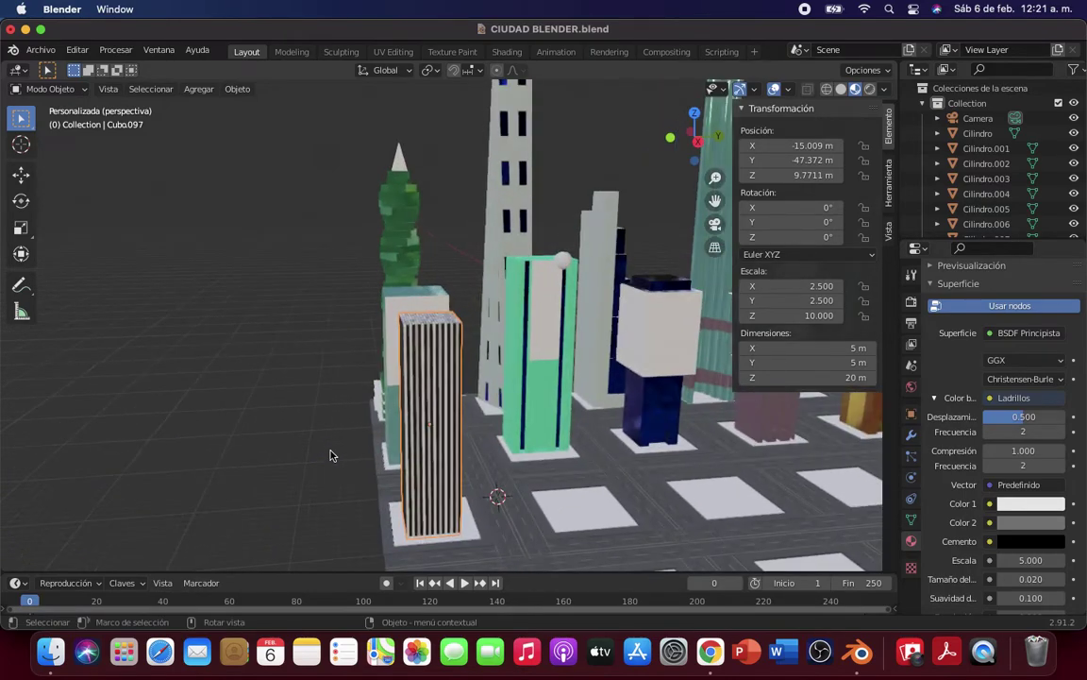
# Step: Replace the Bricks texture on base colour with an Image Texture node
pyautogui.click(989, 398)
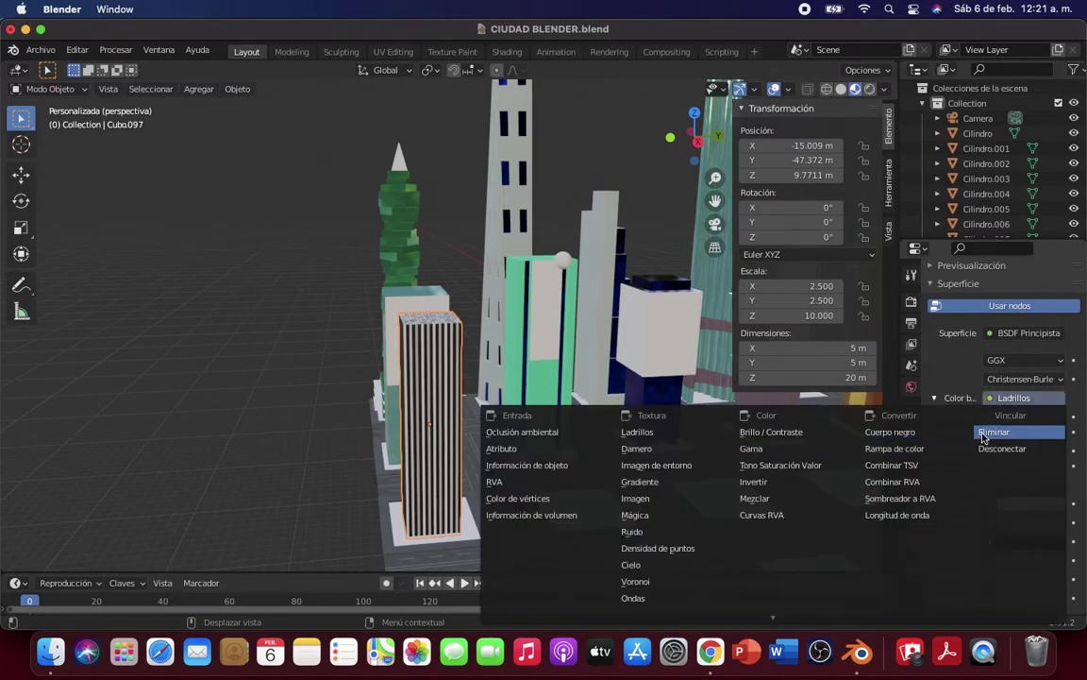
pyautogui.click(982, 433)
pyautogui.click(990, 400)
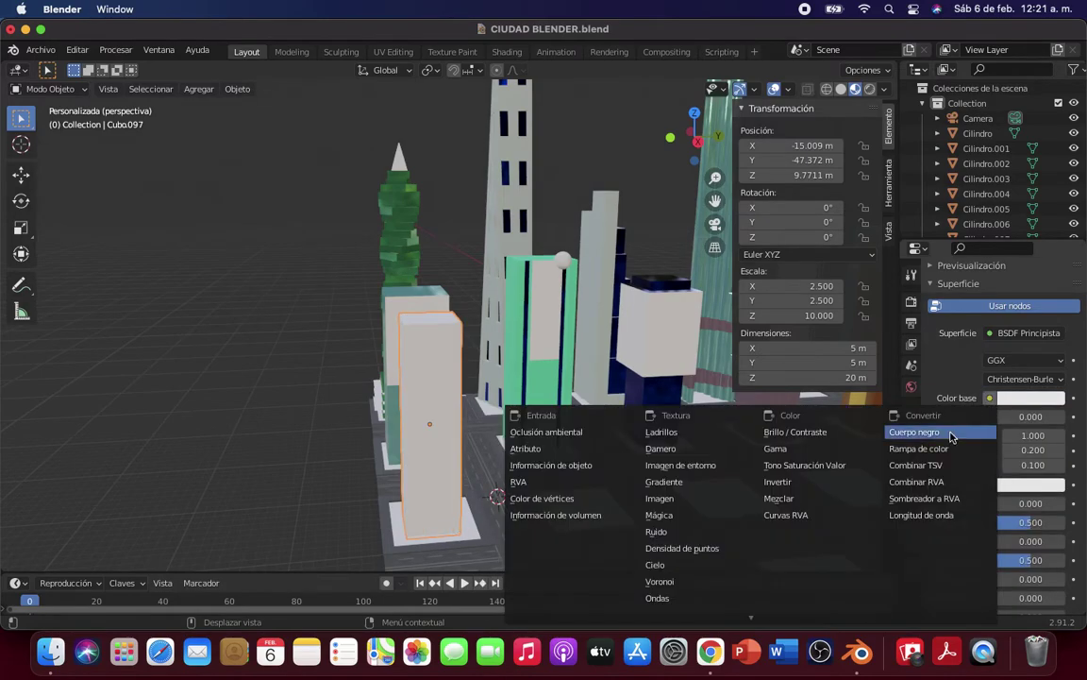
pyautogui.click(663, 503)
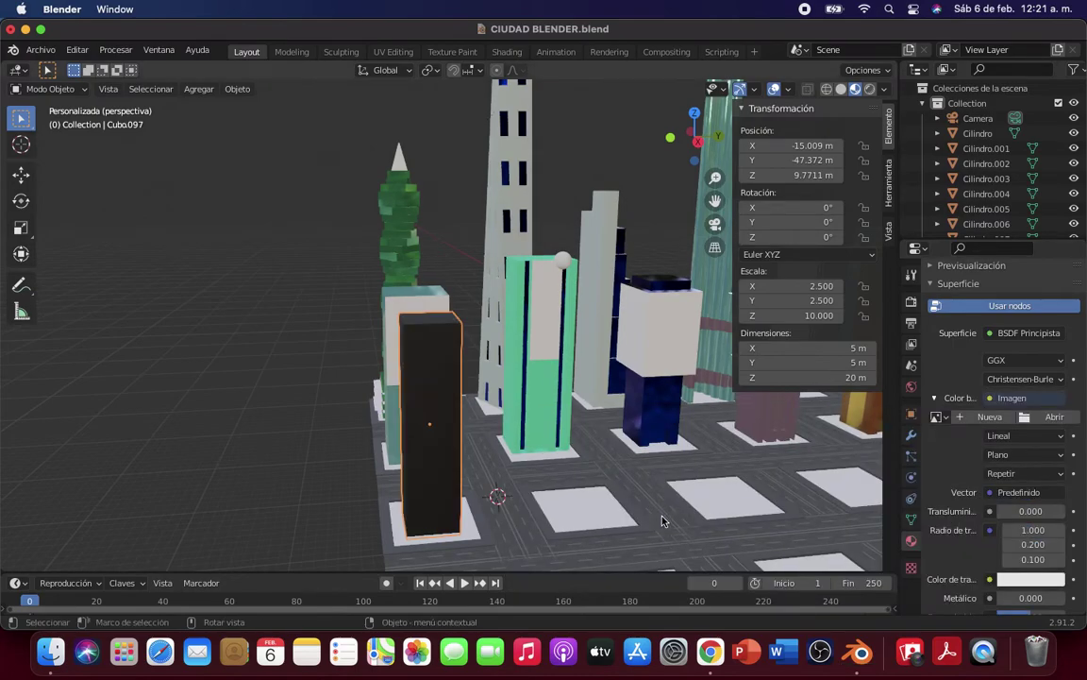
# Step: Load COLOR.jpg from Descargas > TEXTURAS BLENDER > EDIFICIO as the base colour image
pyautogui.click(1051, 416)
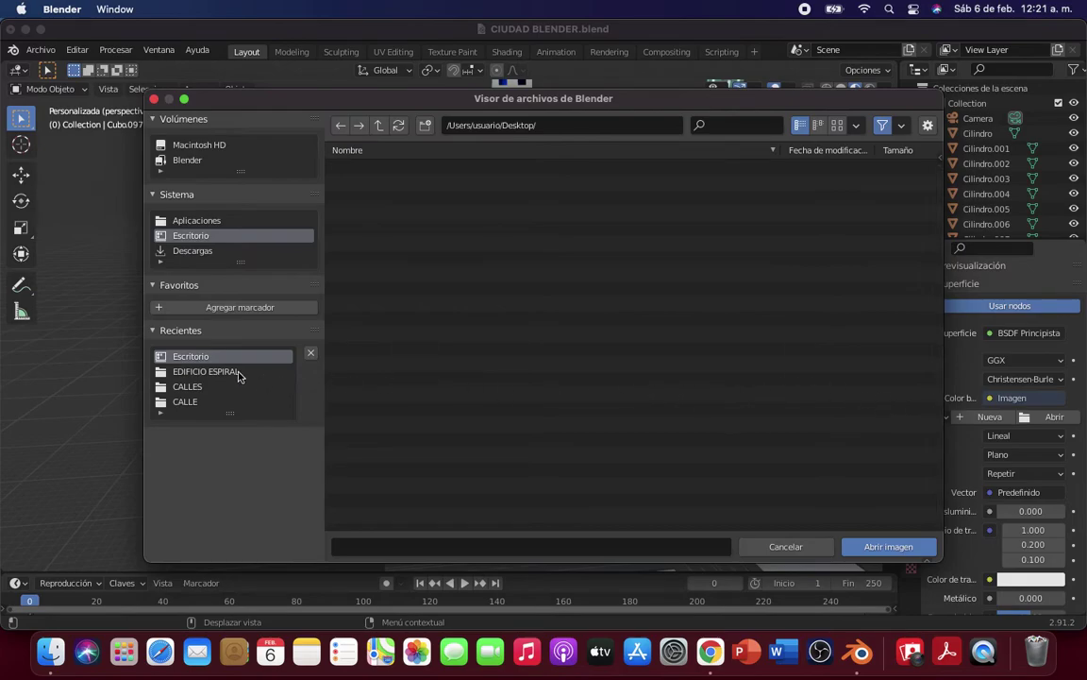
pyautogui.click(242, 250)
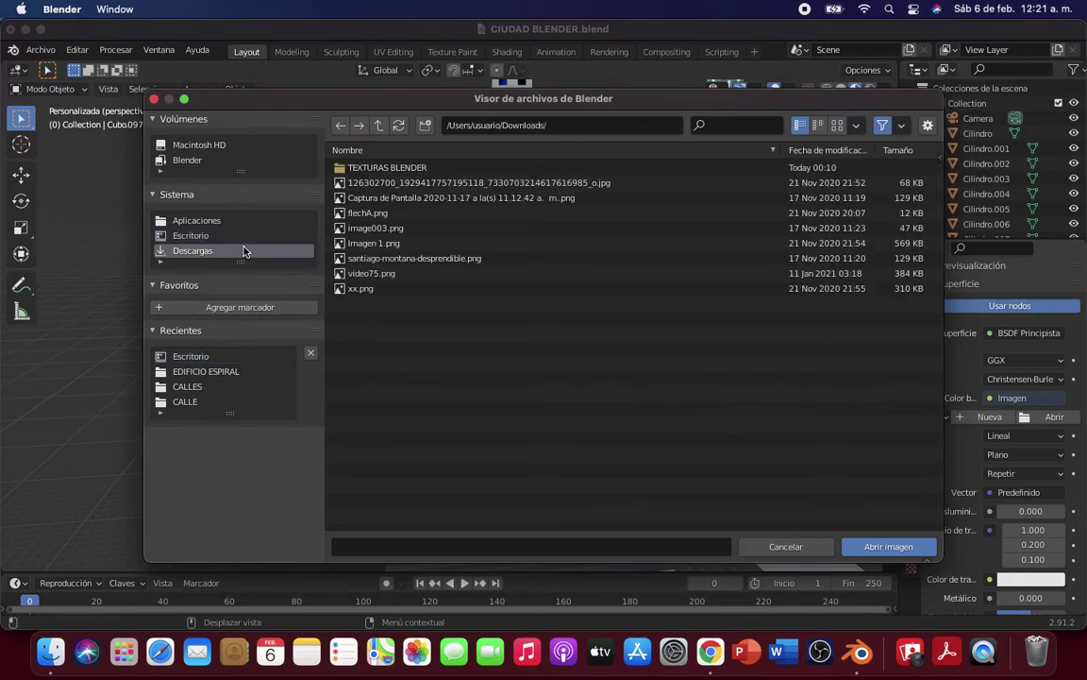
pyautogui.doubleClick(384, 167)
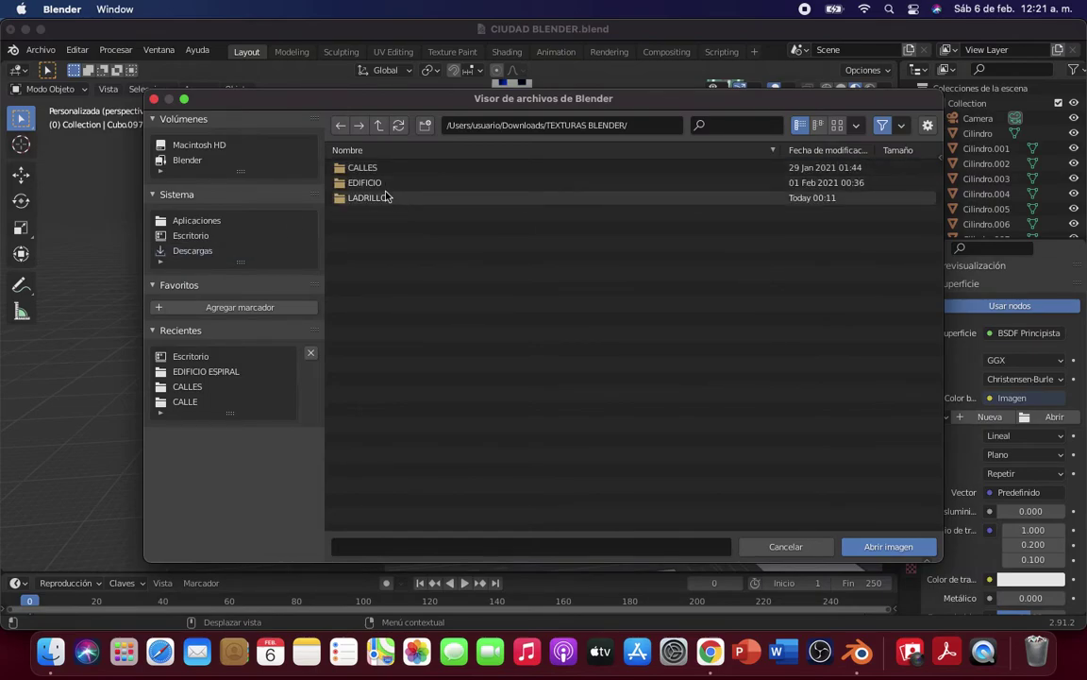
pyautogui.doubleClick(370, 182)
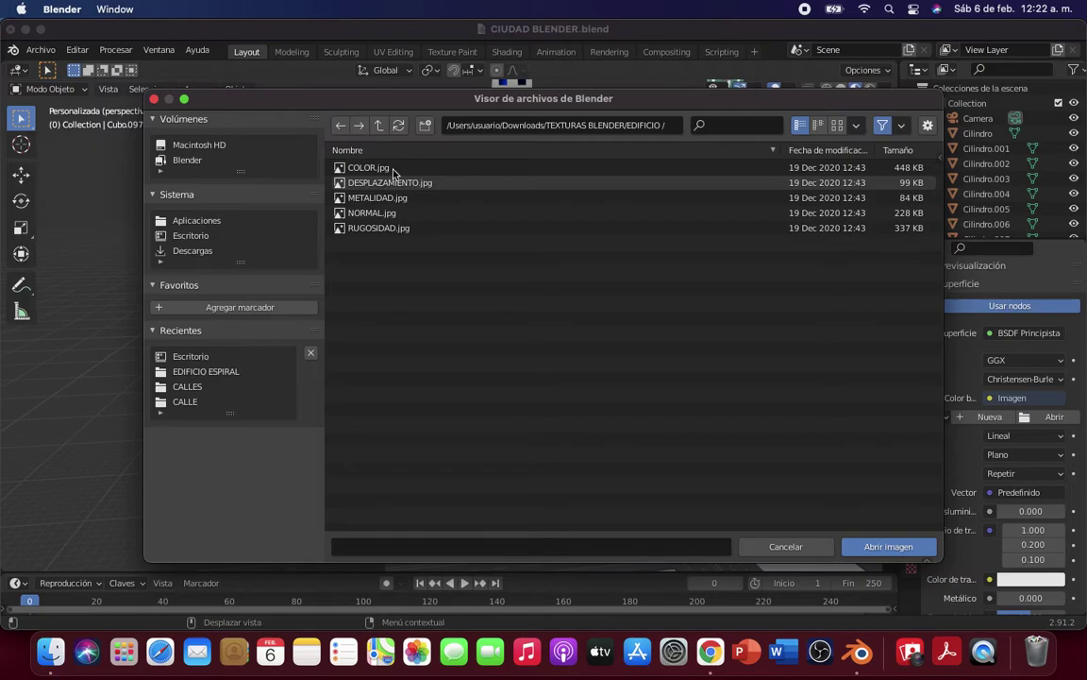
pyautogui.doubleClick(355, 167)
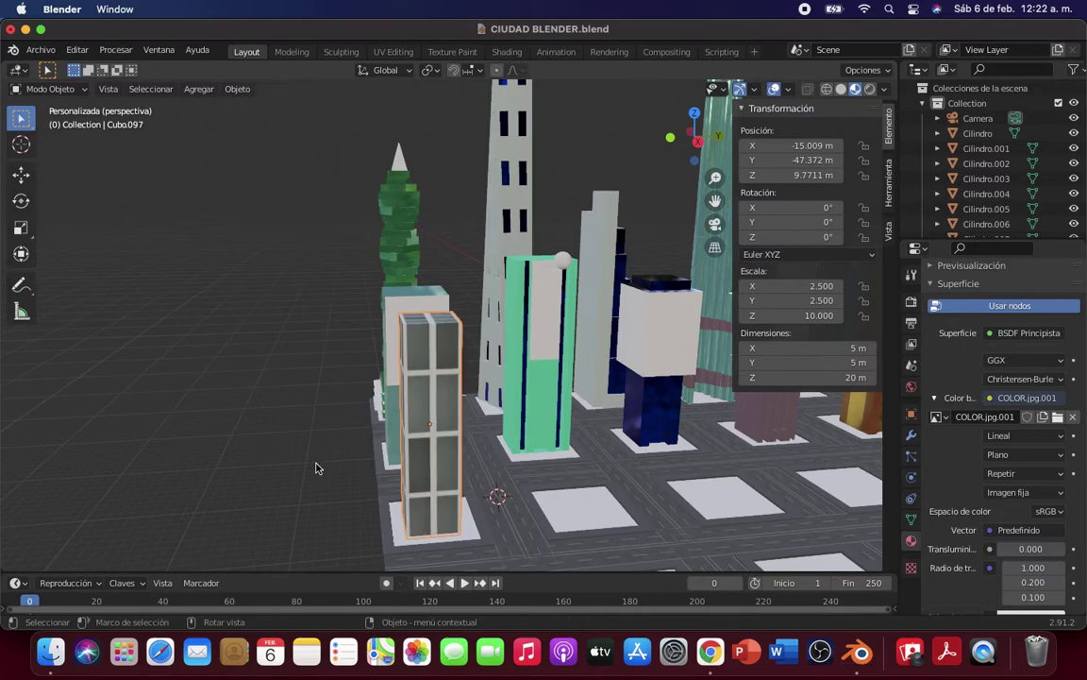
# Step: Orbit and zoom around the city to check the window texture on the tower
pyautogui.moveTo(306, 484)
pyautogui.mouseDown(button='middle')
pyautogui.moveTo(298, 498)
pyautogui.moveTo(385, 415)
pyautogui.mouseUp(button='middle')
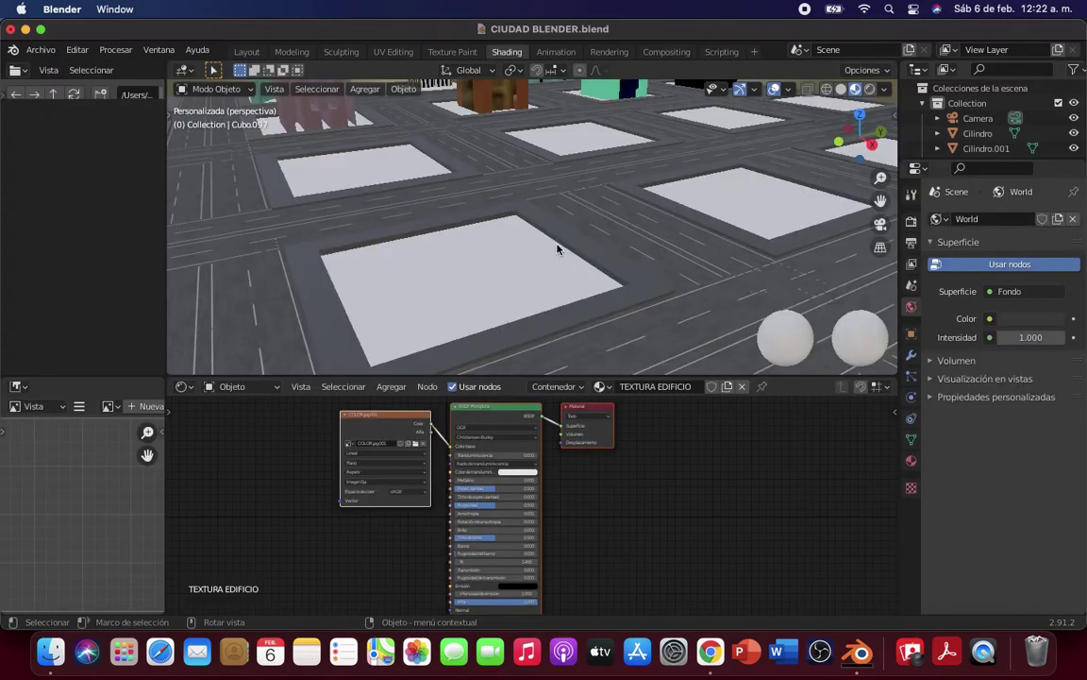
pyautogui.scroll(-3, 408, 228)
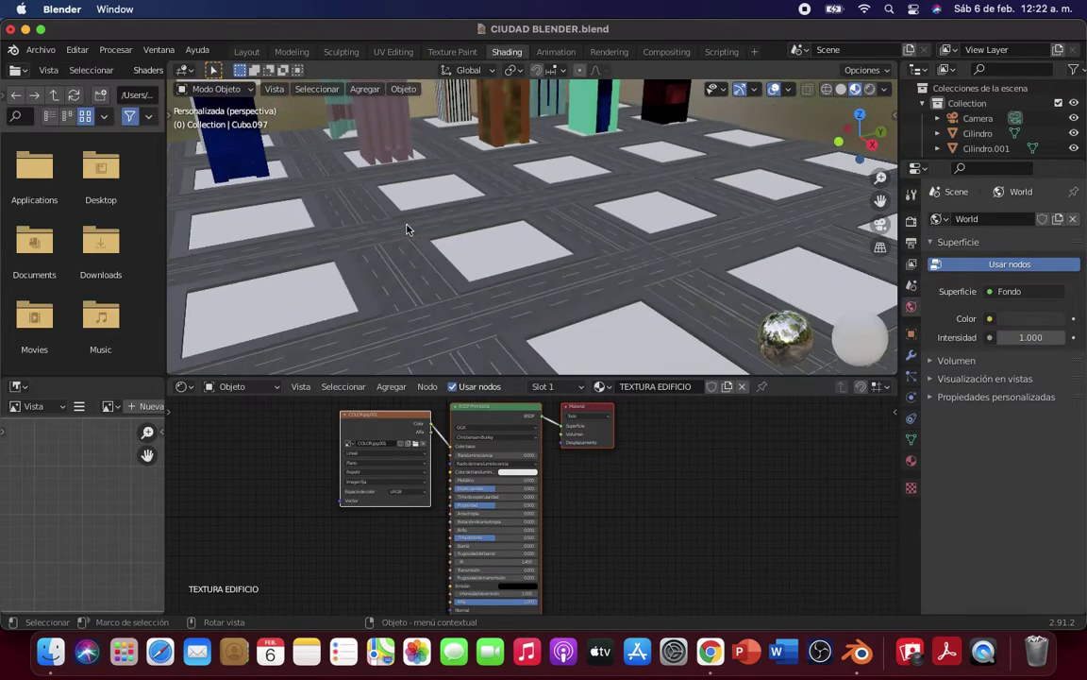
pyautogui.scroll(-2, 407, 228)
pyautogui.scroll(-2, 408, 229)
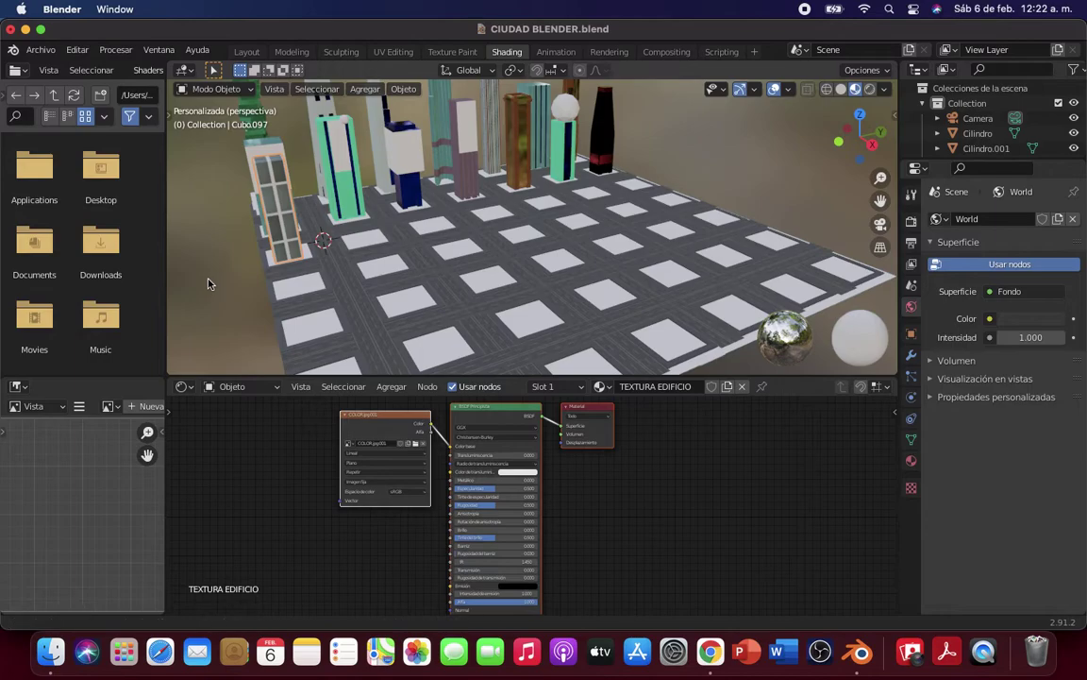
pyautogui.scroll(3, 335, 284)
pyautogui.scroll(3, 339, 286)
pyautogui.scroll(2, 340, 286)
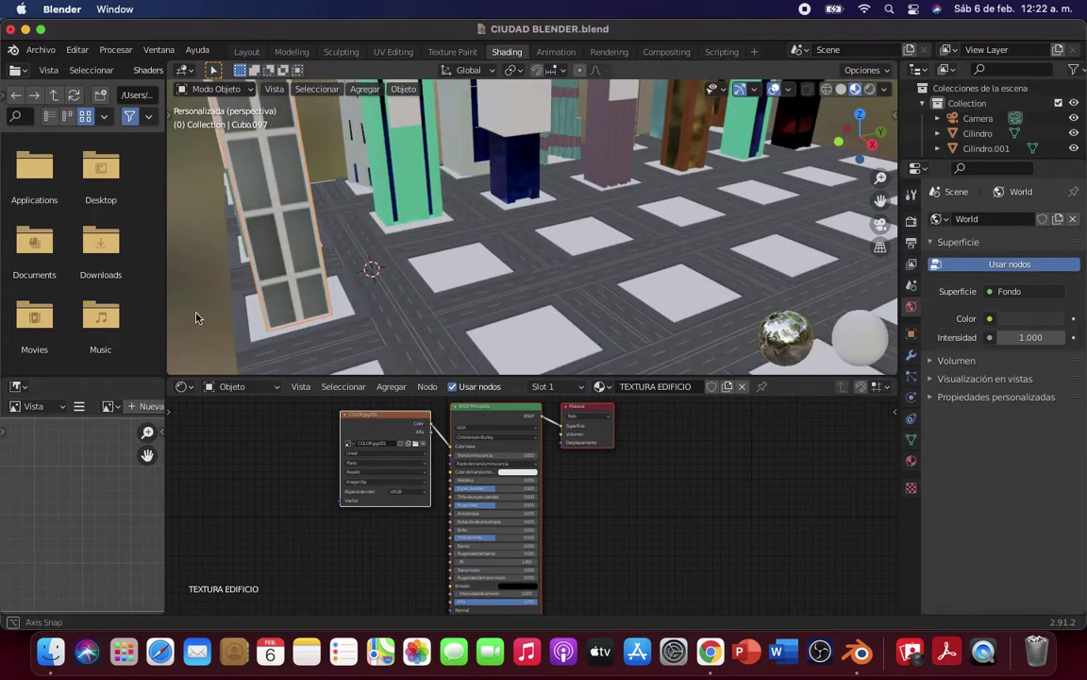
pyautogui.moveTo(186, 322); pyautogui.dragTo(259, 326, button='middle')
pyautogui.scroll(-5, 260, 326)
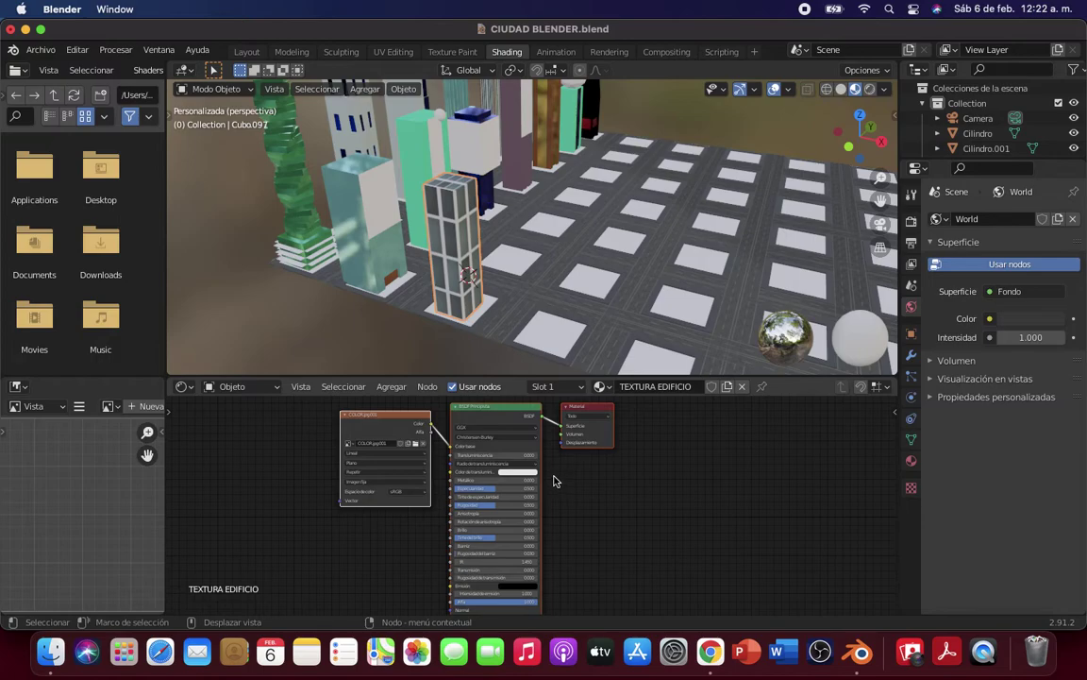
# Step: Add a Coordenadas de texturizado (Texture Coordinate) node to the left of the colour image
pyautogui.click(402, 388)
pyautogui.click(406, 404)
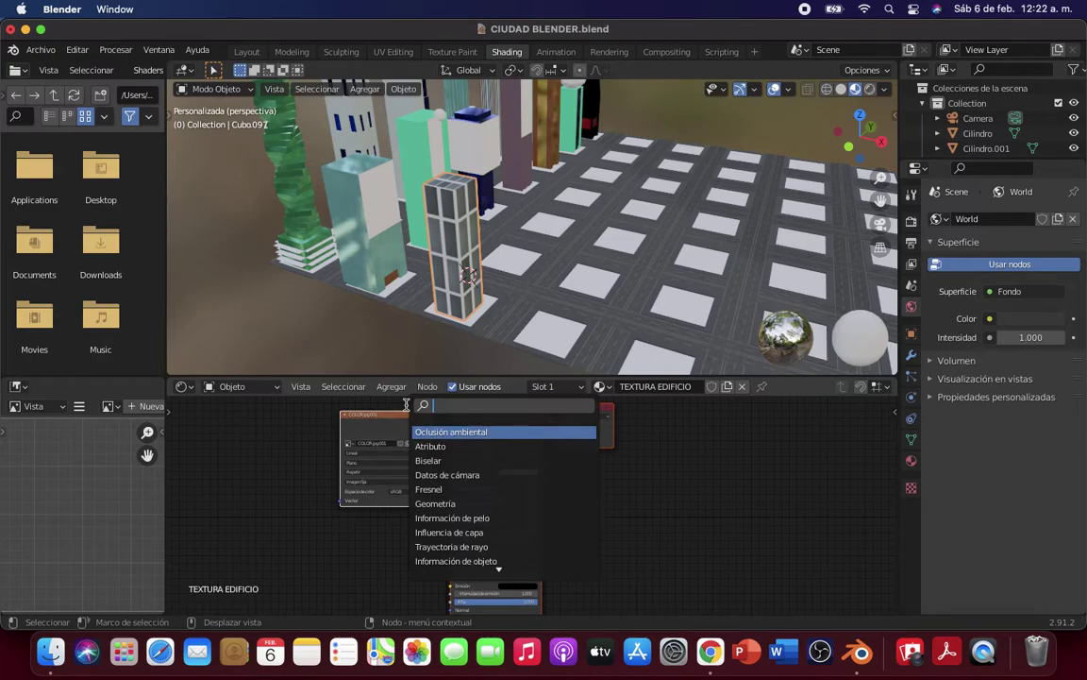
pyautogui.write('co')
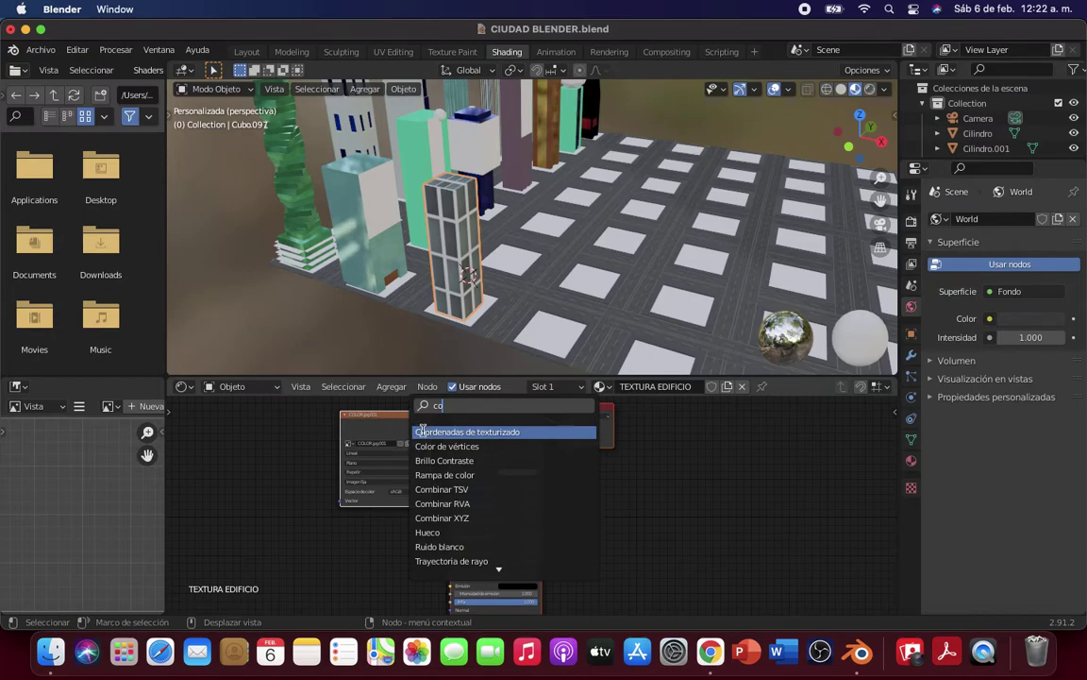
pyautogui.click(422, 431)
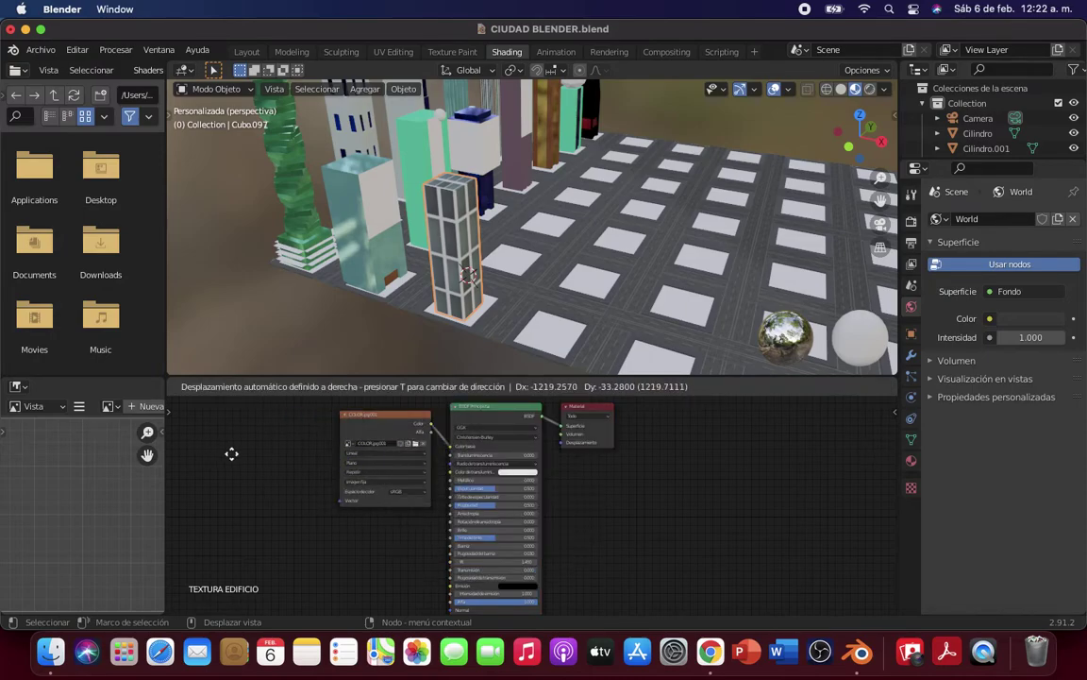
pyautogui.click(769, 470)
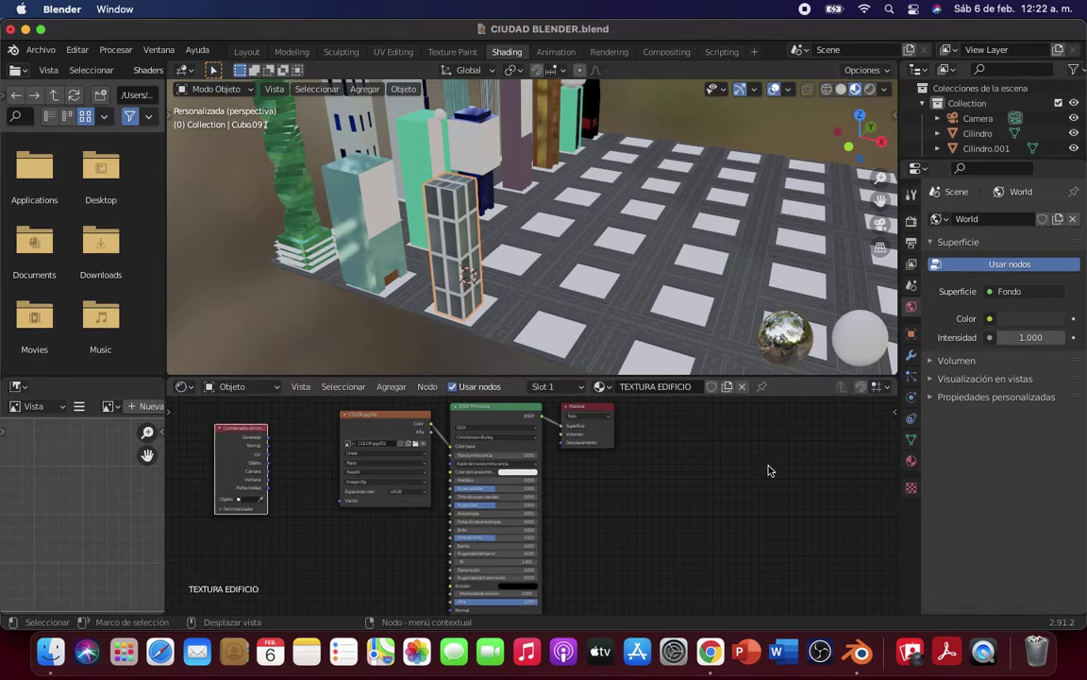
# Step: Add a Mapeo (Mapping) node beside the COLOR image node
pyautogui.click(391, 386)
pyautogui.click(403, 398)
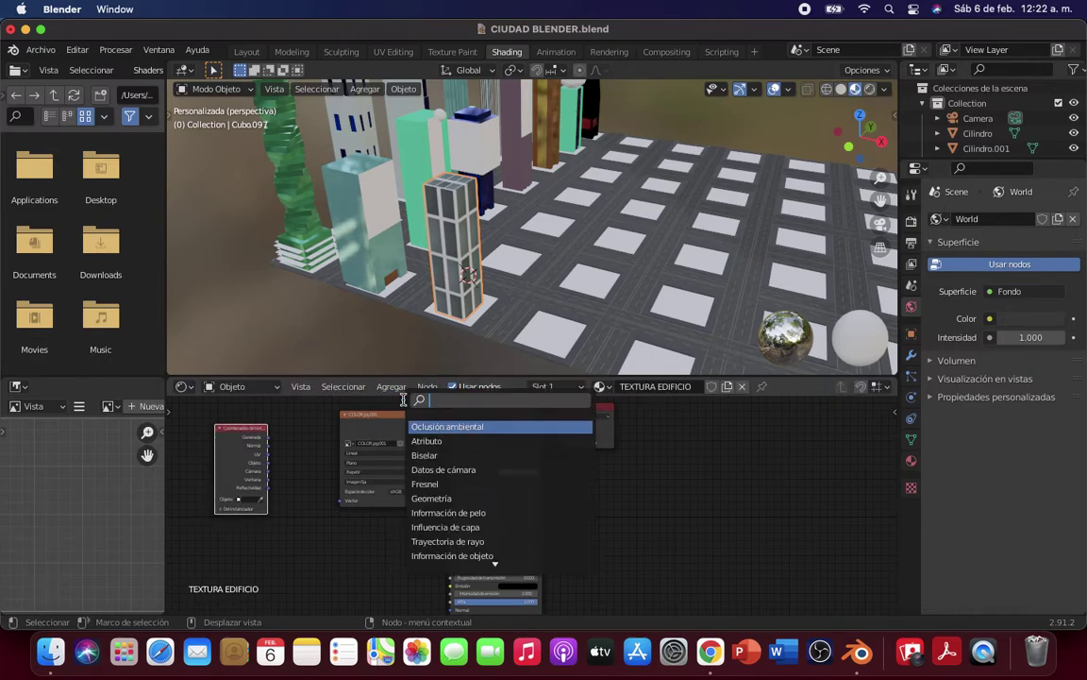
pyautogui.write('mapeo')
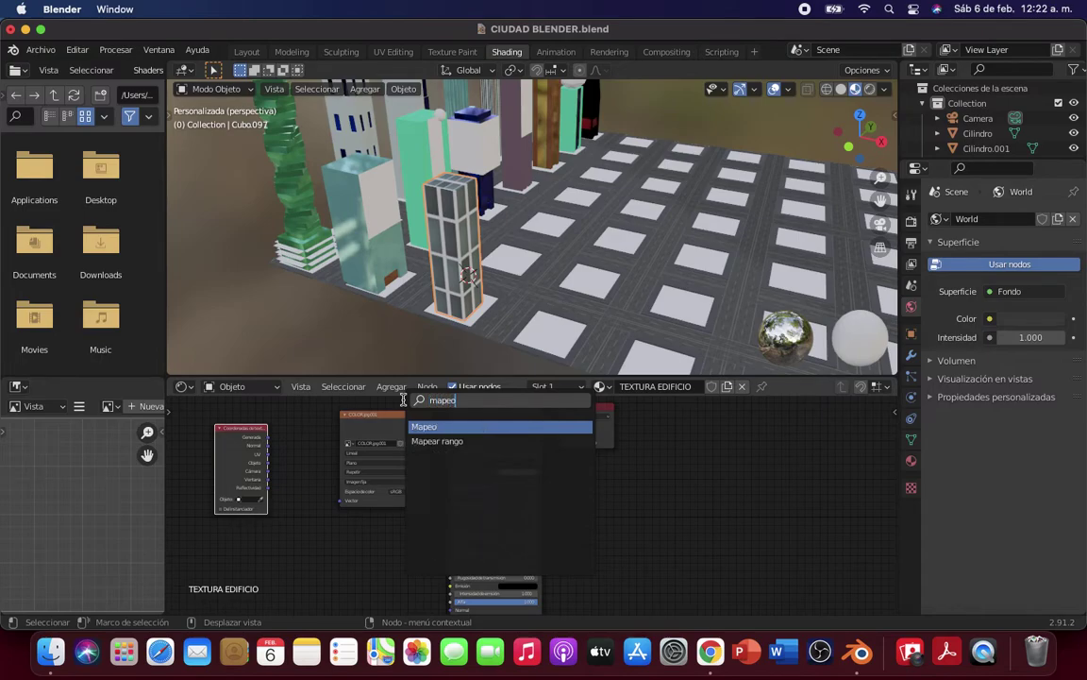
pyautogui.press('Return')
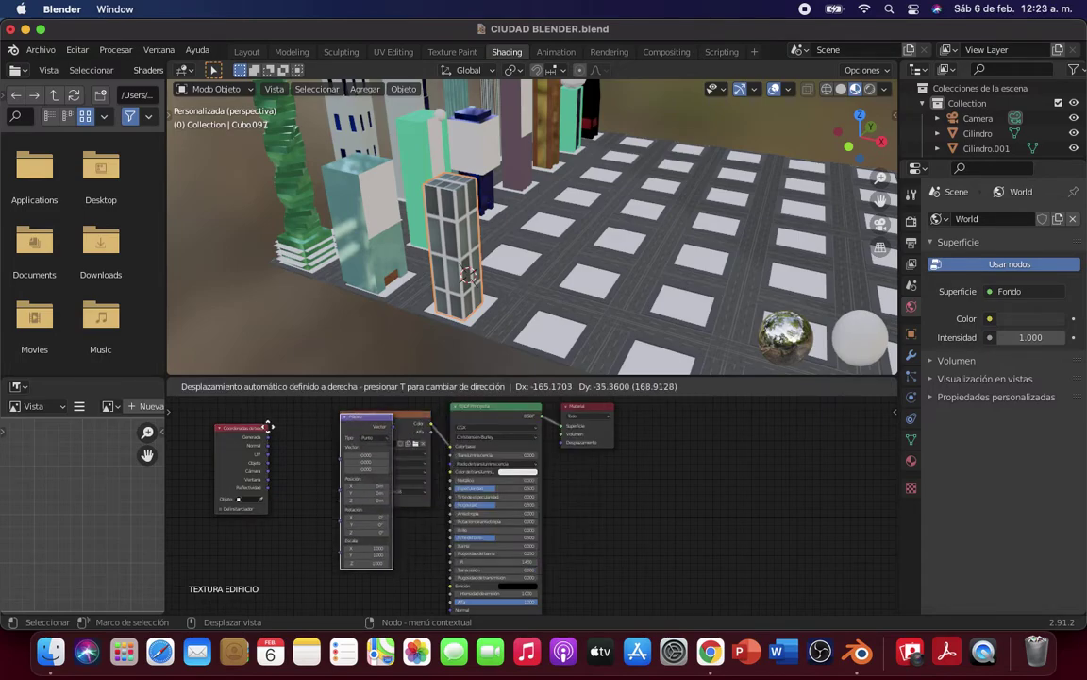
pyautogui.click(871, 418)
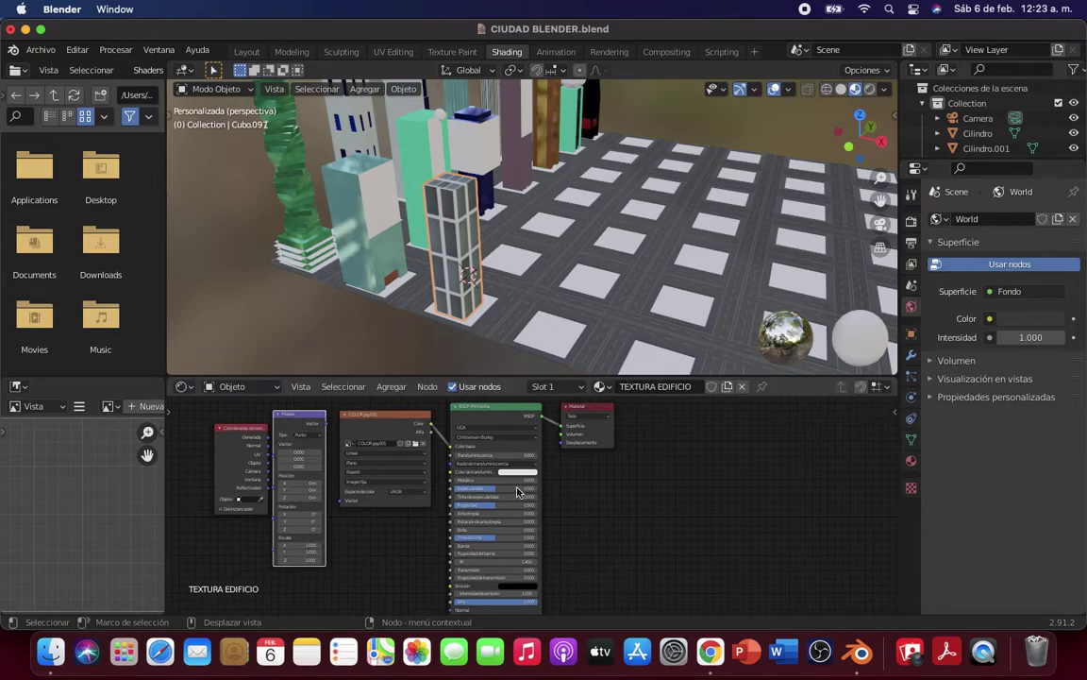
# Step: Move the Texture Coordinate node left and enlarge the node editor to show all nodes
pyautogui.moveTo(227, 476); pyautogui.dragTo(177, 474)
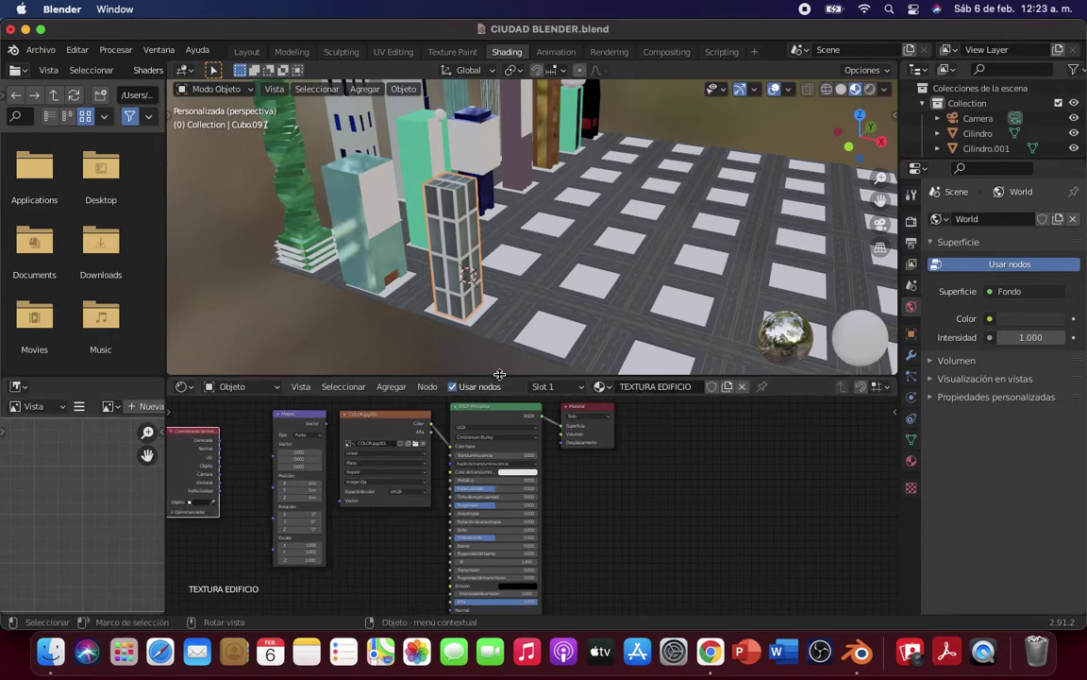
pyautogui.moveTo(491, 375); pyautogui.dragTo(507, 304)
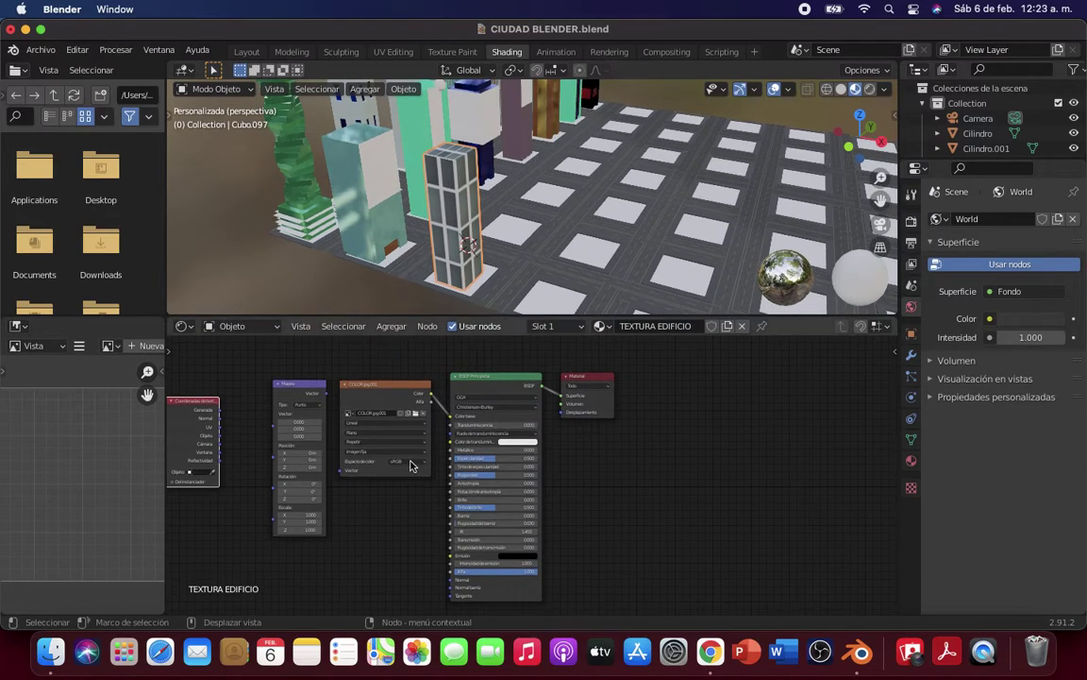
pyautogui.scroll(2, 451, 522)
pyautogui.scroll(2, 556, 502)
pyautogui.scroll(2, 351, 443)
pyautogui.moveTo(351, 443); pyautogui.dragTo(398, 507, button='middle')
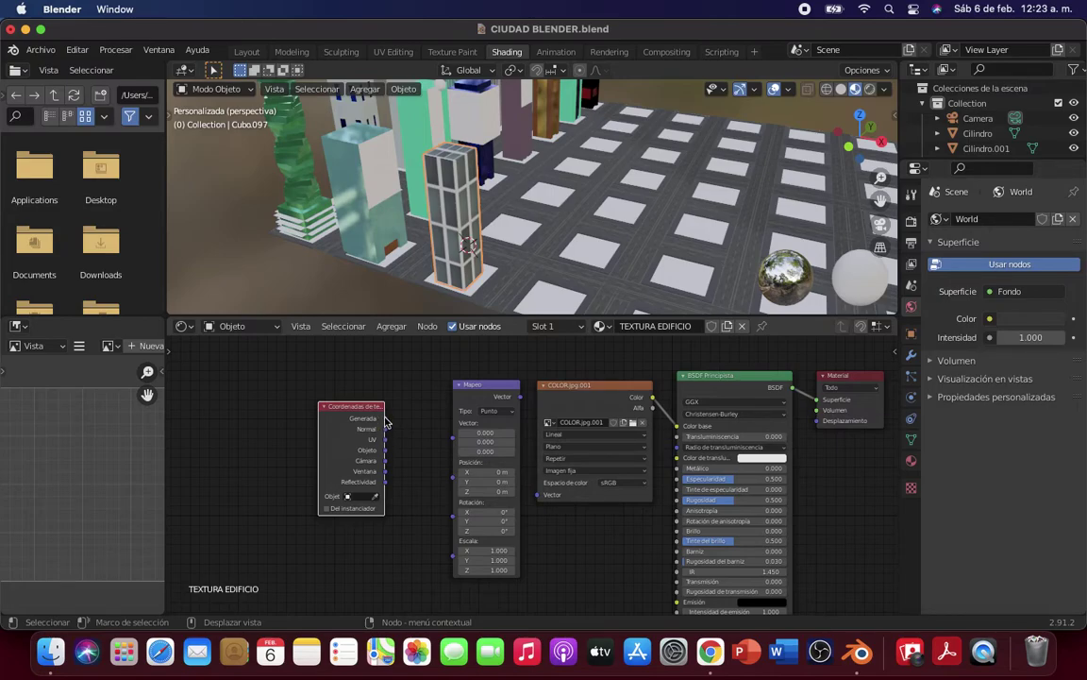
# Step: Link Texture Coordinate's Generated output into the Mapping node's Vector input
pyautogui.moveTo(386, 419)
pyautogui.mouseDown()
pyautogui.moveTo(446, 448)
pyautogui.moveTo(455, 424)
pyautogui.mouseUp()
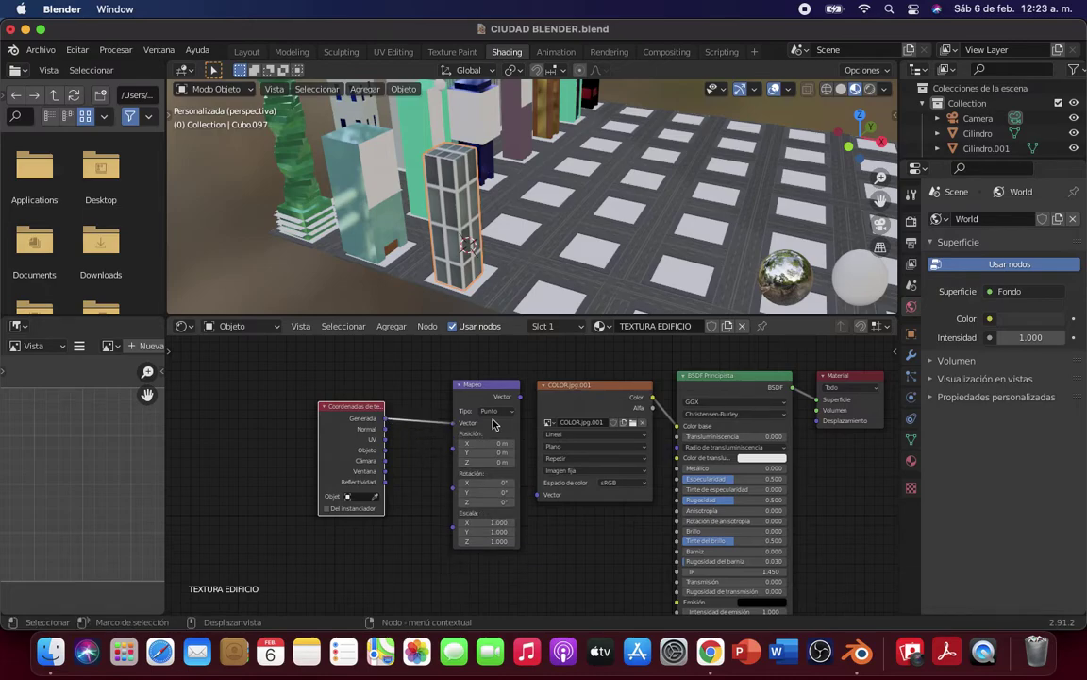
pyautogui.moveTo(517, 401)
pyautogui.mouseDown()
pyautogui.moveTo(539, 504)
pyautogui.moveTo(538, 494)
pyautogui.mouseUp()
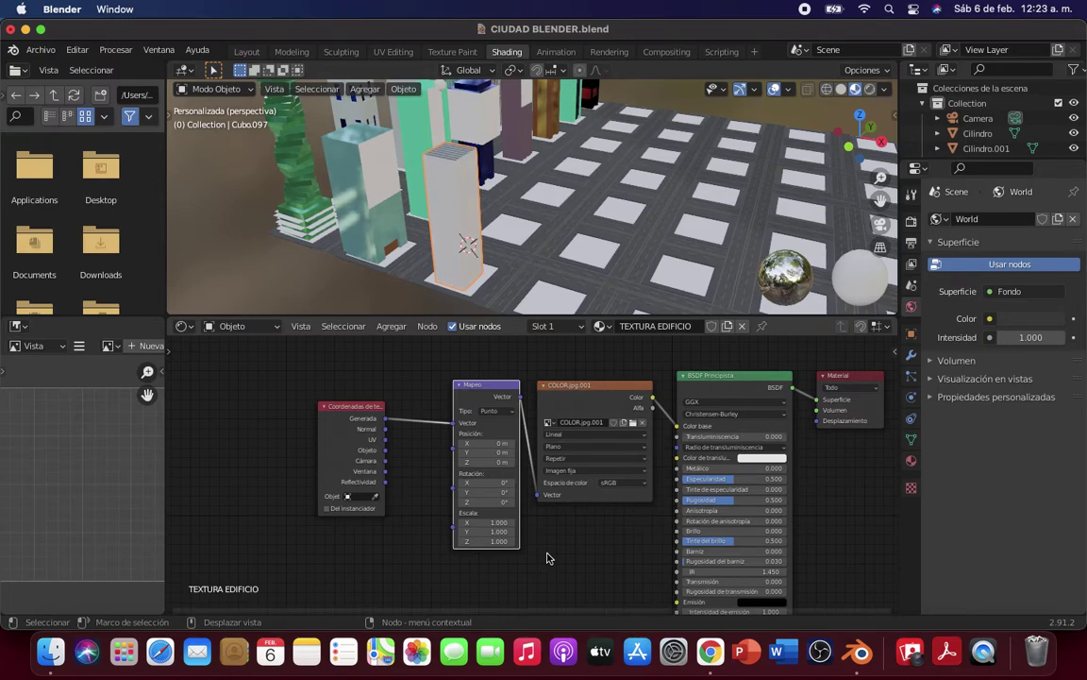
pyautogui.moveTo(330, 154)
pyautogui.mouseDown(button='middle')
pyautogui.moveTo(543, 194)
pyautogui.moveTo(486, 236)
pyautogui.mouseUp(button='middle')
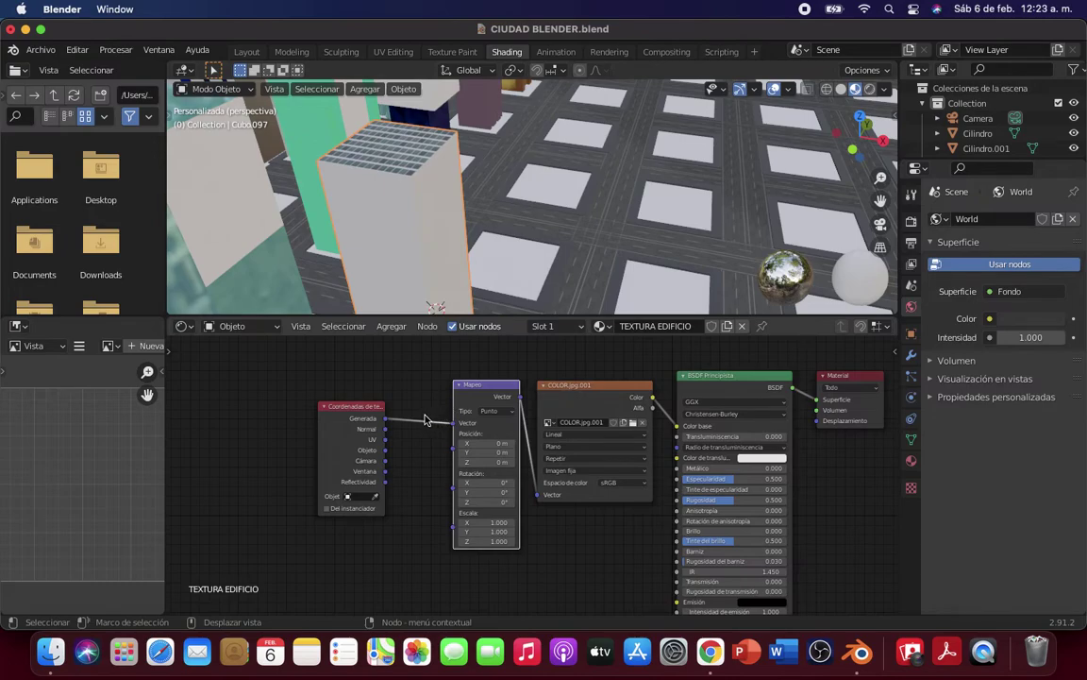
pyautogui.moveTo(425, 419); pyautogui.dragTo(453, 422)
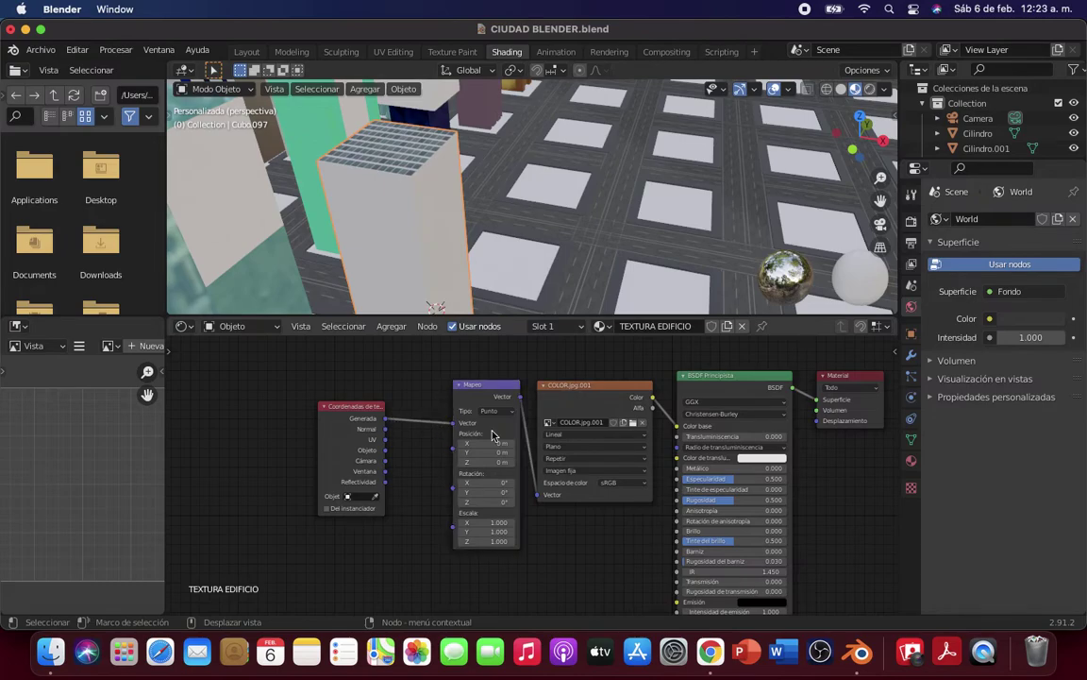
pyautogui.scroll(1, 492, 444)
pyautogui.scroll(1, 493, 453)
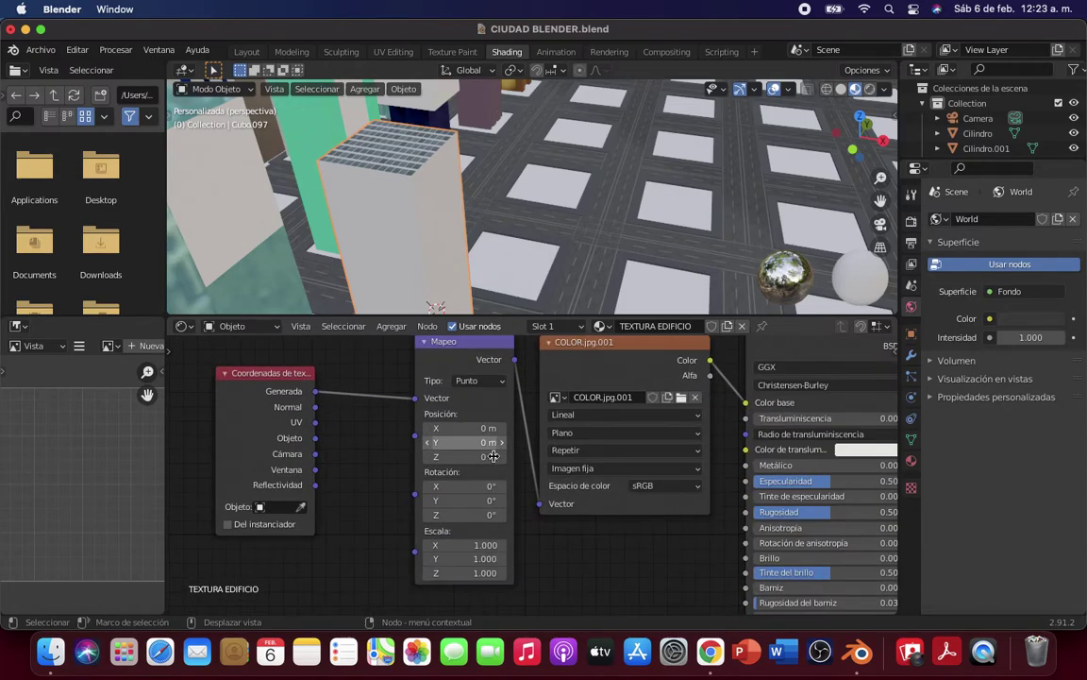
# Step: Set the Mapping node's X scale to 20
pyautogui.click(481, 545)
pyautogui.write('20')
pyautogui.press('Return')
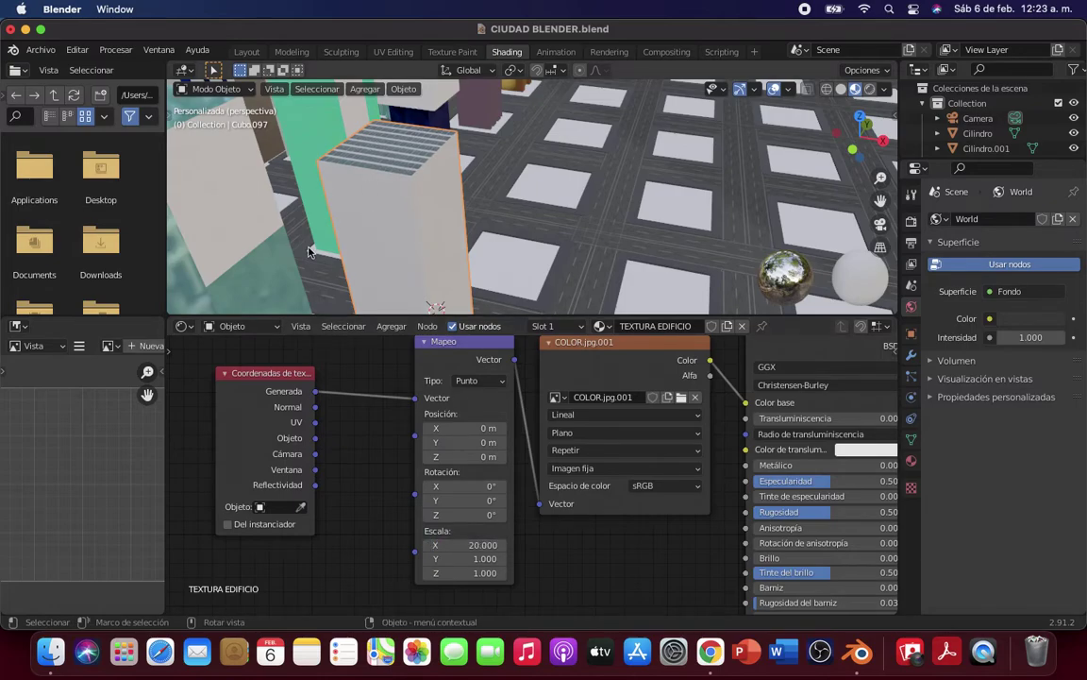
pyautogui.moveTo(308, 250)
pyautogui.mouseDown(button='middle')
pyautogui.moveTo(357, 178)
pyautogui.moveTo(302, 207)
pyautogui.moveTo(329, 275)
pyautogui.mouseUp(button='middle')
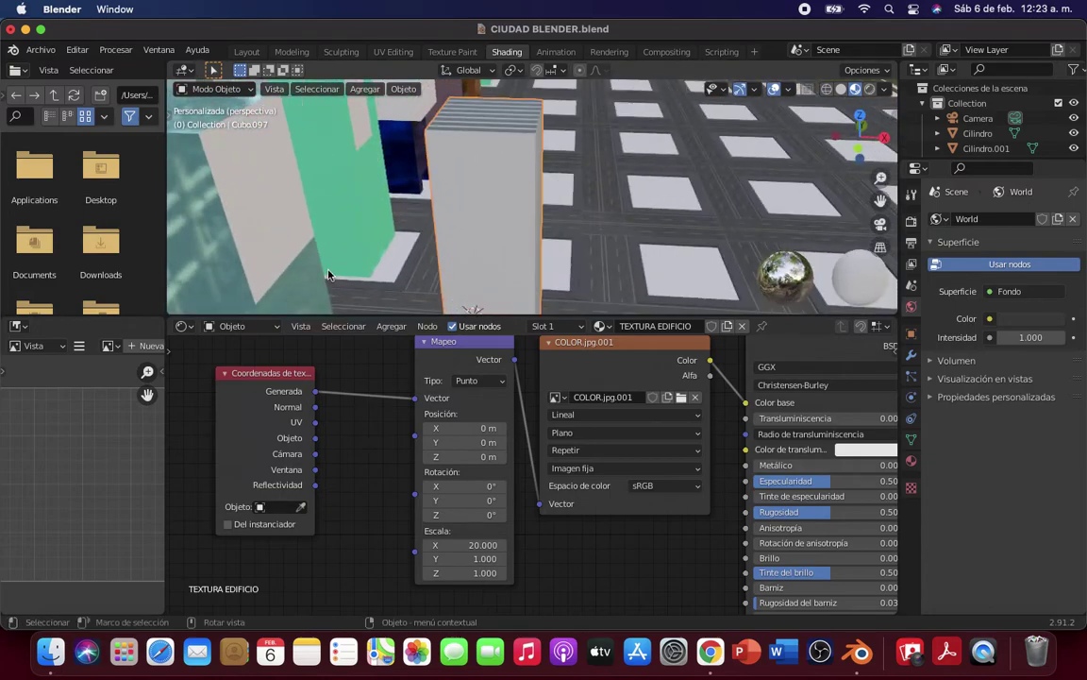
# Step: Relink the Mapping Vector input to Normal, then finally to UV coordinates
pyautogui.moveTo(316, 407); pyautogui.dragTo(420, 401)
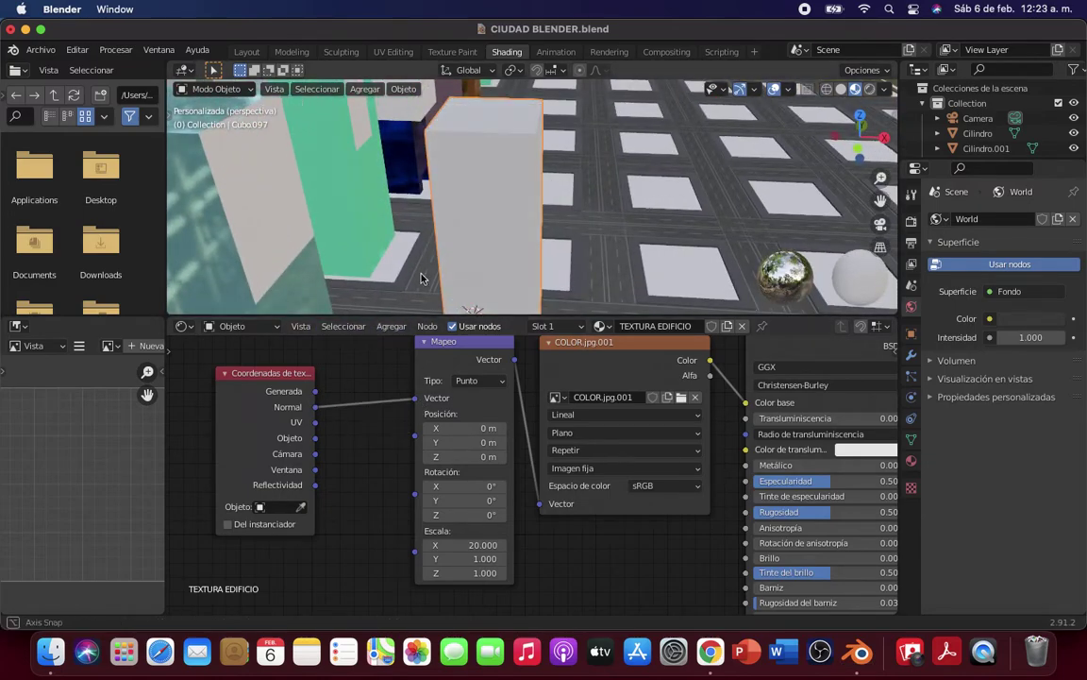
pyautogui.moveTo(406, 274); pyautogui.dragTo(393, 285, button='middle')
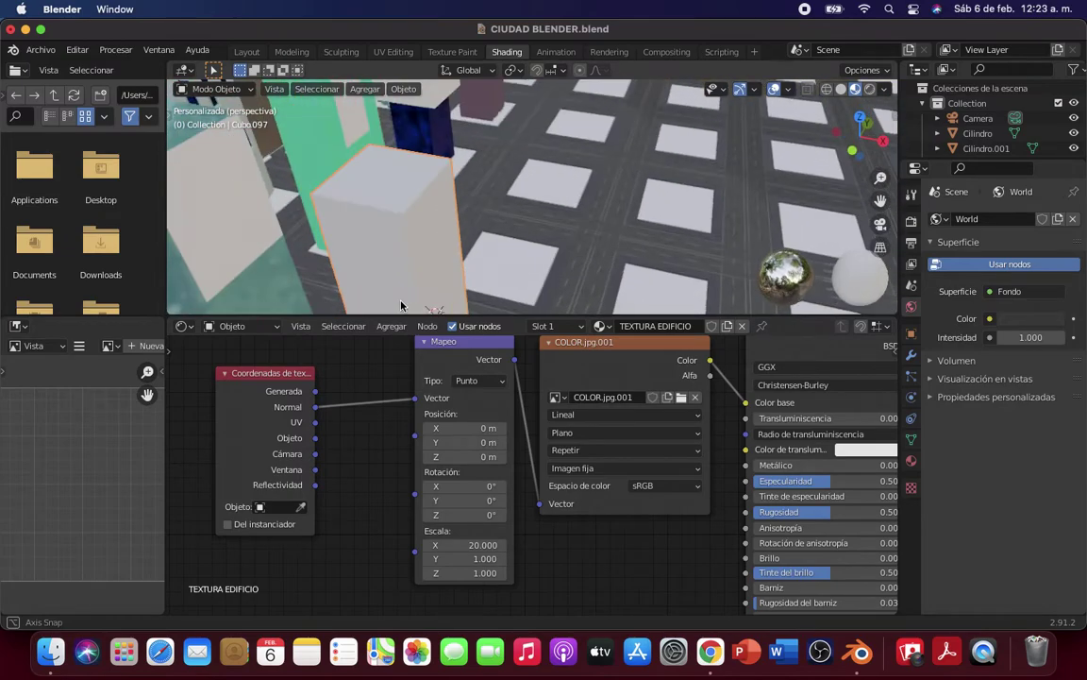
pyautogui.moveTo(392, 285)
pyautogui.mouseDown(button='middle')
pyautogui.moveTo(395, 267)
pyautogui.moveTo(394, 279)
pyautogui.mouseUp(button='middle')
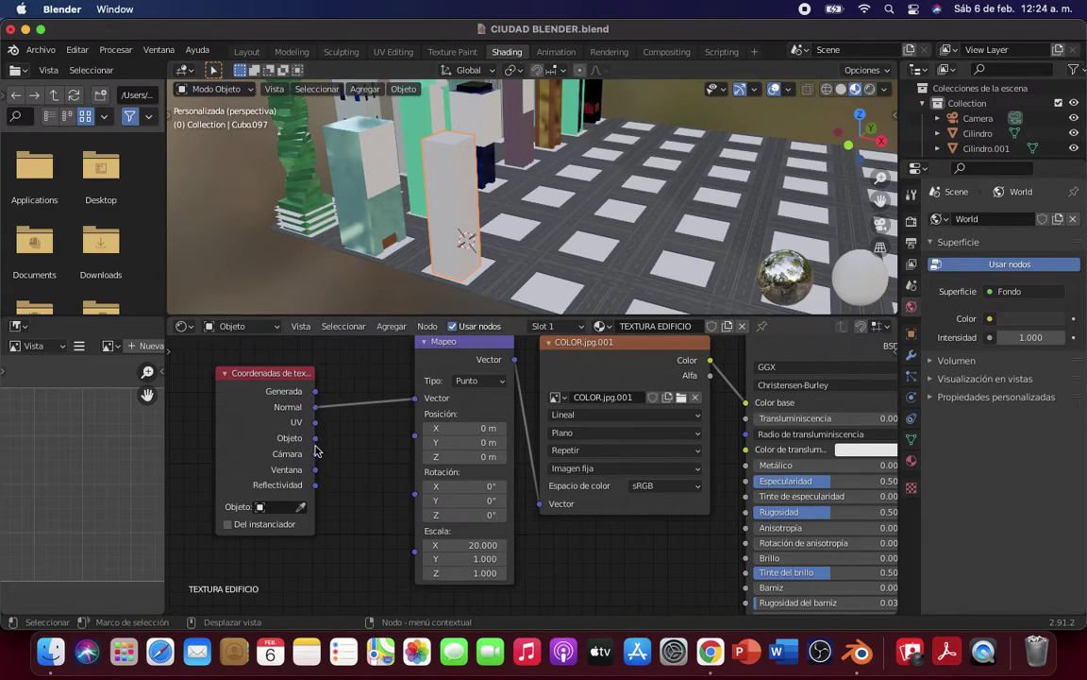
pyautogui.moveTo(316, 422); pyautogui.dragTo(415, 397)
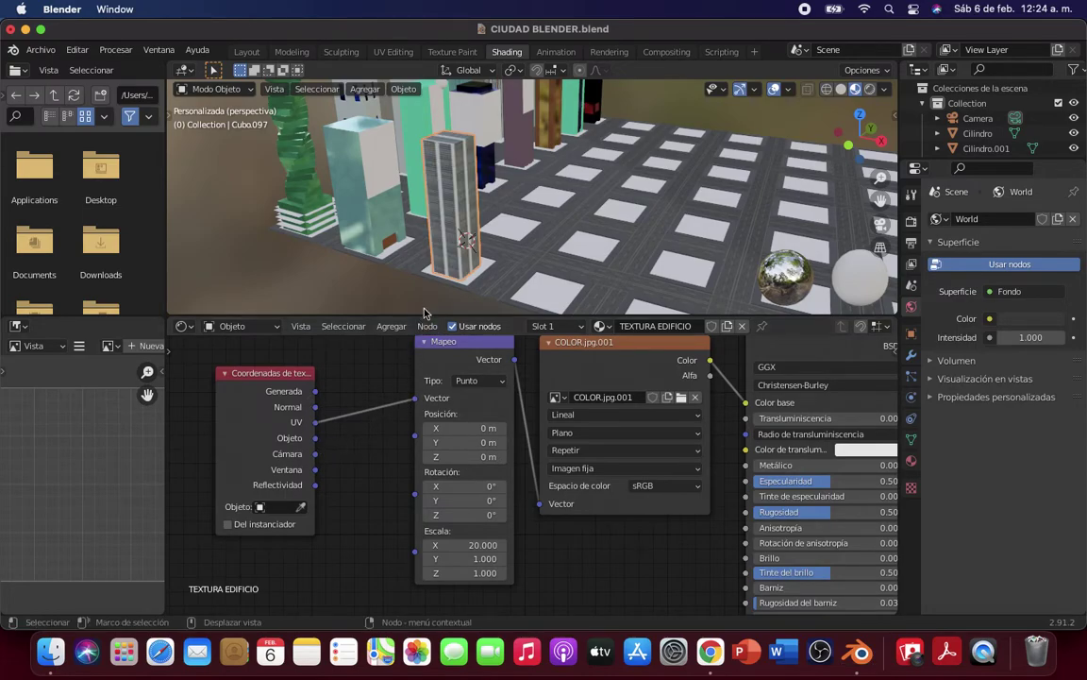
pyautogui.moveTo(406, 283)
pyautogui.mouseDown(button='middle')
pyautogui.moveTo(382, 274)
pyautogui.moveTo(429, 281)
pyautogui.mouseUp(button='middle')
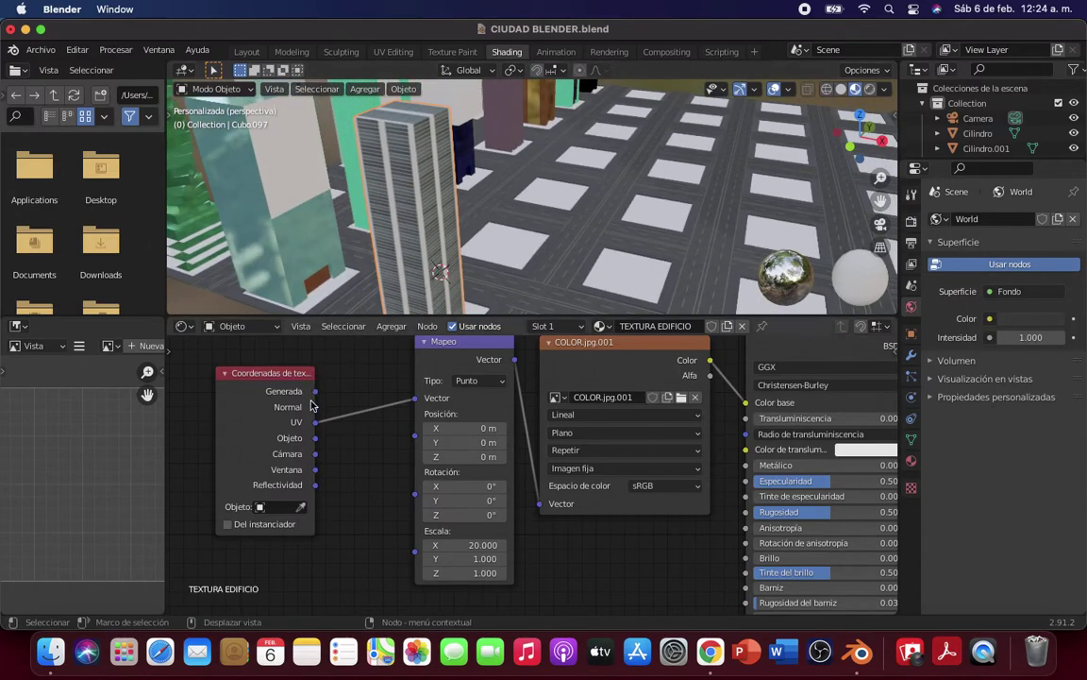
pyautogui.moveTo(315, 438)
pyautogui.mouseDown()
pyautogui.moveTo(365, 431)
pyautogui.moveTo(414, 398)
pyautogui.mouseUp()
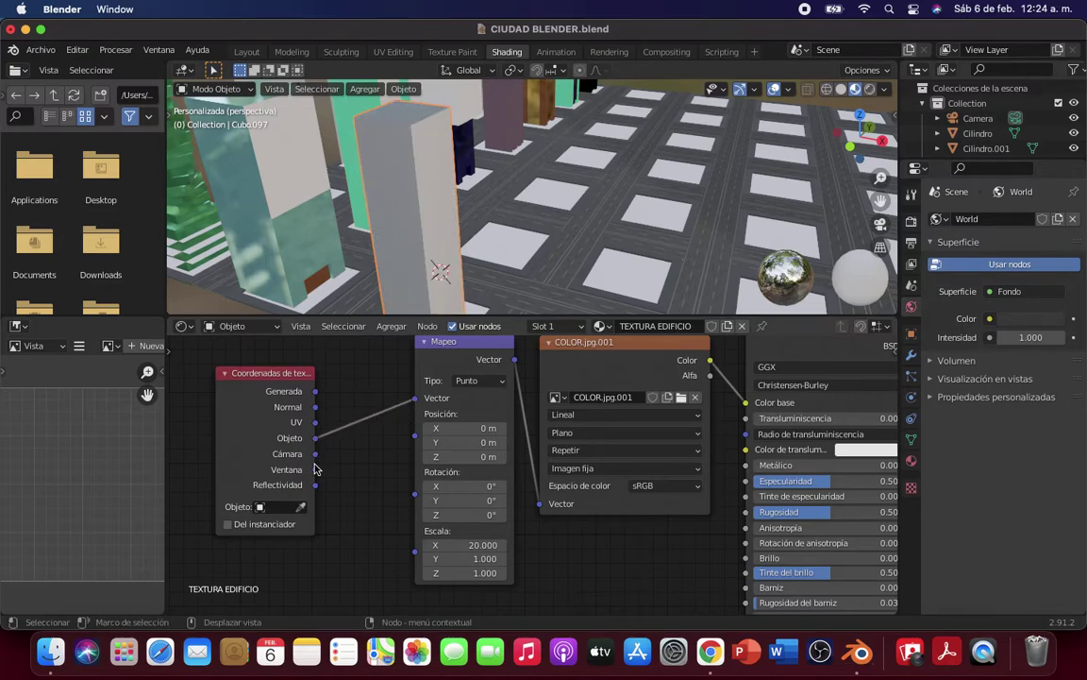
pyautogui.moveTo(315, 454); pyautogui.dragTo(414, 398)
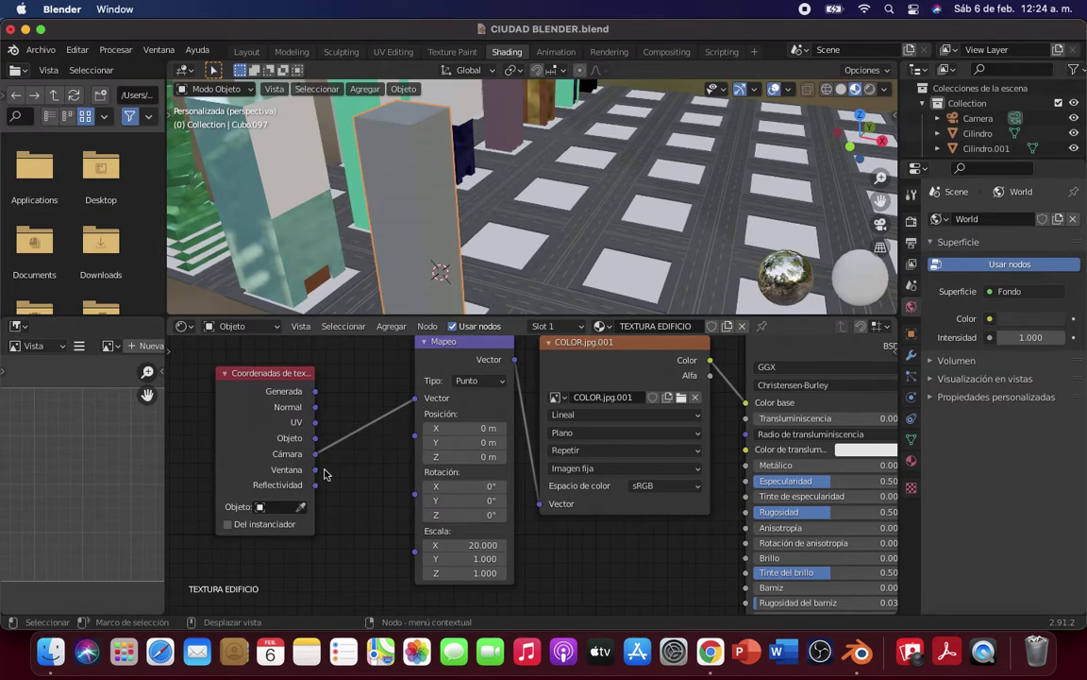
pyautogui.moveTo(315, 469); pyautogui.dragTo(414, 398)
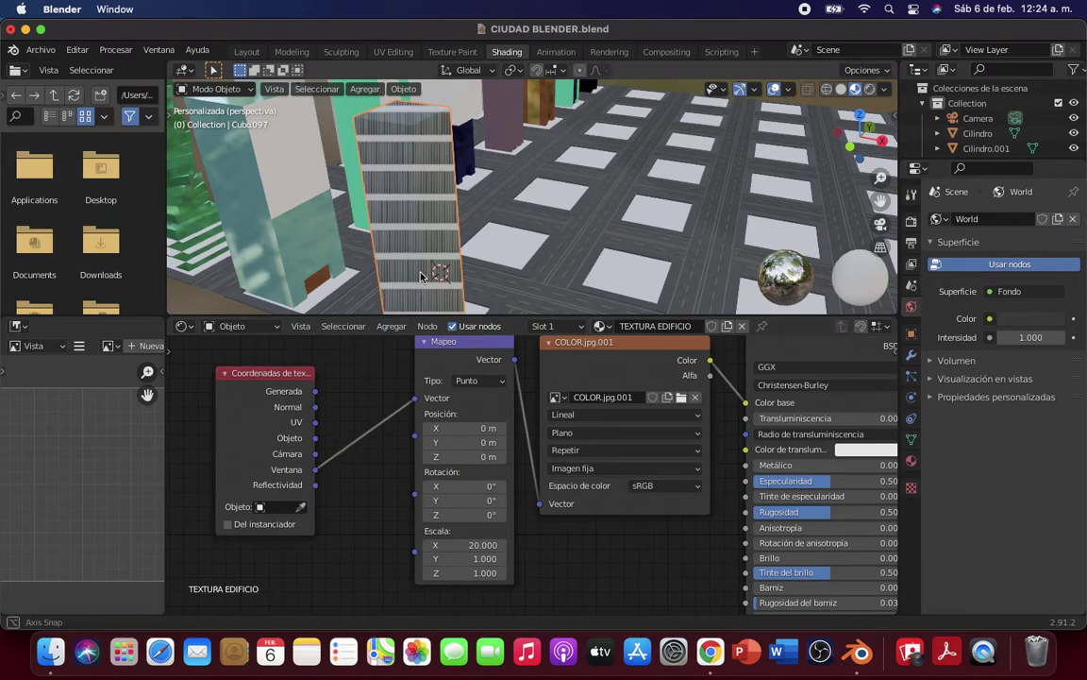
pyautogui.moveTo(407, 294)
pyautogui.mouseDown(button='middle')
pyautogui.moveTo(482, 251)
pyautogui.moveTo(408, 277)
pyautogui.moveTo(451, 269)
pyautogui.mouseUp(button='middle')
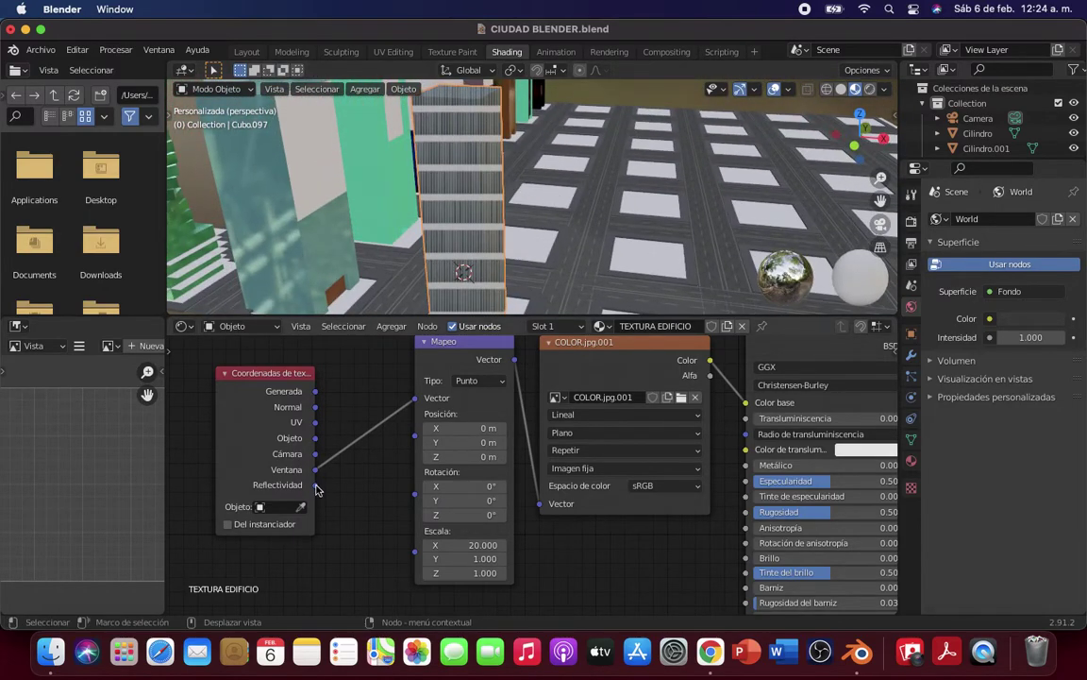
pyautogui.moveTo(315, 484); pyautogui.dragTo(414, 398)
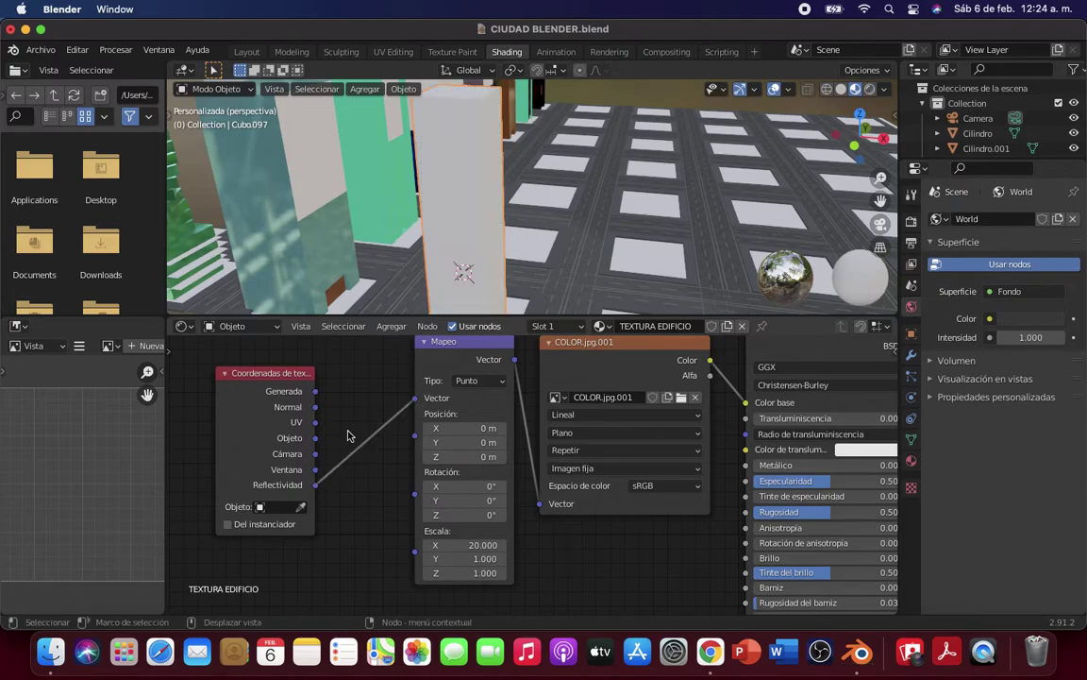
pyautogui.moveTo(333, 267)
pyautogui.mouseDown(button='middle')
pyautogui.moveTo(367, 294)
pyautogui.moveTo(305, 252)
pyautogui.moveTo(461, 269)
pyautogui.moveTo(357, 290)
pyautogui.moveTo(420, 142)
pyautogui.mouseUp(button='middle')
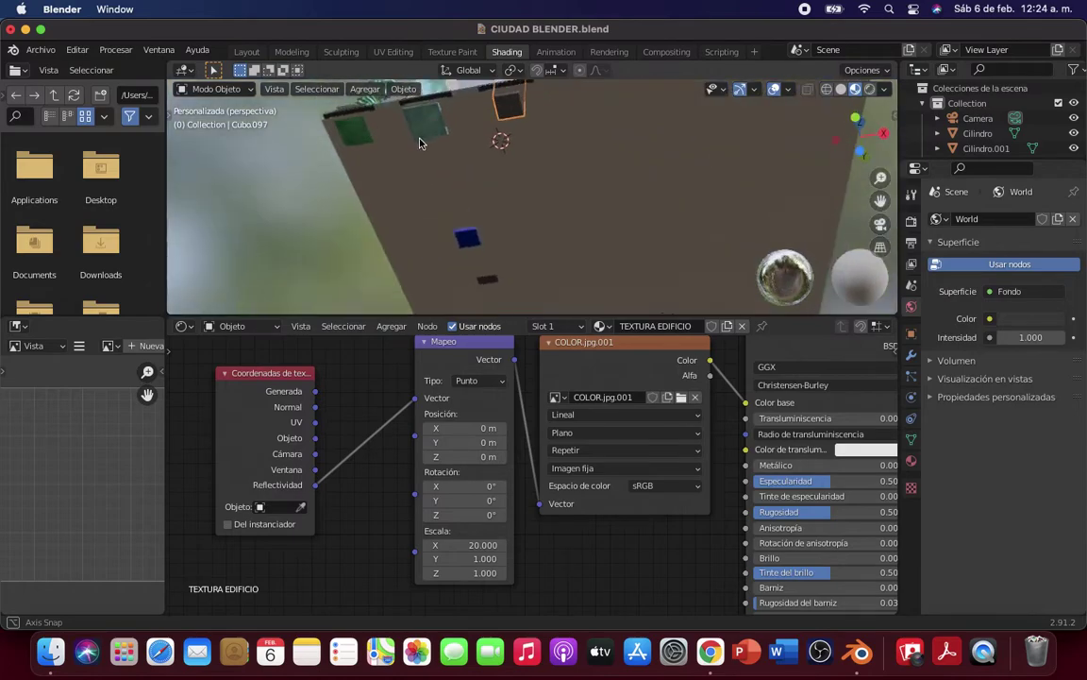
pyautogui.moveTo(420, 142); pyautogui.dragTo(353, 227, button='middle')
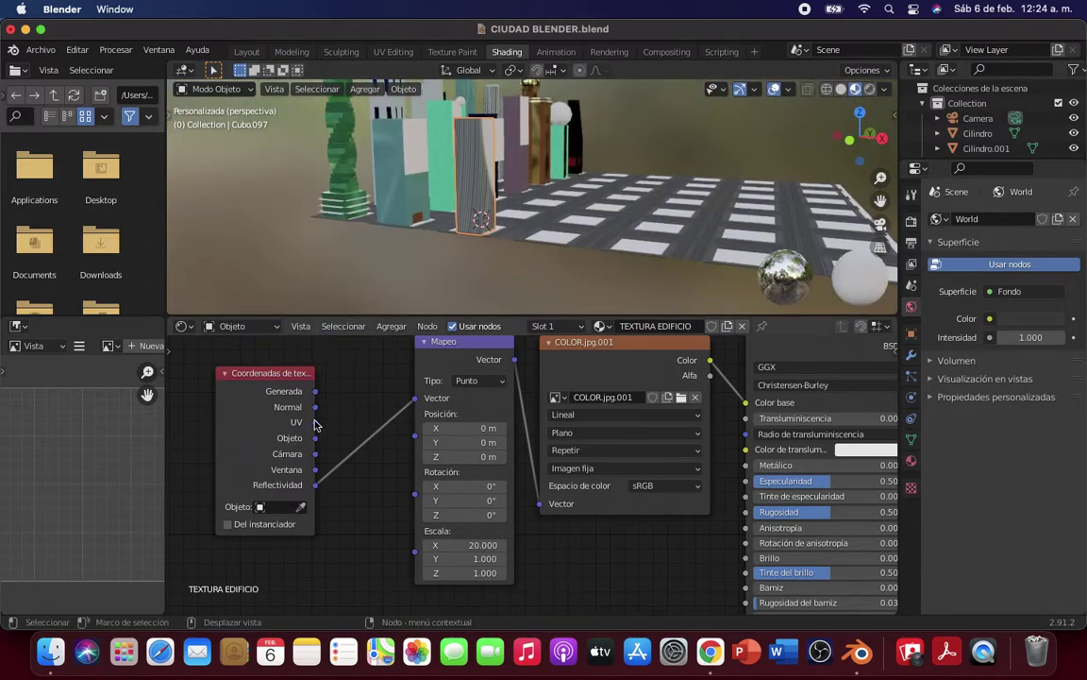
pyautogui.moveTo(315, 407); pyautogui.dragTo(415, 397)
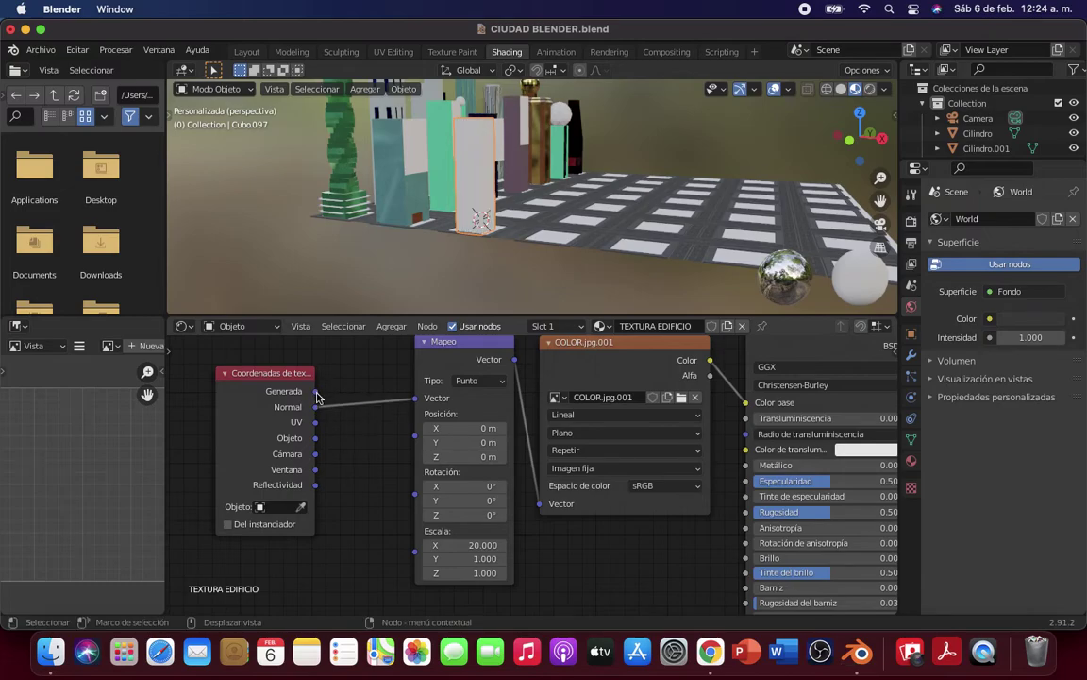
pyautogui.moveTo(316, 391); pyautogui.dragTo(415, 397)
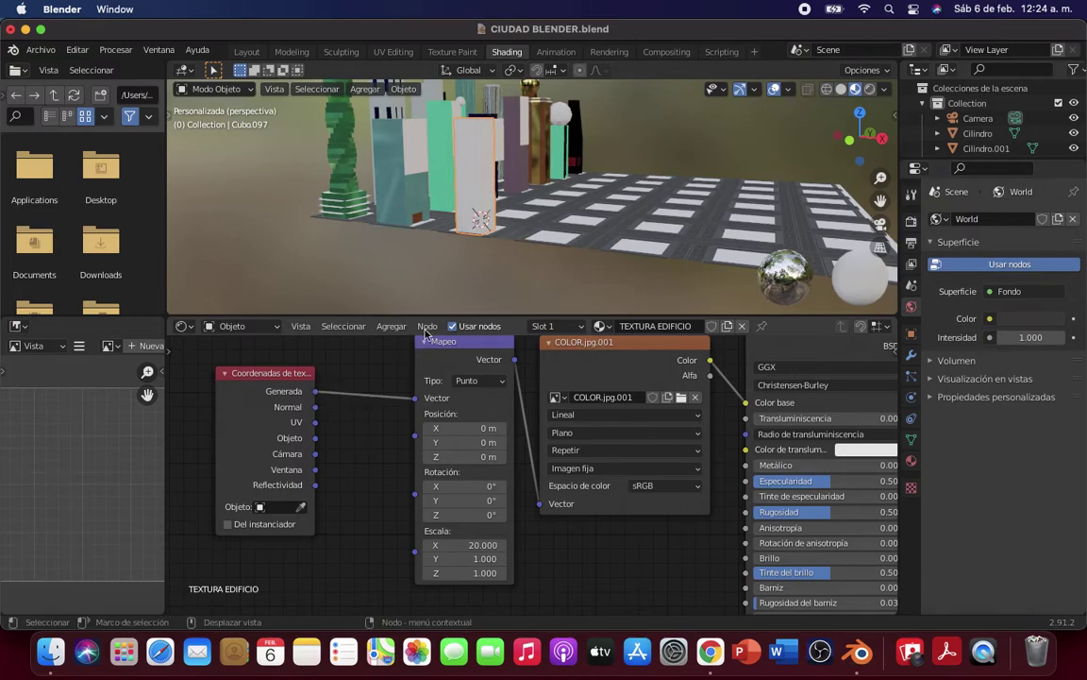
pyautogui.moveTo(368, 289); pyautogui.dragTo(437, 267, button='middle')
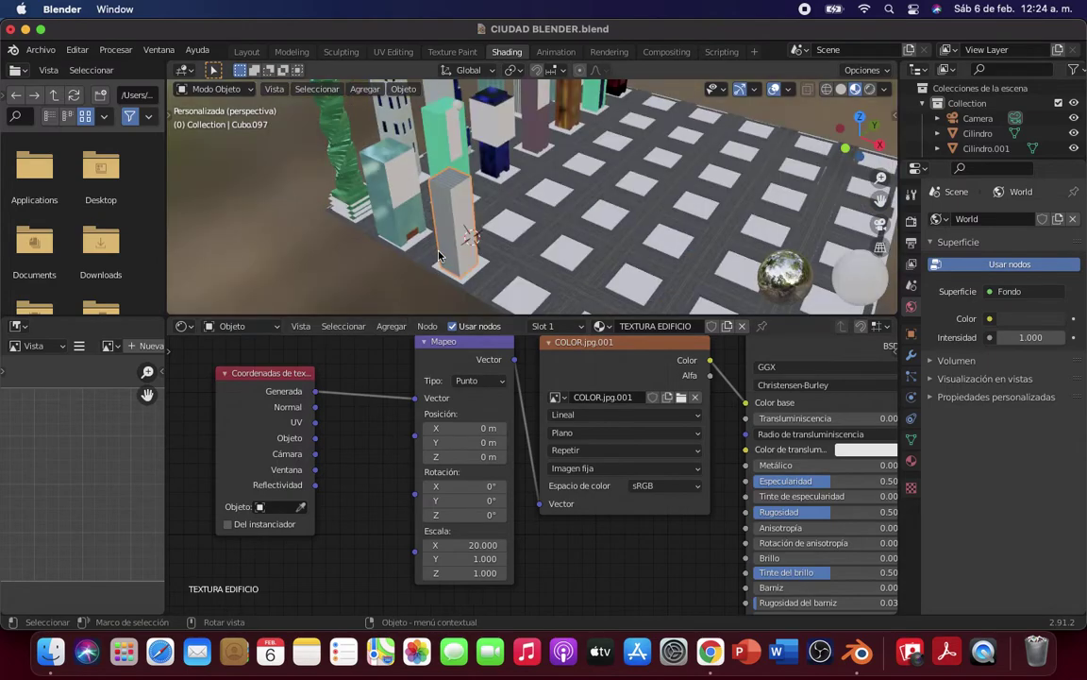
pyautogui.scroll(2, 437, 255)
pyautogui.scroll(2, 437, 255)
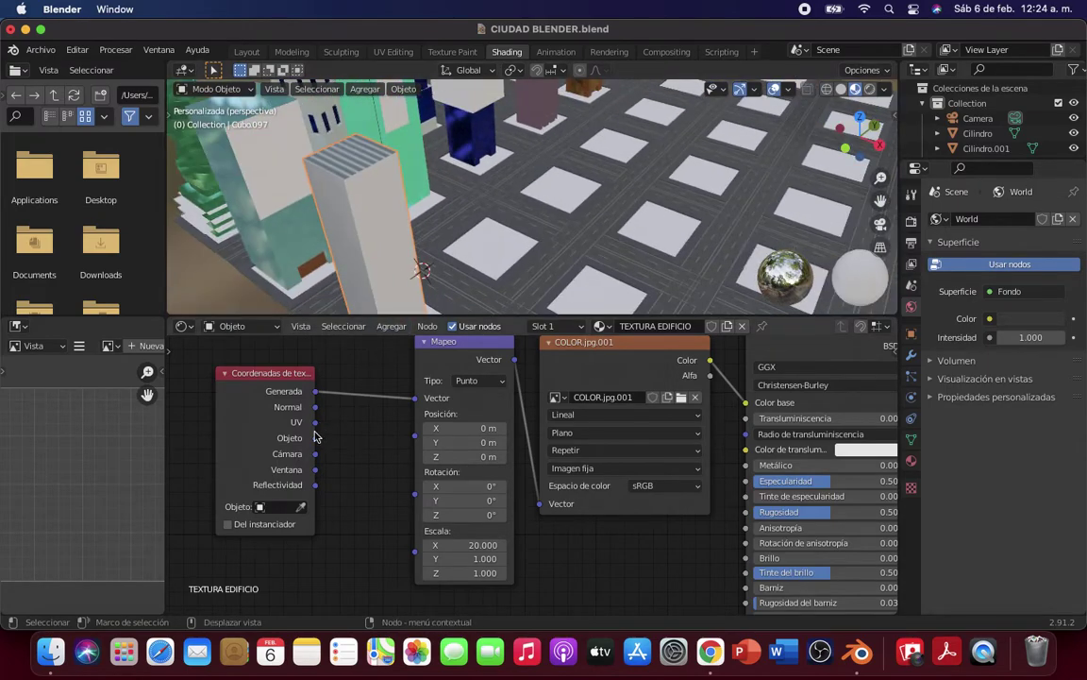
pyautogui.moveTo(315, 422); pyautogui.dragTo(415, 397)
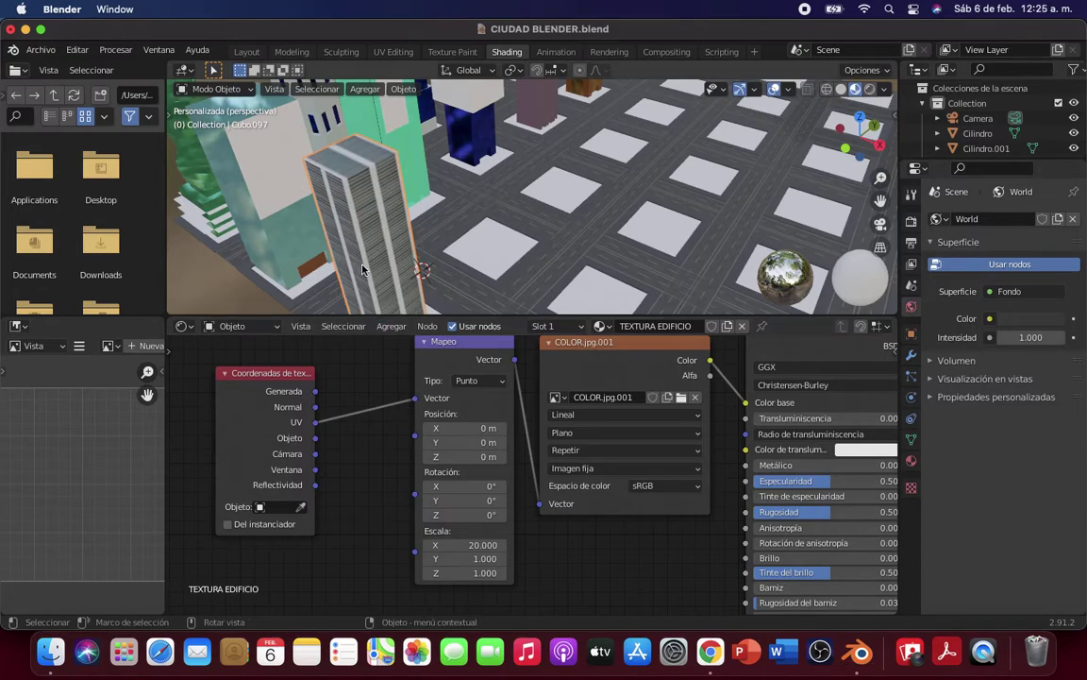
pyautogui.scroll(-3, 416, 274)
pyautogui.moveTo(416, 274)
pyautogui.mouseDown(button='middle')
pyautogui.moveTo(363, 269)
pyautogui.moveTo(374, 243)
pyautogui.mouseUp(button='middle')
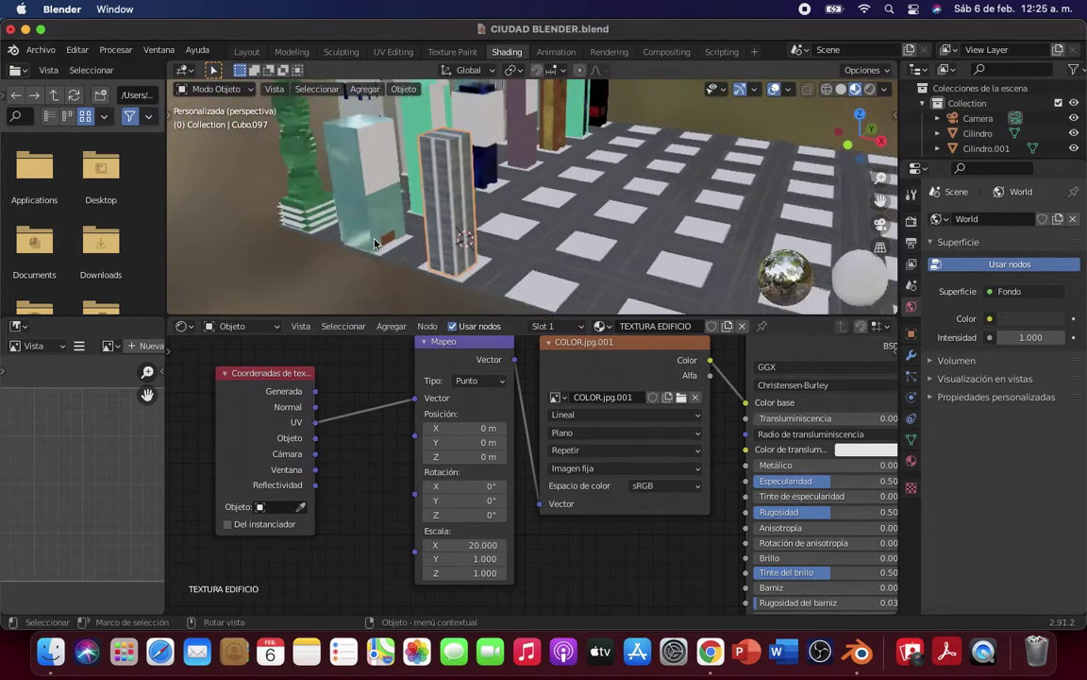
pyautogui.scroll(3, 375, 244)
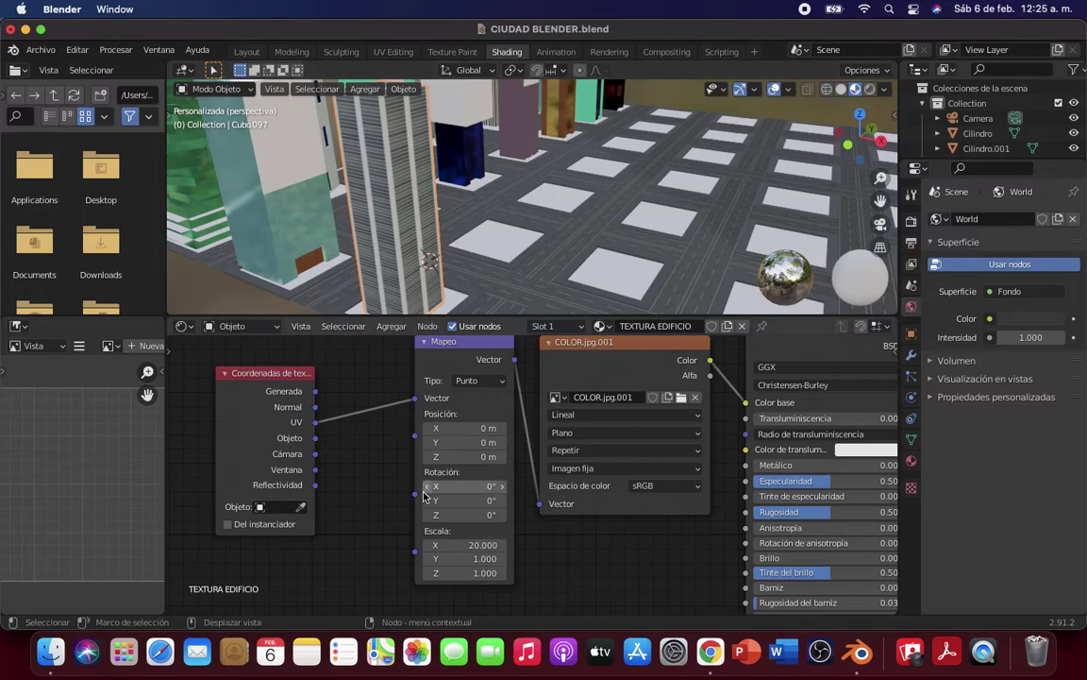
# Step: Try Mapping X scales of 30, 20, 1, 2, 3 and 4 on the tower
pyautogui.click(458, 546)
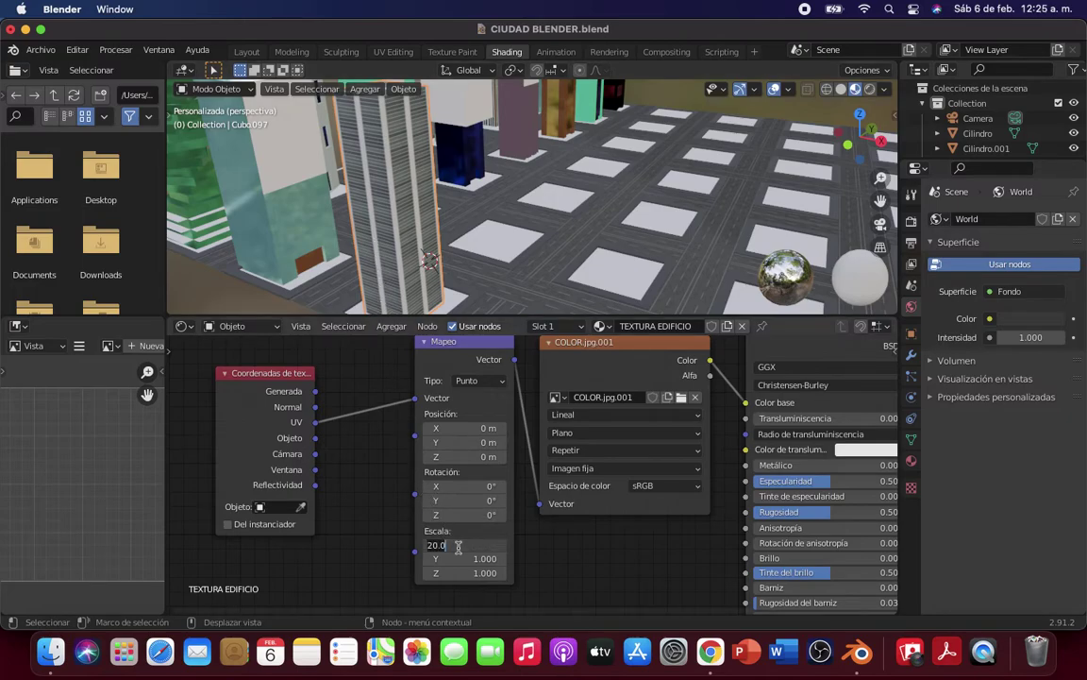
pyautogui.write('30')
pyautogui.press('Return')
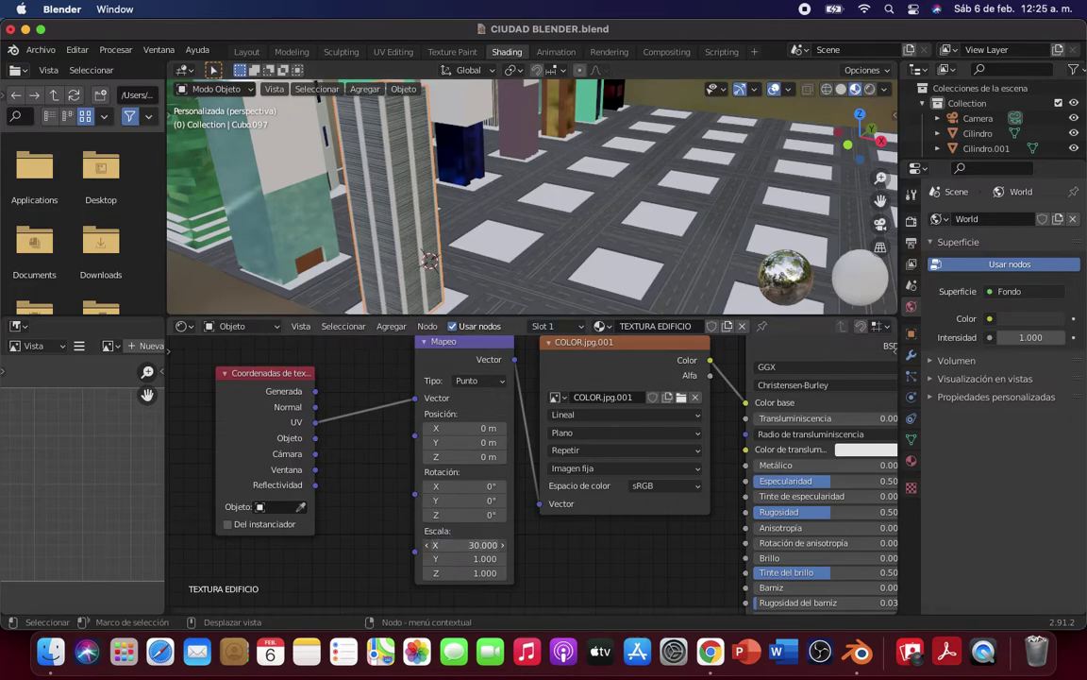
pyautogui.click(457, 545)
pyautogui.write('20')
pyautogui.press('Return')
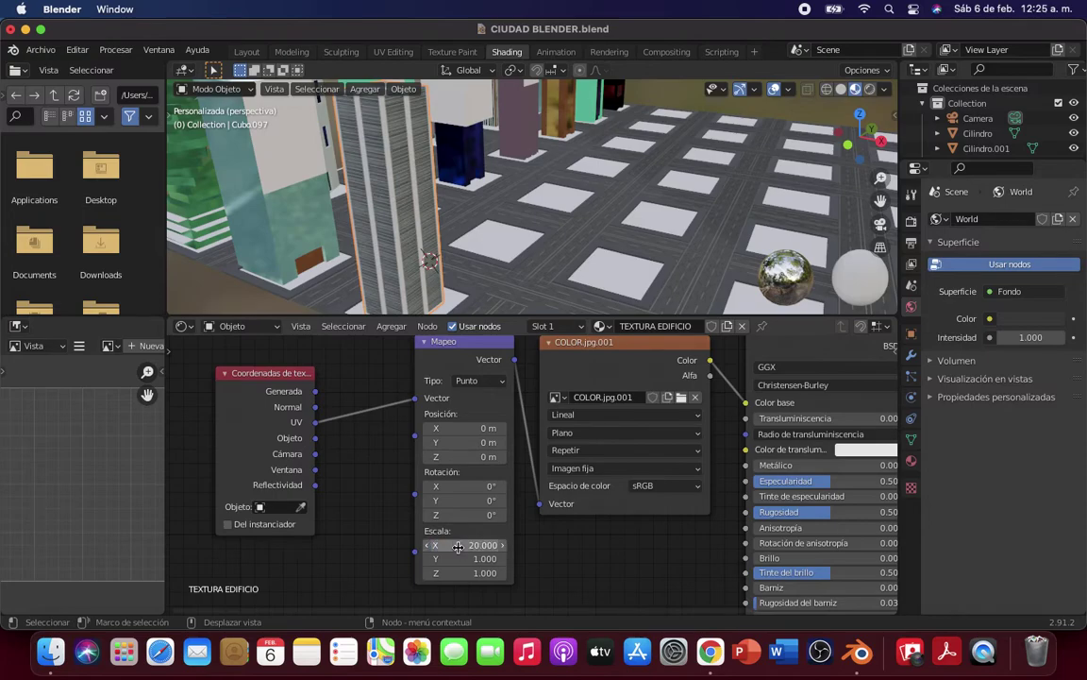
pyautogui.click(457, 545)
pyautogui.write('1')
pyautogui.press('Return')
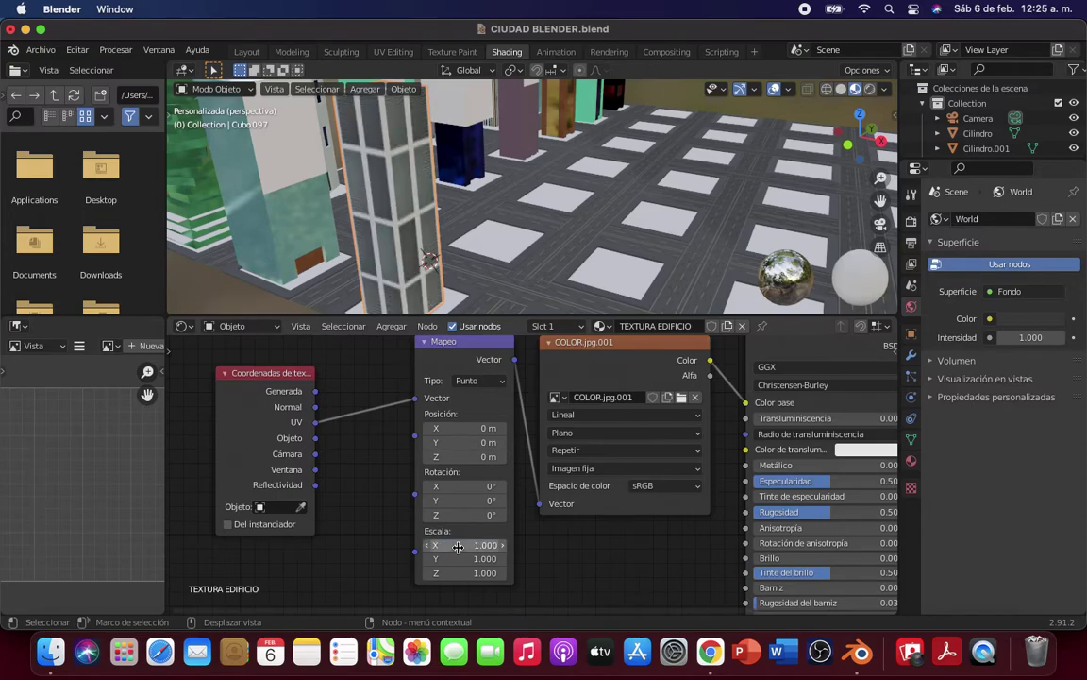
pyautogui.click(457, 546)
pyautogui.write('2')
pyautogui.press('Return')
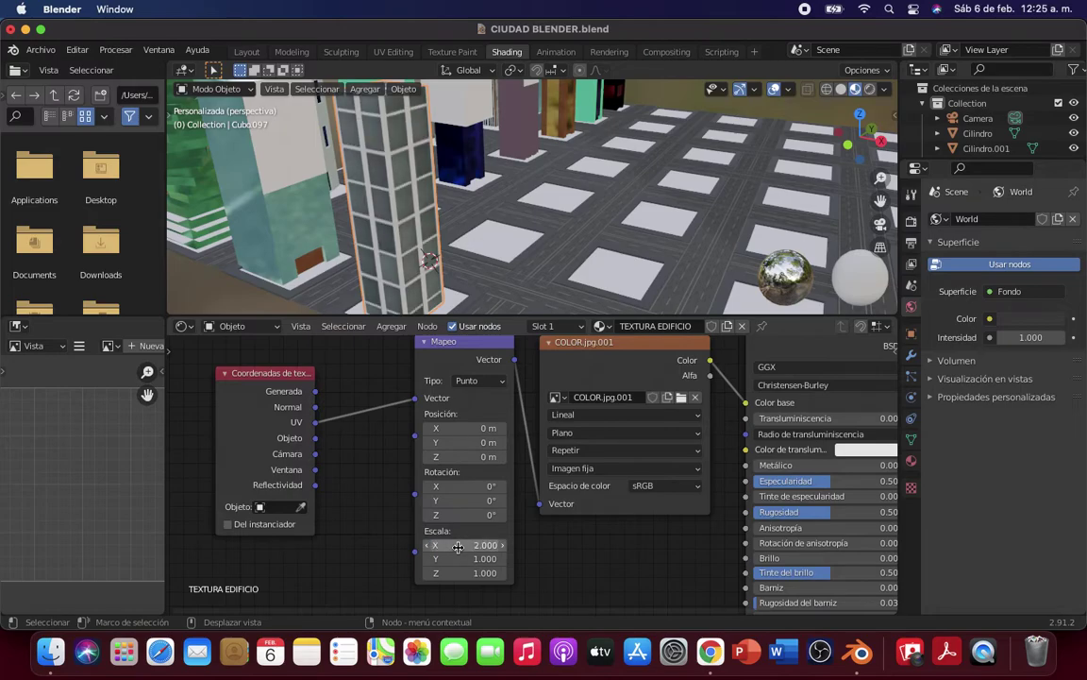
pyautogui.click(458, 546)
pyautogui.write('2')
pyautogui.press('Return')
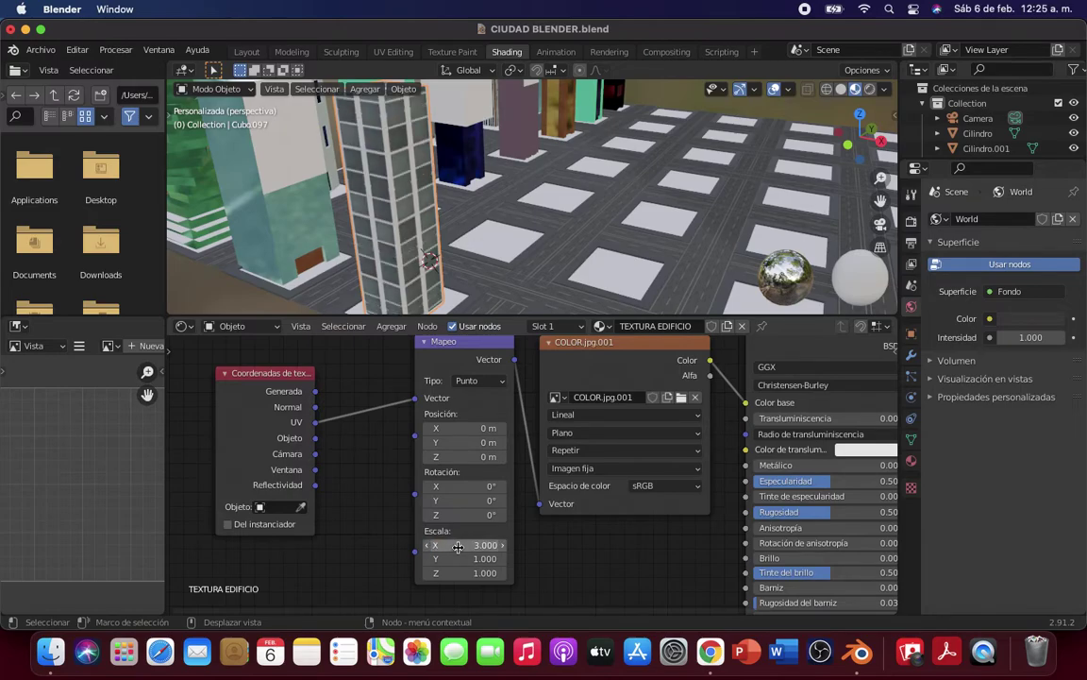
pyautogui.click(458, 546)
pyautogui.press('Return')
# Step: Step the X scale through 5, 7, 8, 9 and 10, settling on 9
pyautogui.click(458, 546)
pyautogui.write('5')
pyautogui.press('Return')
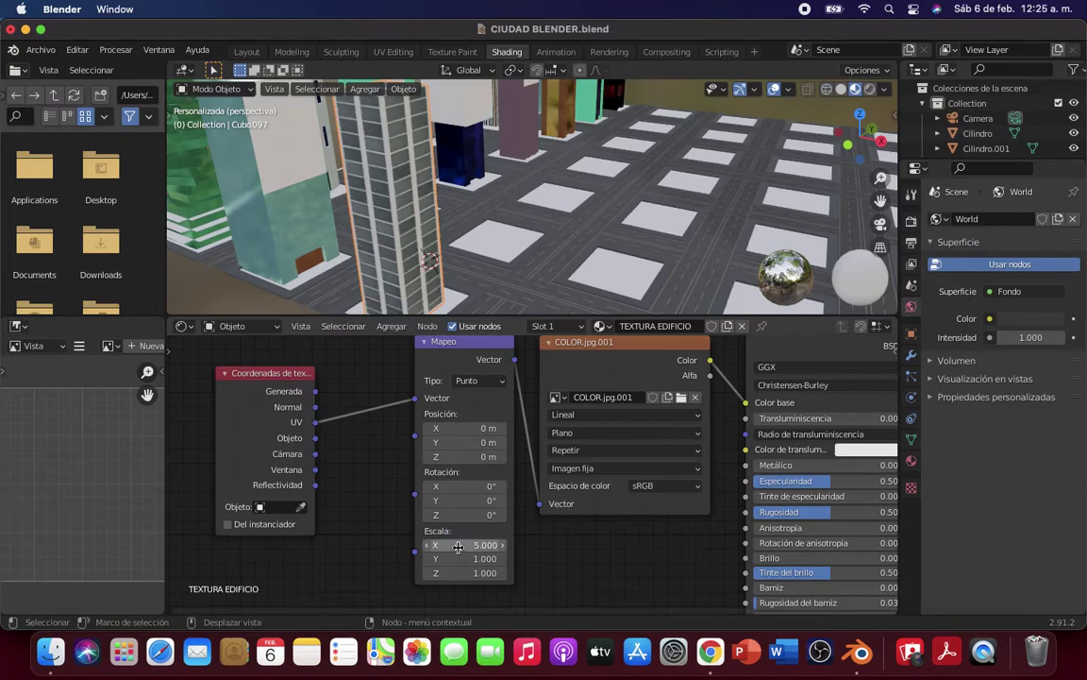
pyautogui.click(458, 545)
pyautogui.write('6.0')
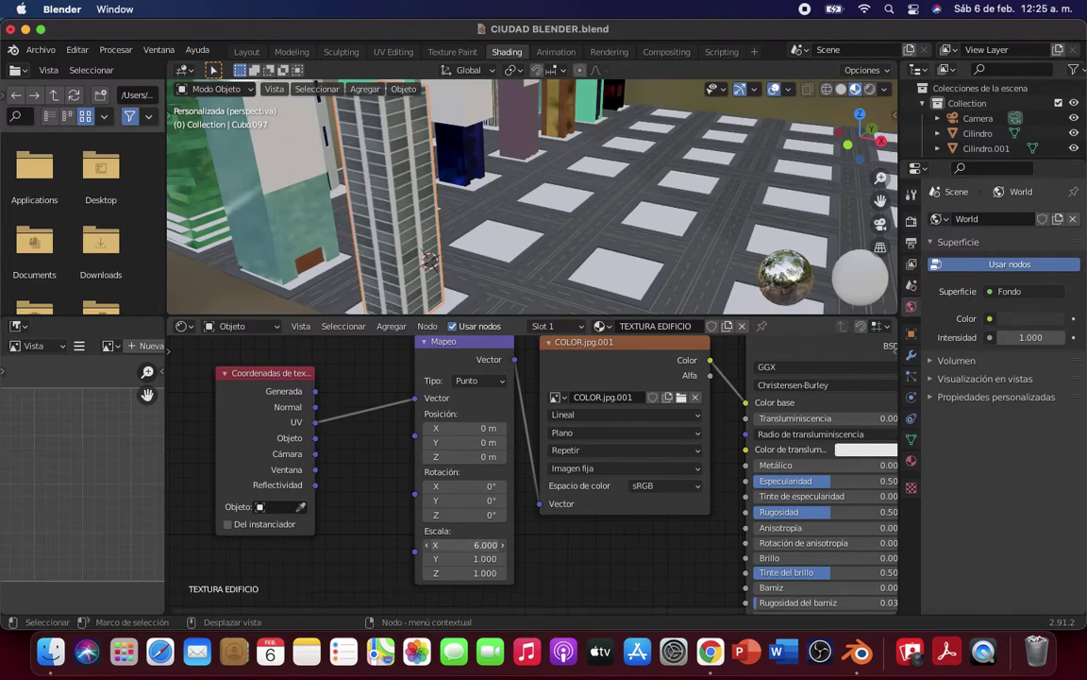
pyautogui.press('BackSpace')
pyautogui.press('BackSpace')
pyautogui.press('BackSpace')
pyautogui.write('7')
pyautogui.press('Return')
pyautogui.click(458, 545)
pyautogui.write('8')
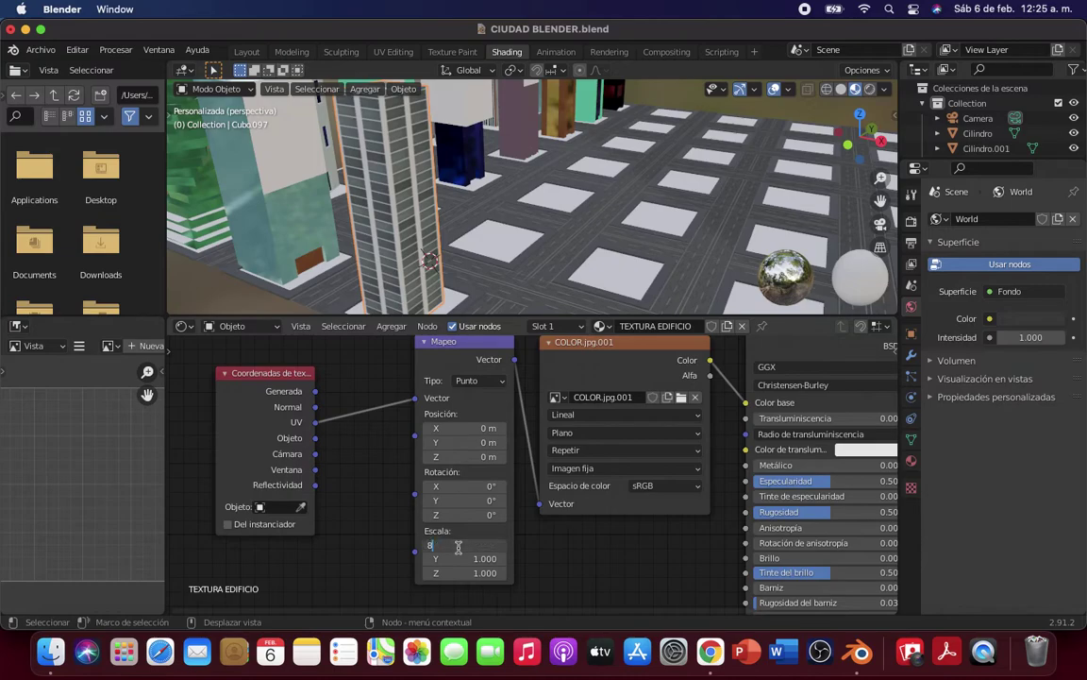
pyautogui.press('Return')
pyautogui.click(458, 546)
pyautogui.write('9')
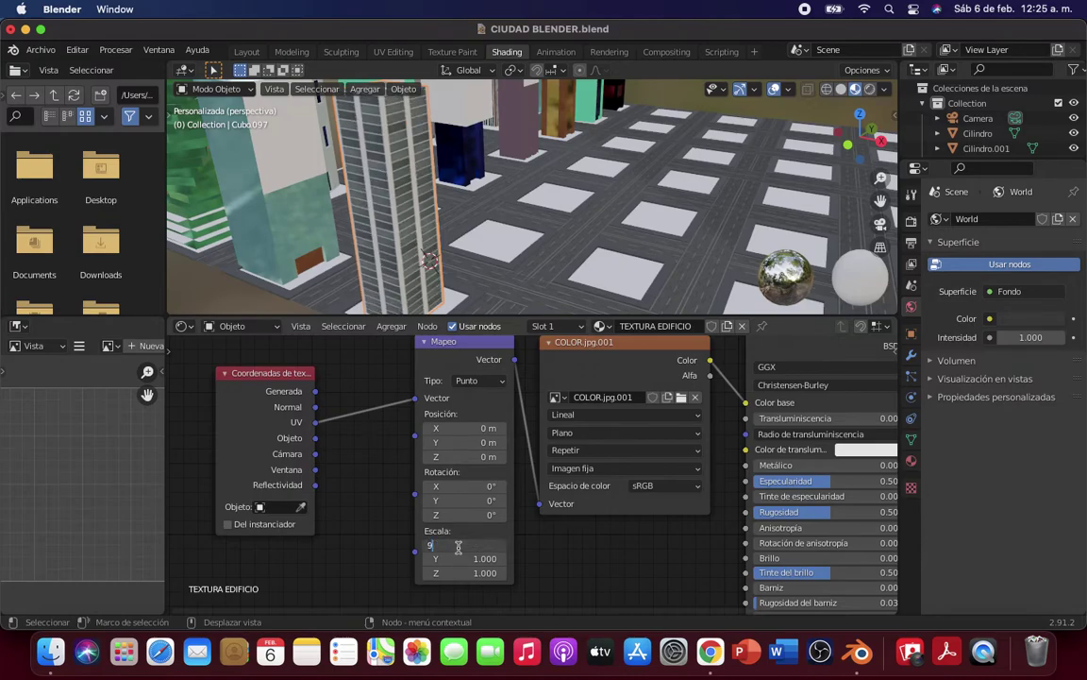
pyautogui.press('Return')
pyautogui.click(458, 546)
pyautogui.write('10')
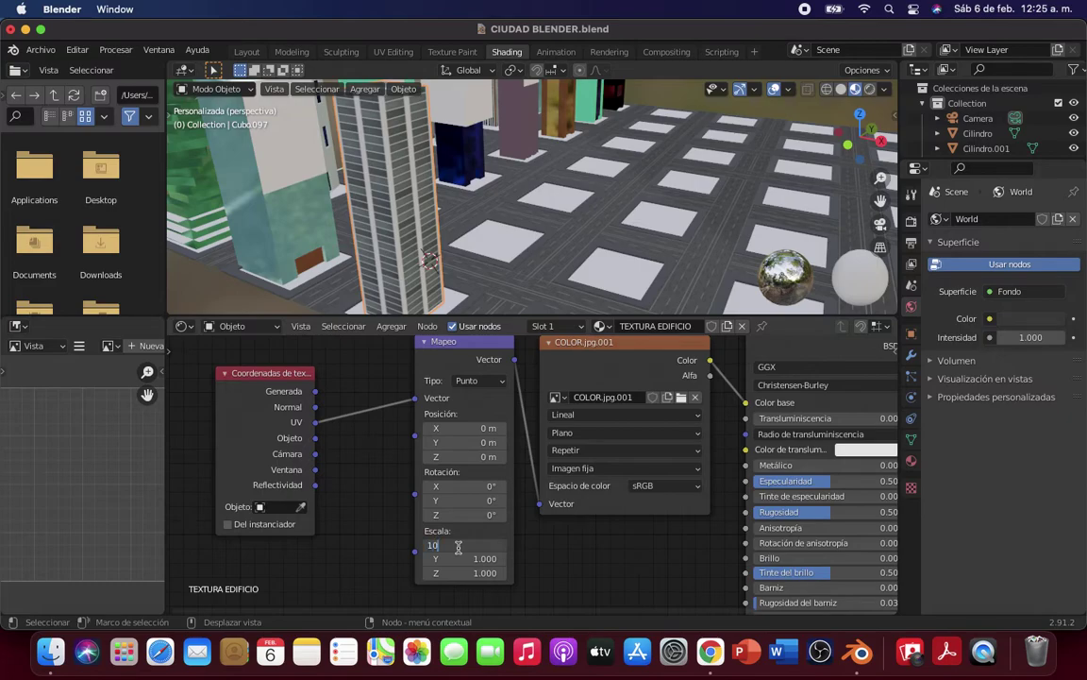
pyautogui.press('Return')
pyautogui.click(458, 545)
pyautogui.write('9')
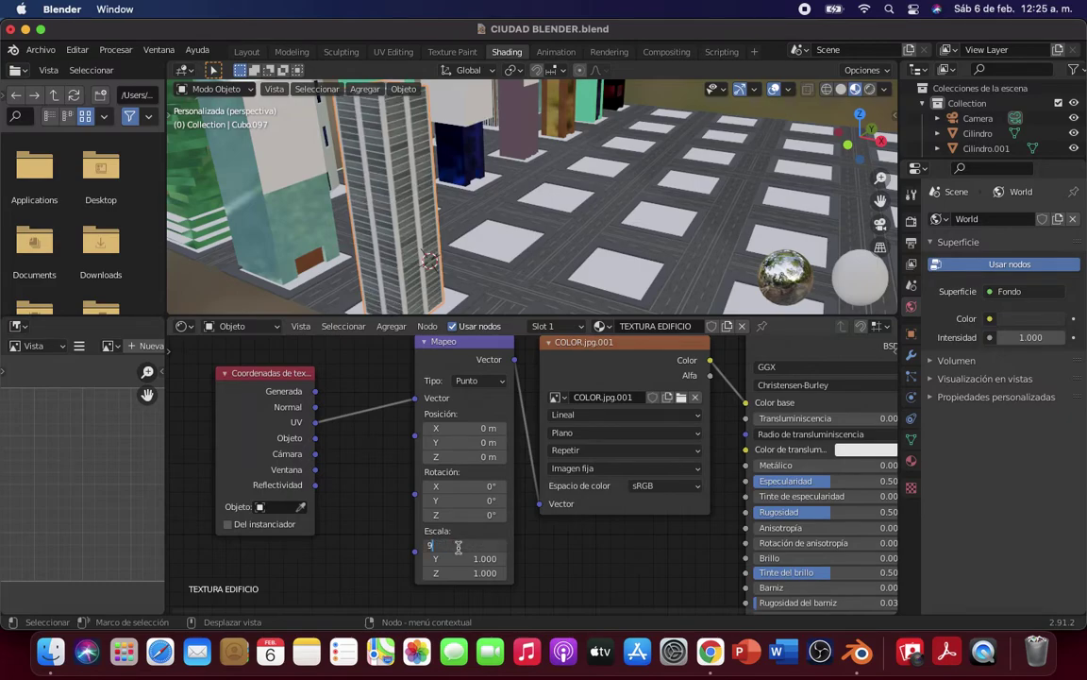
pyautogui.press('Return')
pyautogui.scroll(1, 458, 546)
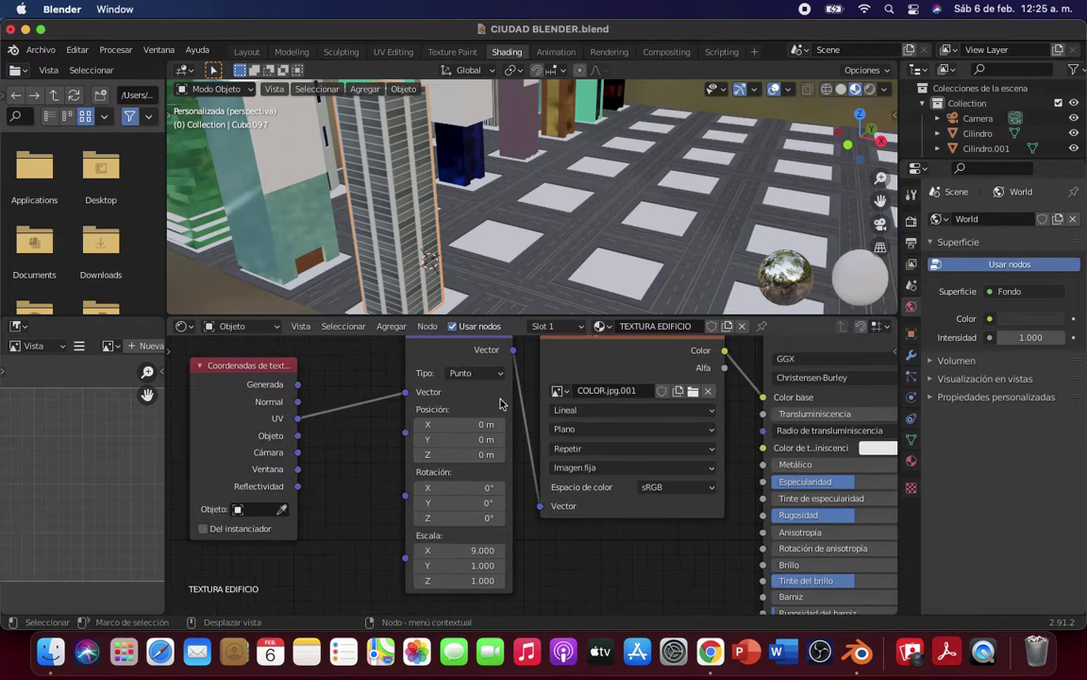
# Step: Set the Mapping Y scale to 3 after trying 2
pyautogui.moveTo(455, 244); pyautogui.dragTo(480, 277, button='middle')
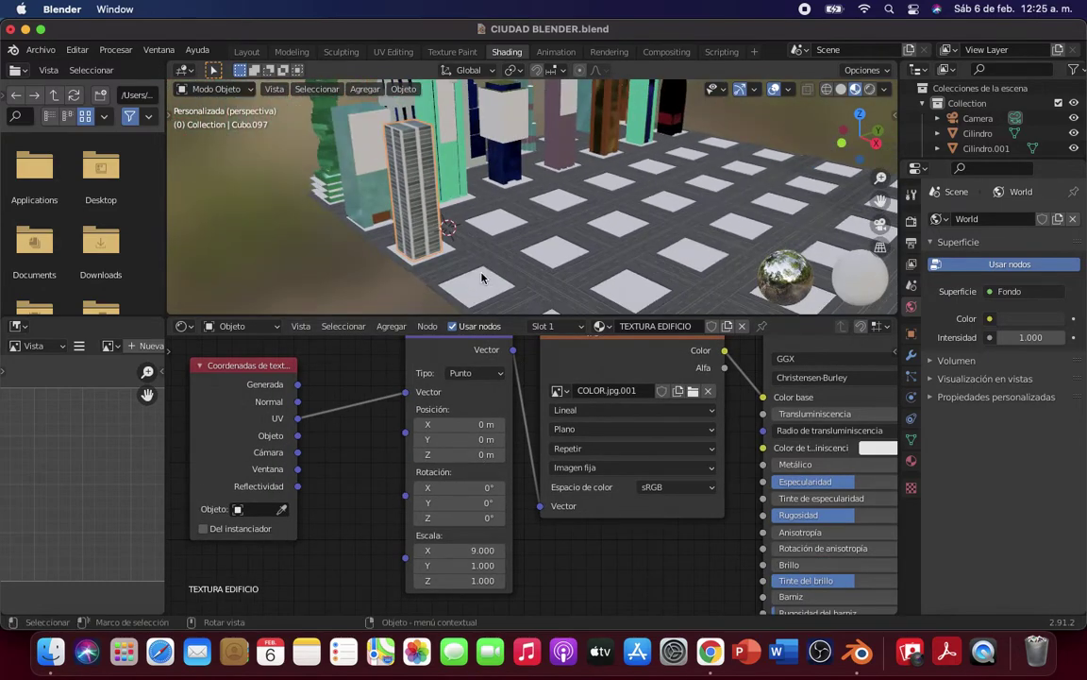
pyautogui.click(482, 565)
pyautogui.write('2')
pyautogui.press('Return')
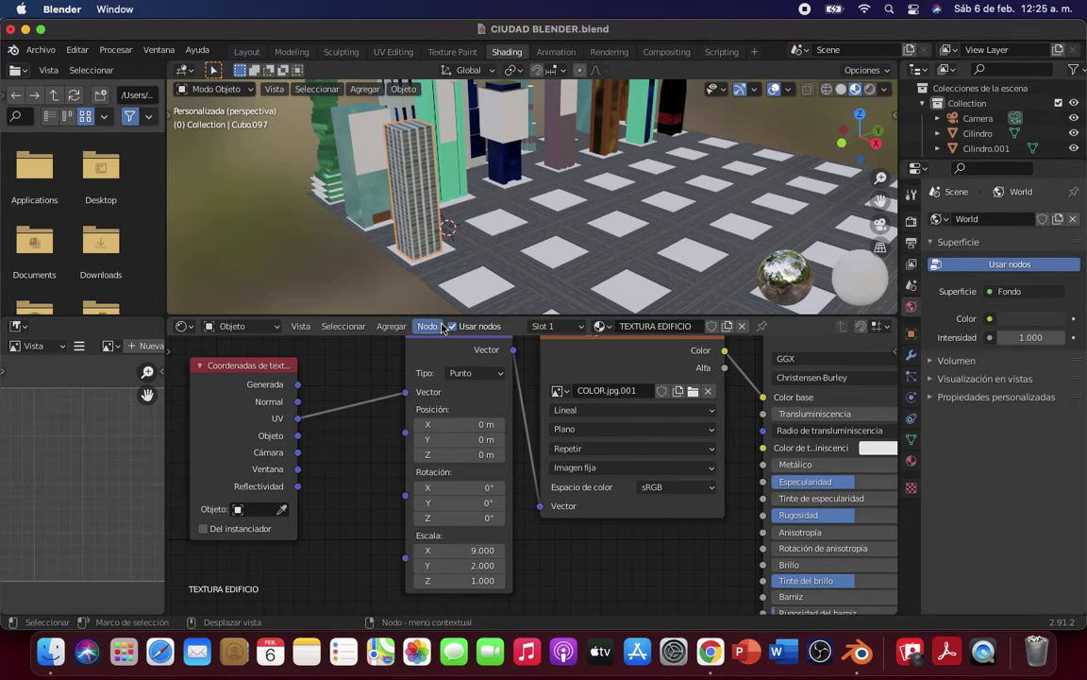
pyautogui.click(452, 564)
pyautogui.write('3')
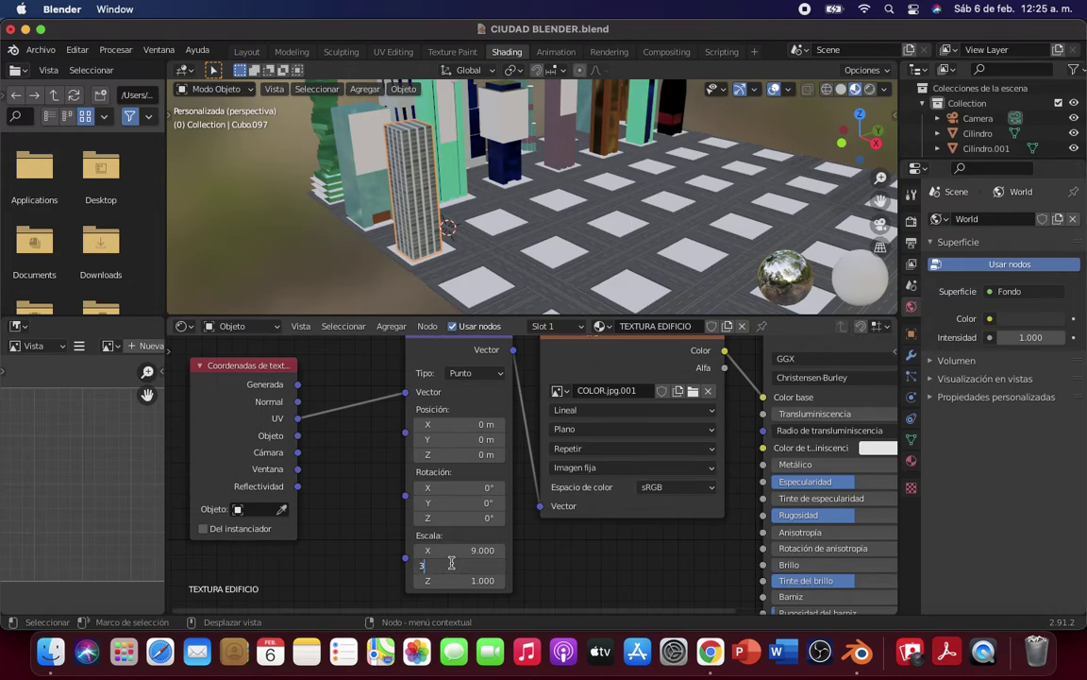
pyautogui.press('Return')
# Step: Rotate the texture 90° around Z and inspect the tower's window grid
pyautogui.moveTo(274, 283)
pyautogui.mouseDown(button='middle')
pyautogui.moveTo(330, 232)
pyautogui.moveTo(425, 214)
pyautogui.mouseUp(button='middle')
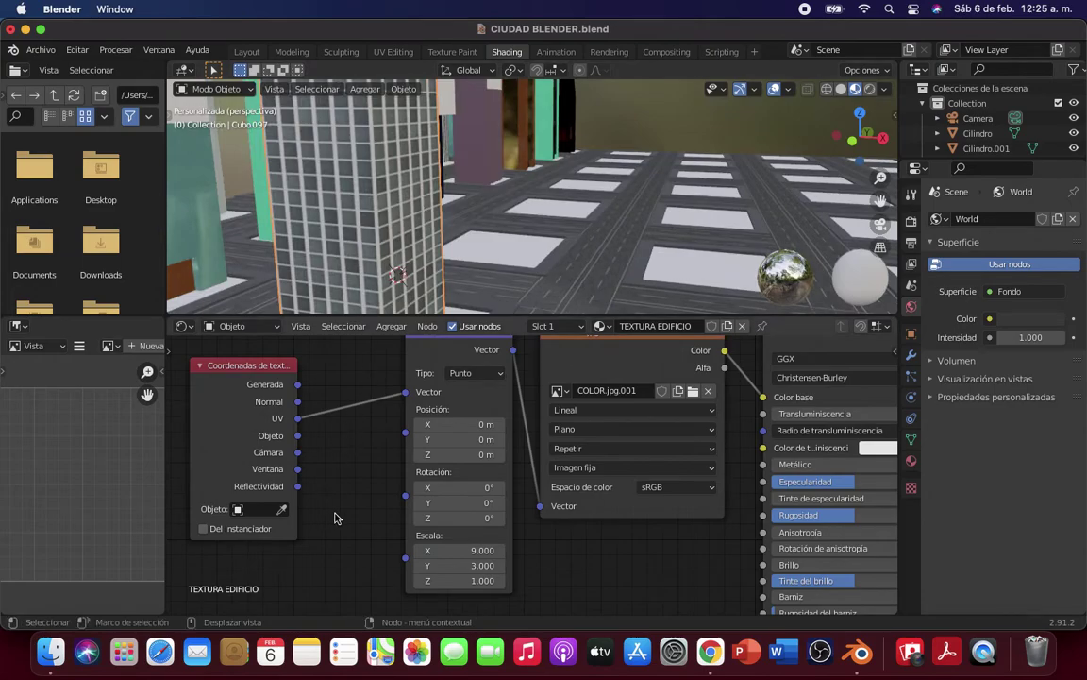
pyautogui.moveTo(363, 302)
pyautogui.mouseDown(button='middle')
pyautogui.moveTo(371, 249)
pyautogui.moveTo(373, 258)
pyautogui.moveTo(300, 283)
pyautogui.moveTo(213, 273)
pyautogui.moveTo(238, 250)
pyautogui.moveTo(273, 266)
pyautogui.mouseUp(button='middle')
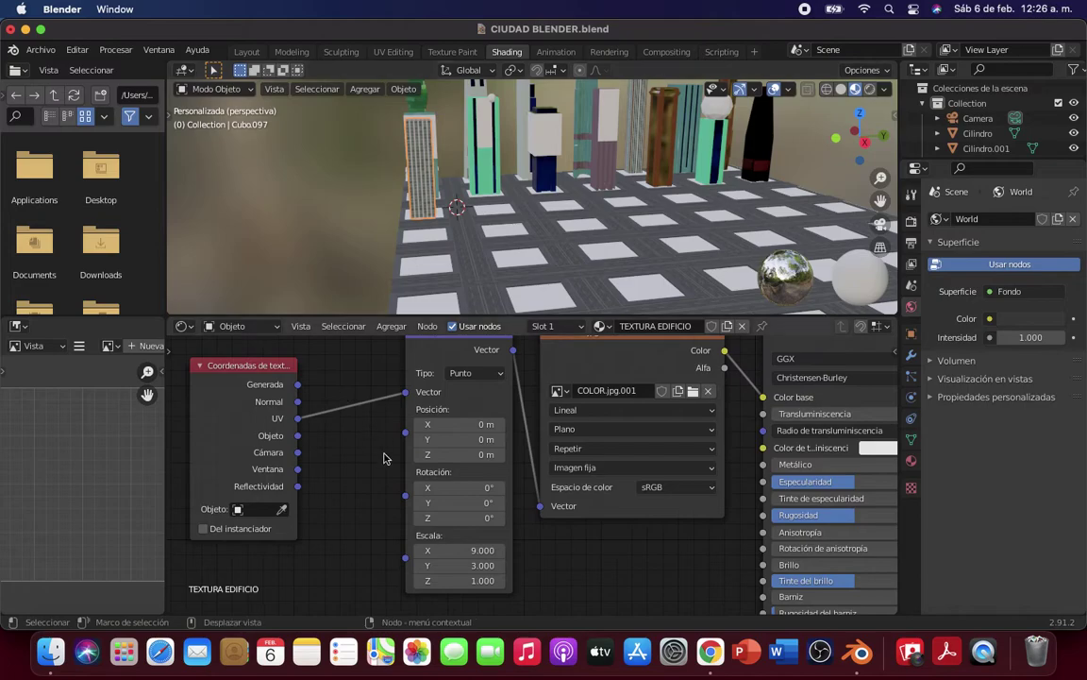
pyautogui.click(440, 517)
pyautogui.write('9')
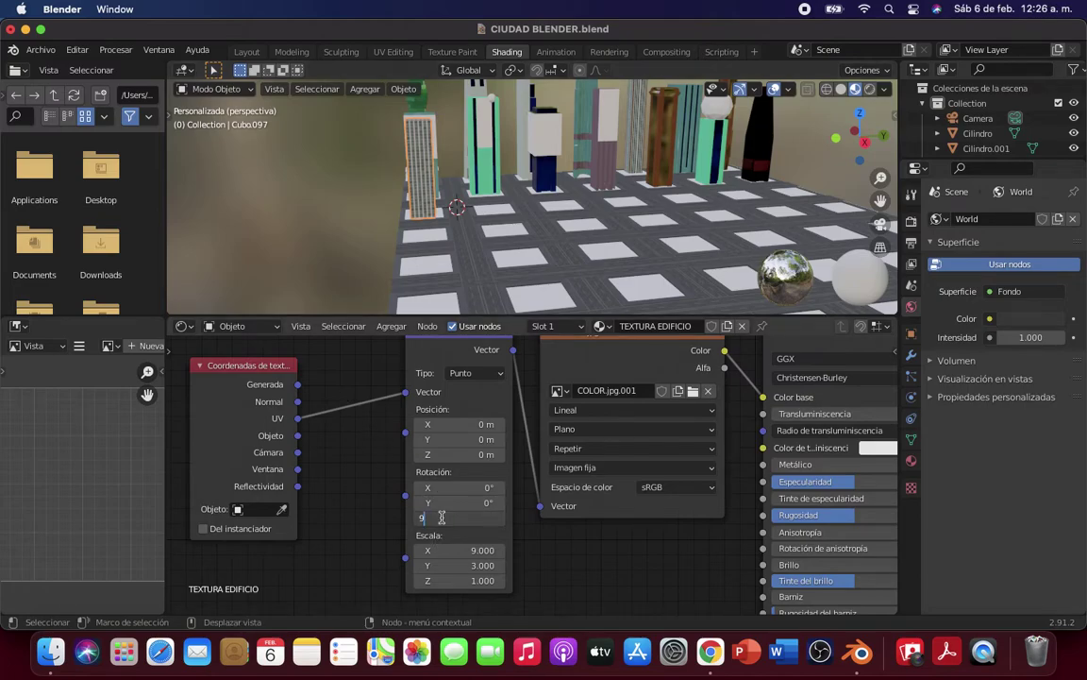
pyautogui.press('Return')
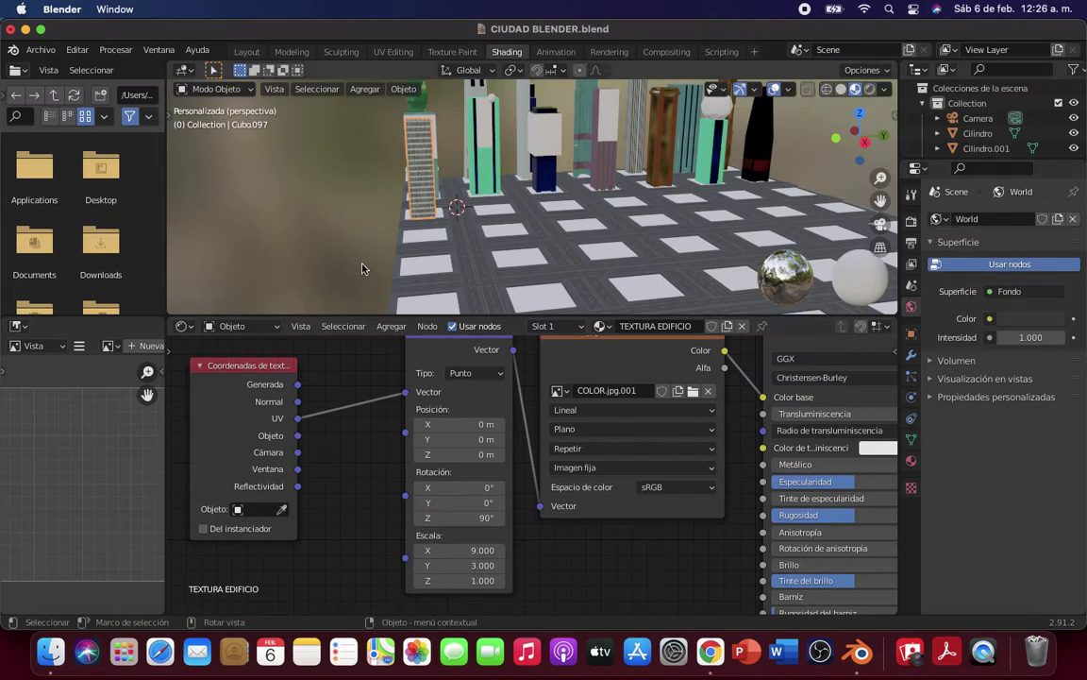
pyautogui.scroll(3, 308, 239)
pyautogui.moveTo(275, 235)
pyautogui.mouseDown(button='middle')
pyautogui.moveTo(362, 254)
pyautogui.moveTo(606, 274)
pyautogui.moveTo(482, 252)
pyautogui.moveTo(527, 248)
pyautogui.mouseUp(button='middle')
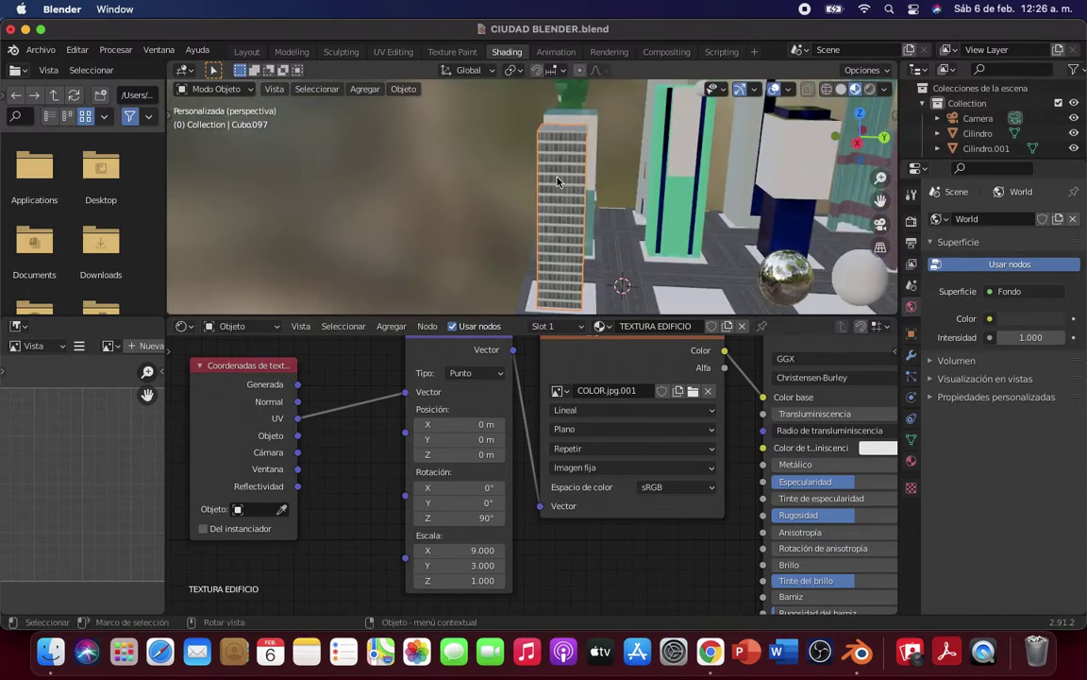
# Step: Glance at the CC0 Textures page in Chrome, then return to Blender
pyautogui.click(710, 651)
pyautogui.scroll(-5, 610, 429)
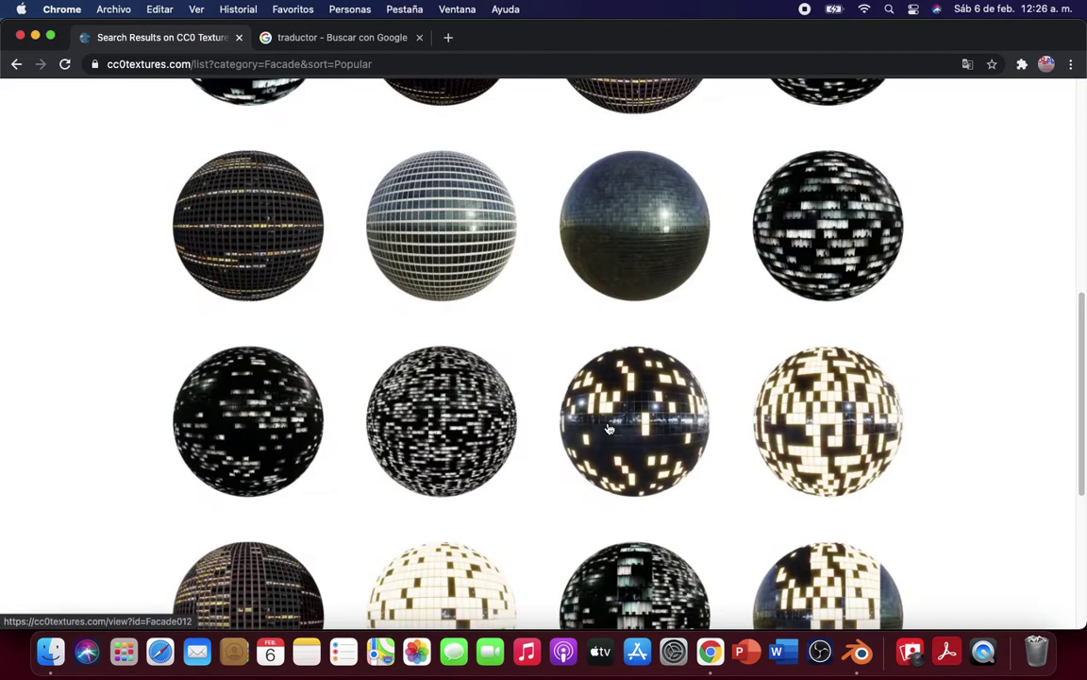
pyautogui.scroll(-5, 610, 430)
pyautogui.scroll(3, 610, 430)
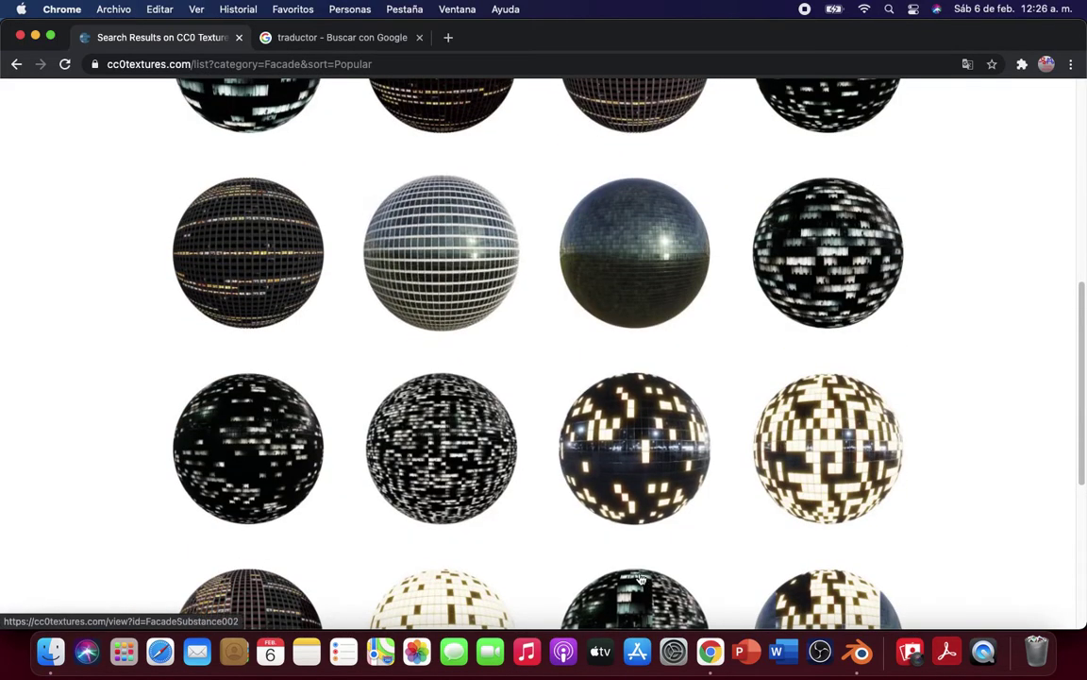
pyautogui.click(859, 651)
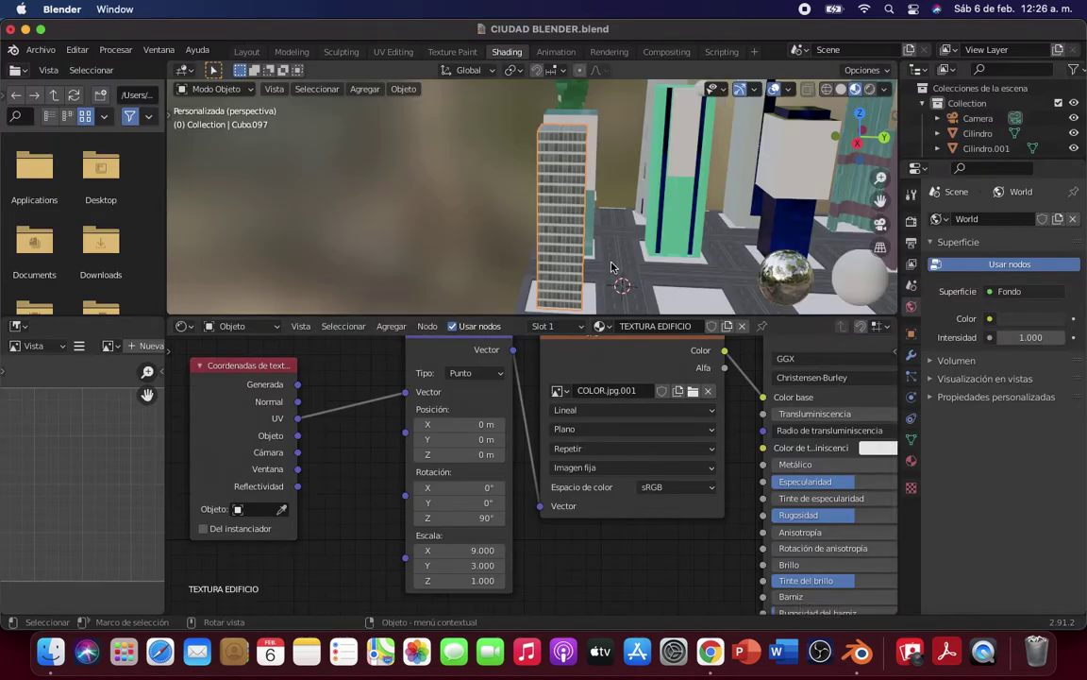
pyautogui.moveTo(610, 267); pyautogui.dragTo(580, 219, button='middle')
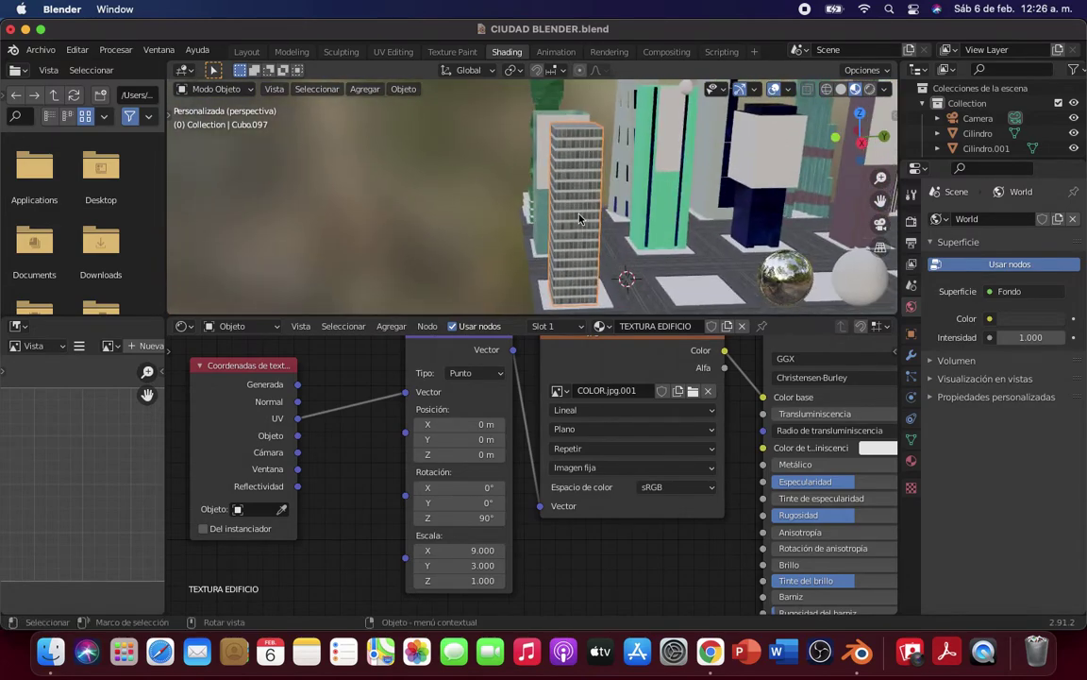
pyautogui.click(461, 281)
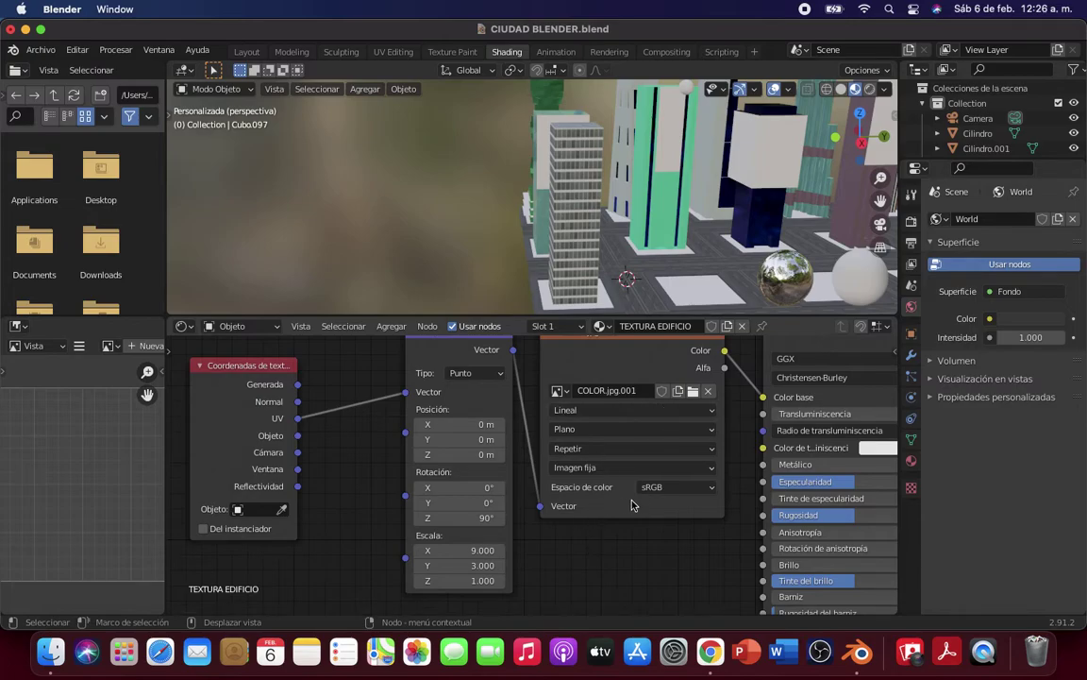
# Step: Add an Image Texture node to the building material
pyautogui.scroll(-2, 680, 465)
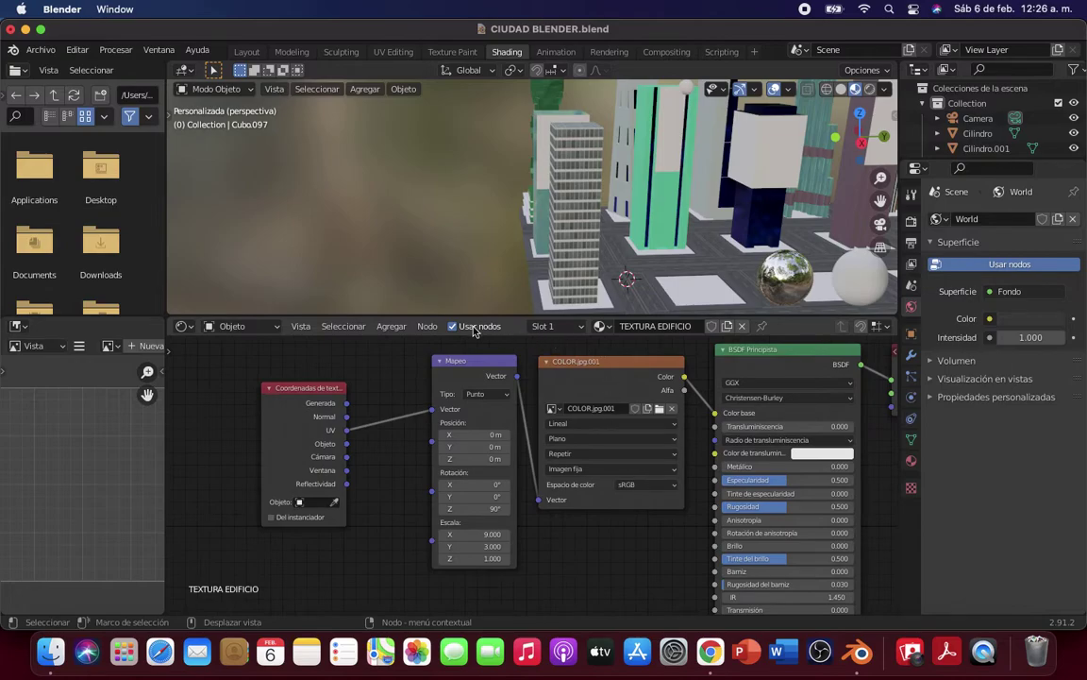
pyautogui.click(401, 328)
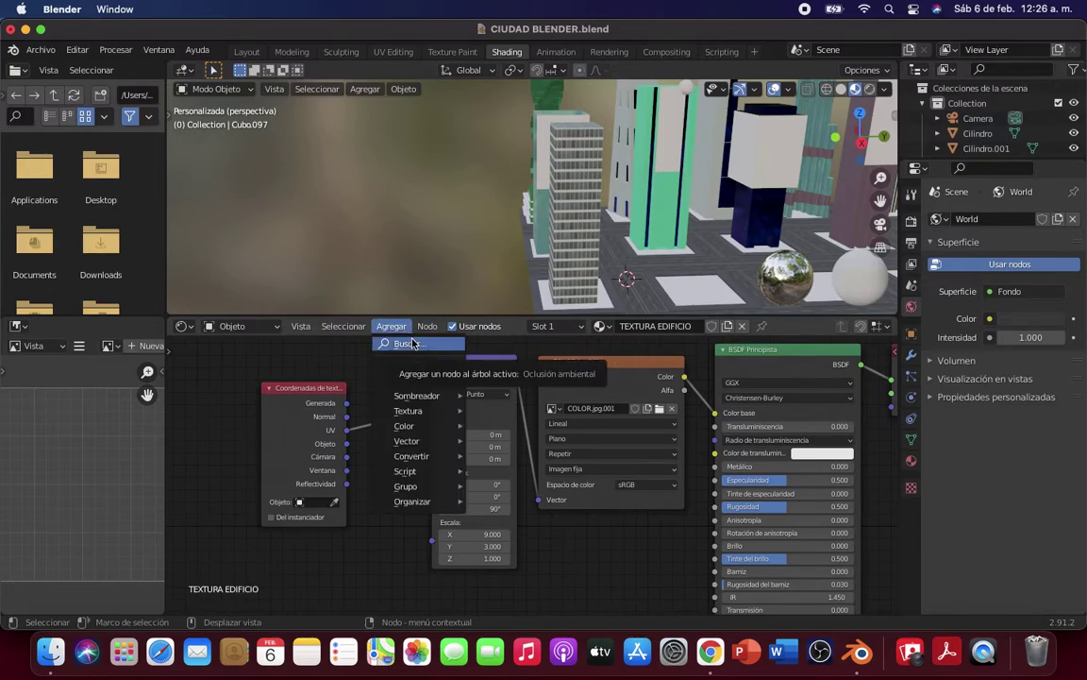
pyautogui.click(413, 341)
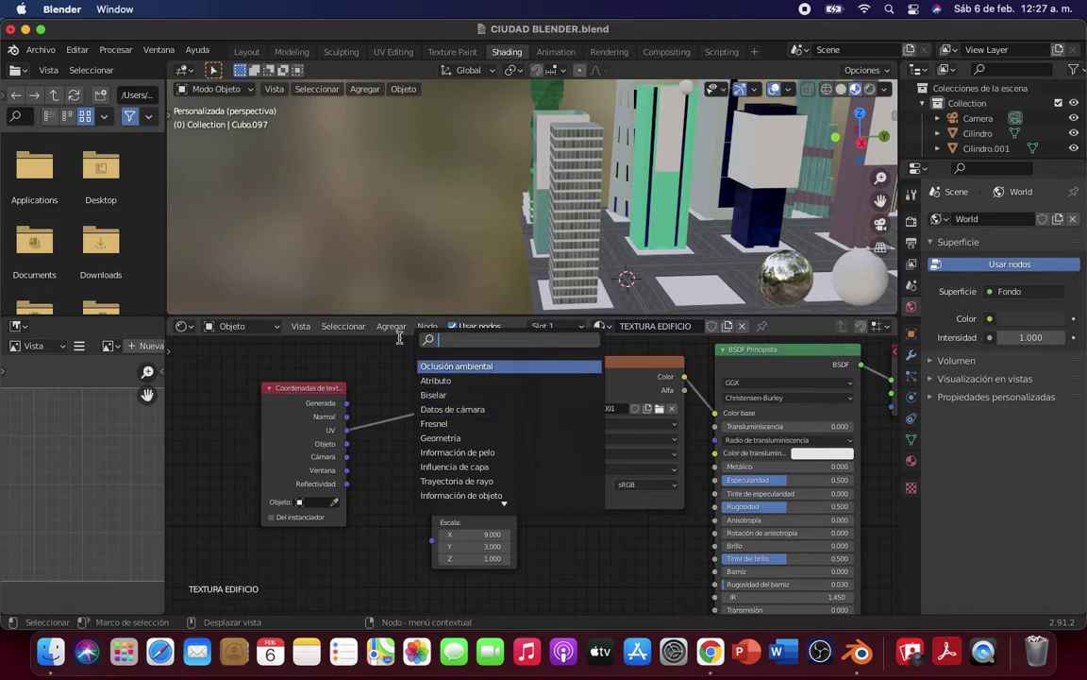
pyautogui.click(396, 329)
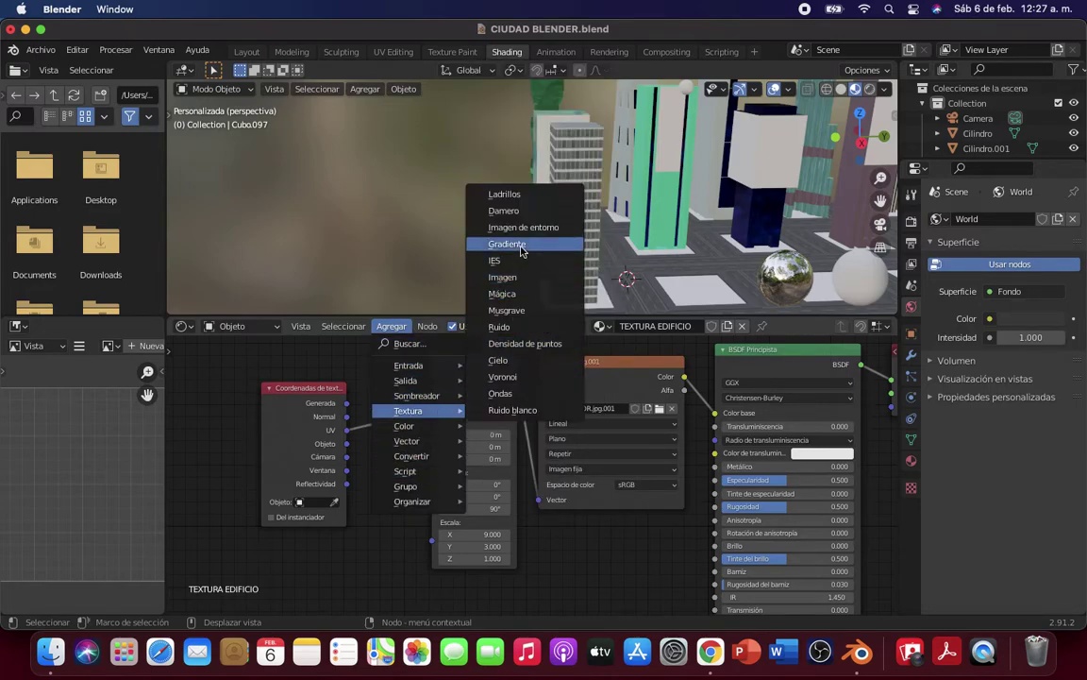
pyautogui.moveTo(408, 410)
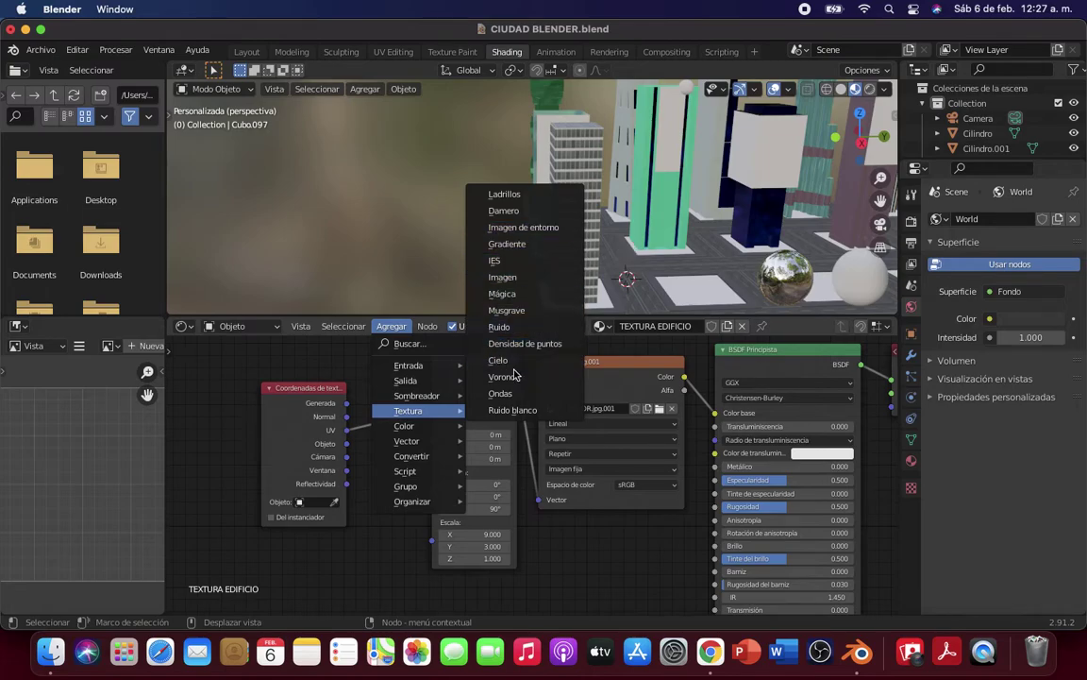
pyautogui.click(504, 276)
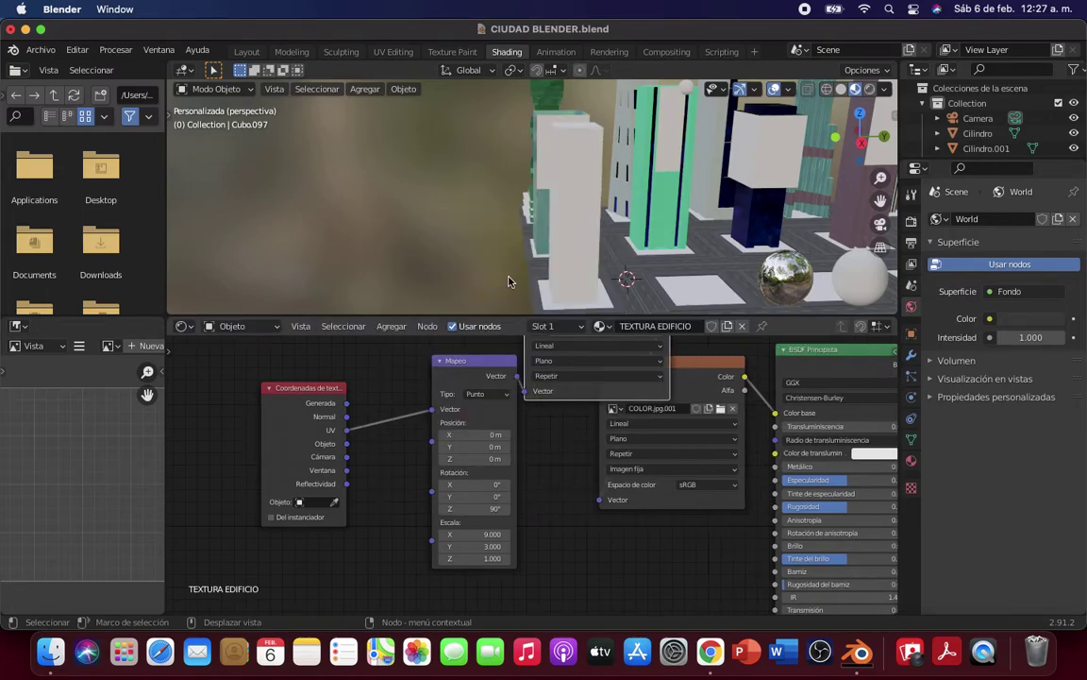
pyautogui.click(552, 389)
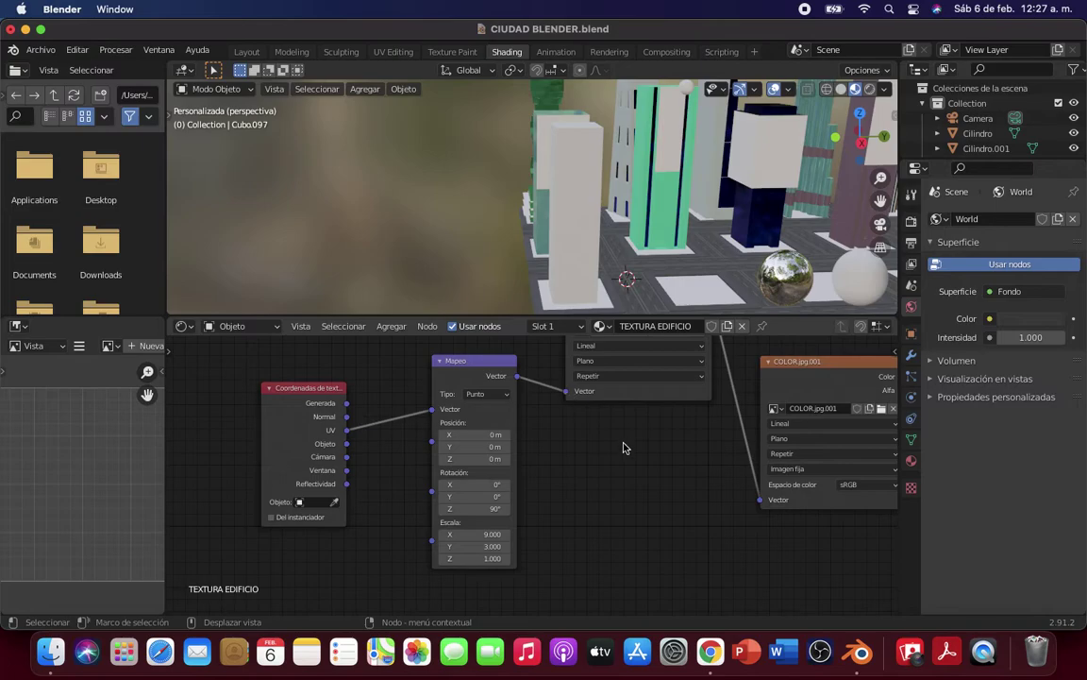
# Step: Undo the auto-insert and position the empty image node below the COLOR node
pyautogui.hotkey('ctrl', 'z')
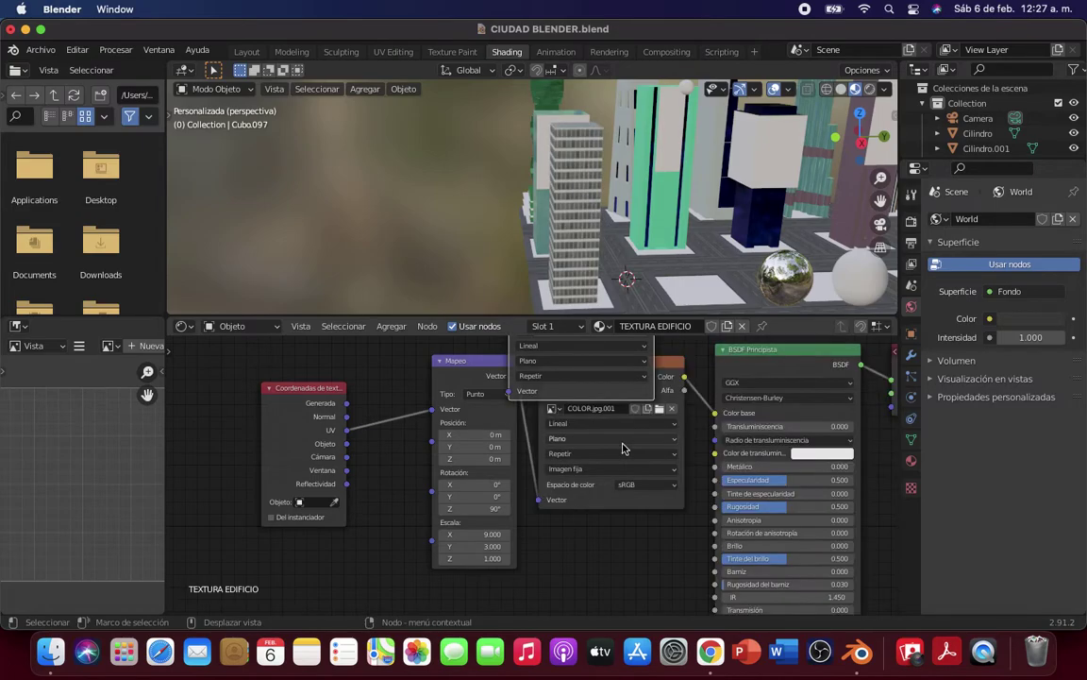
pyautogui.moveTo(604, 394); pyautogui.dragTo(635, 369)
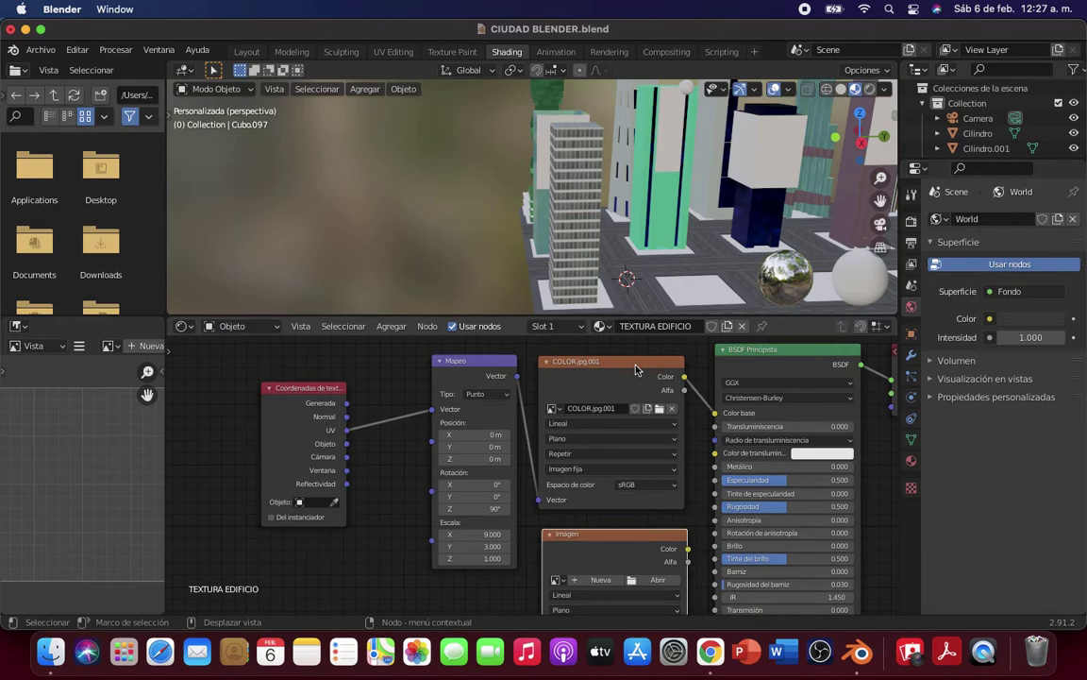
pyautogui.scroll(-2, 434, 491)
pyautogui.scroll(-3, 652, 604)
pyautogui.scroll(5, 648, 600)
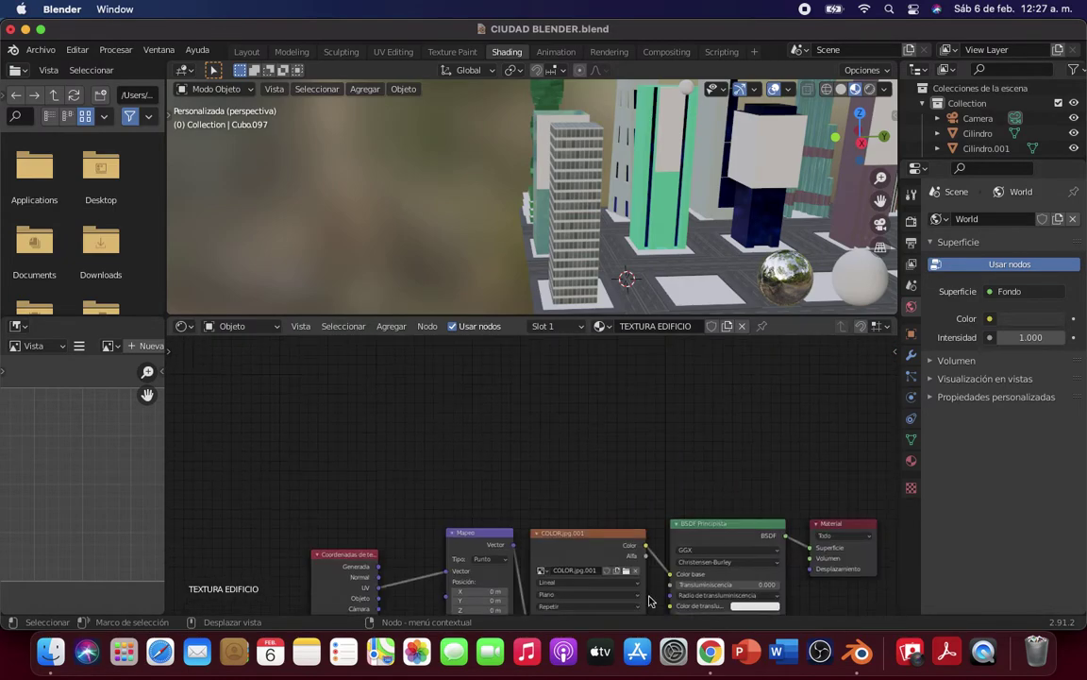
pyautogui.scroll(-5, 648, 432)
pyautogui.scroll(-4, 604, 529)
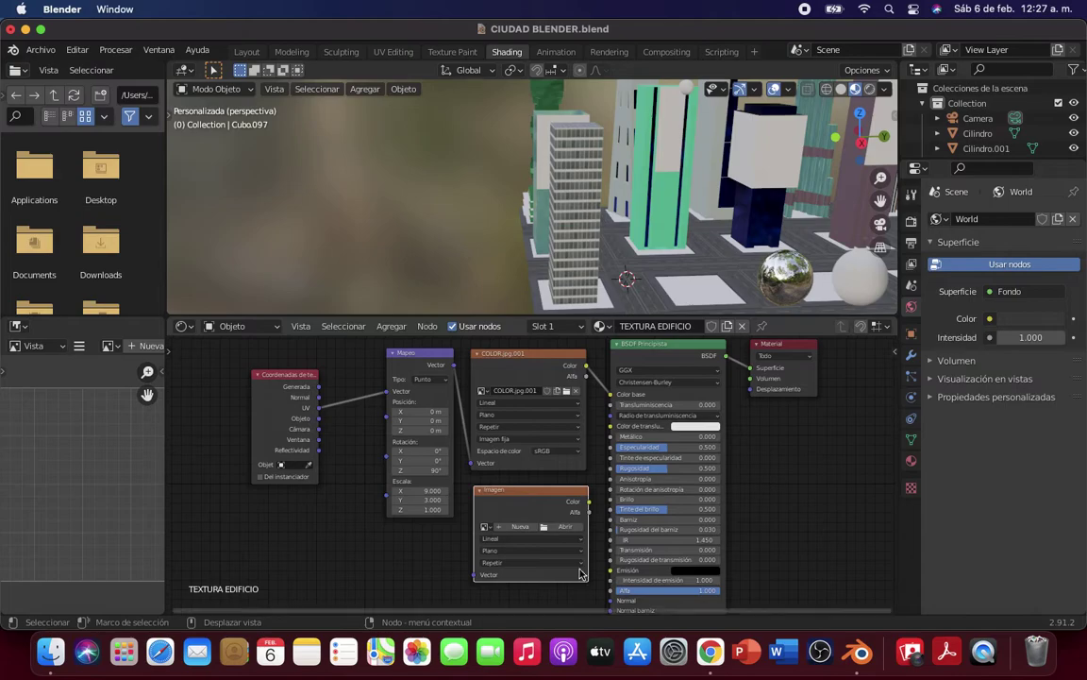
# Step: Load RUGOSIDAD.jpg from Descargas > TEXTURAS BLENDER > EDIFICIO into the empty image node
pyautogui.click(555, 527)
pyautogui.click(203, 250)
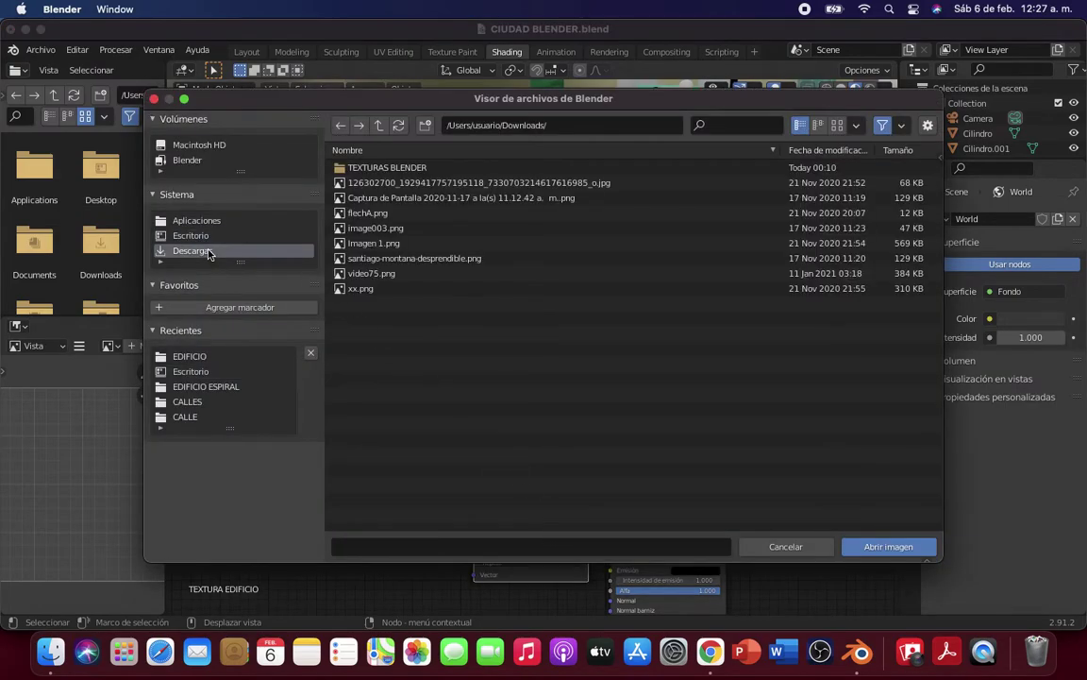
pyautogui.click(435, 169)
pyautogui.doubleClick(434, 169)
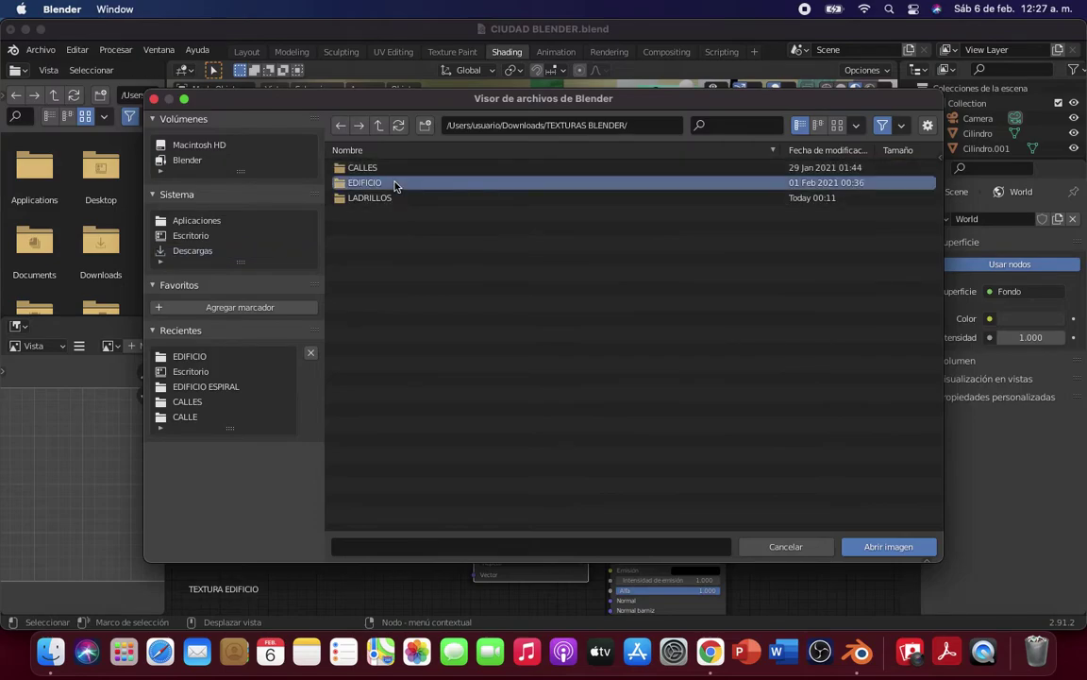
pyautogui.doubleClick(396, 182)
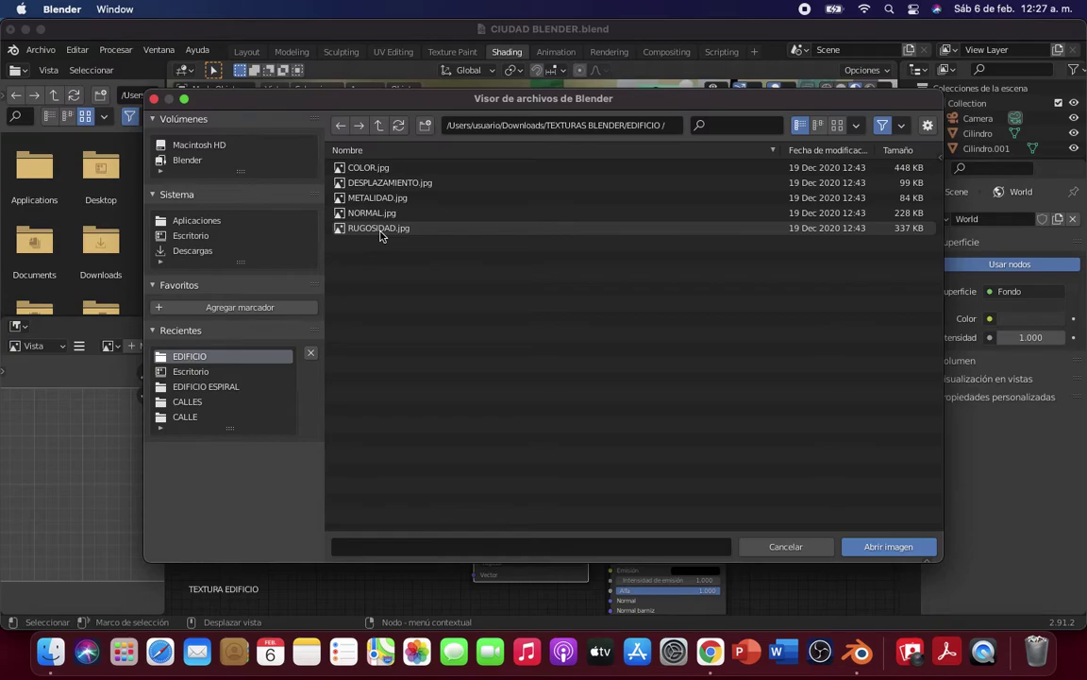
pyautogui.doubleClick(380, 231)
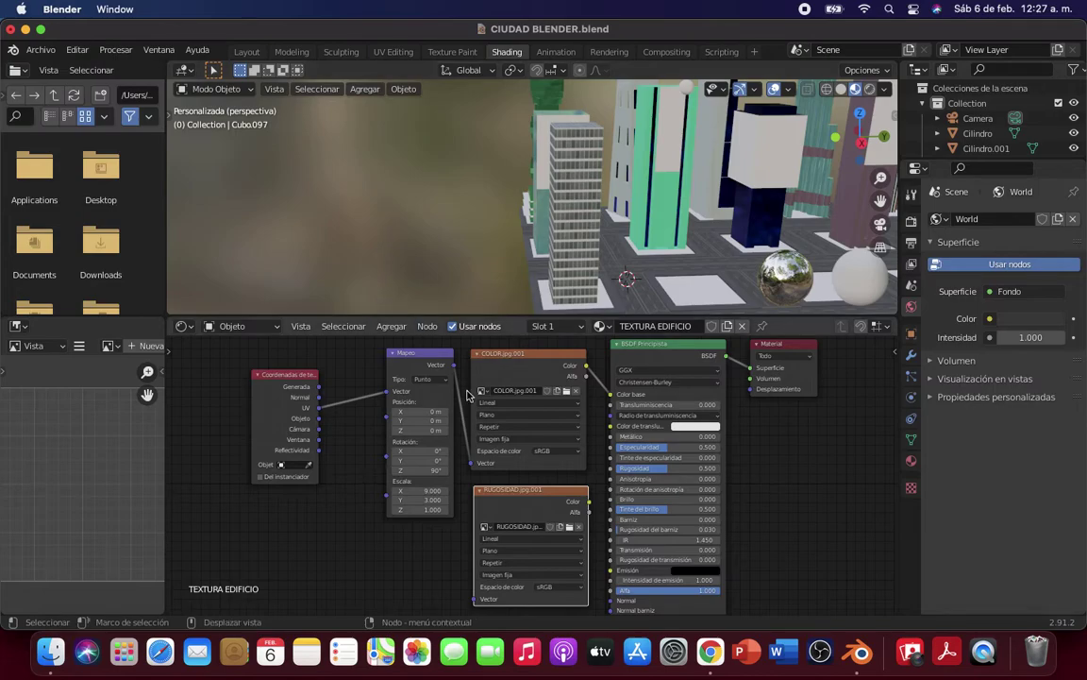
# Step: Link Mapeo's Vector output to RUGOSIDAD.jpg.001 and switch its colour space from sRGB to Non-Color
pyautogui.moveTo(453, 364); pyautogui.dragTo(472, 598)
pyautogui.moveTo(422, 566); pyautogui.dragTo(370, 443, button='middle')
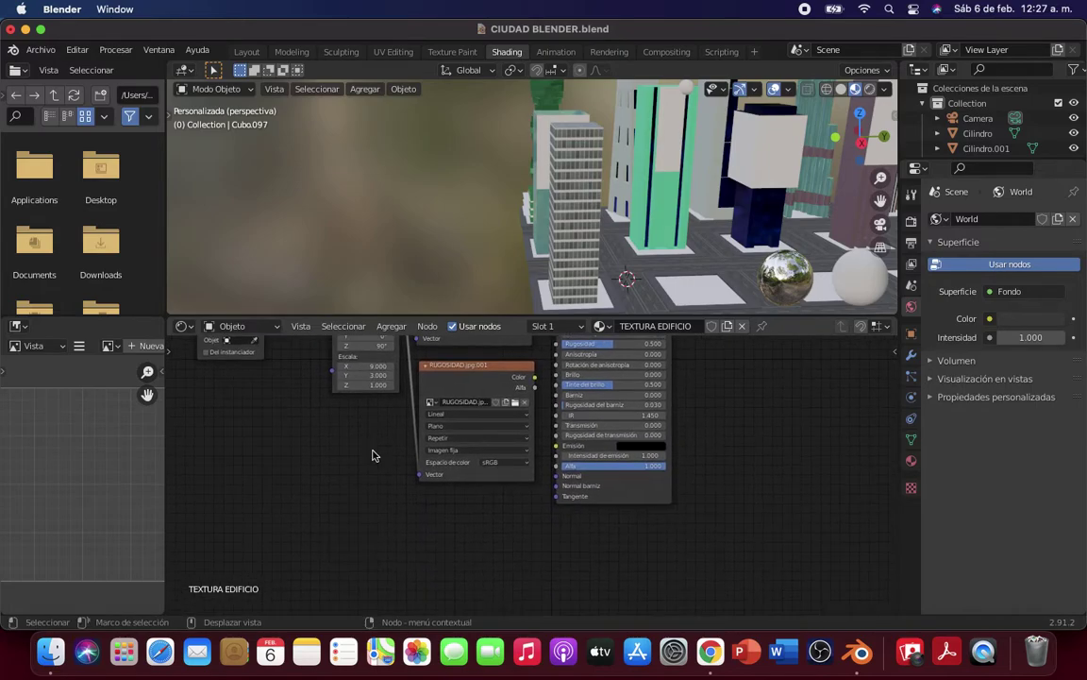
pyautogui.click(502, 463)
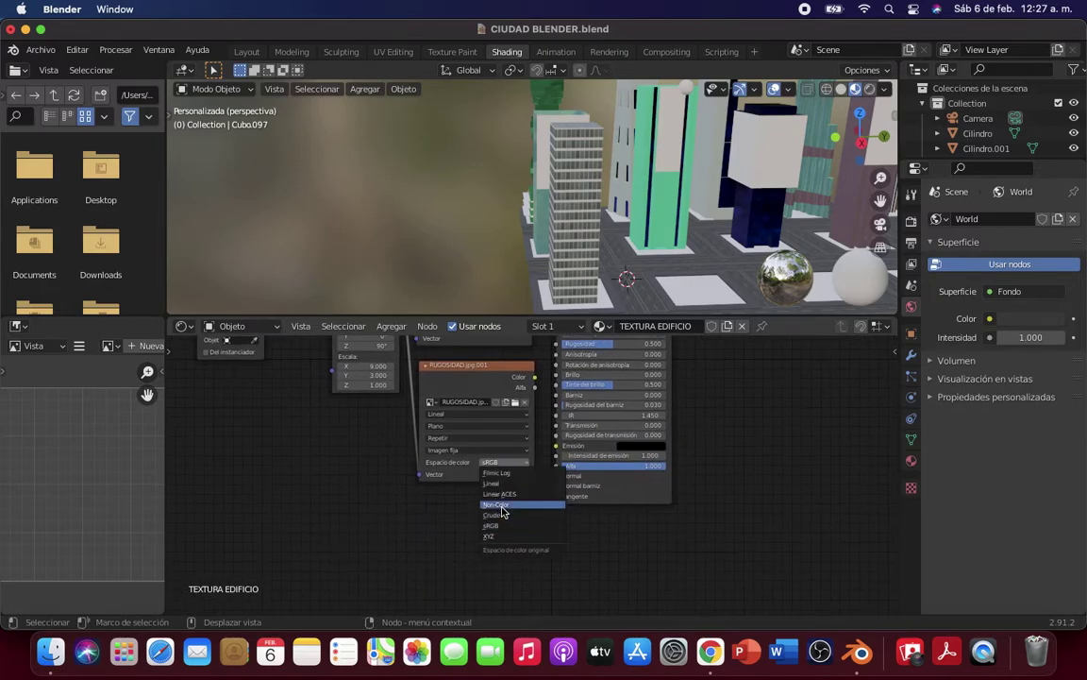
pyautogui.click(502, 505)
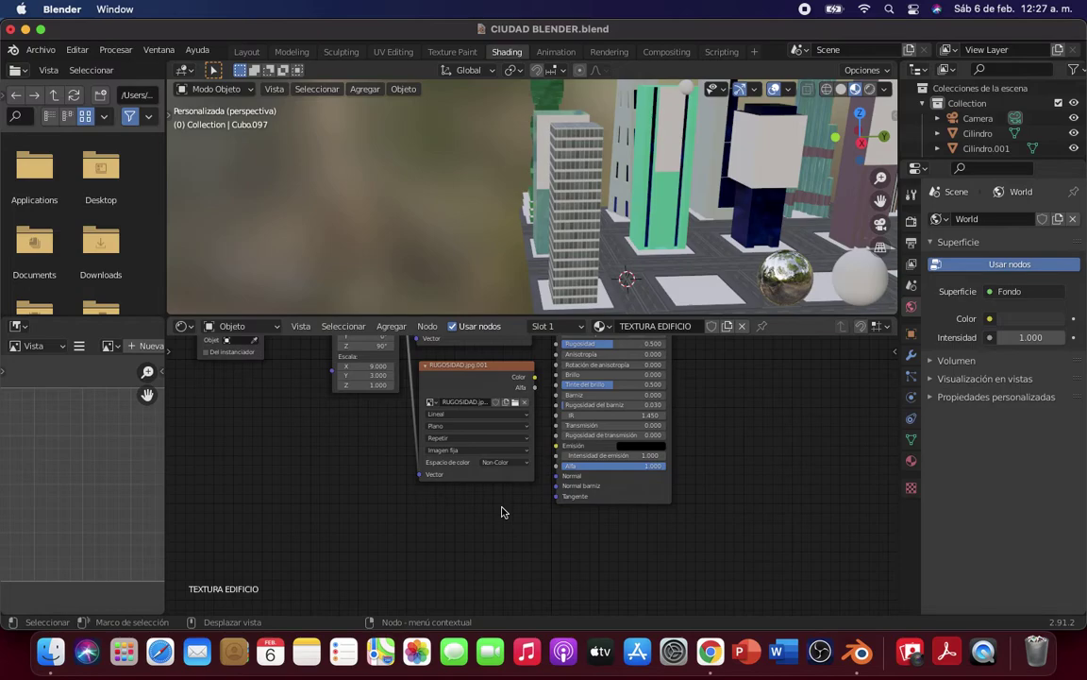
# Step: Connect RUGOSIDAD.jpg.001's Color output to the Principled BSDF Rugosidad (Roughness) input
pyautogui.moveTo(539, 405)
pyautogui.mouseDown(button='middle')
pyautogui.moveTo(524, 481)
pyautogui.moveTo(503, 487)
pyautogui.mouseUp(button='middle')
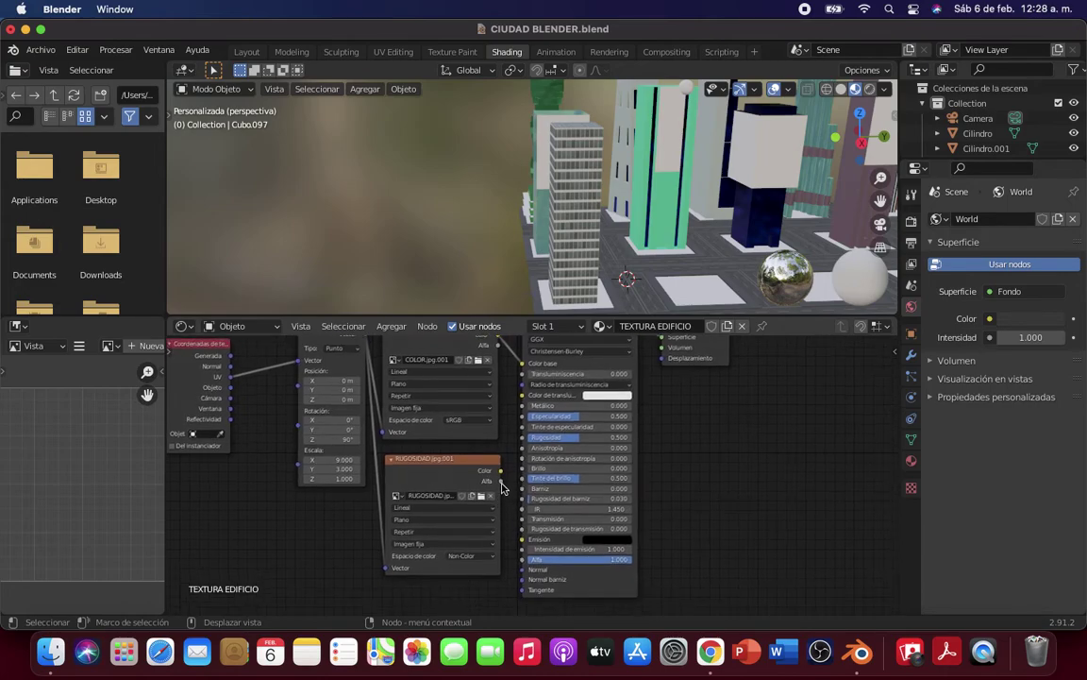
pyautogui.moveTo(501, 470)
pyautogui.mouseDown()
pyautogui.moveTo(510, 449)
pyautogui.moveTo(525, 487)
pyautogui.moveTo(522, 541)
pyautogui.mouseUp()
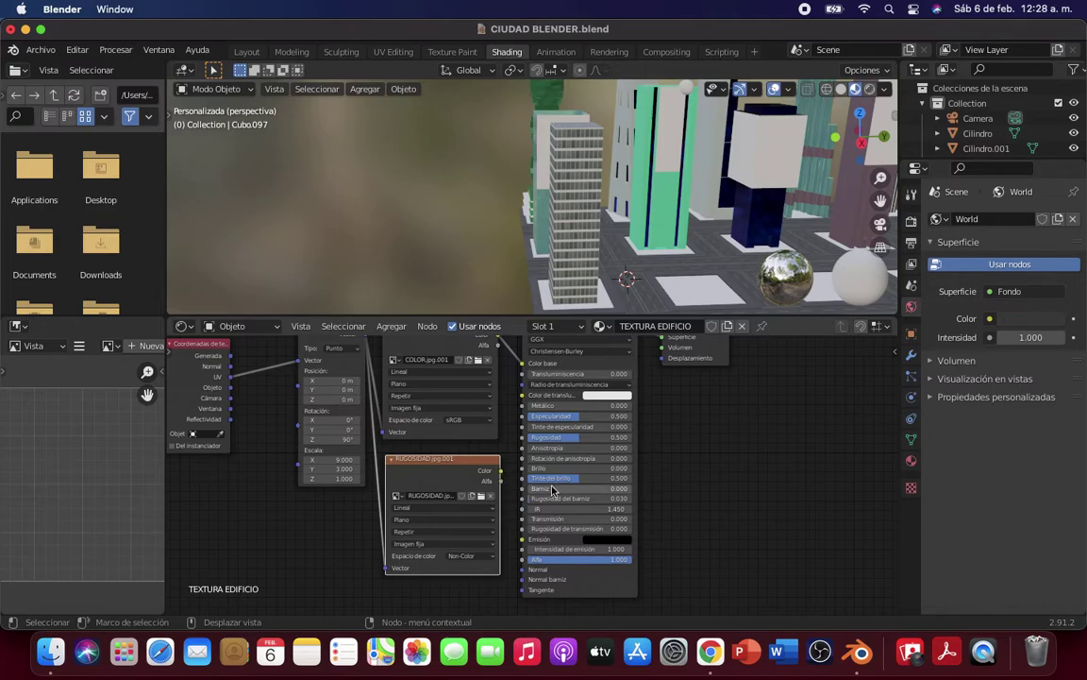
pyautogui.scroll(1, 704, 480)
pyautogui.scroll(1, 717, 462)
pyautogui.scroll(1, 732, 472)
pyautogui.moveTo(733, 501)
pyautogui.mouseDown(button='middle')
pyautogui.moveTo(704, 534)
pyautogui.moveTo(733, 451)
pyautogui.moveTo(730, 420)
pyautogui.mouseUp(button='middle')
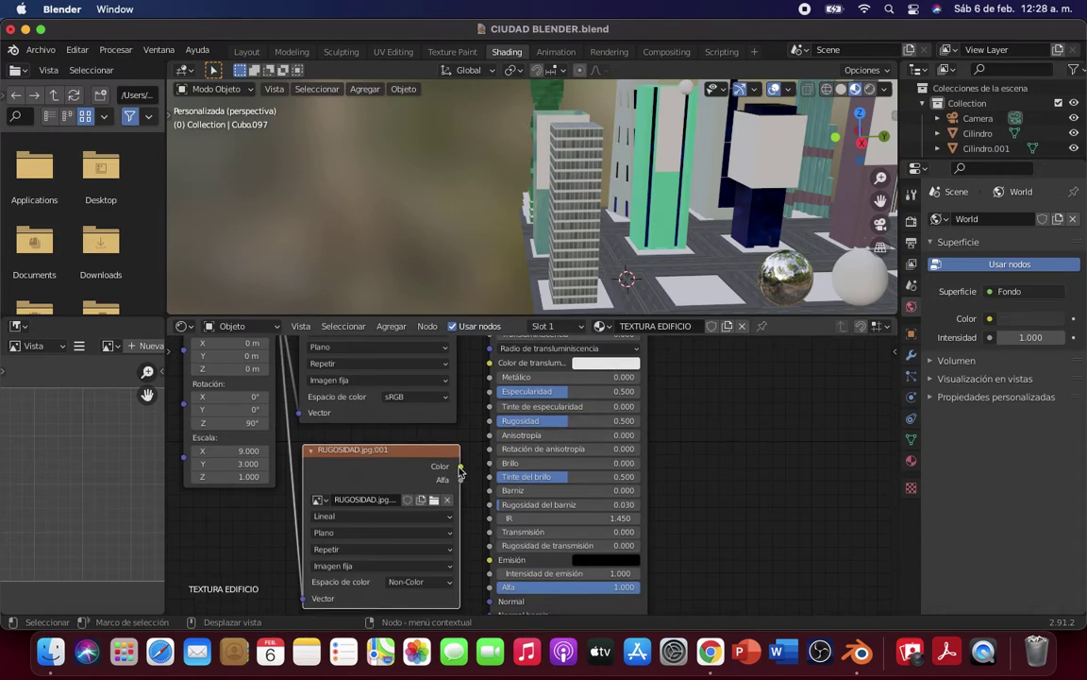
pyautogui.moveTo(461, 466); pyautogui.dragTo(489, 427)
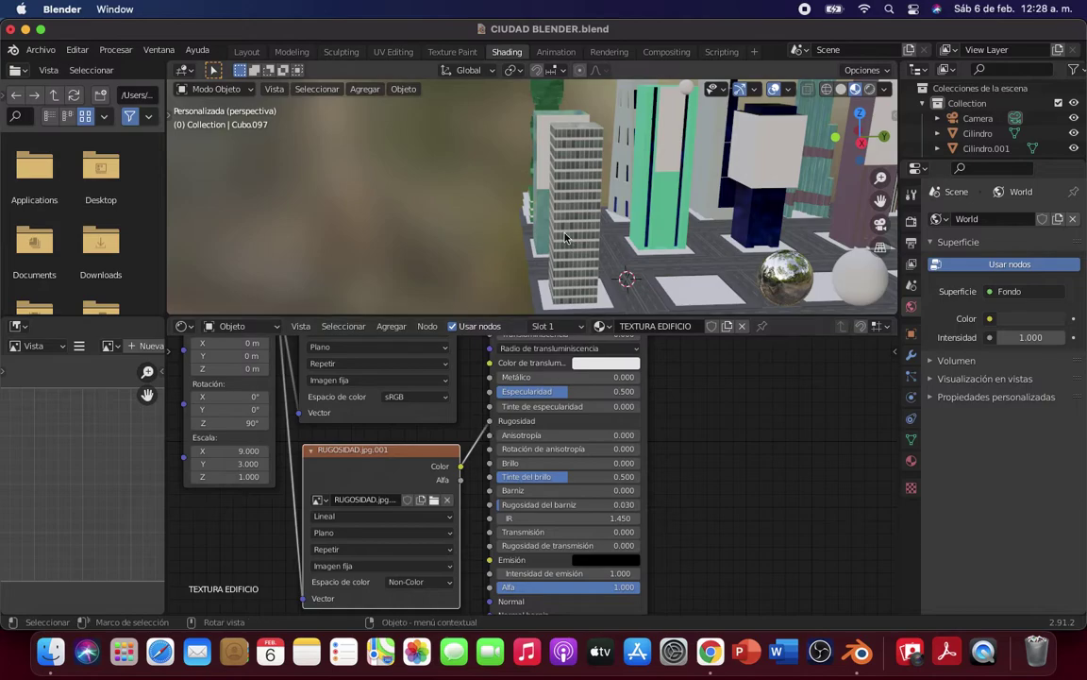
pyautogui.scroll(-3, 735, 488)
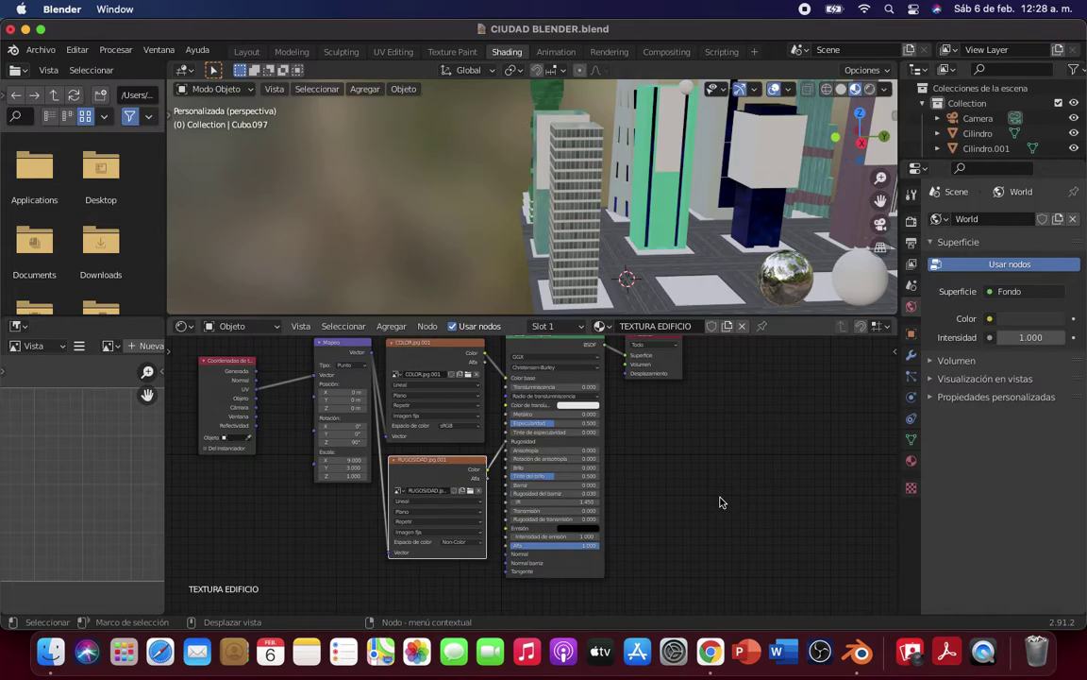
# Step: Add an Image Texture node below RUGOSIDAD and feed it Mapeo's Vector output
pyautogui.click(391, 325)
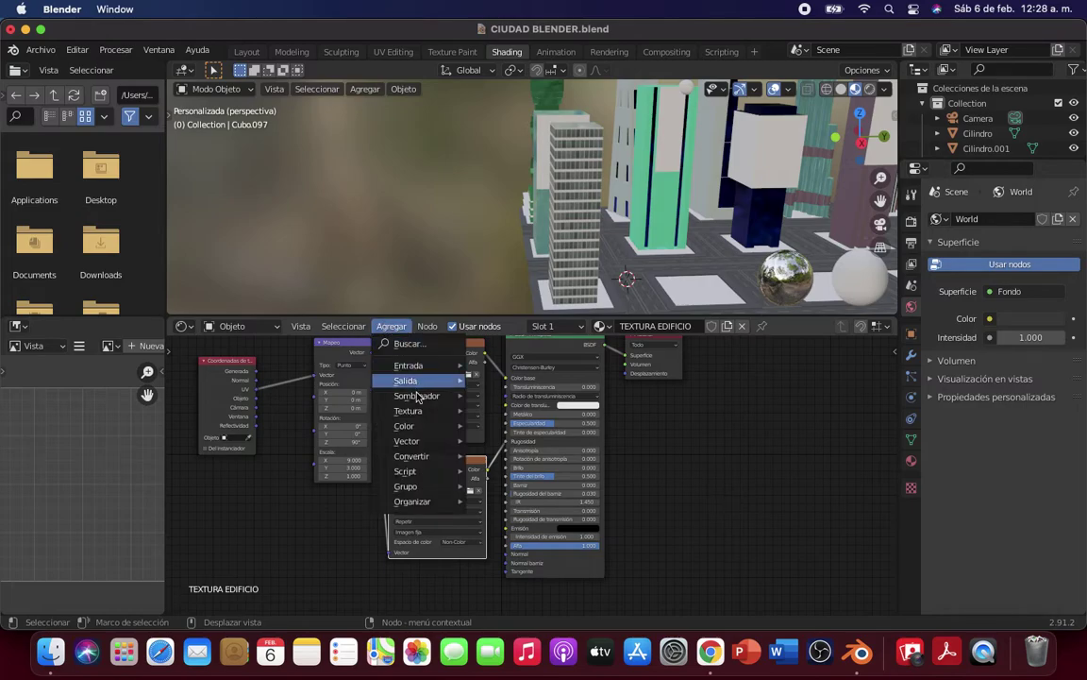
pyautogui.moveTo(409, 410)
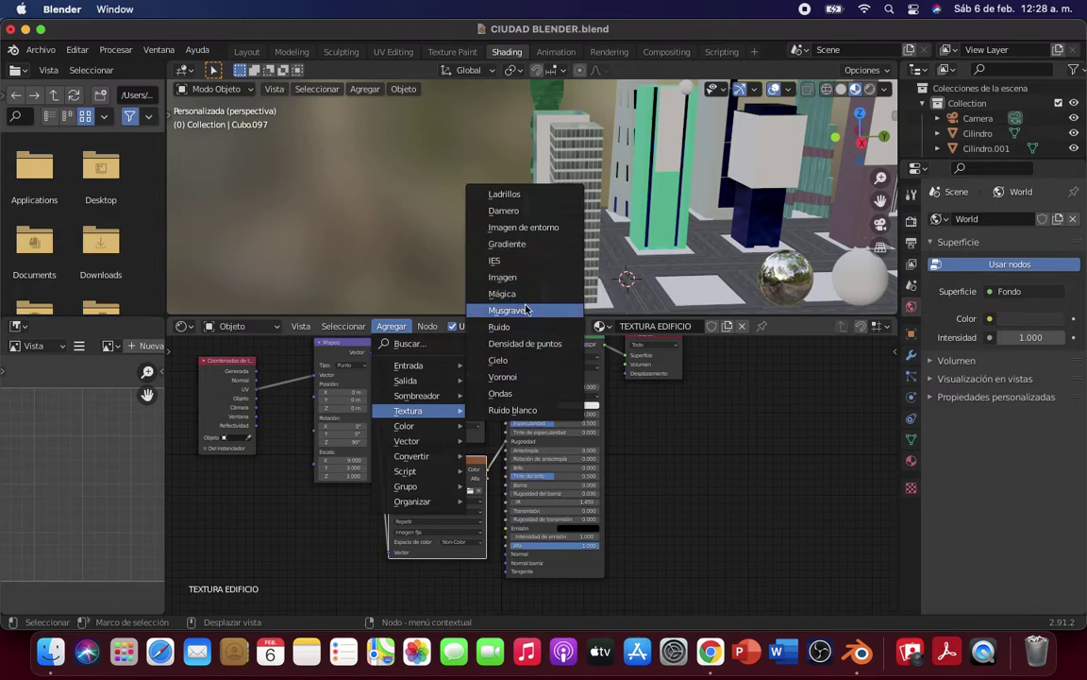
pyautogui.click(525, 278)
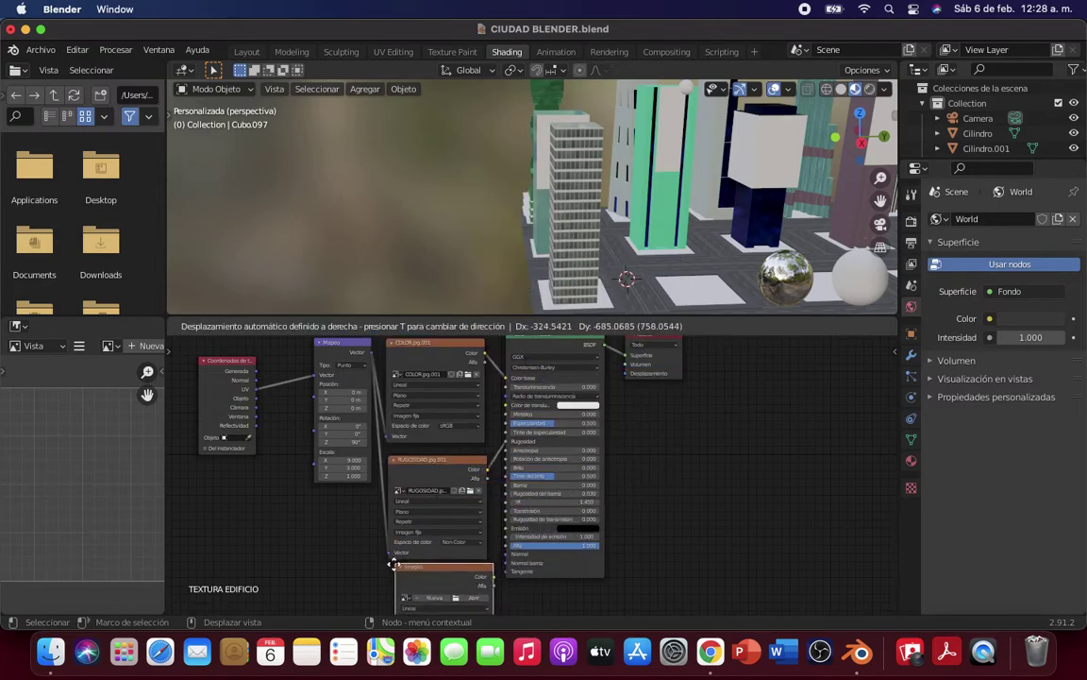
pyautogui.click(394, 566)
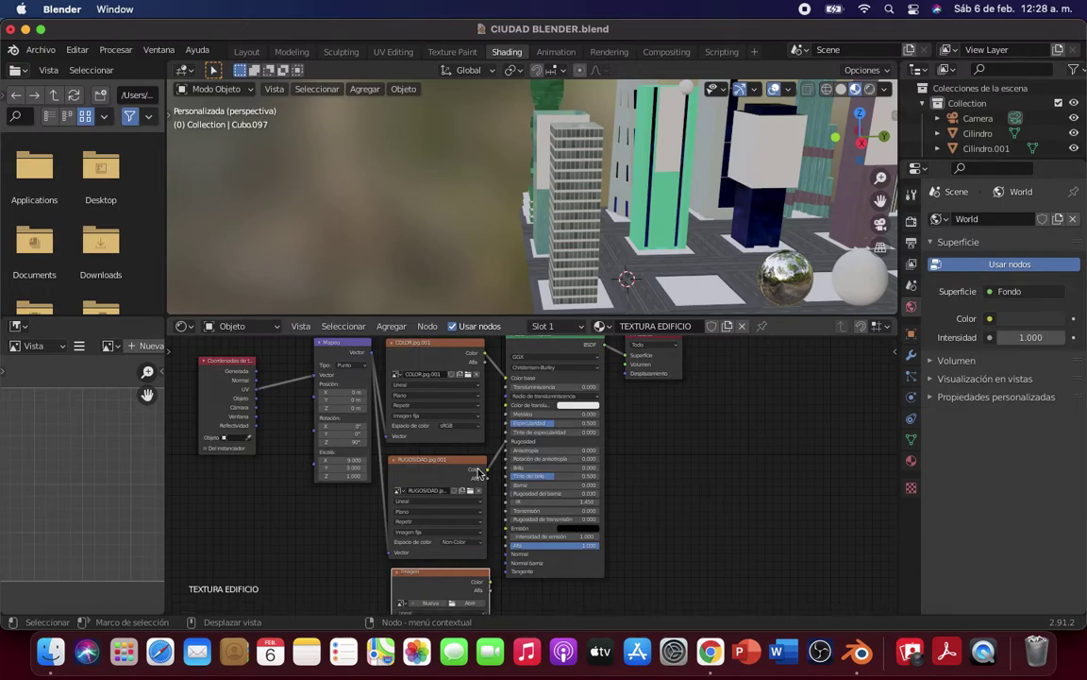
pyautogui.scroll(-1, 444, 473)
pyautogui.moveTo(377, 522)
pyautogui.mouseDown(button='middle')
pyautogui.moveTo(342, 485)
pyautogui.moveTo(340, 495)
pyautogui.mouseUp(button='middle')
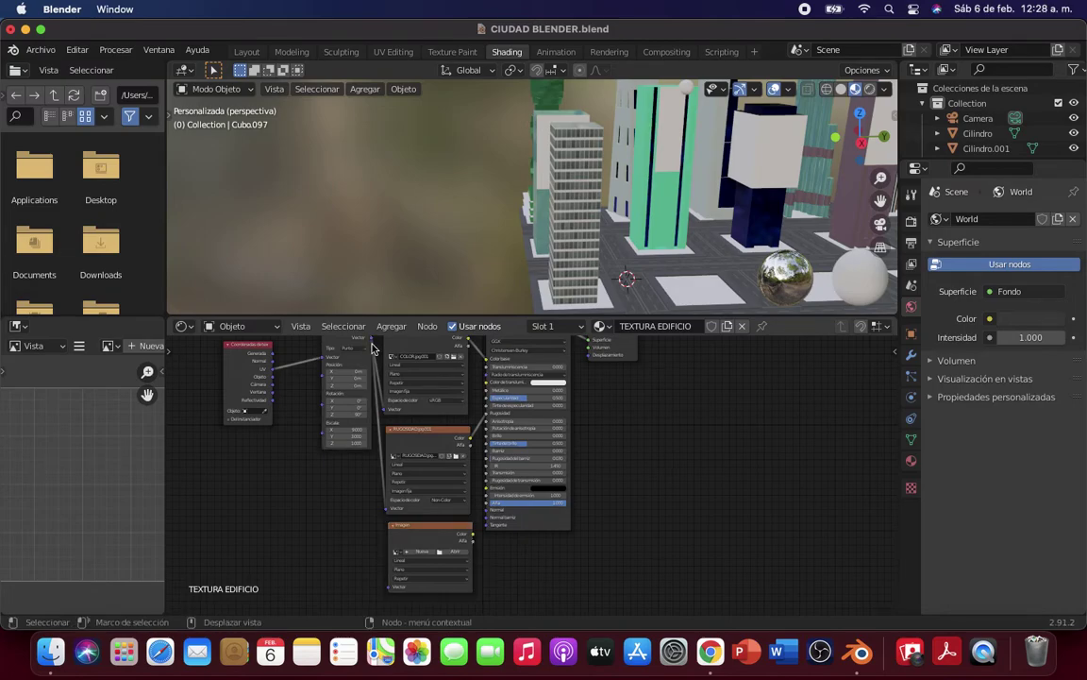
pyautogui.moveTo(372, 341); pyautogui.dragTo(388, 587)
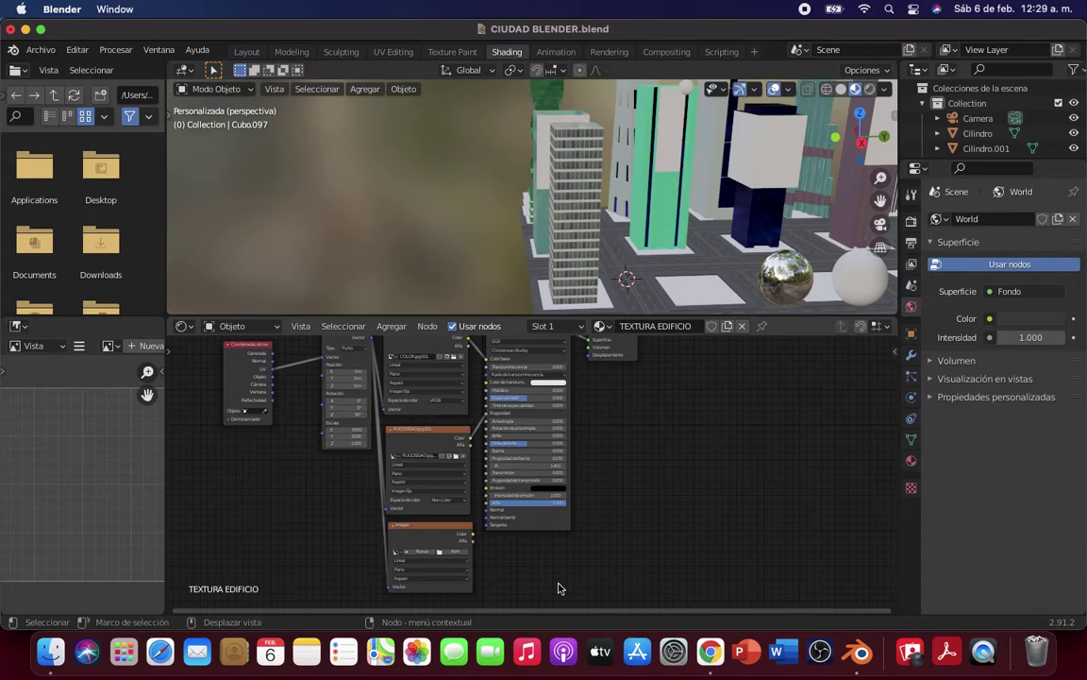
pyautogui.scroll(2, 516, 548)
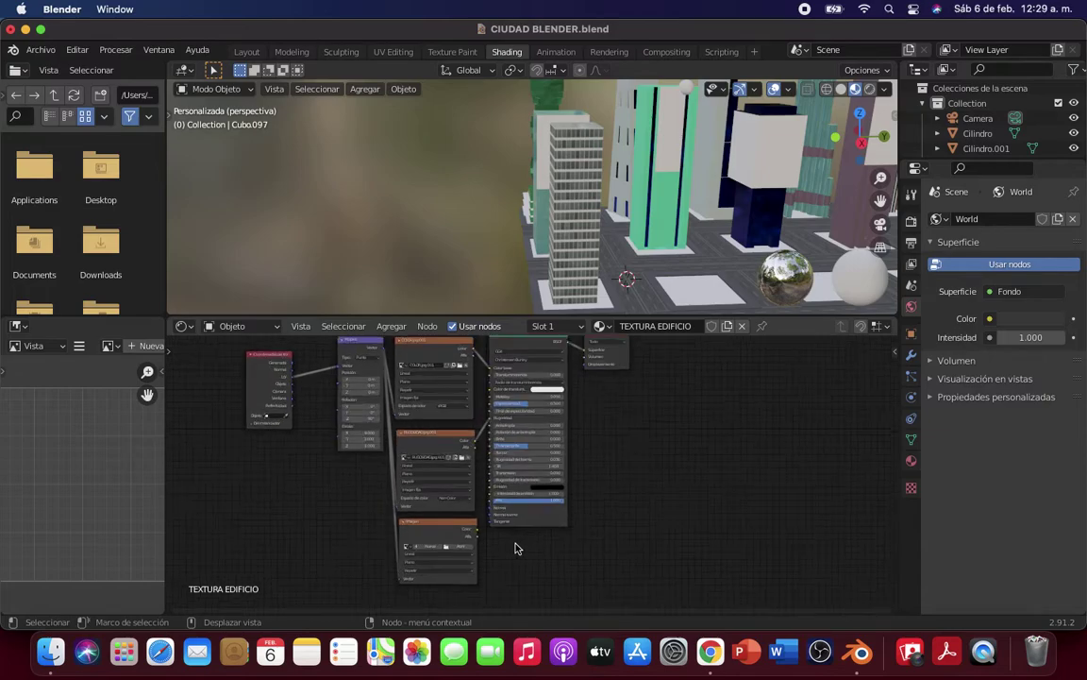
# Step: Browse to Downloads/TEXTURAS BLENDER/EDIFICIO and select NORMAL.jpg for the new texture node
pyautogui.click(449, 454)
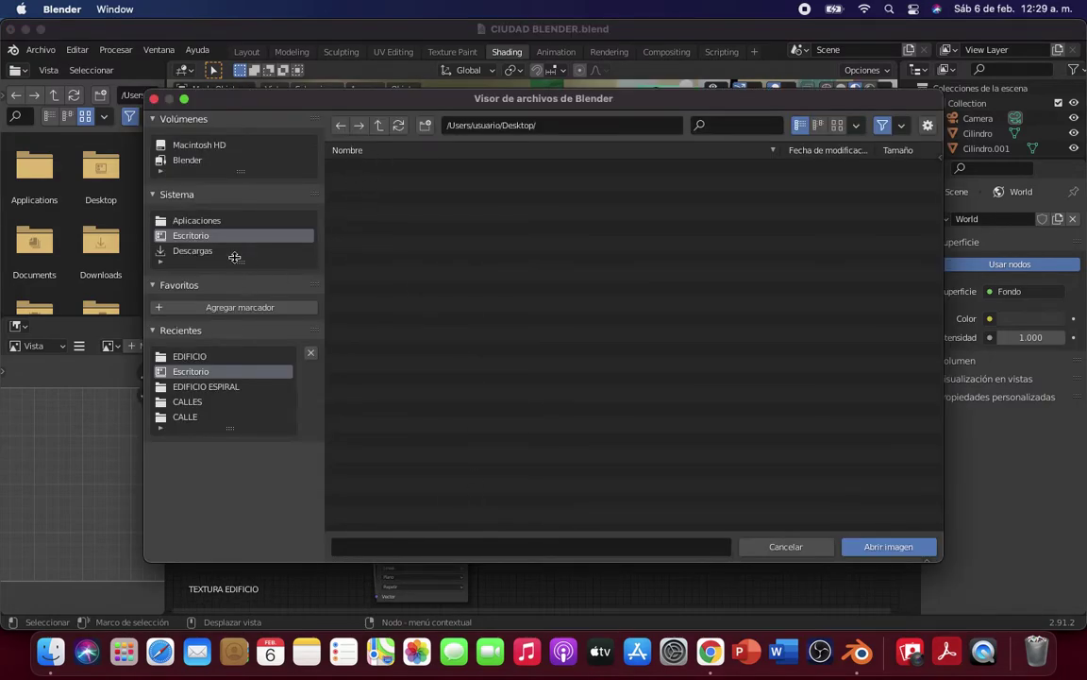
pyautogui.click(200, 249)
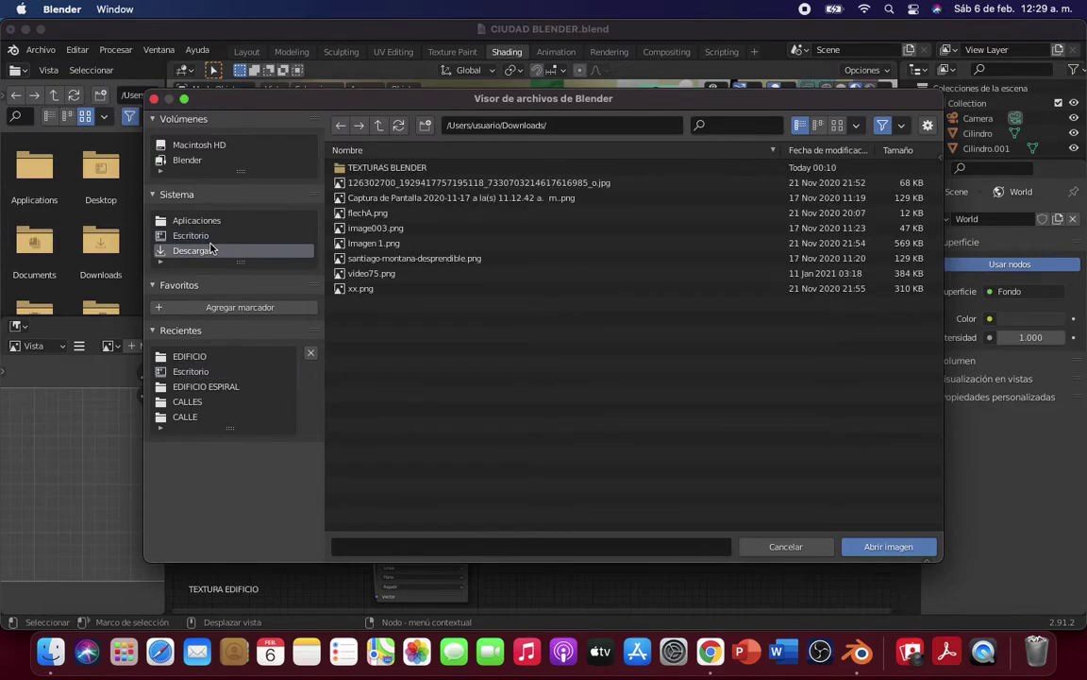
pyautogui.click(395, 168)
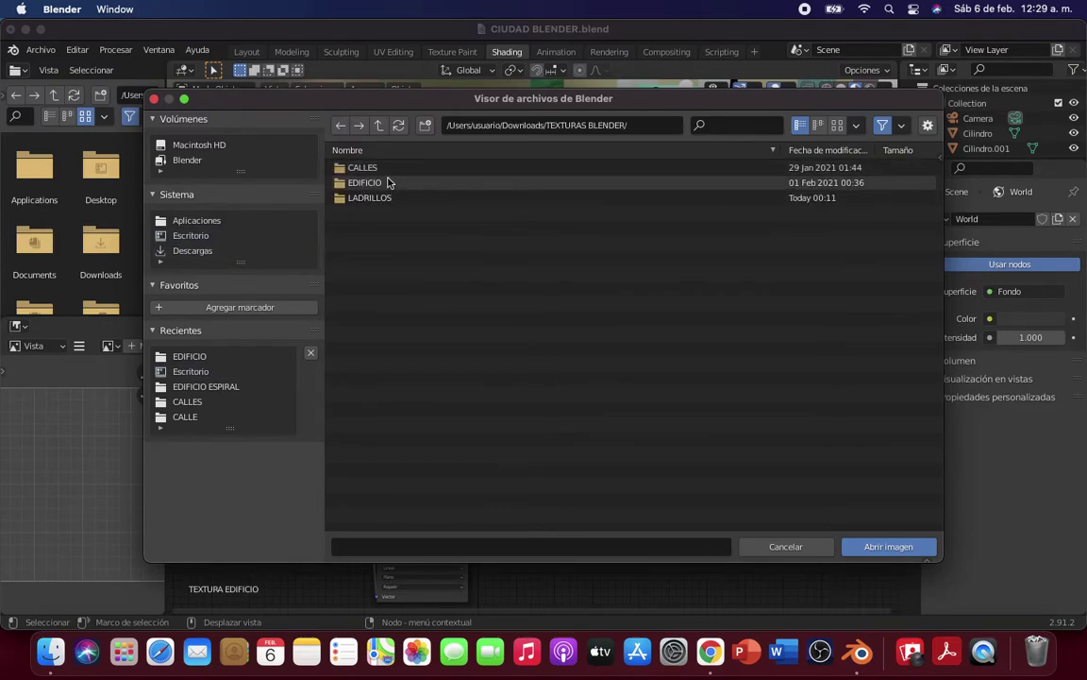
pyautogui.click(387, 182)
pyautogui.click(378, 214)
# Step: Load NORMAL.jpg into the texture node and set its colour space to Non-Color
pyautogui.doubleClick(378, 213)
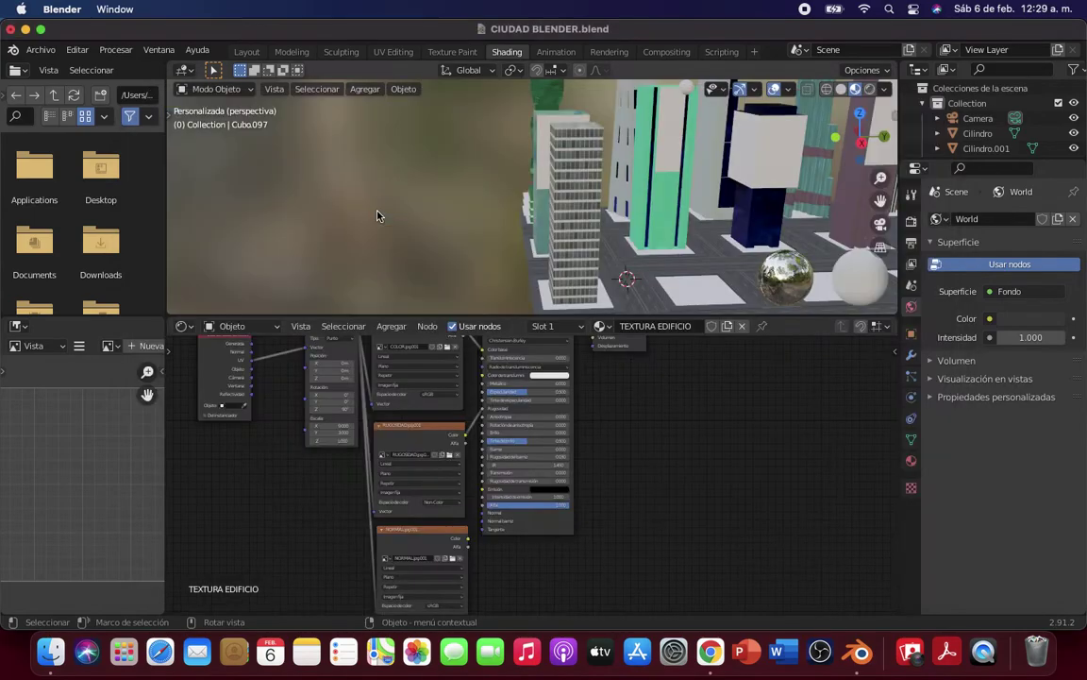
pyautogui.scroll(-5, 494, 508)
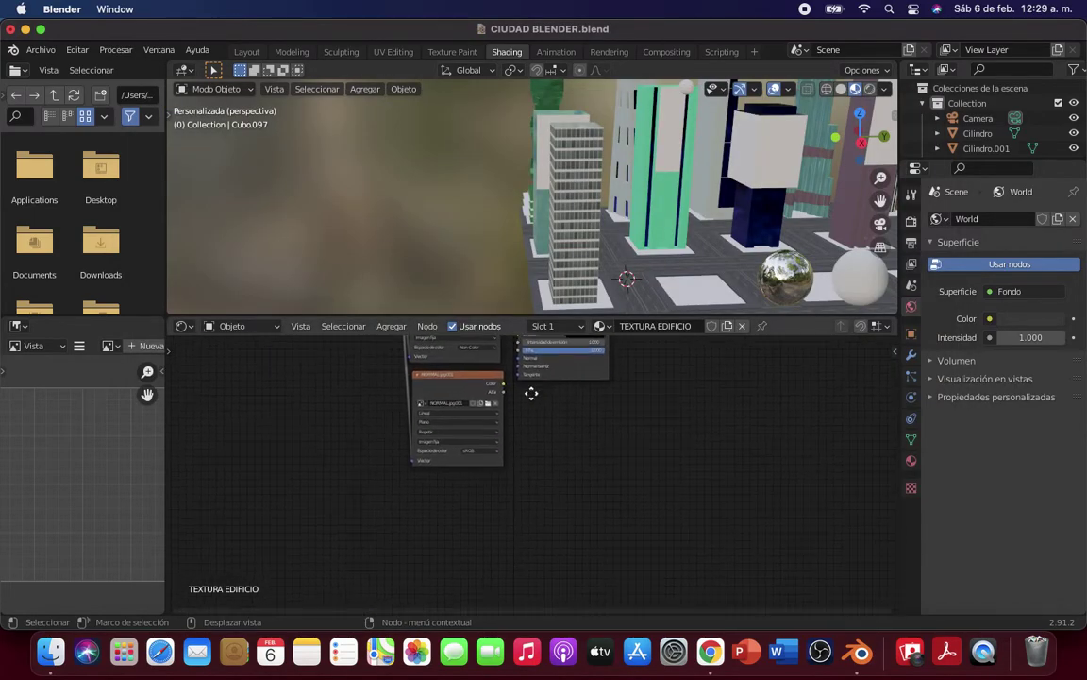
pyautogui.click(456, 442)
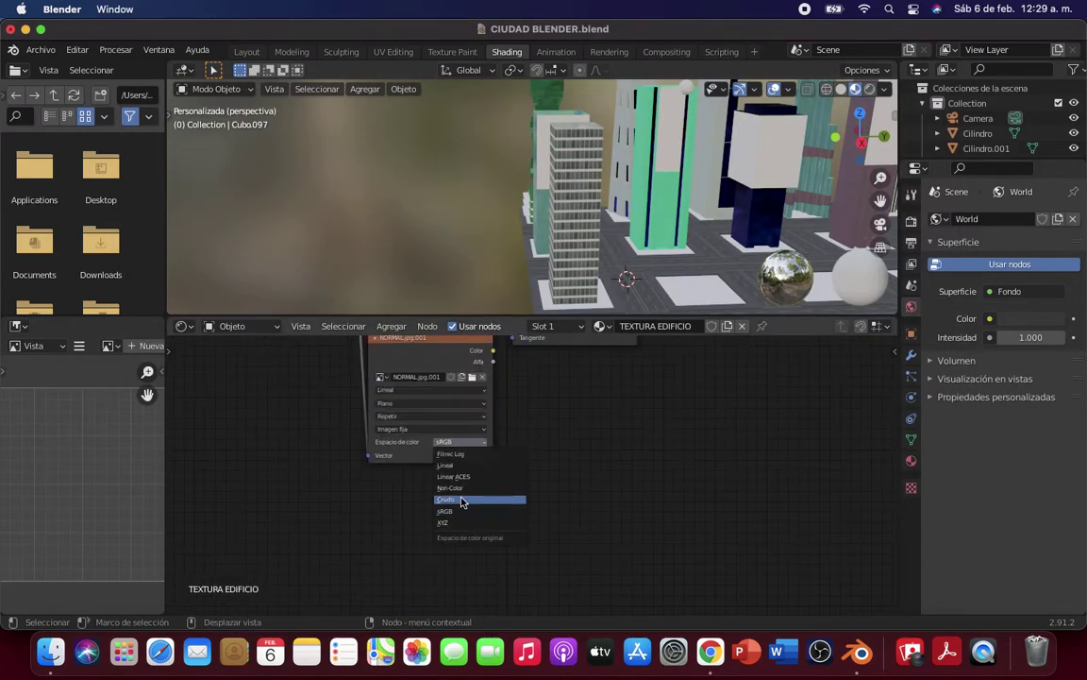
pyautogui.click(457, 487)
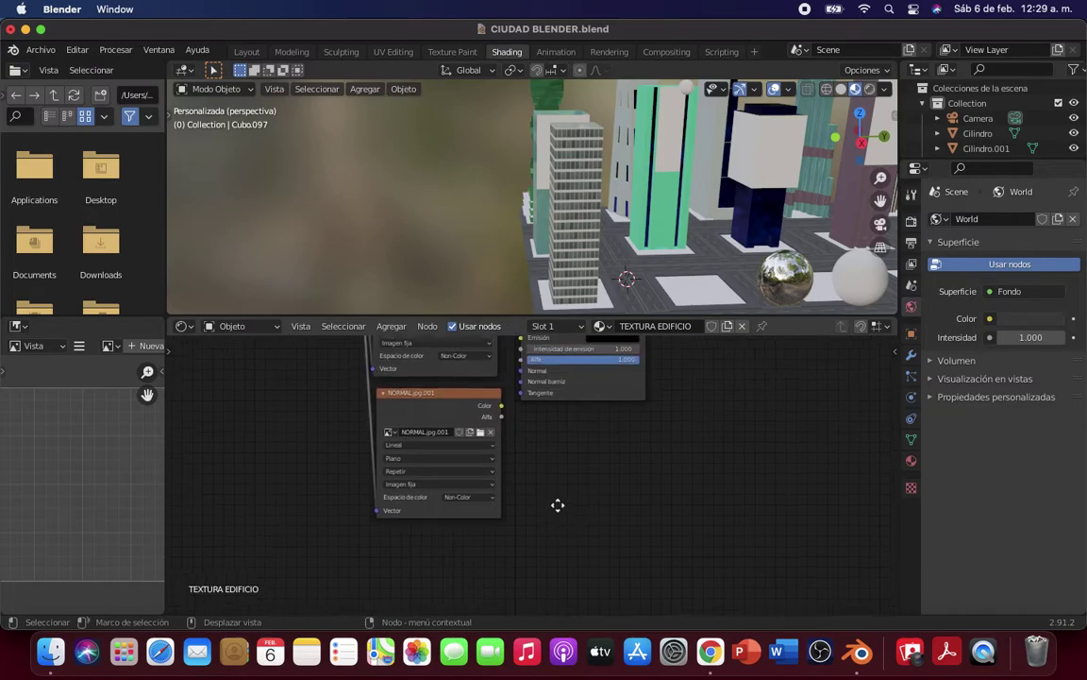
# Step: Wire NORMAL.jpg.001's Color output into the Principled BSDF Normal input
pyautogui.scroll(5, 574, 504)
pyautogui.scroll(1, 566, 547)
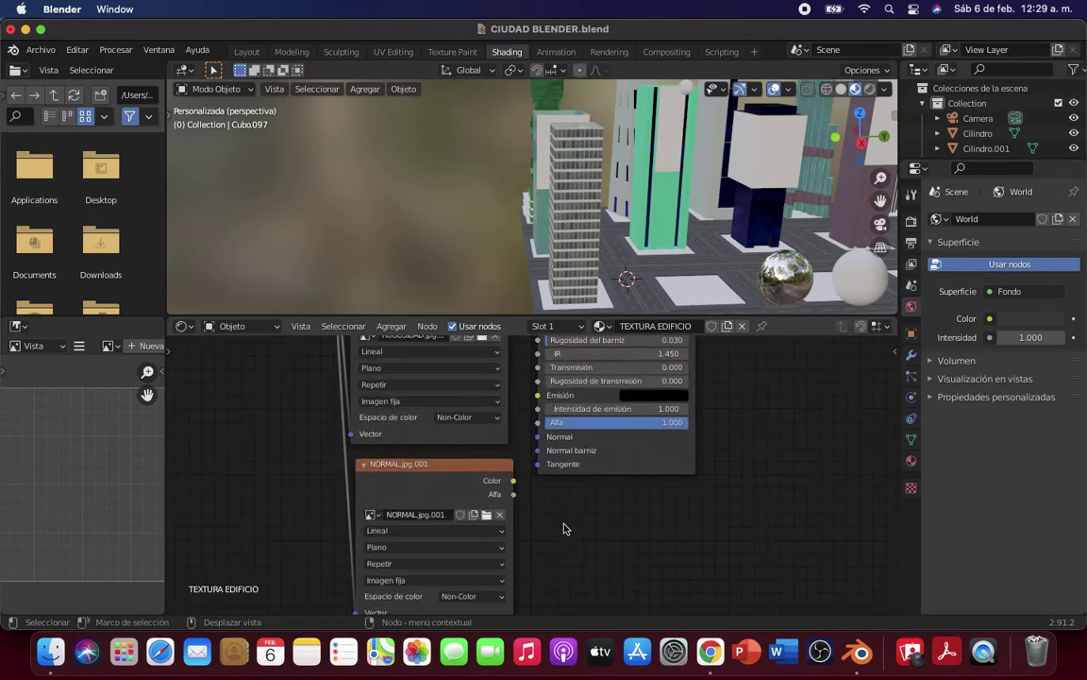
pyautogui.scroll(-2, 563, 527)
pyautogui.scroll(-2, 537, 471)
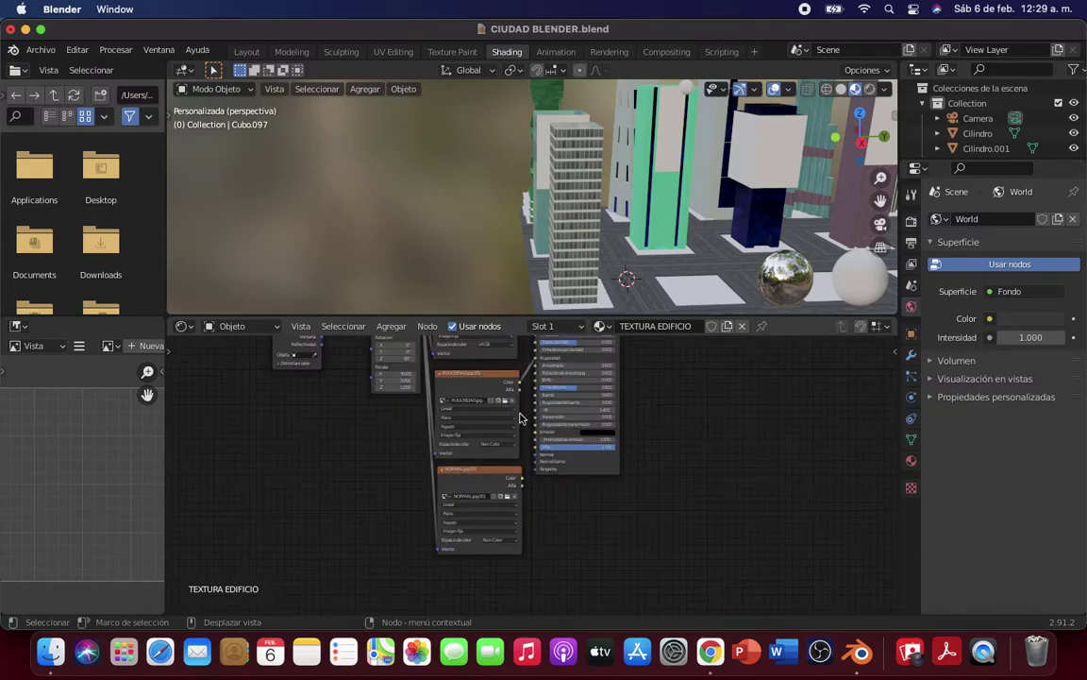
pyautogui.moveTo(529, 467)
pyautogui.mouseDown(button='middle')
pyautogui.moveTo(549, 566)
pyautogui.moveTo(540, 501)
pyautogui.mouseUp(button='middle')
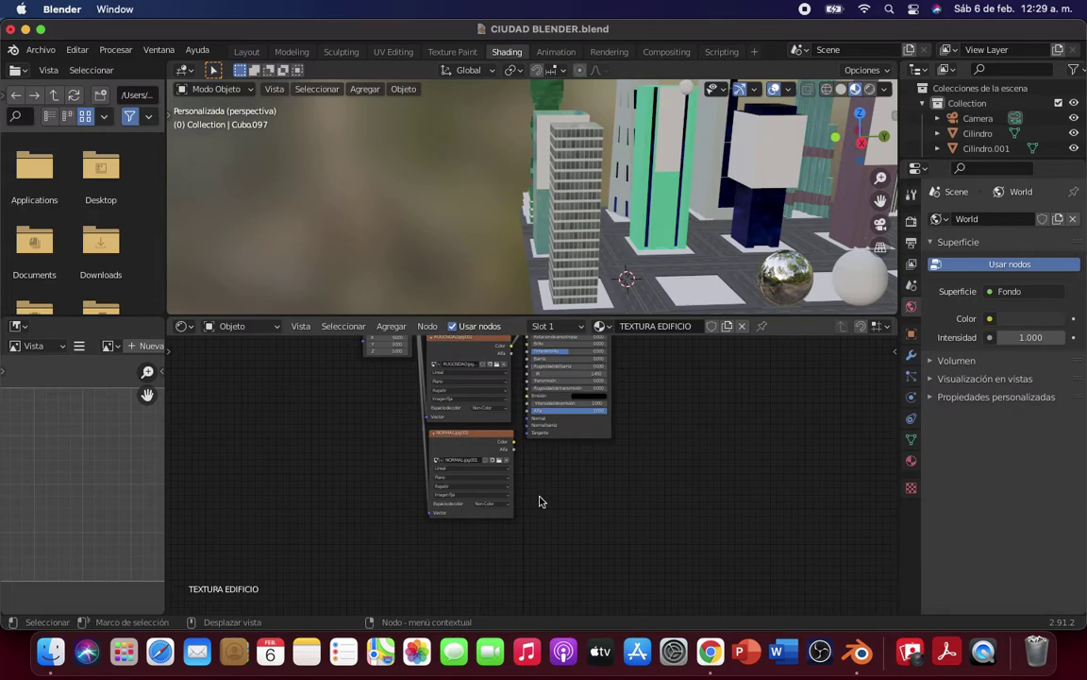
pyautogui.scroll(2, 551, 477)
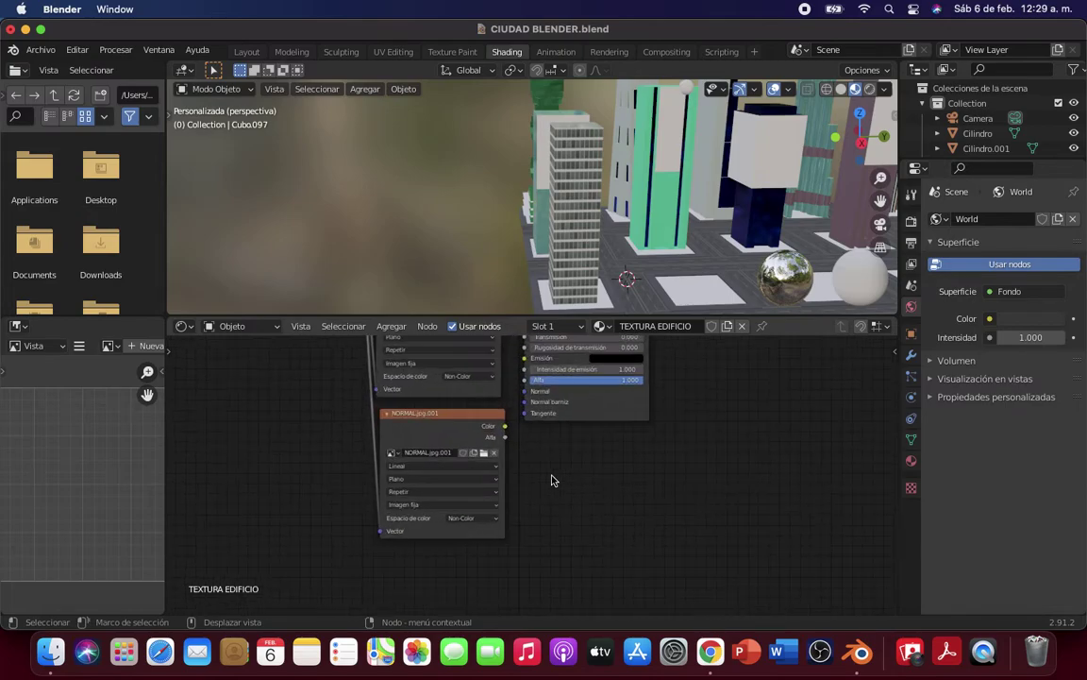
pyautogui.scroll(1, 551, 463)
pyautogui.scroll(1, 550, 467)
pyautogui.scroll(1, 538, 486)
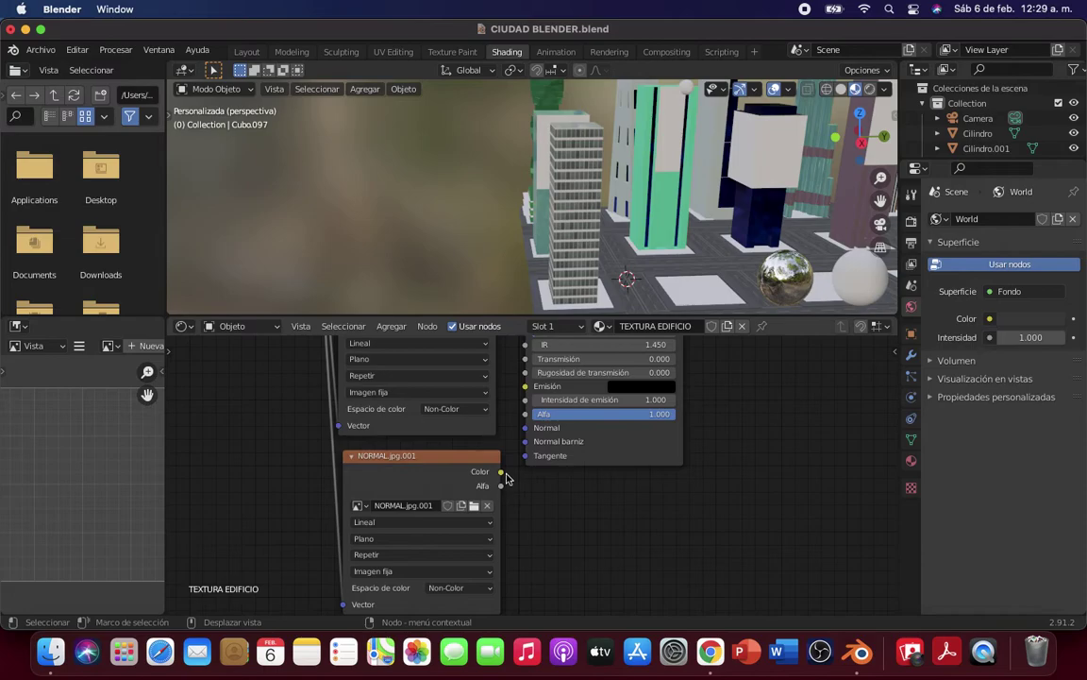
pyautogui.moveTo(501, 472); pyautogui.dragTo(525, 427)
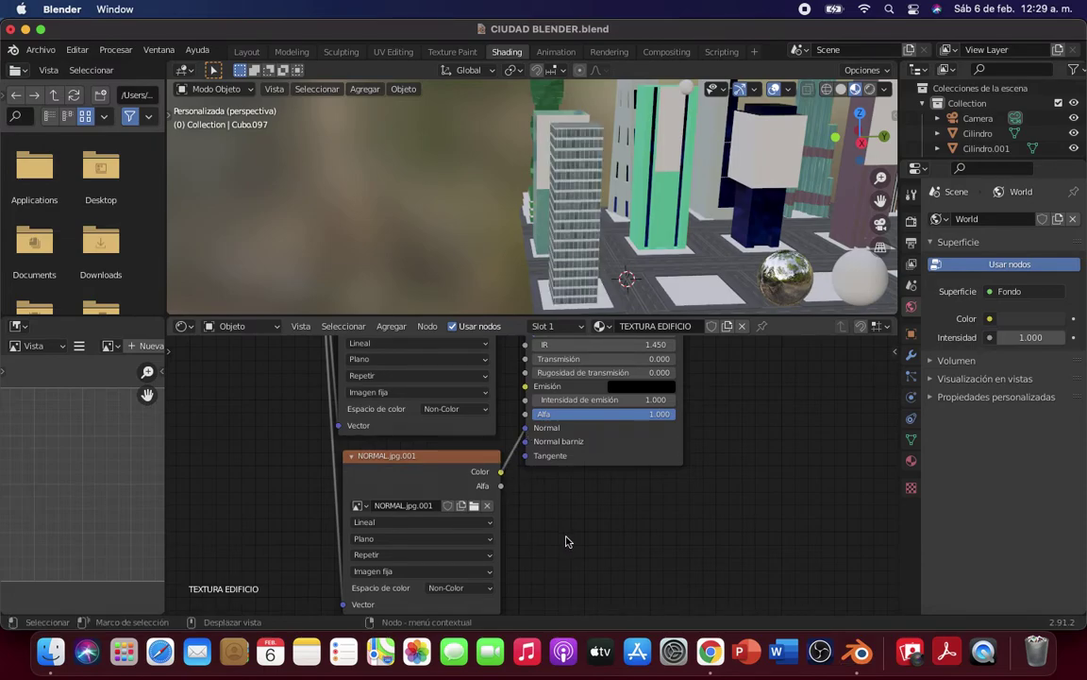
# Step: Shift the Principled BSDF right and drop a Normal node, found by searching 'norm', onto the normal-map link
pyautogui.click(529, 461)
pyautogui.moveTo(595, 455); pyautogui.dragTo(725, 455)
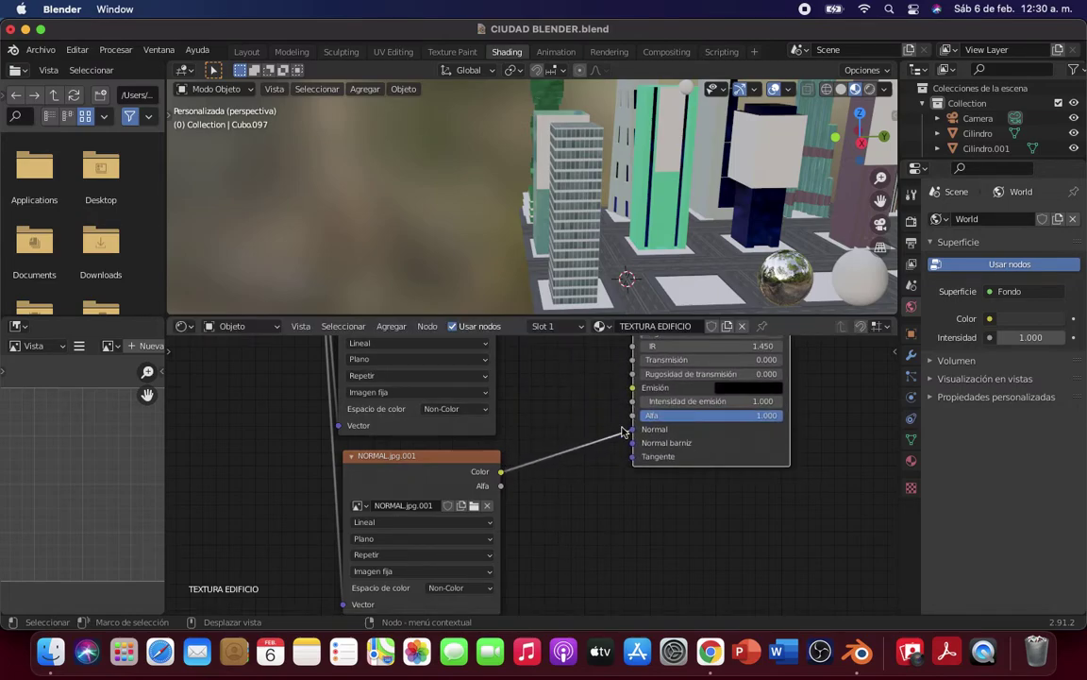
pyautogui.click(406, 330)
pyautogui.click(408, 343)
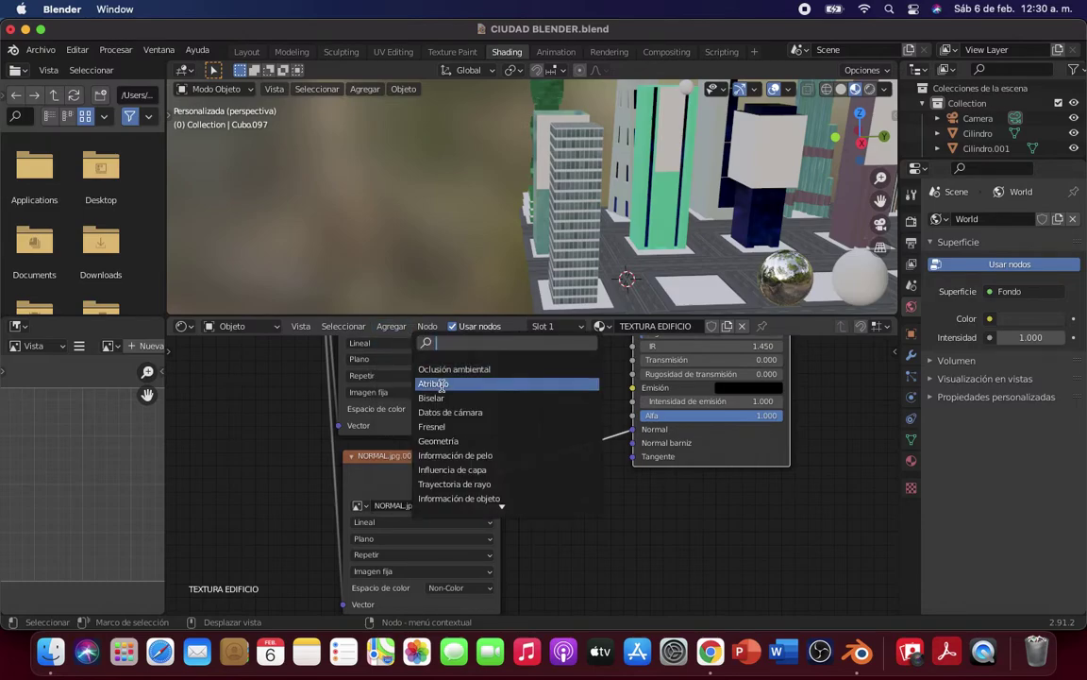
pyautogui.write('norm')
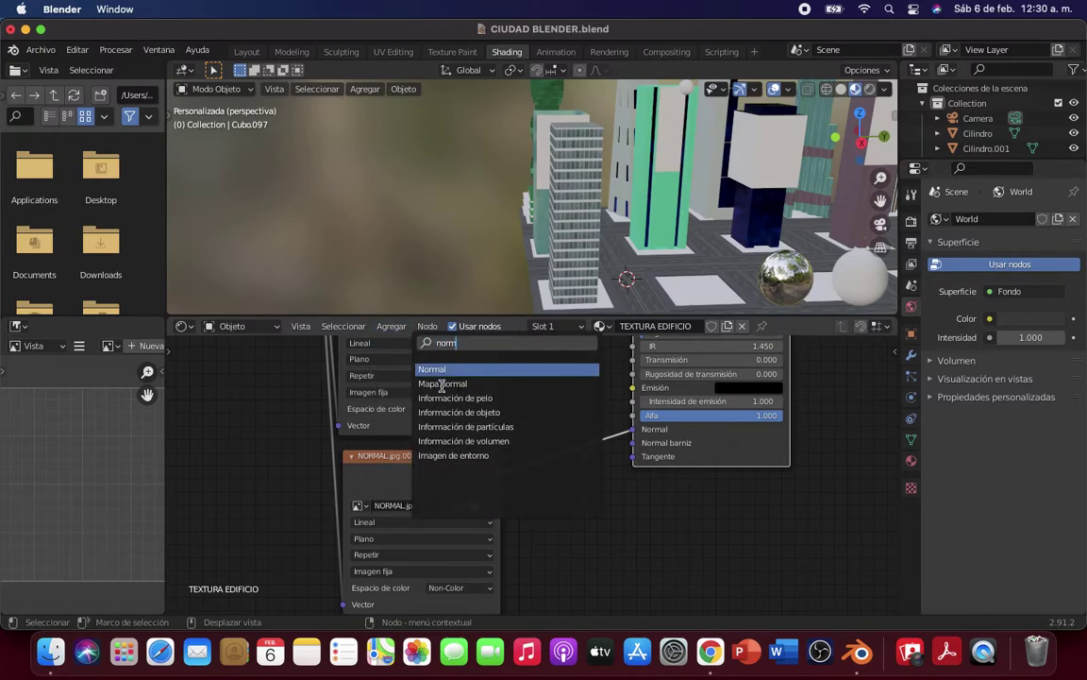
pyautogui.press('Return')
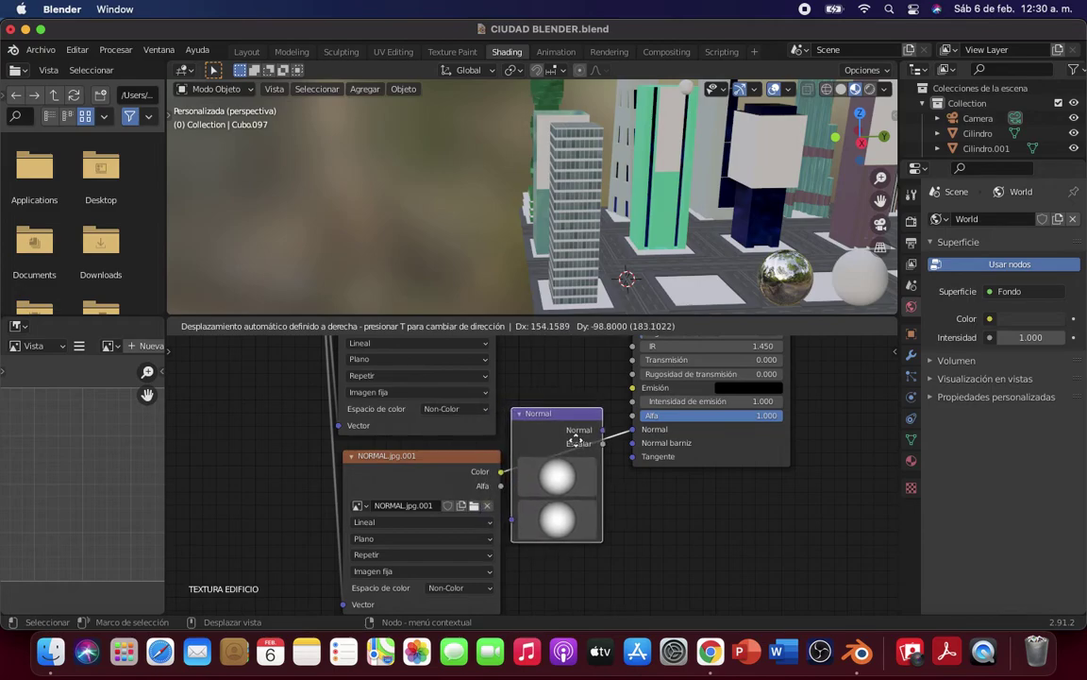
pyautogui.click(583, 444)
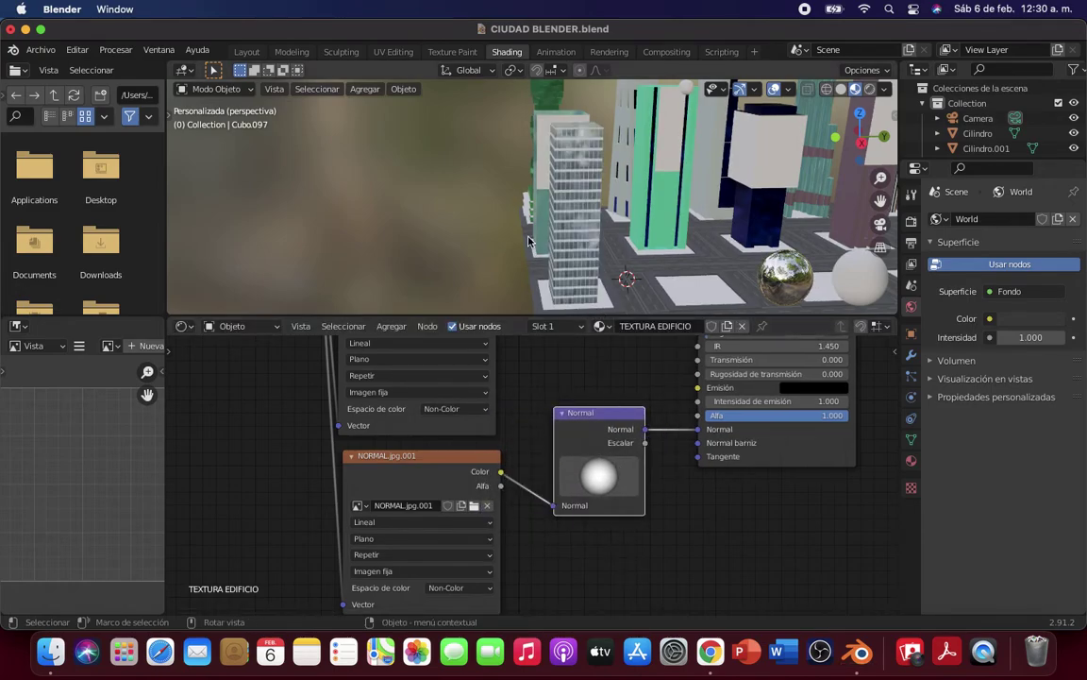
# Step: Zoom and orbit the viewport to inspect the city buildings' shading
pyautogui.scroll(1, 598, 240)
pyautogui.scroll(1, 598, 240)
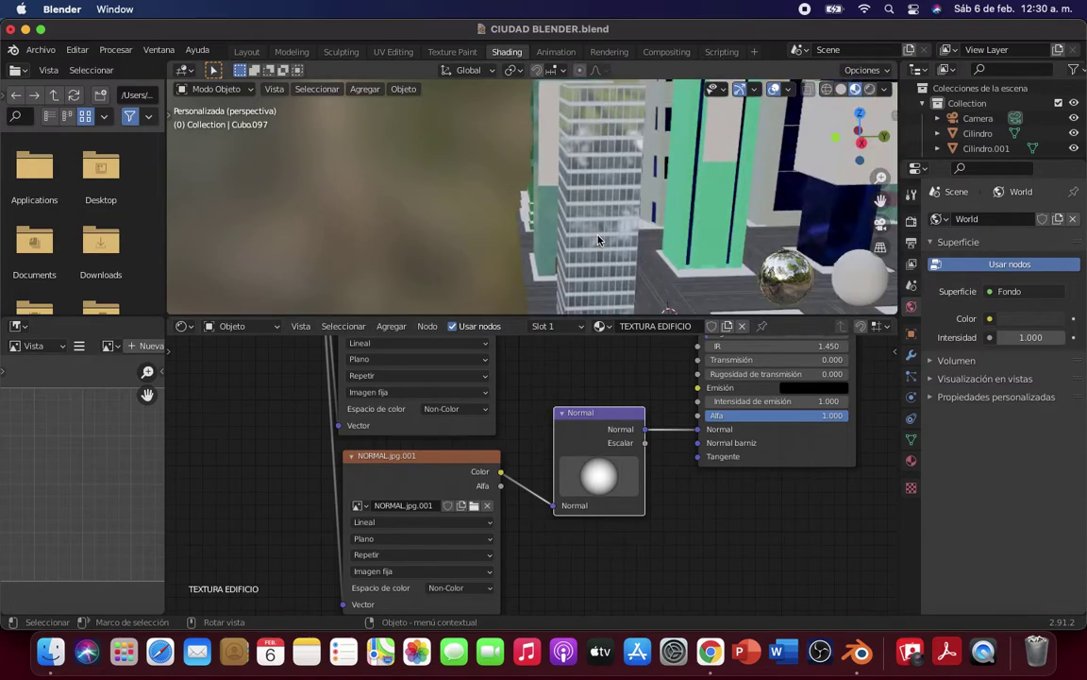
pyautogui.scroll(2, 597, 240)
pyautogui.scroll(-1, 597, 240)
pyautogui.scroll(-1, 623, 243)
pyautogui.scroll(-1, 632, 245)
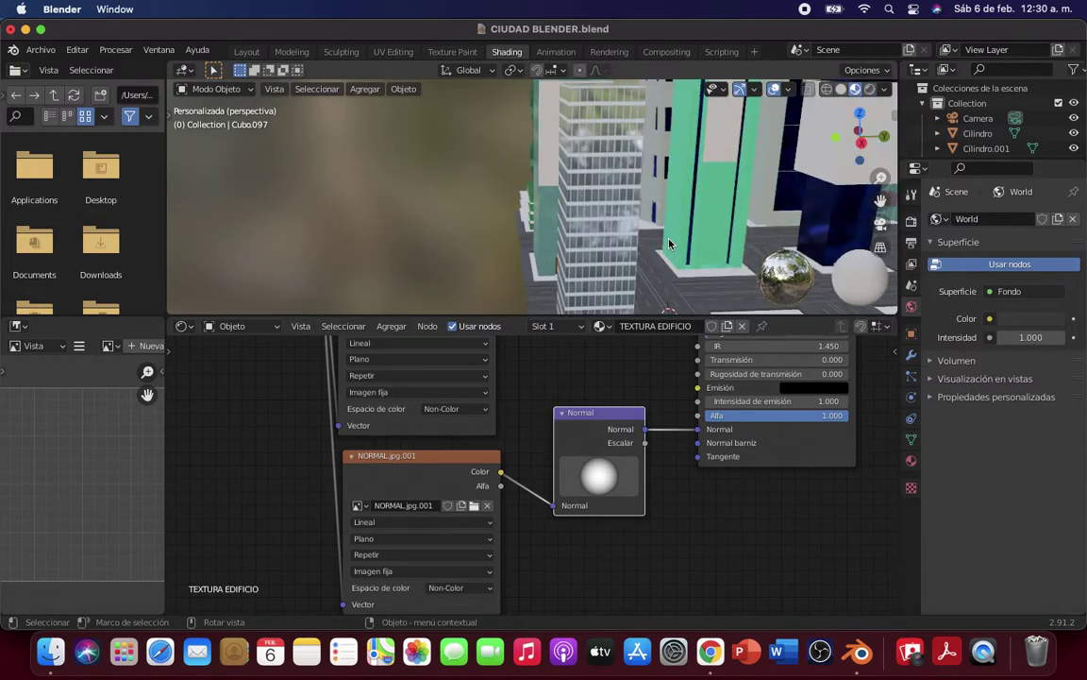
pyautogui.scroll(-1, 642, 247)
pyautogui.moveTo(643, 246)
pyautogui.mouseDown(button='middle')
pyautogui.moveTo(413, 222)
pyautogui.moveTo(455, 217)
pyautogui.moveTo(481, 250)
pyautogui.mouseUp(button='middle')
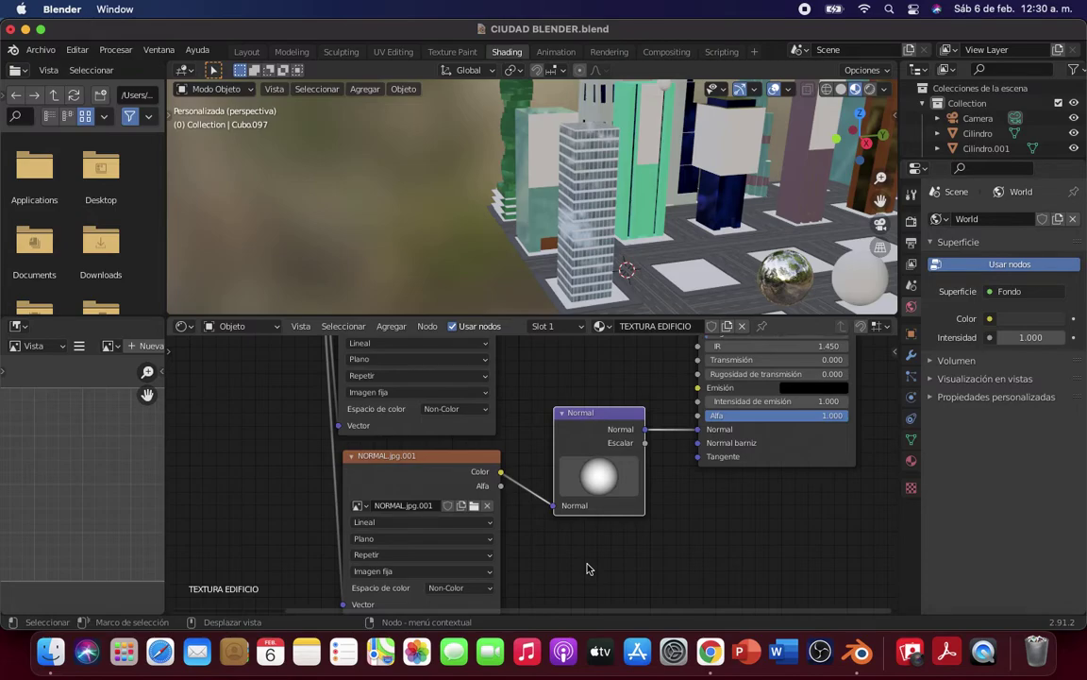
# Step: Insert a tangent-space Mapa normal node (strength 1.000) between NORMAL.jpg.001 and the Normal node
pyautogui.moveTo(600, 385); pyautogui.dragTo(584, 410, button='middle')
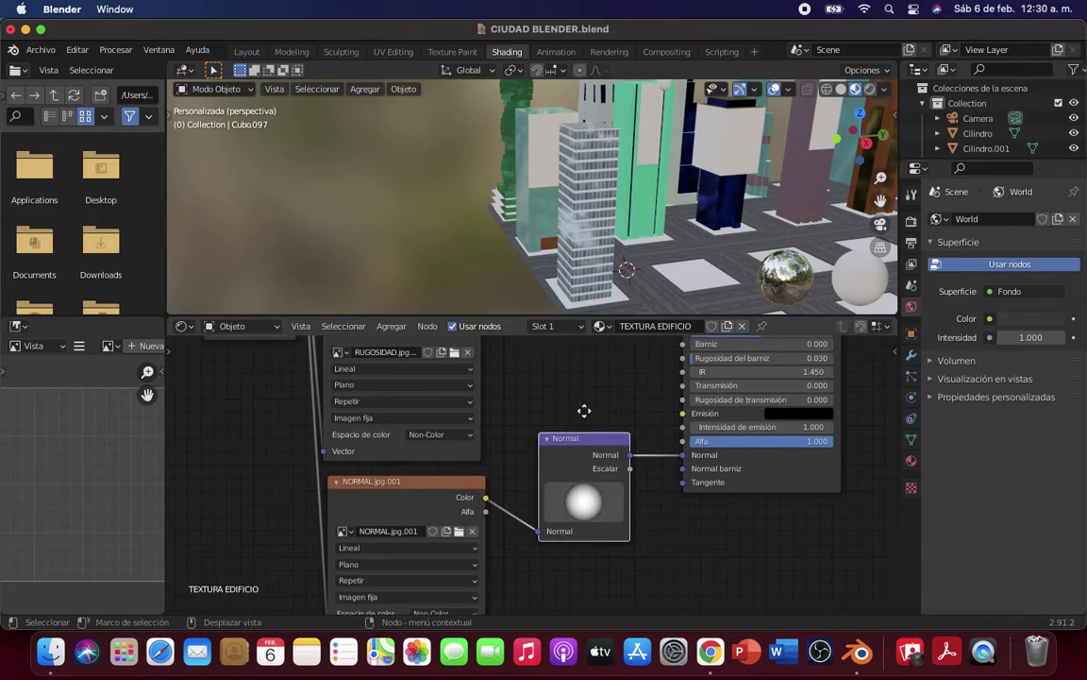
pyautogui.moveTo(532, 242); pyautogui.dragTo(483, 239, button='middle')
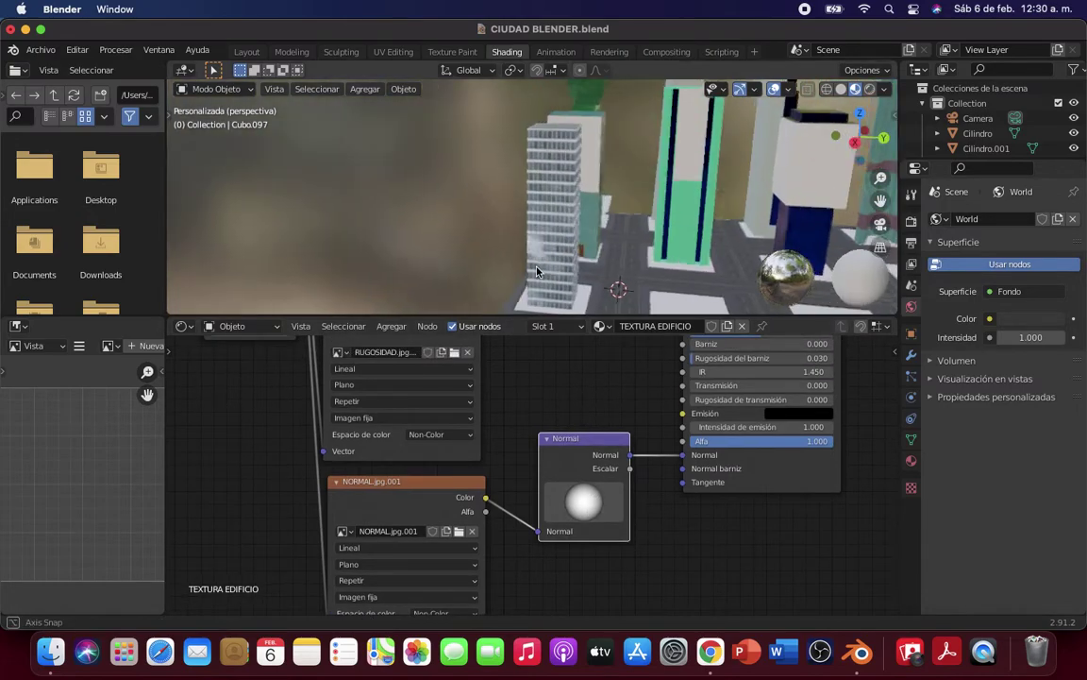
pyautogui.click(569, 445)
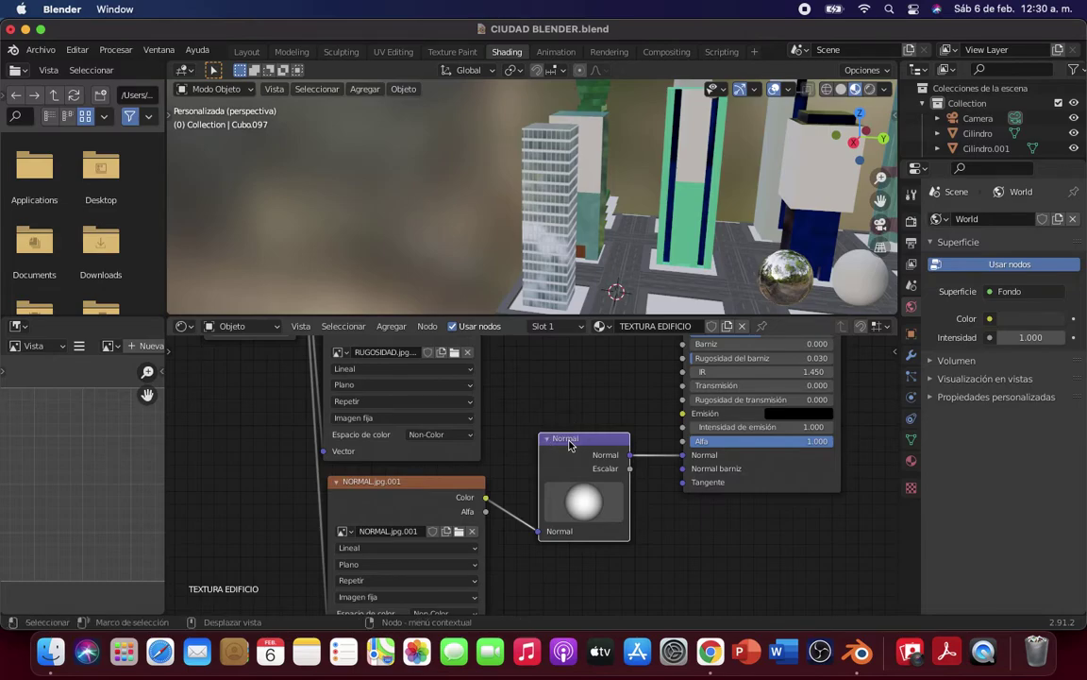
pyautogui.click(412, 330)
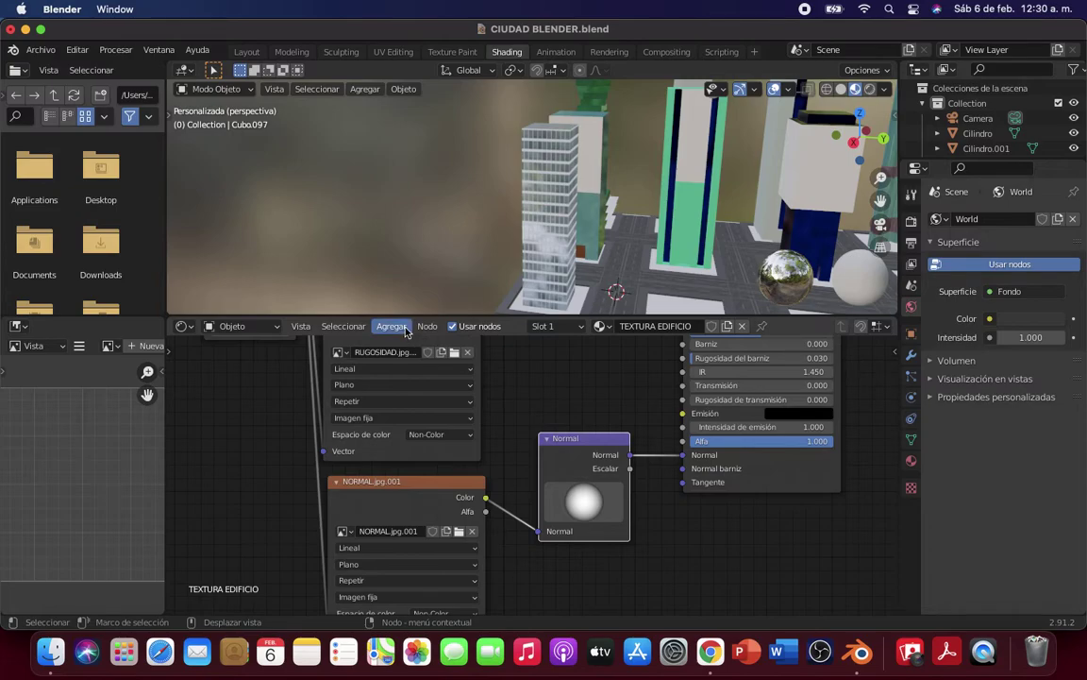
pyautogui.write('ma')
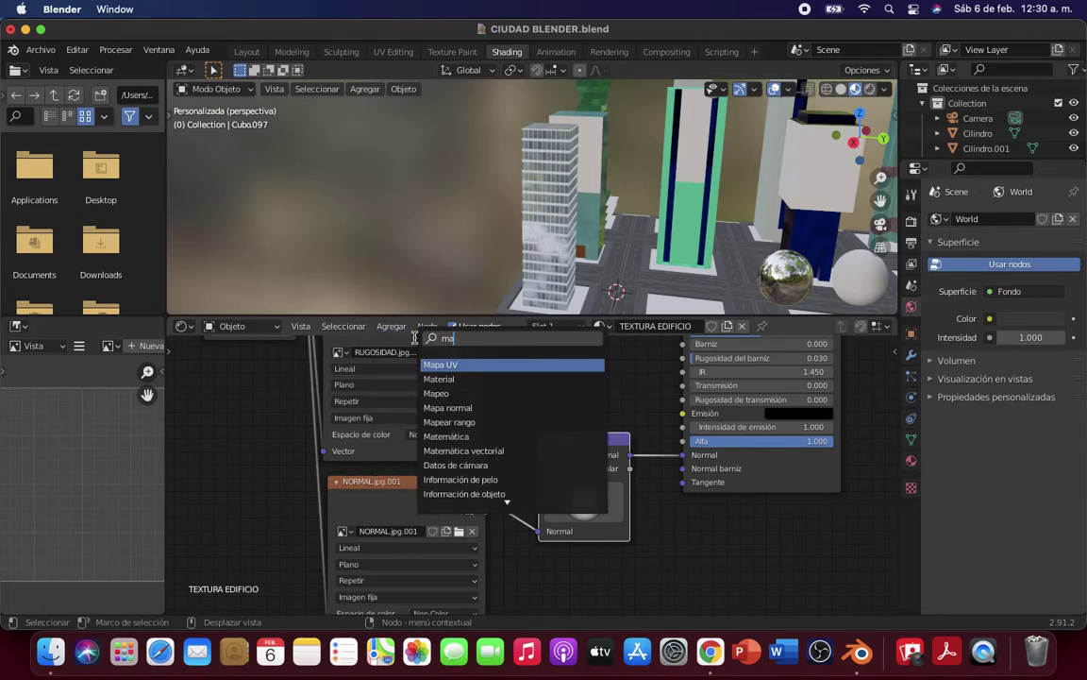
pyautogui.write('pa')
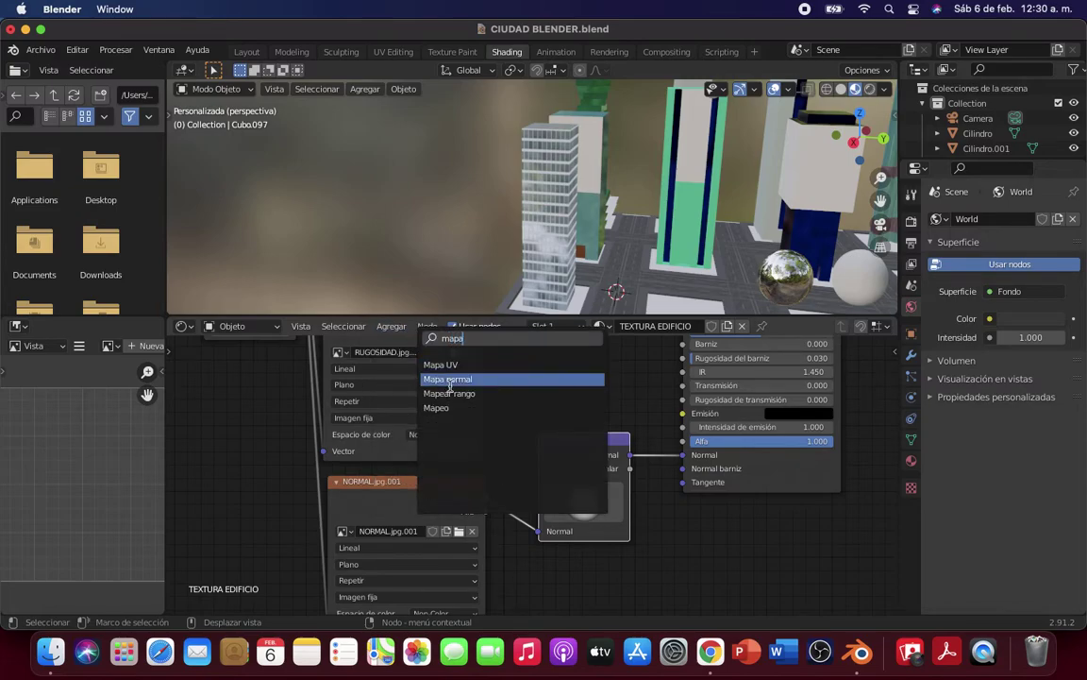
pyautogui.click(447, 379)
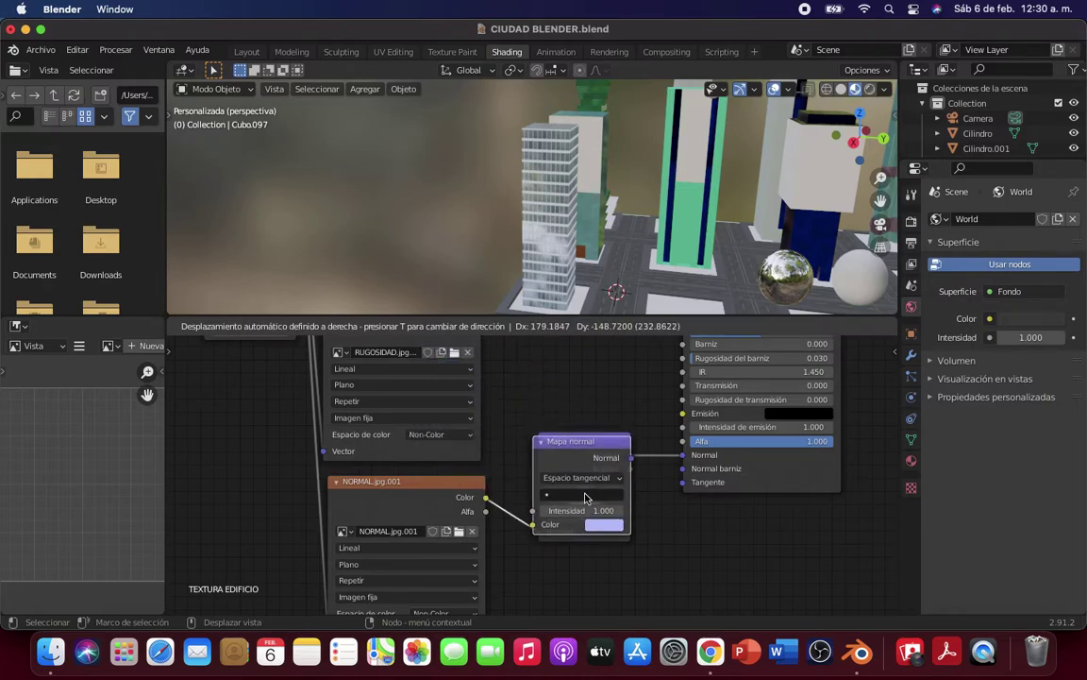
pyautogui.click(590, 491)
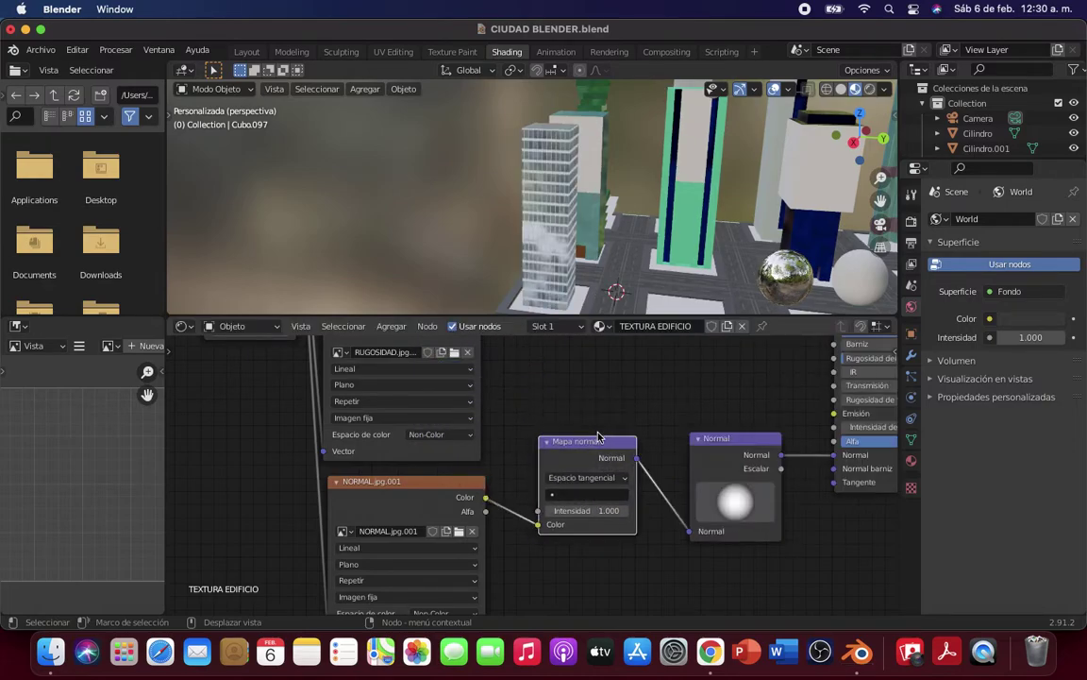
pyautogui.rightClick(728, 492)
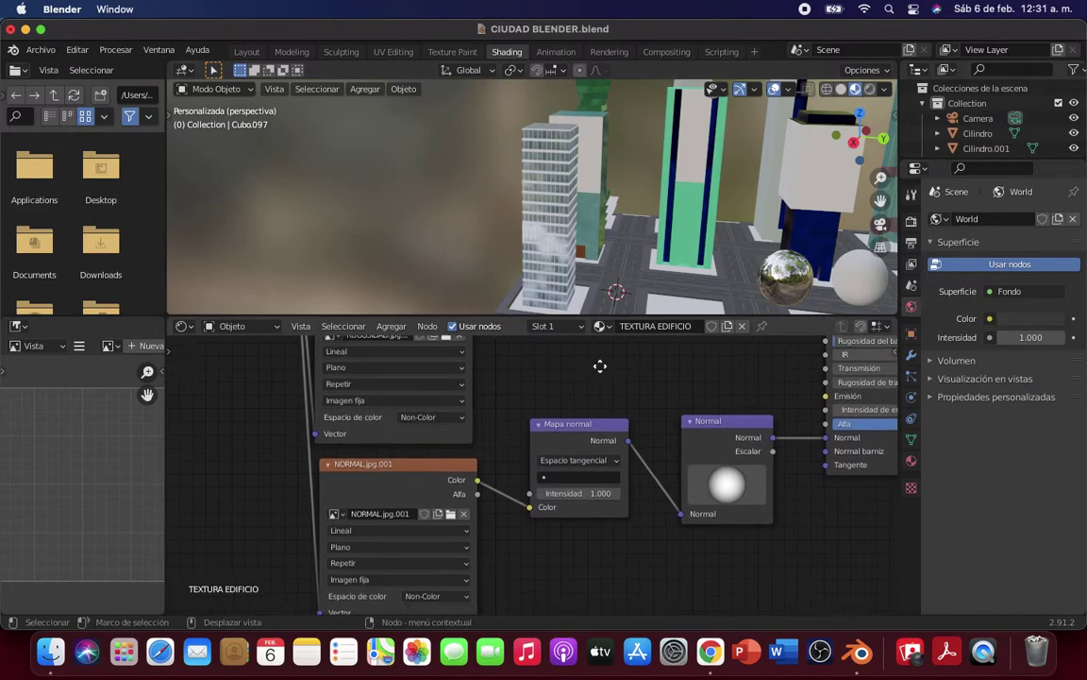
pyautogui.moveTo(599, 366)
pyautogui.mouseDown(button='middle')
pyautogui.moveTo(651, 565)
pyautogui.moveTo(730, 520)
pyautogui.mouseUp(button='middle')
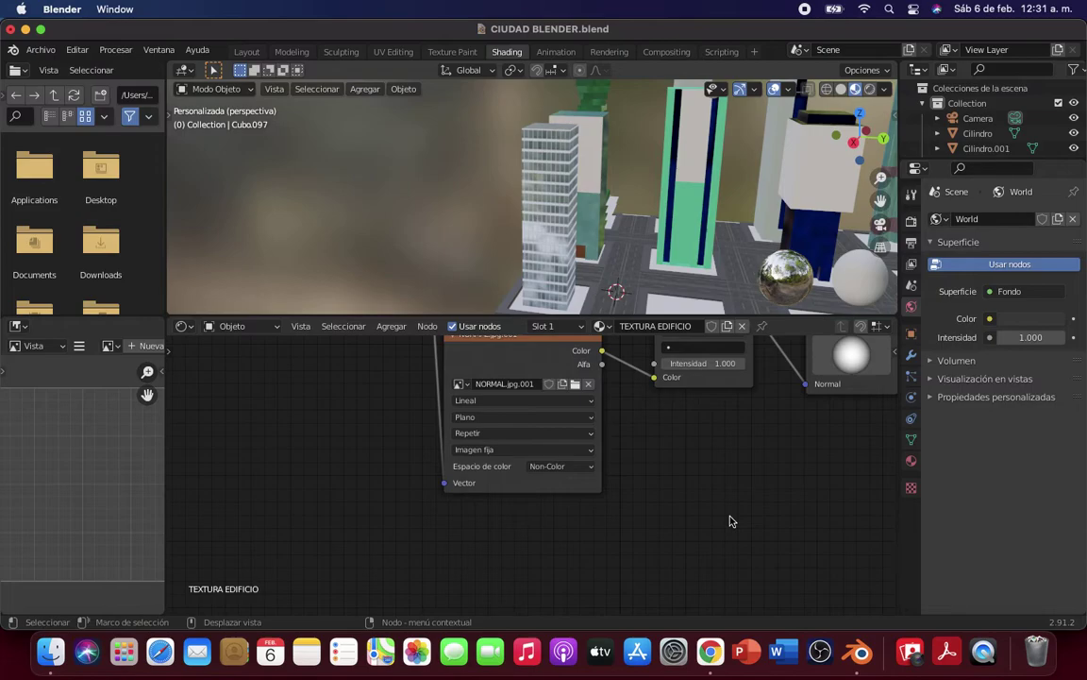
pyautogui.moveTo(529, 236); pyautogui.dragTo(566, 283, button='middle')
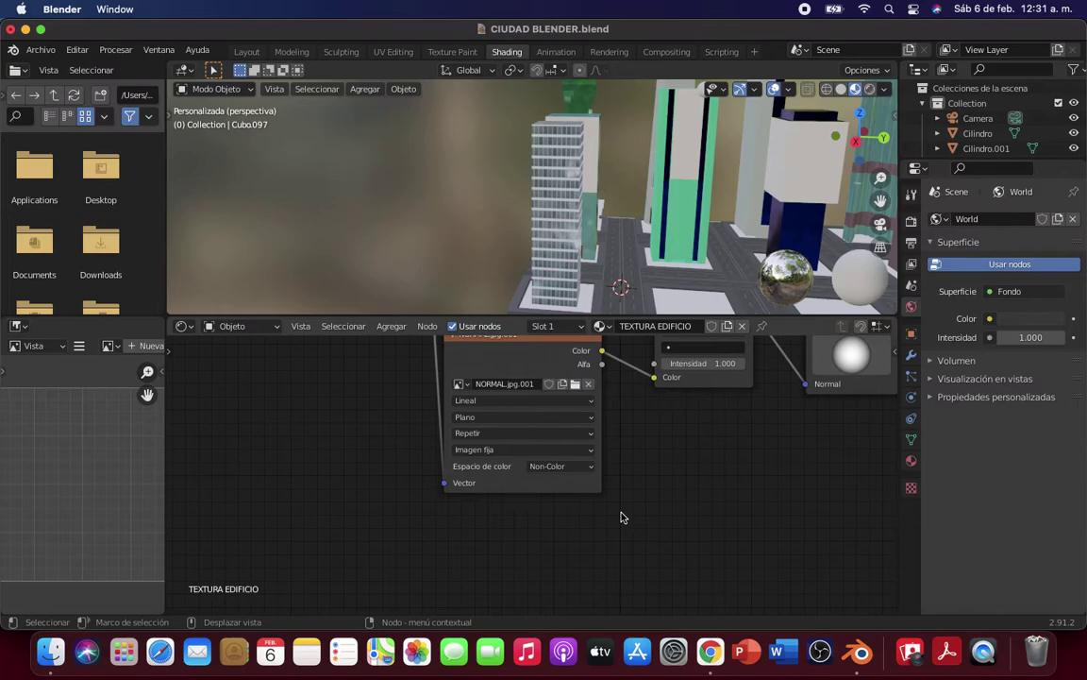
# Step: Add an Image Texture node below the others and load EDIFICIO/DESPLAZAMIENTO.jpg into it
pyautogui.click(390, 325)
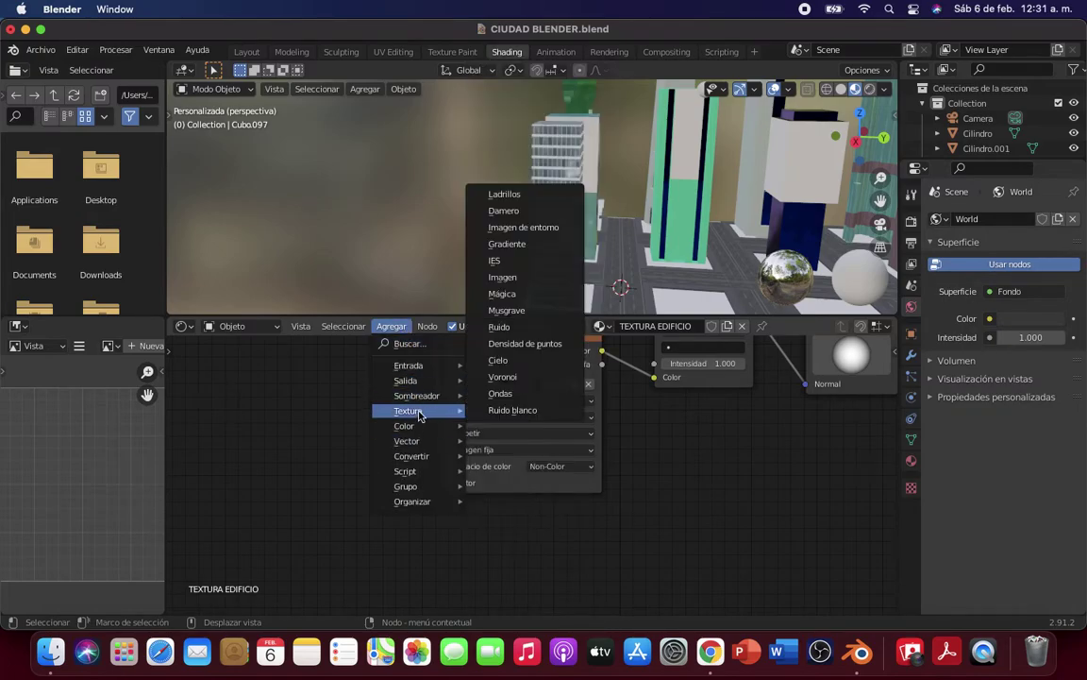
pyautogui.click(500, 275)
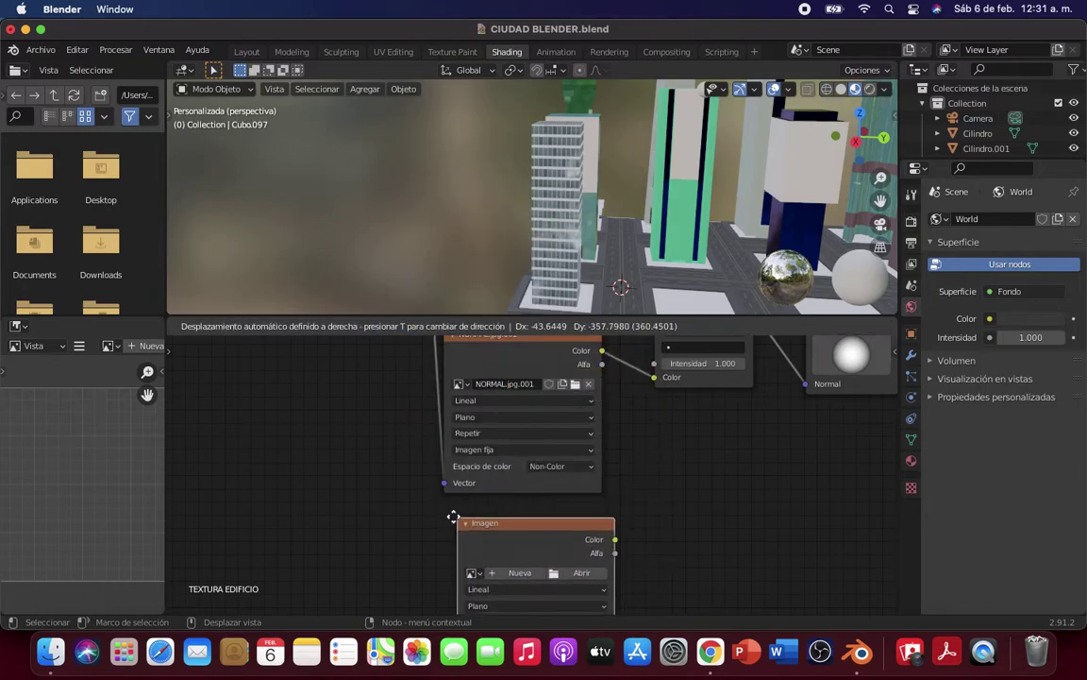
pyautogui.click(453, 544)
pyautogui.scroll(-5, 646, 506)
pyautogui.click(563, 483)
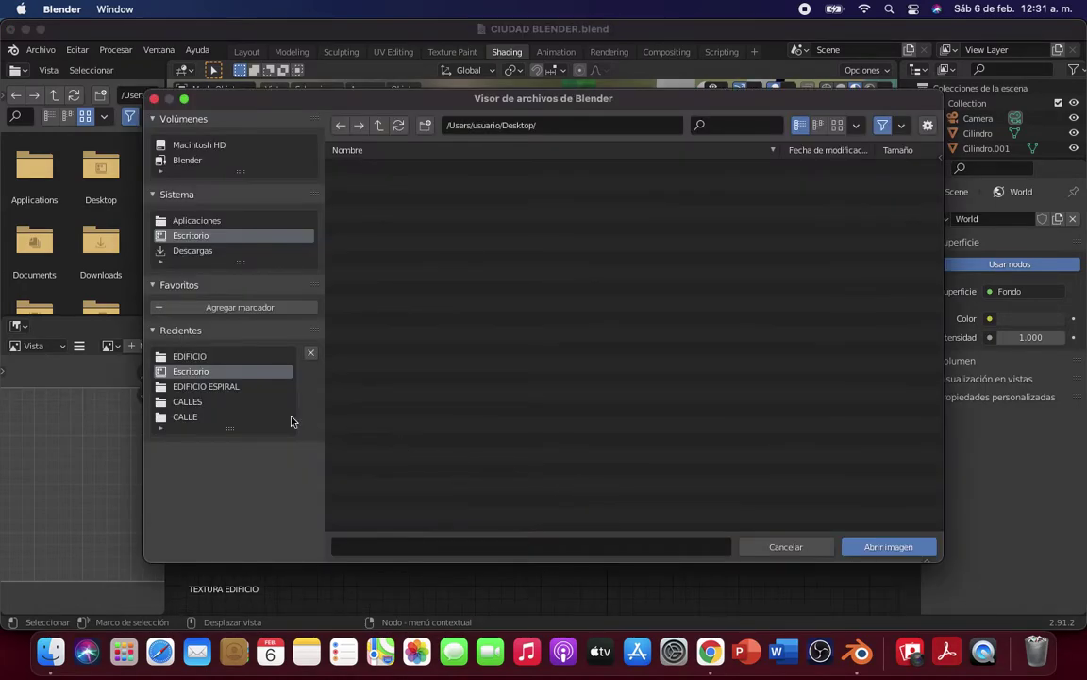
pyautogui.click(229, 360)
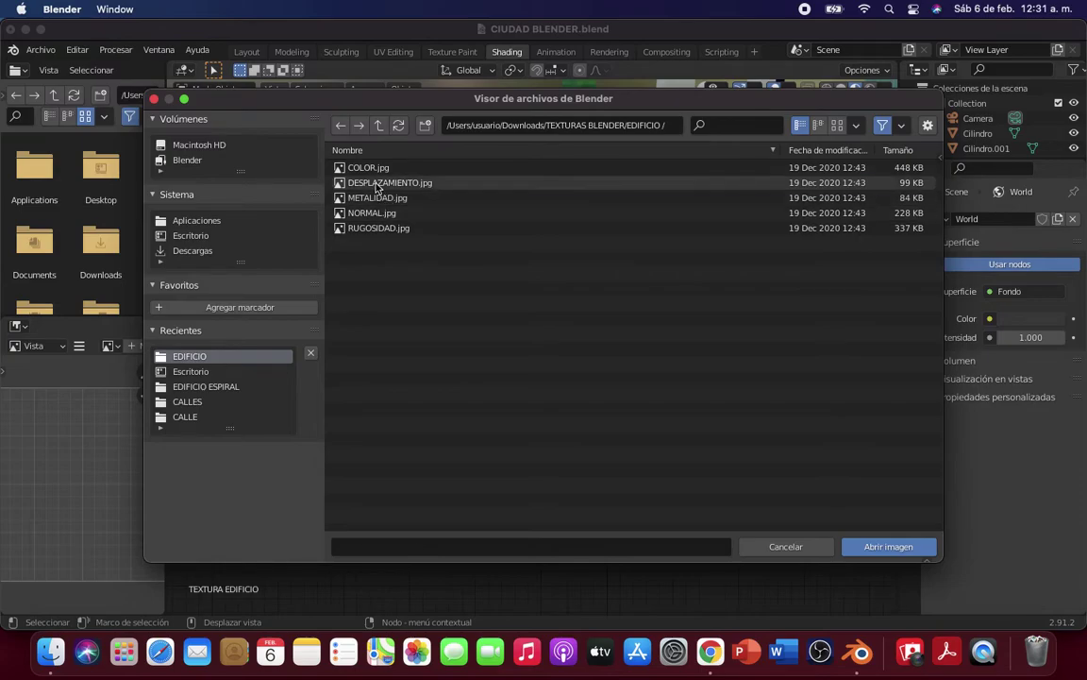
pyautogui.doubleClick(378, 182)
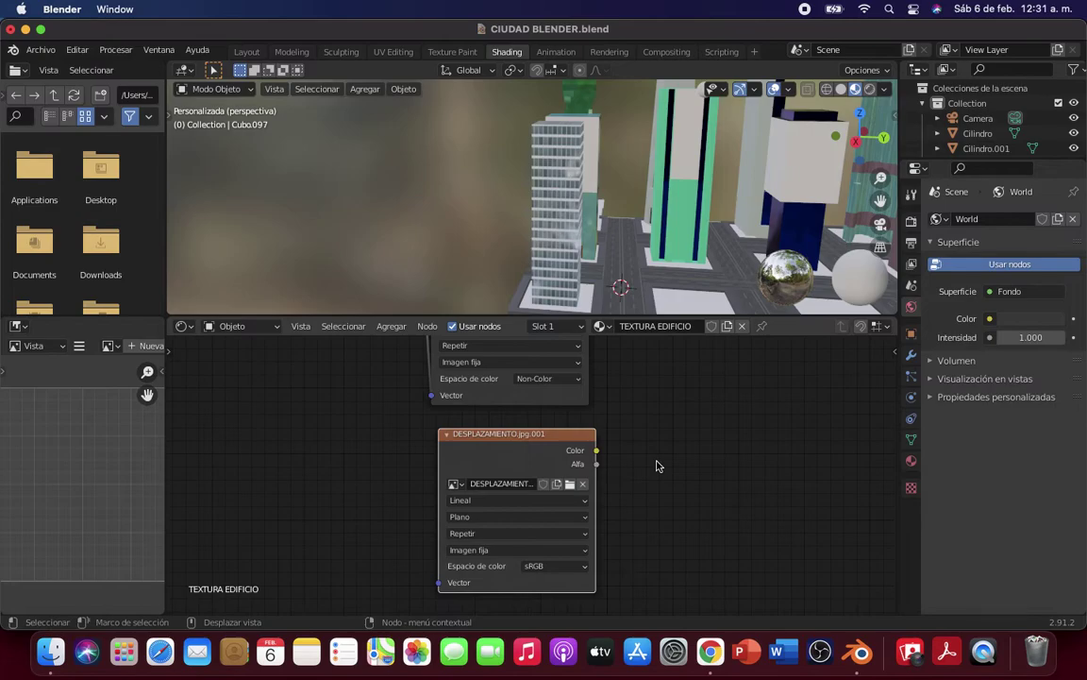
# Step: Switch the DESPLAZAMIENTO image node's color space from sRGB to Non-Color
pyautogui.scroll(-1, 657, 465)
pyautogui.click(552, 548)
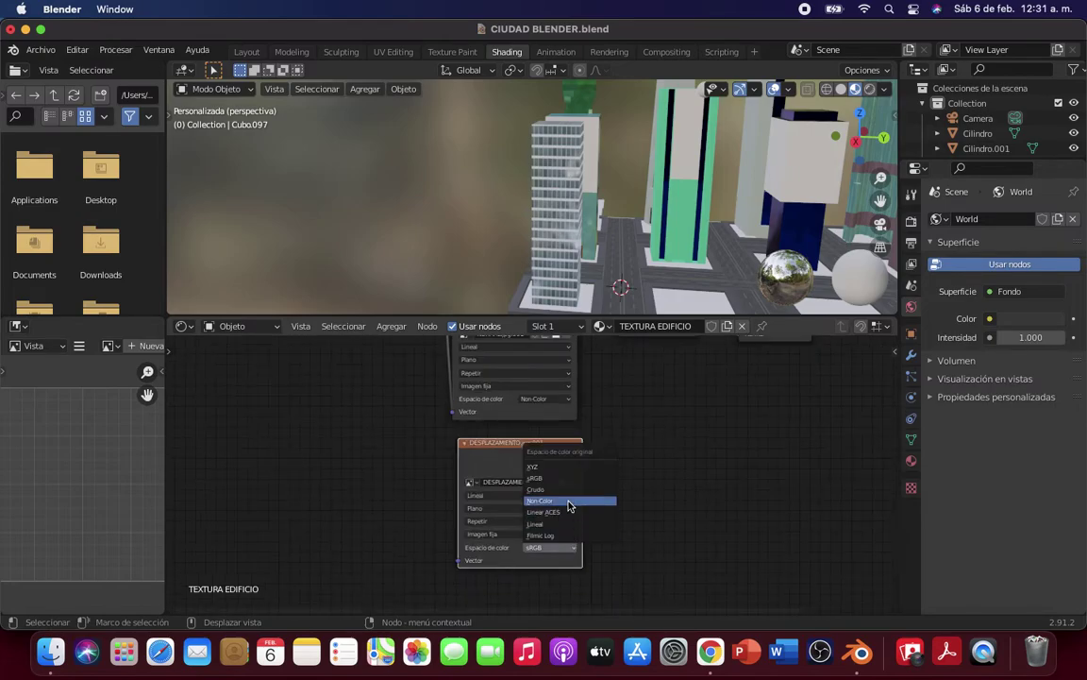
pyautogui.click(569, 501)
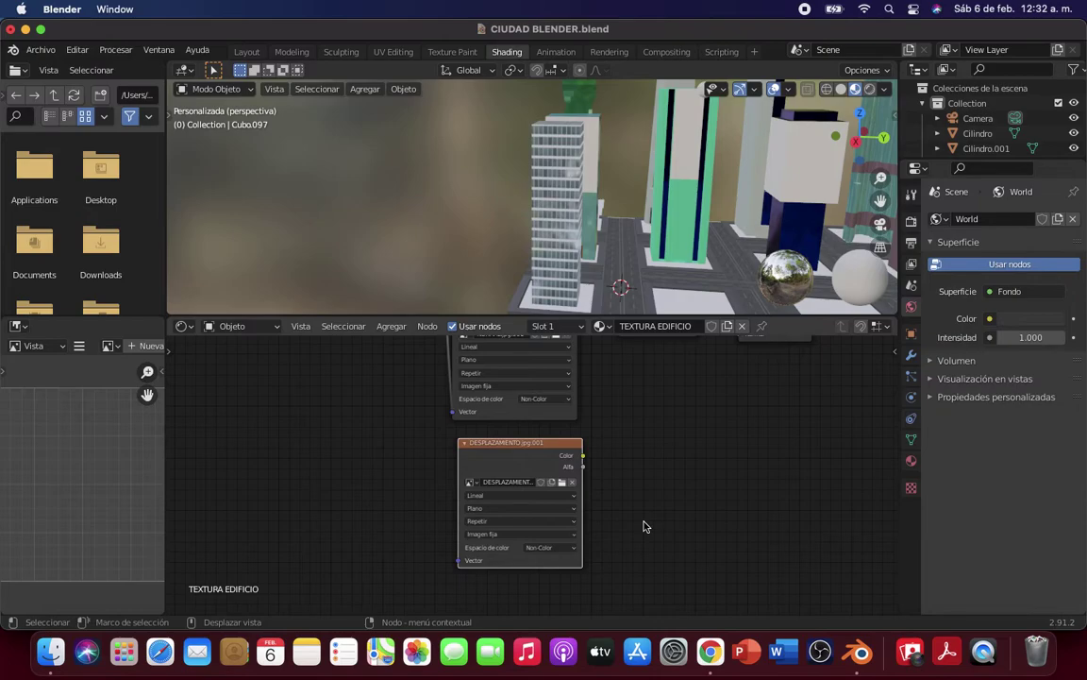
# Step: Add an RVA a grises node, found by searching 'rva', beside the DESPLAZAMIENTO image
pyautogui.click(389, 325)
pyautogui.moveTo(401, 337)
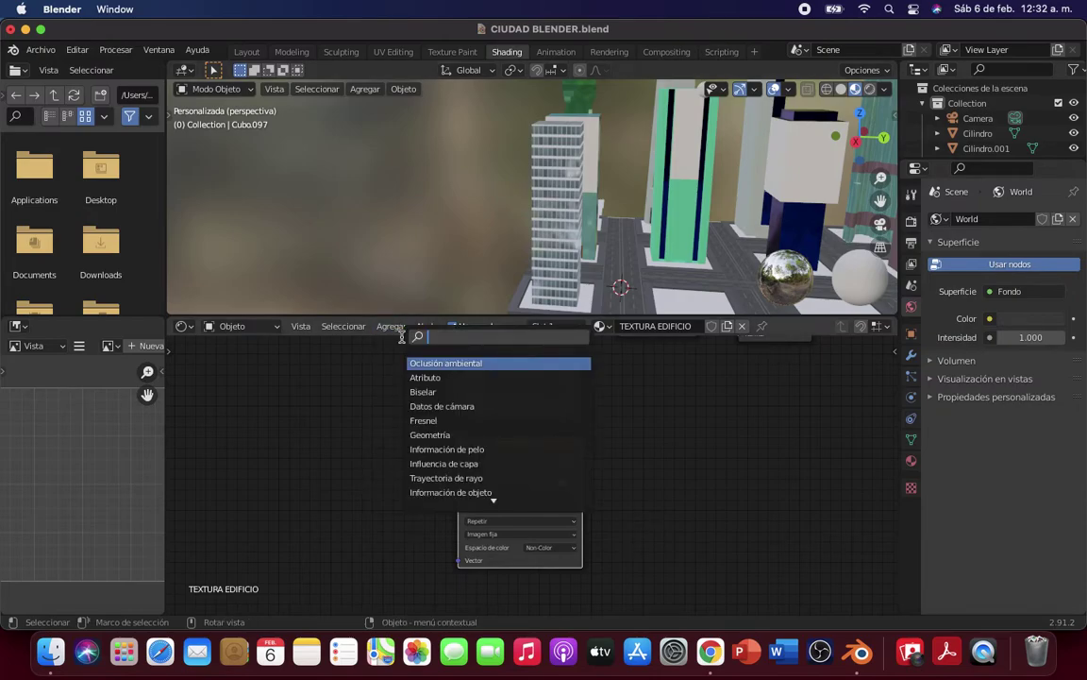
pyautogui.write('rva')
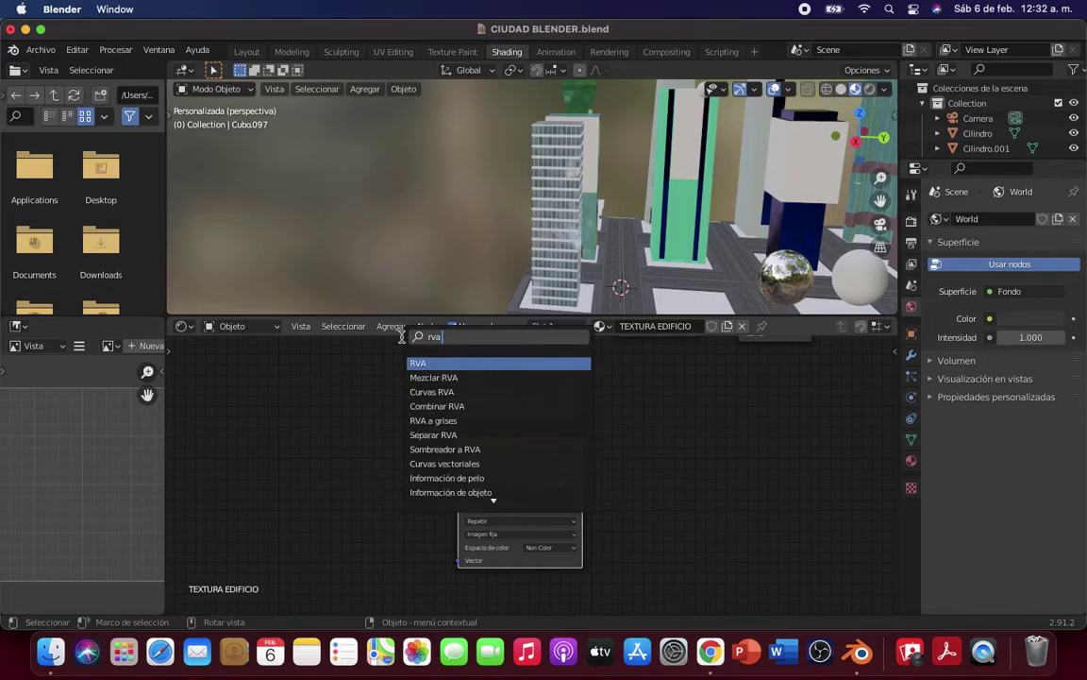
pyautogui.click(433, 420)
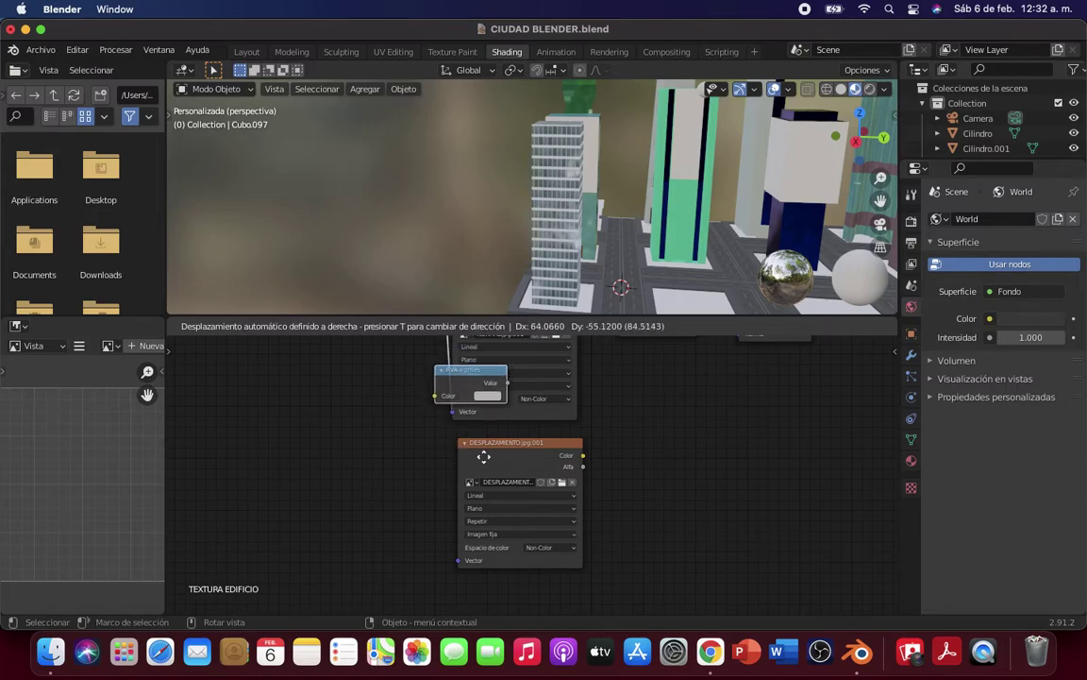
pyautogui.click(665, 493)
pyautogui.scroll(-1, 593, 435)
pyautogui.scroll(-2, 593, 435)
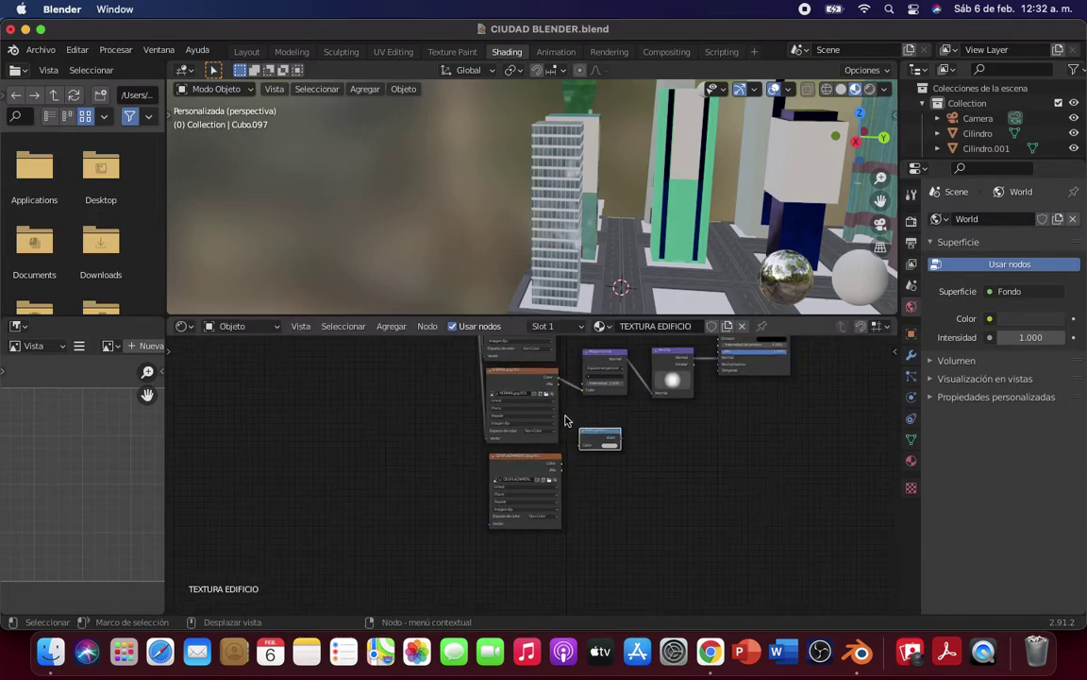
pyautogui.moveTo(442, 415); pyautogui.dragTo(472, 486, button='middle')
pyautogui.scroll(-1, 472, 466)
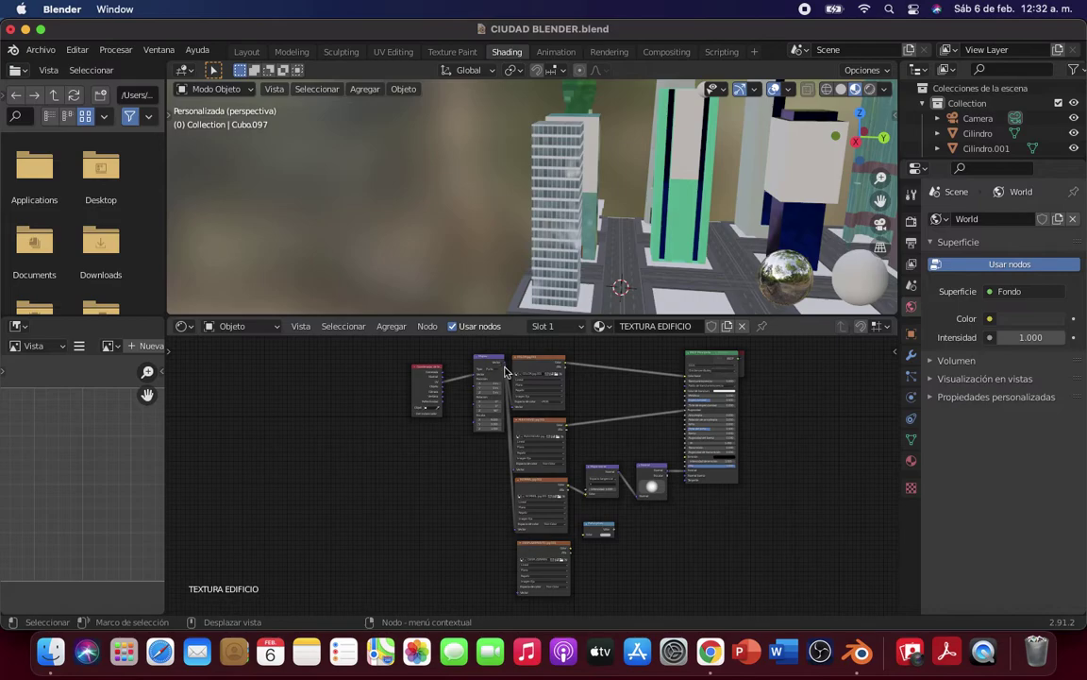
# Step: Link the mapping output to the image's Vector and its Color into RVA a grises
pyautogui.moveTo(505, 368); pyautogui.dragTo(512, 595)
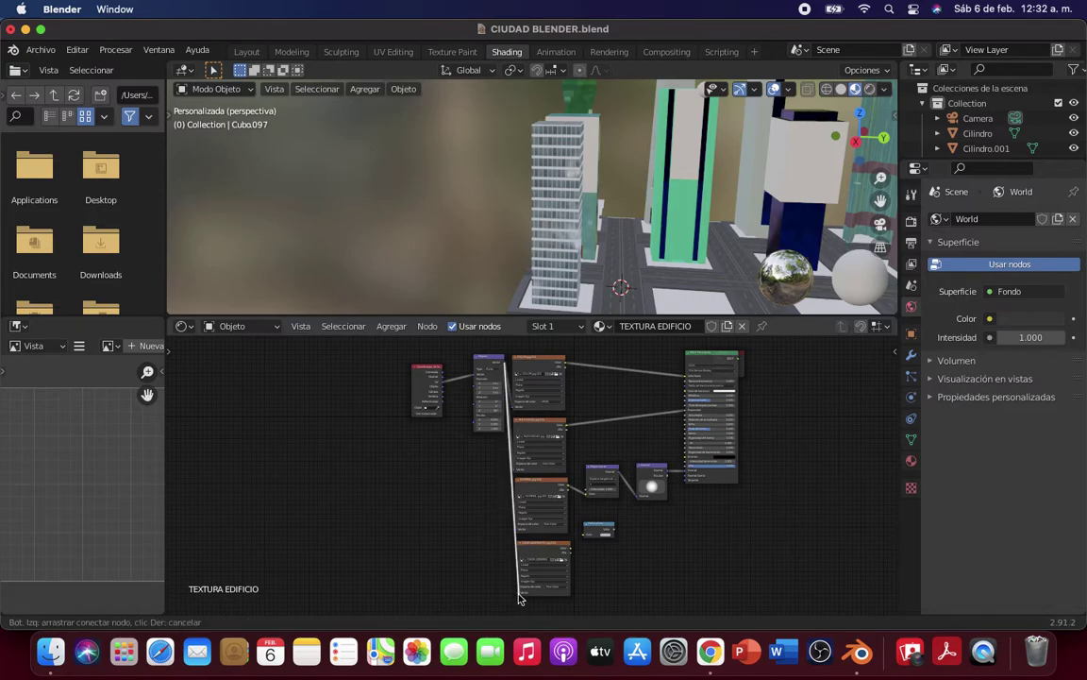
pyautogui.moveTo(512, 594); pyautogui.dragTo(519, 593)
pyautogui.scroll(2, 585, 582)
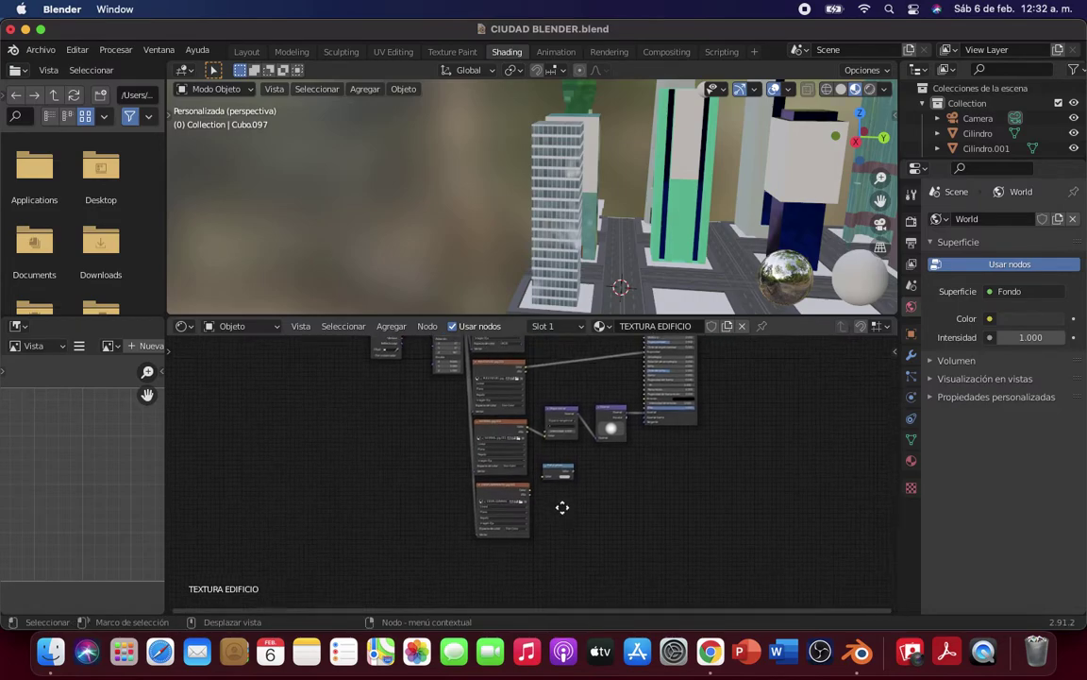
pyautogui.scroll(2, 562, 506)
pyautogui.scroll(2, 545, 488)
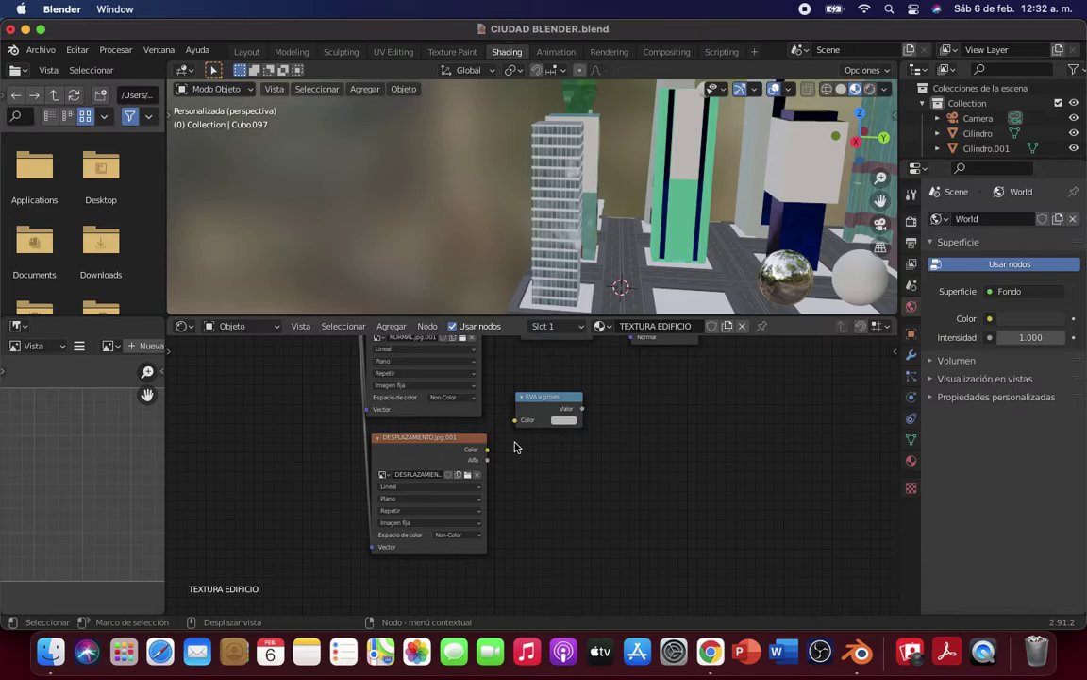
pyautogui.moveTo(487, 450); pyautogui.dragTo(515, 421)
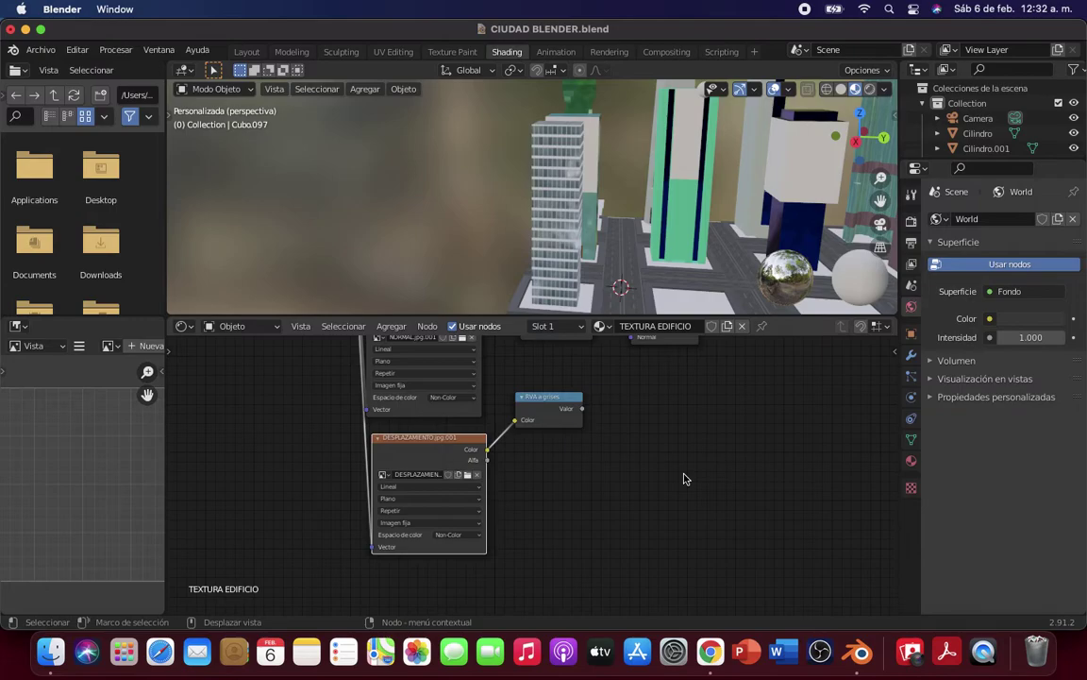
# Step: Add a Relieve bump node, found by searching 'rel', to the right of RVA a grises
pyautogui.click(385, 329)
pyautogui.click(391, 342)
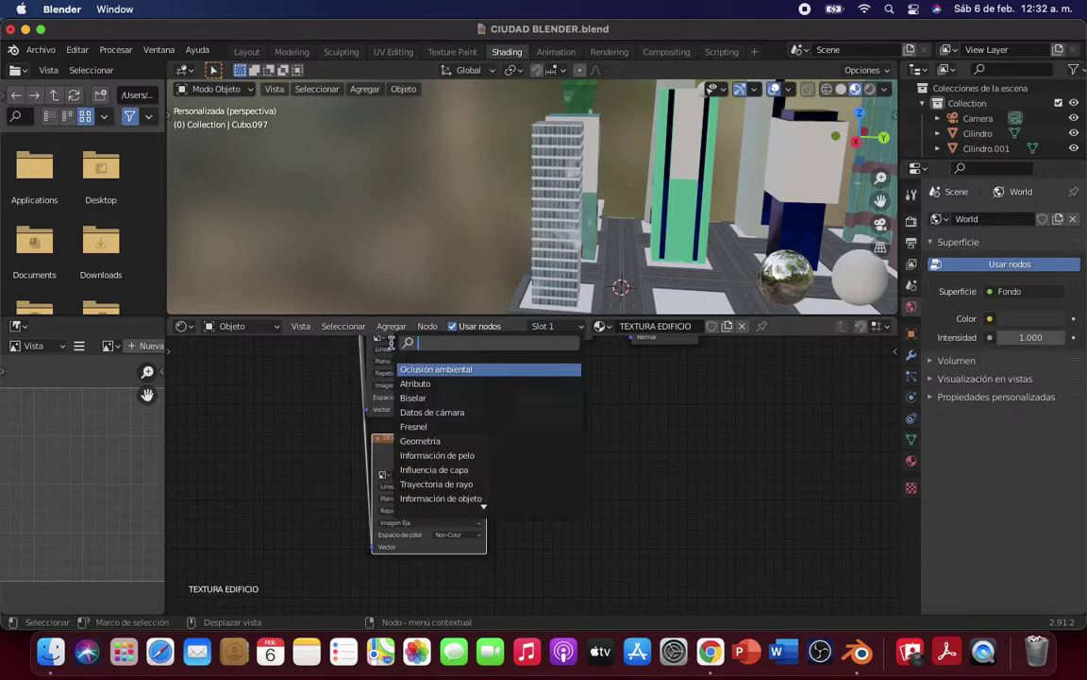
pyautogui.write('rel')
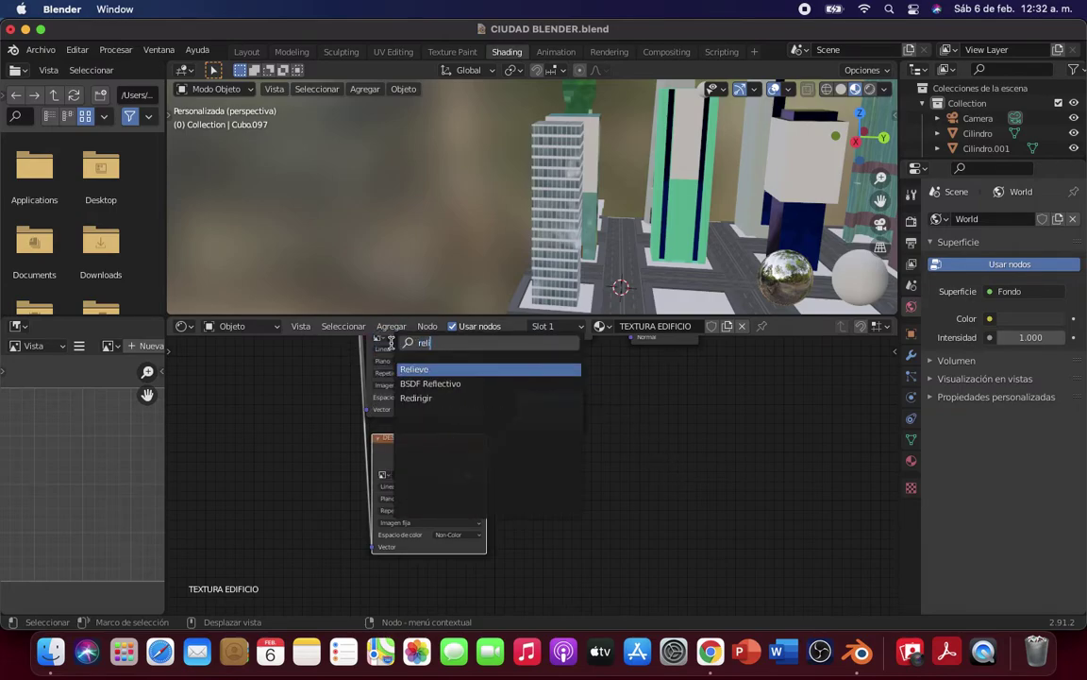
pyautogui.click(415, 369)
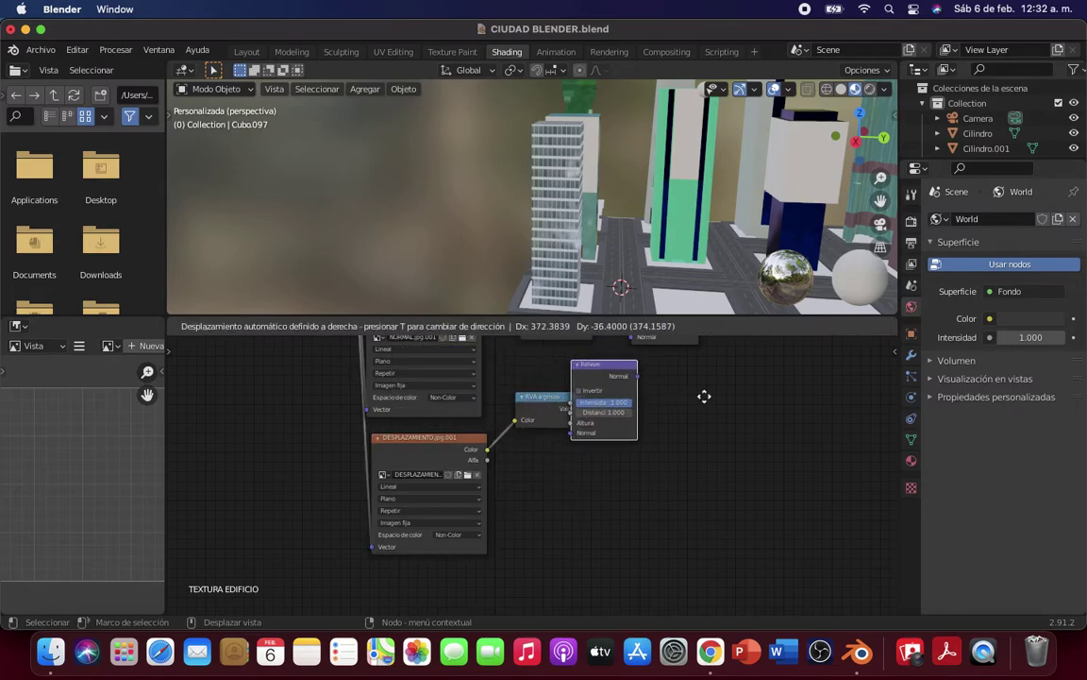
pyautogui.click(743, 408)
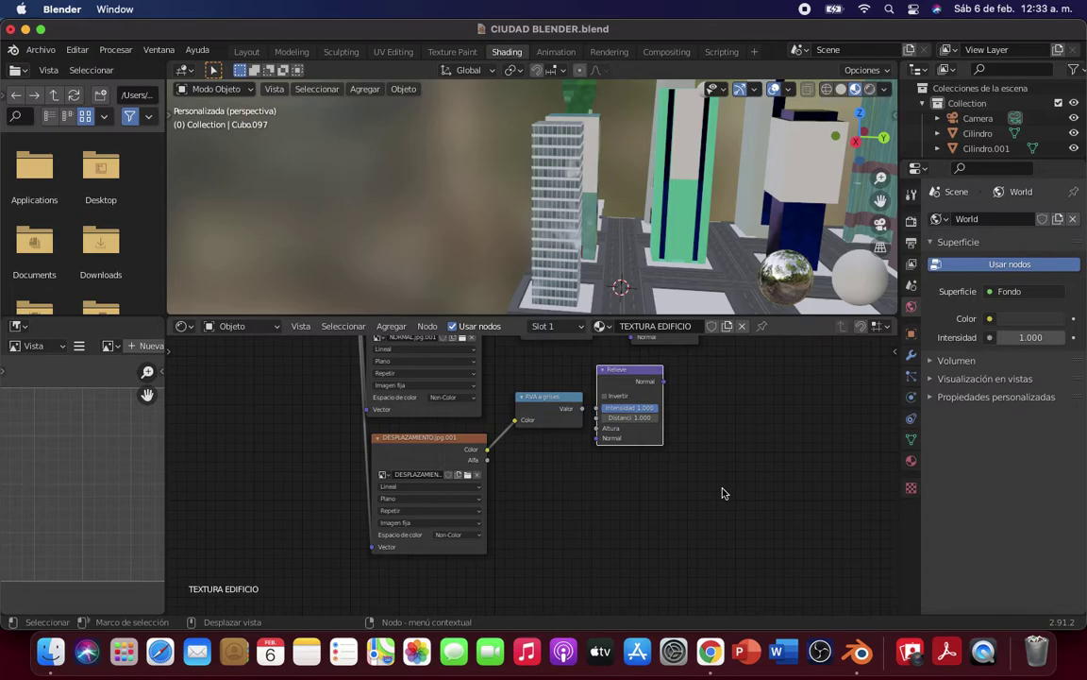
pyautogui.moveTo(759, 471); pyautogui.dragTo(698, 584, button='middle')
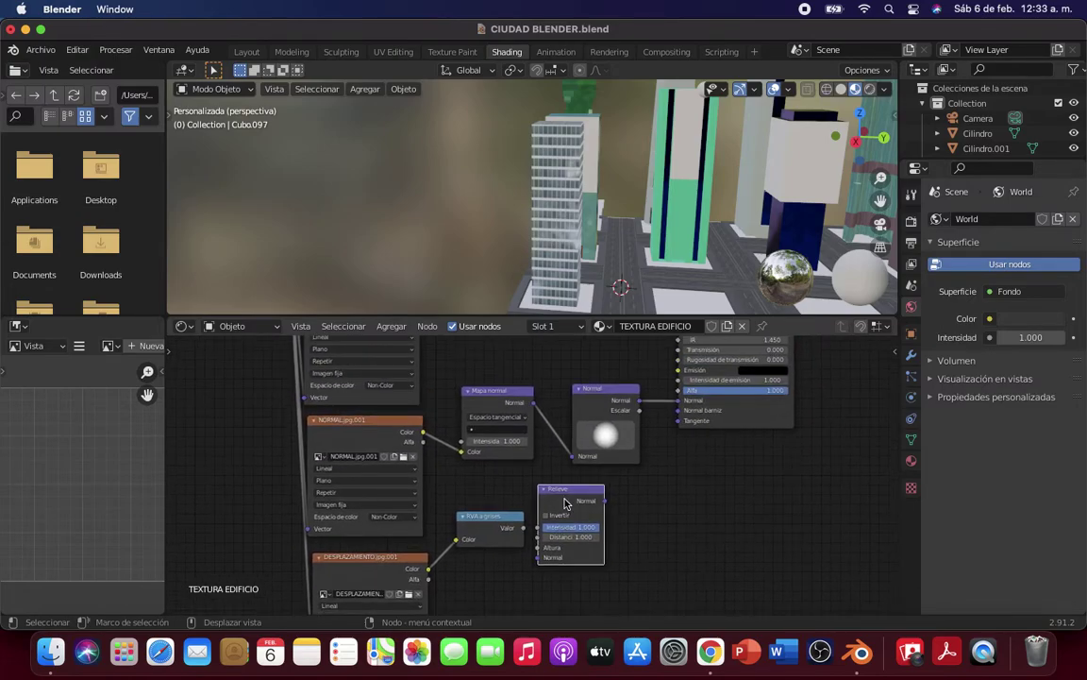
pyautogui.moveTo(574, 494)
pyautogui.mouseDown()
pyautogui.moveTo(621, 491)
pyautogui.moveTo(615, 498)
pyautogui.mouseUp()
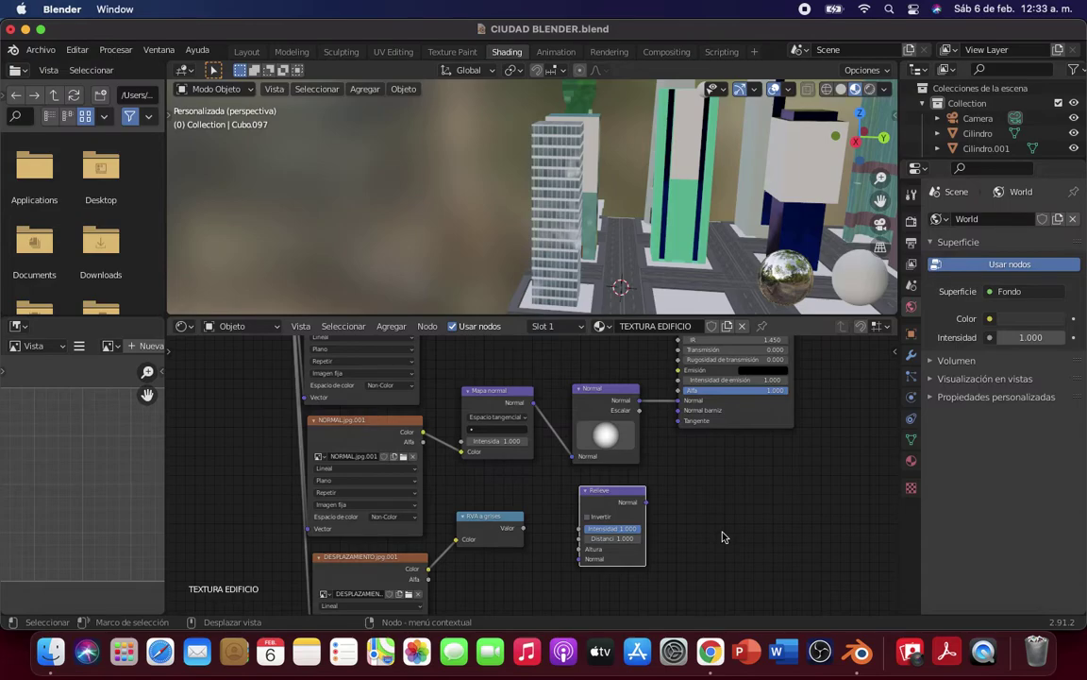
# Step: Link RVA a grises Valor to Relieve Altura and Relieve Normal into the Principled BSDF
pyautogui.moveTo(523, 528); pyautogui.dragTo(571, 549)
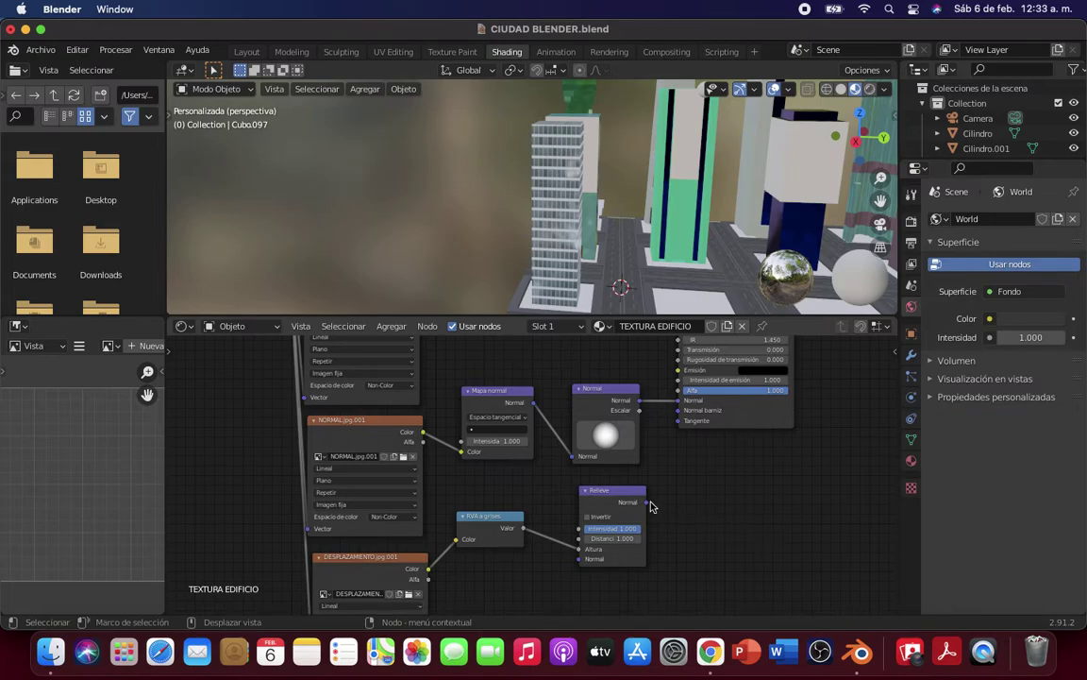
pyautogui.moveTo(649, 507)
pyautogui.mouseDown()
pyautogui.moveTo(651, 492)
pyautogui.moveTo(587, 495)
pyautogui.moveTo(592, 452)
pyautogui.mouseUp()
pyautogui.hscroll(3, 692, 522)
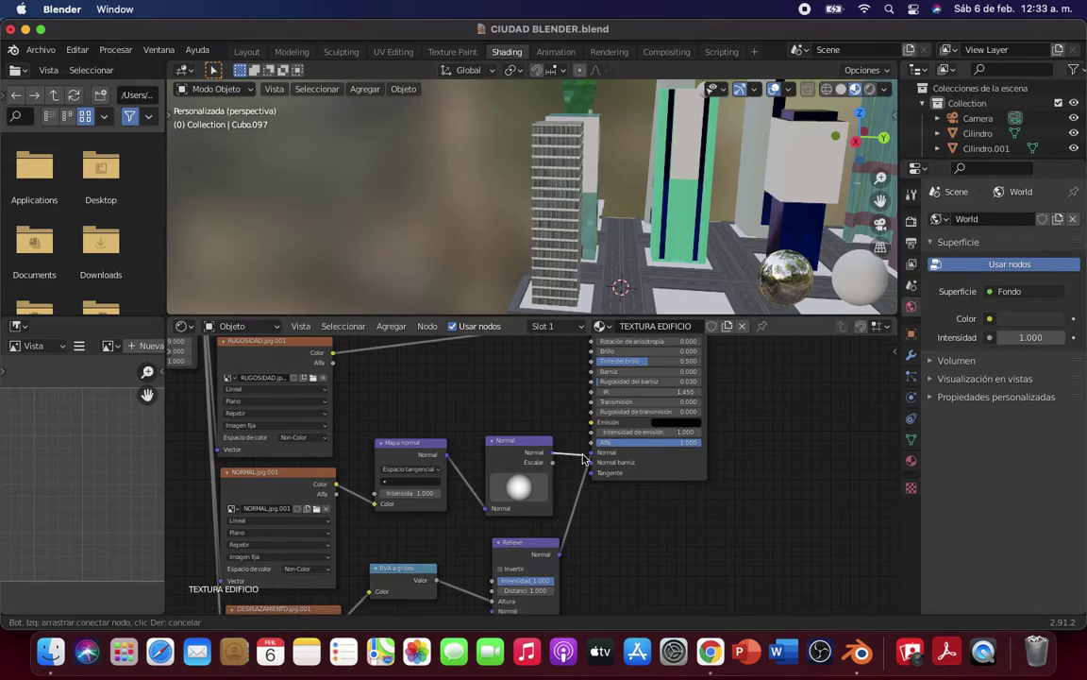
pyautogui.moveTo(553, 453); pyautogui.dragTo(589, 453)
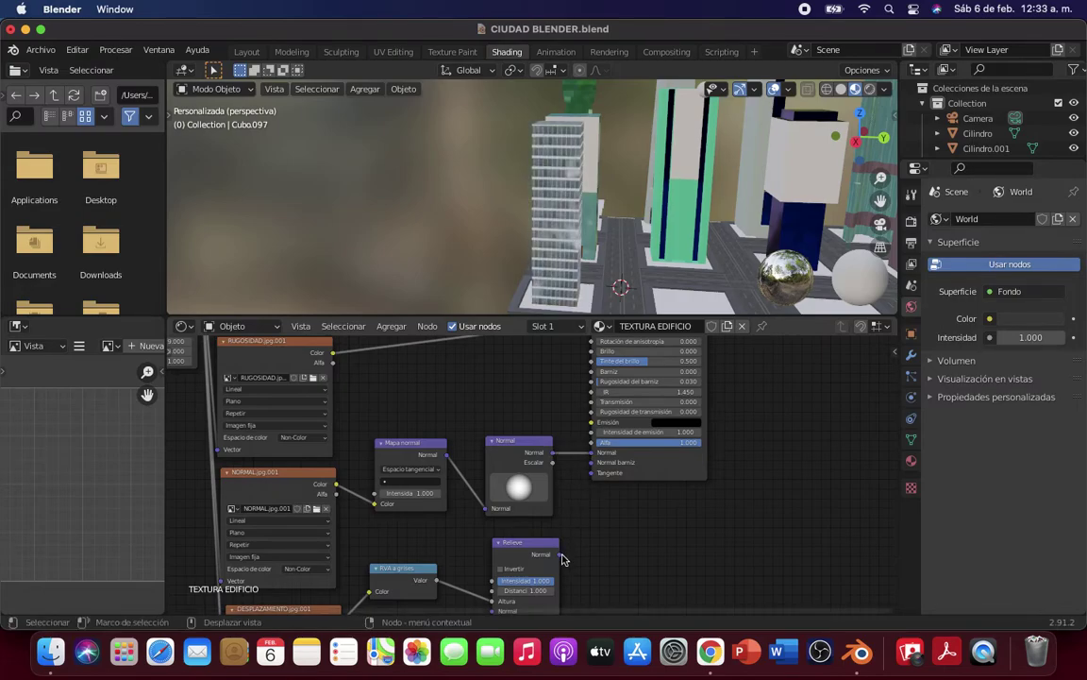
pyautogui.moveTo(559, 554); pyautogui.dragTo(588, 472)
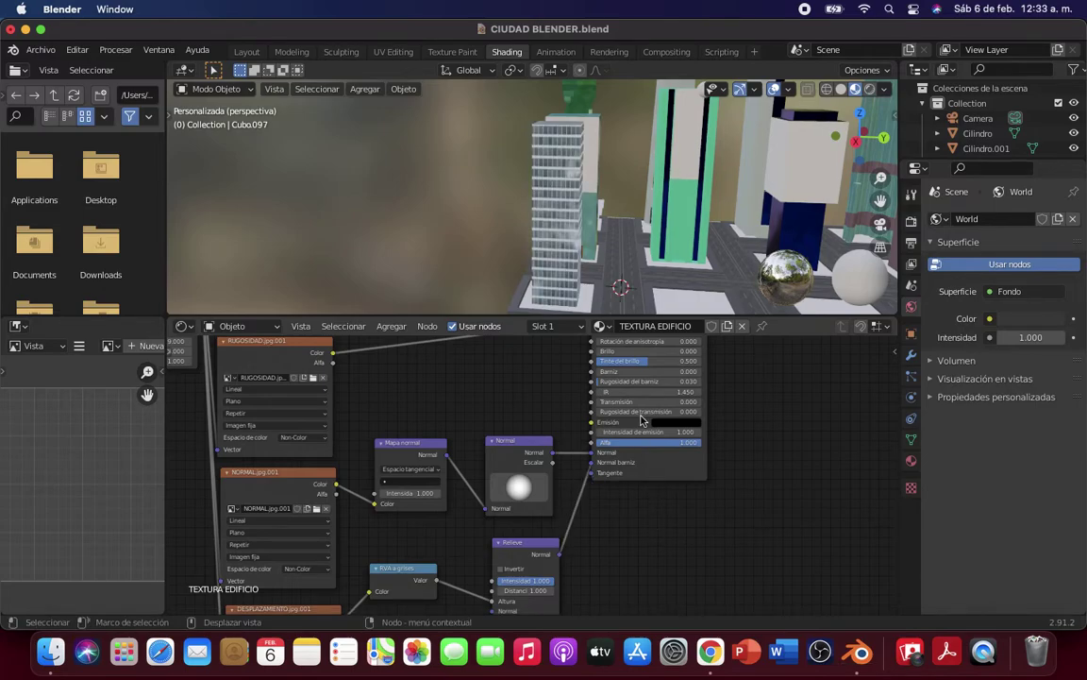
pyautogui.moveTo(566, 244)
pyautogui.mouseDown(button='middle')
pyautogui.moveTo(525, 257)
pyautogui.moveTo(356, 219)
pyautogui.moveTo(364, 249)
pyautogui.mouseUp(button='middle')
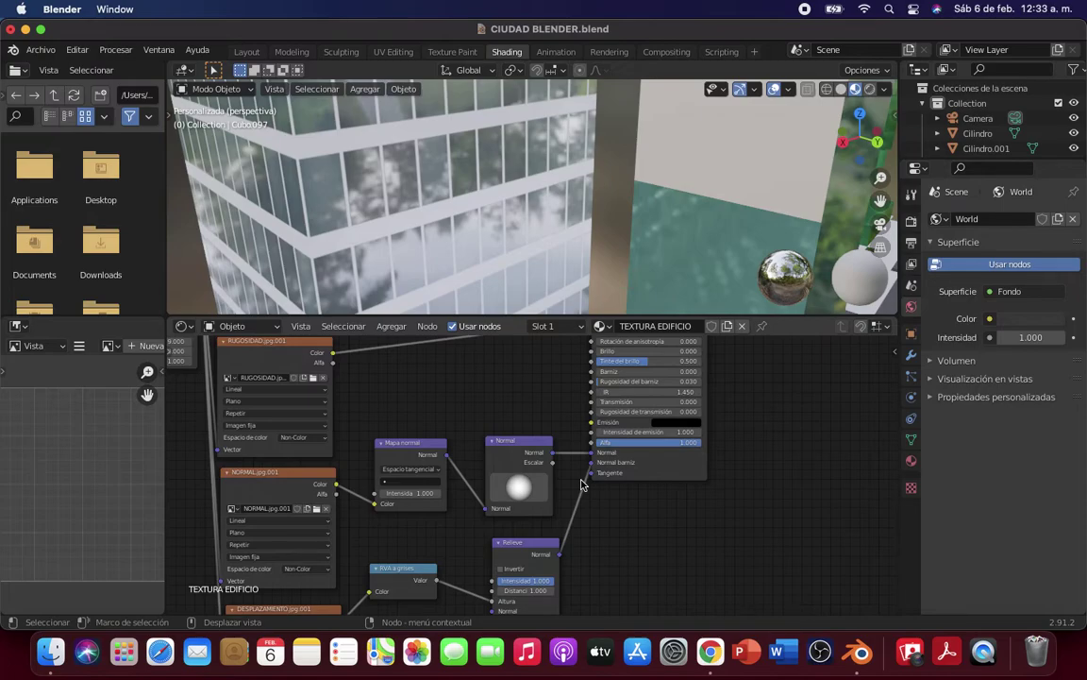
# Step: Adjust the Relieve node's Intensidad, leaving it at 1.000
pyautogui.moveTo(599, 557); pyautogui.dragTo(588, 447, button='middle')
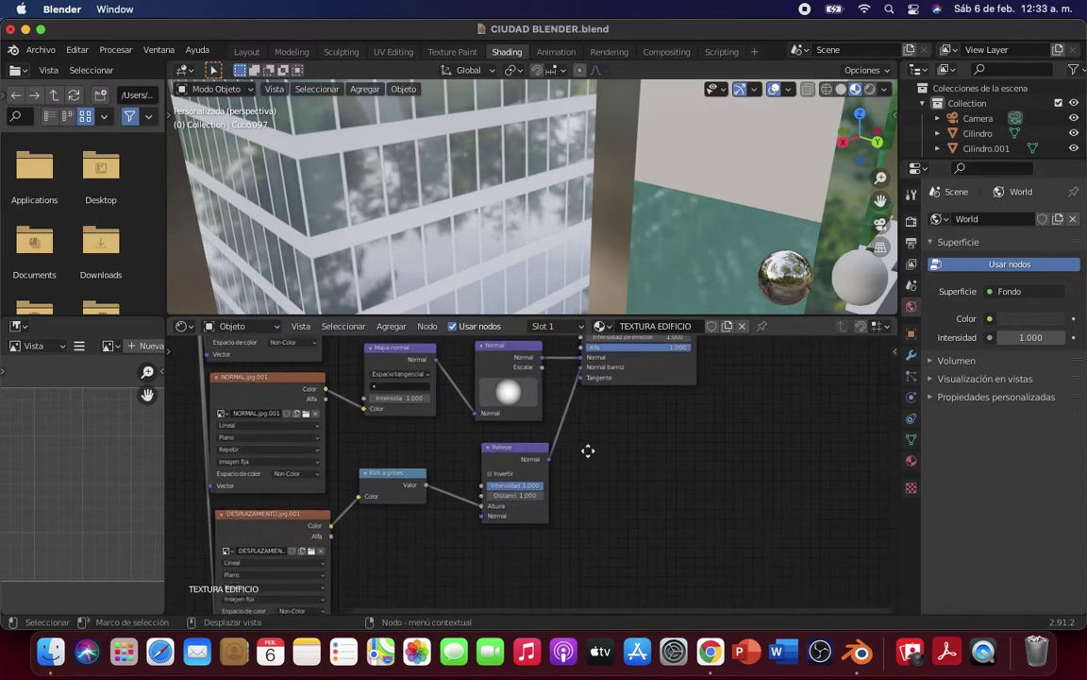
pyautogui.scroll(2, 588, 448)
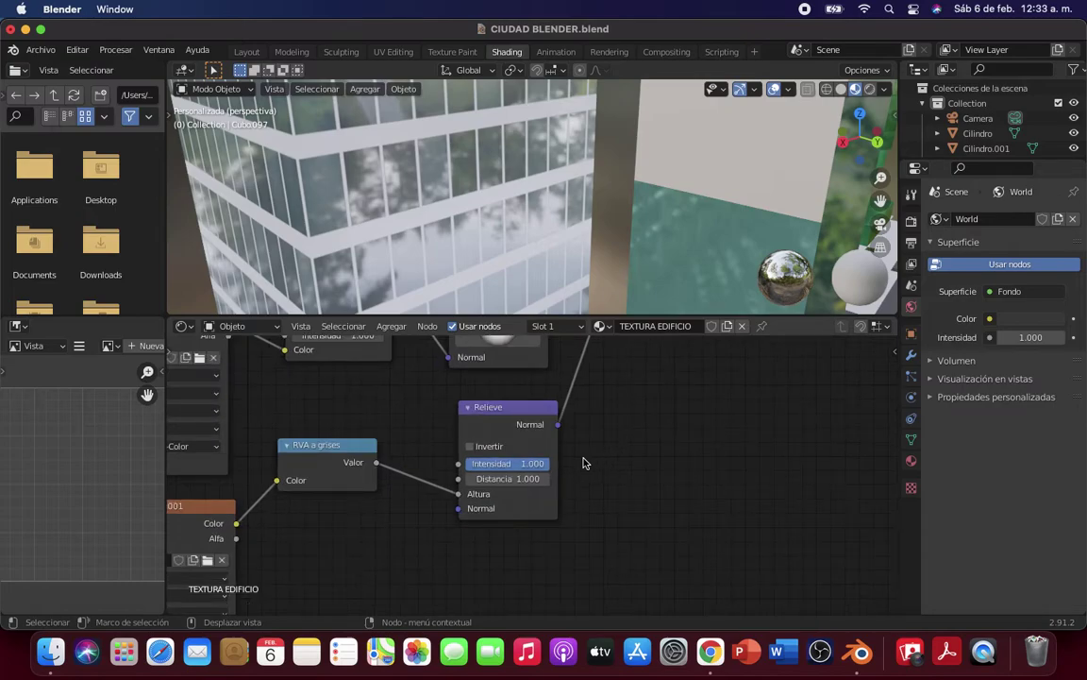
pyautogui.moveTo(528, 464)
pyautogui.mouseDown()
pyautogui.moveTo(453, 463)
pyautogui.moveTo(529, 463)
pyautogui.mouseUp()
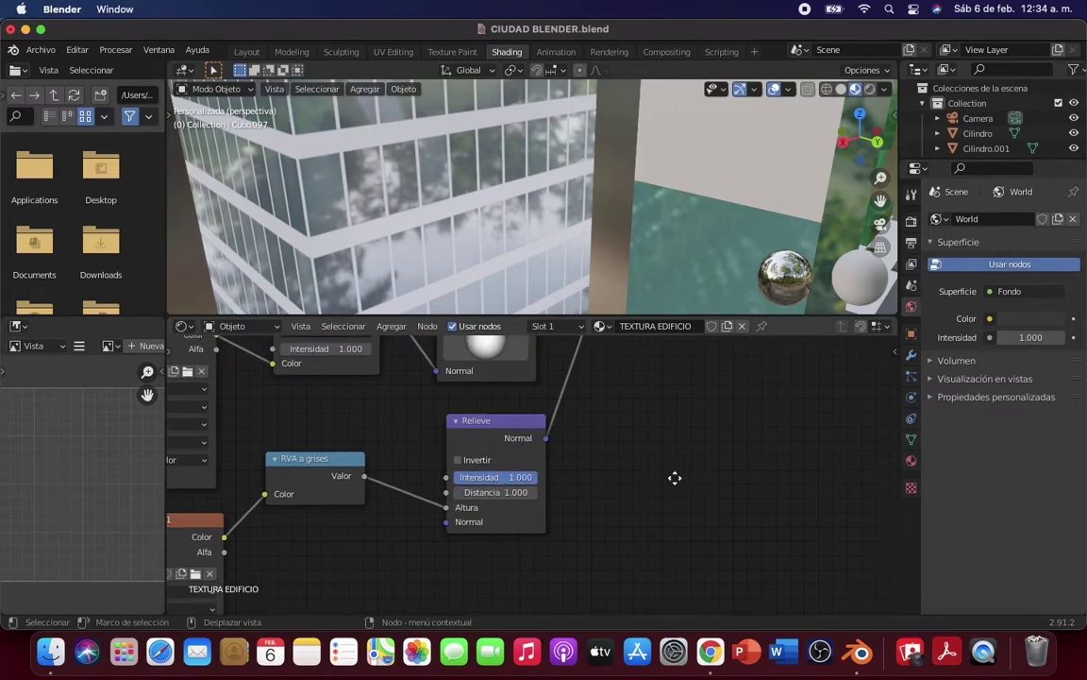
pyautogui.scroll(5, 651, 491)
pyautogui.moveTo(635, 507); pyautogui.dragTo(590, 599, button='middle')
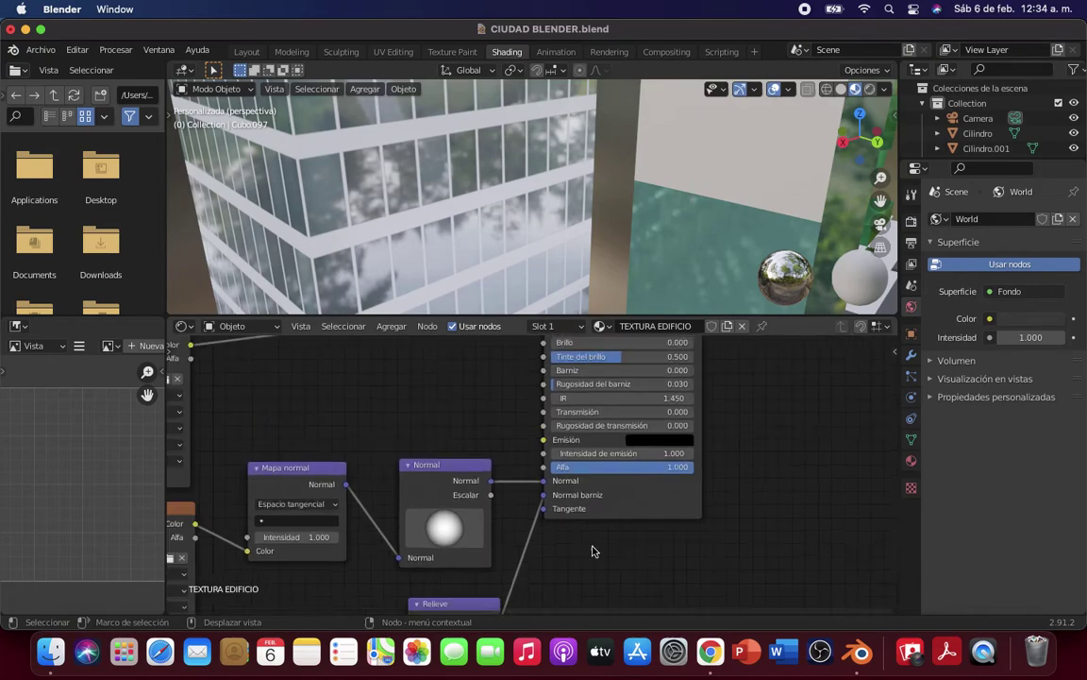
pyautogui.scroll(-2, 660, 491)
pyautogui.scroll(-2, 697, 472)
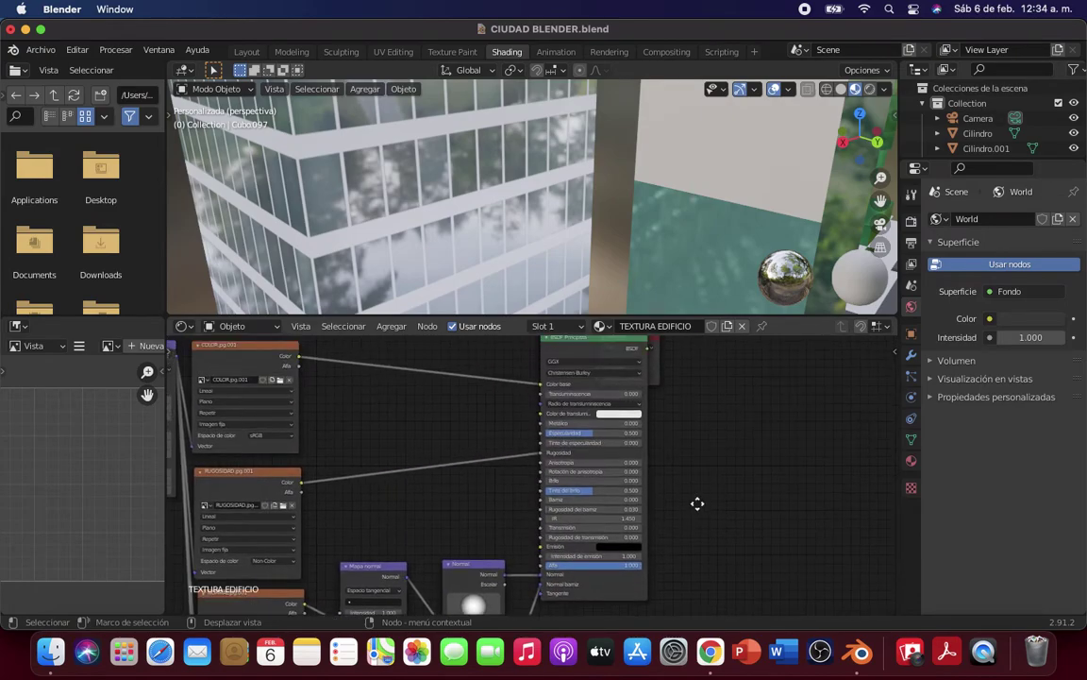
# Step: Set the Relieve node's Distancia to 0.000
pyautogui.moveTo(704, 485); pyautogui.dragTo(727, 384, button='middle')
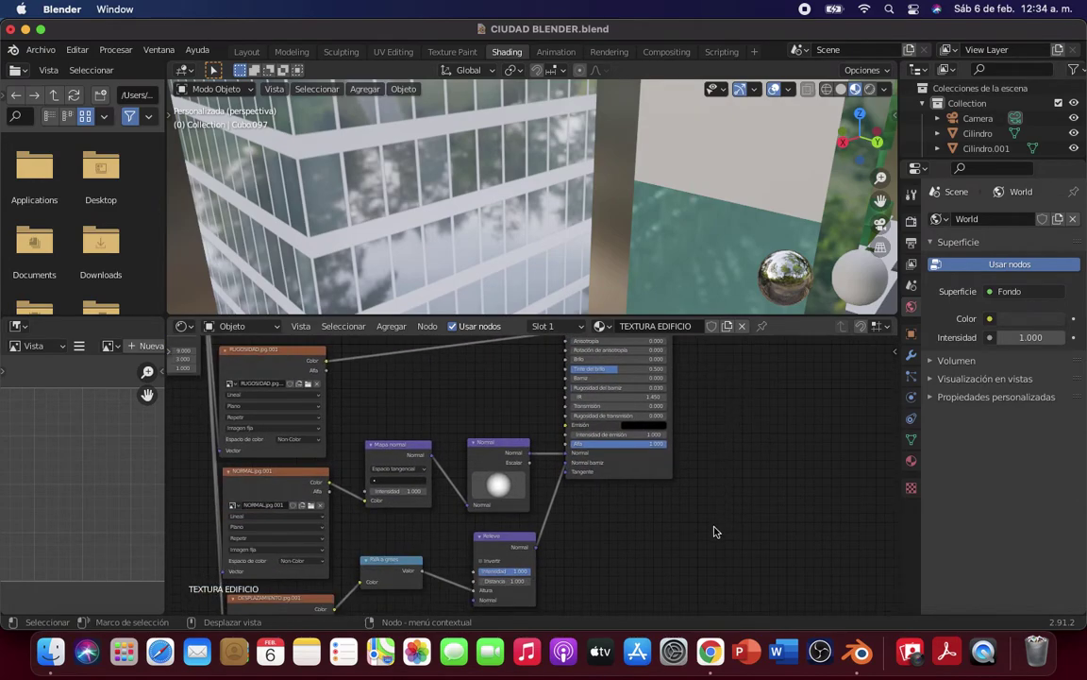
pyautogui.moveTo(713, 528)
pyautogui.mouseDown(button='middle')
pyautogui.moveTo(665, 518)
pyautogui.moveTo(731, 456)
pyautogui.mouseUp(button='middle')
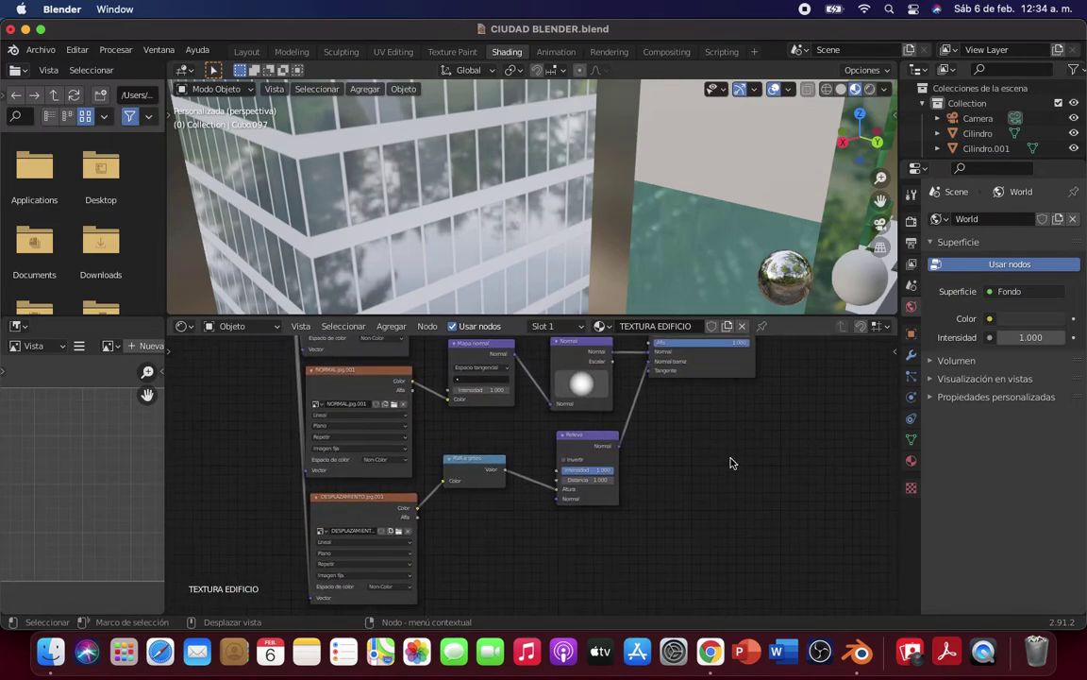
pyautogui.scroll(1, 548, 473)
pyautogui.scroll(1, 548, 473)
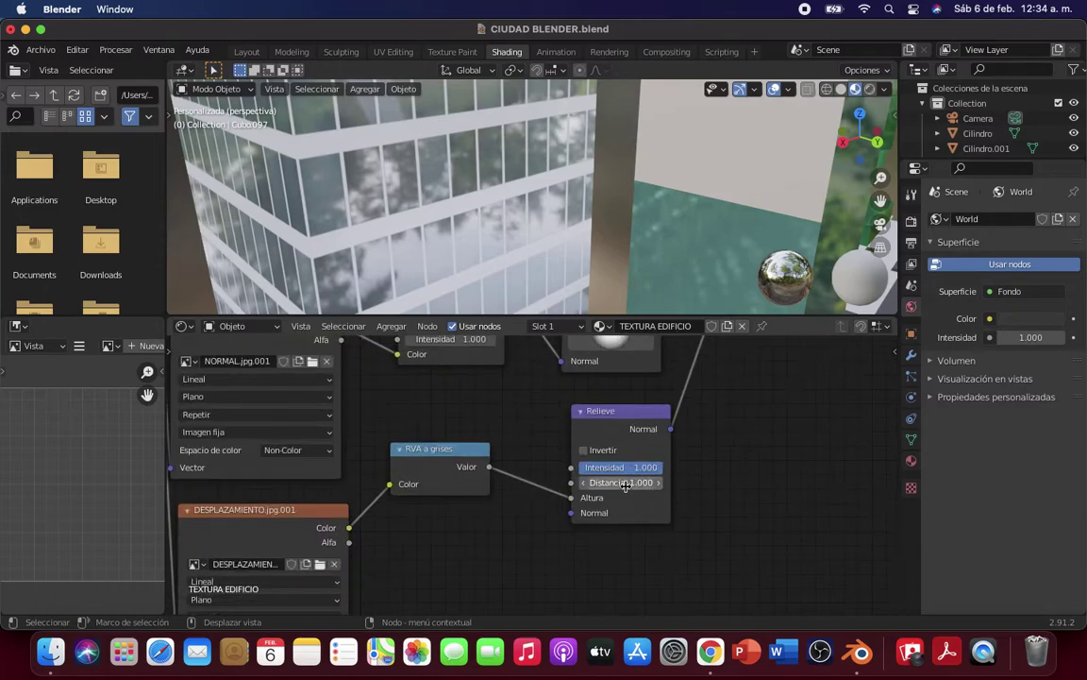
pyautogui.moveTo(623, 482)
pyautogui.mouseDown()
pyautogui.moveTo(660, 482)
pyautogui.moveTo(585, 482)
pyautogui.mouseUp()
pyautogui.moveTo(759, 530); pyautogui.dragTo(832, 505, button='middle')
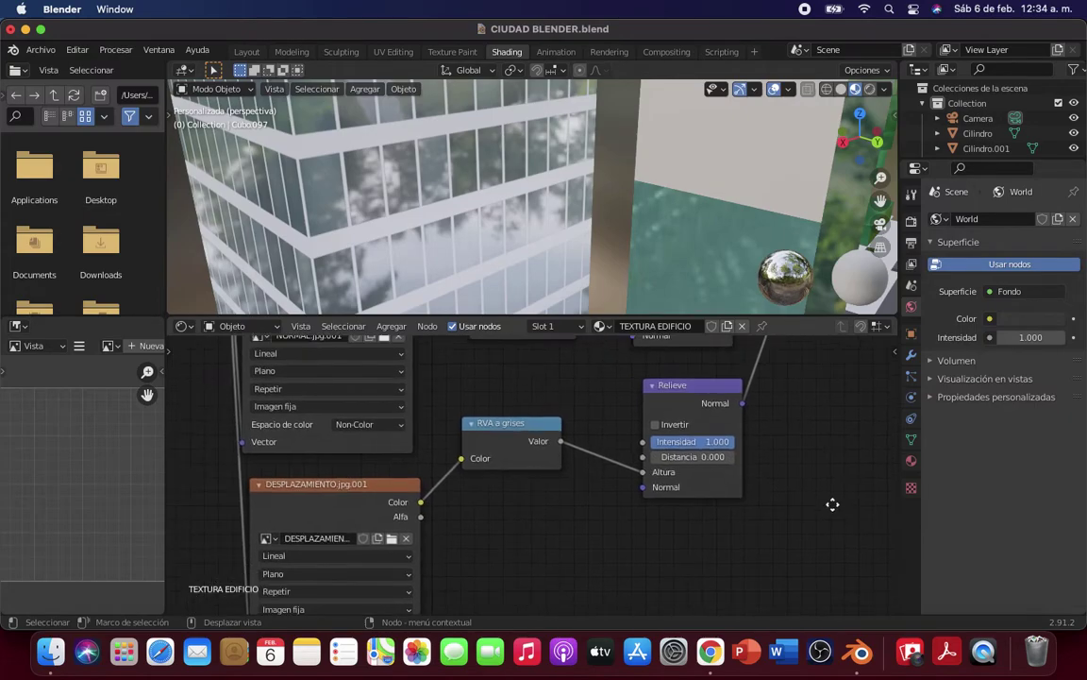
pyautogui.moveTo(448, 269)
pyautogui.mouseDown(button='middle')
pyautogui.moveTo(398, 261)
pyautogui.moveTo(358, 229)
pyautogui.mouseUp(button='middle')
pyautogui.moveTo(694, 457); pyautogui.dragTo(704, 457)
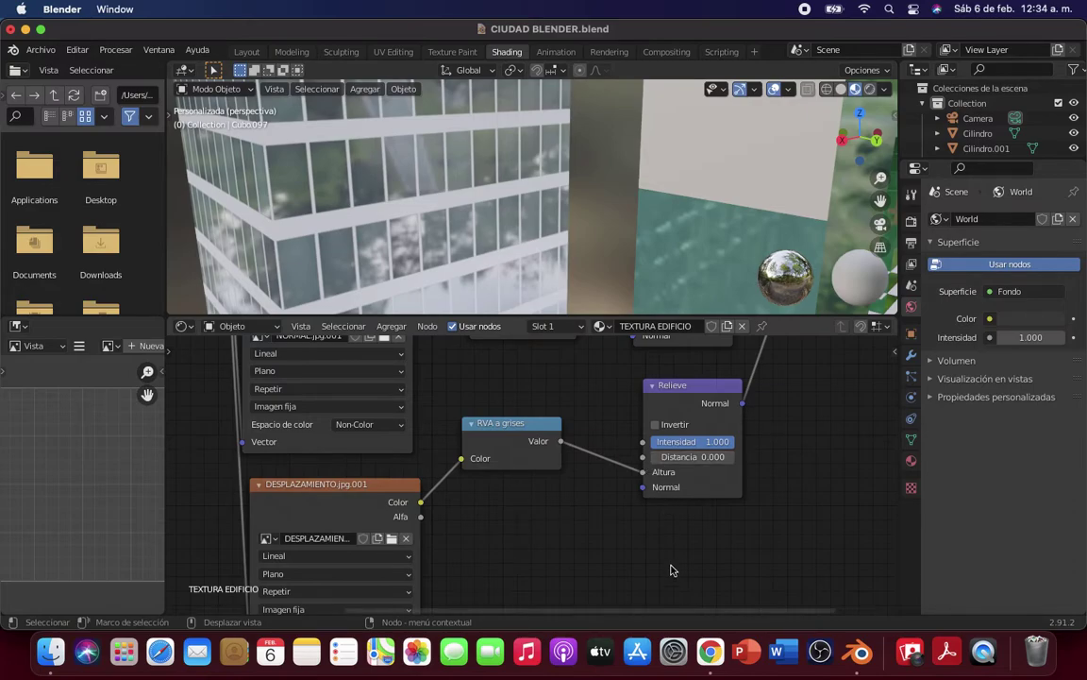
pyautogui.moveTo(672, 570); pyautogui.dragTo(634, 529, button='middle')
pyautogui.moveTo(790, 485)
pyautogui.mouseDown(button='middle')
pyautogui.moveTo(677, 564)
pyautogui.moveTo(682, 476)
pyautogui.moveTo(672, 508)
pyautogui.mouseUp(button='middle')
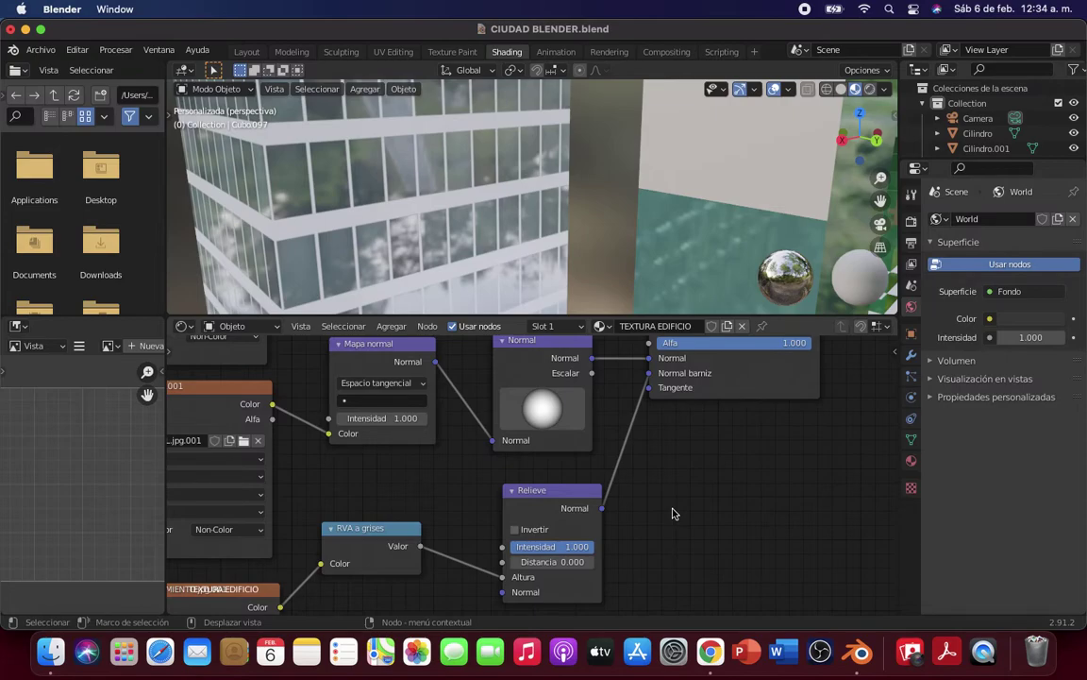
# Step: Add a Rampa de color node by searching 'rampa'
pyautogui.click(390, 326)
pyautogui.moveTo(409, 365)
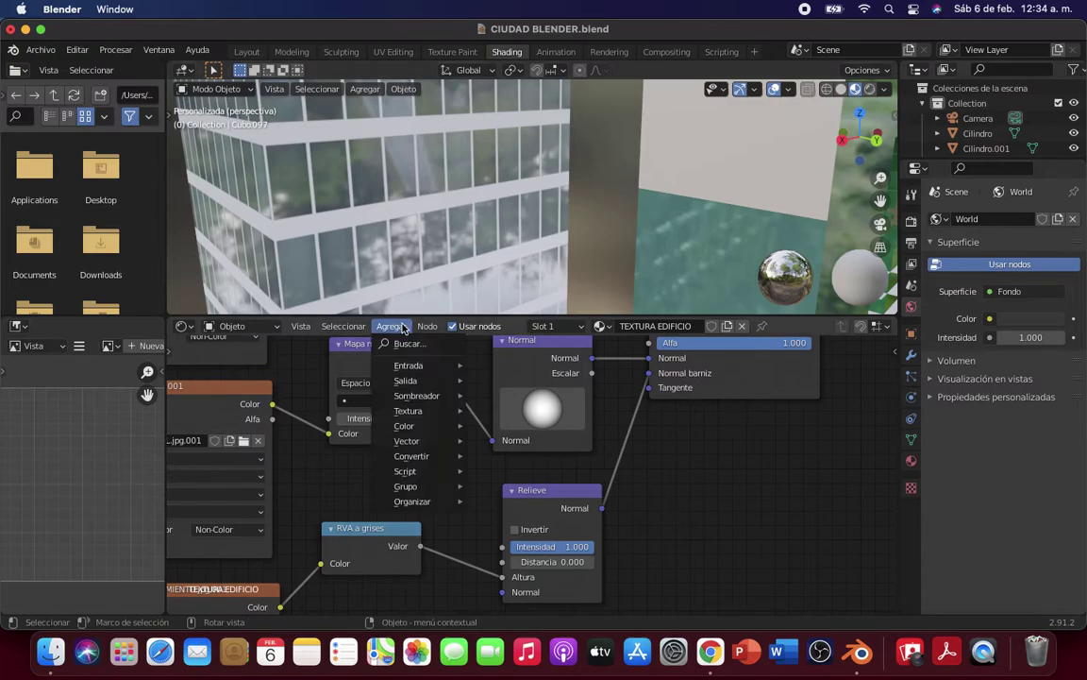
pyautogui.write('ra')
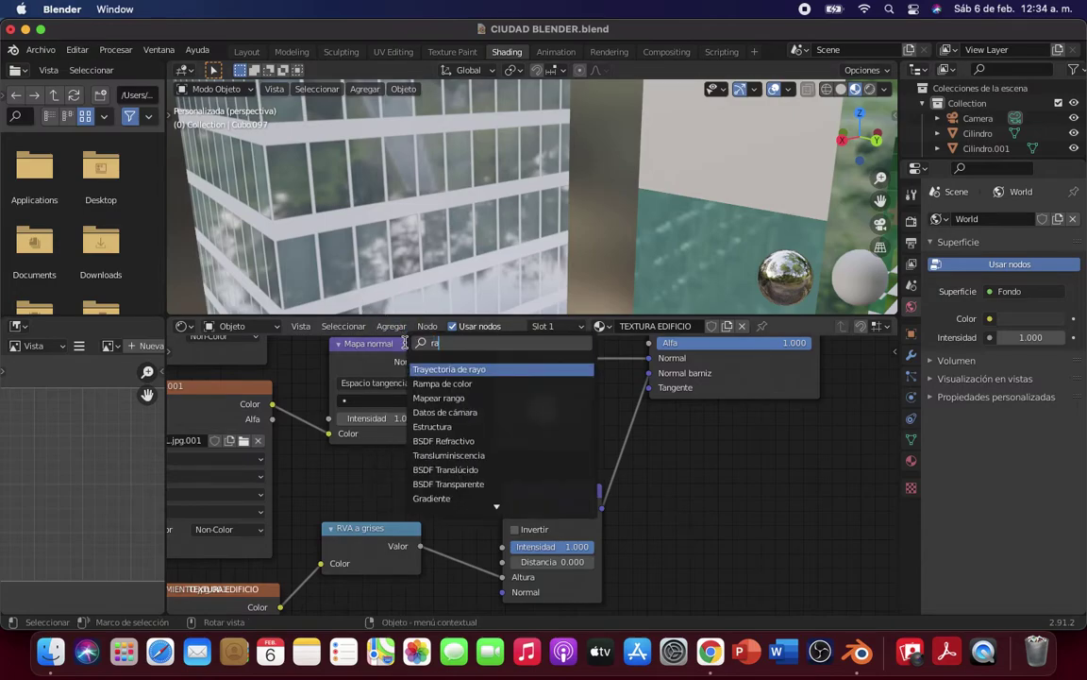
pyautogui.write('mpa')
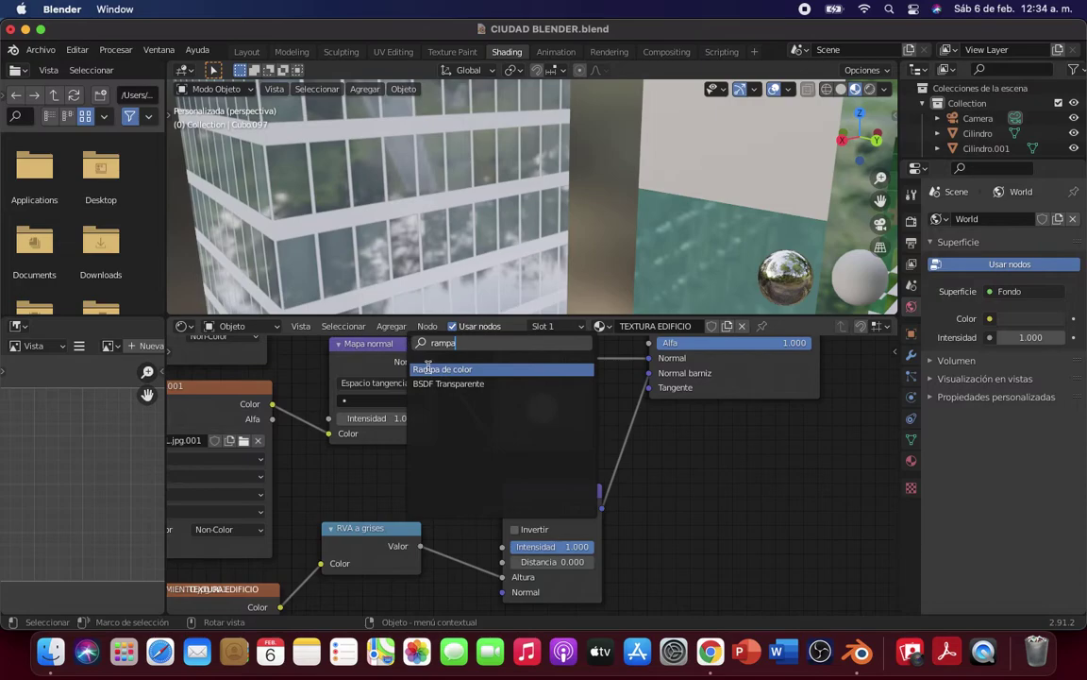
pyautogui.press('Return')
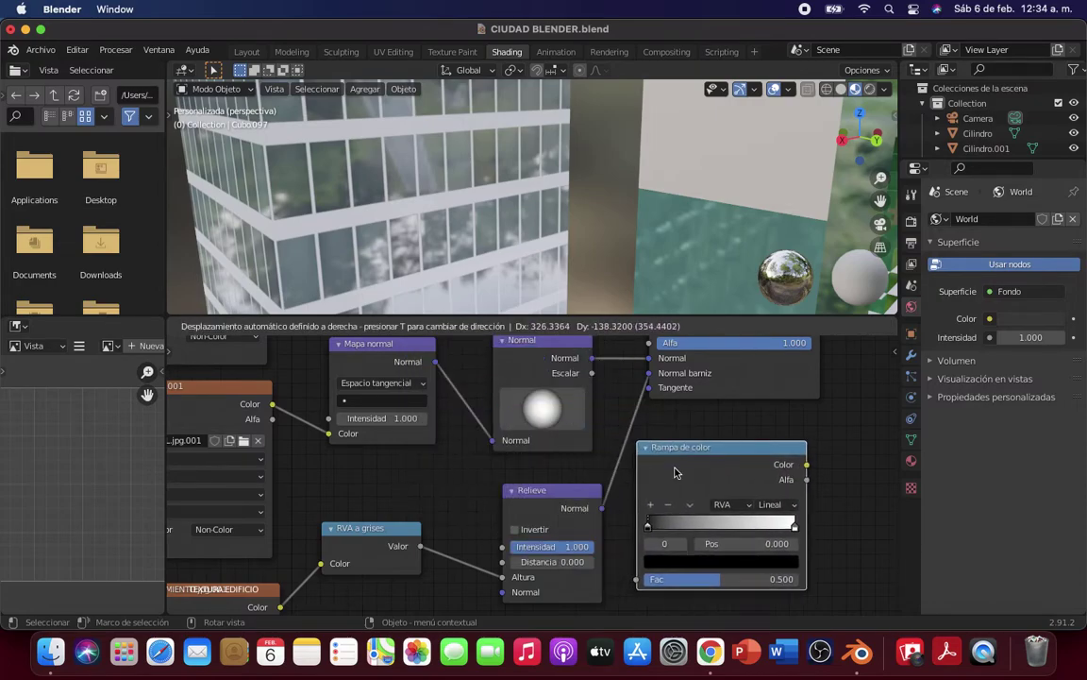
pyautogui.click(675, 469)
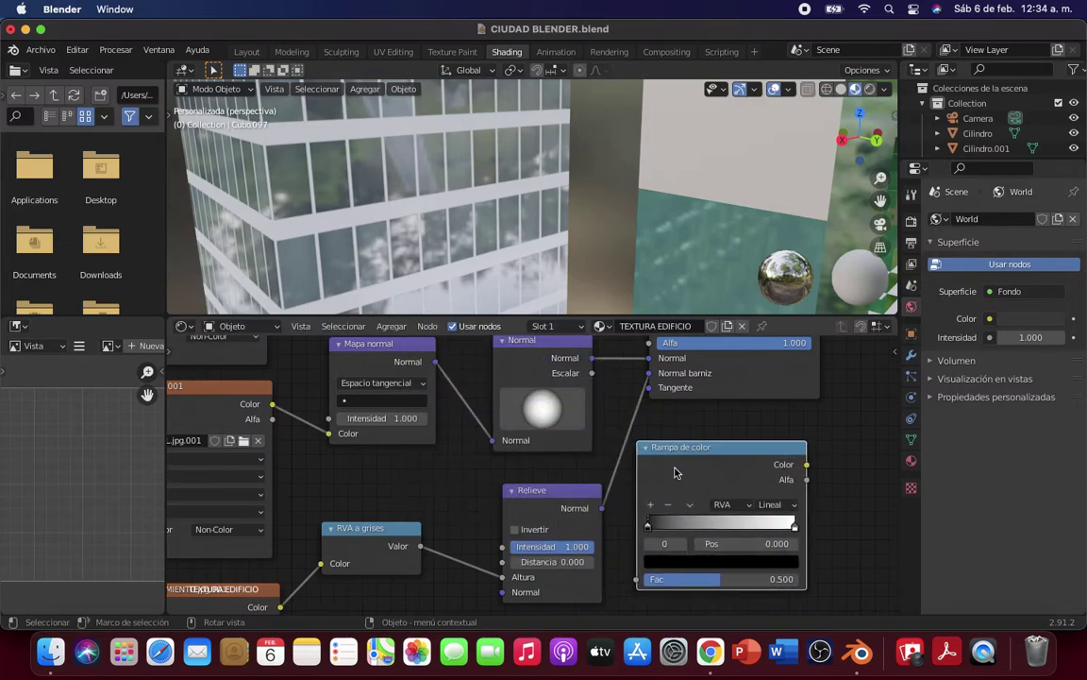
pyautogui.scroll(-2, 675, 469)
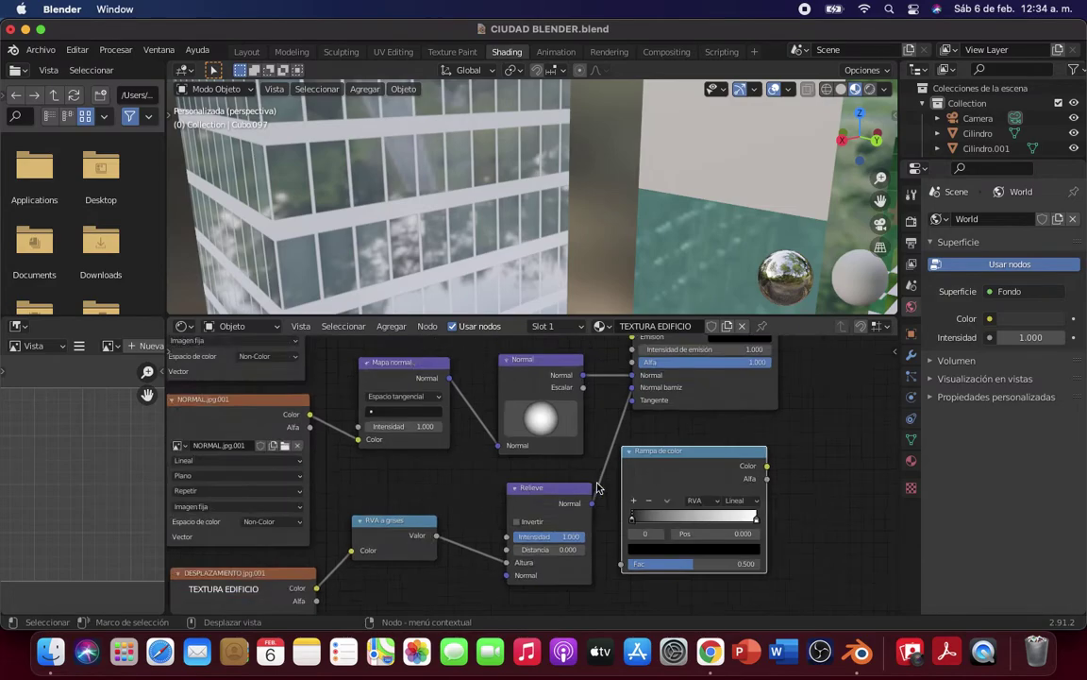
pyautogui.scroll(-1, 699, 443)
pyautogui.scroll(-1, 717, 420)
pyautogui.moveTo(721, 418)
pyautogui.mouseDown(button='middle')
pyautogui.moveTo(667, 544)
pyautogui.moveTo(731, 463)
pyautogui.moveTo(560, 553)
pyautogui.moveTo(619, 518)
pyautogui.mouseUp(button='middle')
# Step: Insert the color ramp into the link from RUGOSIDAD to the shader's Rugosidad
pyautogui.scroll(2, 617, 518)
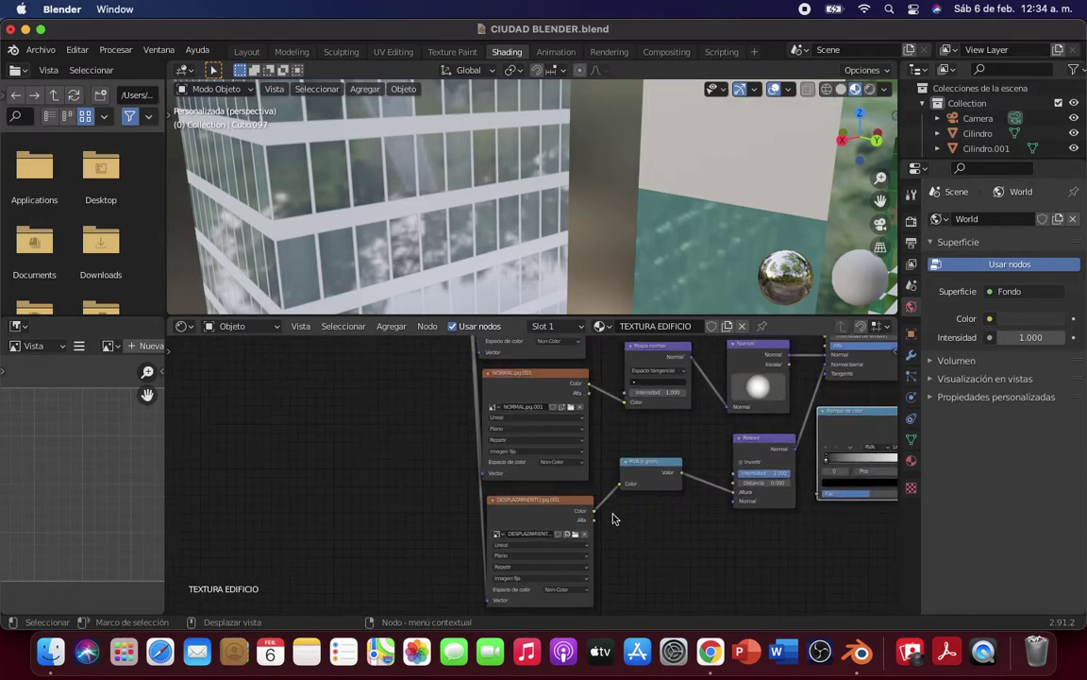
pyautogui.scroll(1, 623, 519)
pyautogui.scroll(3, 596, 517)
pyautogui.hscroll(3, 566, 443)
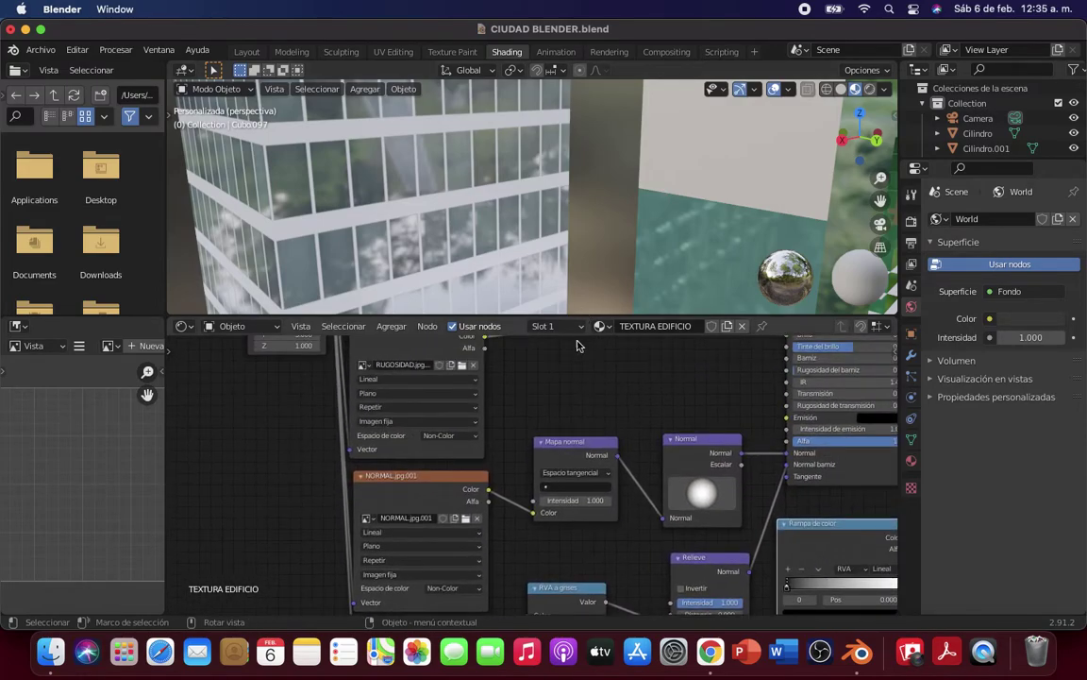
pyautogui.scroll(-2, 522, 437)
pyautogui.hscroll(2, 522, 438)
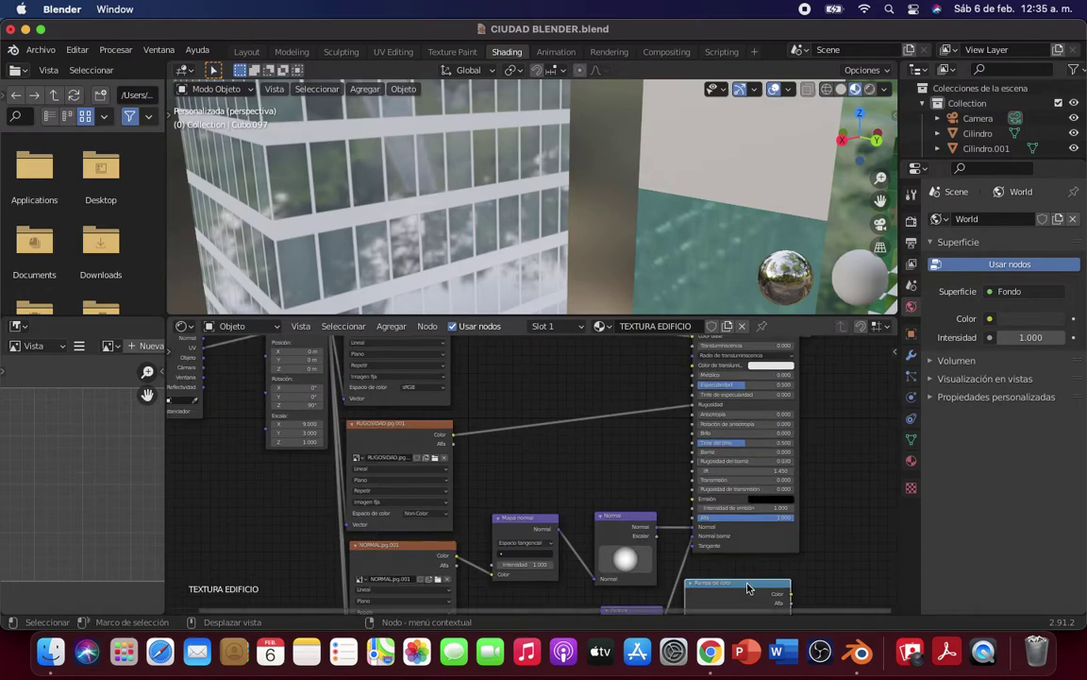
pyautogui.moveTo(763, 589); pyautogui.dragTo(609, 402)
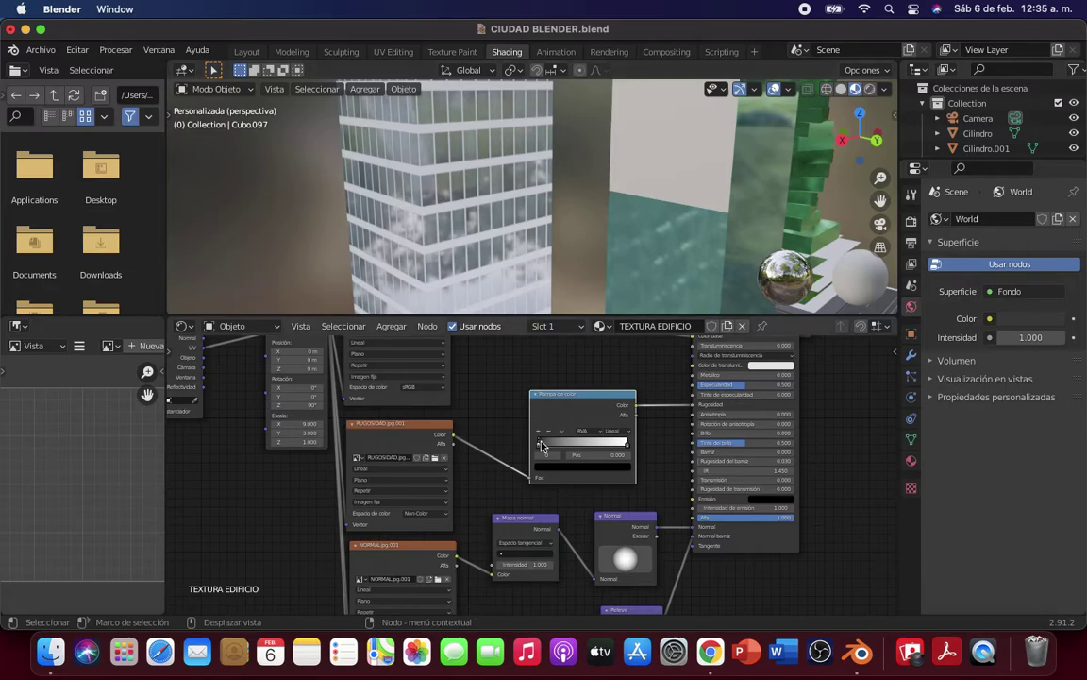
# Step: Slide the ramp's stops to darken the gradient, leaving a stop at 0.364
pyautogui.moveTo(540, 444); pyautogui.dragTo(623, 444)
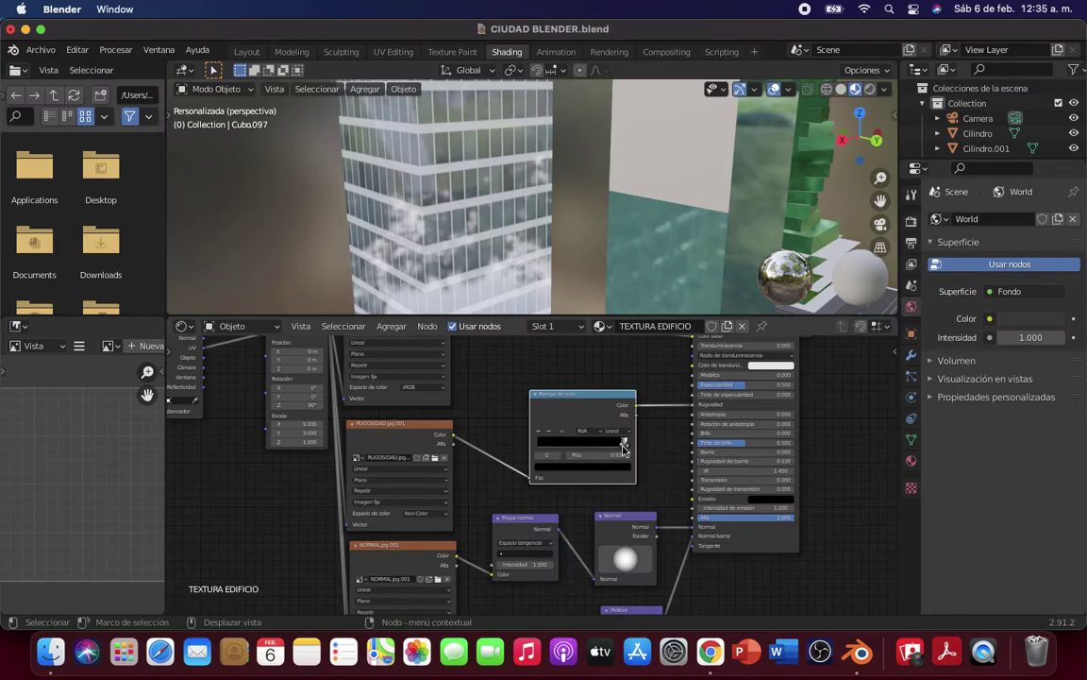
pyautogui.moveTo(624, 443)
pyautogui.mouseDown()
pyautogui.moveTo(534, 451)
pyautogui.moveTo(612, 452)
pyautogui.mouseUp()
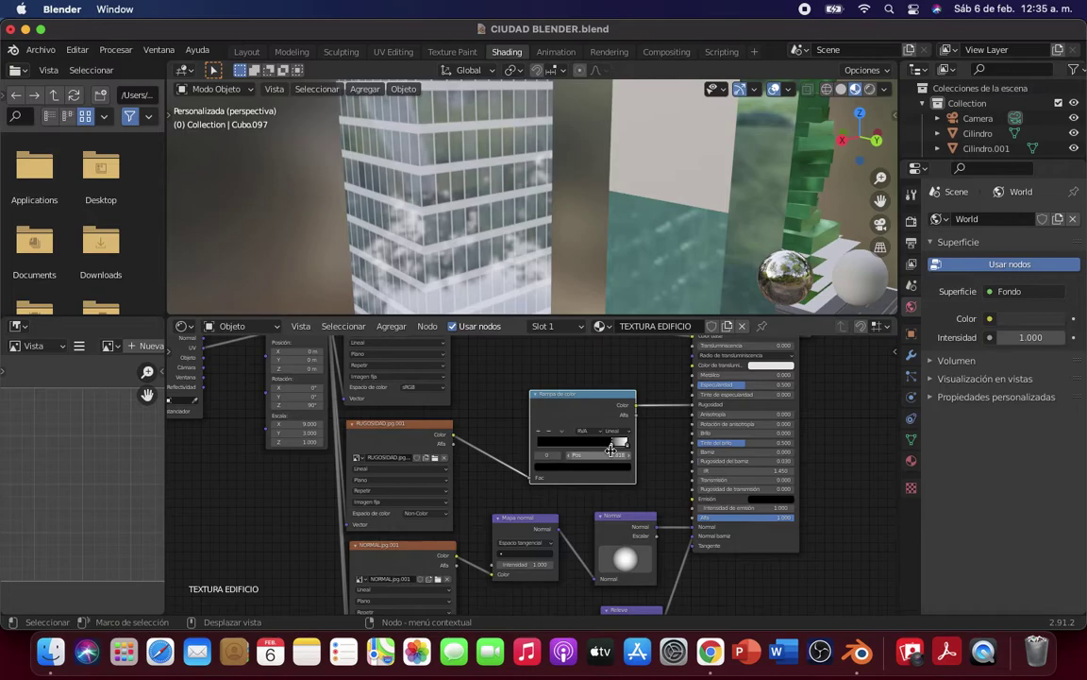
pyautogui.moveTo(612, 452); pyautogui.dragTo(572, 449)
pyautogui.moveTo(567, 446)
pyautogui.mouseDown()
pyautogui.moveTo(620, 450)
pyautogui.moveTo(584, 450)
pyautogui.mouseUp()
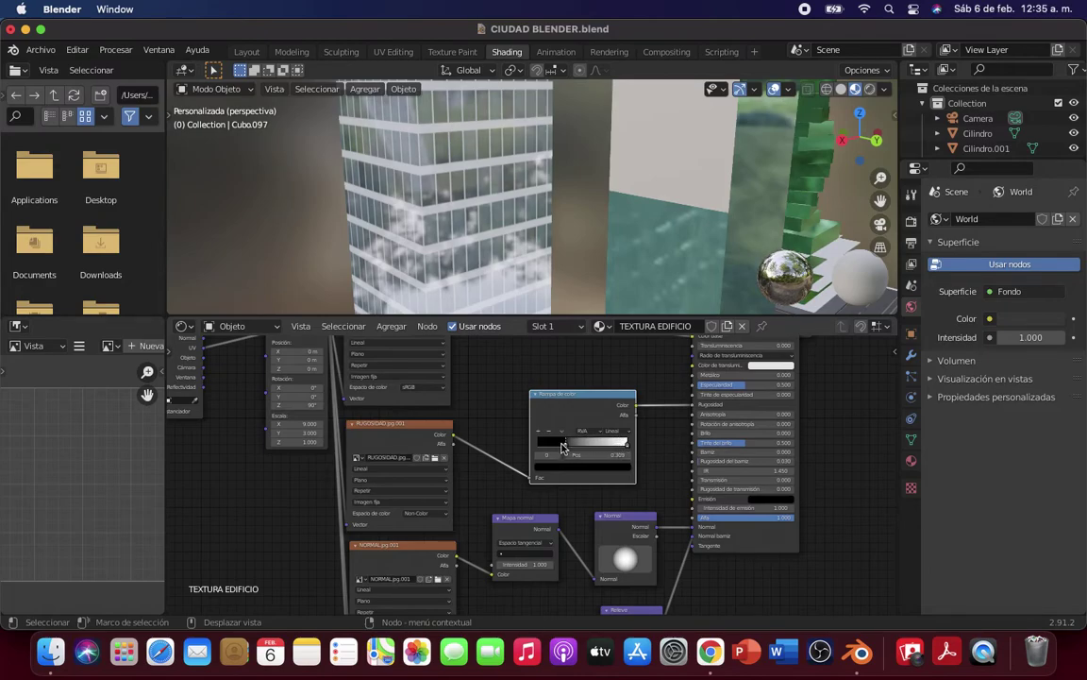
pyautogui.moveTo(562, 447); pyautogui.dragTo(604, 447)
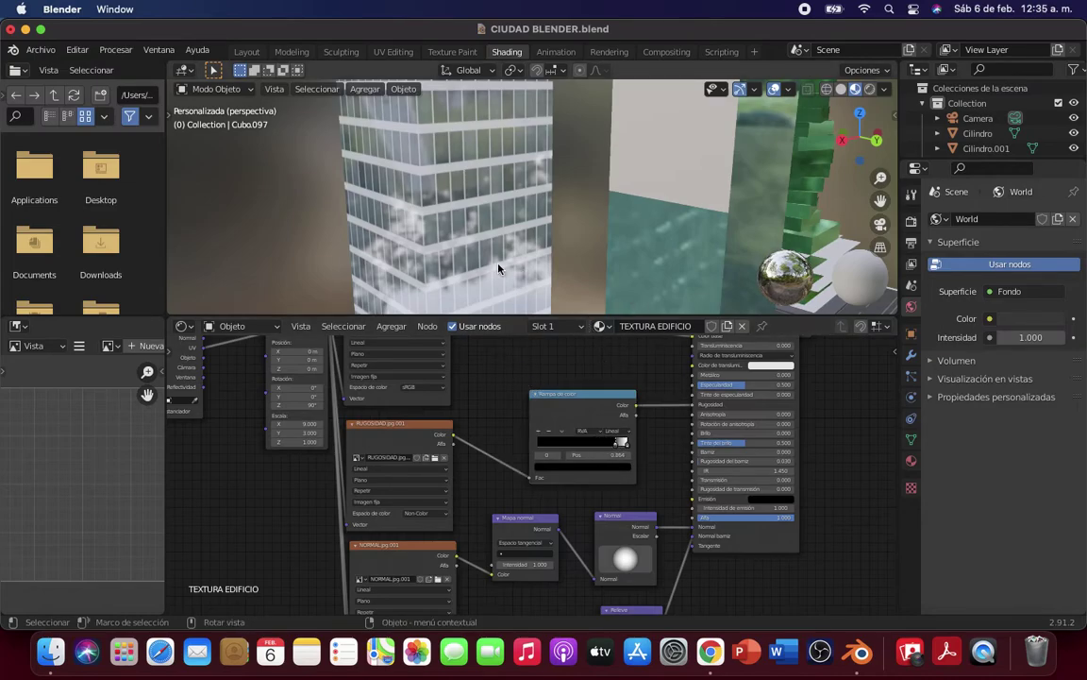
# Step: Duplicate the glass skyscraper and raise the copy slightly along Z
pyautogui.click(247, 51)
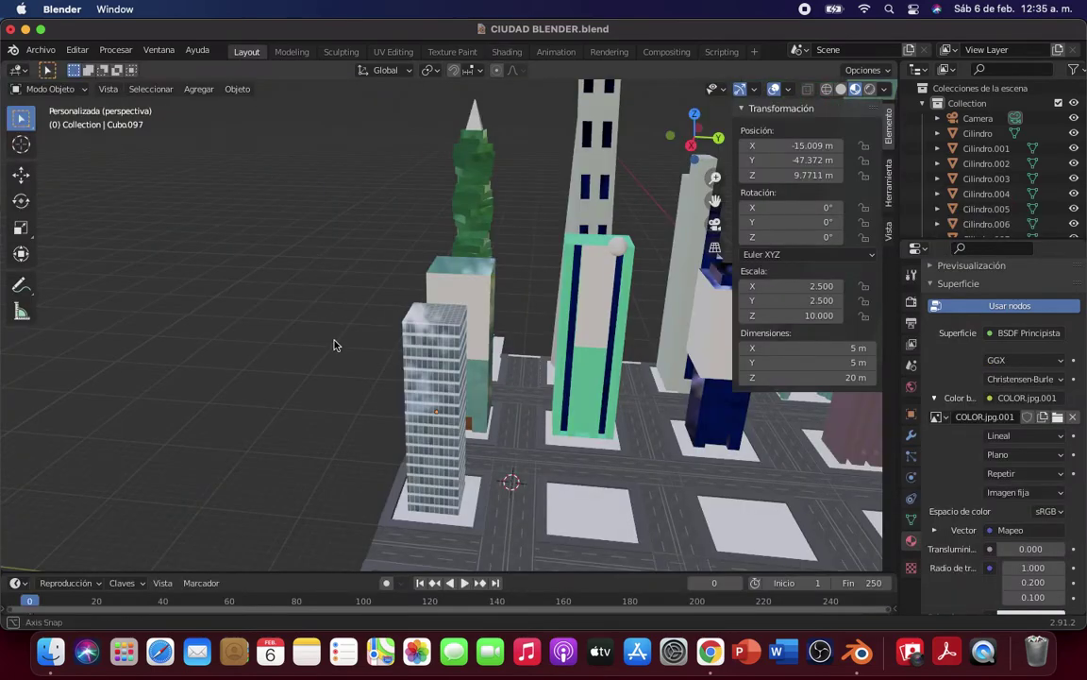
pyautogui.moveTo(333, 345); pyautogui.dragTo(499, 304, button='middle')
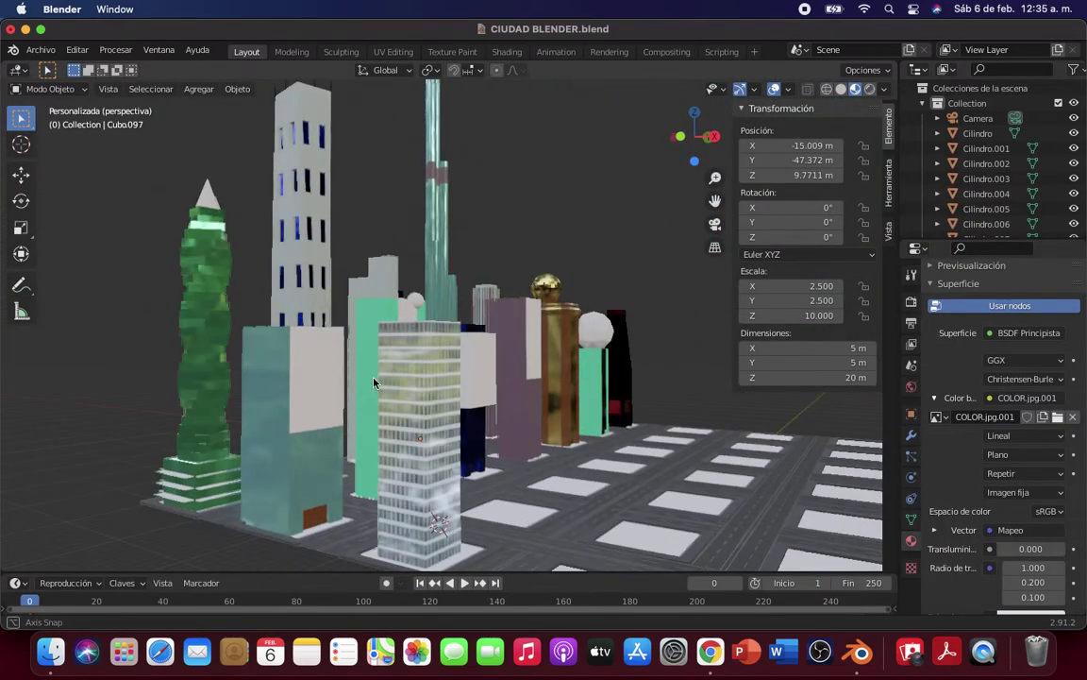
pyautogui.moveTo(373, 383); pyautogui.dragTo(200, 521, button='middle')
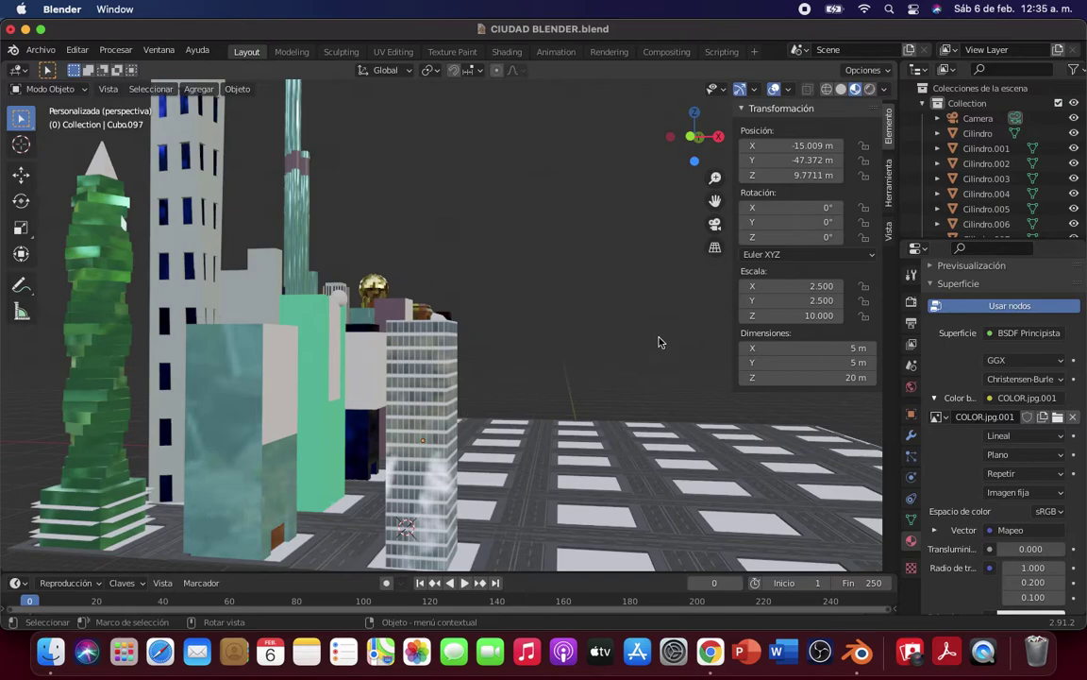
pyautogui.moveTo(660, 343); pyautogui.dragTo(453, 446, button='middle')
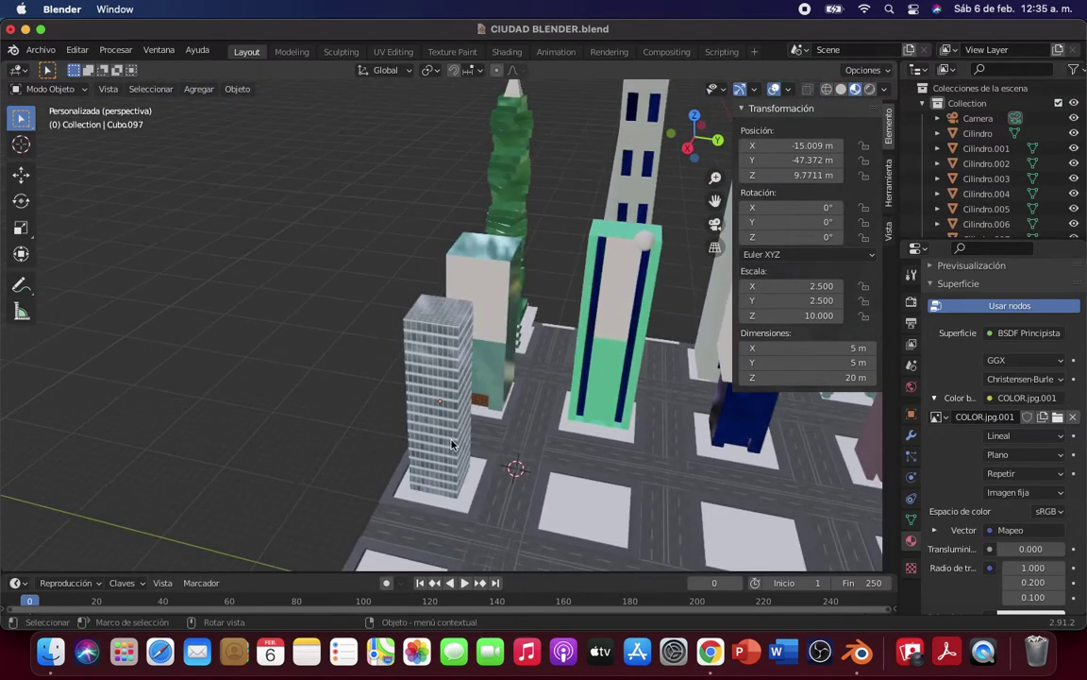
pyautogui.click(452, 445)
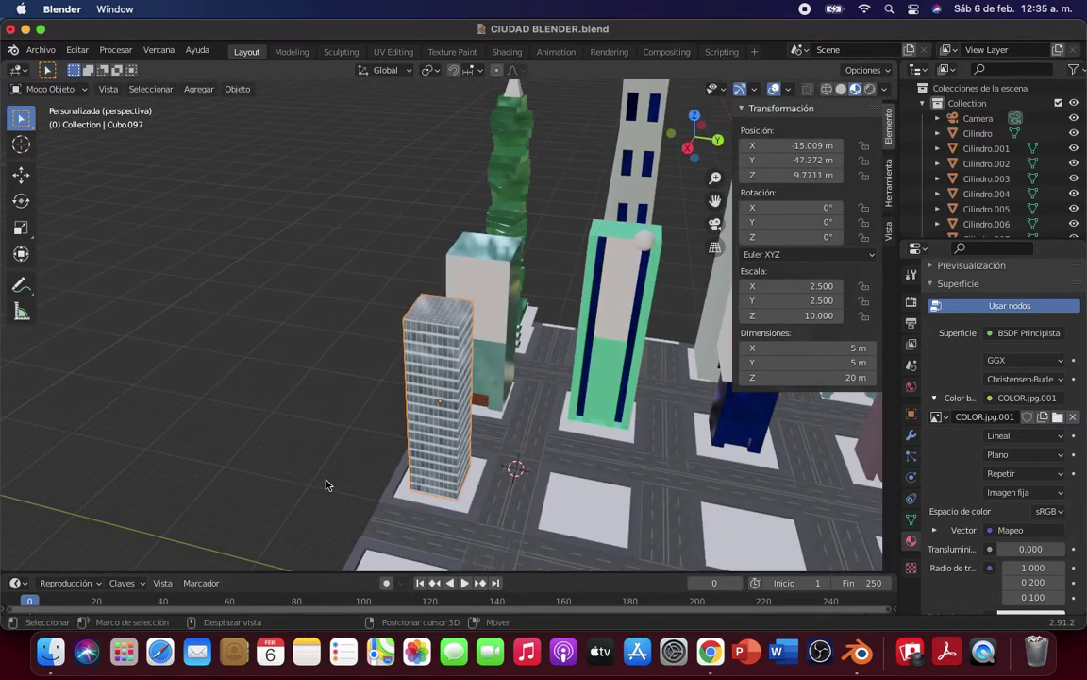
pyautogui.hotkey('shift', 'd')
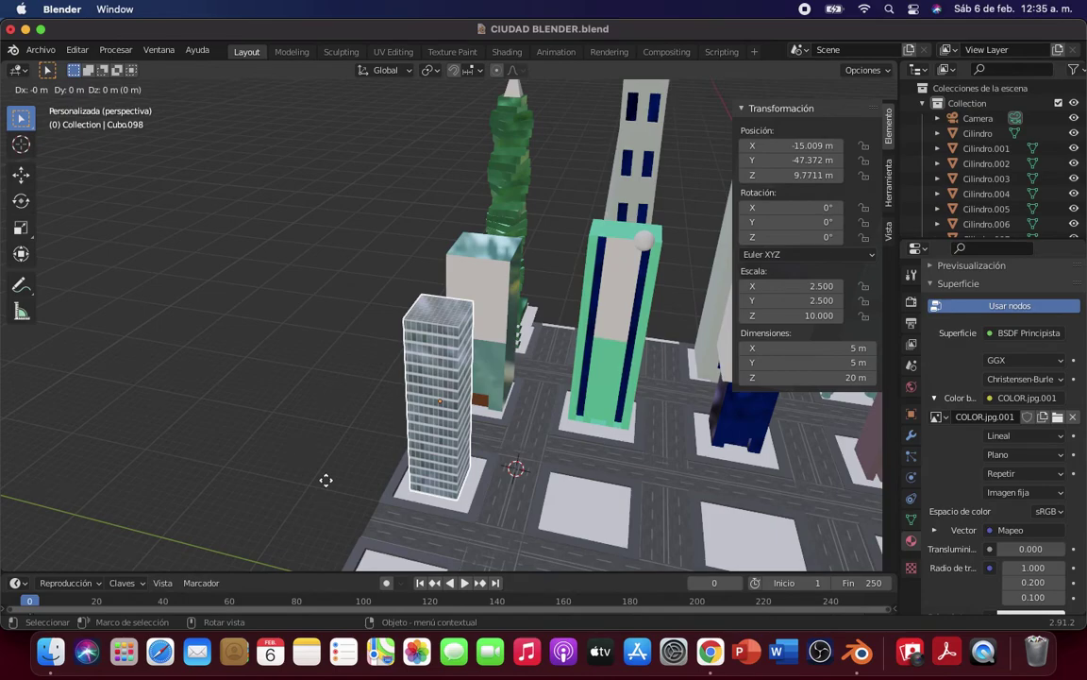
pyautogui.click(485, 523)
pyautogui.press('g')
pyautogui.press('z')
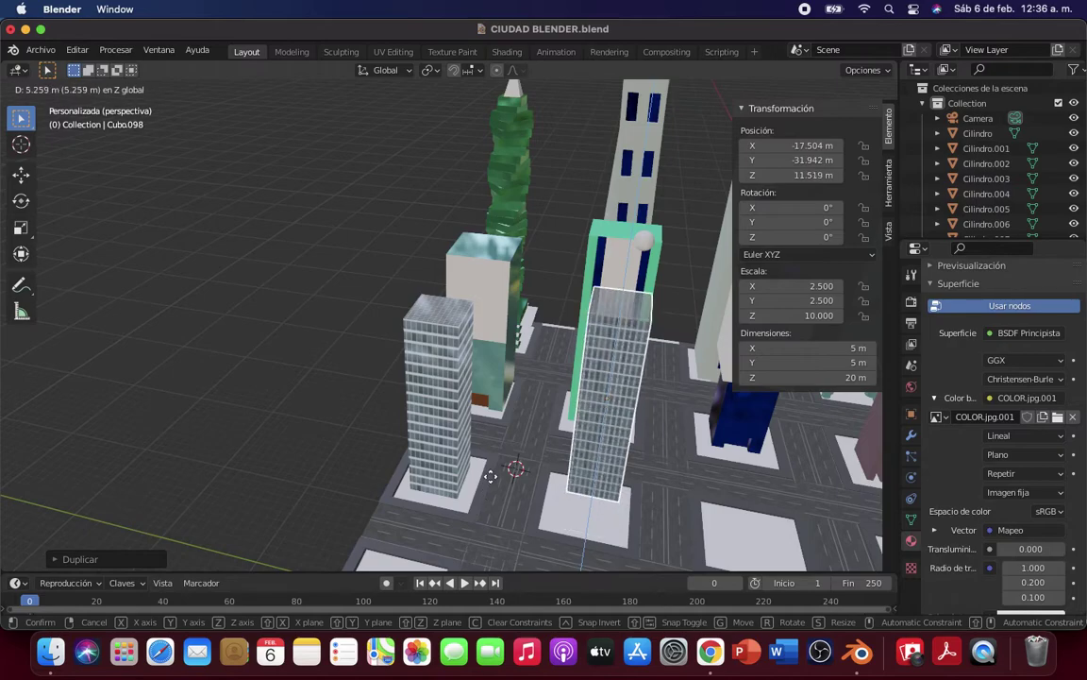
pyautogui.click(489, 499)
pyautogui.moveTo(489, 499); pyautogui.dragTo(323, 522, button='middle')
# Step: Slide the duplicate tower along X to X -15.392 m, opposite the first tower
pyautogui.press('g')
pyautogui.press('y')
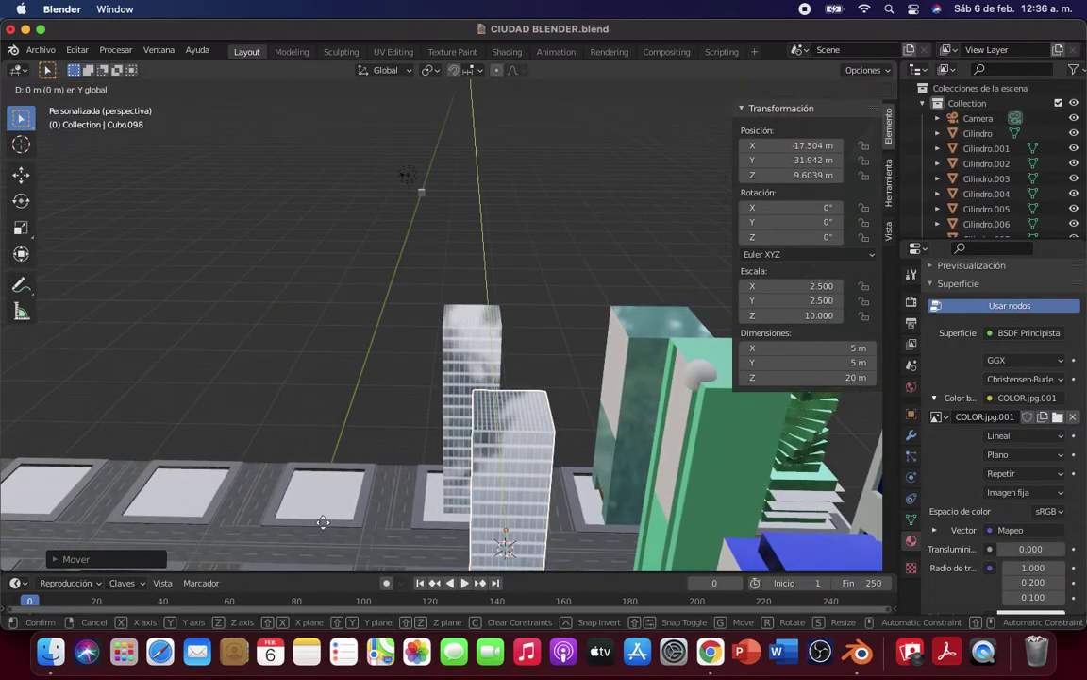
pyautogui.press('x')
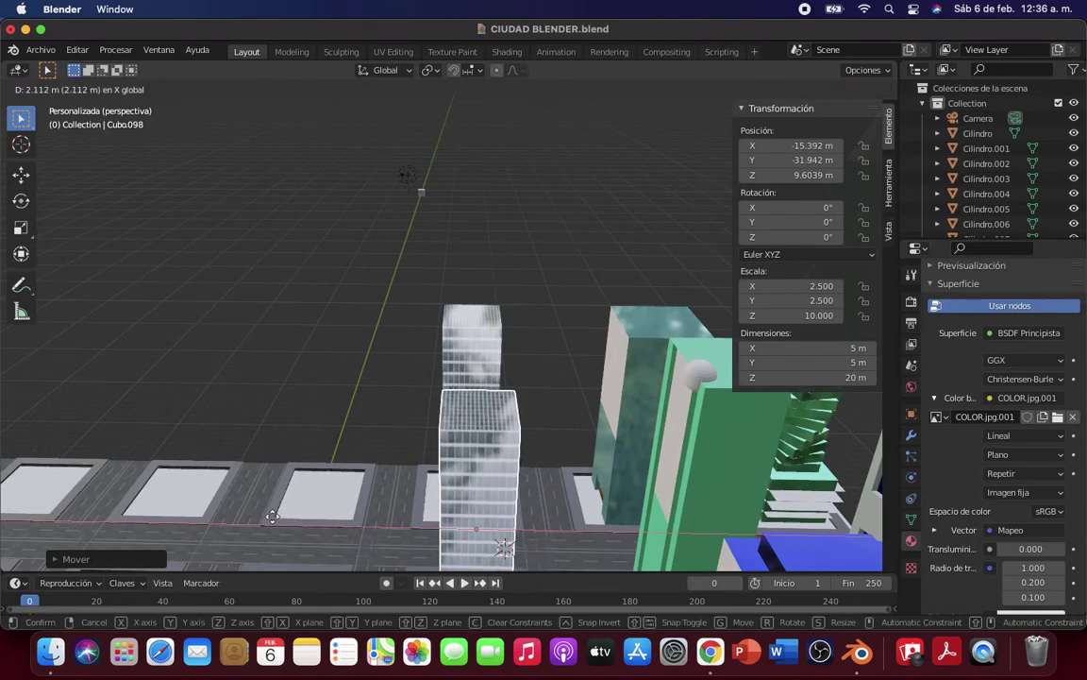
pyautogui.click(274, 434)
pyautogui.moveTo(274, 432)
pyautogui.mouseDown(button='middle')
pyautogui.moveTo(329, 436)
pyautogui.moveTo(279, 462)
pyautogui.mouseUp(button='middle')
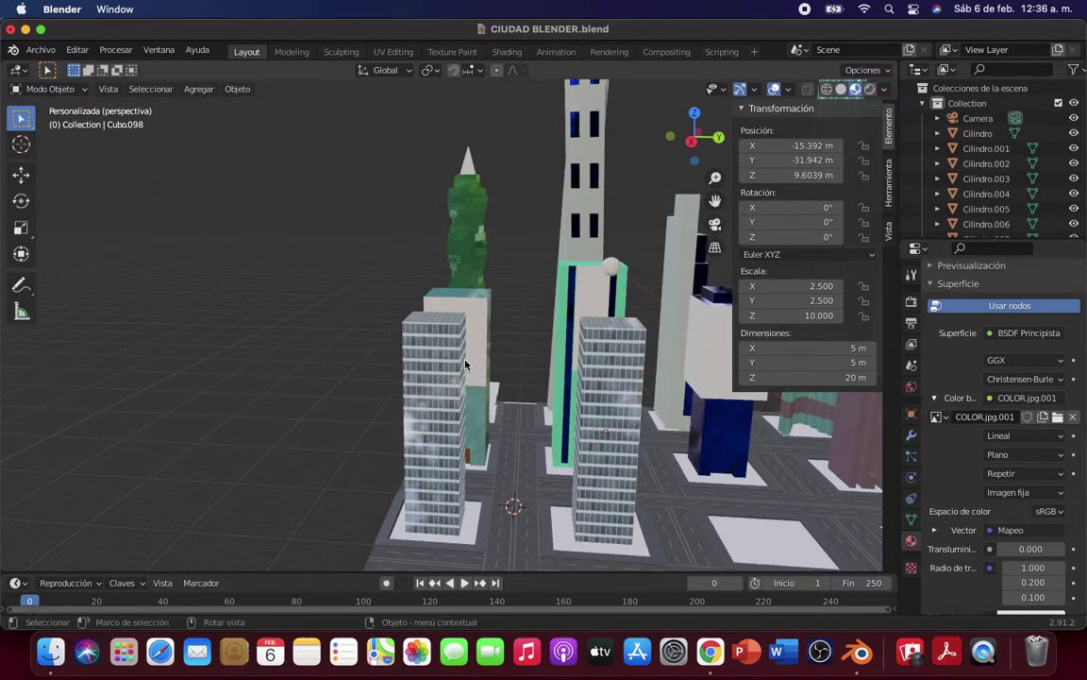
# Step: Add a cube, raise it to 15.72 m, and move it along X between the towers
pyautogui.click(198, 88)
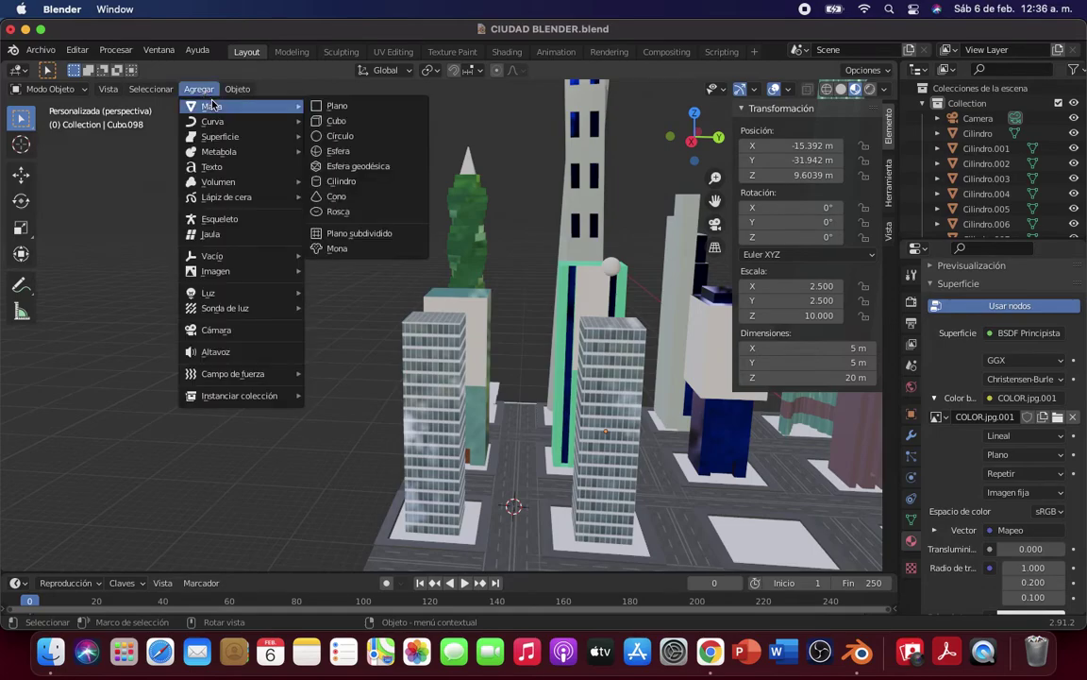
pyautogui.click(321, 107)
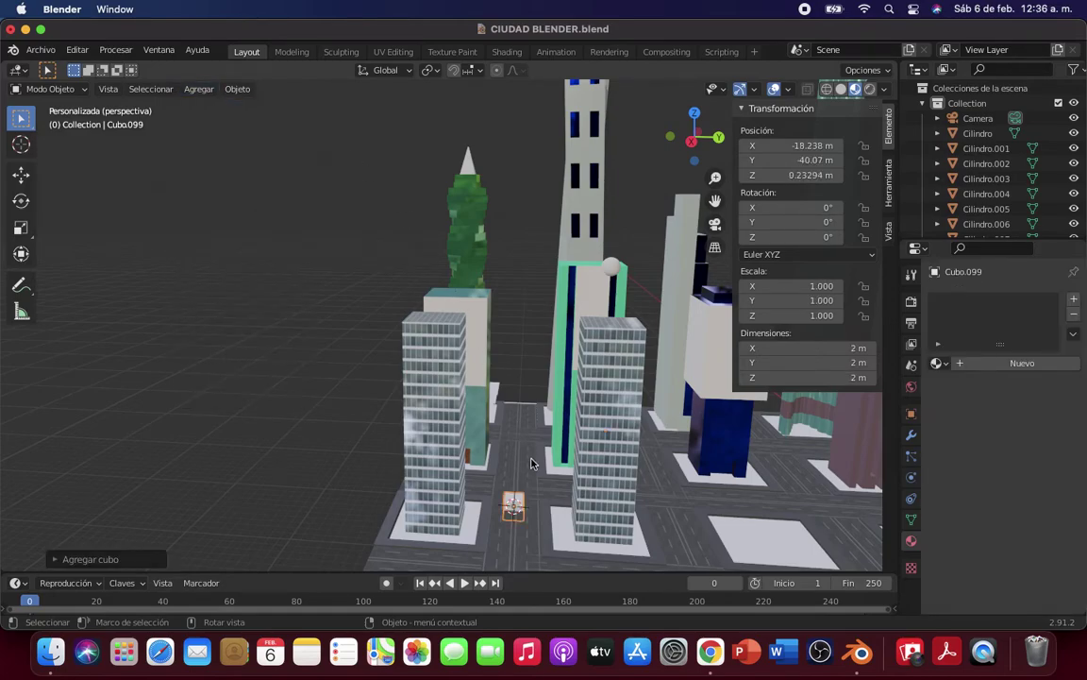
pyautogui.press('g')
pyautogui.press('z')
pyautogui.click(550, 341)
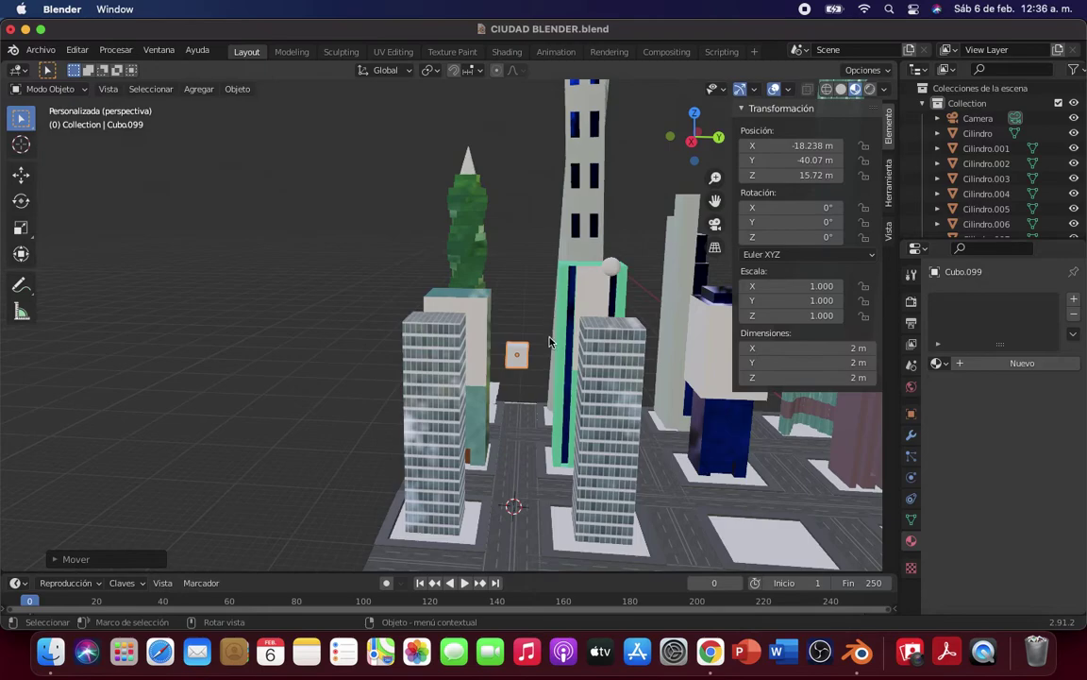
pyautogui.moveTo(551, 342)
pyautogui.mouseDown(button='middle')
pyautogui.moveTo(396, 404)
pyautogui.moveTo(374, 464)
pyautogui.mouseUp(button='middle')
pyautogui.press('g')
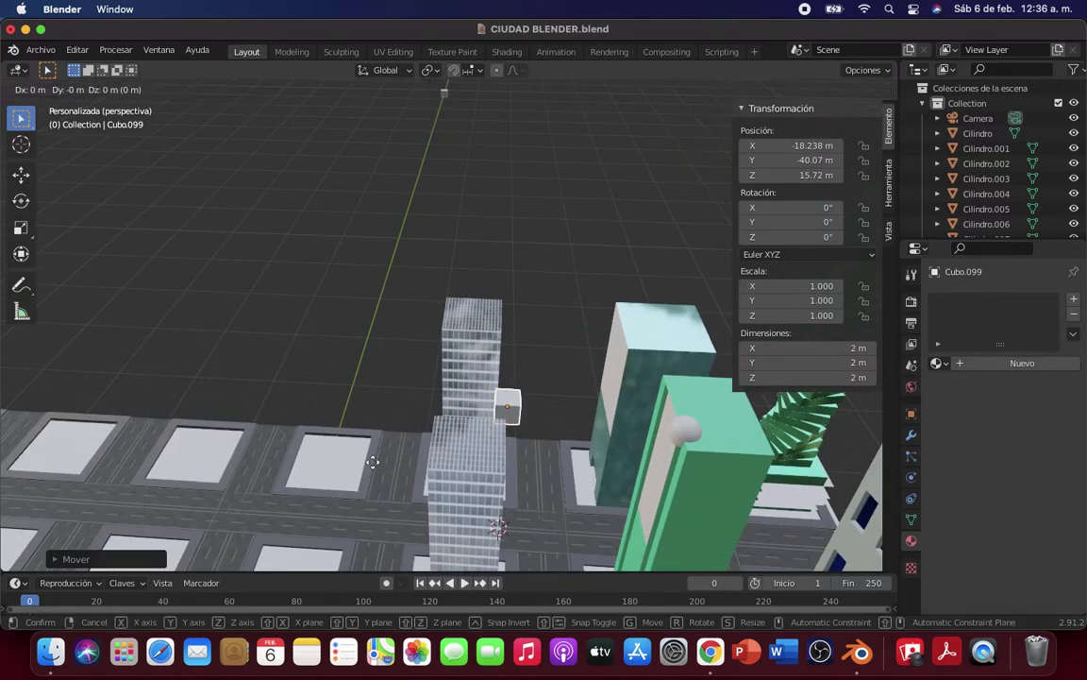
pyautogui.press('y')
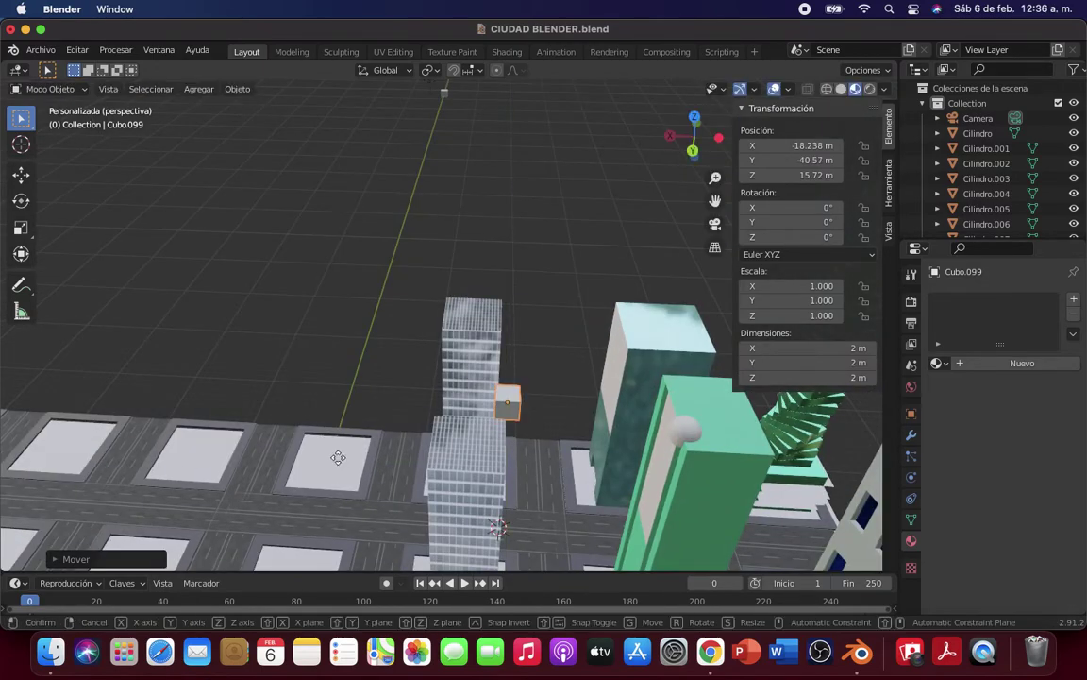
pyautogui.press('x')
pyautogui.click(304, 473)
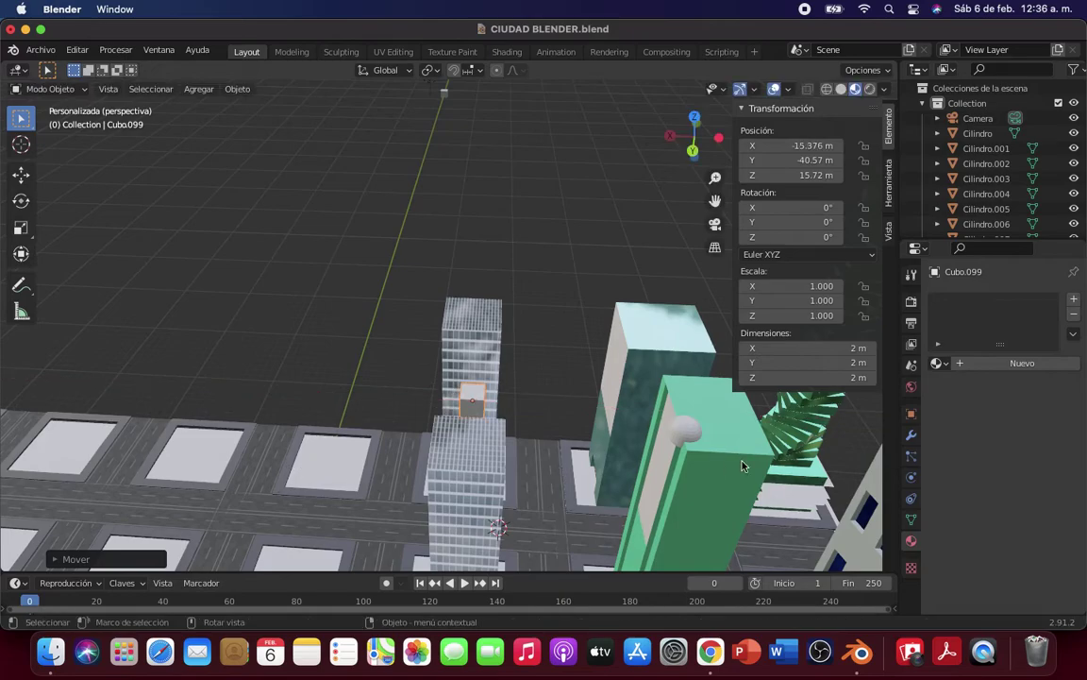
# Step: Flatten the cube to 0 m height and set its length to 10 m
pyautogui.click(795, 378)
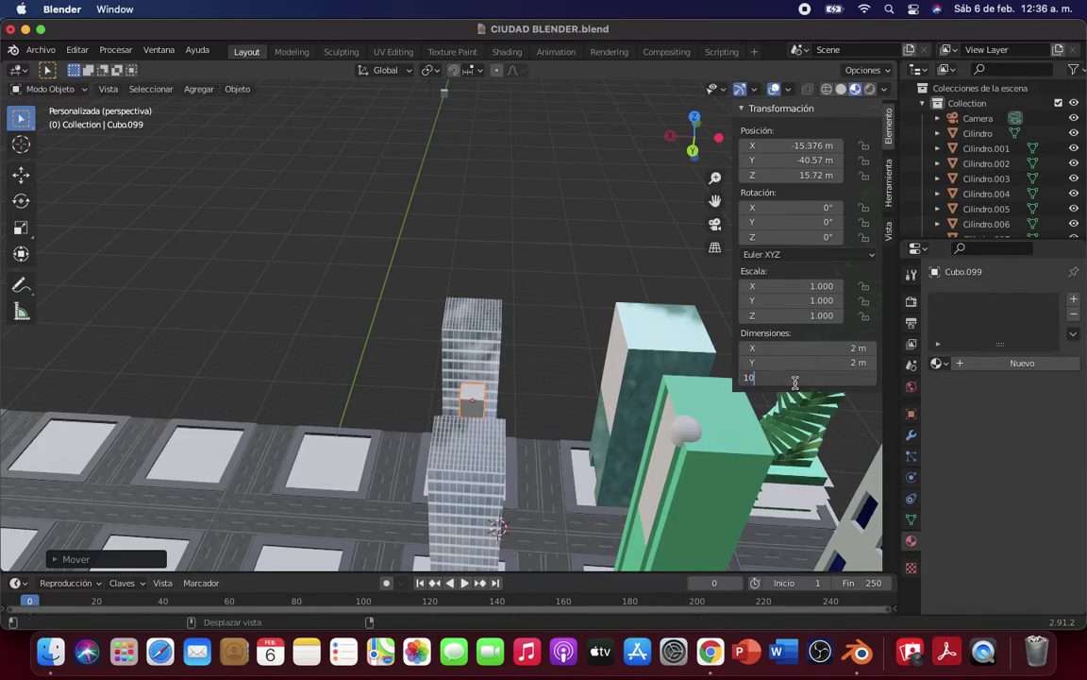
pyautogui.click(810, 360)
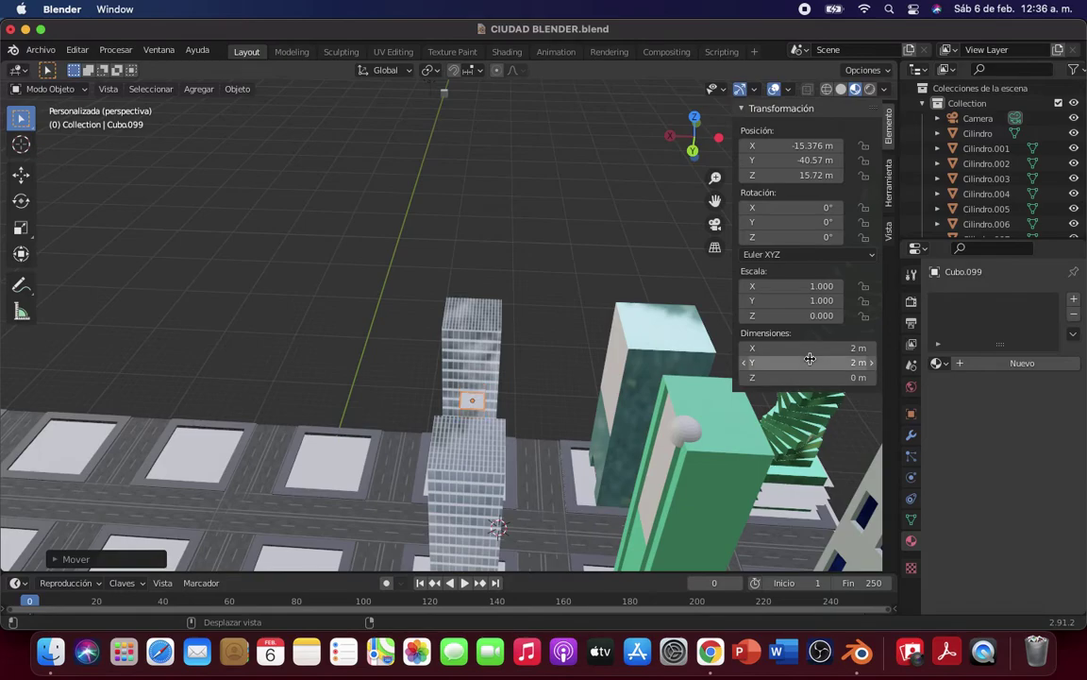
pyautogui.write('10')
pyautogui.press('Return')
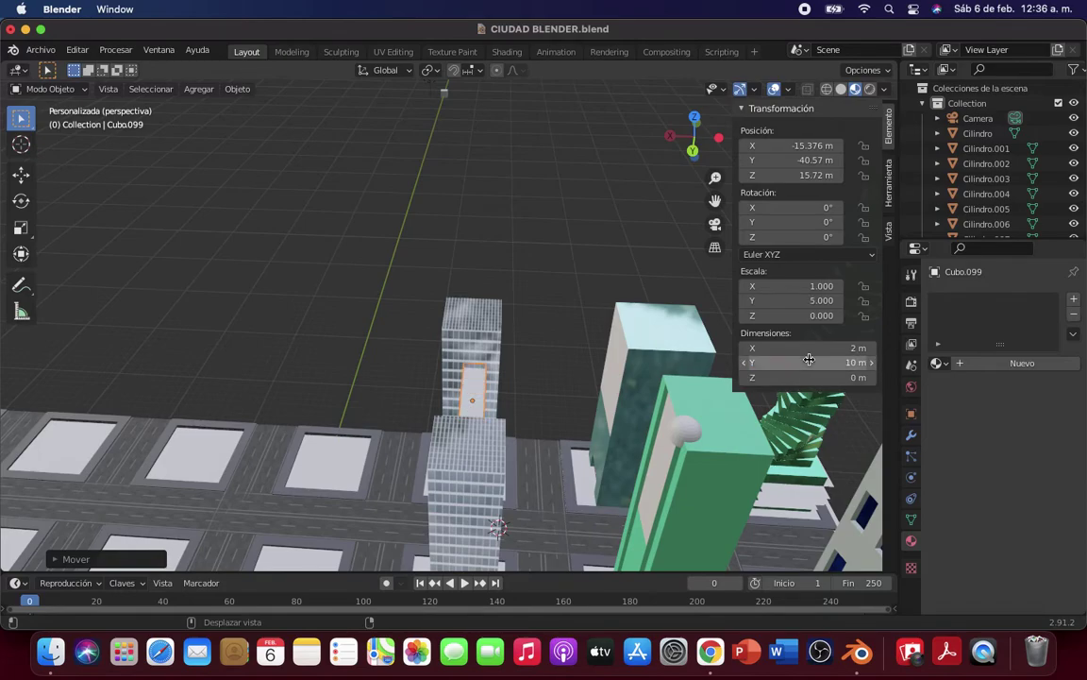
pyautogui.moveTo(306, 388)
pyautogui.mouseDown(button='middle')
pyautogui.moveTo(472, 323)
pyautogui.moveTo(406, 328)
pyautogui.mouseUp(button='middle')
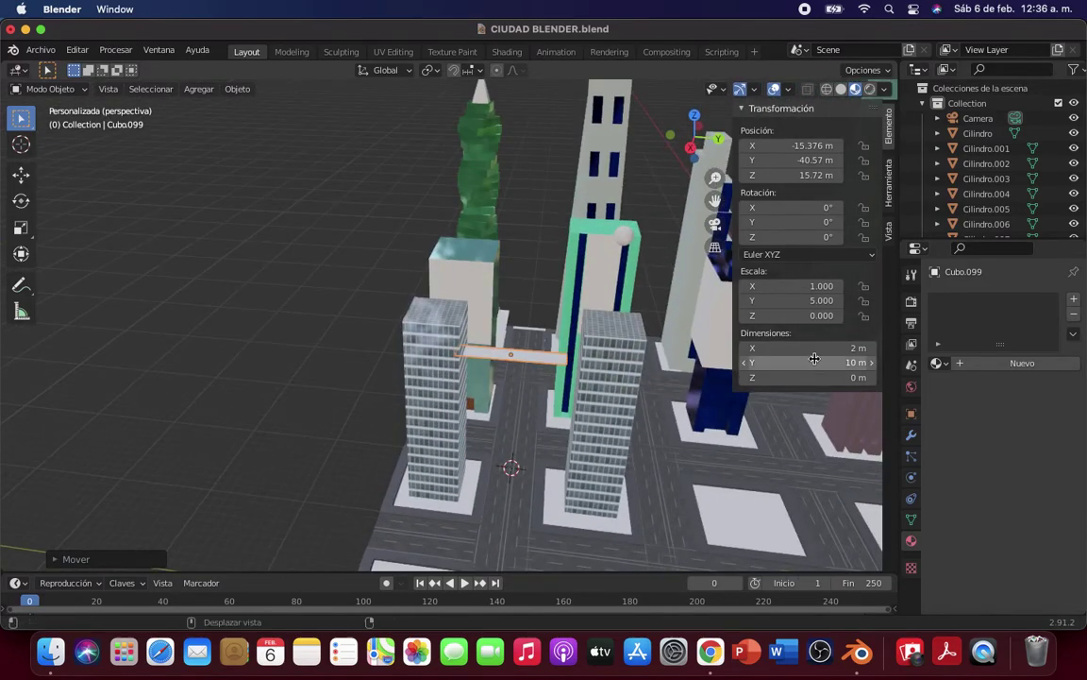
# Step: Try slab lengths of 13 m and 11 m, nudge it along Y, then return to 10 m
pyautogui.click(813, 360)
pyautogui.write('13')
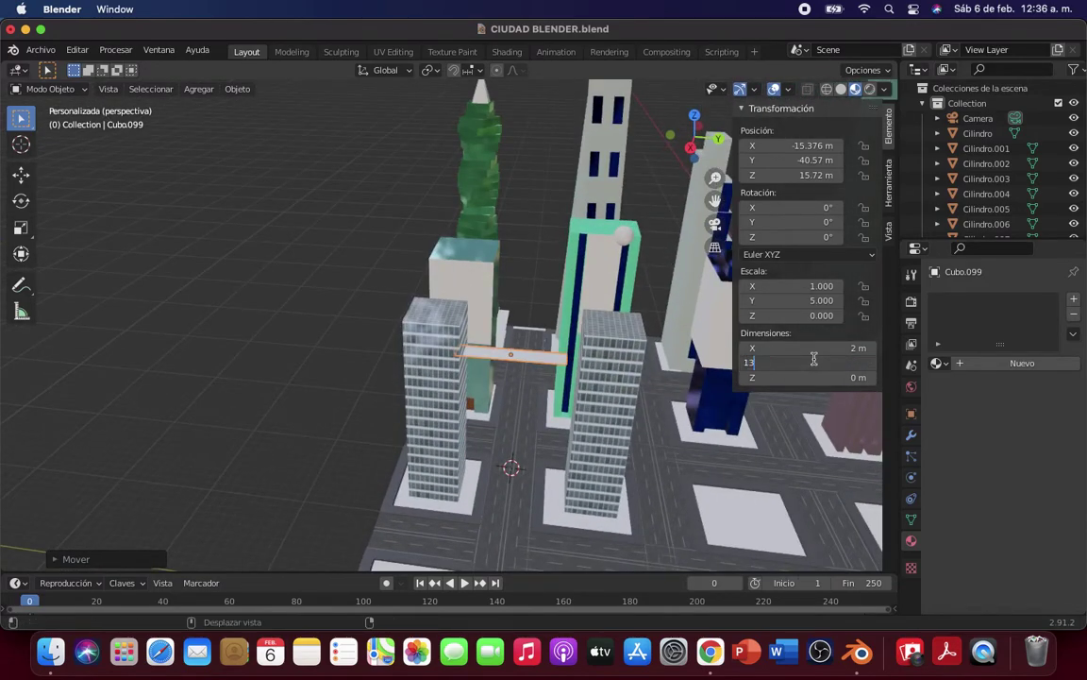
pyautogui.press('Return')
pyautogui.click(814, 359)
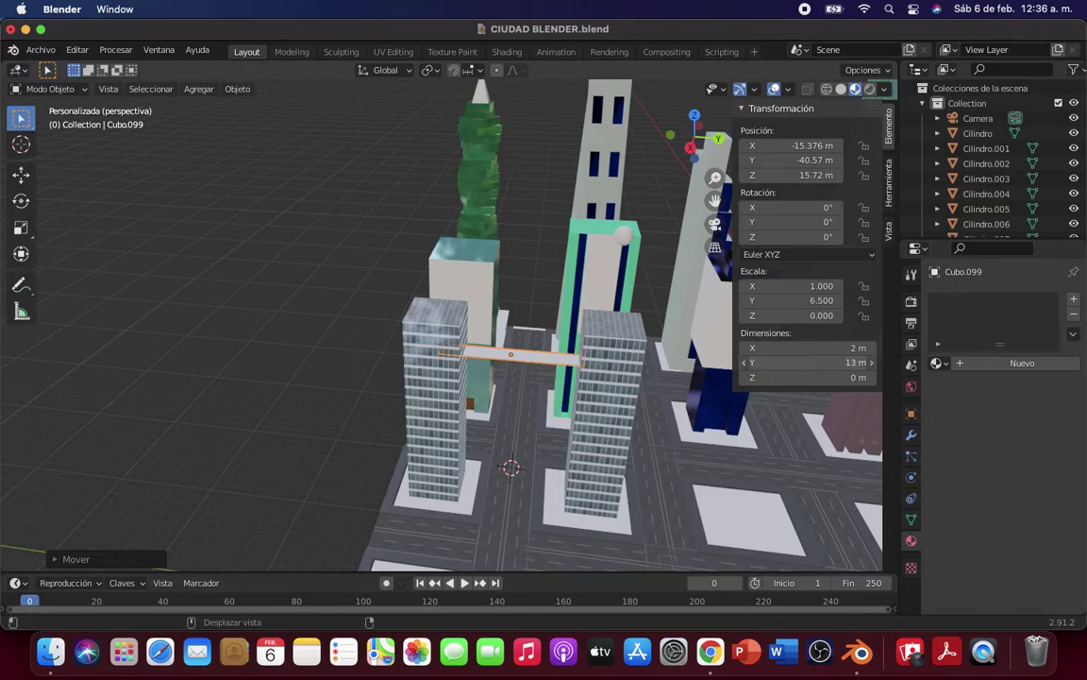
pyautogui.write('1')
pyautogui.press('Return')
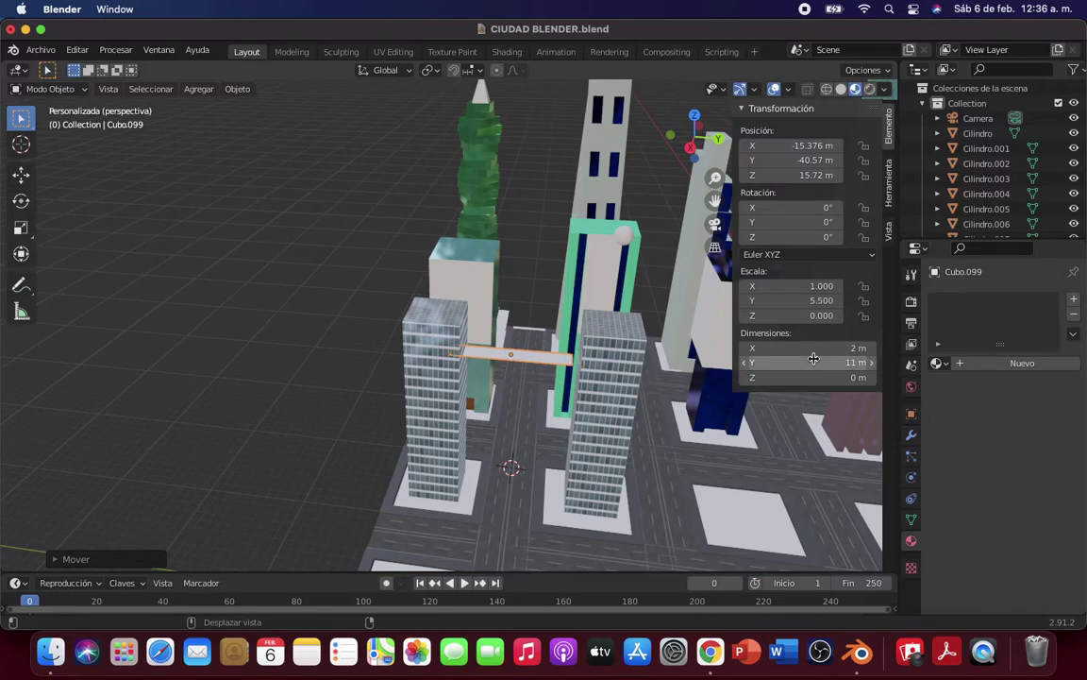
pyautogui.press('g')
pyautogui.press('y')
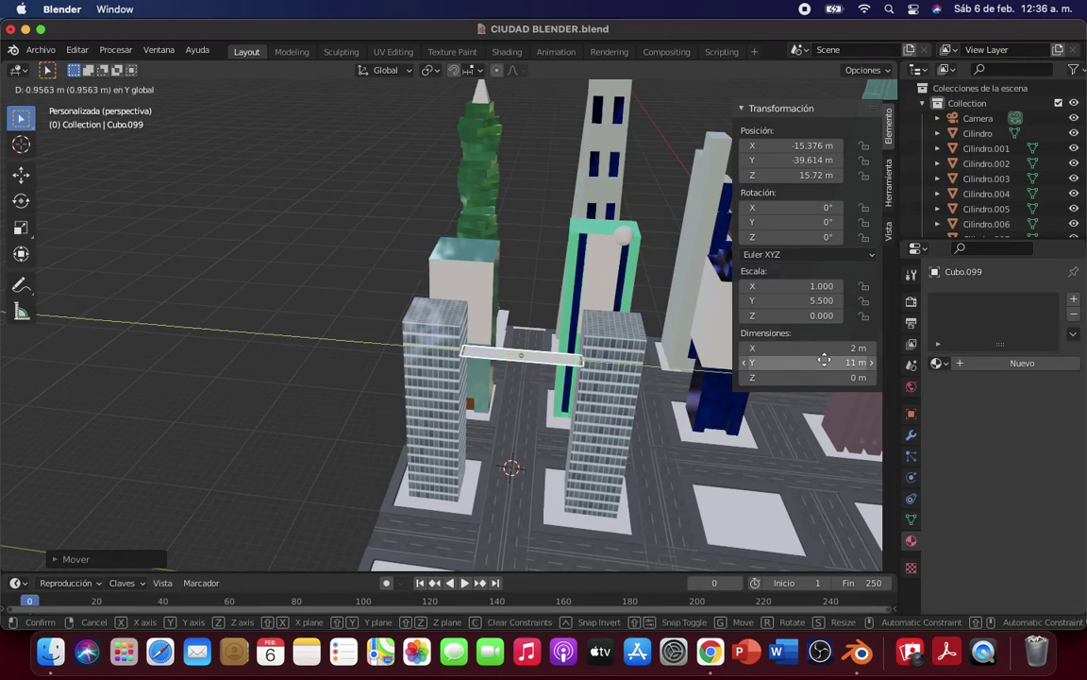
pyautogui.doubleClick(824, 360)
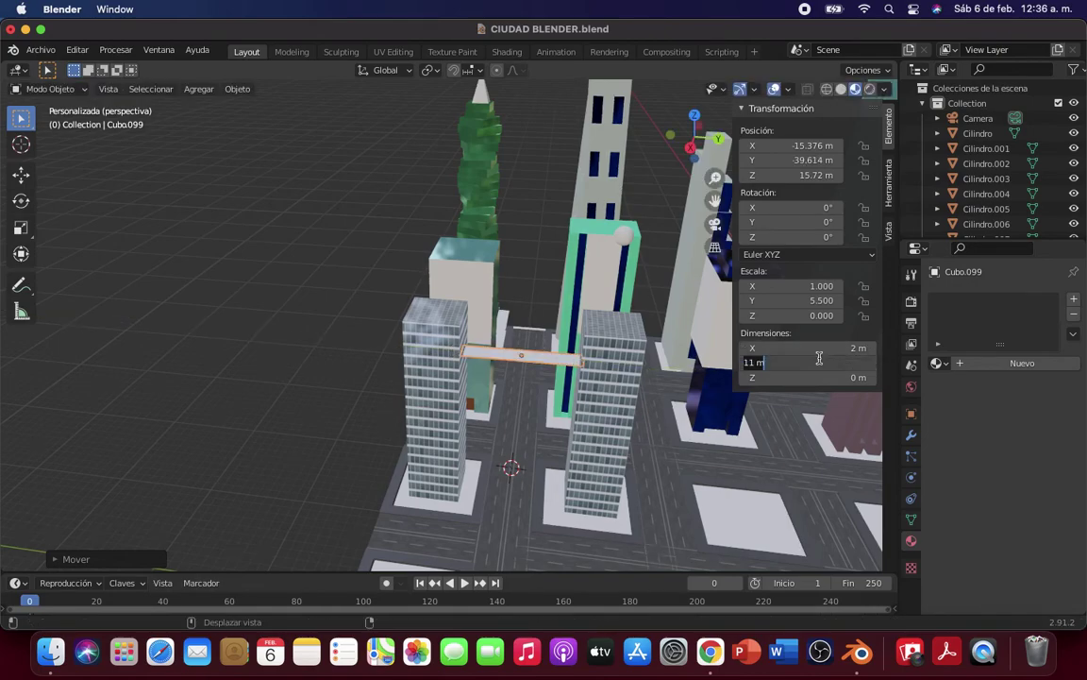
pyautogui.write('10')
pyautogui.press('Return')
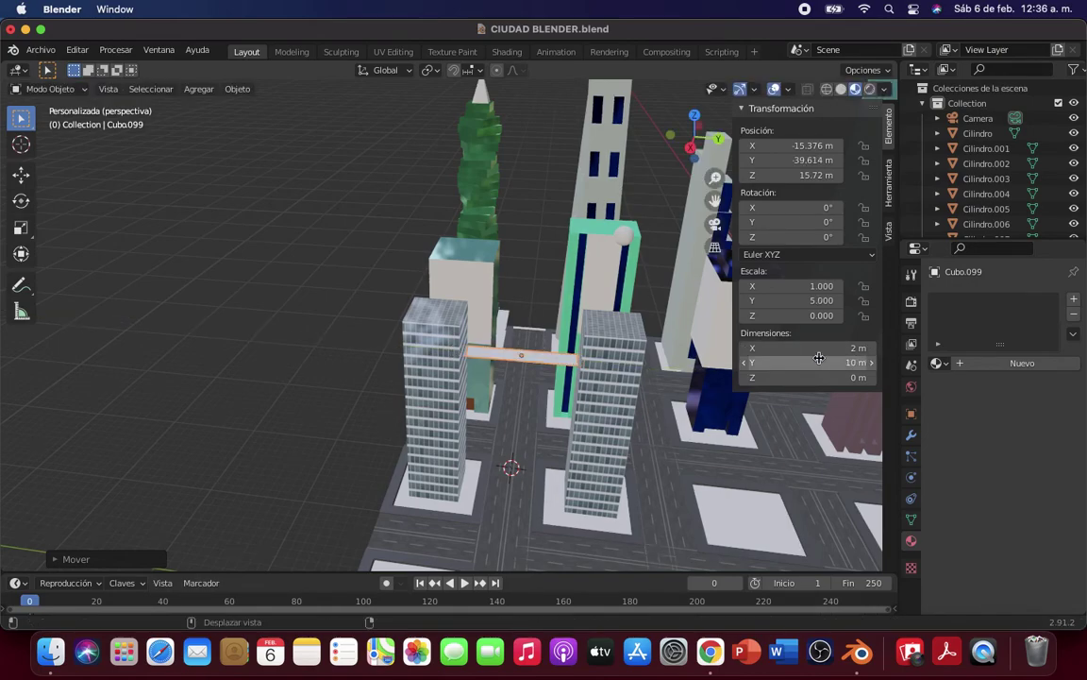
pyautogui.scroll(5, 486, 385)
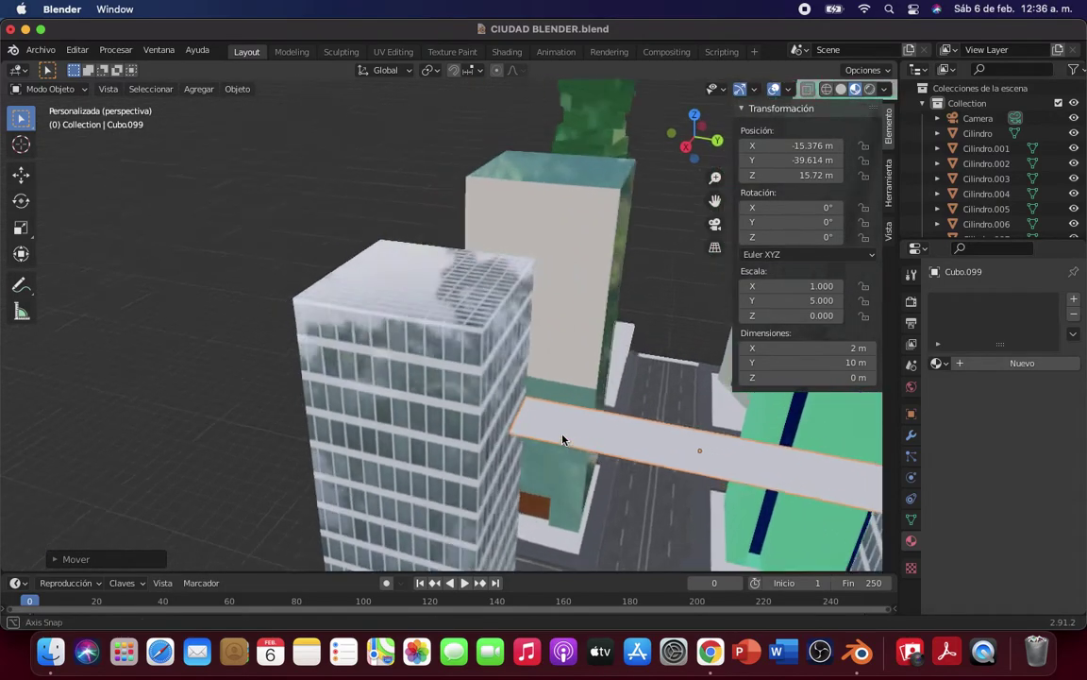
# Step: Lengthen the bridge to 11 m and make it 4 m tall
pyautogui.moveTo(563, 439)
pyautogui.mouseDown(button='middle')
pyautogui.moveTo(487, 405)
pyautogui.moveTo(478, 364)
pyautogui.moveTo(498, 297)
pyautogui.moveTo(629, 419)
pyautogui.moveTo(650, 539)
pyautogui.moveTo(669, 556)
pyautogui.mouseUp(button='middle')
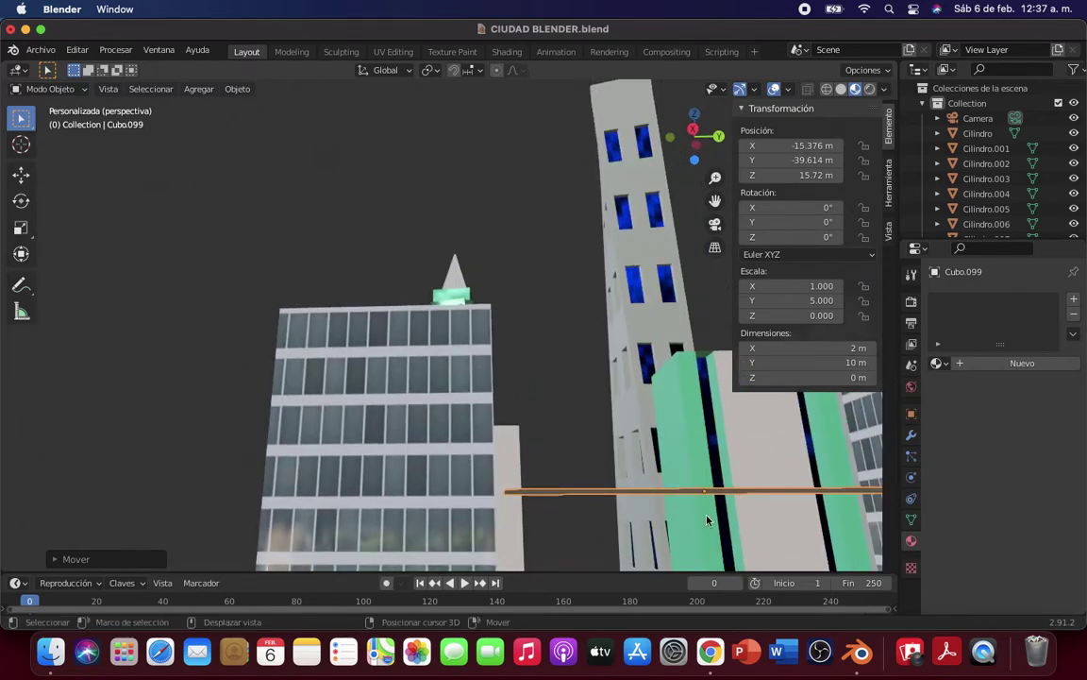
pyautogui.moveTo(706, 519)
pyautogui.mouseDown(button='middle')
pyautogui.moveTo(544, 536)
pyautogui.moveTo(515, 507)
pyautogui.moveTo(505, 472)
pyautogui.moveTo(531, 122)
pyautogui.moveTo(501, 248)
pyautogui.moveTo(502, 297)
pyautogui.mouseUp(button='middle')
pyautogui.click(796, 366)
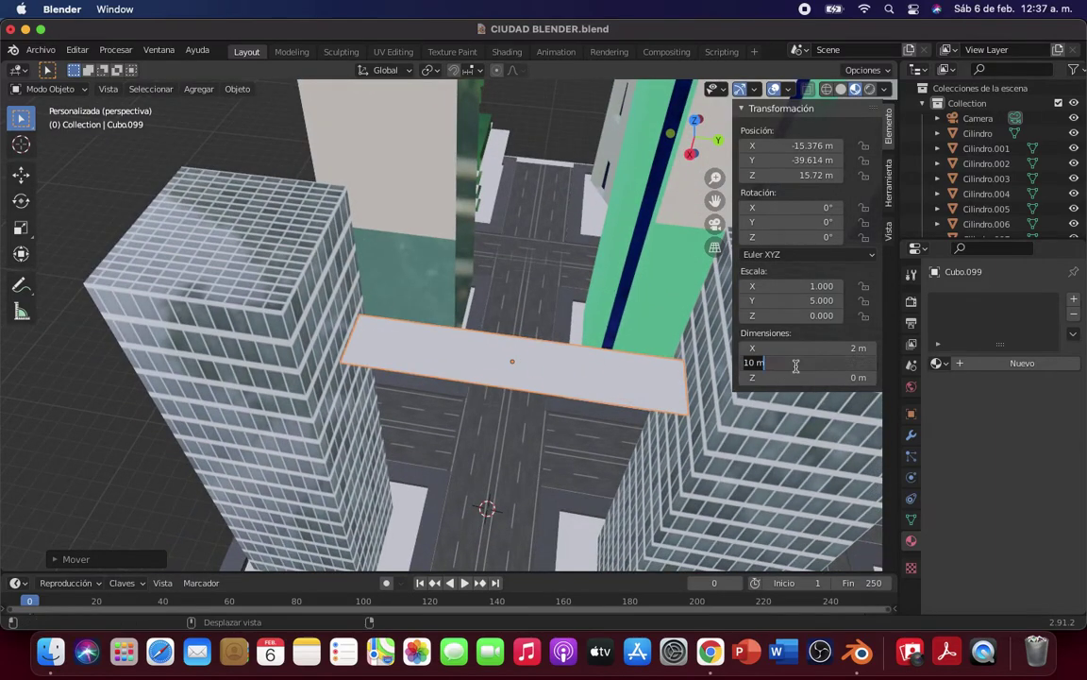
pyautogui.write('11')
pyautogui.press('Return')
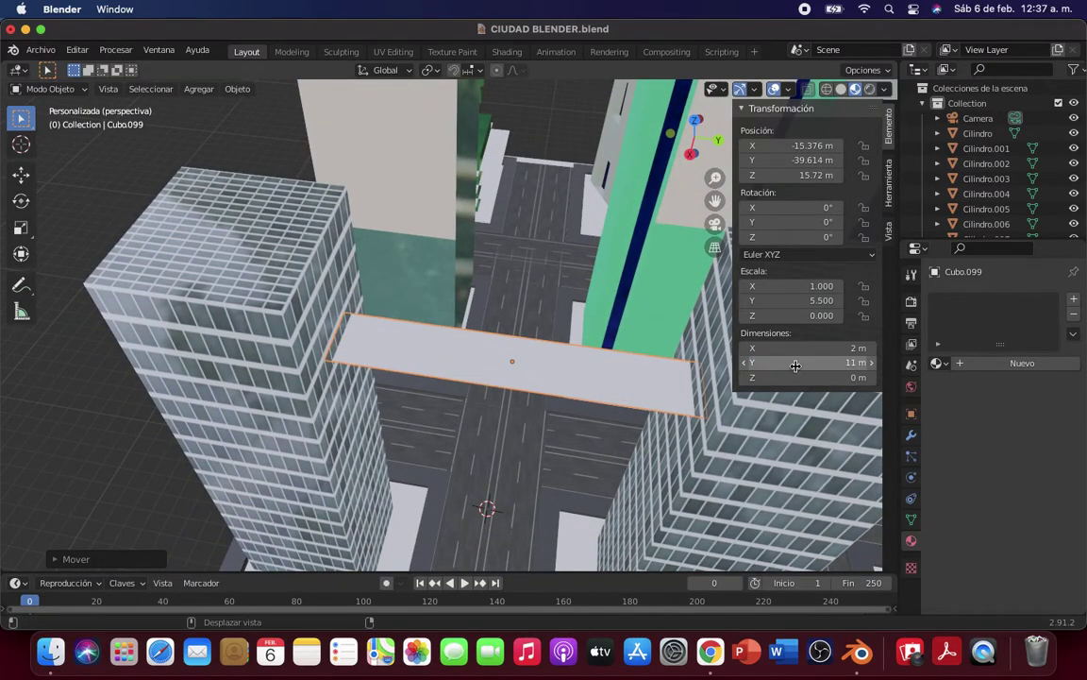
pyautogui.click(797, 377)
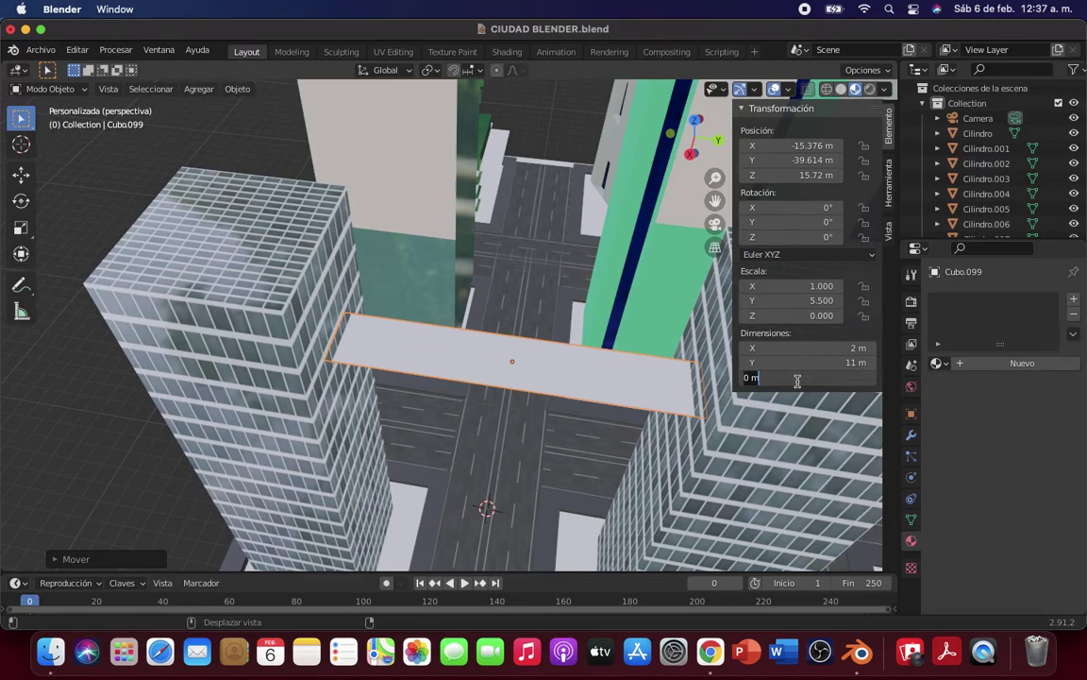
pyautogui.write('4')
pyautogui.press('Return')
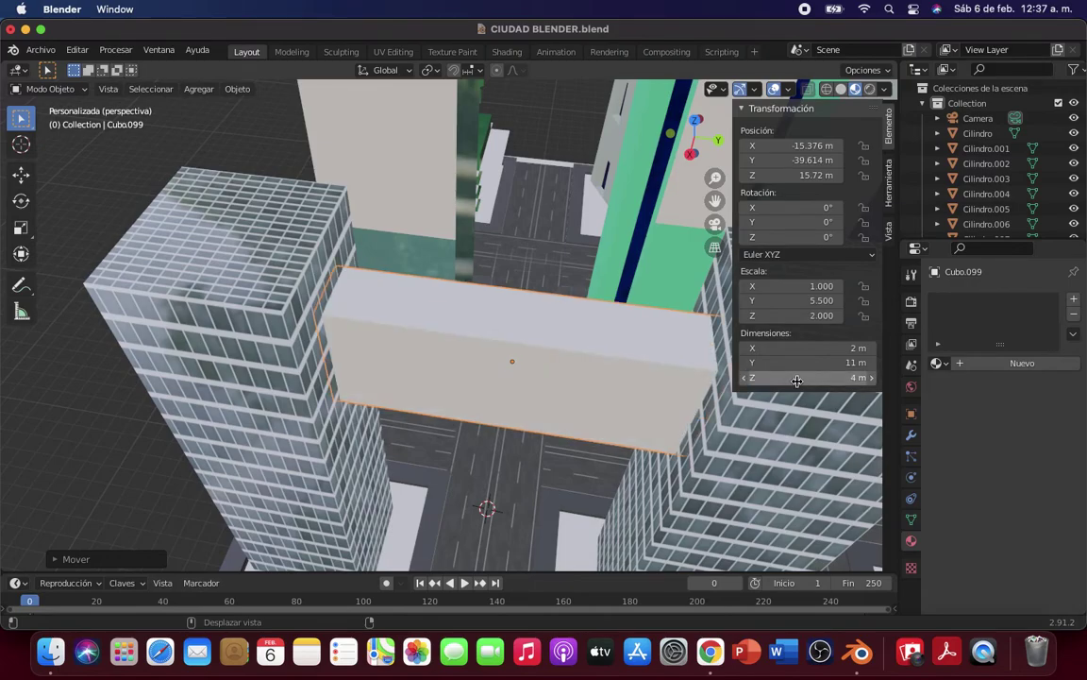
# Step: Try a 3 m bridge height, then set it back to 4 m
pyautogui.scroll(-5, 531, 407)
pyautogui.moveTo(530, 407)
pyautogui.mouseDown(button='middle')
pyautogui.moveTo(242, 377)
pyautogui.moveTo(267, 302)
pyautogui.moveTo(283, 363)
pyautogui.moveTo(267, 350)
pyautogui.mouseUp(button='middle')
pyautogui.click(823, 377)
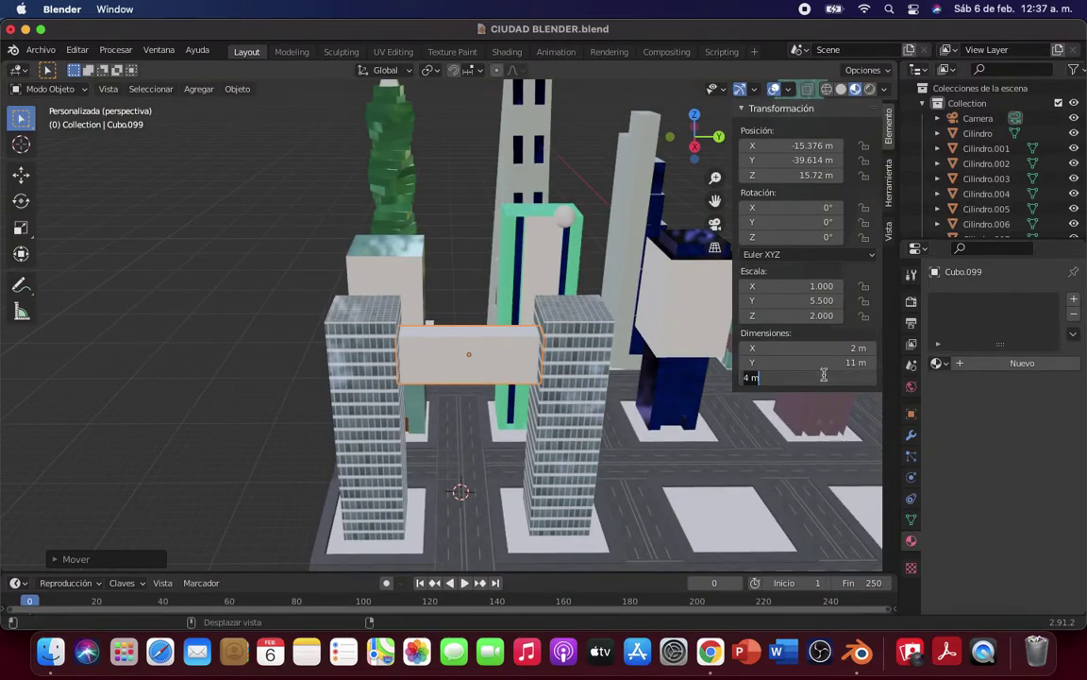
pyautogui.write('3')
pyautogui.press('Return')
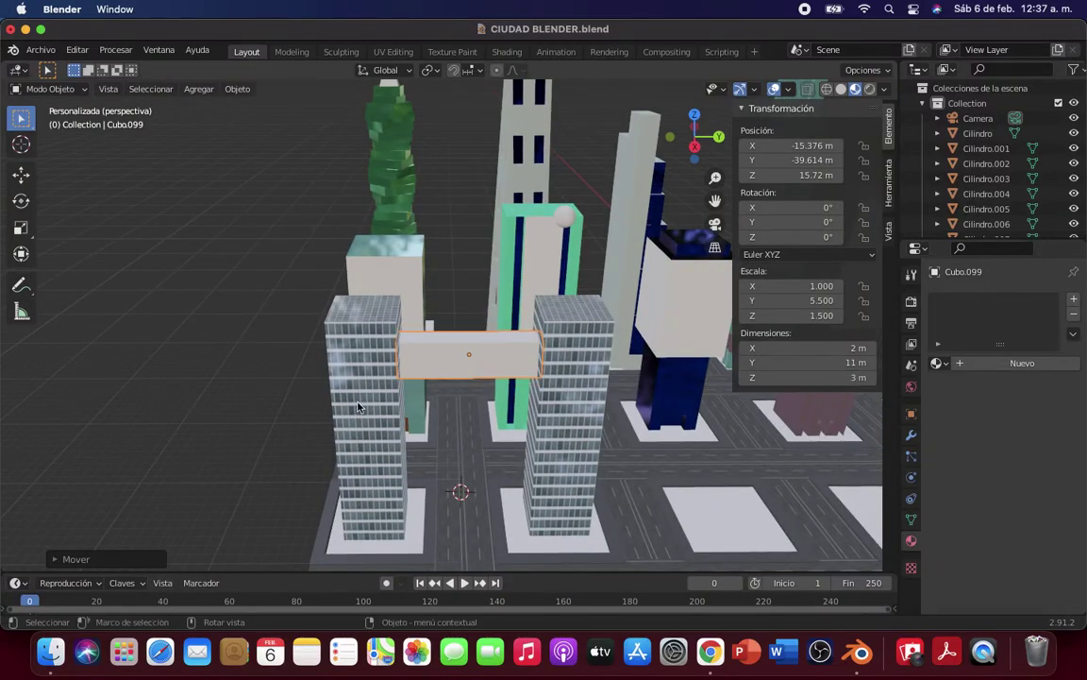
pyautogui.moveTo(440, 427)
pyautogui.mouseDown(button='middle')
pyautogui.moveTo(199, 437)
pyautogui.moveTo(161, 383)
pyautogui.moveTo(245, 413)
pyautogui.mouseUp(button='middle')
pyautogui.click(834, 377)
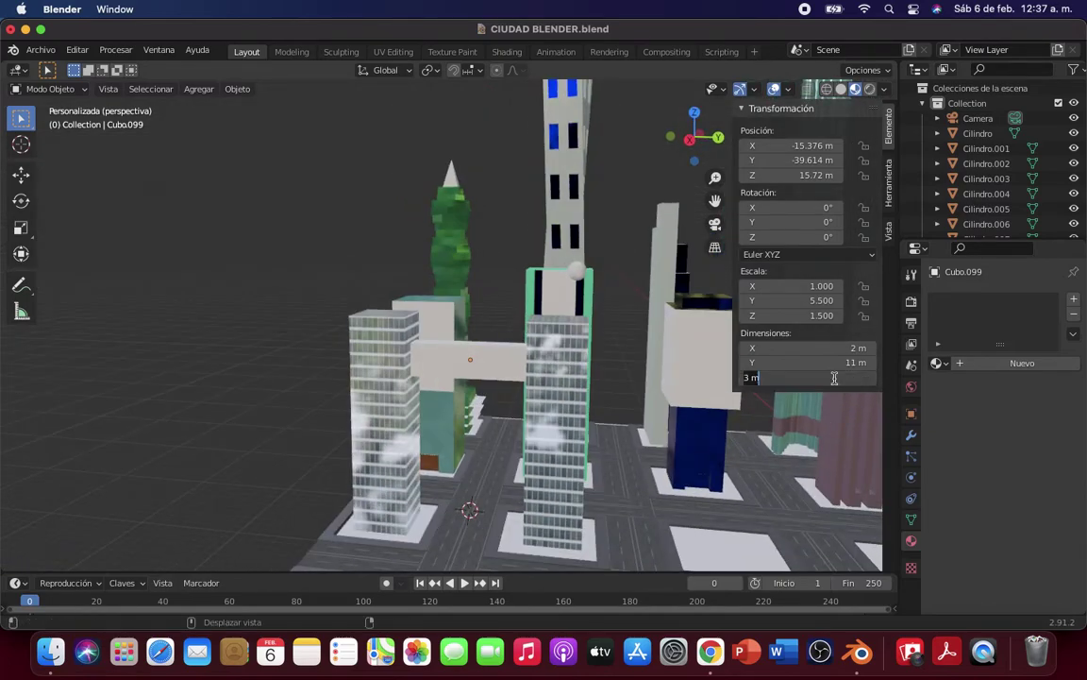
pyautogui.write('4')
pyautogui.press('Return')
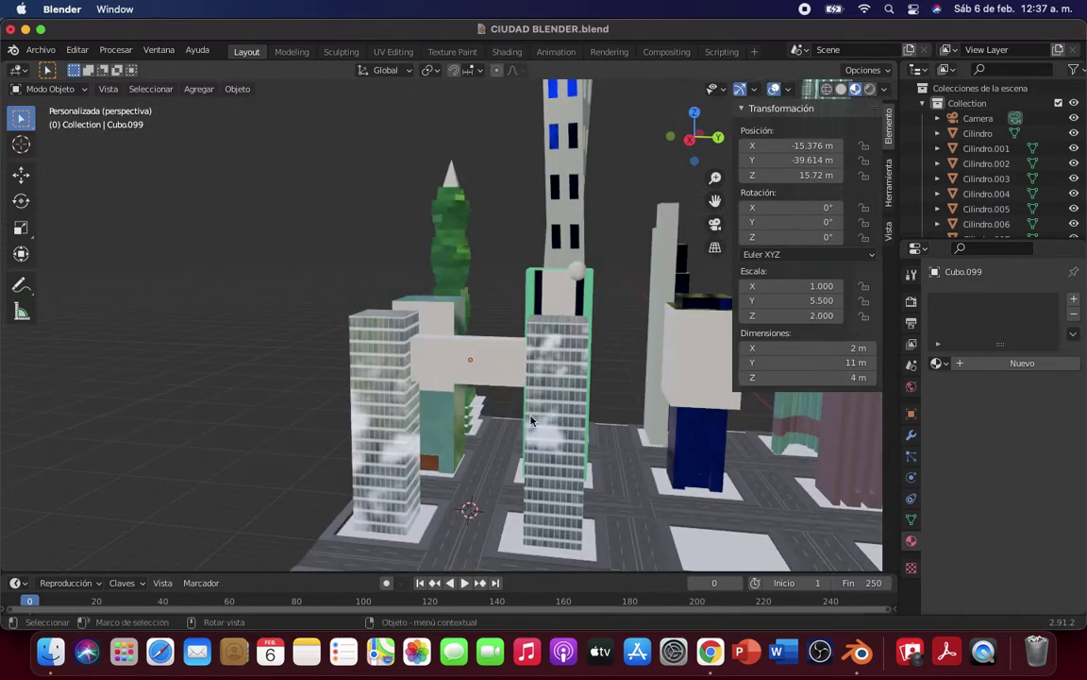
# Step: Assign the existing TEXTURA EDIFICIO material to the skybridge block
pyautogui.click(939, 363)
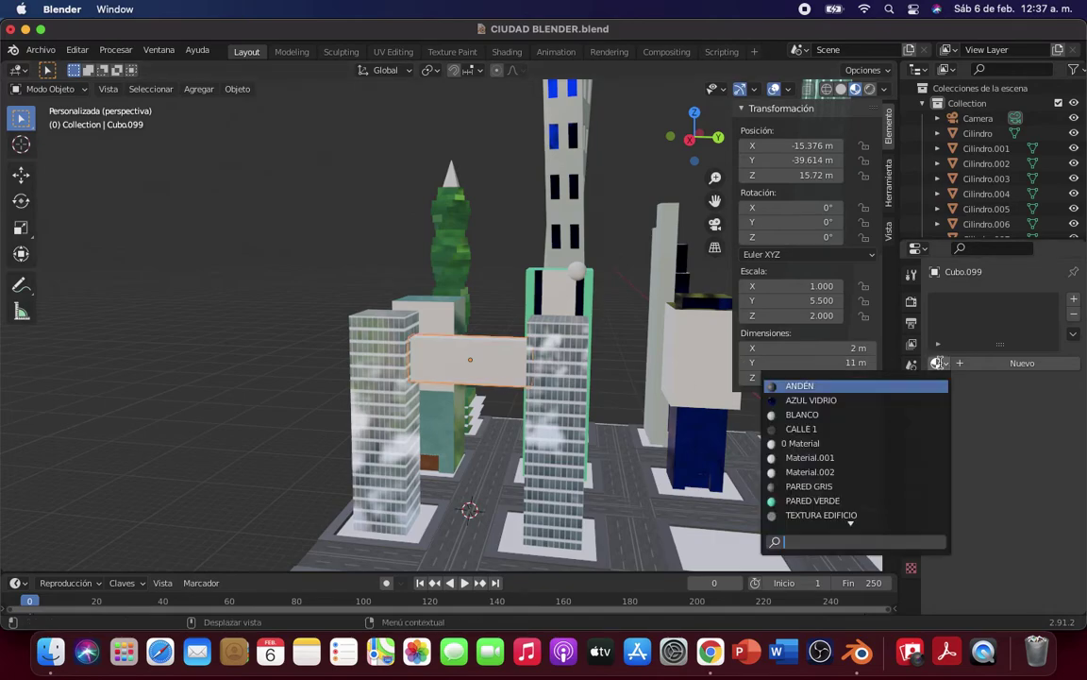
pyautogui.scroll(-4, 850, 466)
pyautogui.scroll(-5, 850, 465)
pyautogui.scroll(-4, 850, 465)
pyautogui.scroll(5, 849, 467)
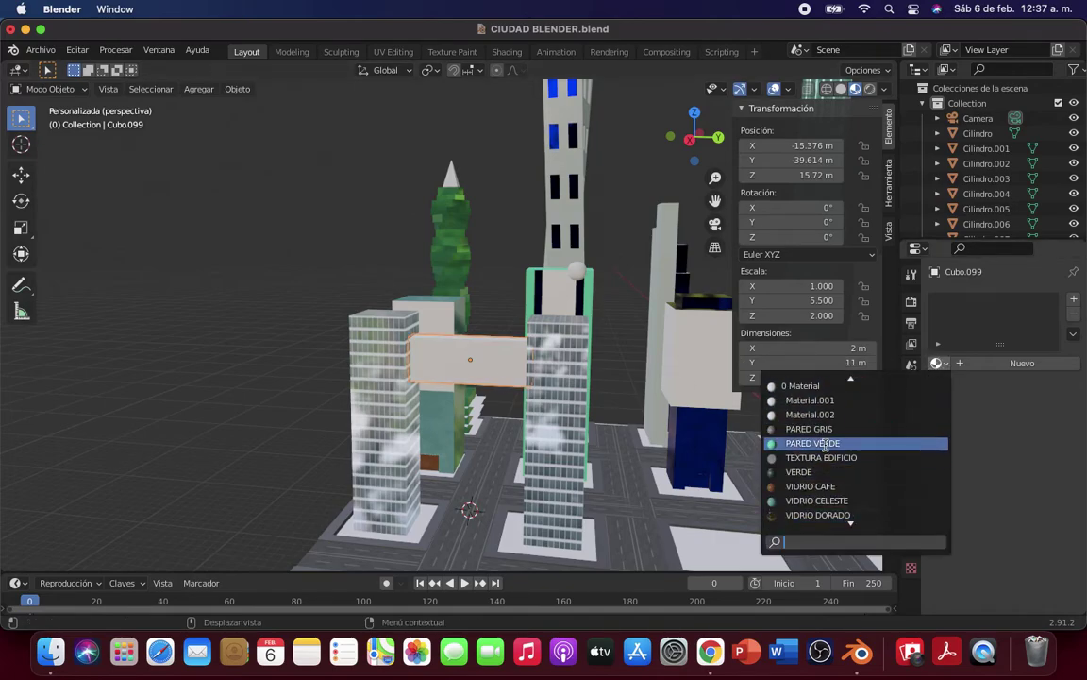
pyautogui.scroll(-1, 846, 583)
pyautogui.press('Return')
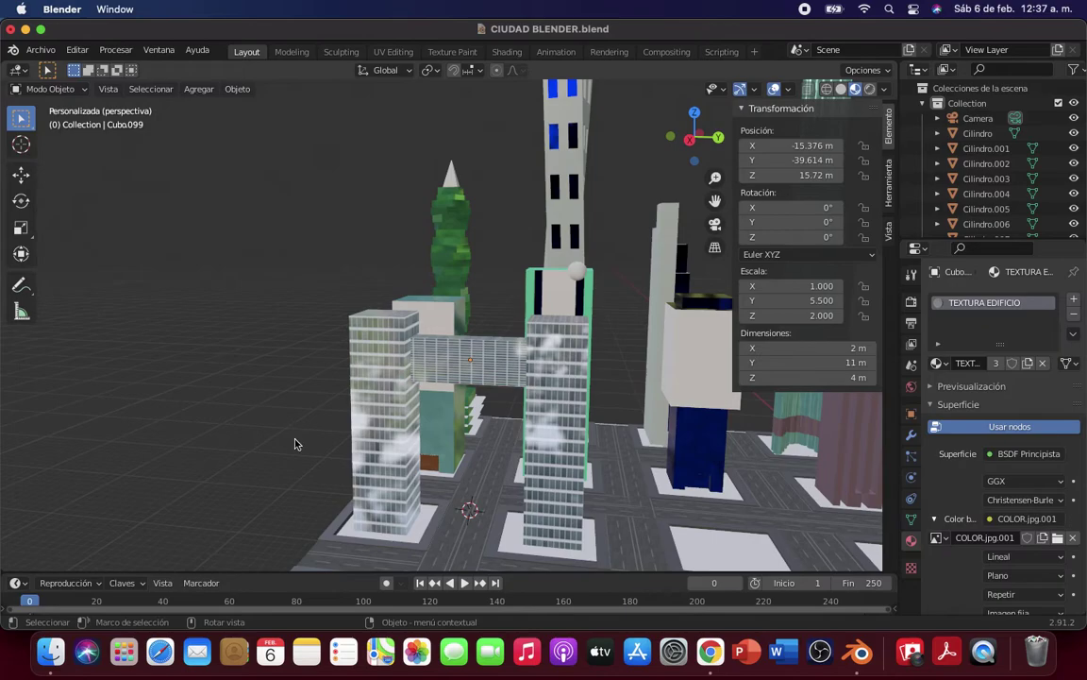
# Step: Orbit around the city to inspect the textured bridge, then select the left glass tower
pyautogui.moveTo(290, 437)
pyautogui.mouseDown(button='middle')
pyautogui.moveTo(292, 451)
pyautogui.moveTo(571, 359)
pyautogui.mouseUp(button='middle')
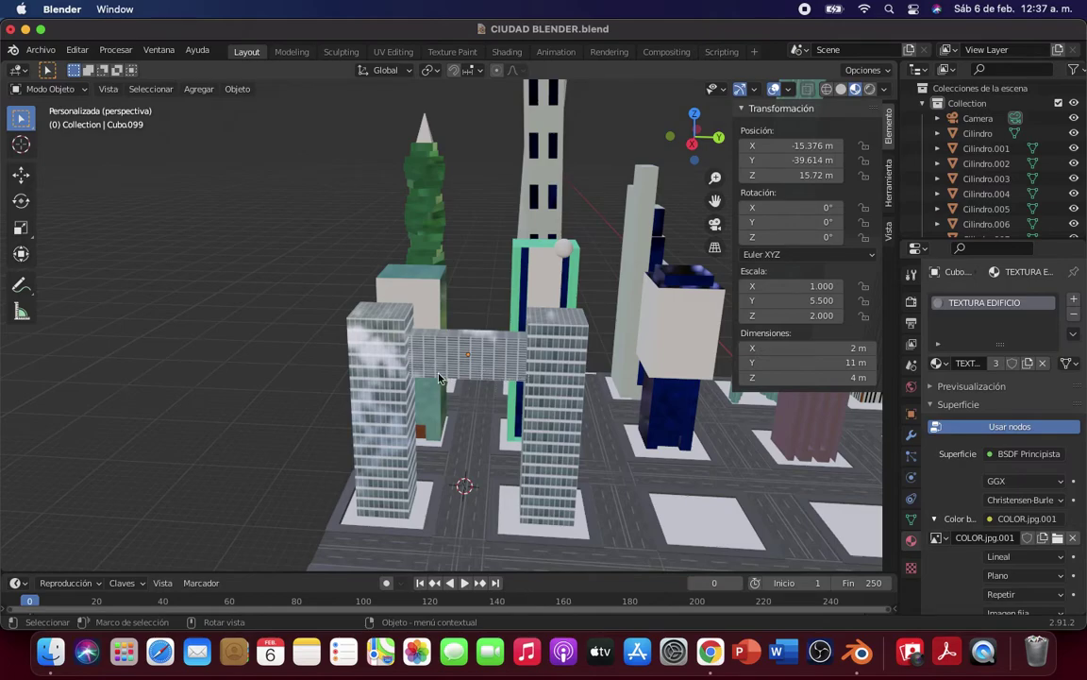
pyautogui.scroll(-4, 298, 437)
pyautogui.moveTo(298, 437); pyautogui.dragTo(581, 396, button='middle')
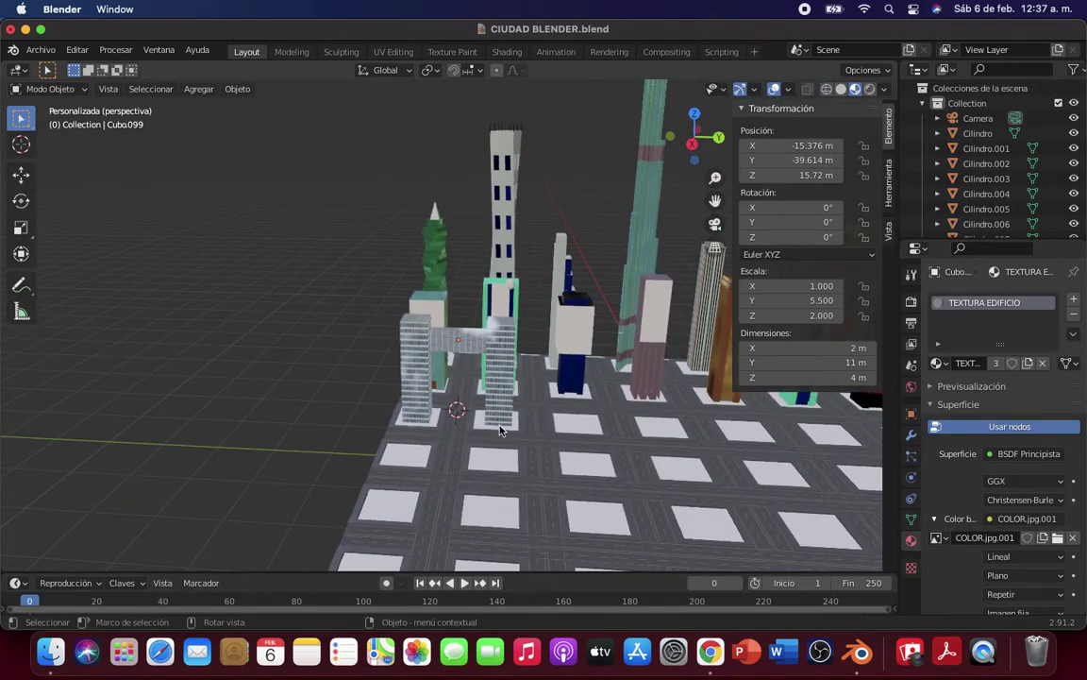
pyautogui.moveTo(619, 432); pyautogui.dragTo(493, 432, button='middle')
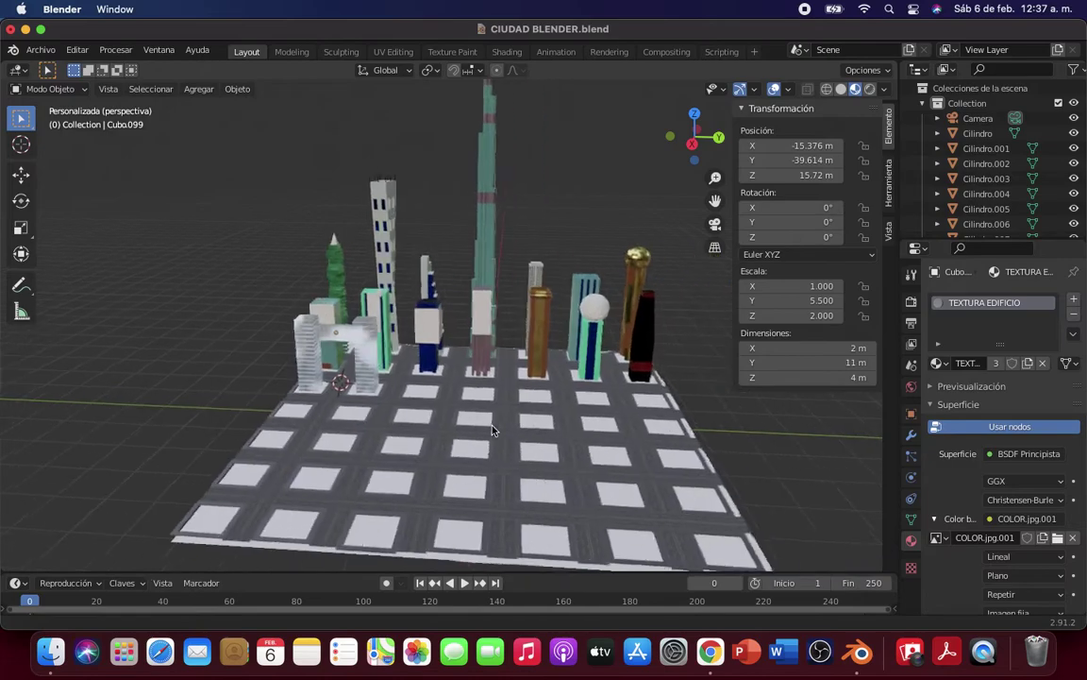
pyautogui.scroll(5, 255, 441)
pyautogui.moveTo(255, 441)
pyautogui.mouseDown(button='middle')
pyautogui.moveTo(342, 387)
pyautogui.moveTo(418, 427)
pyautogui.mouseUp(button='middle')
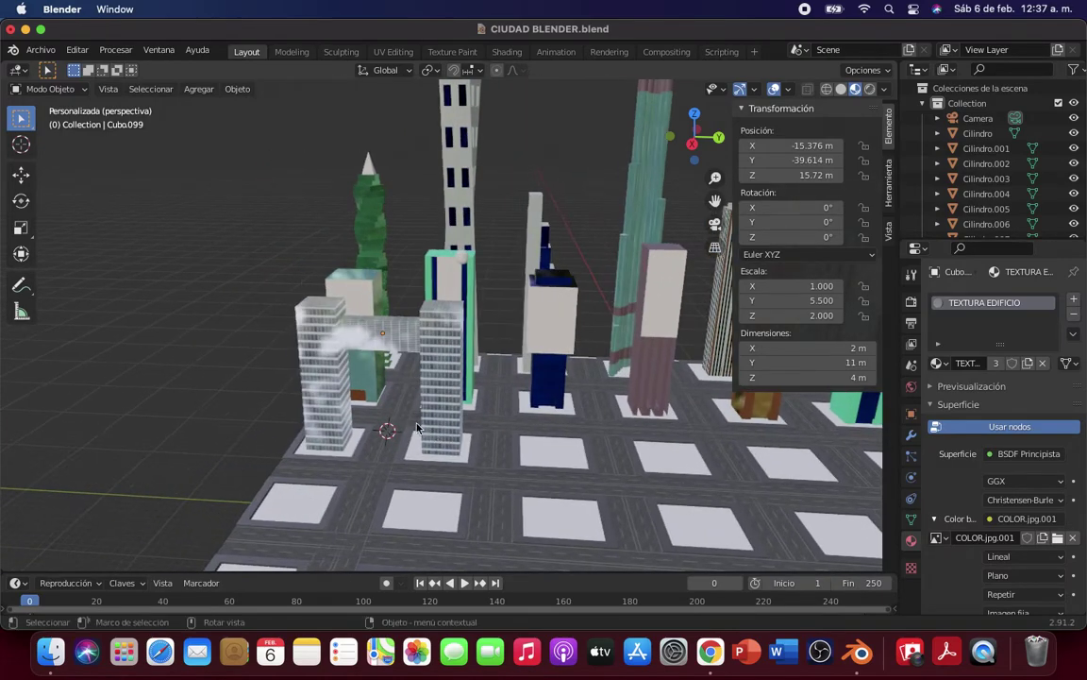
pyautogui.click(316, 384)
# Step: In Edit Mode, add a horizontal and a vertical loop cut near the left tower's base
pyautogui.click(72, 94)
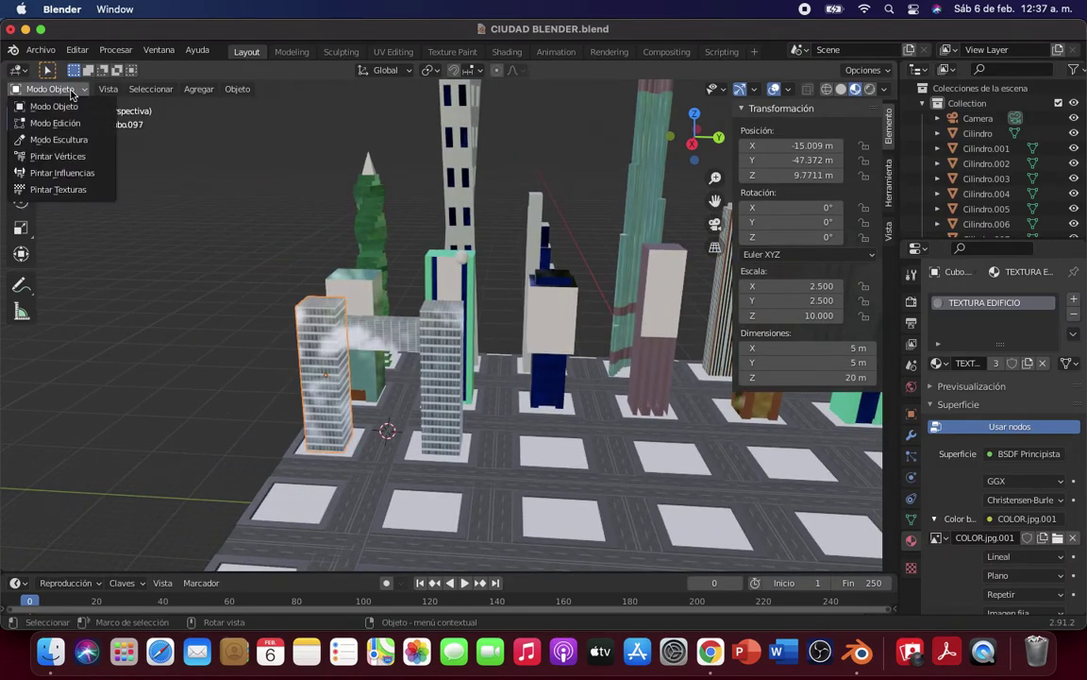
pyautogui.click(52, 119)
pyautogui.scroll(3, 204, 386)
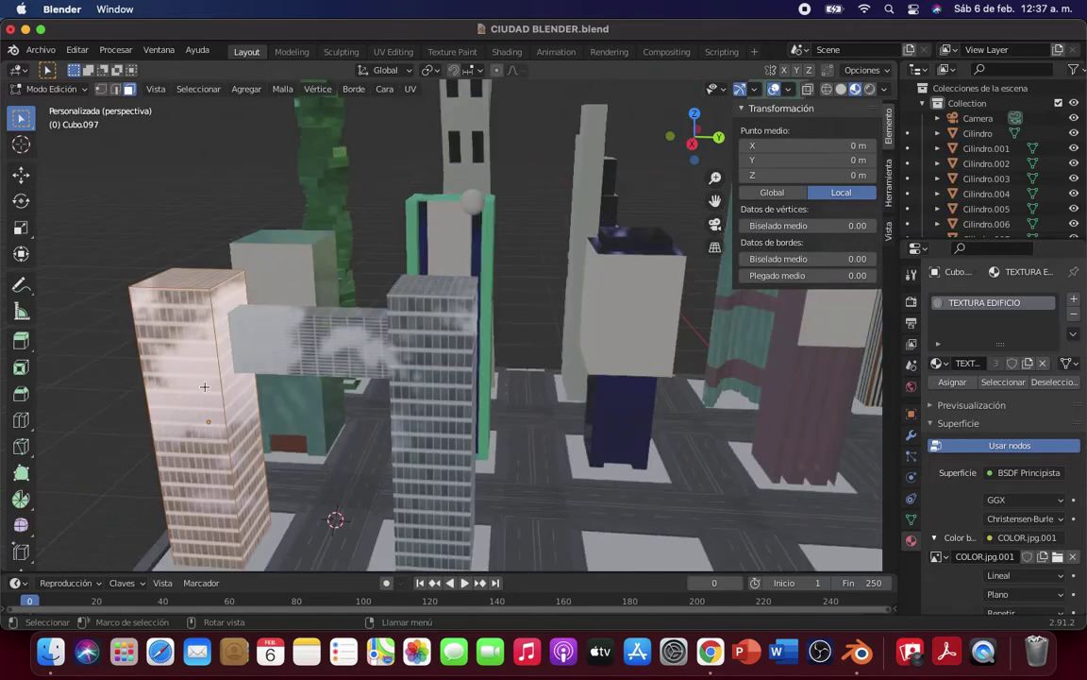
pyautogui.click(21, 423)
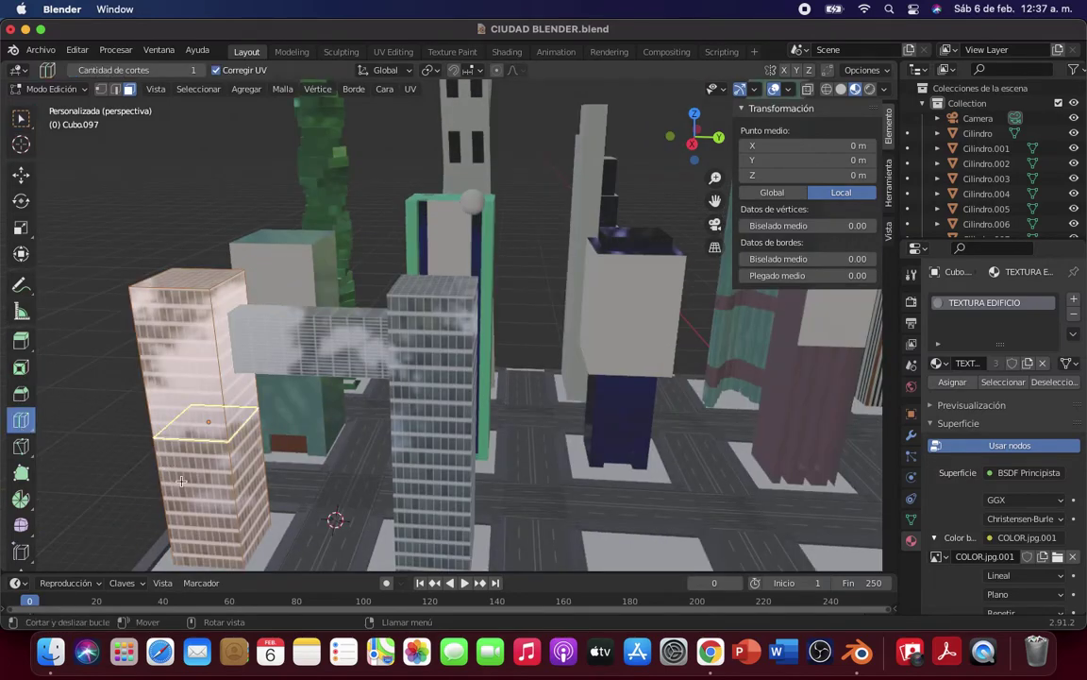
pyautogui.moveTo(181, 482); pyautogui.dragTo(217, 543)
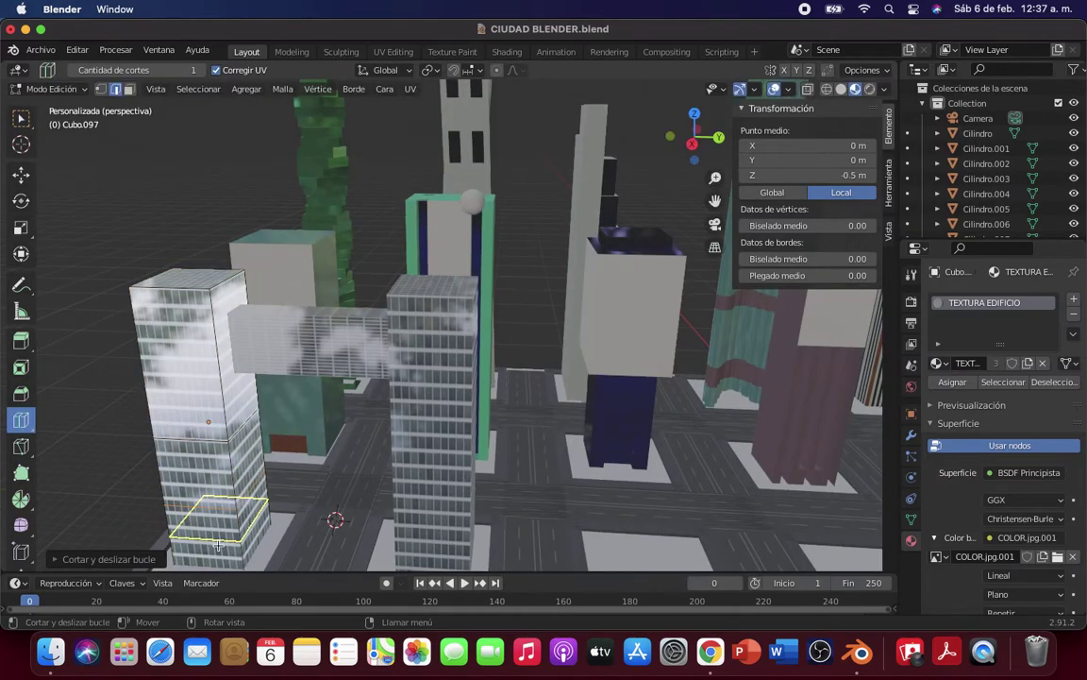
pyautogui.moveTo(198, 545); pyautogui.dragTo(202, 556)
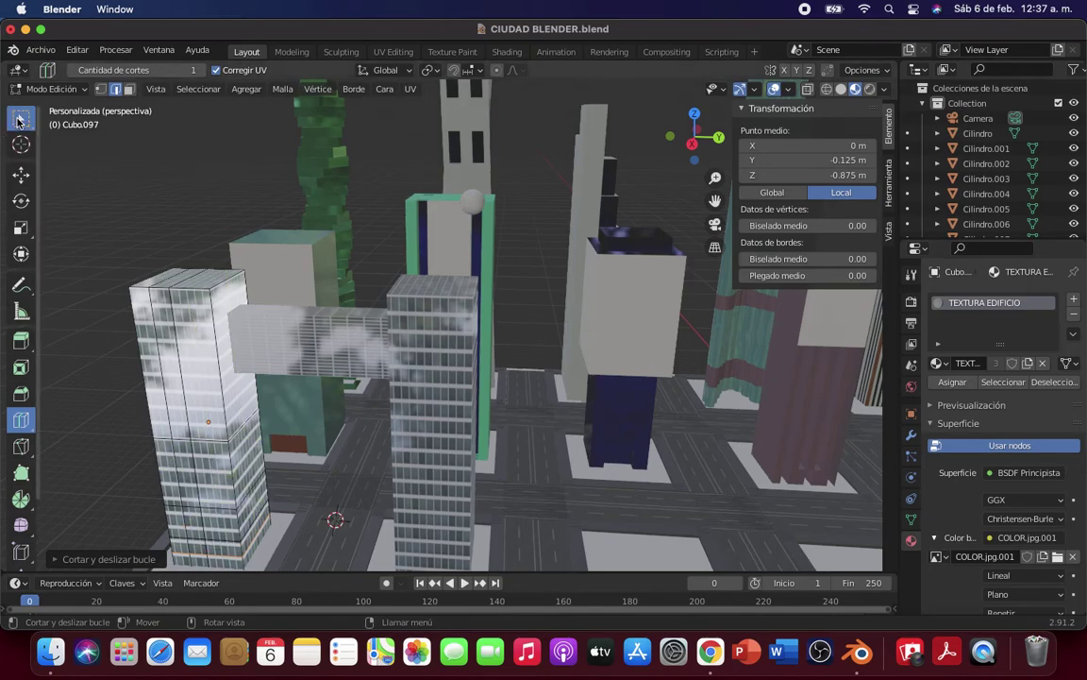
# Step: Select a base face of the left tower, try an extrusion, then cancel and undo it
pyautogui.click(20, 117)
pyautogui.click(128, 91)
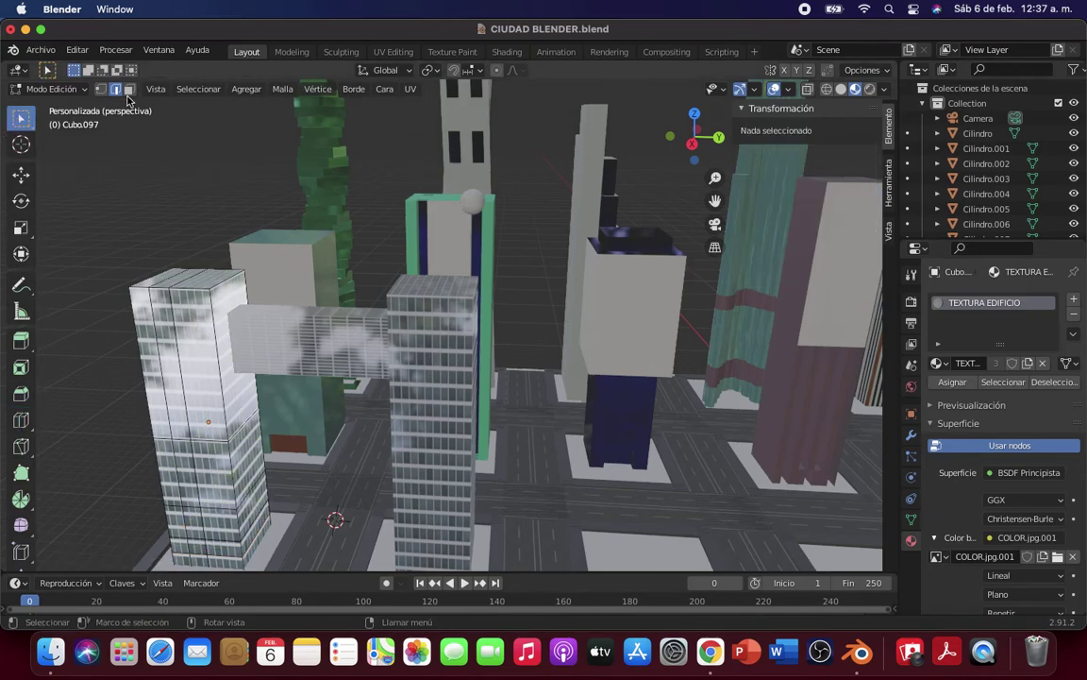
pyautogui.click(198, 560)
pyautogui.press('e')
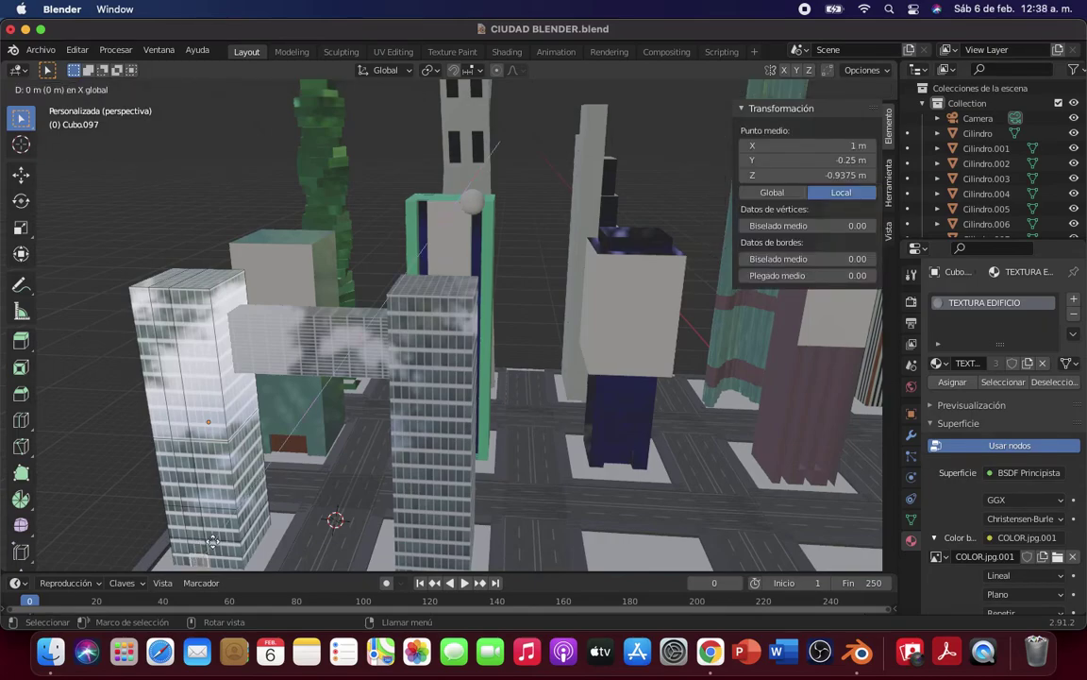
pyautogui.press('Escape')
pyautogui.hotkey('ctrl', 'z')
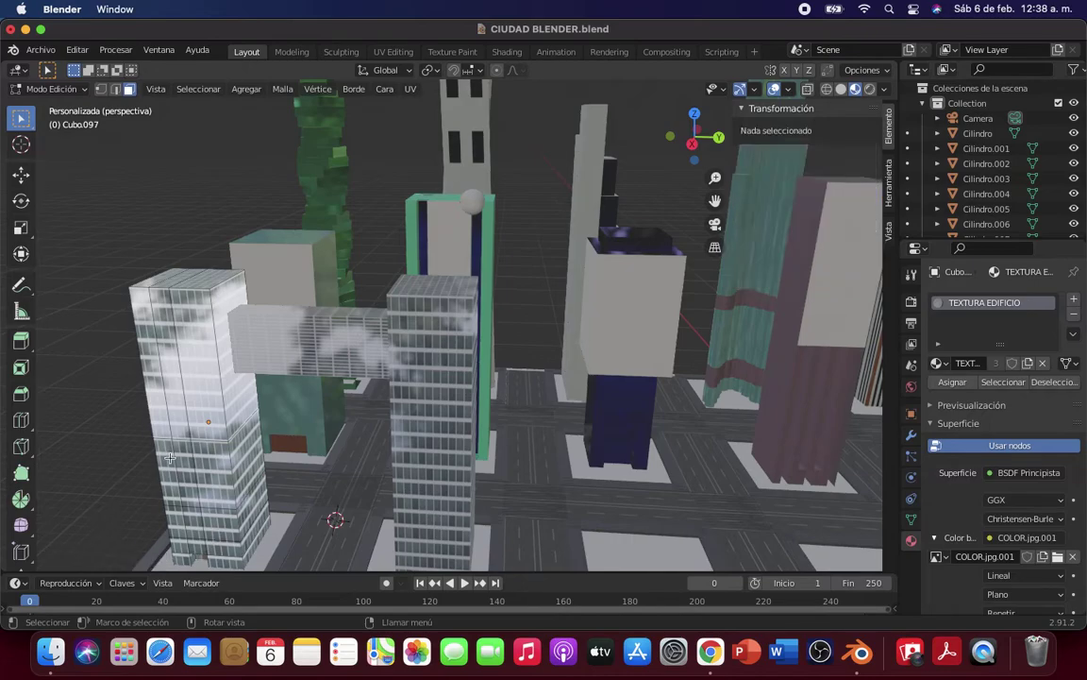
pyautogui.click(52, 89)
# Step: Select the right glass tower and put it into Edit Mode
pyautogui.click(47, 104)
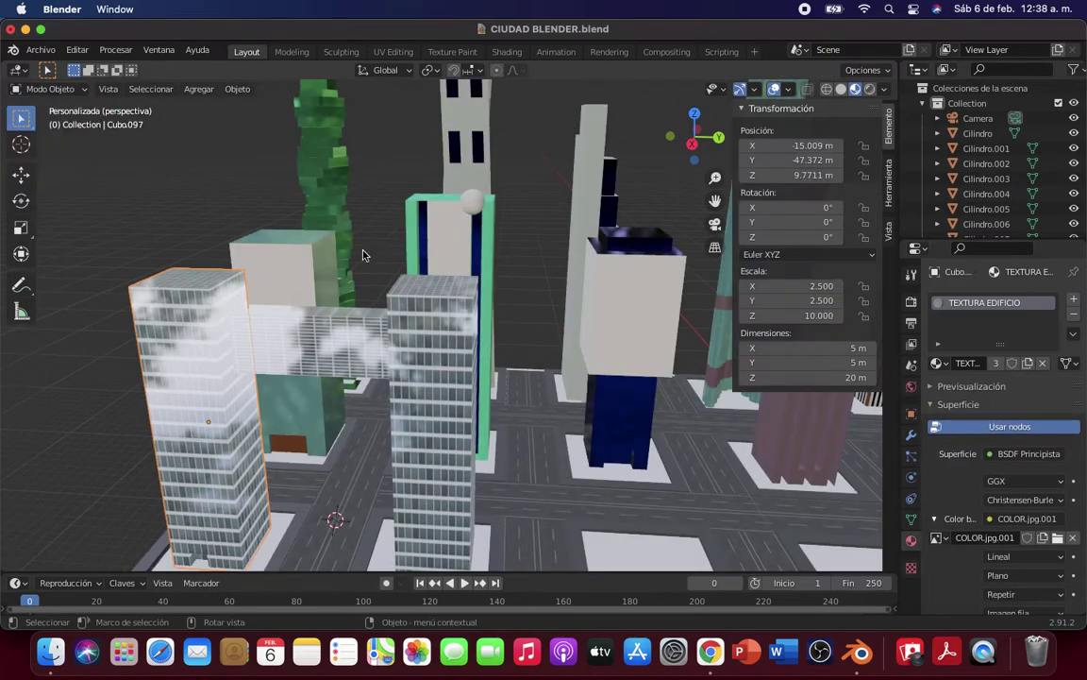
pyautogui.click(374, 305)
pyautogui.scroll(-5, 318, 319)
pyautogui.click(57, 89)
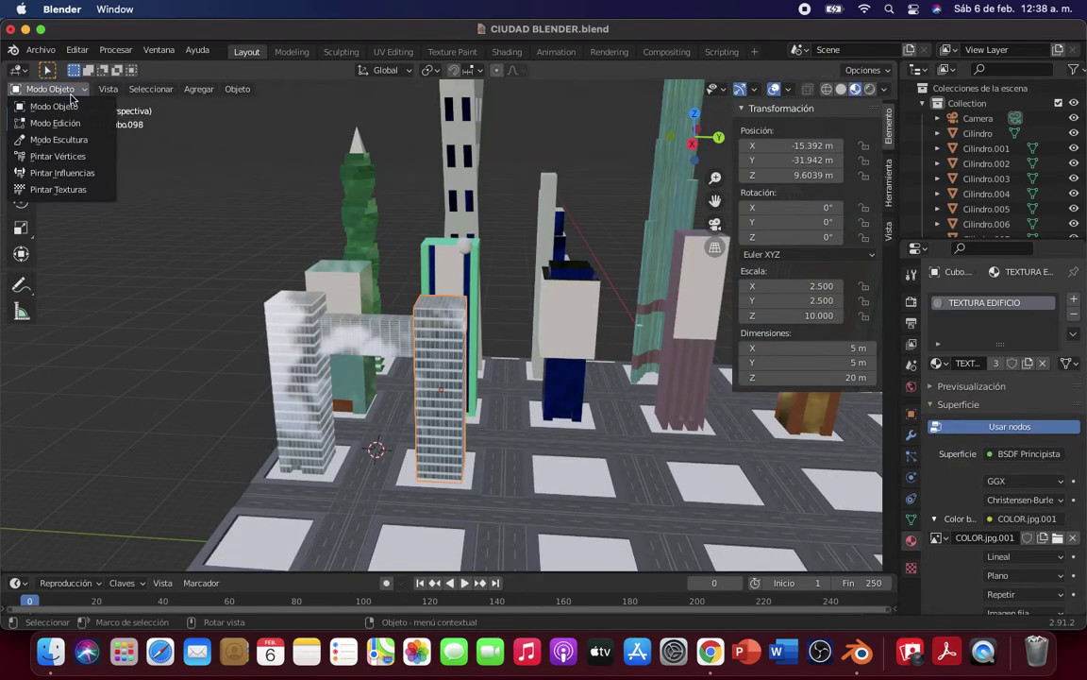
pyautogui.click(54, 122)
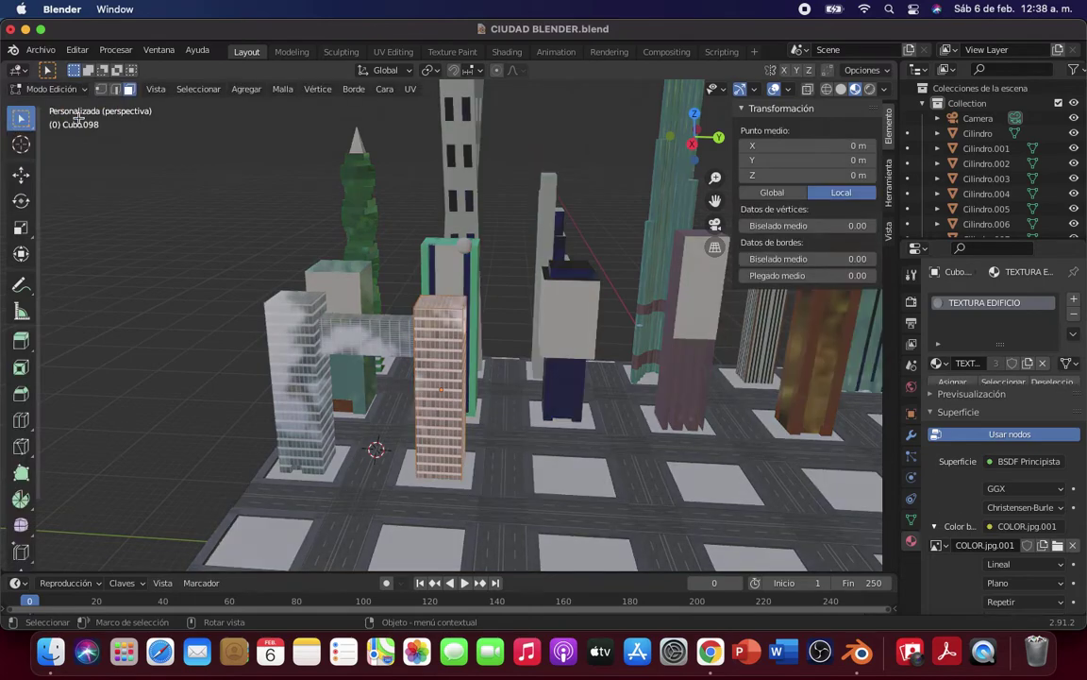
# Step: Add a horizontal loop cut near the right tower's base and a vertical loop down its side
pyautogui.click(22, 419)
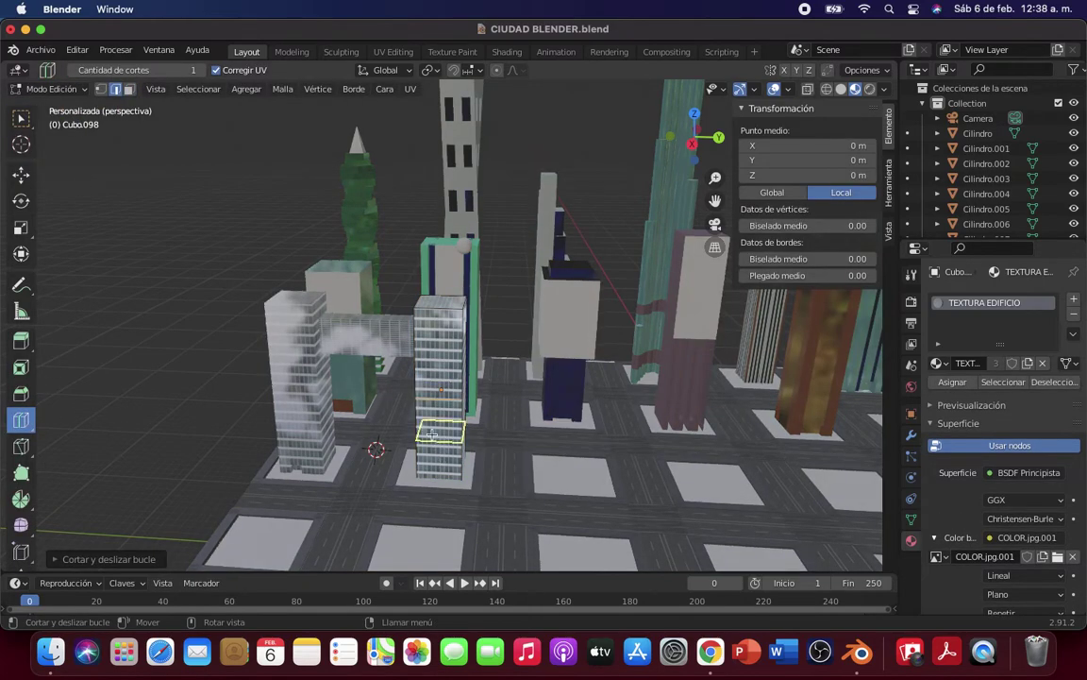
pyautogui.click(440, 472)
pyautogui.click(450, 485)
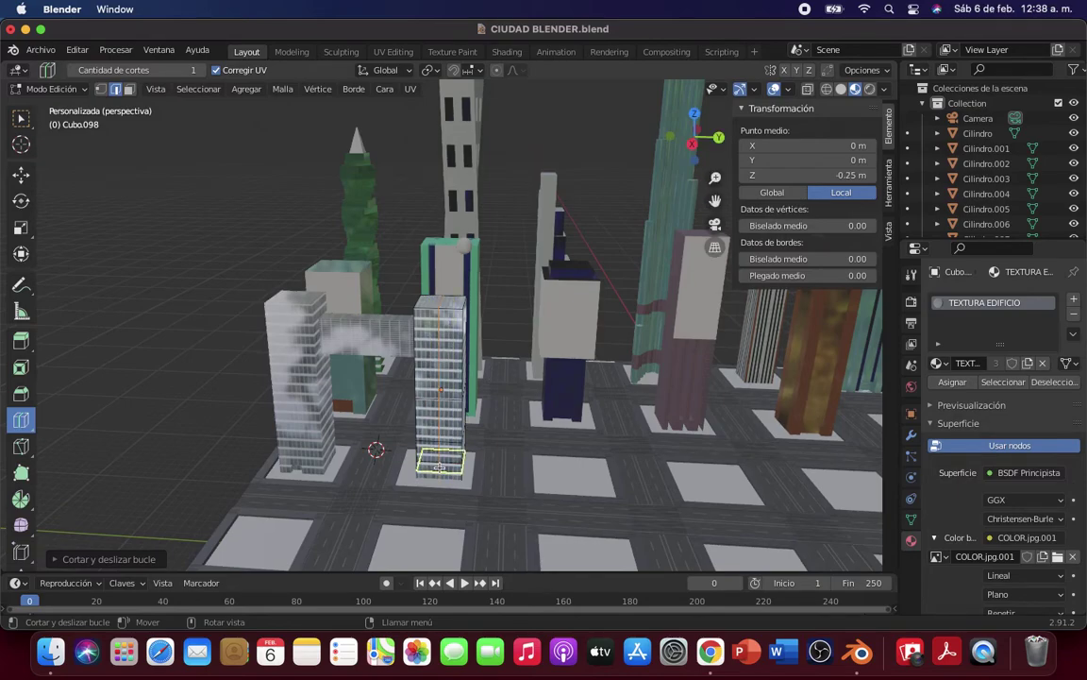
pyautogui.click(440, 470)
pyautogui.click(442, 474)
pyautogui.click(450, 472)
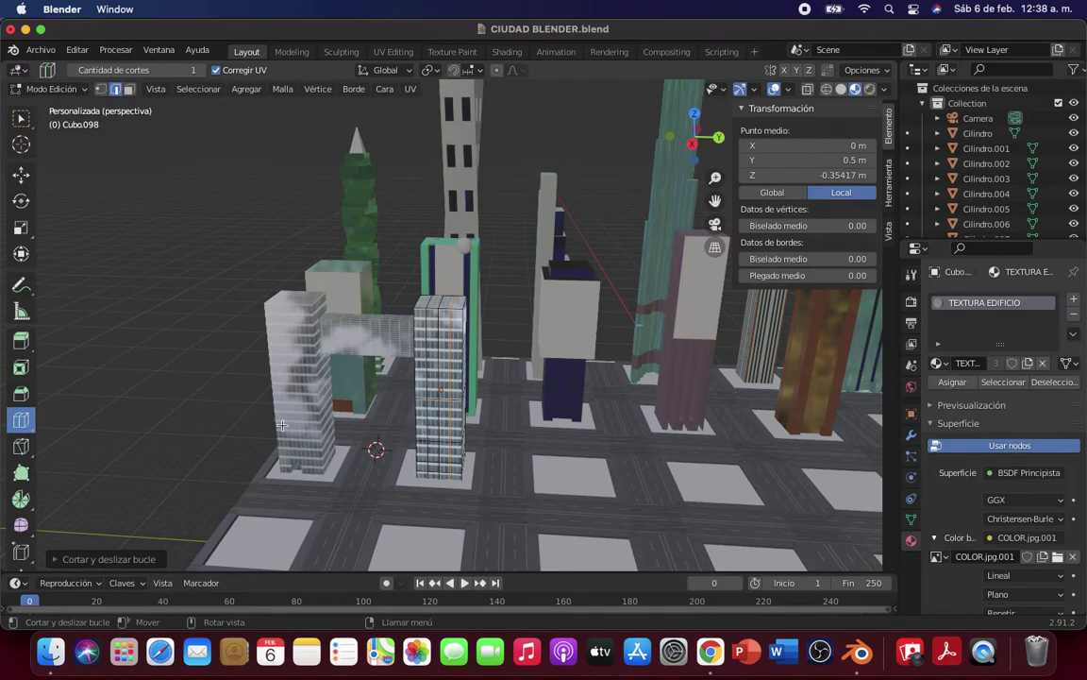
# Step: Extrude a base face of the right tower, then return to Object Mode
pyautogui.click(76, 89)
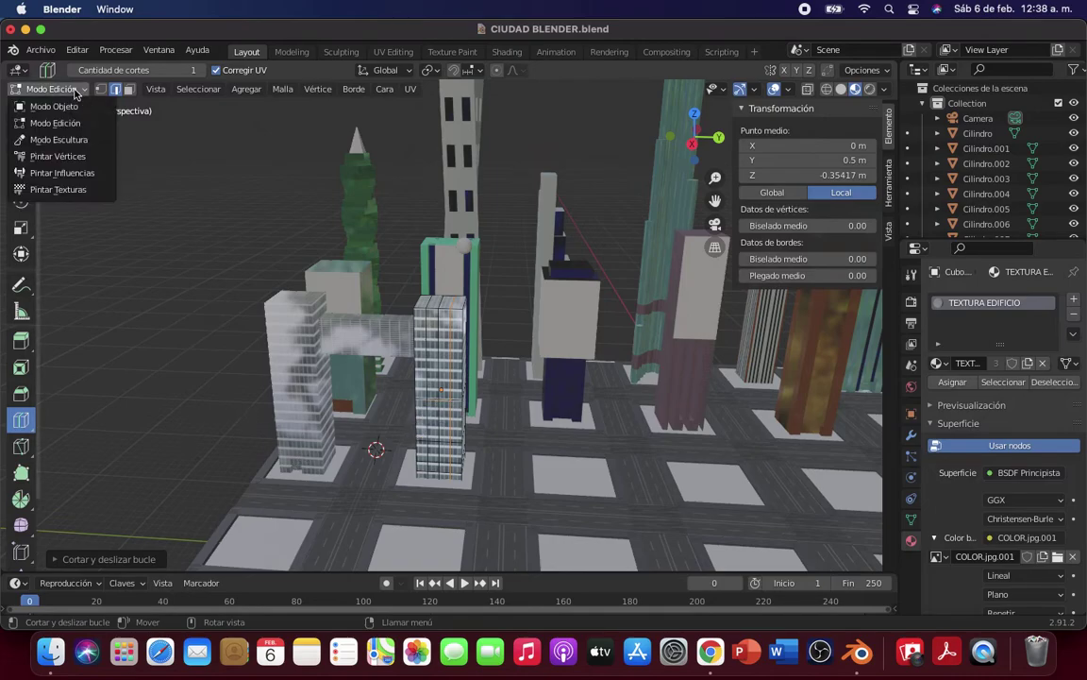
pyautogui.click(21, 117)
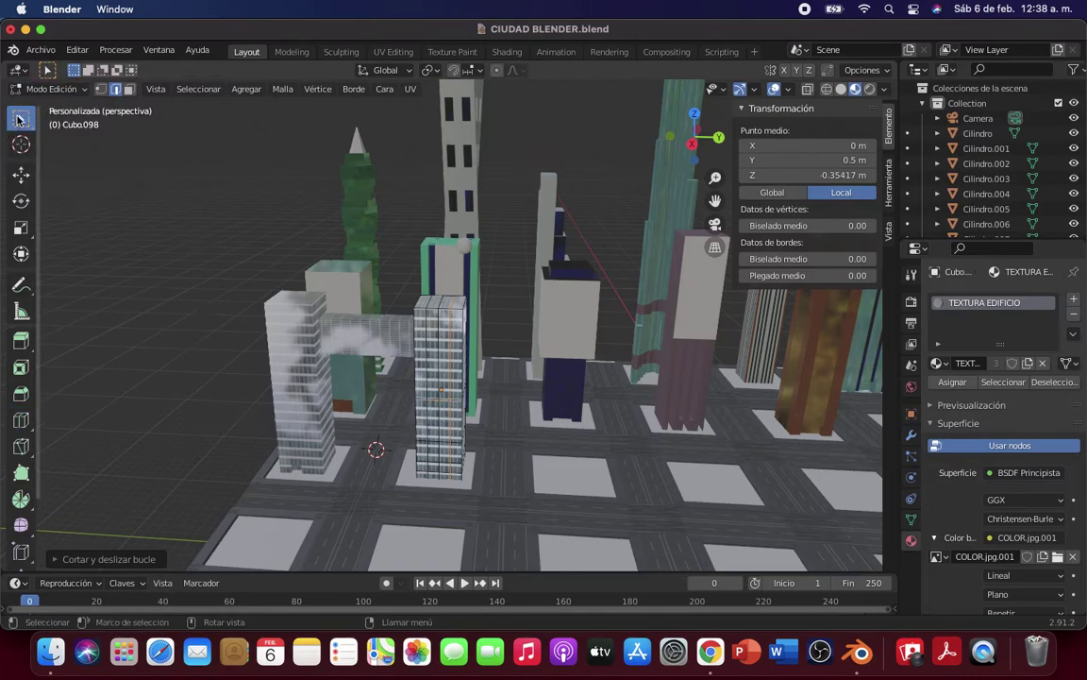
pyautogui.click(131, 90)
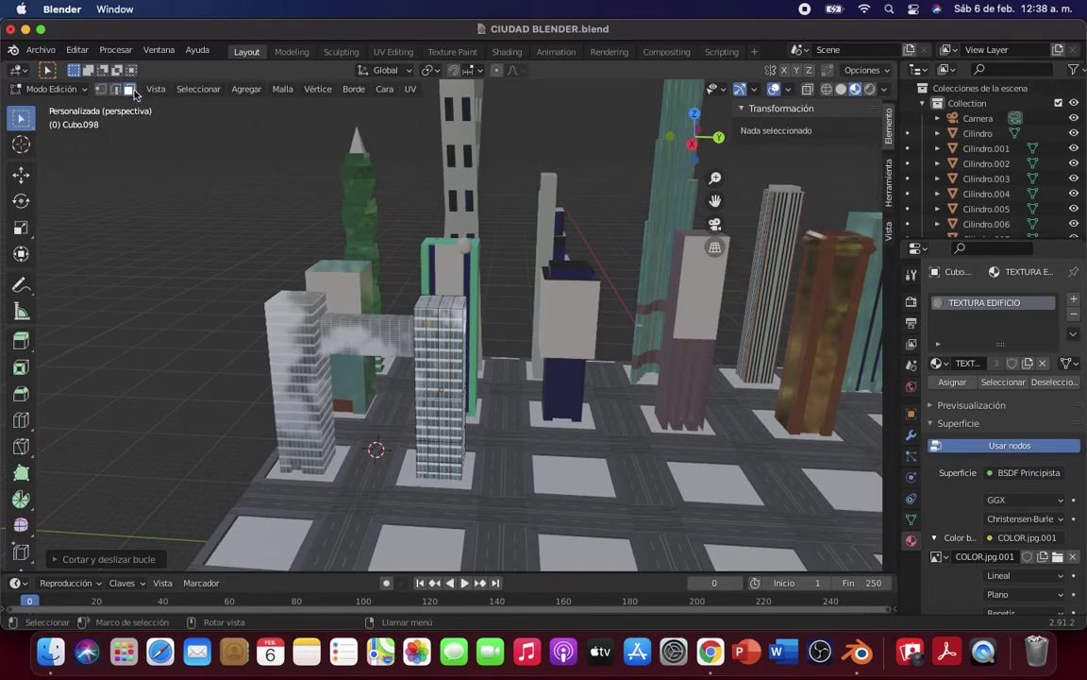
pyautogui.click(438, 477)
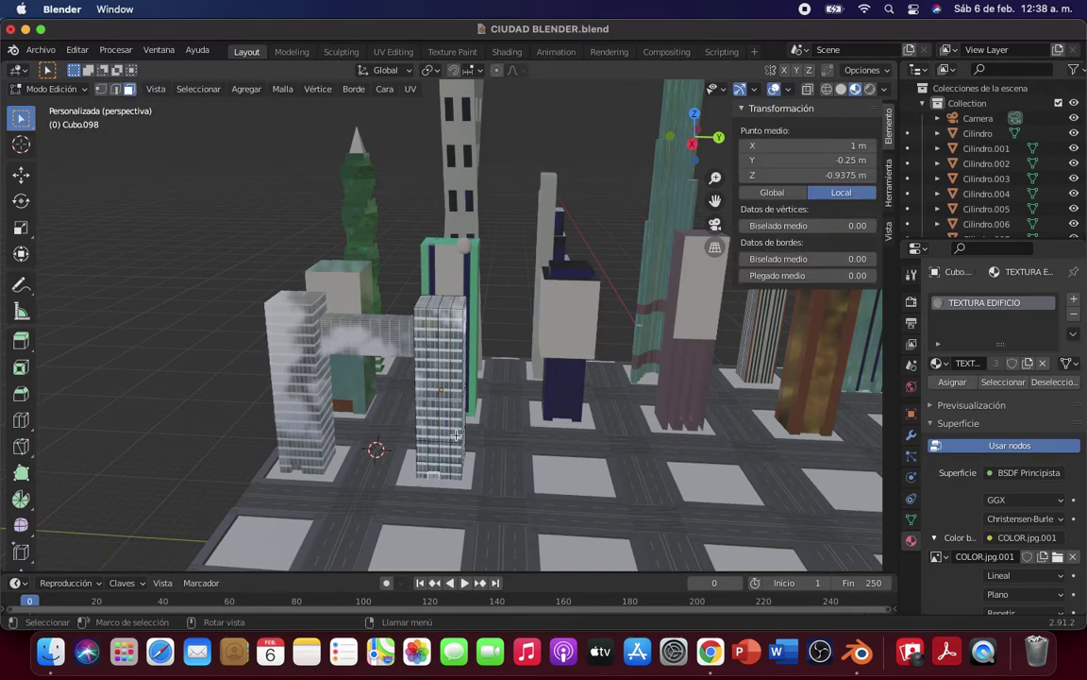
pyautogui.press('e')
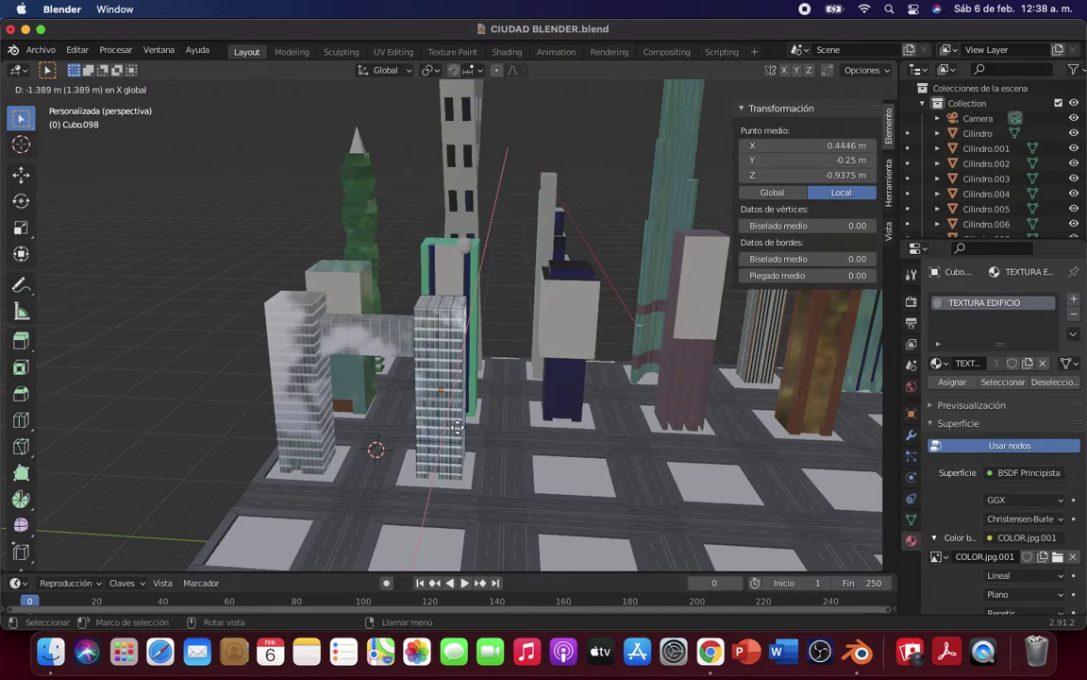
pyautogui.click(418, 427)
pyautogui.click(52, 89)
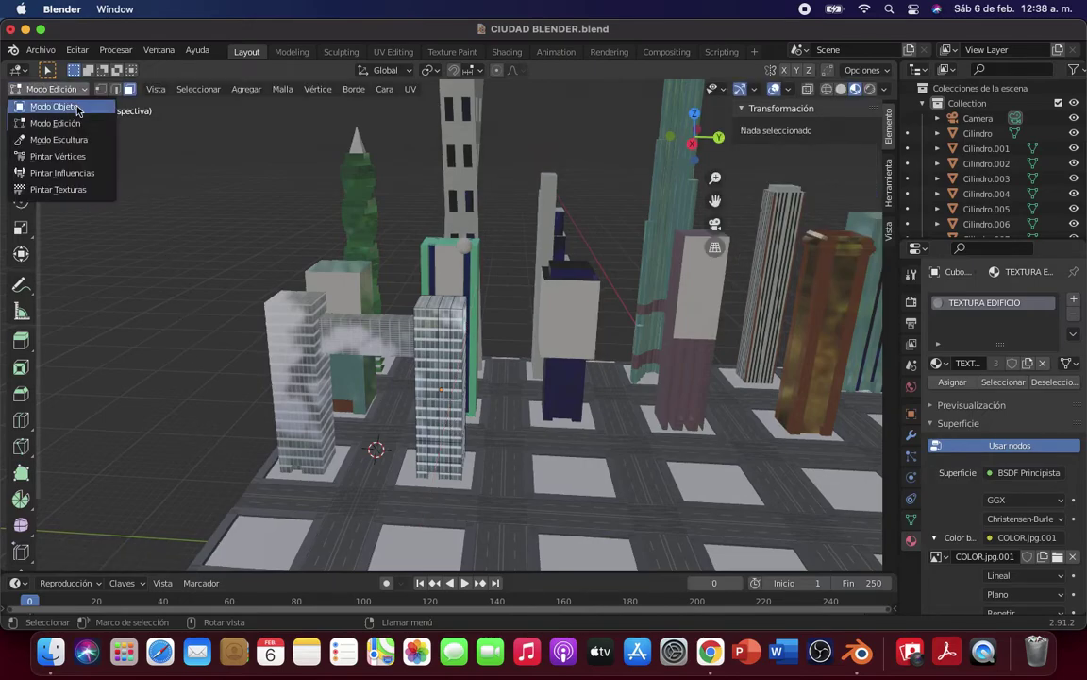
pyautogui.click(49, 107)
# Step: Orbit between low and high views of the city to frame the row of towers
pyautogui.moveTo(139, 259); pyautogui.dragTo(215, 389, button='middle')
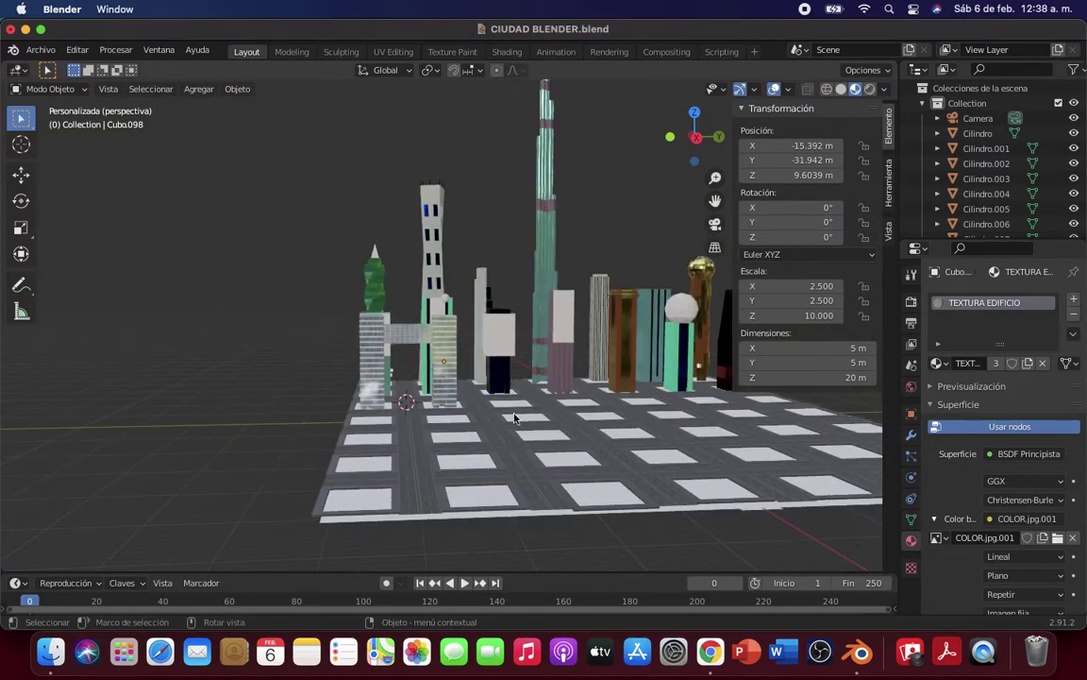
pyautogui.moveTo(514, 418)
pyautogui.mouseDown(button='middle')
pyautogui.moveTo(543, 443)
pyautogui.moveTo(490, 391)
pyautogui.mouseUp(button='middle')
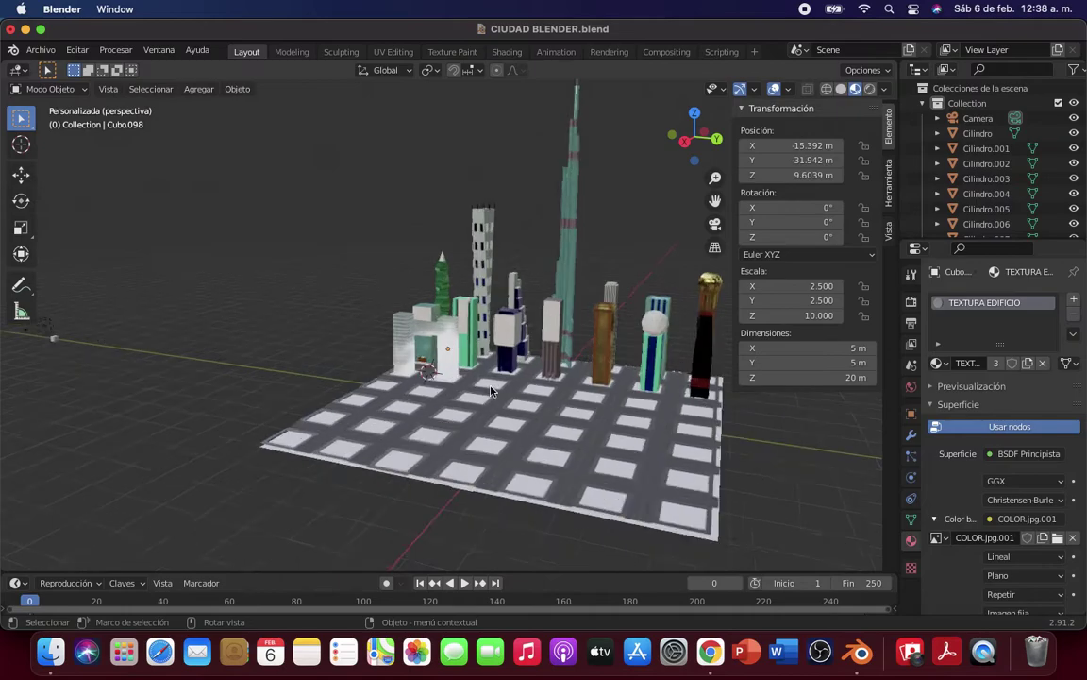
pyautogui.scroll(3, 490, 390)
pyautogui.scroll(3, 482, 387)
pyautogui.moveTo(500, 402)
pyautogui.mouseDown(button='middle')
pyautogui.moveTo(481, 447)
pyautogui.moveTo(457, 432)
pyautogui.moveTo(752, 496)
pyautogui.moveTo(818, 493)
pyautogui.moveTo(808, 494)
pyautogui.mouseUp(button='middle')
pyautogui.scroll(-3, 474, 390)
pyautogui.scroll(-2, 496, 404)
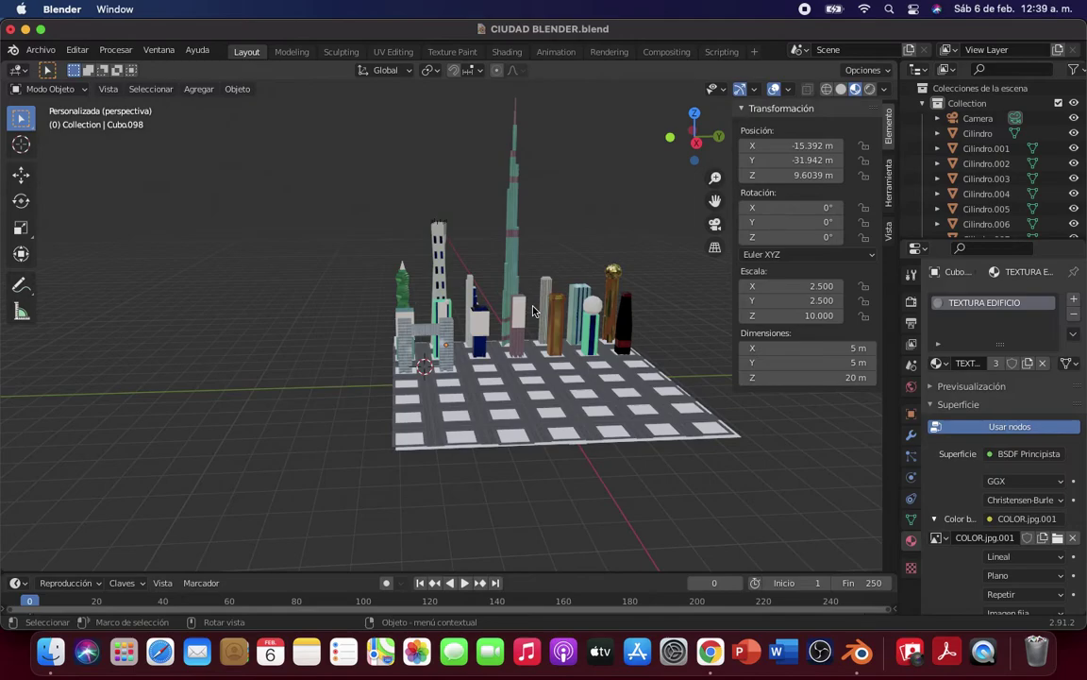
# Step: Zoom in on the buildings from a new angle and switch to the Cursor tool
pyautogui.scroll(2, 533, 312)
pyautogui.scroll(2, 509, 325)
pyautogui.scroll(3, 476, 338)
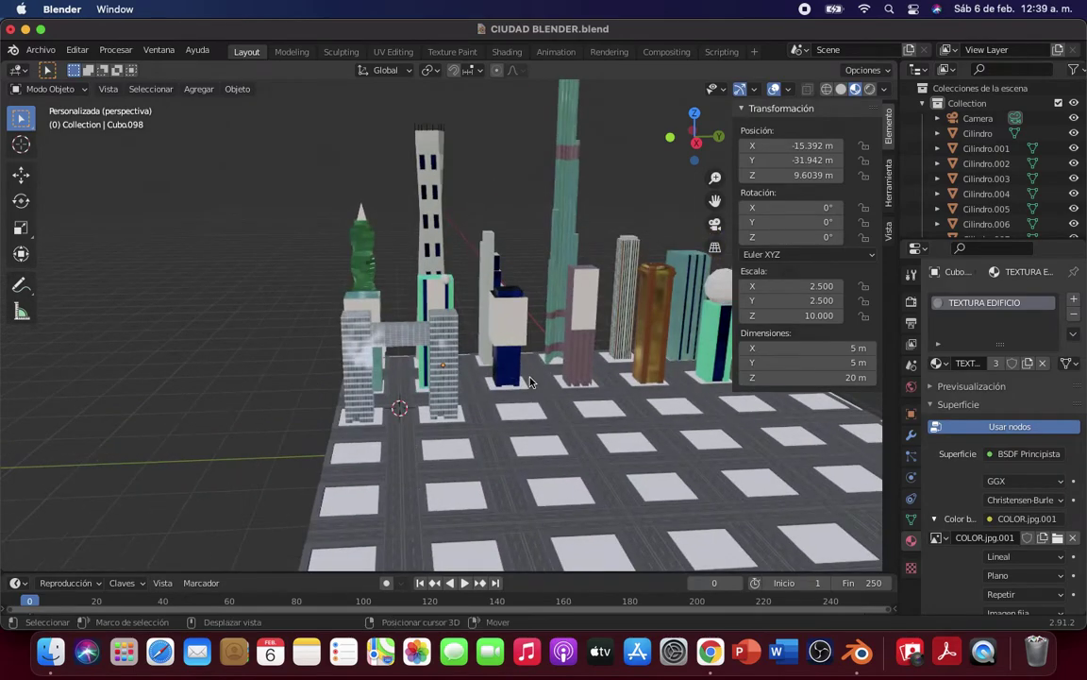
pyautogui.scroll(3, 402, 394)
pyautogui.moveTo(402, 394)
pyautogui.mouseDown(button='middle')
pyautogui.moveTo(288, 460)
pyautogui.moveTo(263, 413)
pyautogui.mouseUp(button='middle')
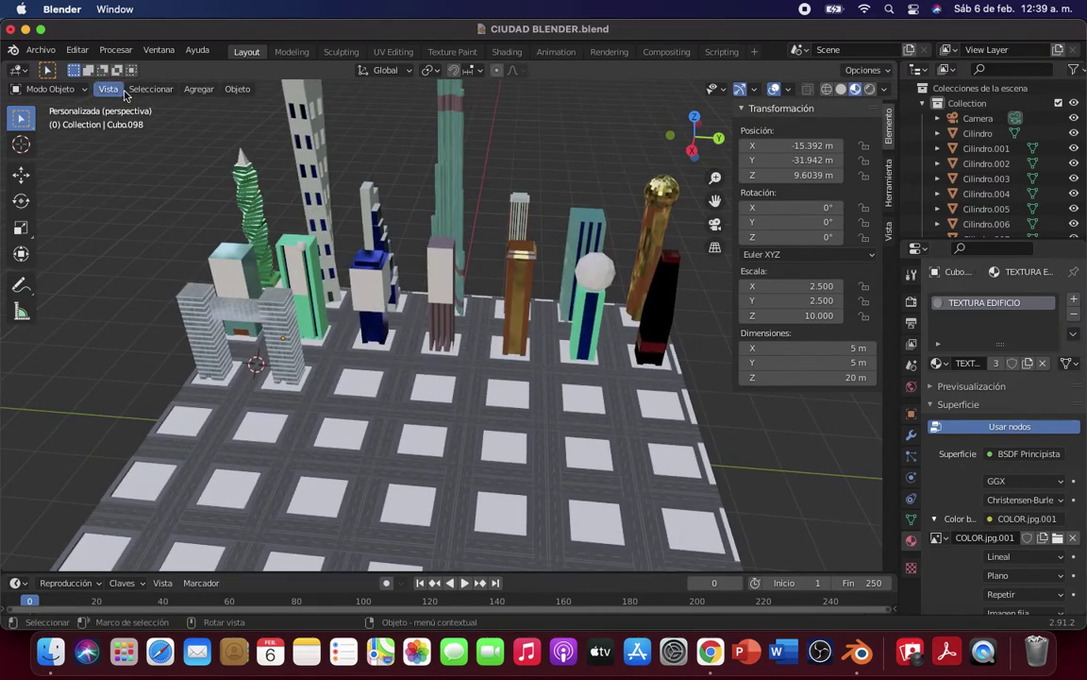
pyautogui.click(216, 85)
pyautogui.click(22, 143)
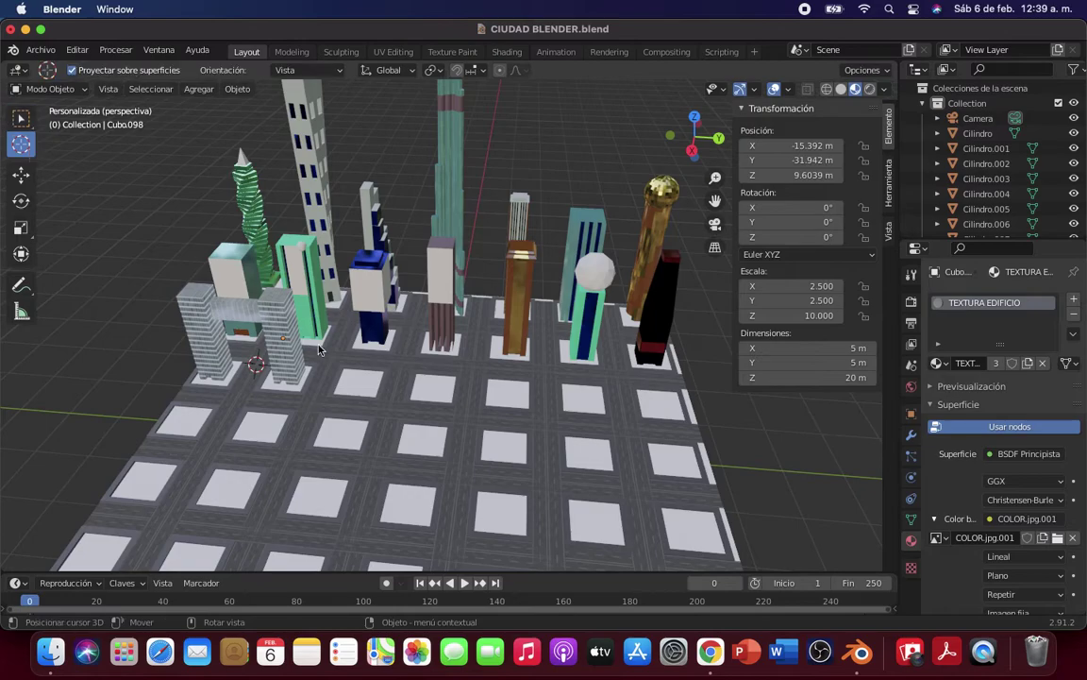
# Step: Place the 3D cursor on an empty tile in front of the towers and add a cube there
pyautogui.click(353, 381)
pyautogui.click(200, 89)
pyautogui.moveTo(212, 106)
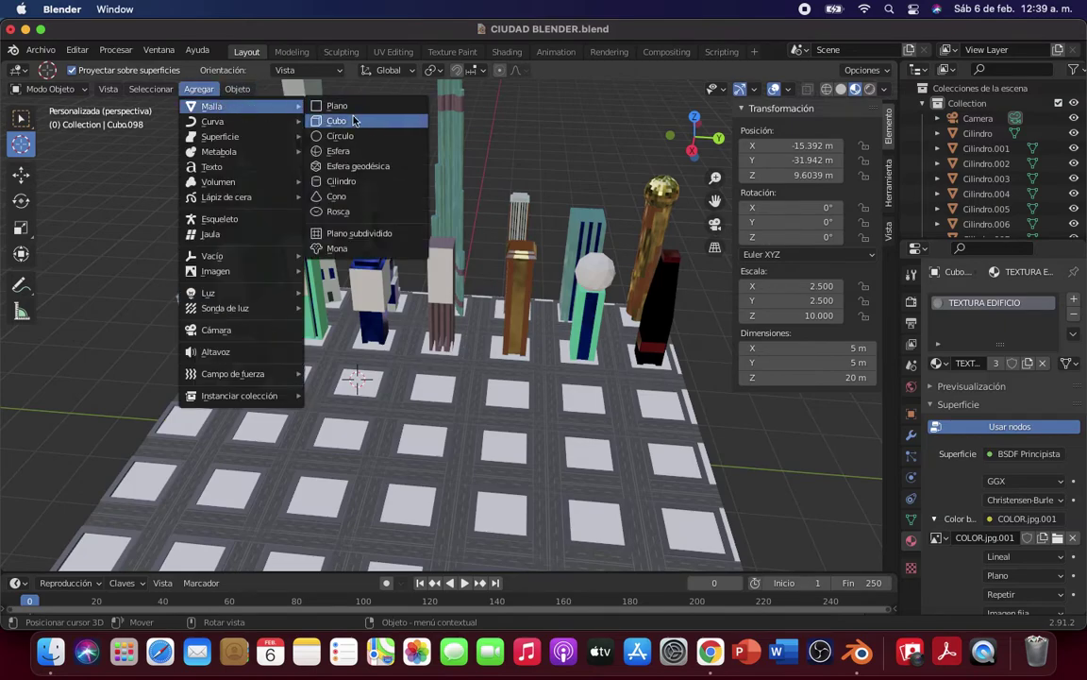
pyautogui.click(354, 119)
# Step: Set the cube's dimensions to 5 × 5 × 20 m
pyautogui.click(790, 349)
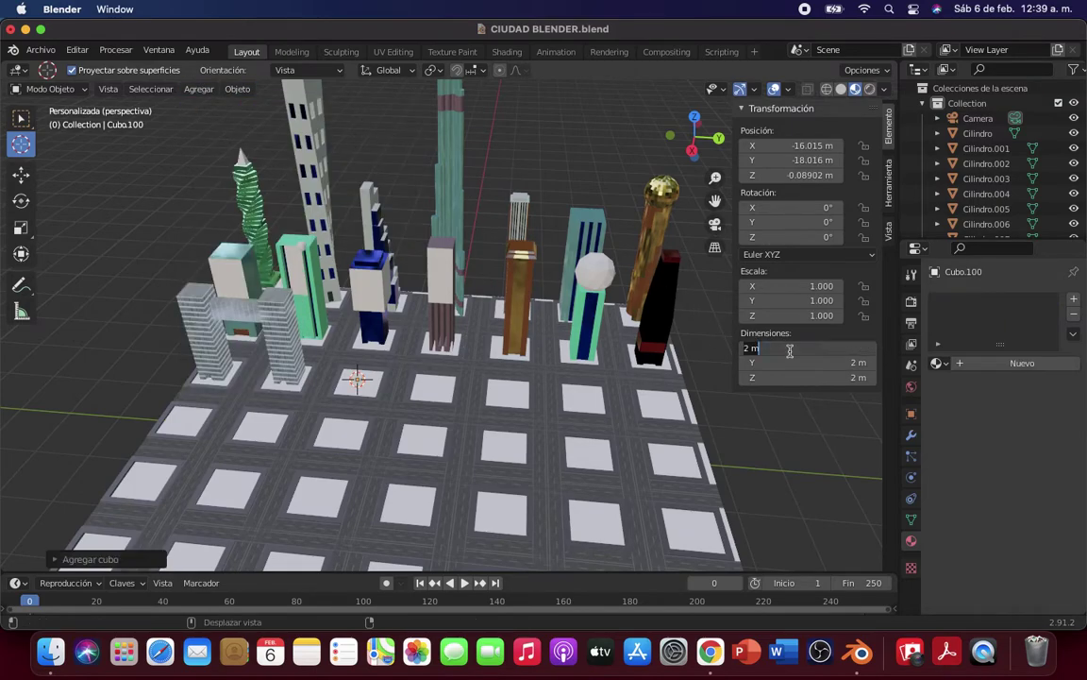
pyautogui.write('4')
pyautogui.press('Return')
pyautogui.click(789, 349)
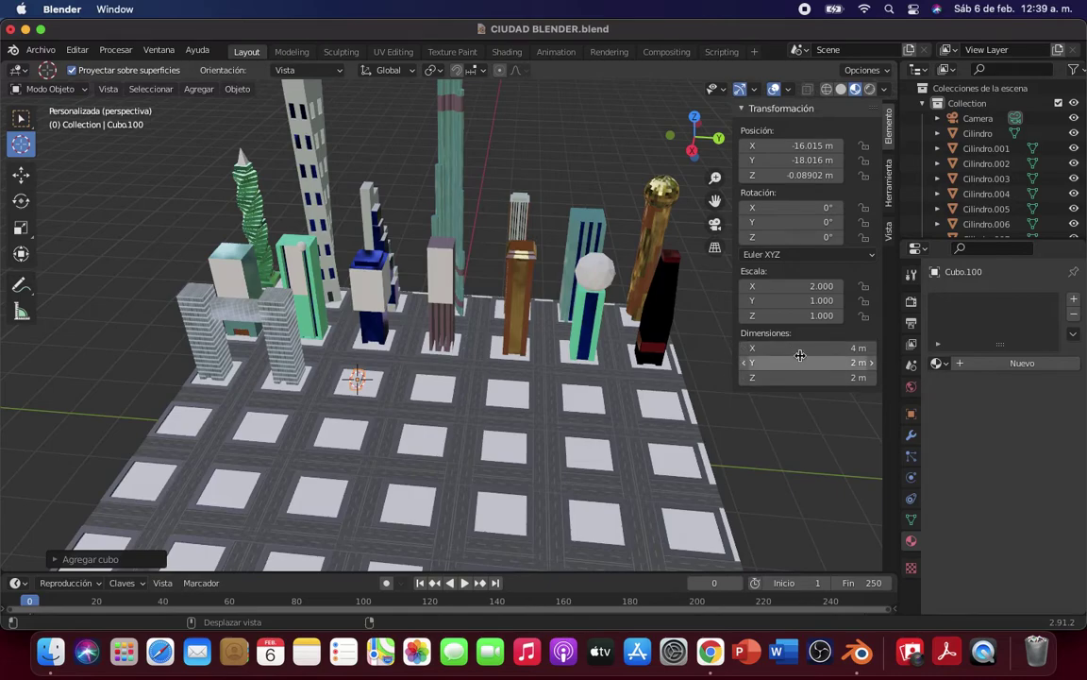
pyautogui.write('5')
pyautogui.press('Return')
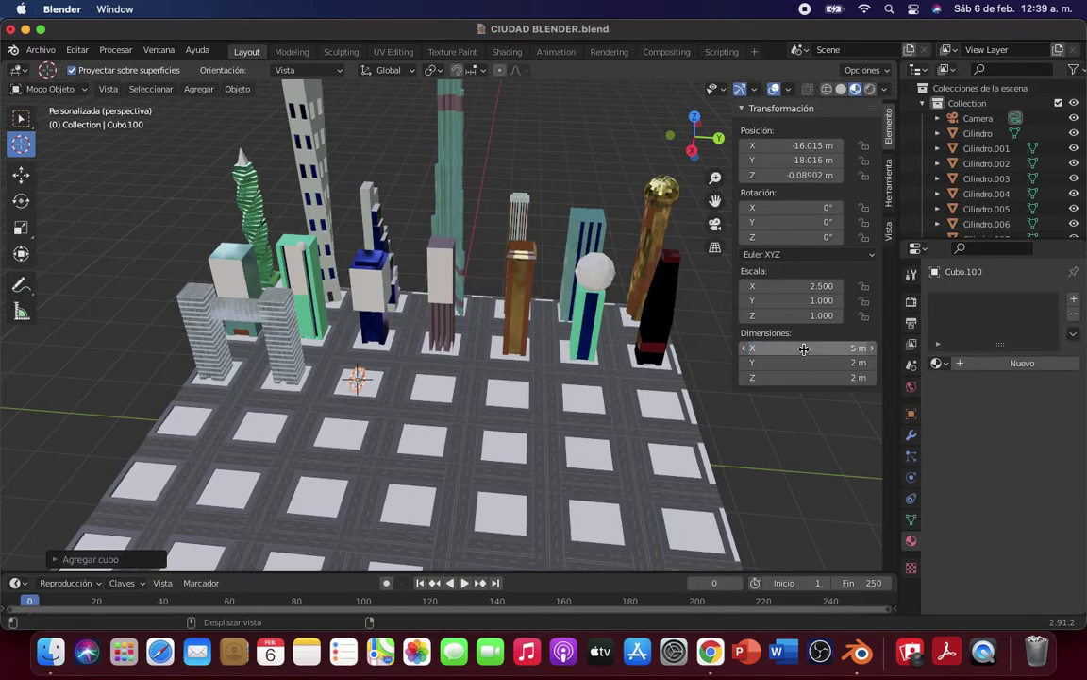
pyautogui.click(807, 365)
pyautogui.write('5')
pyautogui.press('Return')
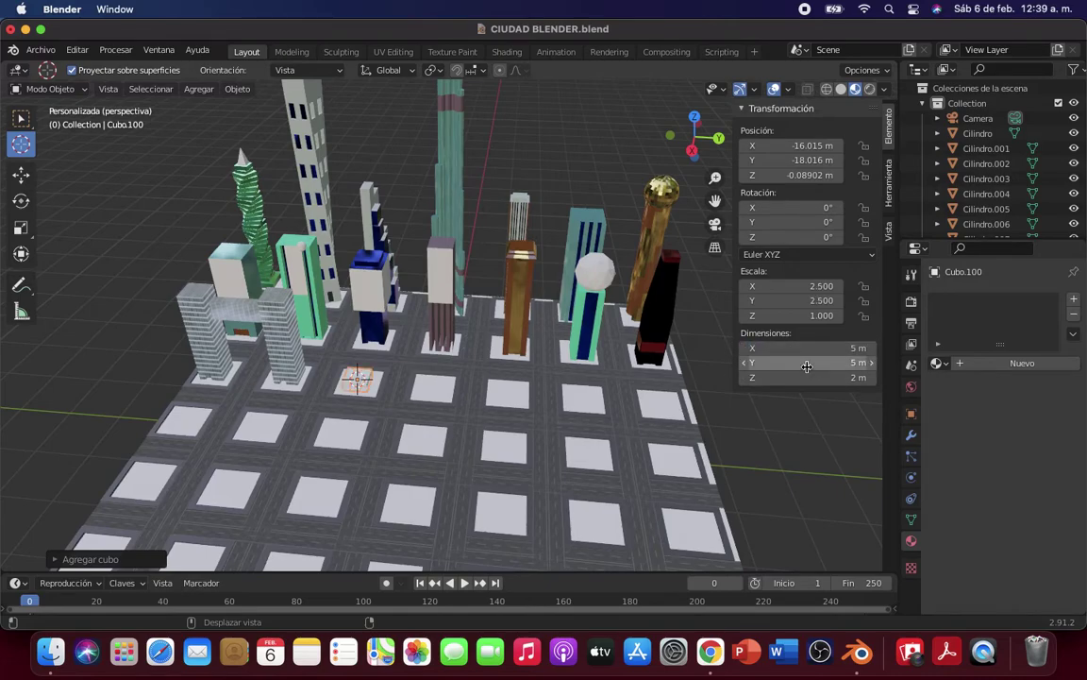
pyautogui.click(809, 377)
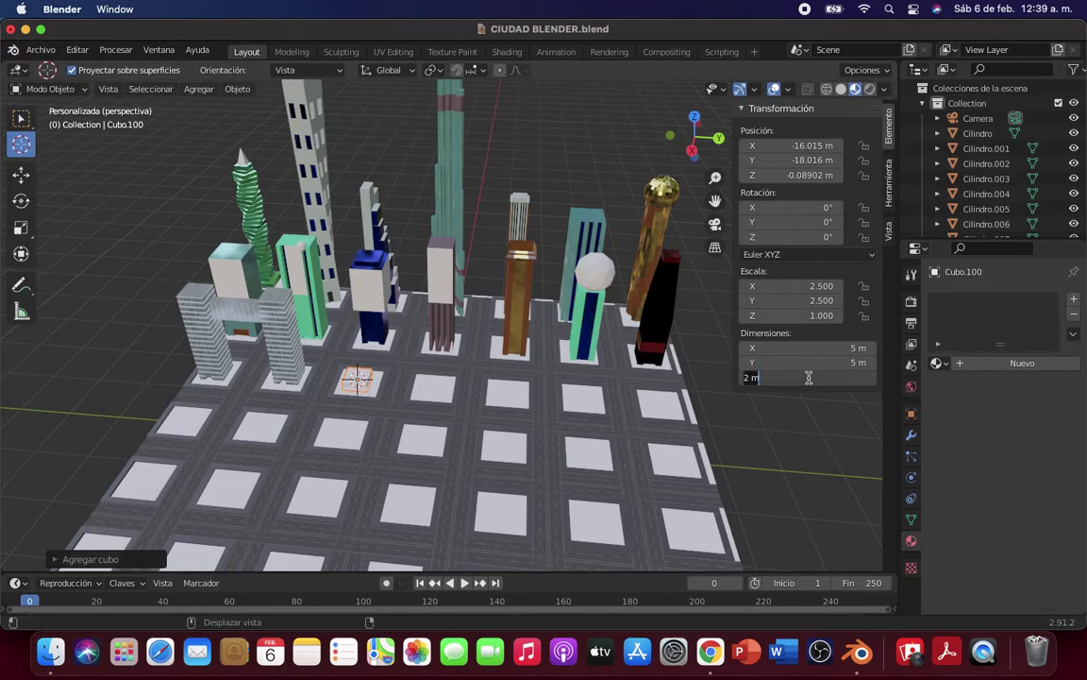
pyautogui.write('20')
pyautogui.press('Return')
# Step: Move the block along Z, cut its height to 18 m, and settle it at Z 8.0329 m
pyautogui.press('g')
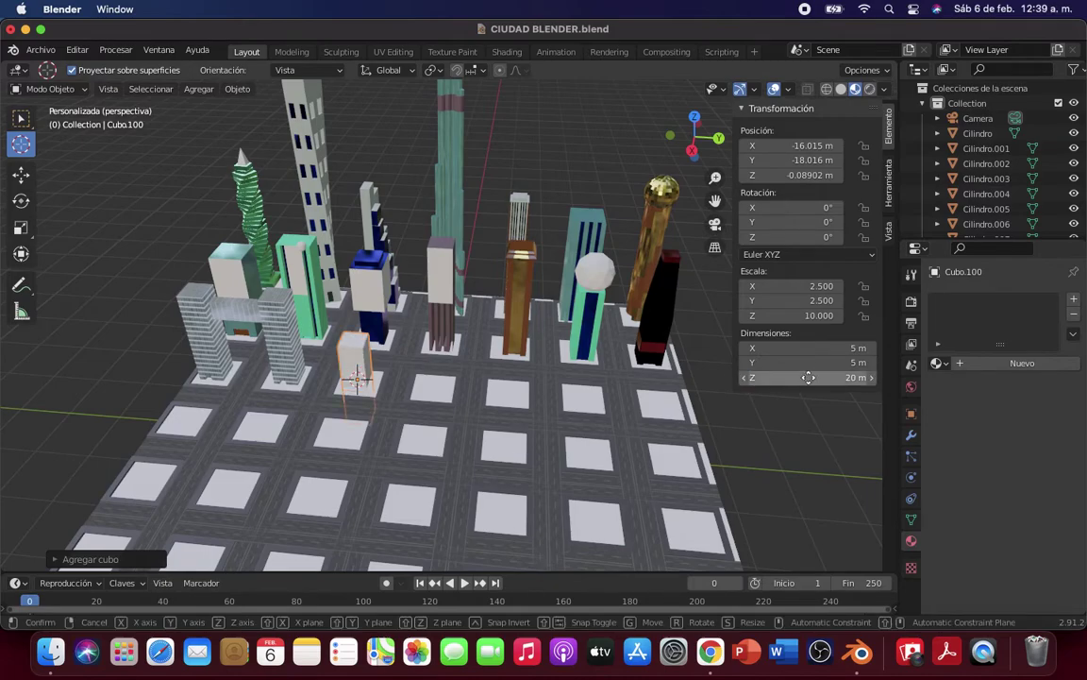
pyautogui.press('z')
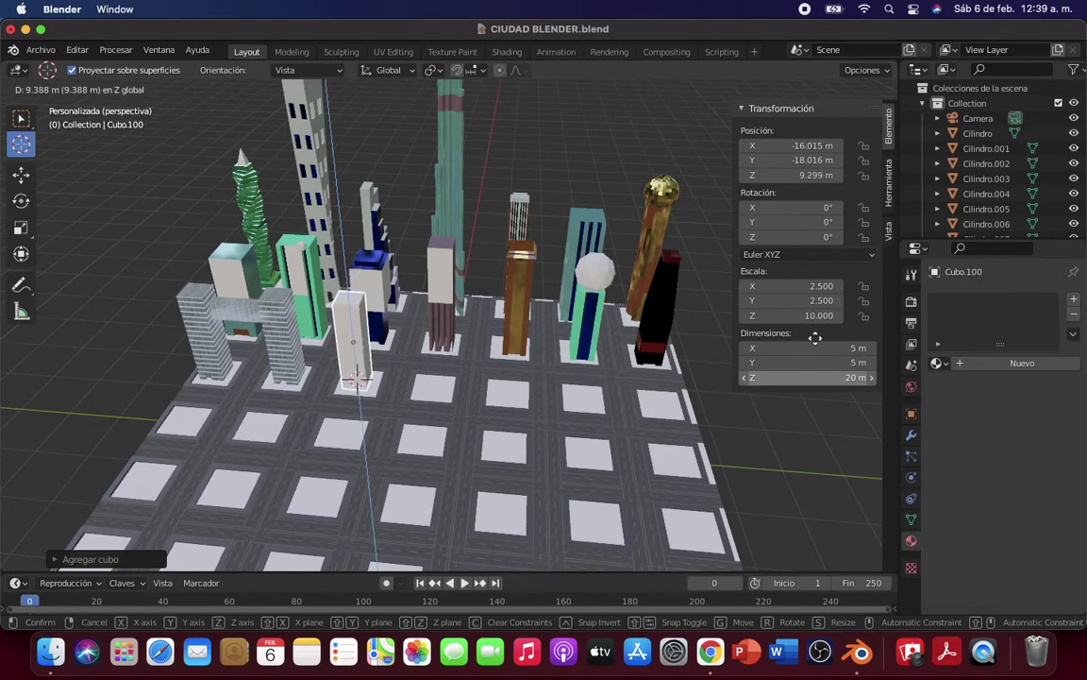
pyautogui.click(814, 342)
pyautogui.click(817, 377)
pyautogui.write('18')
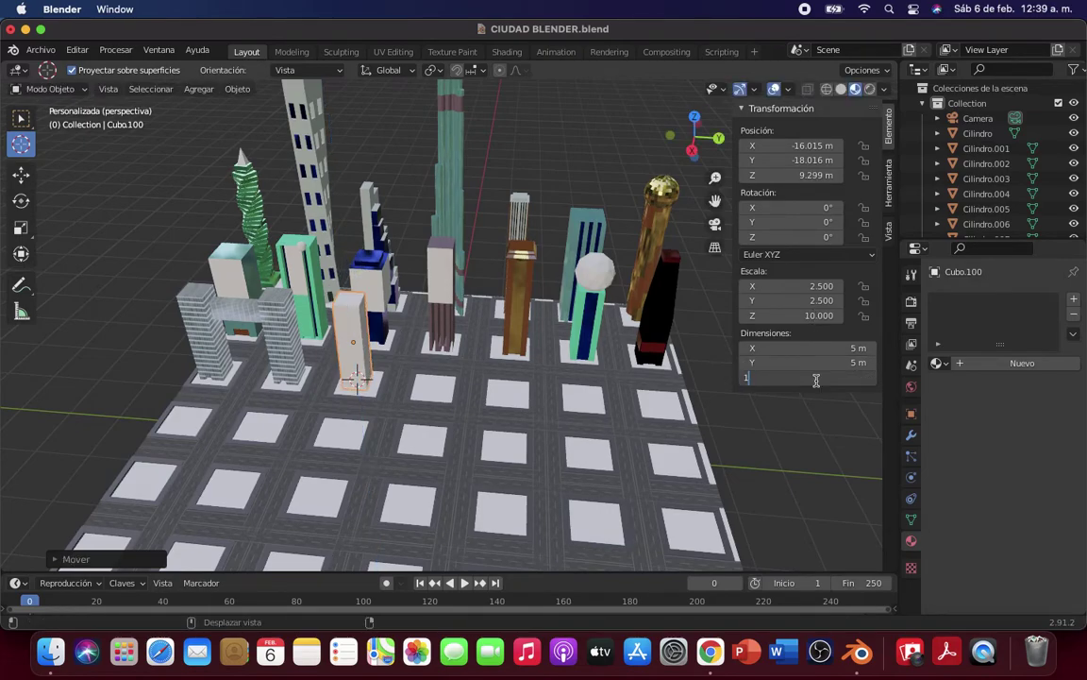
pyautogui.press('Return')
pyautogui.press('g')
pyautogui.press('z')
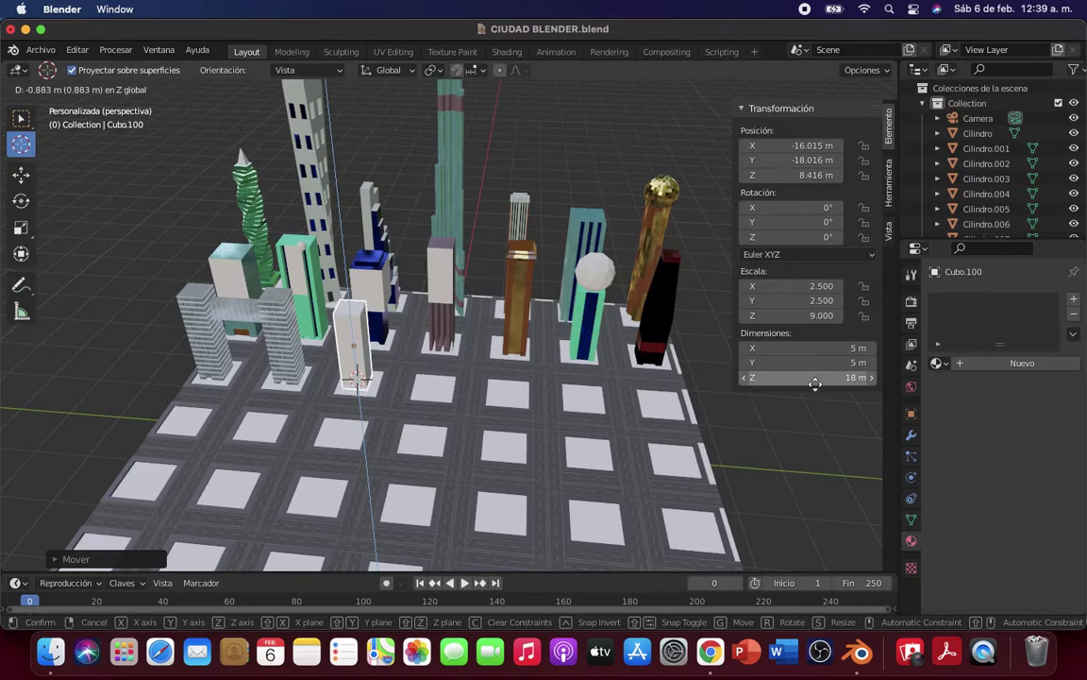
pyautogui.click(817, 385)
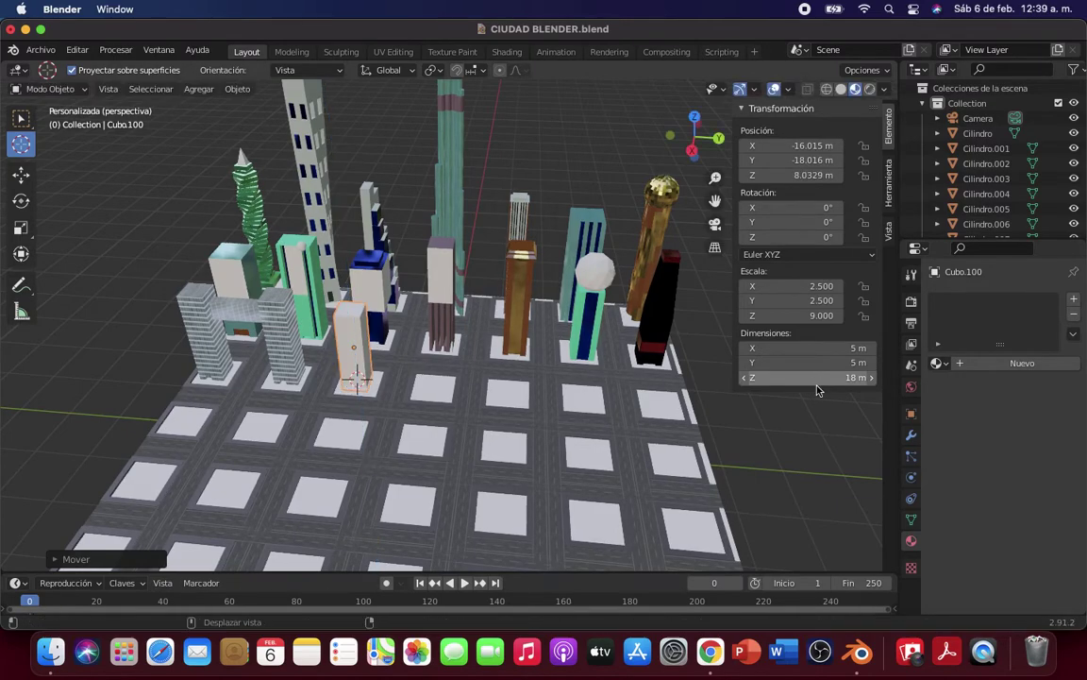
pyautogui.scroll(-2, 466, 385)
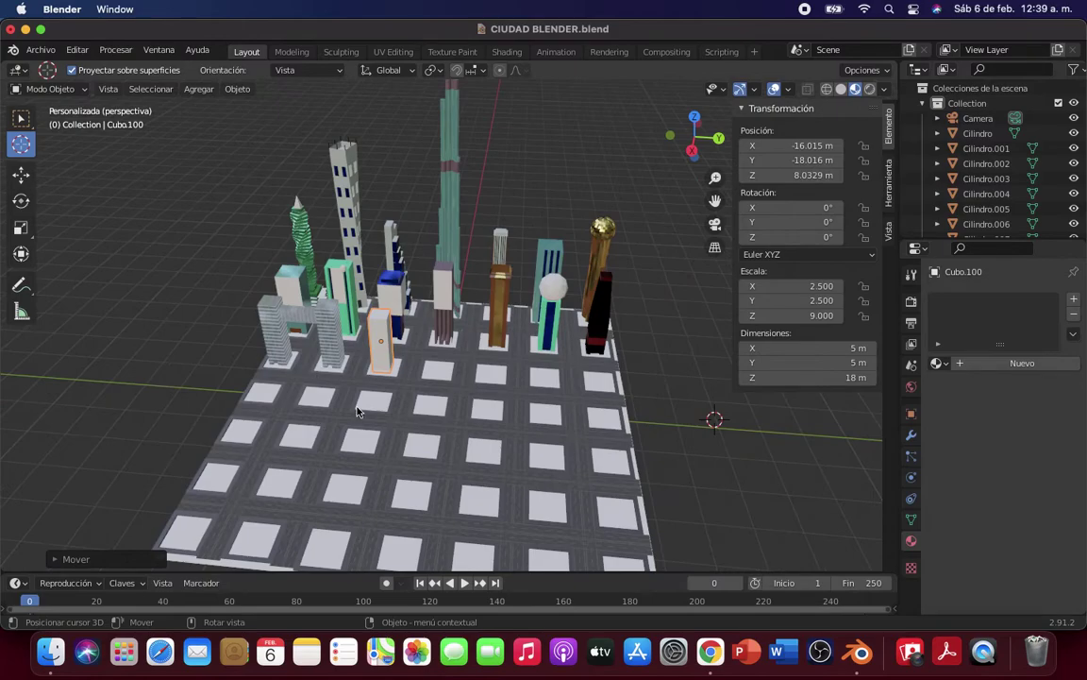
pyautogui.click(436, 368)
# Step: Raise Cubo.100 slightly to Z 8.7562 m and create a new material, Material.003, for it
pyautogui.click(21, 119)
pyautogui.scroll(3, 323, 325)
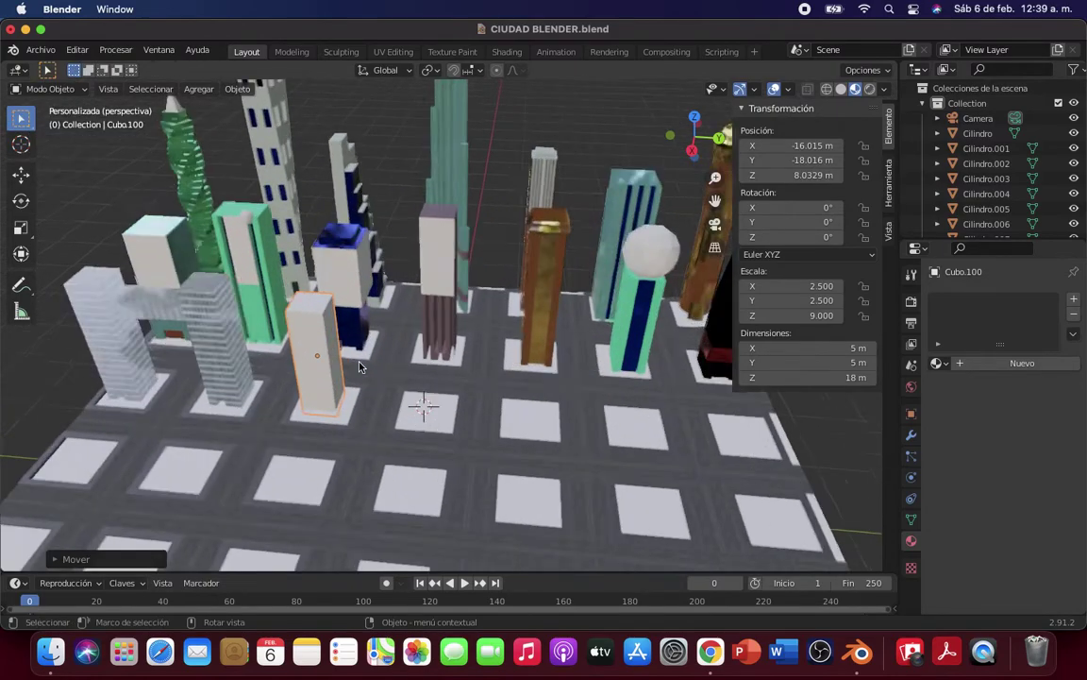
pyautogui.moveTo(323, 325)
pyautogui.mouseDown(button='middle')
pyautogui.moveTo(198, 361)
pyautogui.moveTo(426, 368)
pyautogui.moveTo(485, 381)
pyautogui.mouseUp(button='middle')
pyautogui.scroll(2, 486, 381)
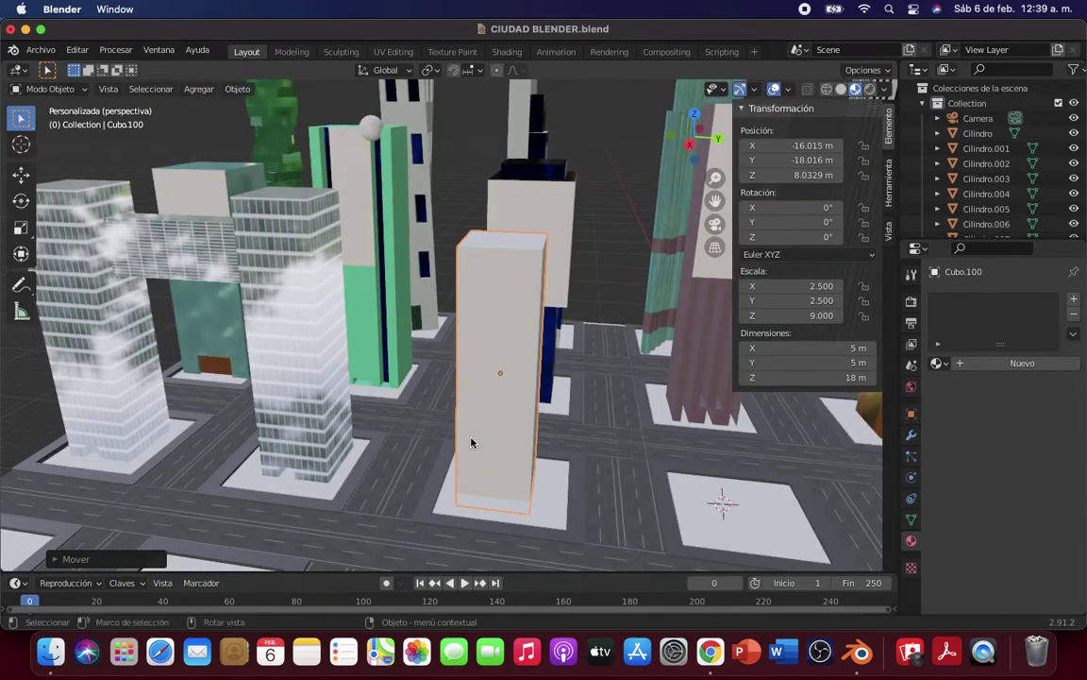
pyautogui.press('g')
pyautogui.press('z')
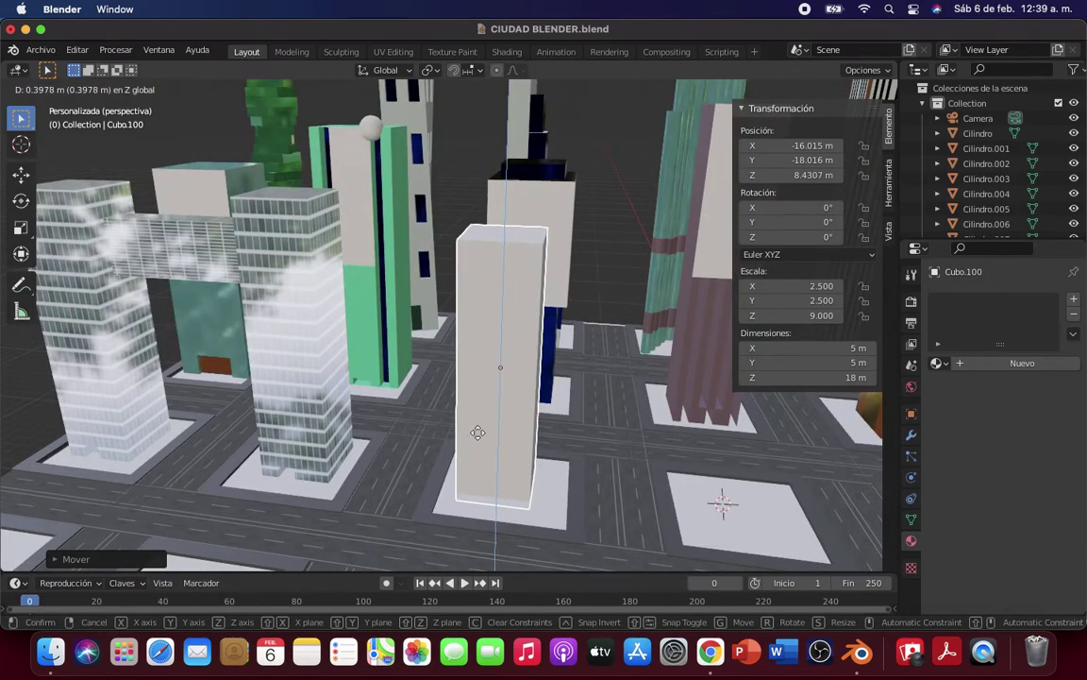
pyautogui.click(477, 429)
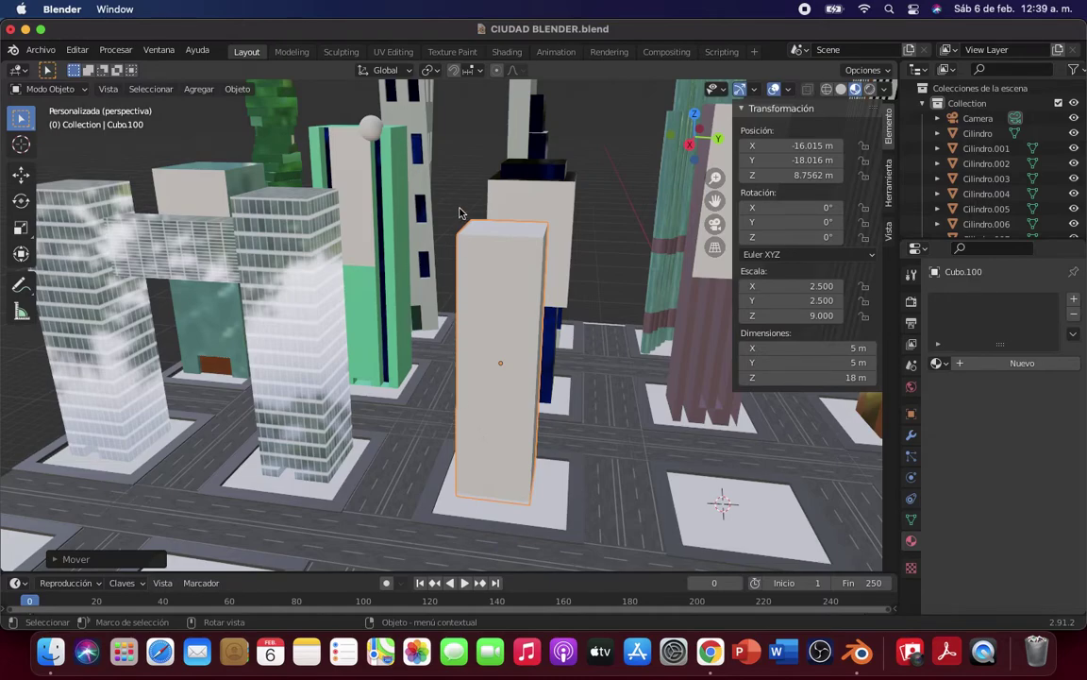
pyautogui.click(936, 363)
pyautogui.click(958, 367)
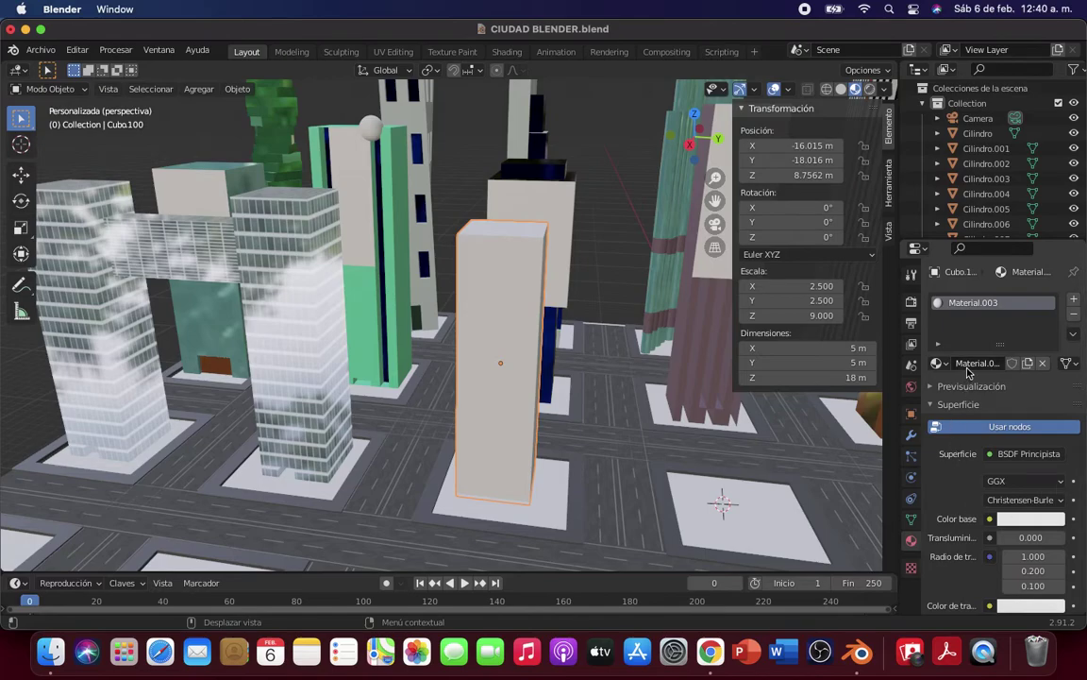
# Step: Change Cubo.100's material name from Material.003 to LADRILLO
pyautogui.doubleClick(967, 364)
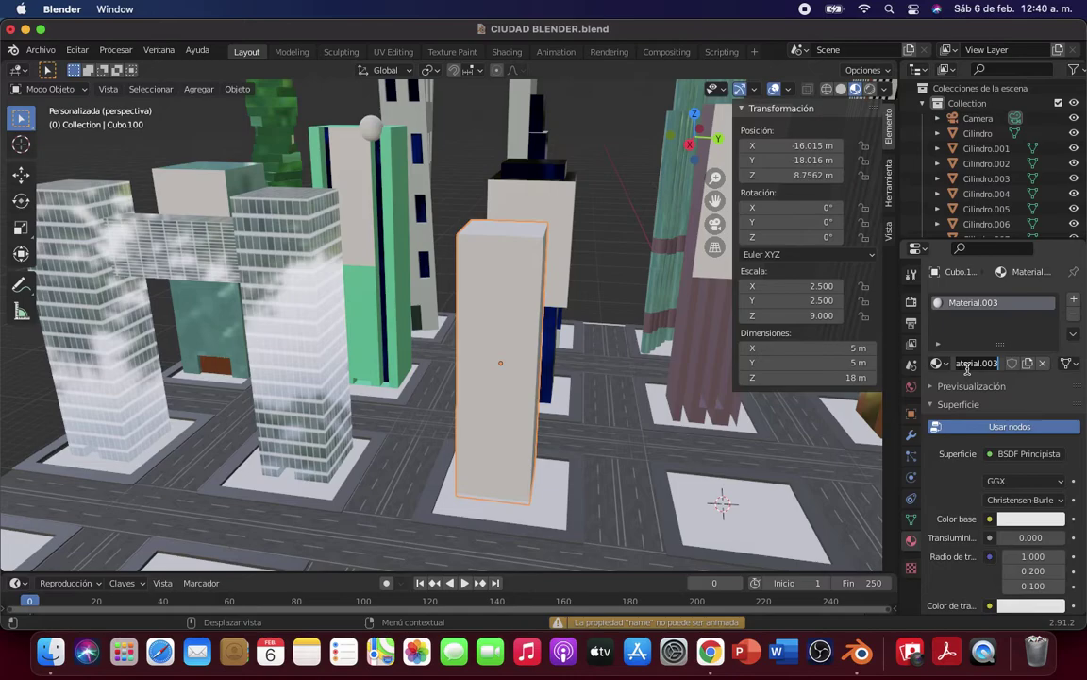
pyautogui.write('LADRILLO')
pyautogui.press('Return')
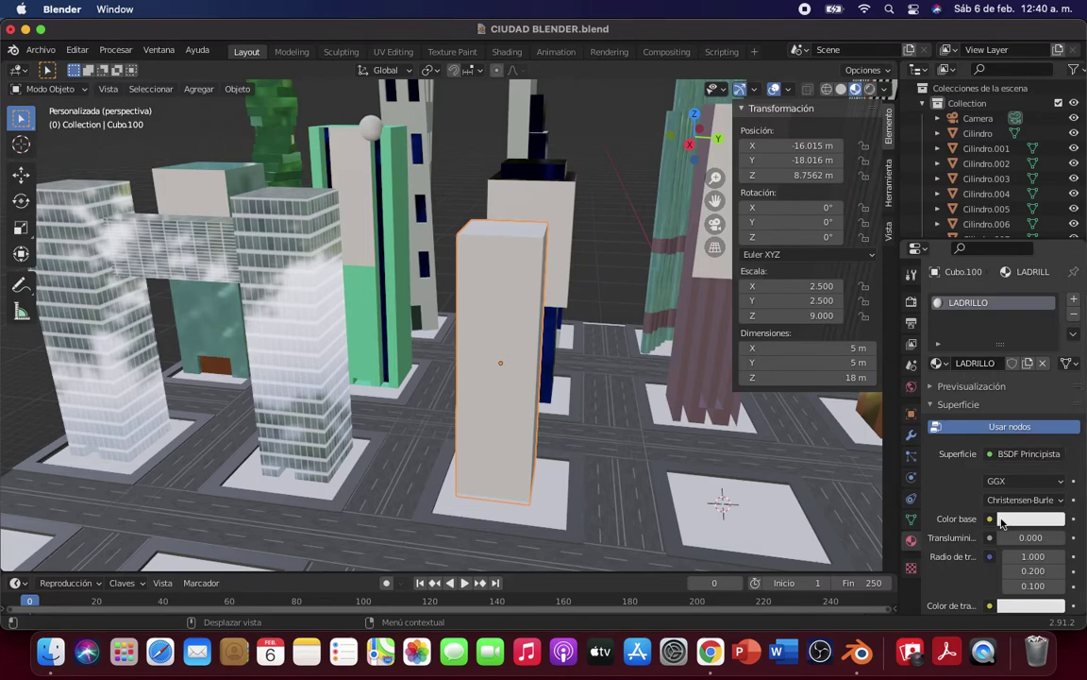
# Step: Drive LADRILLO's base colour with an Image Texture using Descargas > TEXTURAS BLENDER > LADRILLOS > COLOR.jpg
pyautogui.click(990, 518)
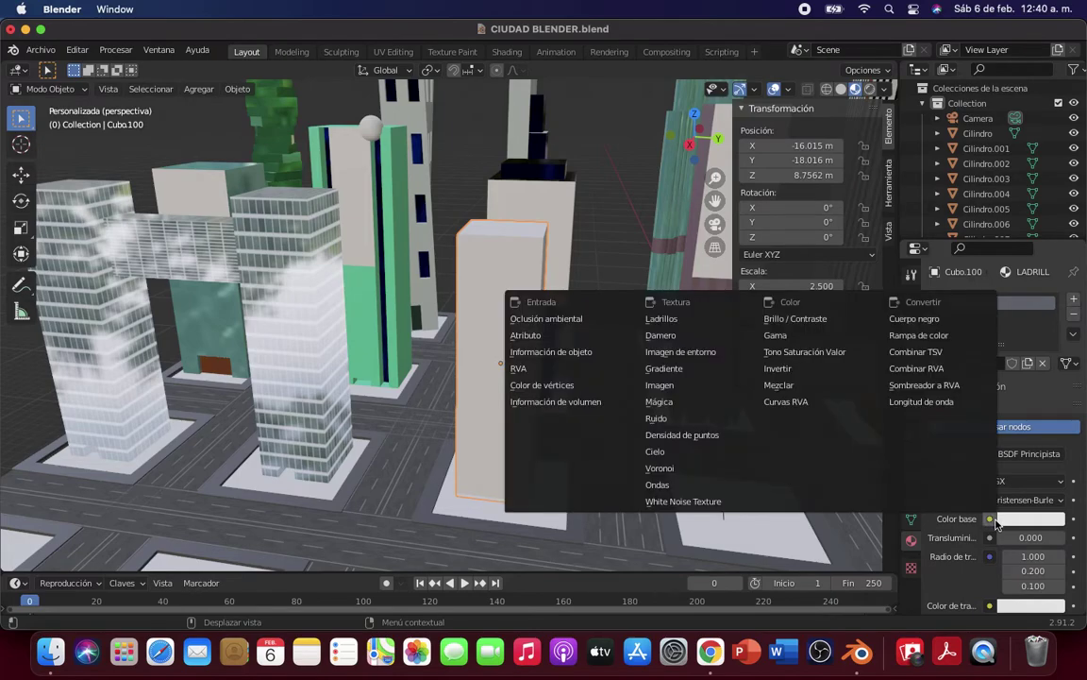
pyautogui.click(676, 386)
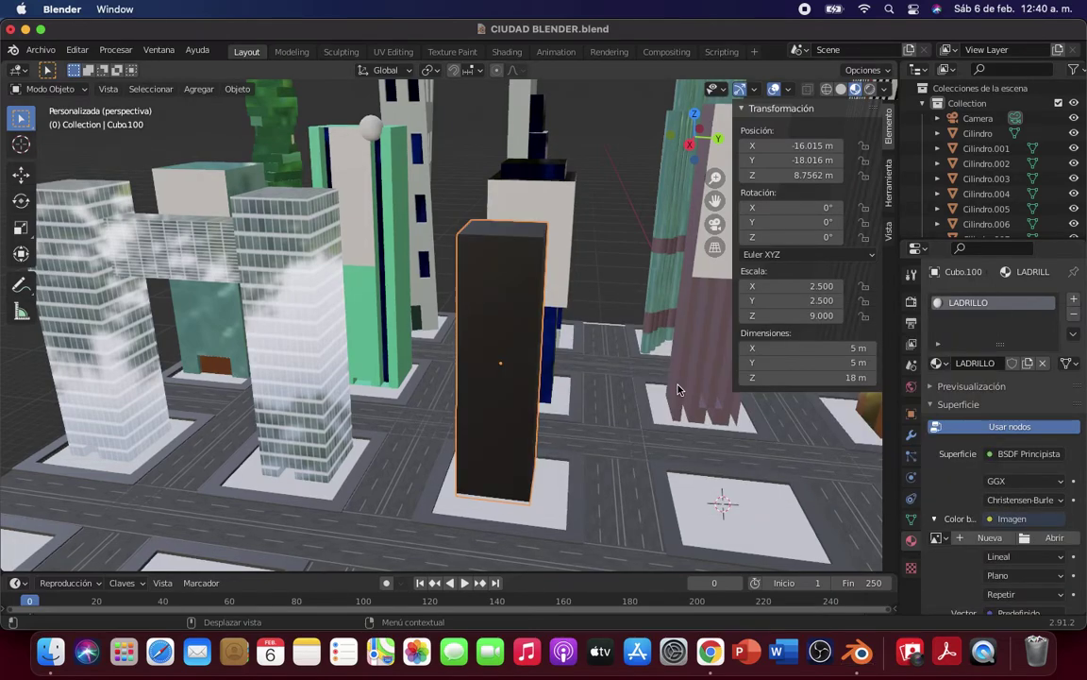
pyautogui.click(1049, 538)
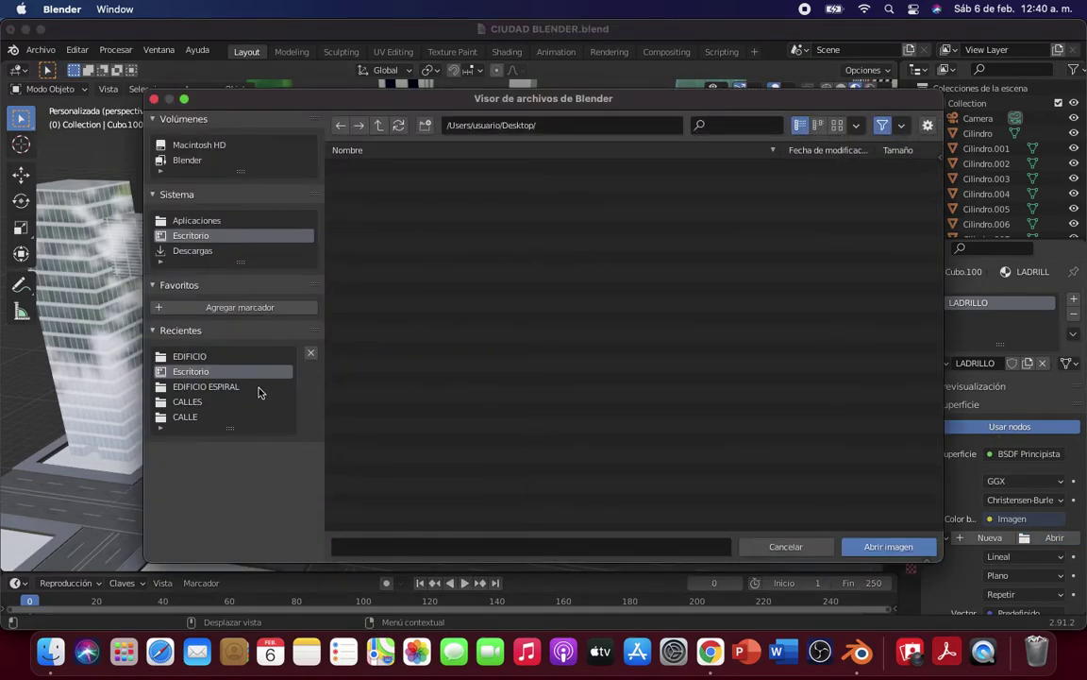
pyautogui.click(225, 356)
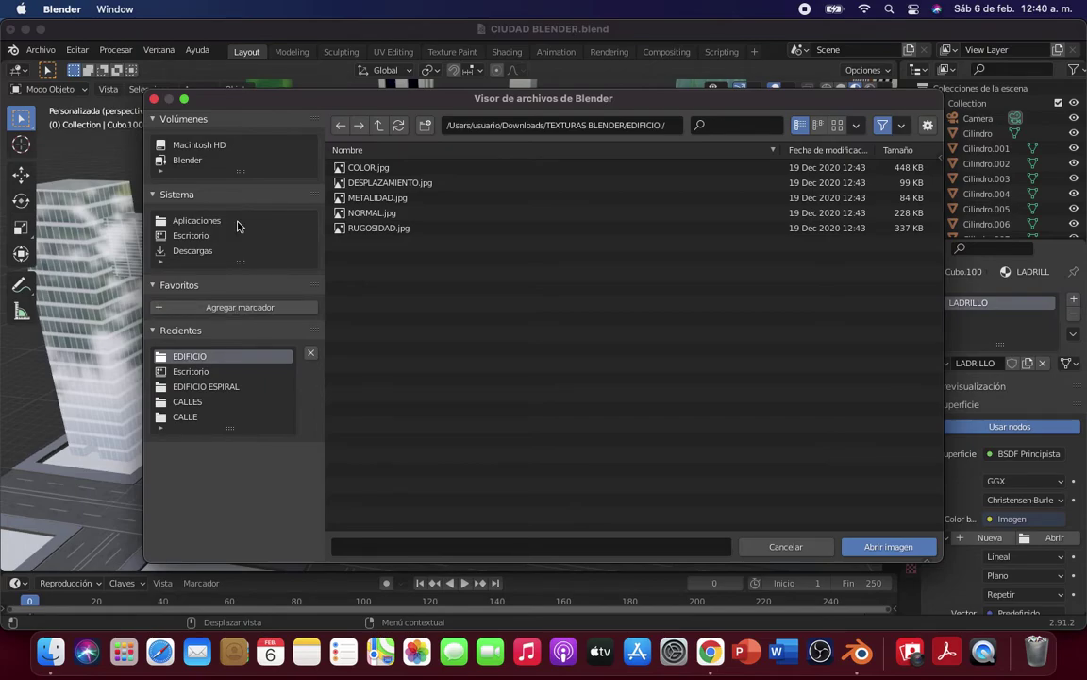
pyautogui.click(193, 251)
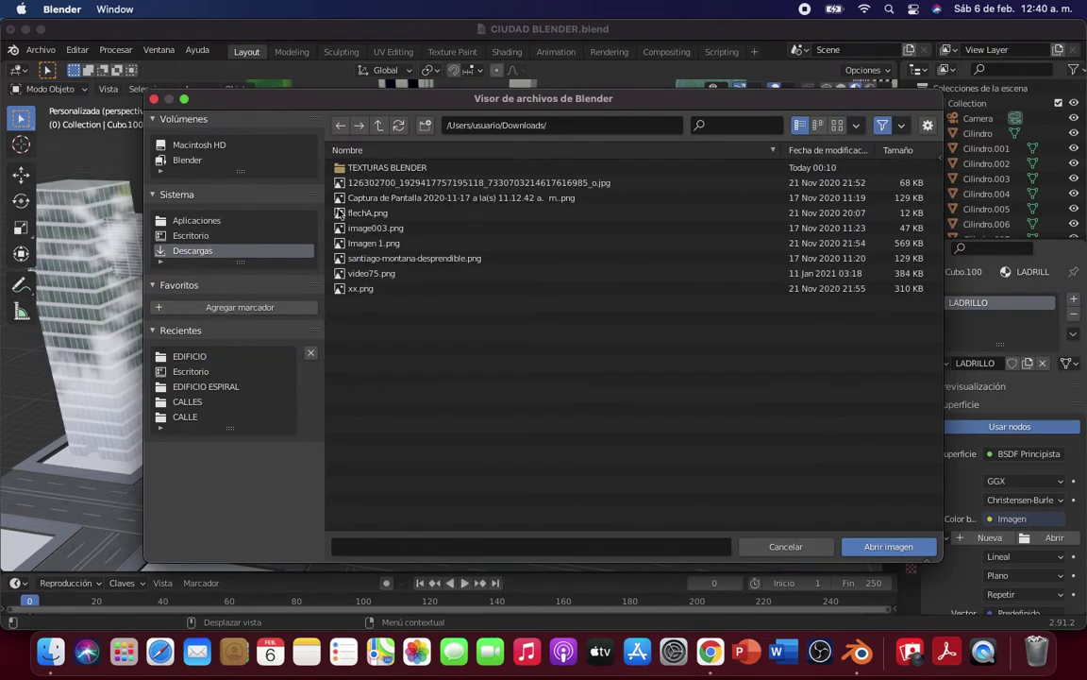
pyautogui.doubleClick(394, 169)
pyautogui.doubleClick(395, 197)
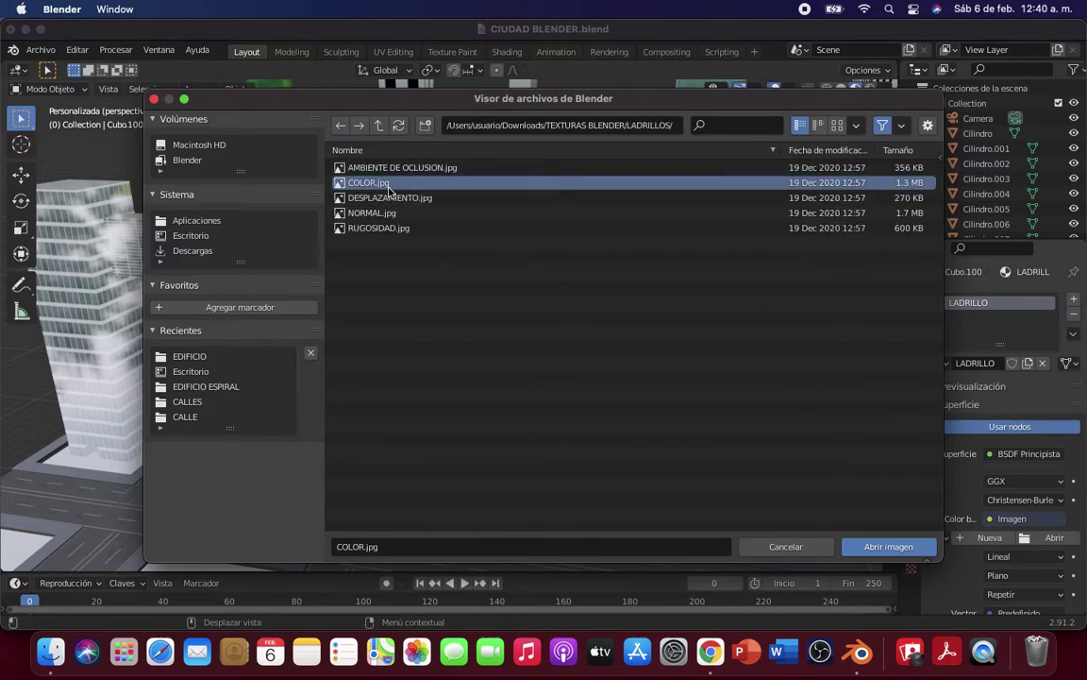
pyautogui.doubleClick(368, 182)
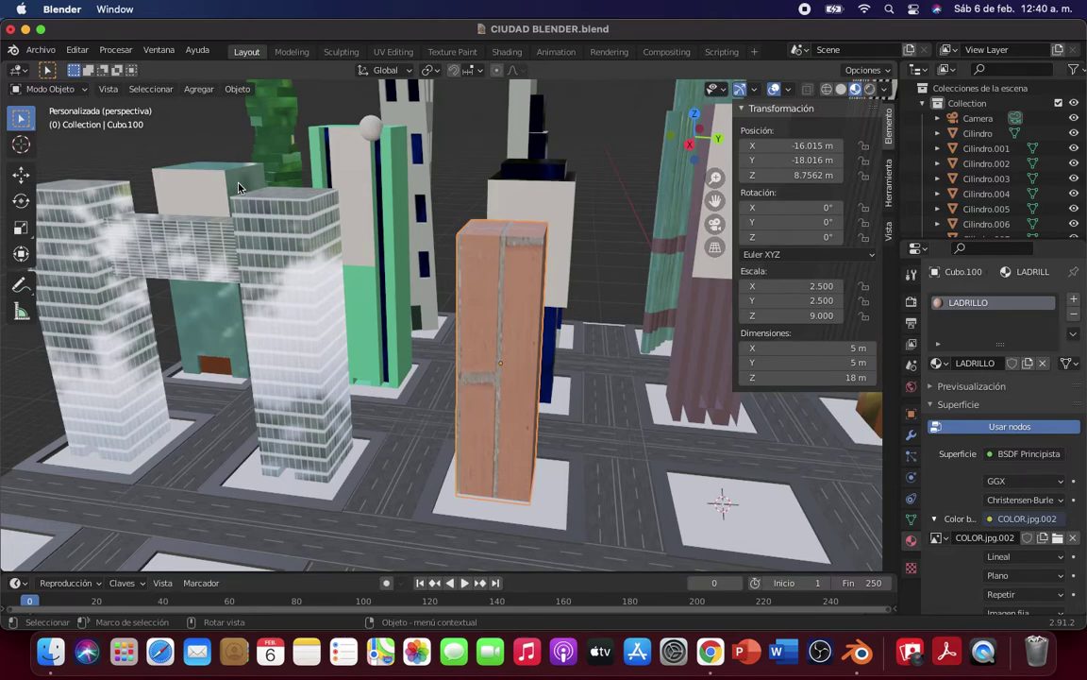
# Step: Switch to the Shading workspace, centre the LADRILLO node tree and open the Agregar menu
pyautogui.click(507, 51)
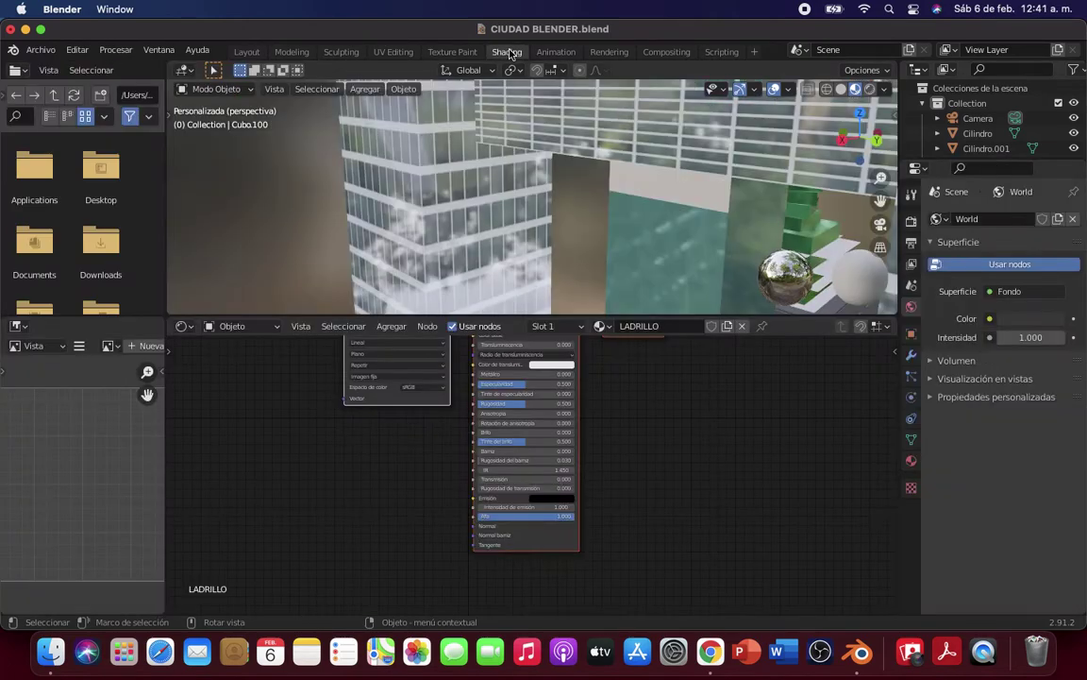
pyautogui.moveTo(629, 412); pyautogui.dragTo(650, 500, button='middle')
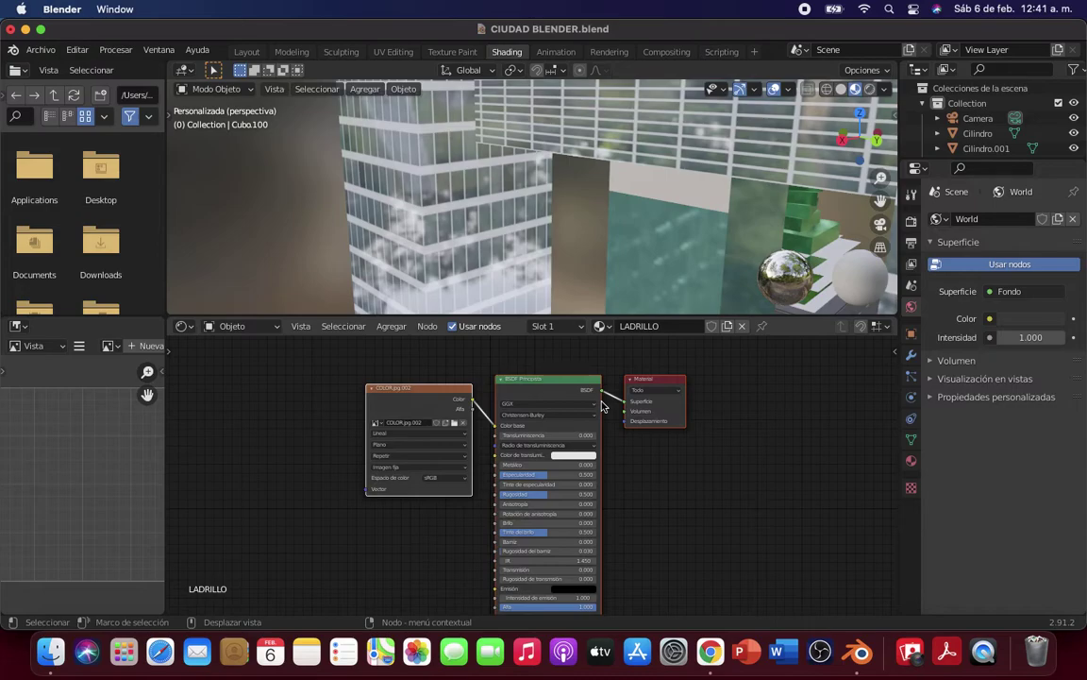
pyautogui.click(396, 327)
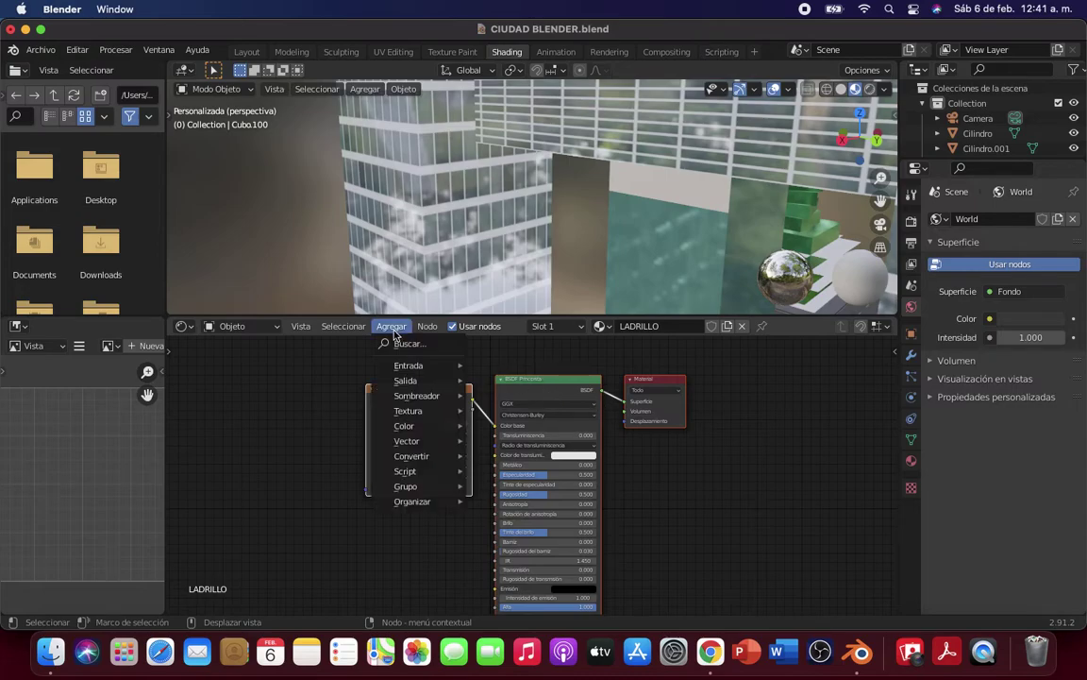
pyautogui.moveTo(396, 231)
pyautogui.mouseDown(button='middle')
pyautogui.moveTo(616, 275)
pyautogui.moveTo(427, 205)
pyautogui.mouseUp(button='middle')
pyautogui.click(393, 327)
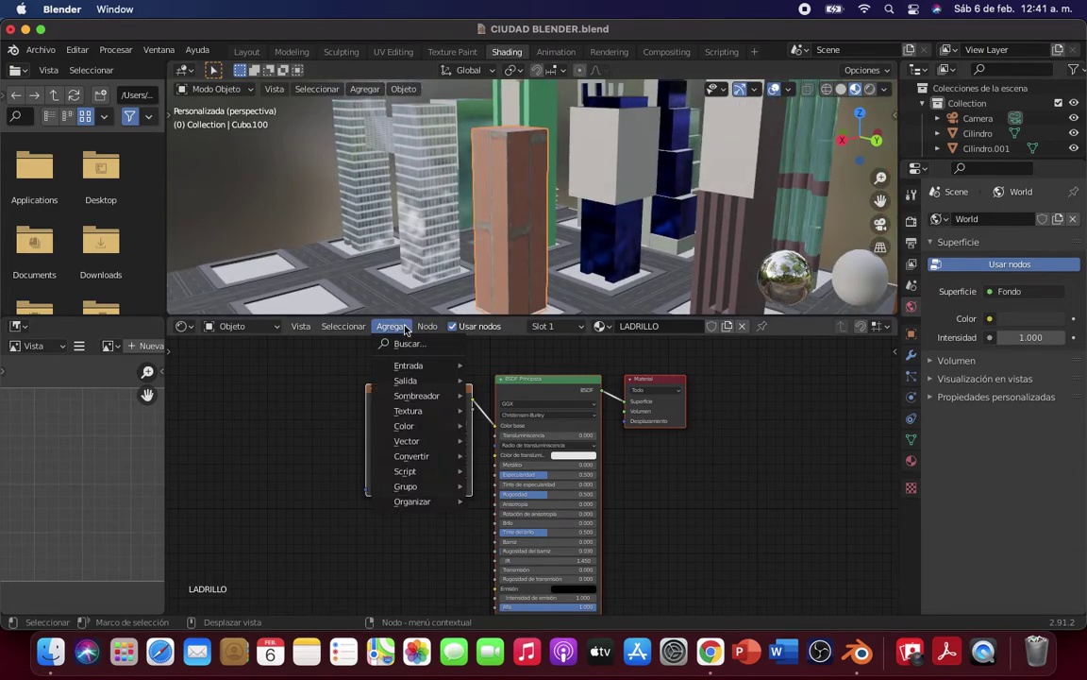
# Step: Add a Coordenadas de texturizado node via search 'co' and place it at the far left
pyautogui.click(407, 343)
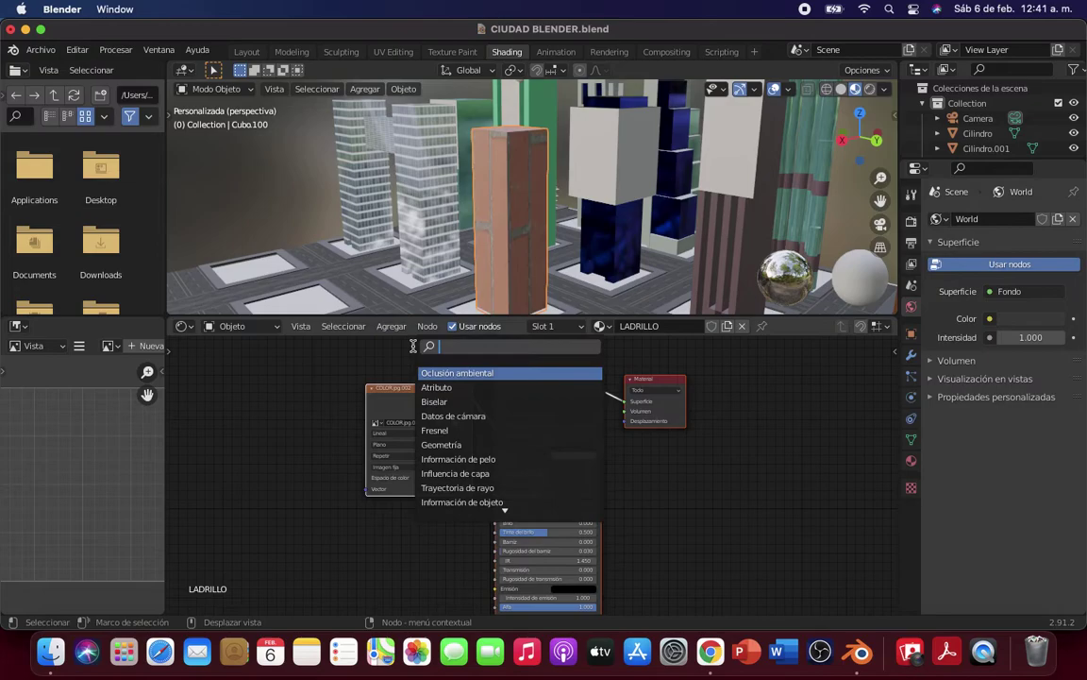
pyautogui.write('co')
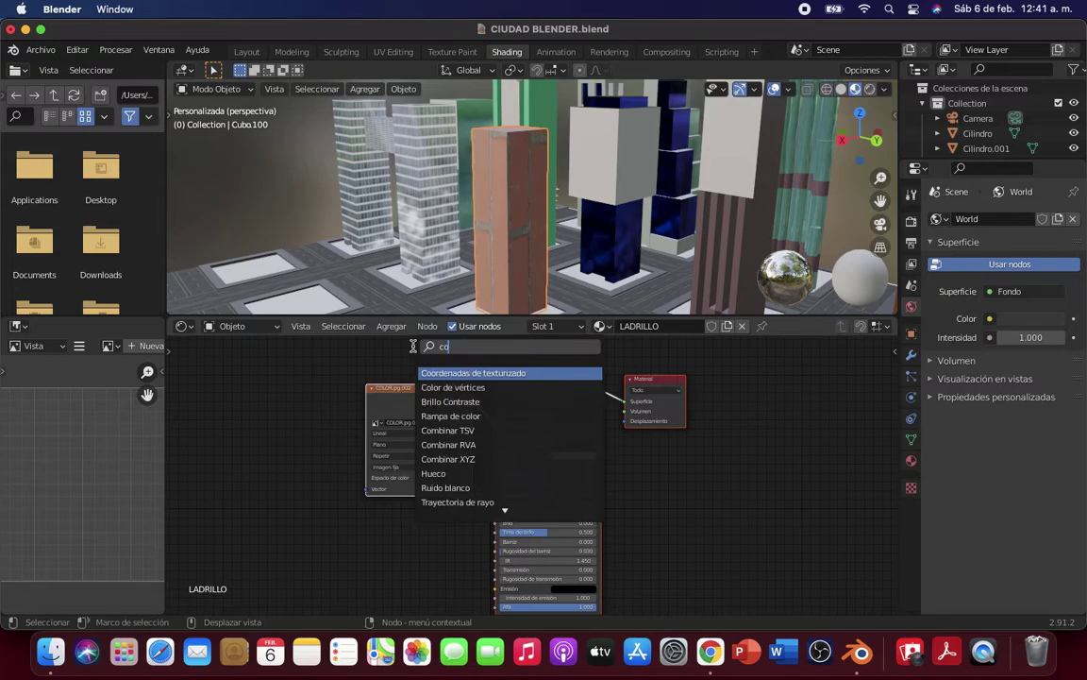
pyautogui.click(486, 372)
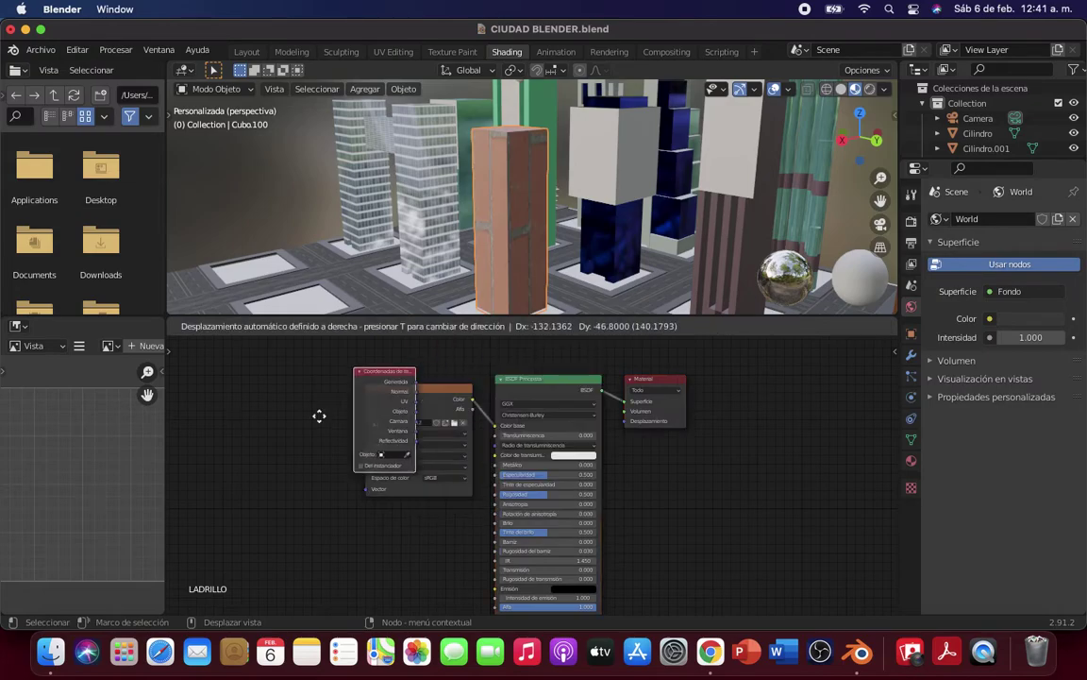
pyautogui.click(210, 434)
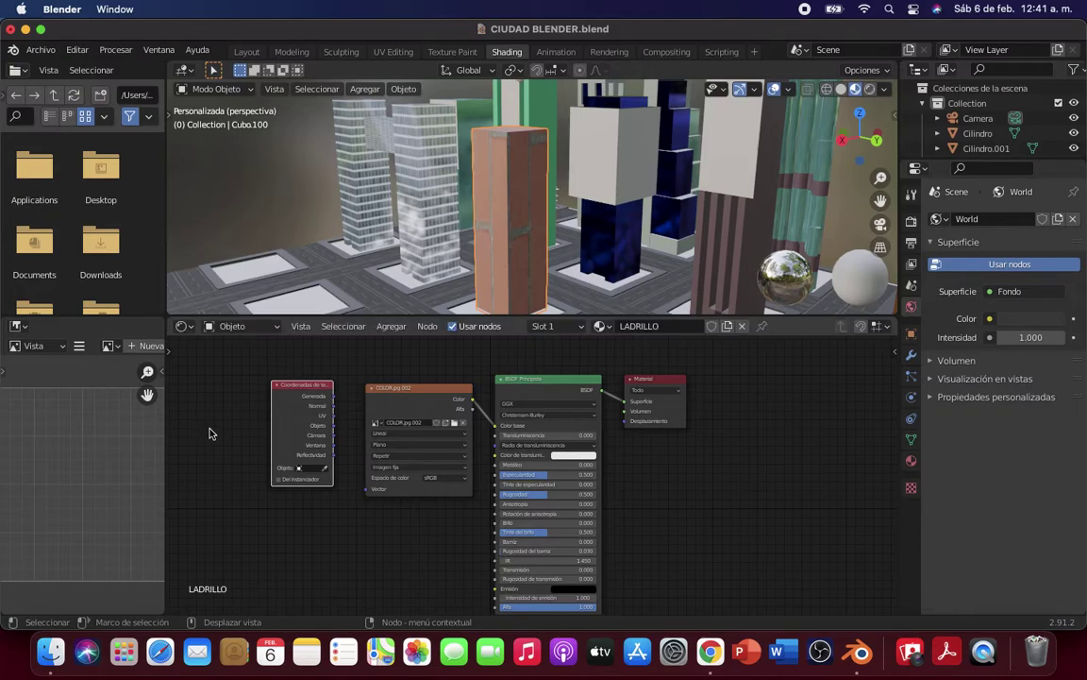
pyautogui.moveTo(286, 406); pyautogui.dragTo(211, 413)
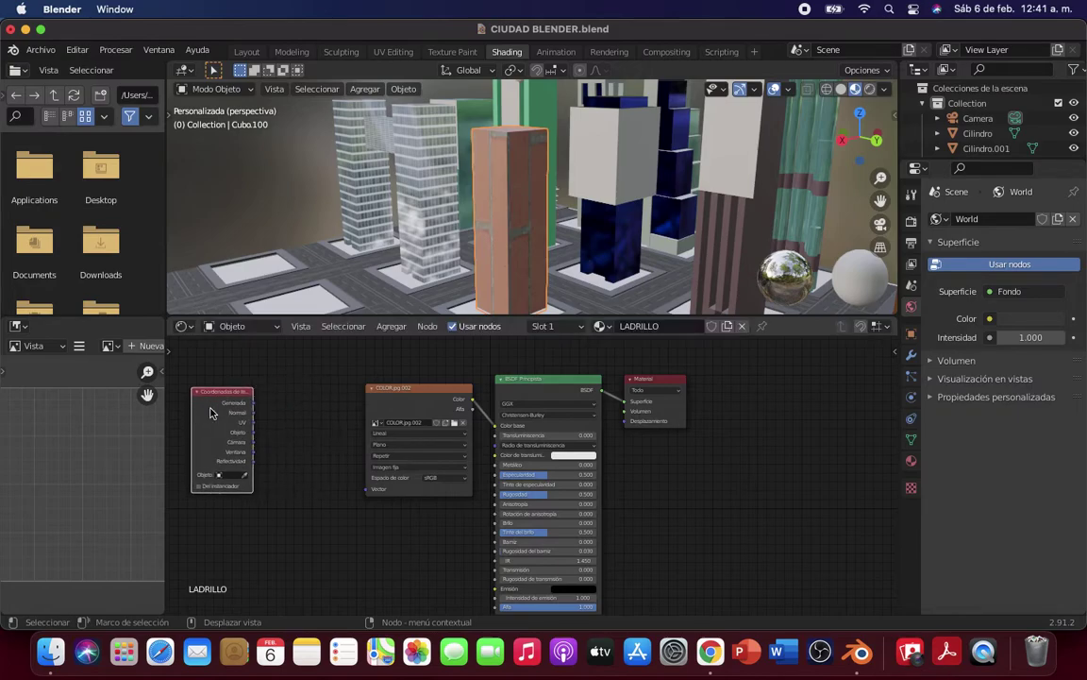
# Step: Add a Mapeo node via search 'mapeo' and place it beside the COLOR.jpg image node
pyautogui.click(390, 326)
pyautogui.click(407, 339)
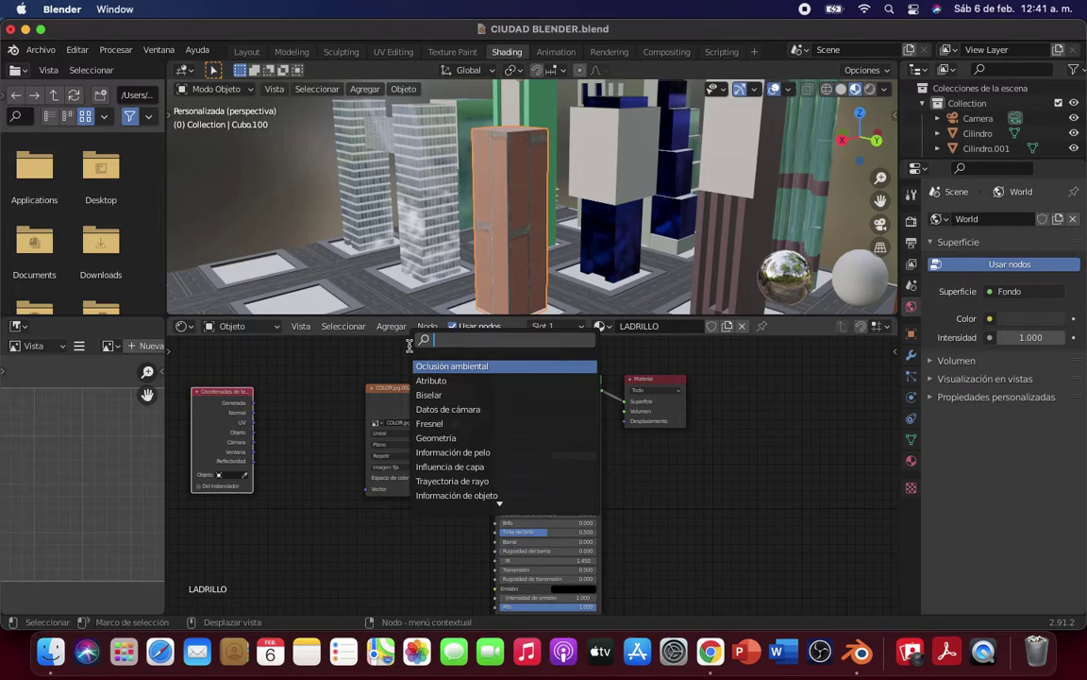
pyautogui.write('mapeo')
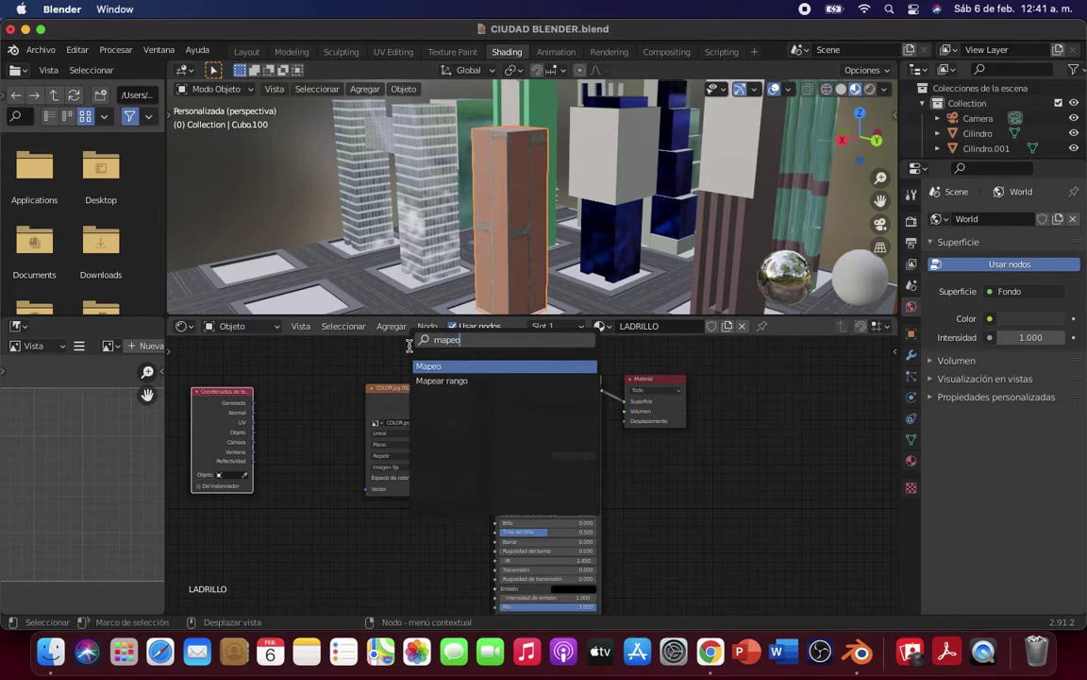
pyautogui.press('Return')
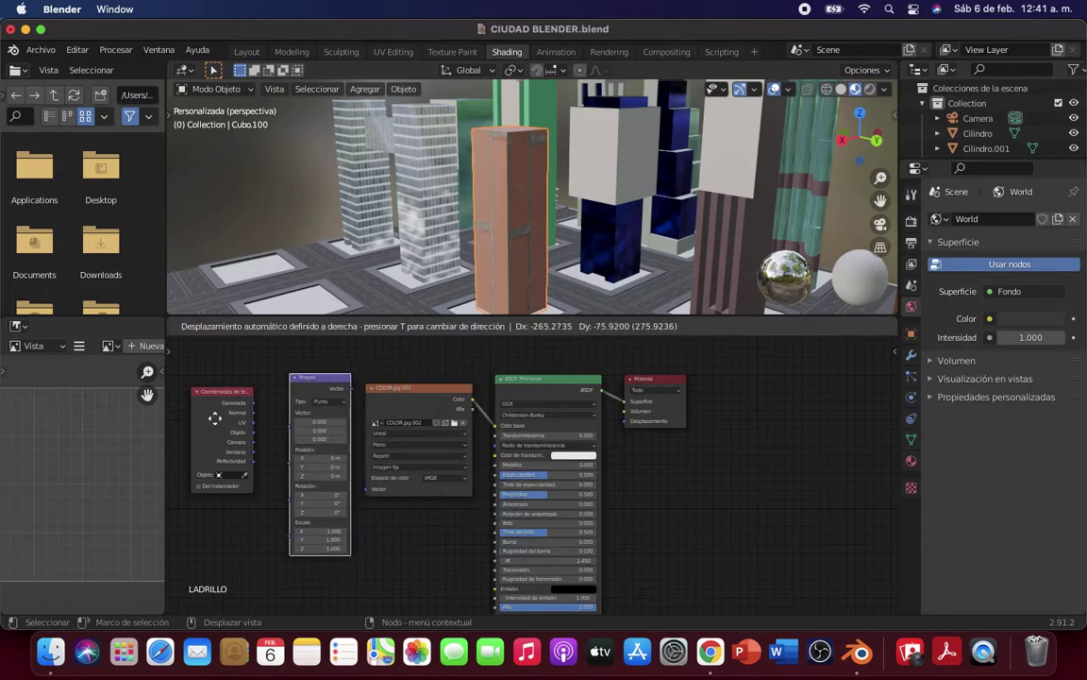
pyautogui.click(215, 418)
pyautogui.hscroll(-2, 288, 406)
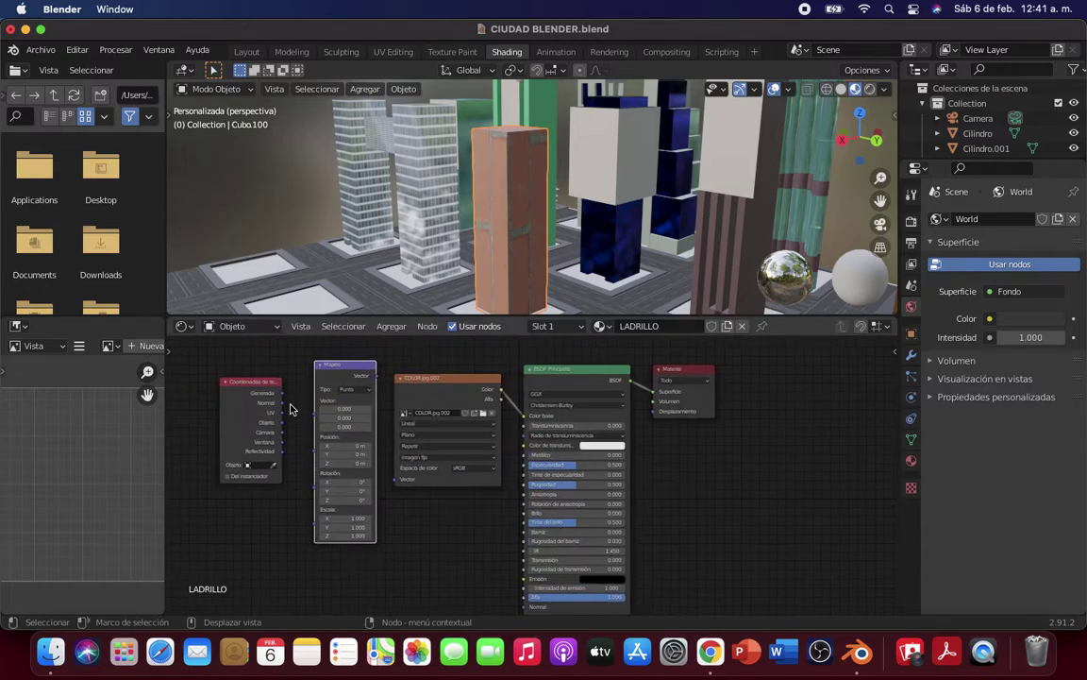
pyautogui.hscroll(2, 290, 408)
pyautogui.hscroll(-2, 291, 407)
pyautogui.scroll(2, 378, 444)
pyautogui.scroll(2, 403, 463)
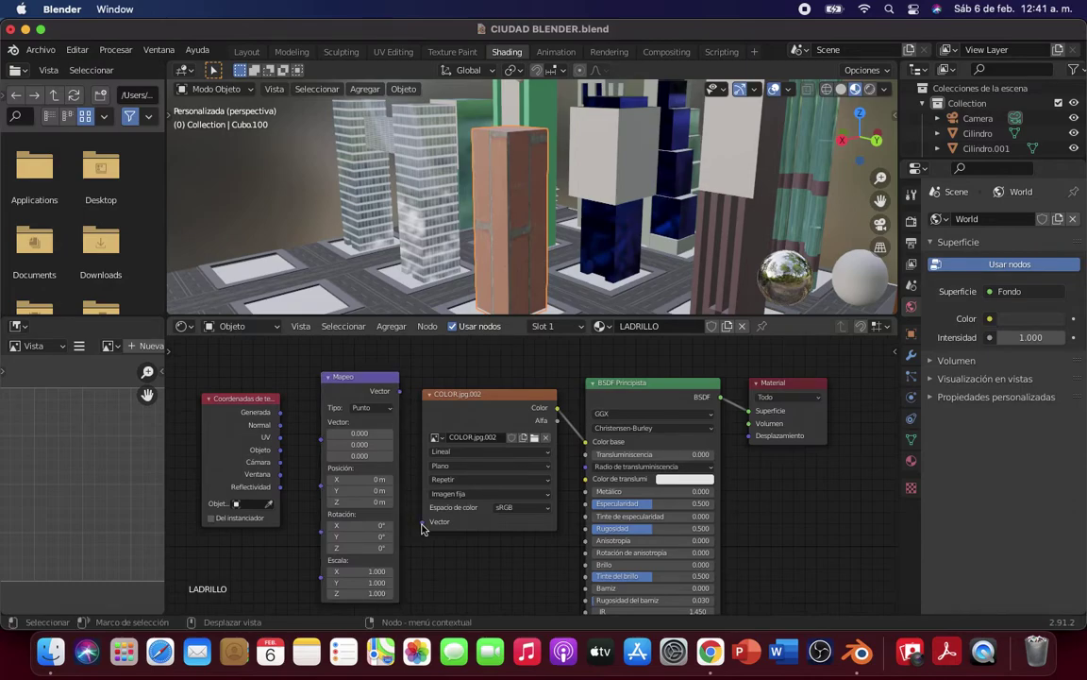
# Step: Route Mapeo's Vector into the COLOR.jpg image node, with UV rather than Generada coordinates feeding Mapeo
pyautogui.moveTo(399, 391); pyautogui.dragTo(423, 528)
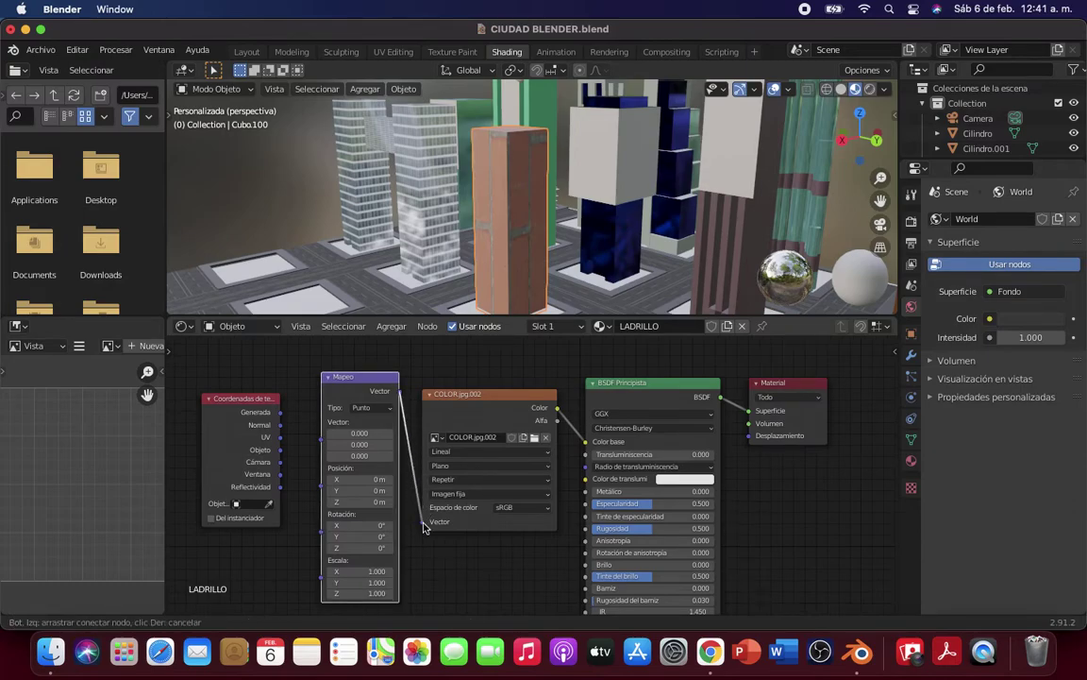
pyautogui.moveTo(280, 413); pyautogui.dragTo(319, 447)
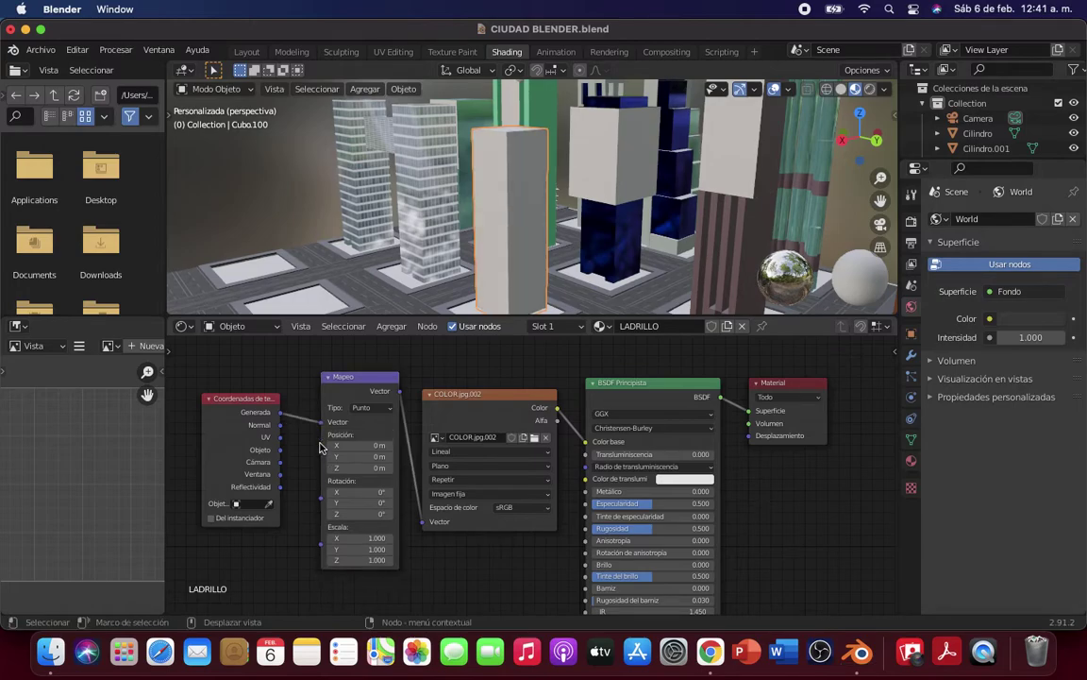
pyautogui.scroll(5, 516, 252)
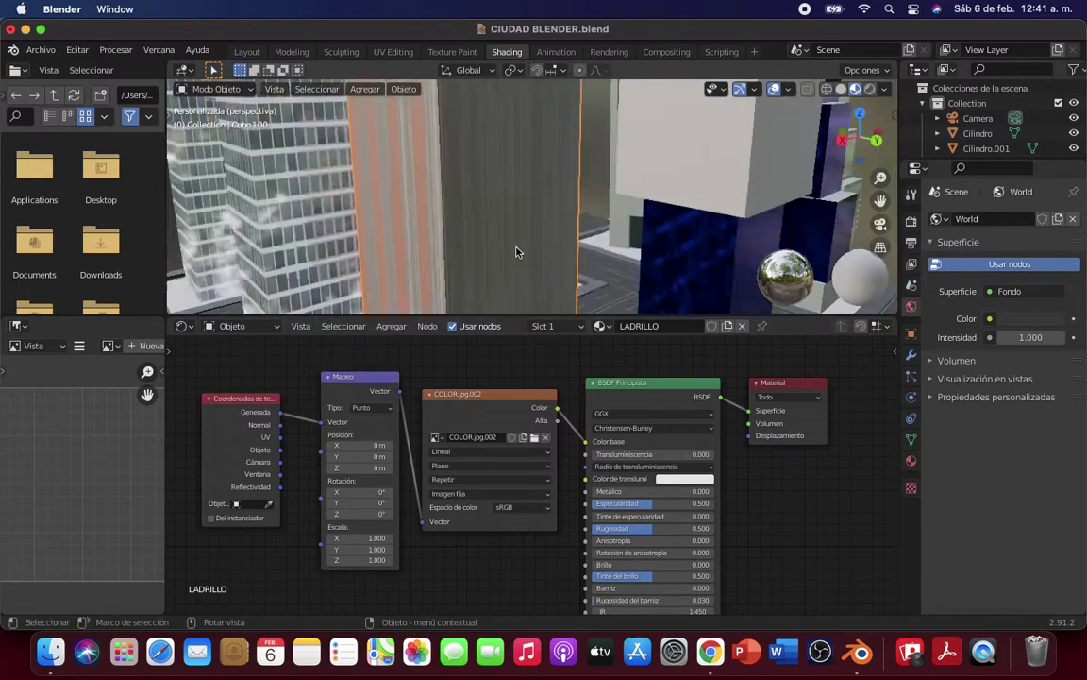
pyautogui.scroll(-3, 515, 252)
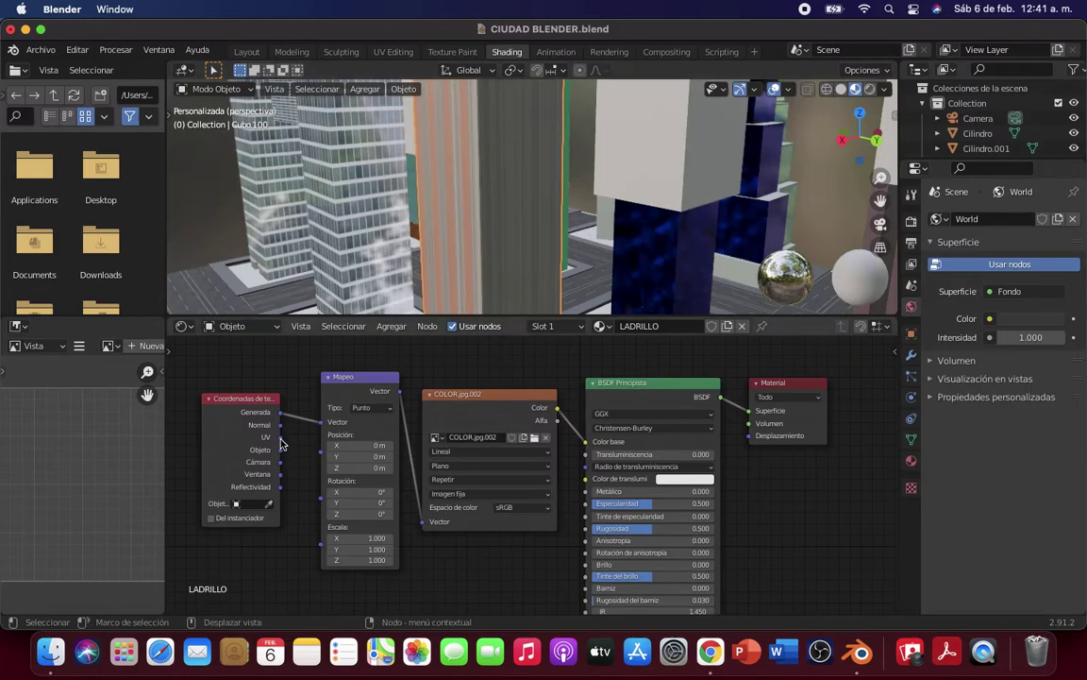
pyautogui.moveTo(280, 437); pyautogui.dragTo(321, 421)
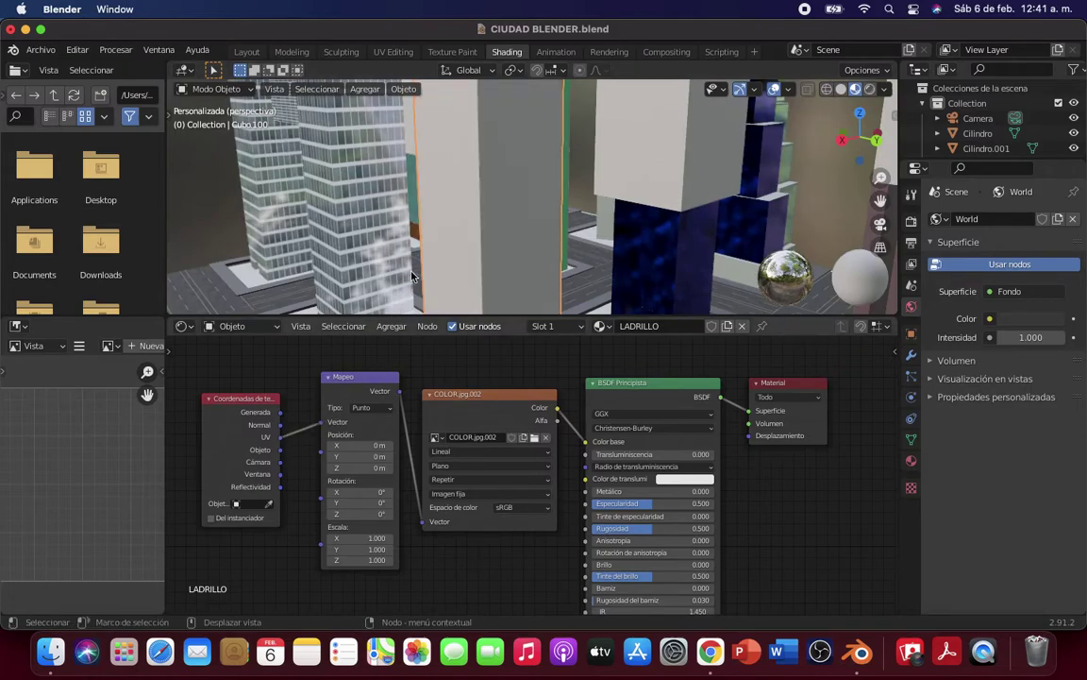
pyautogui.scroll(-3, 411, 275)
pyautogui.scroll(2, 370, 243)
pyautogui.scroll(1, 370, 242)
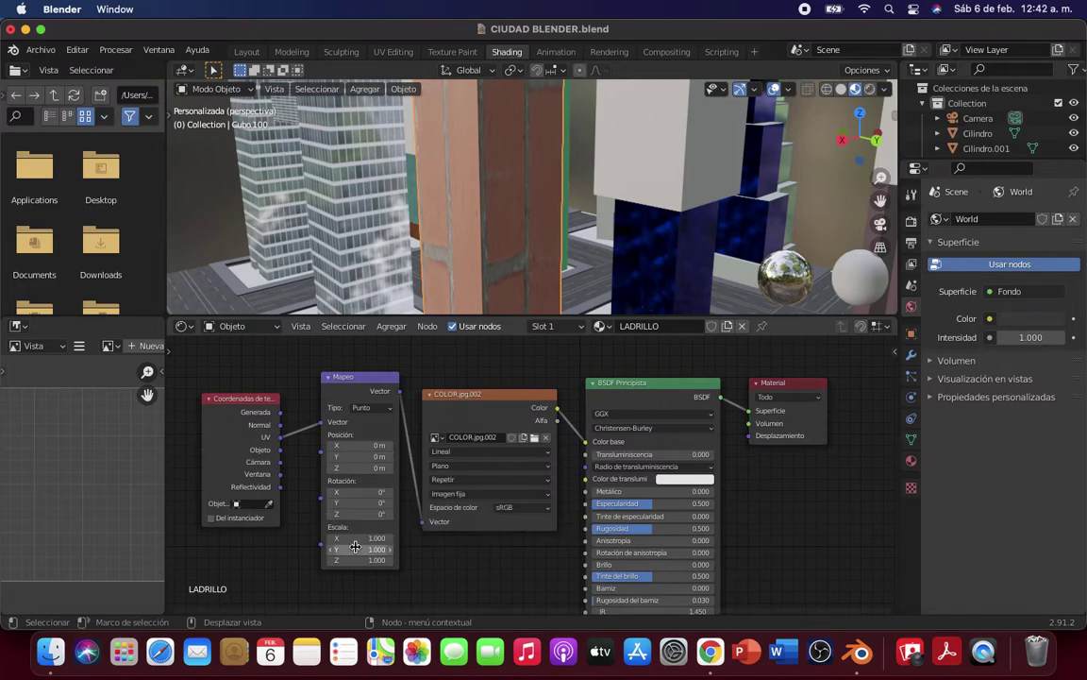
# Step: Try a 90° Z rotation on the Mapeo node, then reset it to 0°
pyautogui.click(363, 515)
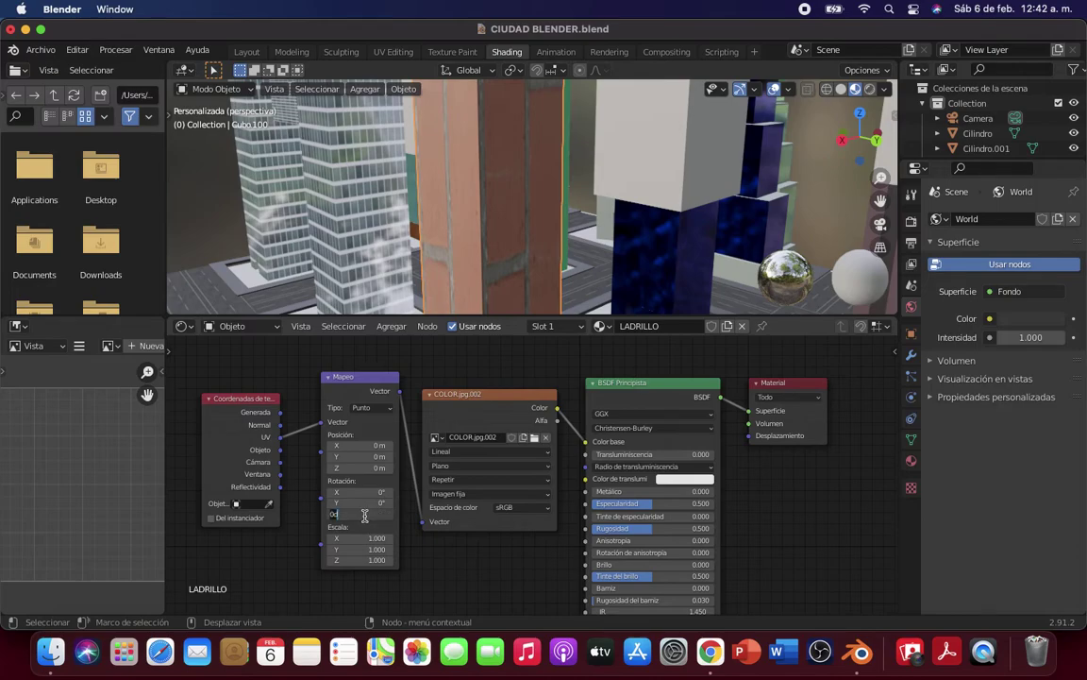
pyautogui.write('90')
pyautogui.press('Return')
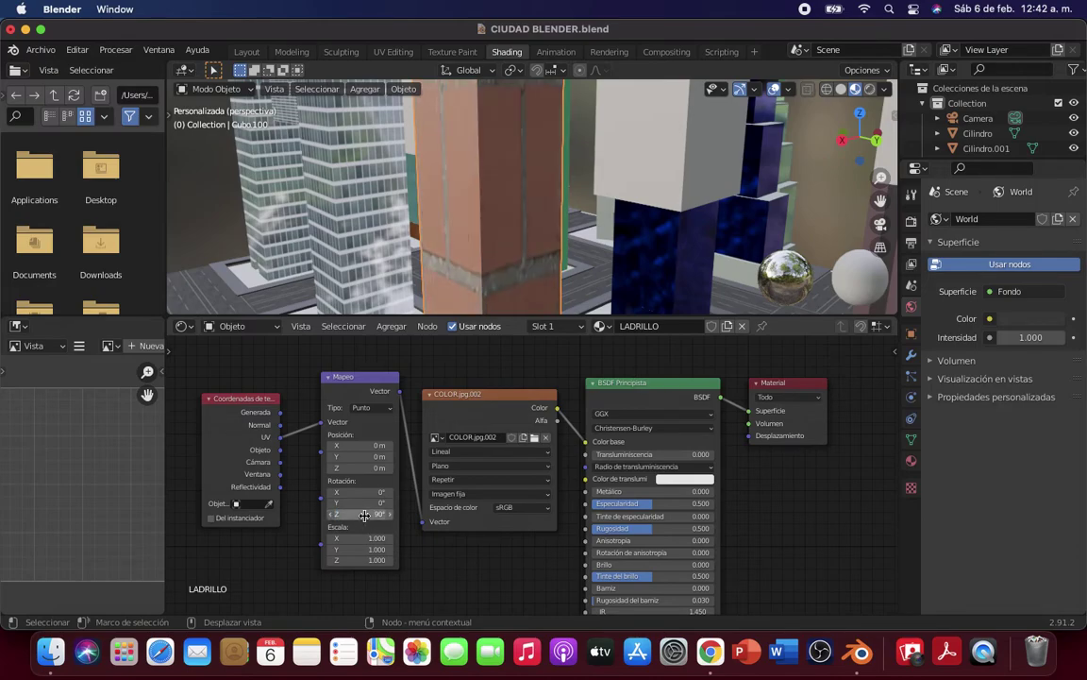
pyautogui.scroll(-3, 358, 227)
pyautogui.scroll(-3, 359, 227)
pyautogui.scroll(-3, 378, 241)
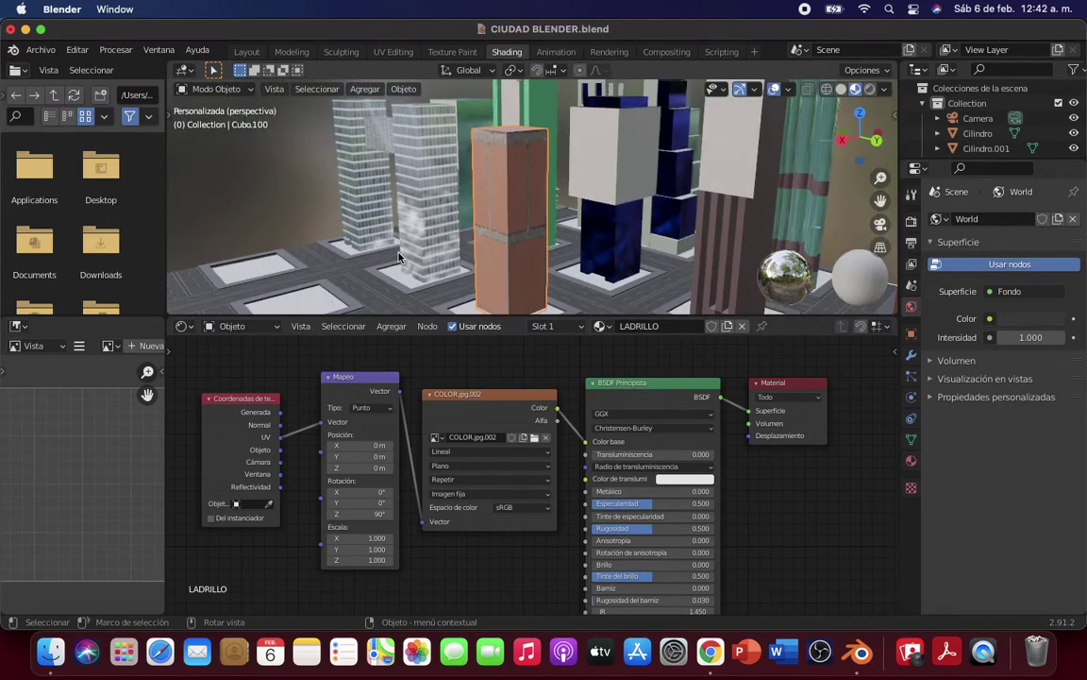
pyautogui.click(373, 515)
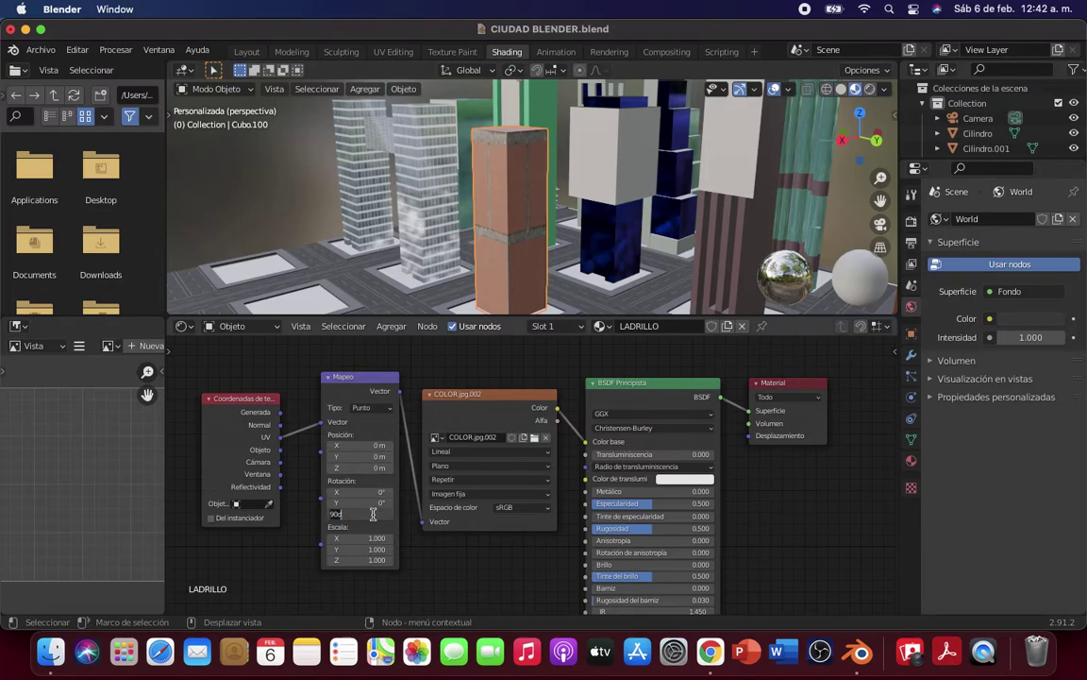
pyautogui.press('Return')
# Step: Set Mapeo's X and Y scale to 20 and reapply the 90° Z rotation
pyautogui.click(375, 538)
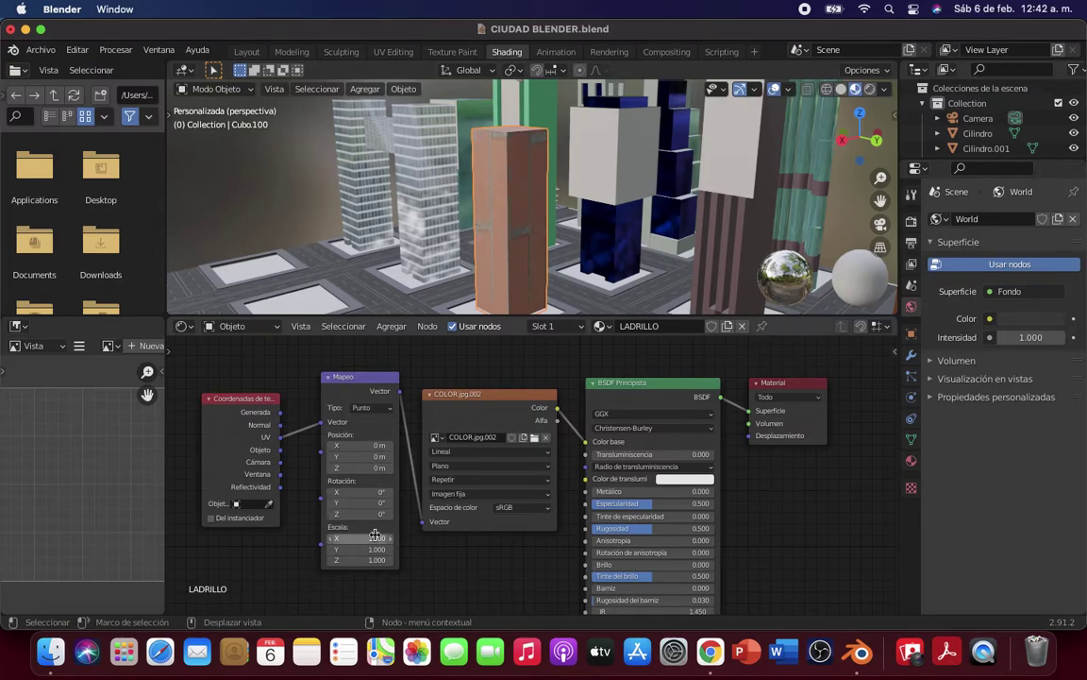
pyautogui.write('20')
pyautogui.press('Return')
pyautogui.click(374, 549)
pyautogui.write('2')
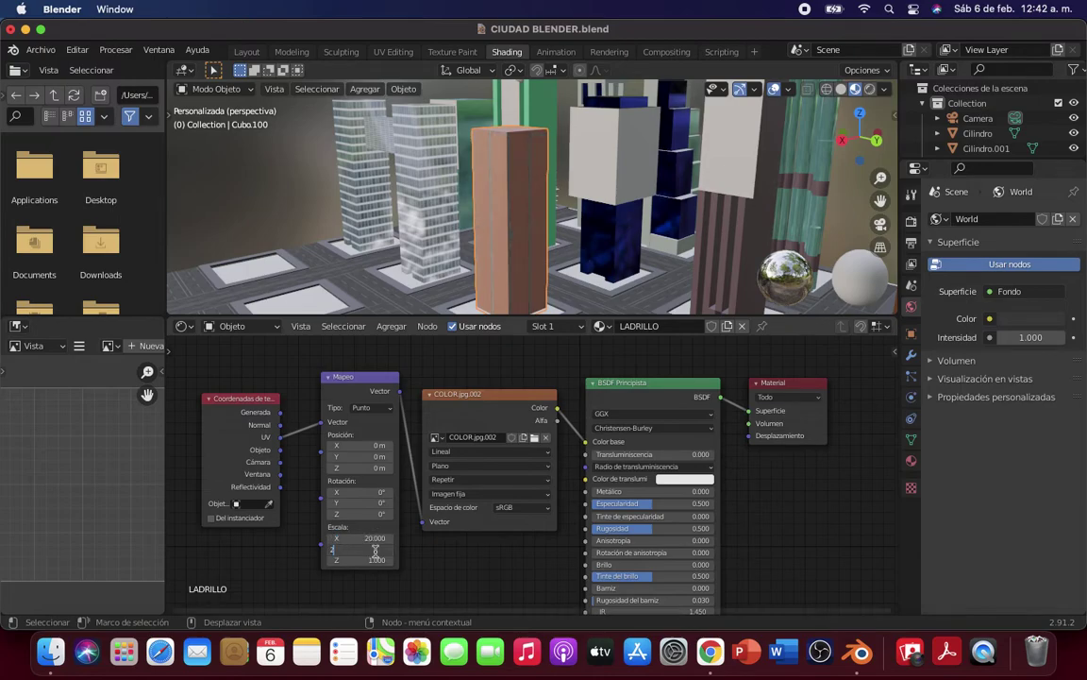
pyautogui.press('Return')
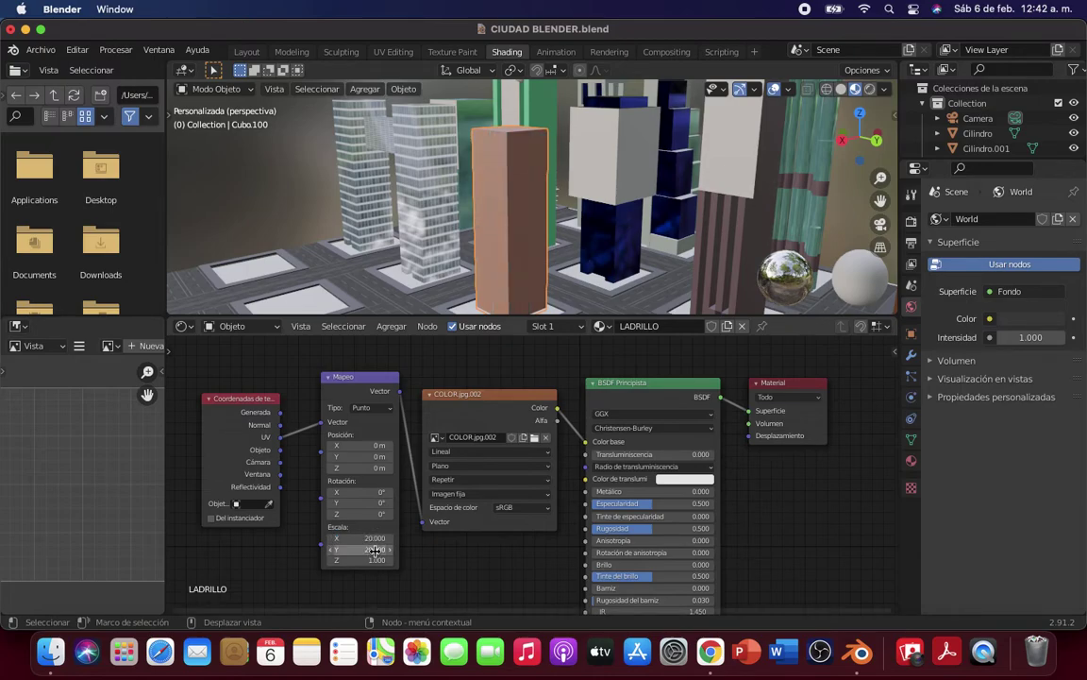
pyautogui.click(381, 513)
pyautogui.write('90')
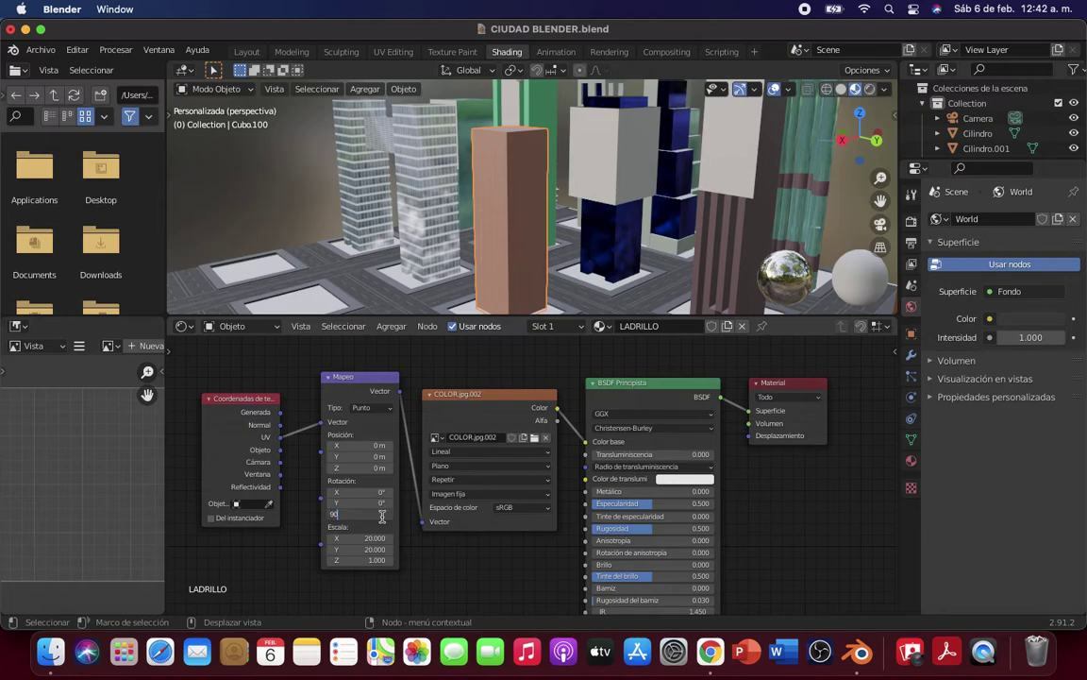
pyautogui.press('Return')
pyautogui.scroll(2, 553, 267)
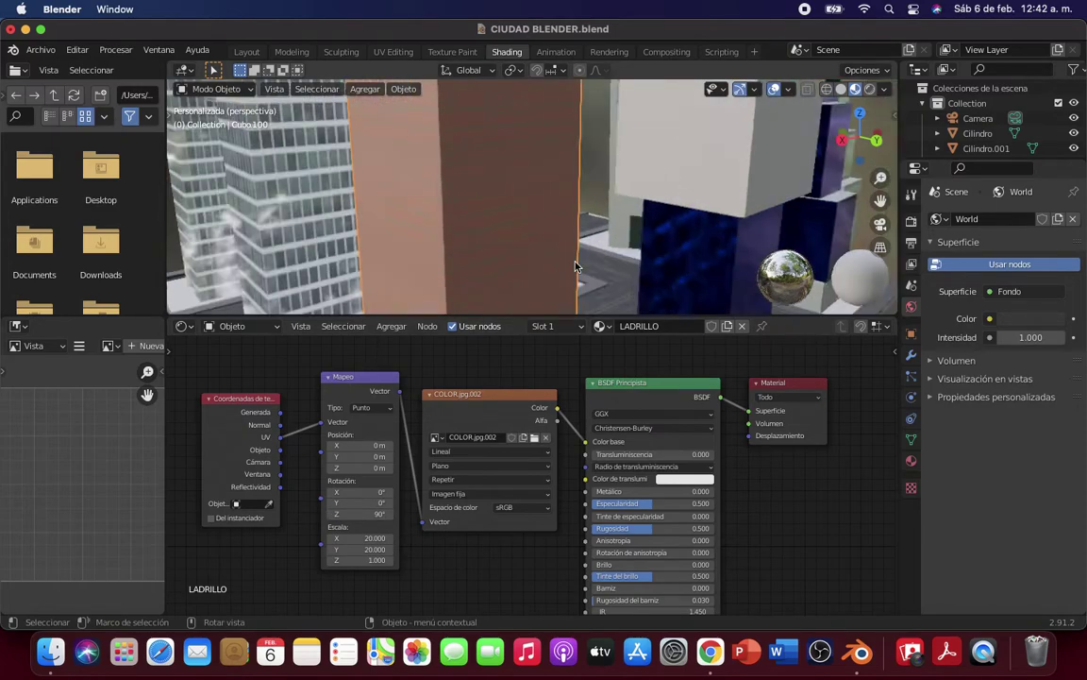
pyautogui.scroll(3, 553, 267)
pyautogui.scroll(2, 553, 267)
pyautogui.moveTo(439, 250); pyautogui.dragTo(437, 245, button='middle')
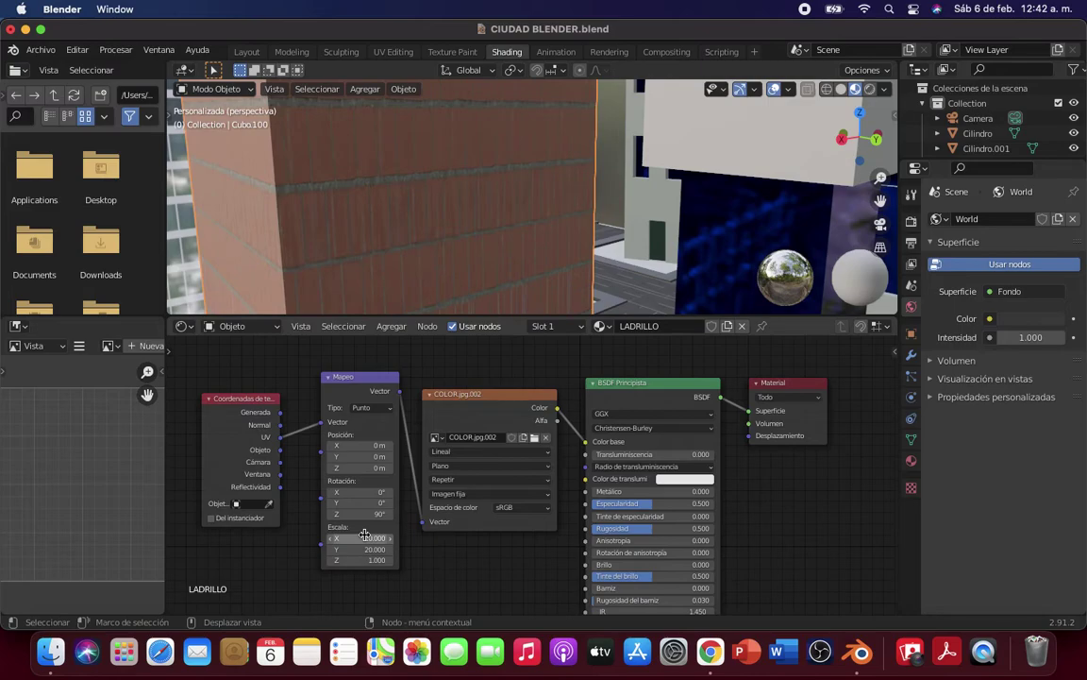
# Step: Adjust the brick texture's Y scale, settling on 10
pyautogui.click(364, 536)
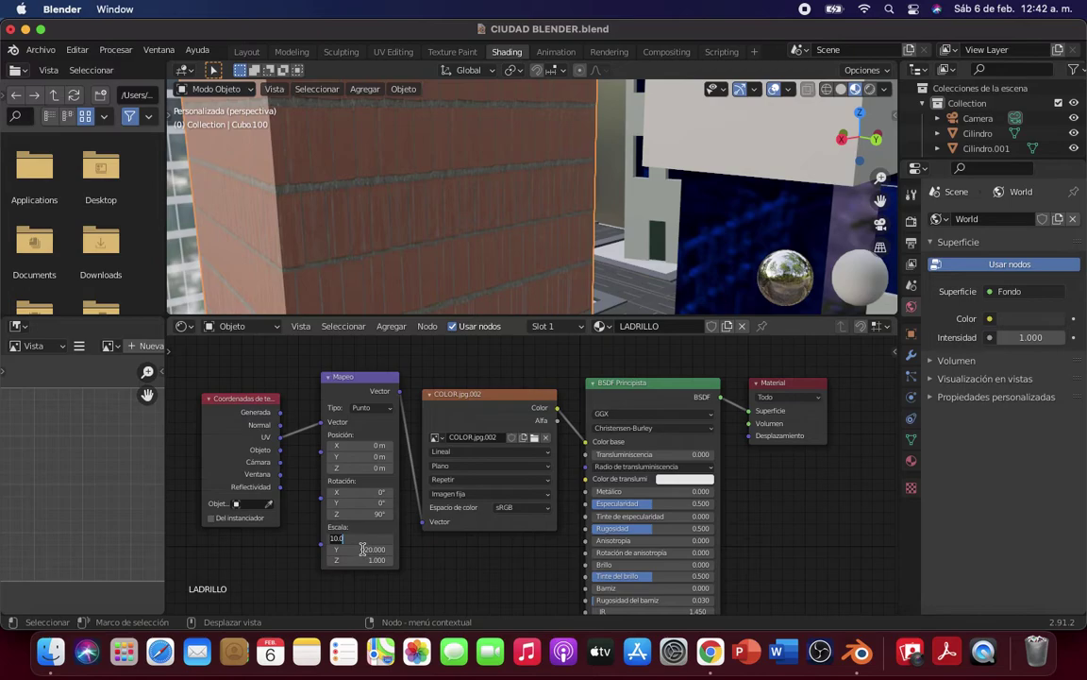
pyautogui.click(362, 549)
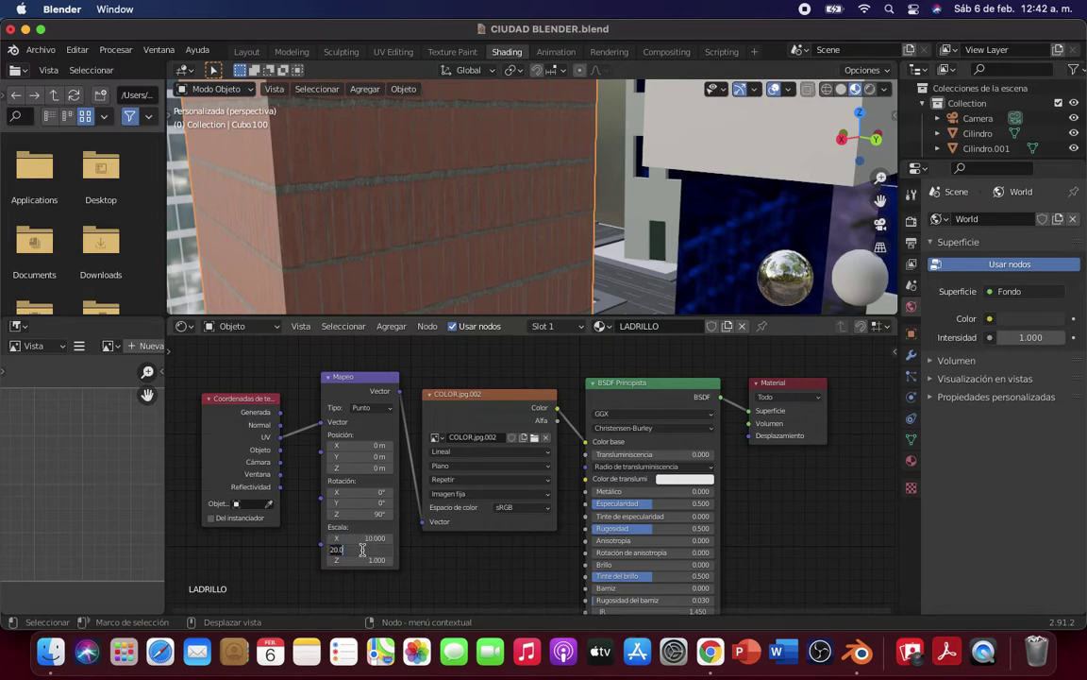
pyautogui.write('10')
pyautogui.press('Return')
pyautogui.click(363, 550)
pyautogui.press('Return')
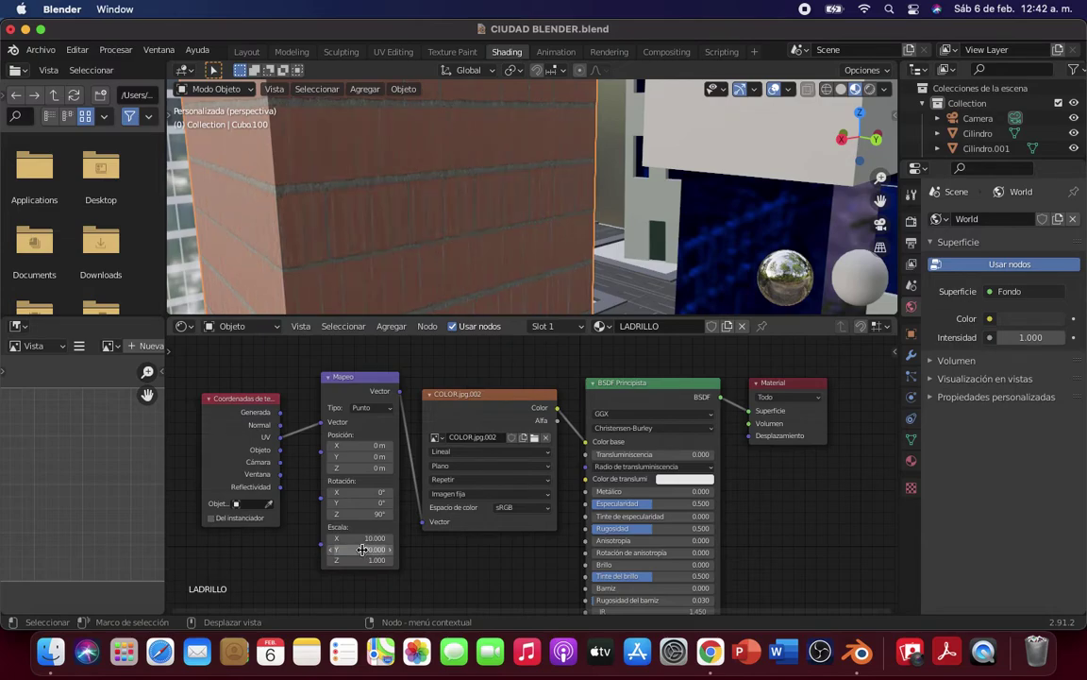
pyautogui.click(363, 549)
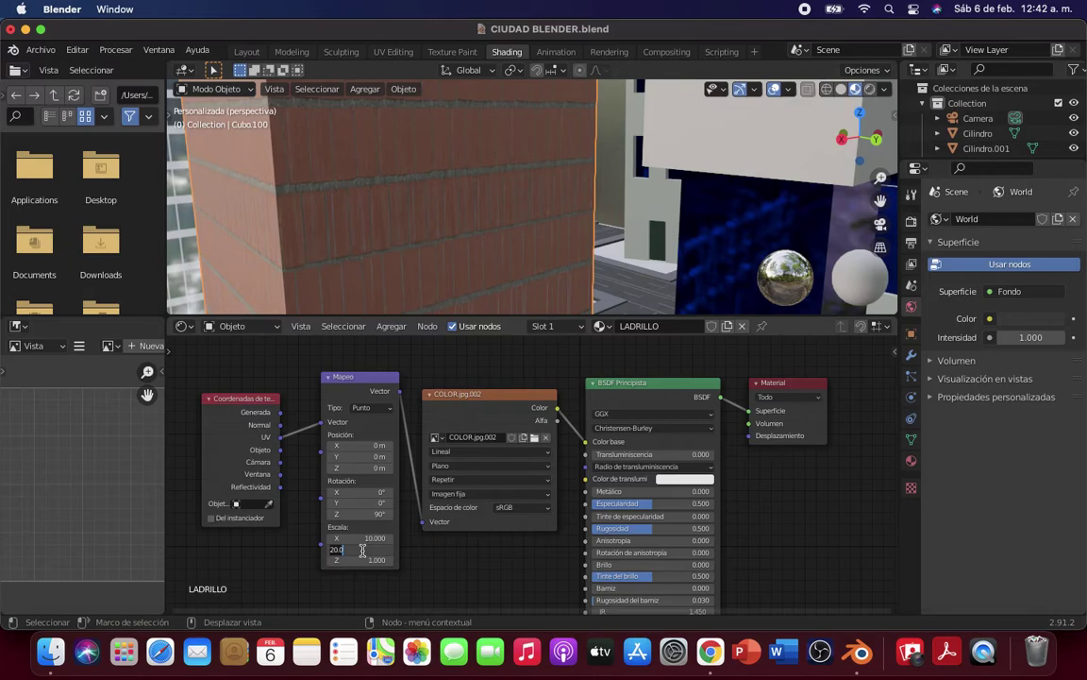
pyautogui.write('10')
pyautogui.press('Return')
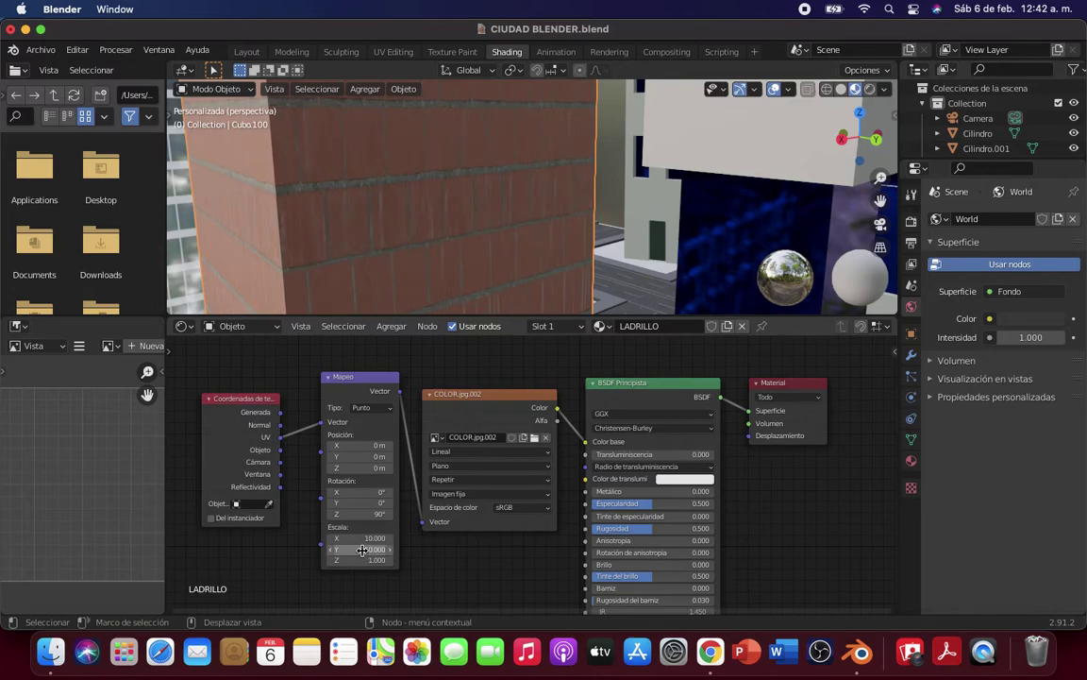
# Step: Set the texture's X scale to 5 and test a different Z rotation
pyautogui.click(352, 538)
pyautogui.write('5')
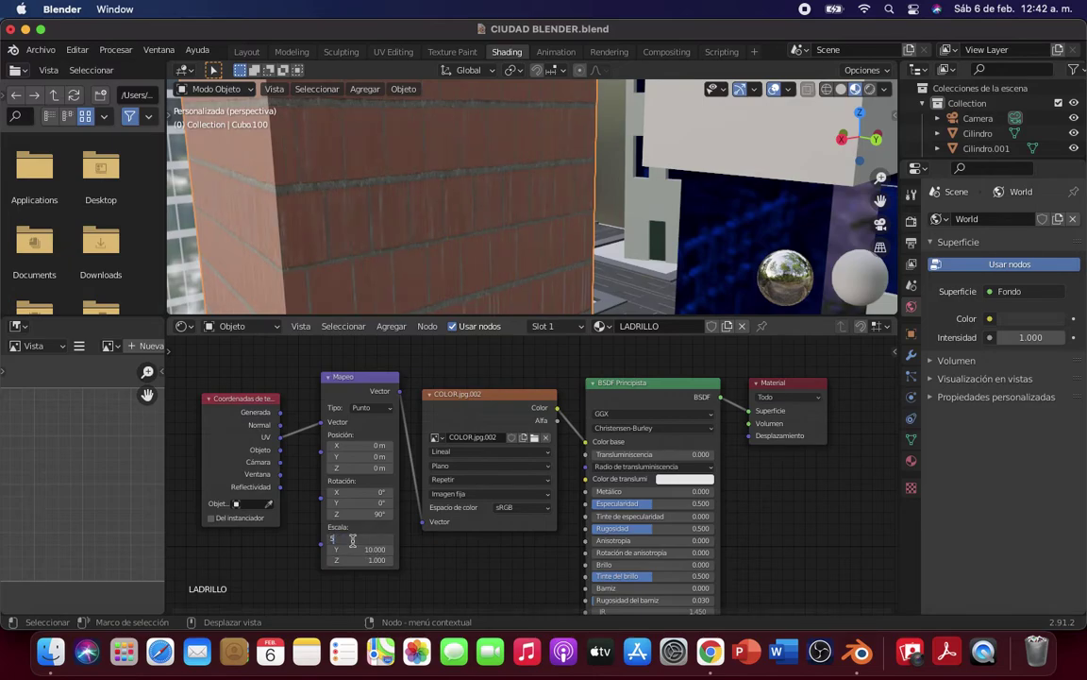
pyautogui.press('Return')
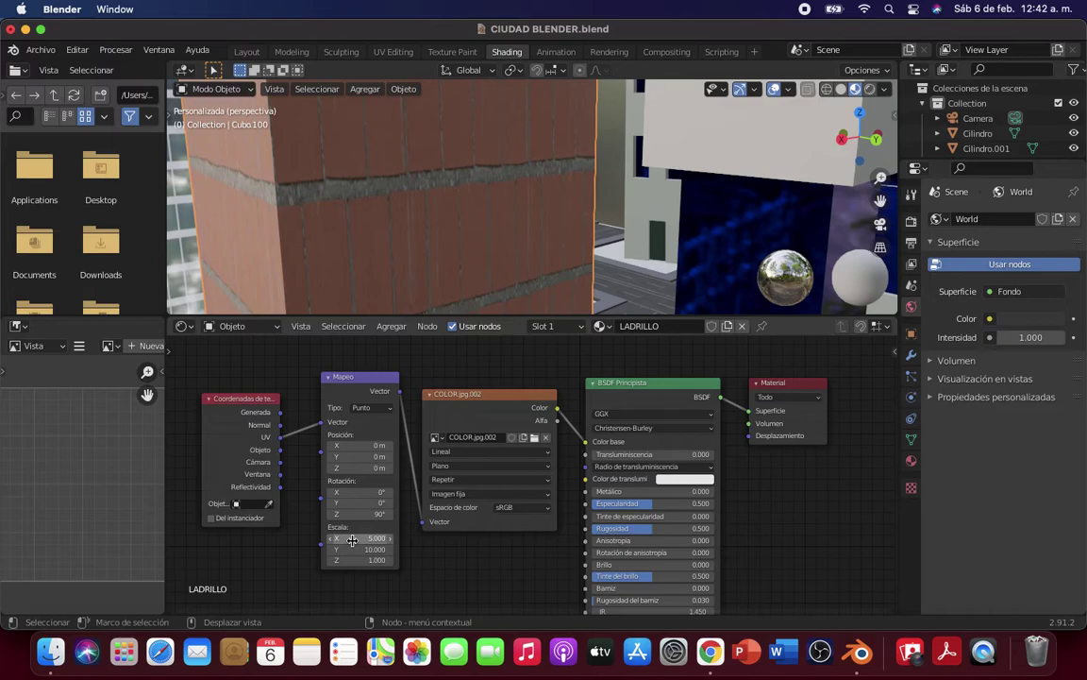
pyautogui.hscroll(-5, 369, 236)
pyautogui.hscroll(-5, 369, 236)
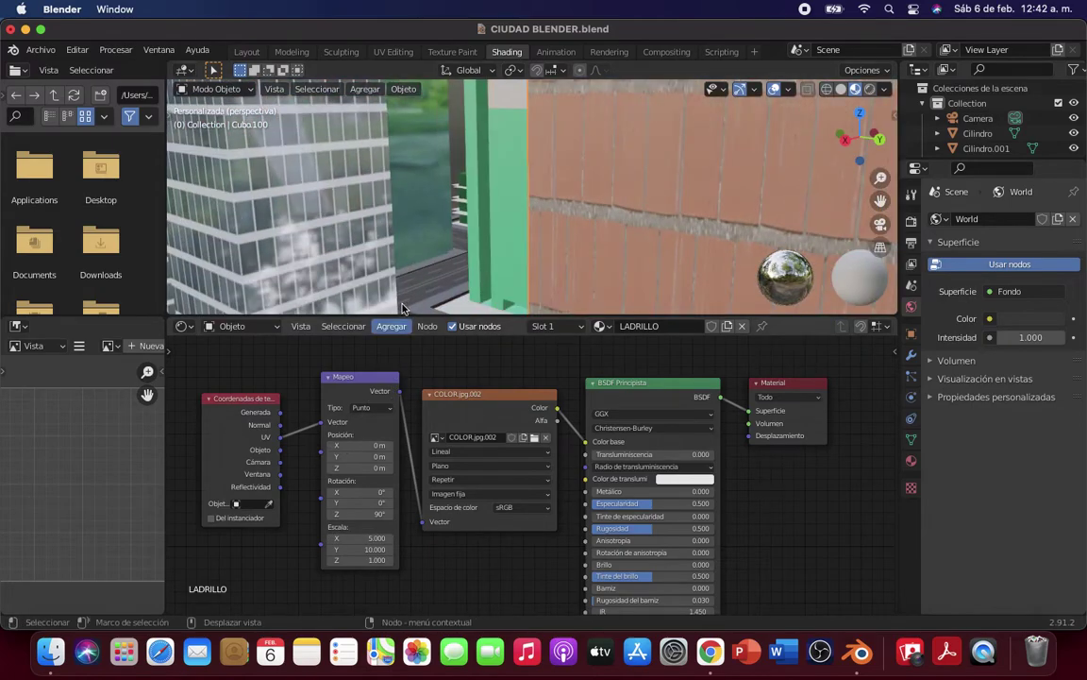
pyautogui.hscroll(5, 402, 308)
pyautogui.hscroll(3, 402, 308)
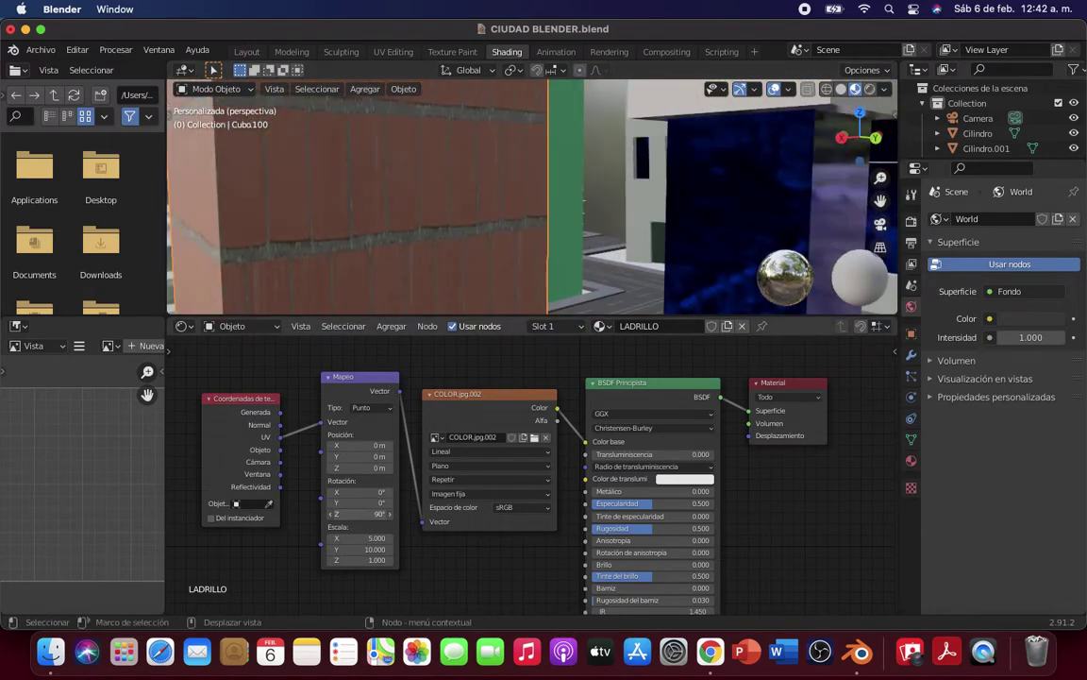
pyautogui.click(373, 512)
pyautogui.press('Return')
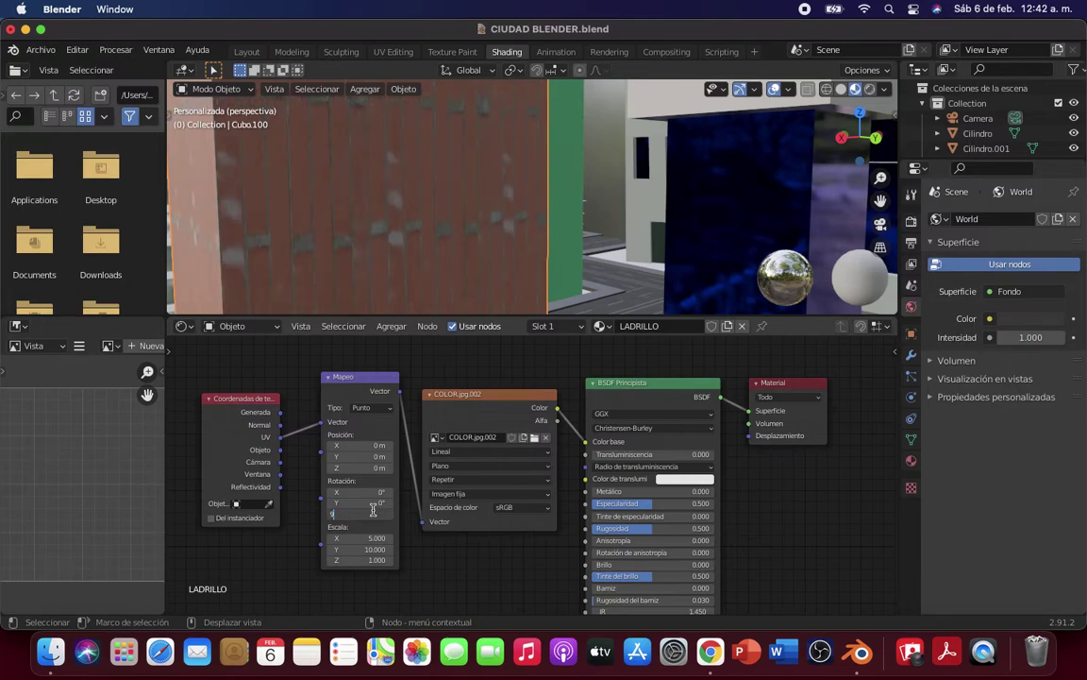
# Step: Finalize the Mapeo scale at X 20 and Y 5 for properly proportioned bricks
pyautogui.click(357, 538)
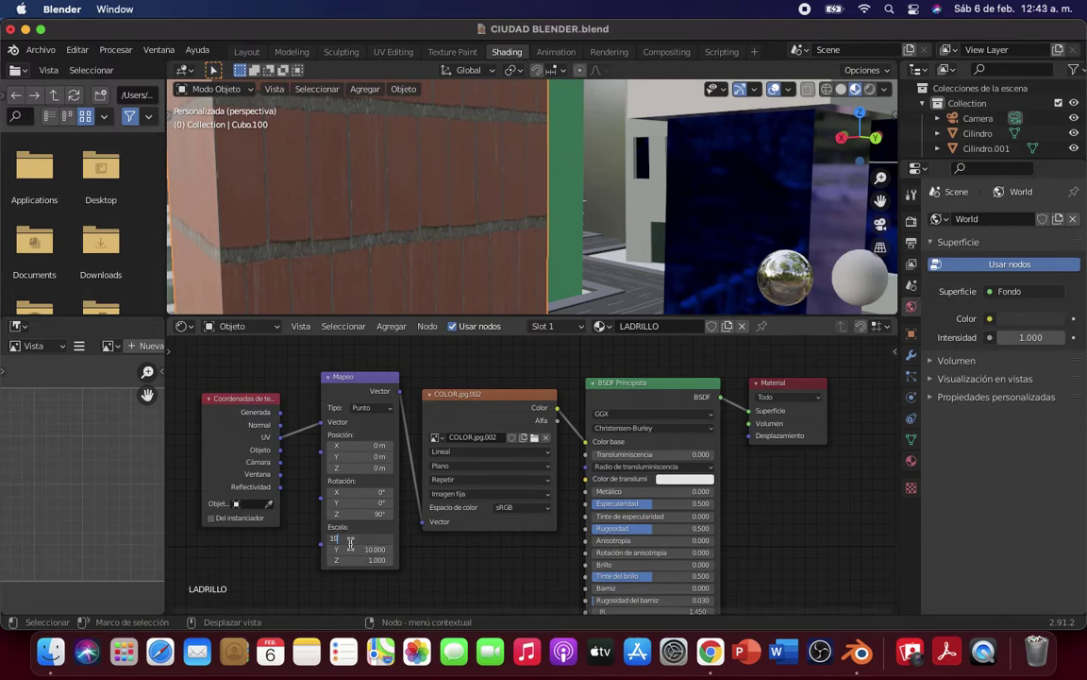
pyautogui.write('10')
pyautogui.press('Return')
pyautogui.click(349, 550)
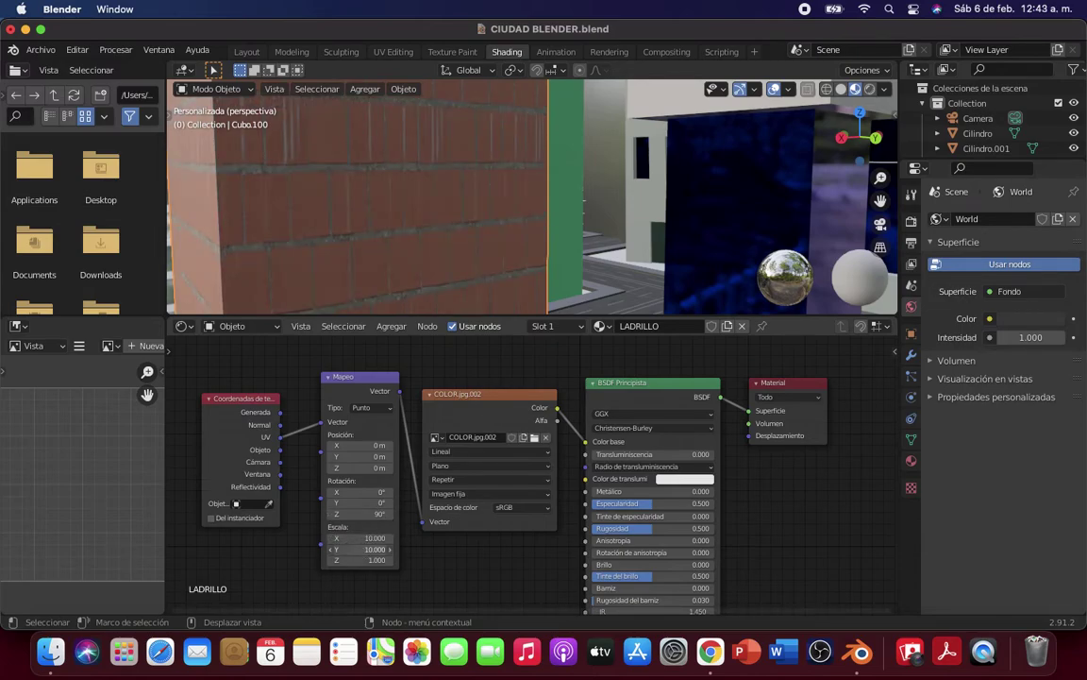
pyautogui.write('5')
pyautogui.press('Return')
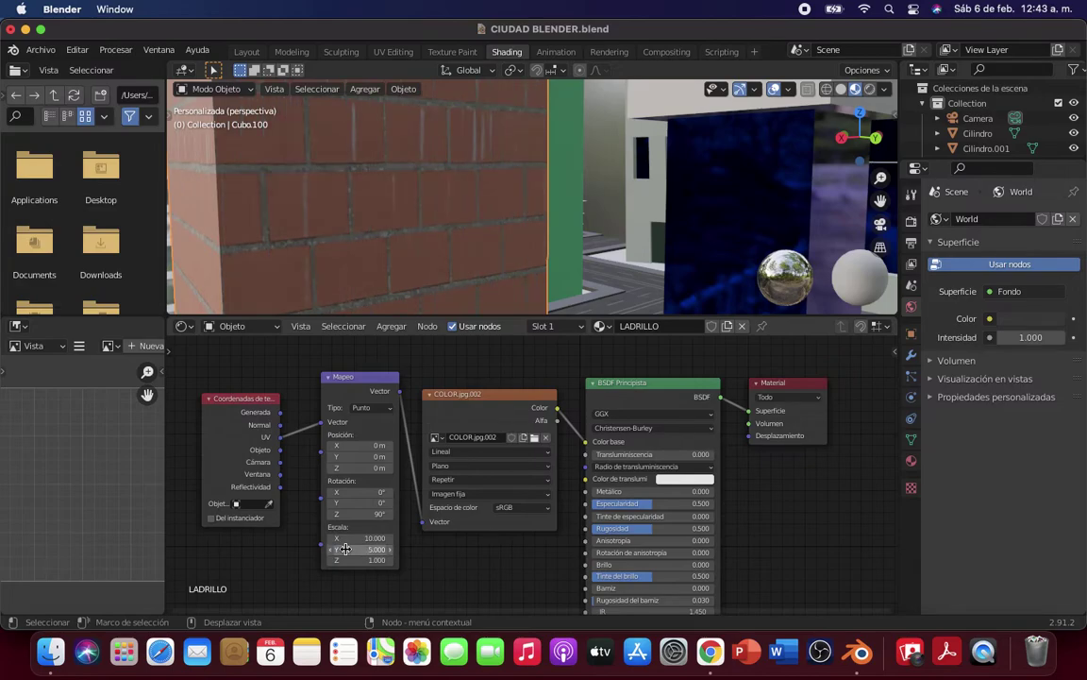
pyautogui.click(349, 538)
pyautogui.write('20')
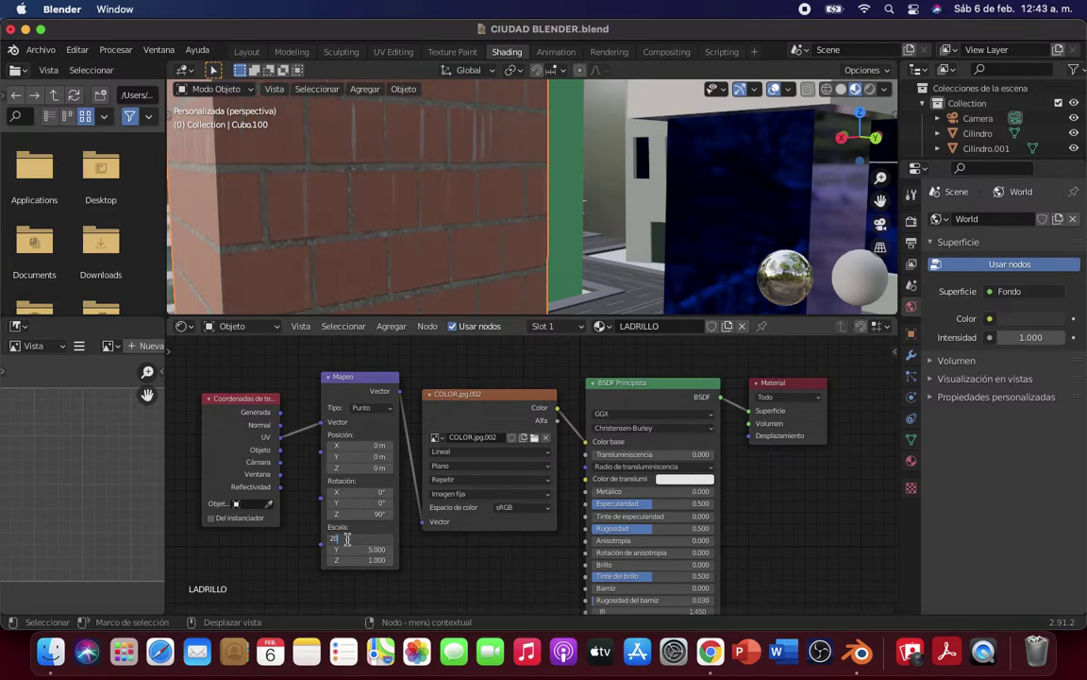
pyautogui.press('Return')
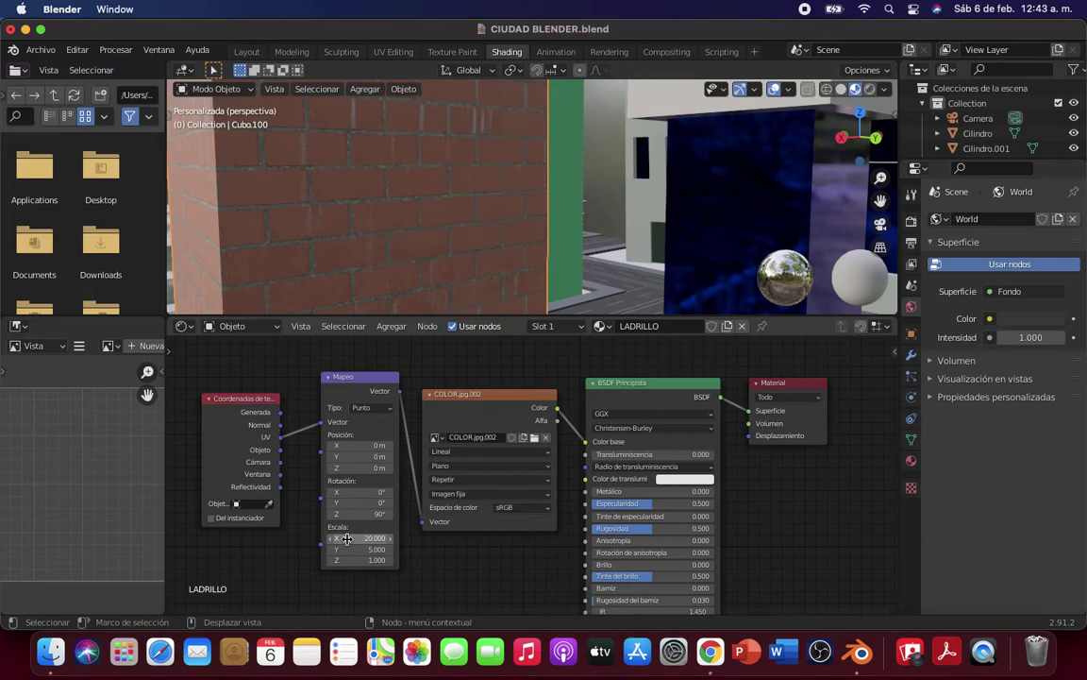
pyautogui.moveTo(462, 235)
pyautogui.mouseDown(button='middle')
pyautogui.moveTo(476, 279)
pyautogui.moveTo(449, 243)
pyautogui.mouseUp(button='middle')
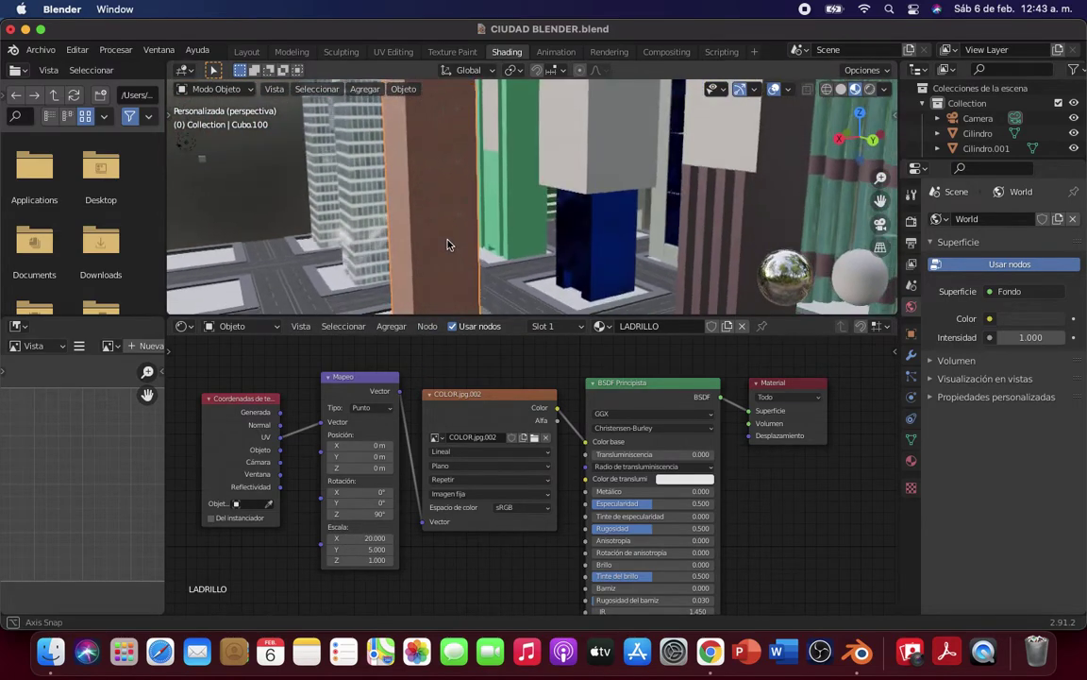
# Step: Add an Image Texture node to LADRILLO, placed below the COLOR.jpg node
pyautogui.click(263, 194)
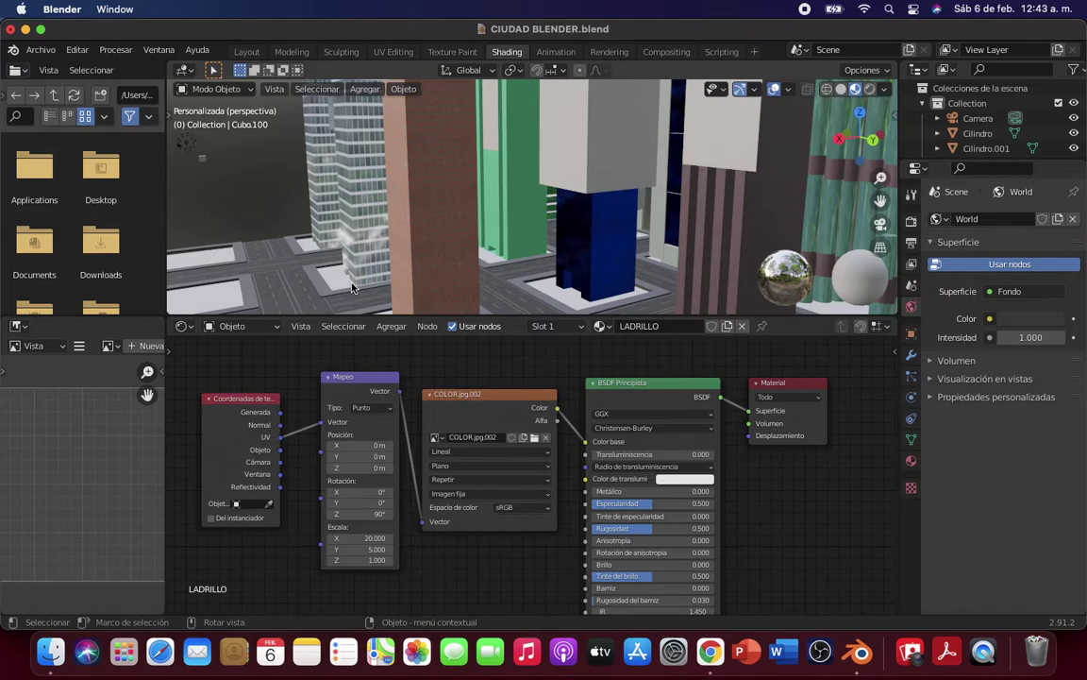
pyautogui.click(391, 325)
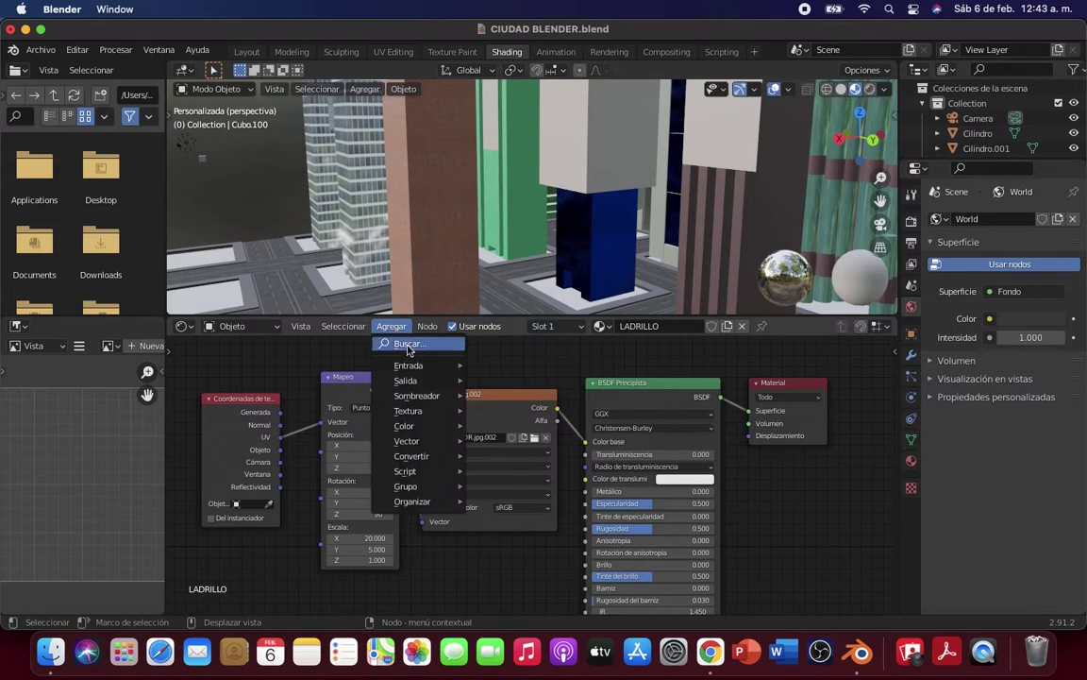
pyautogui.click(409, 347)
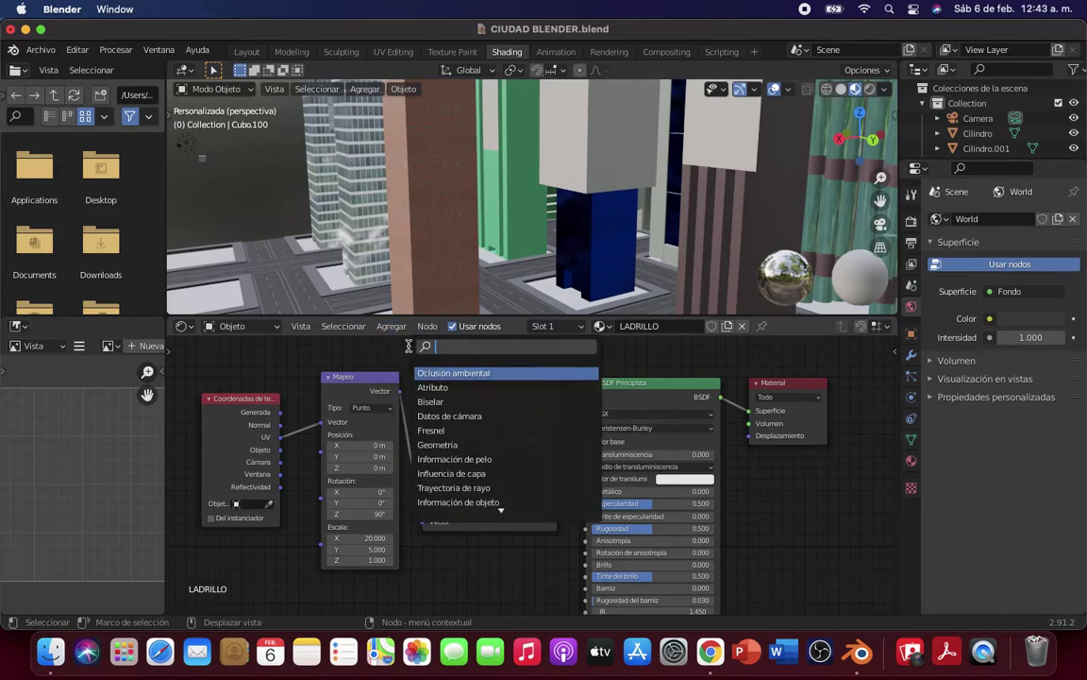
pyautogui.click(391, 326)
pyautogui.moveTo(408, 410)
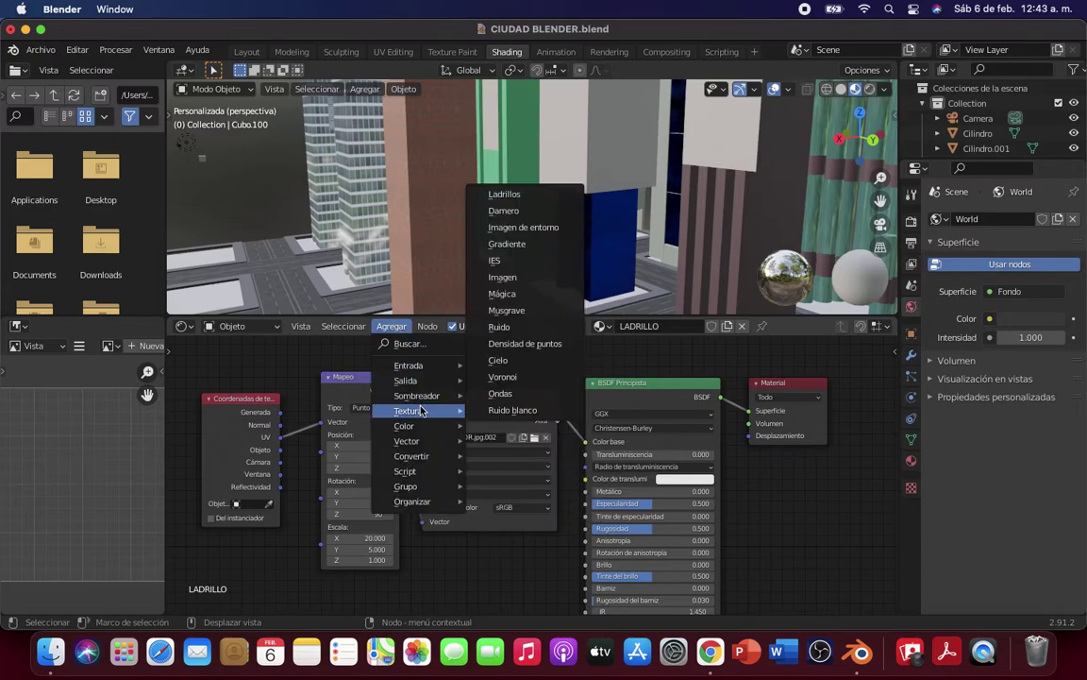
pyautogui.click(491, 277)
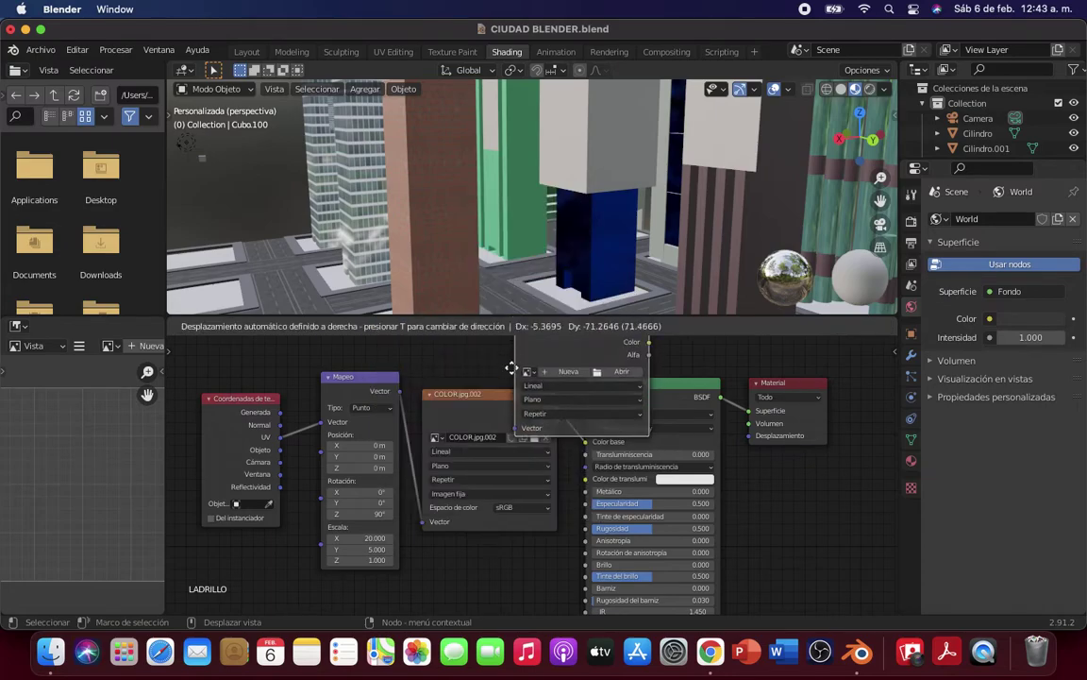
pyautogui.click(424, 541)
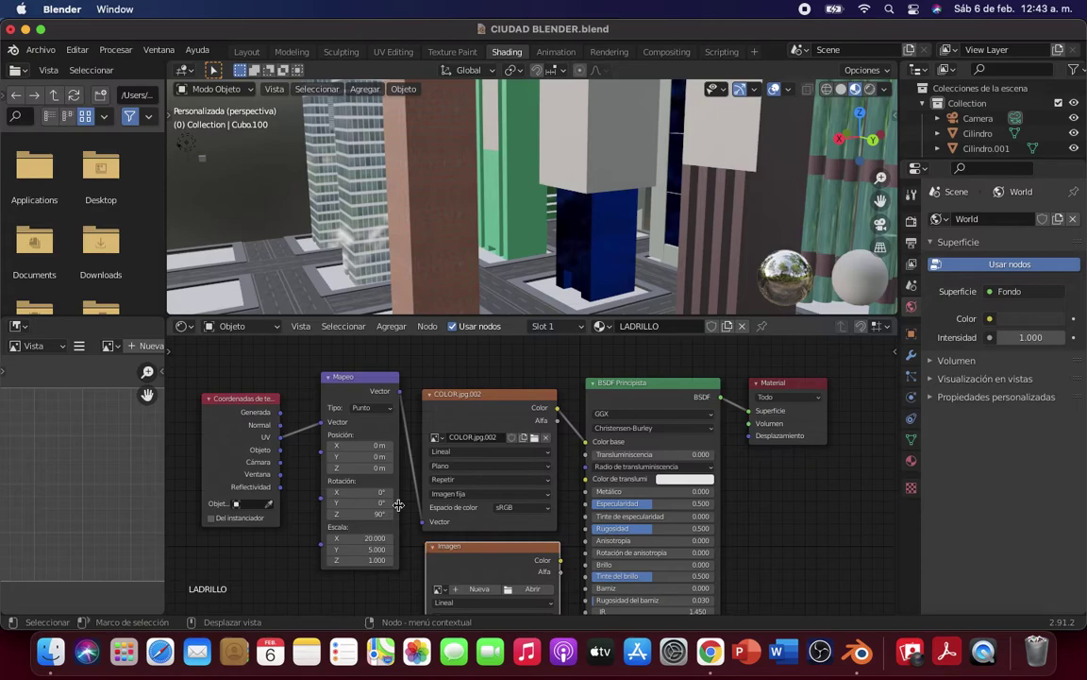
pyautogui.moveTo(405, 490); pyautogui.dragTo(383, 387, button='middle')
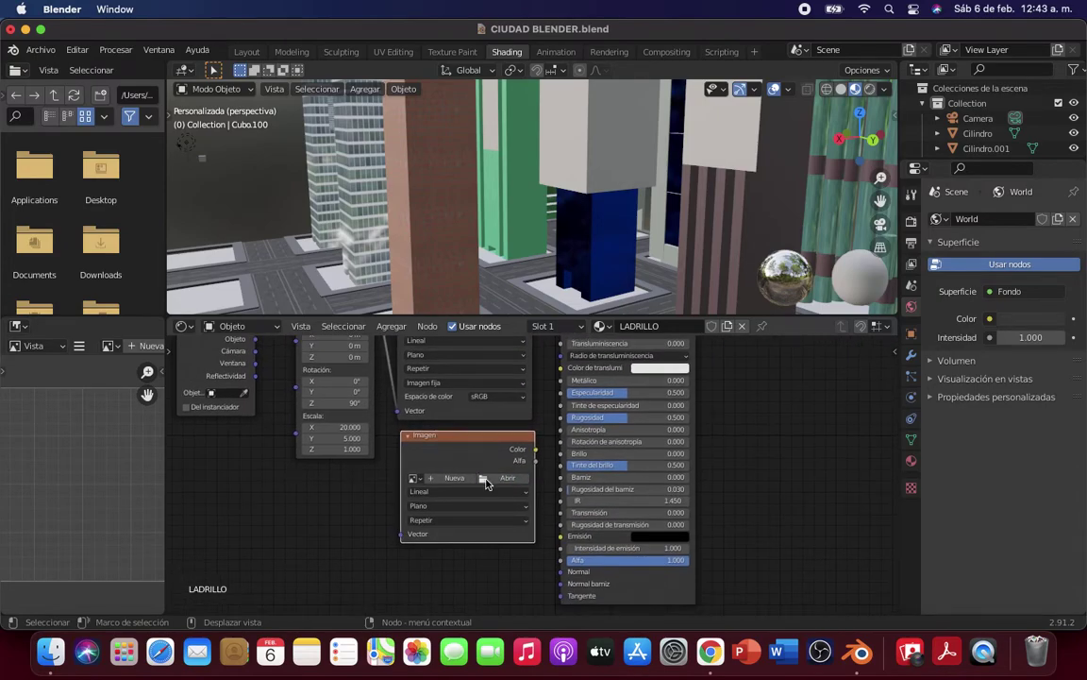
# Step: Load RUGOSIDAD.jpg from the LADRILLOS folder into the new image node
pyautogui.click(486, 482)
pyautogui.click(212, 357)
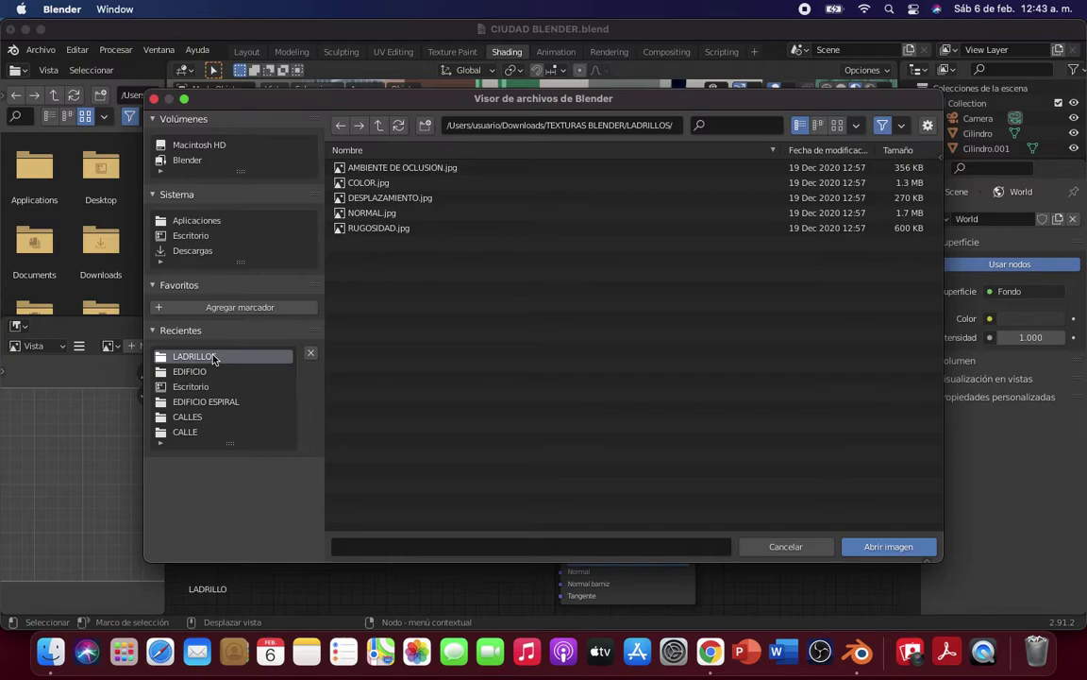
pyautogui.click(368, 228)
pyautogui.doubleClick(368, 228)
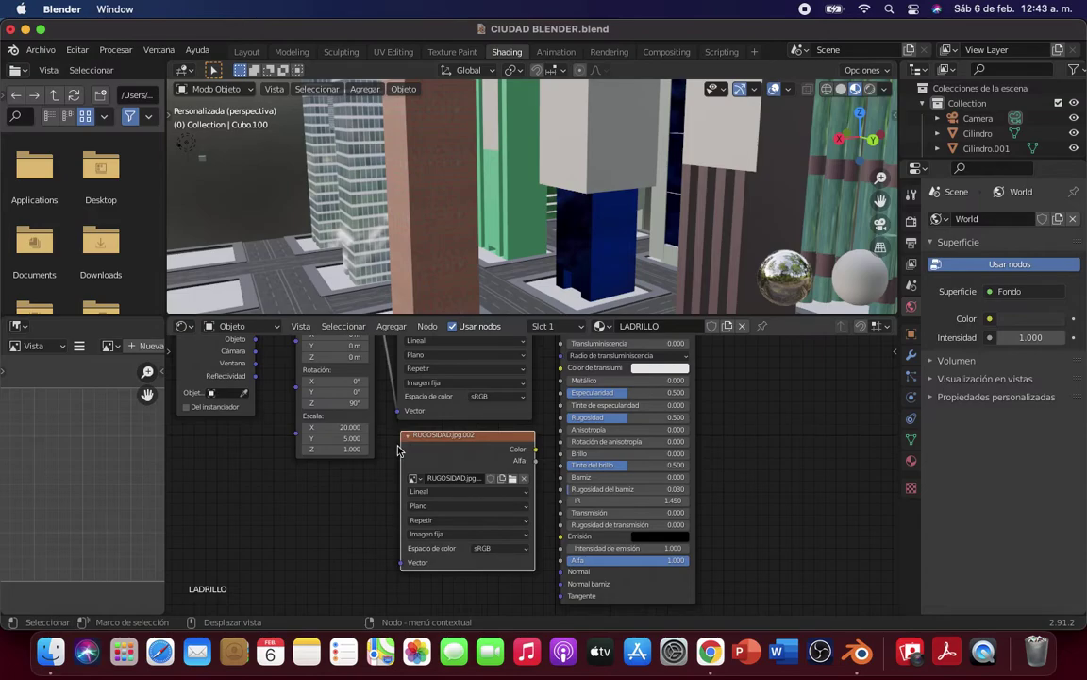
pyautogui.moveTo(398, 451); pyautogui.dragTo(390, 487, button='middle')
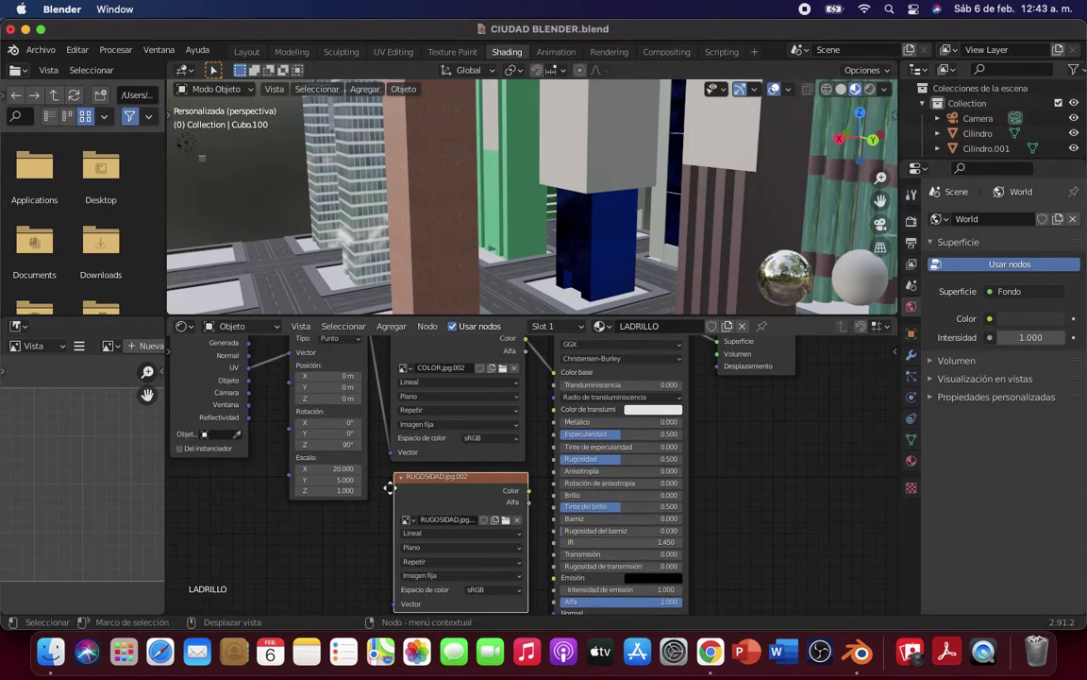
# Step: Feed the Mapeo vector into RUGOSIDAD and set its color space to Non-Color
pyautogui.scroll(-2, 331, 366)
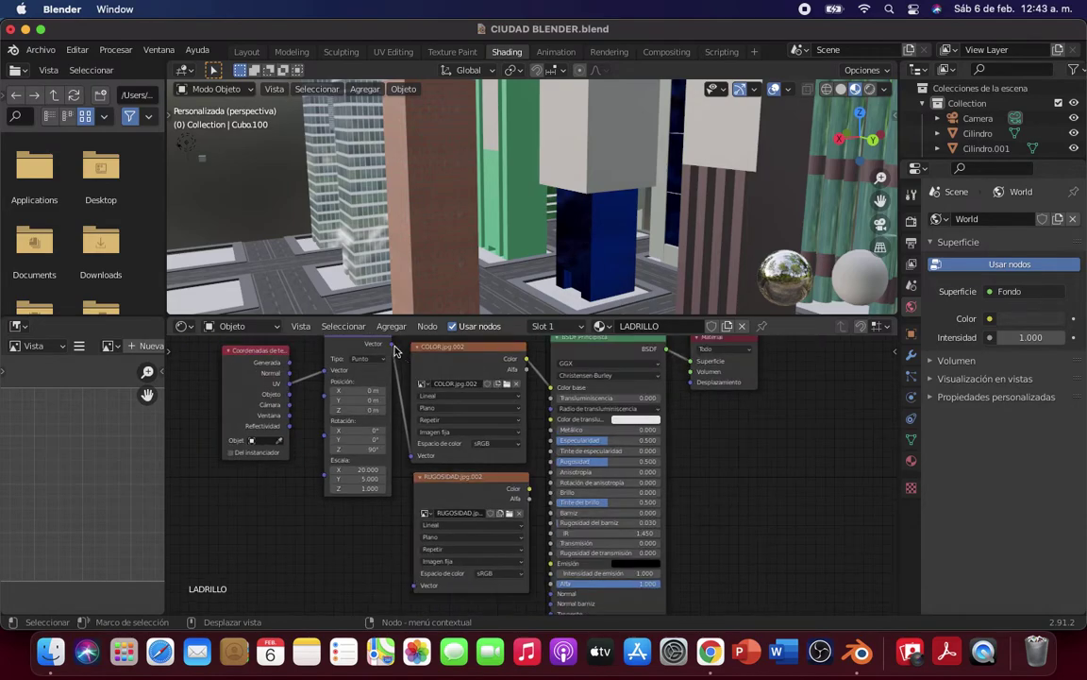
pyautogui.moveTo(395, 350); pyautogui.dragTo(413, 581)
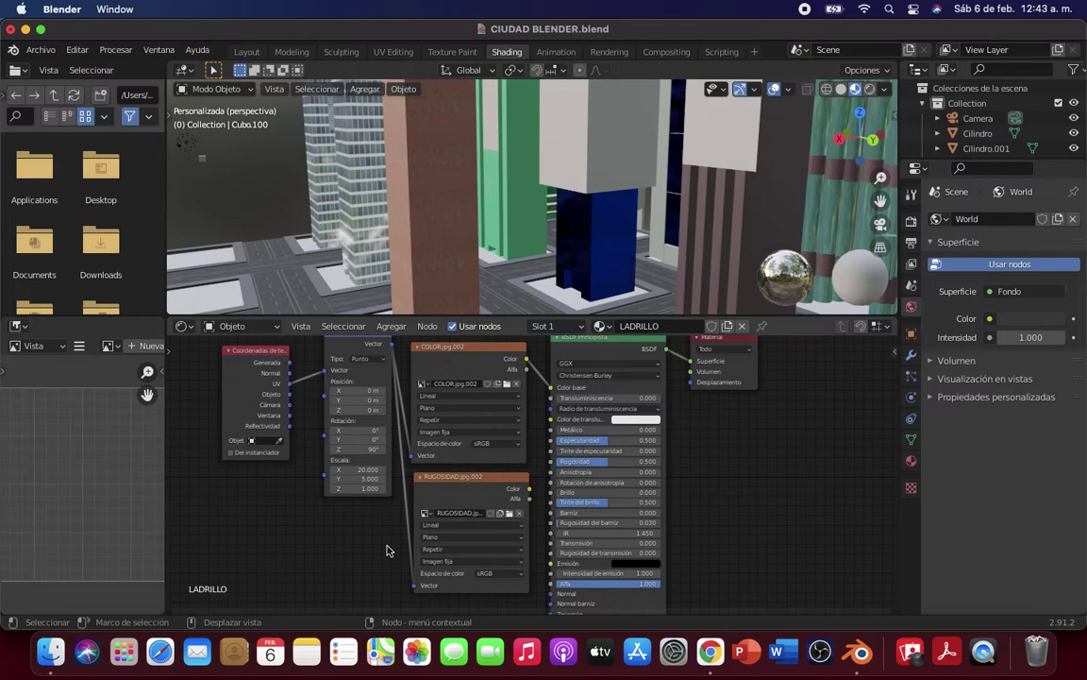
pyautogui.moveTo(369, 524); pyautogui.dragTo(339, 474, button='middle')
pyautogui.click(472, 525)
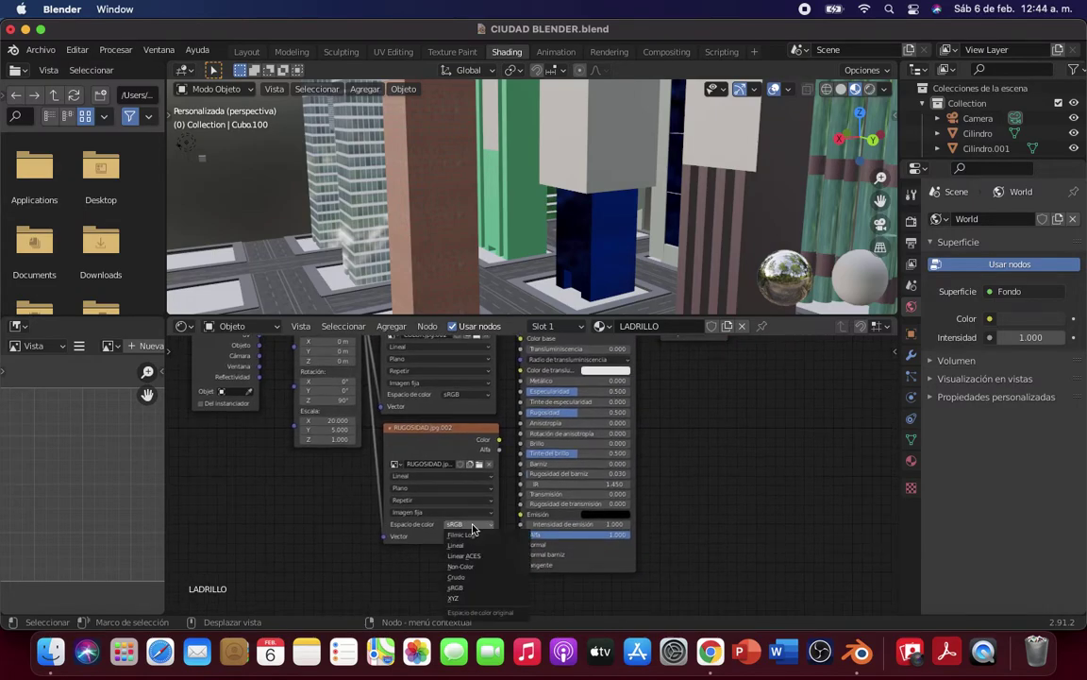
pyautogui.click(462, 566)
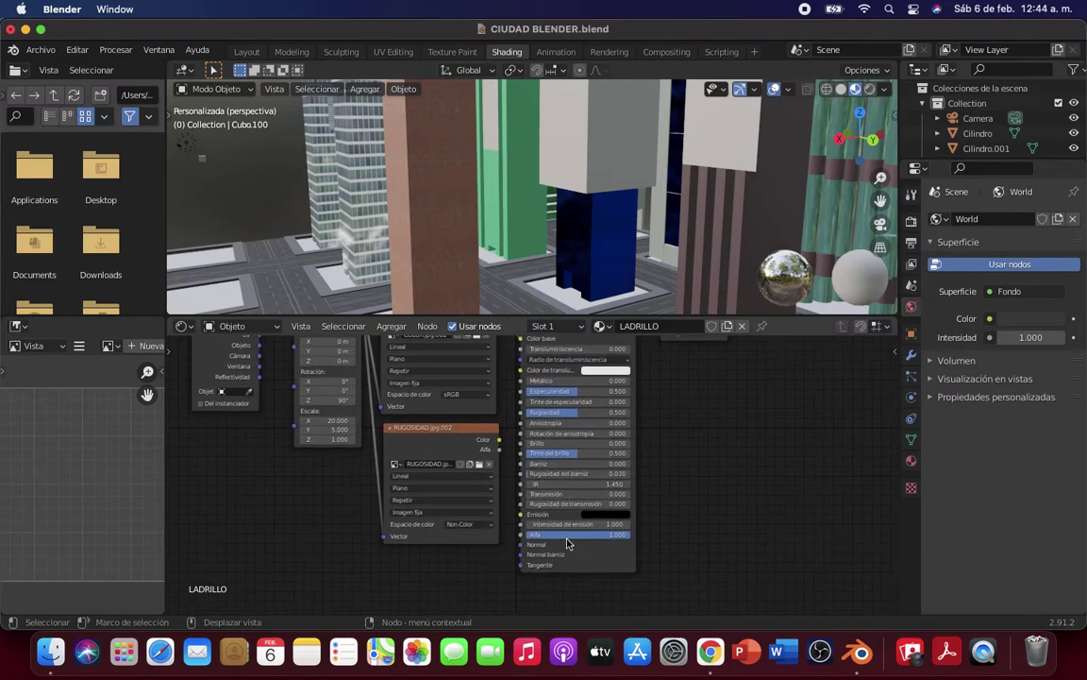
# Step: Connect RUGOSIDAD's Color output to the Principled BSDF's Rugosidad input
pyautogui.moveTo(567, 544); pyautogui.dragTo(665, 542)
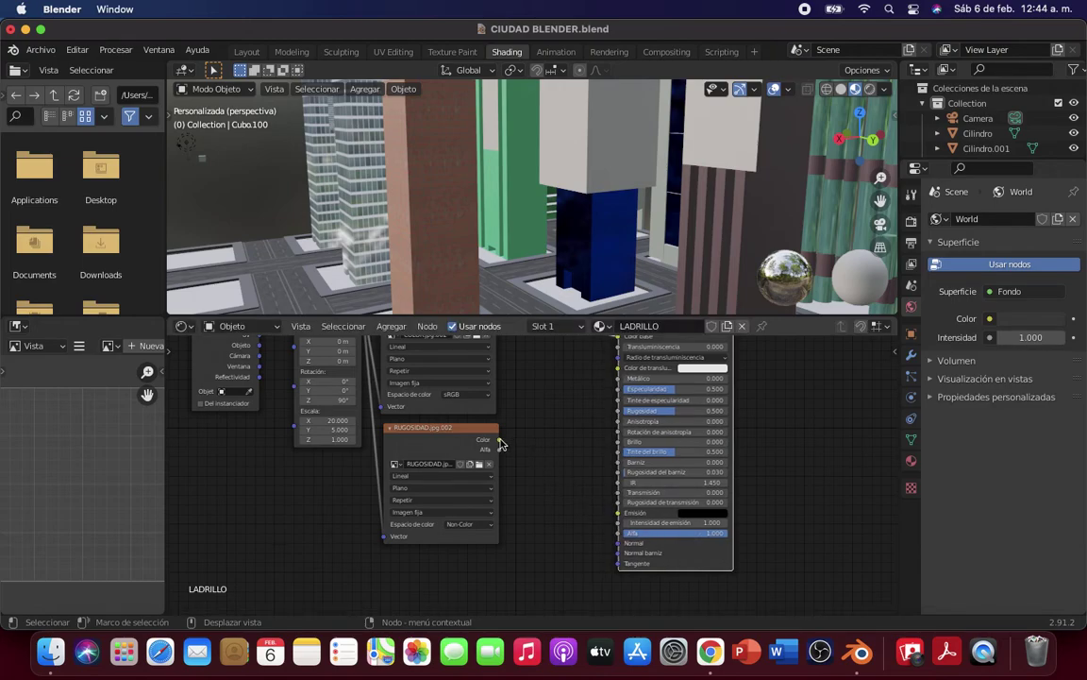
pyautogui.moveTo(500, 441); pyautogui.dragTo(597, 391)
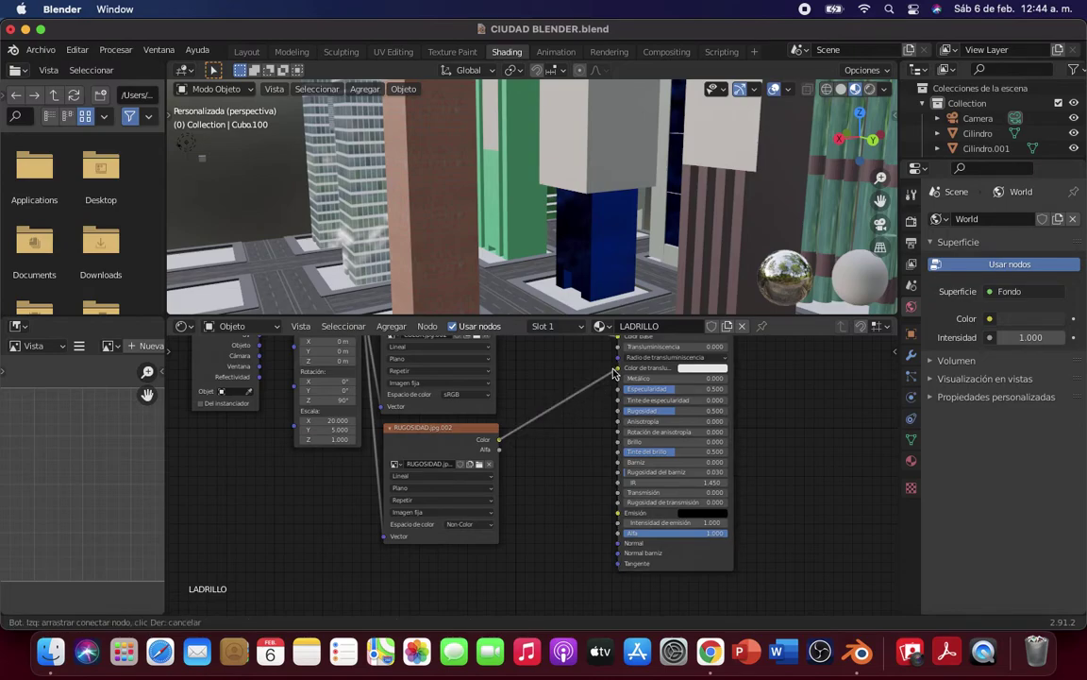
pyautogui.moveTo(597, 390); pyautogui.dragTo(618, 368)
pyautogui.hotkey('ctrl', 'z')
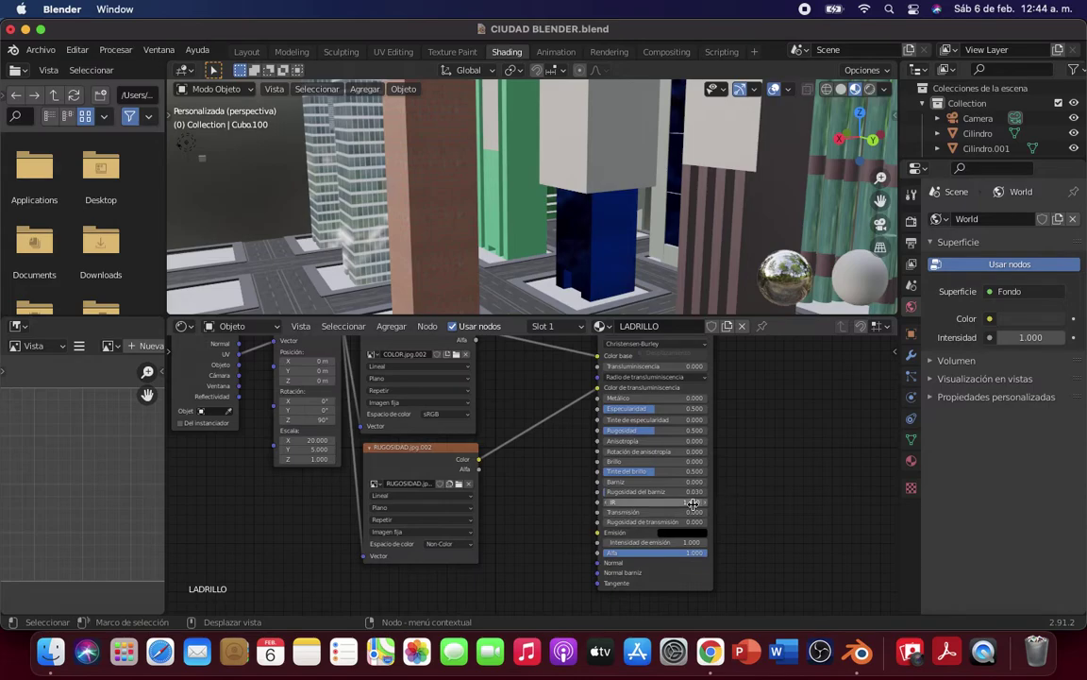
pyautogui.moveTo(540, 489); pyautogui.dragTo(515, 505, button='middle')
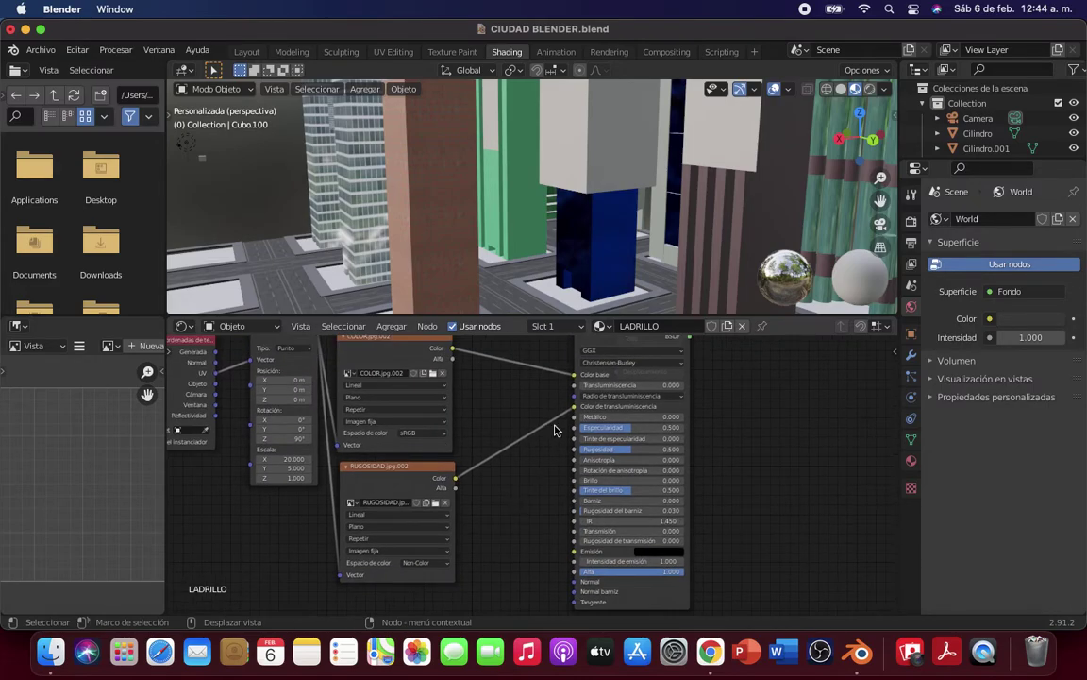
pyautogui.moveTo(456, 478)
pyautogui.mouseDown()
pyautogui.moveTo(568, 466)
pyautogui.moveTo(574, 449)
pyautogui.mouseUp()
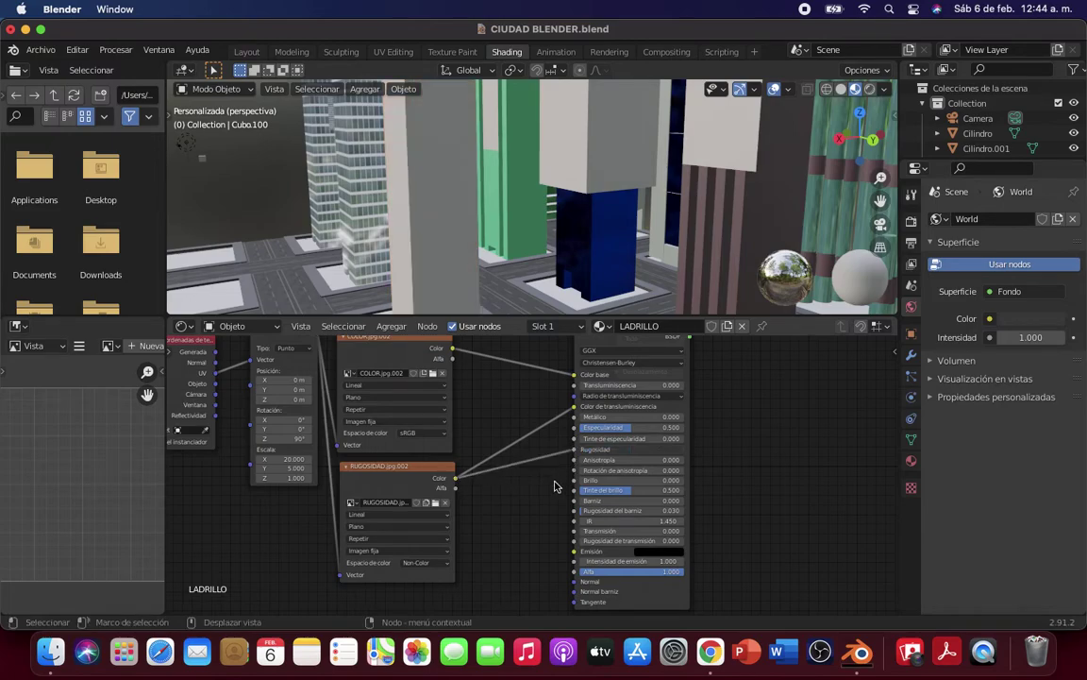
pyautogui.rightClick(521, 444)
pyautogui.click(519, 443)
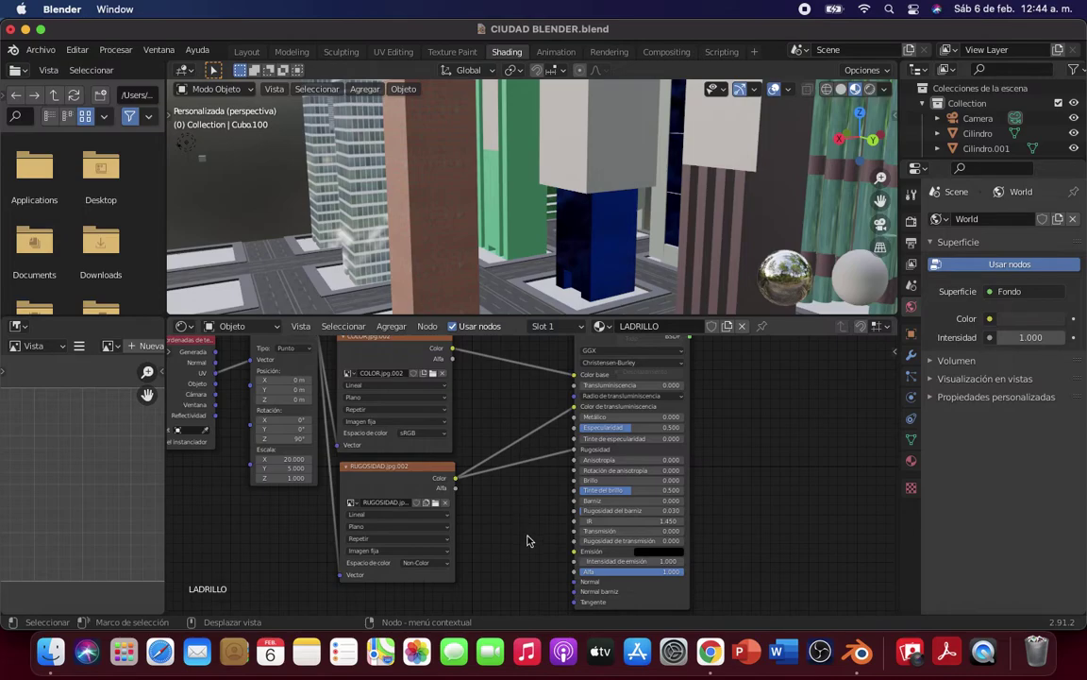
pyautogui.moveTo(514, 493); pyautogui.dragTo(483, 432, button='middle')
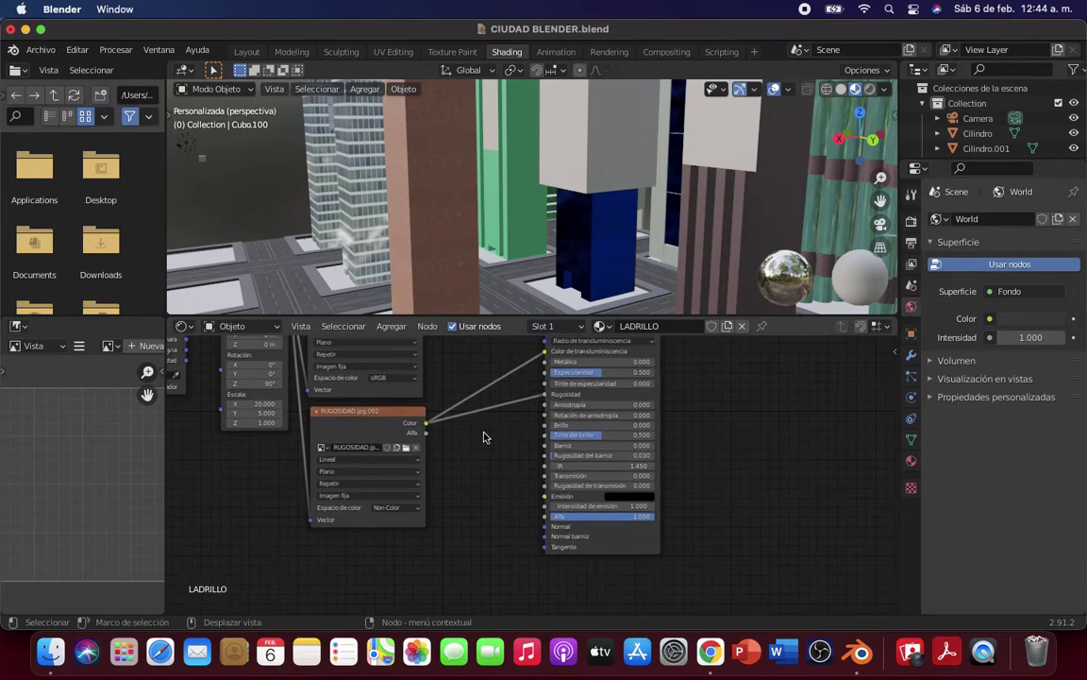
pyautogui.scroll(1, 483, 436)
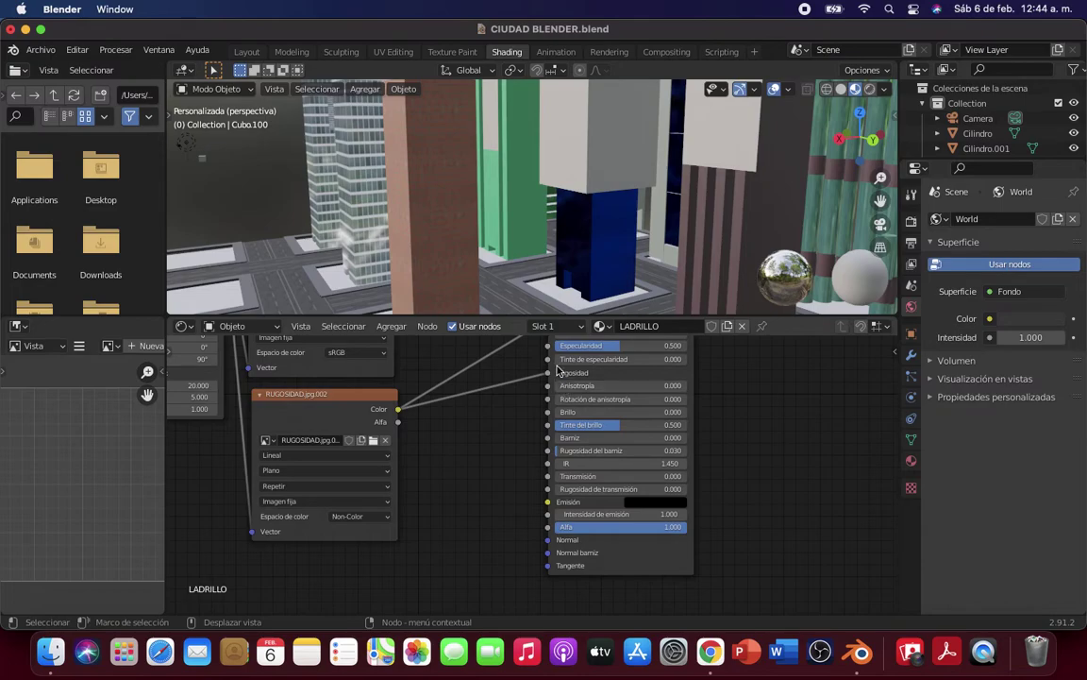
pyautogui.moveTo(468, 463); pyautogui.dragTo(461, 519, button='middle')
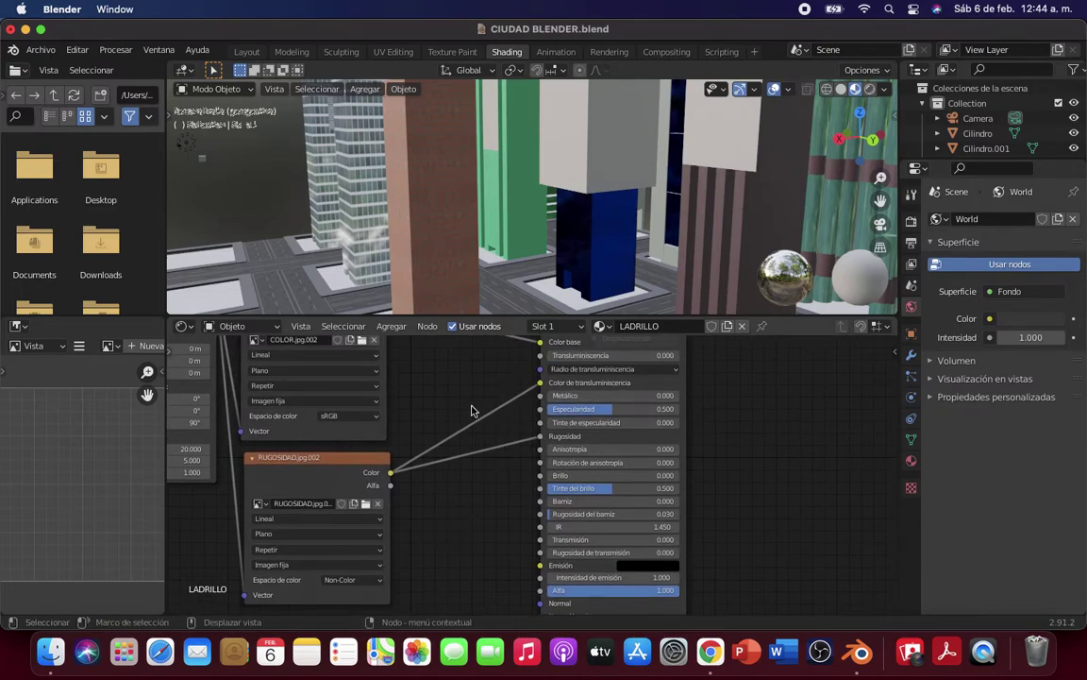
pyautogui.rightClick(481, 422)
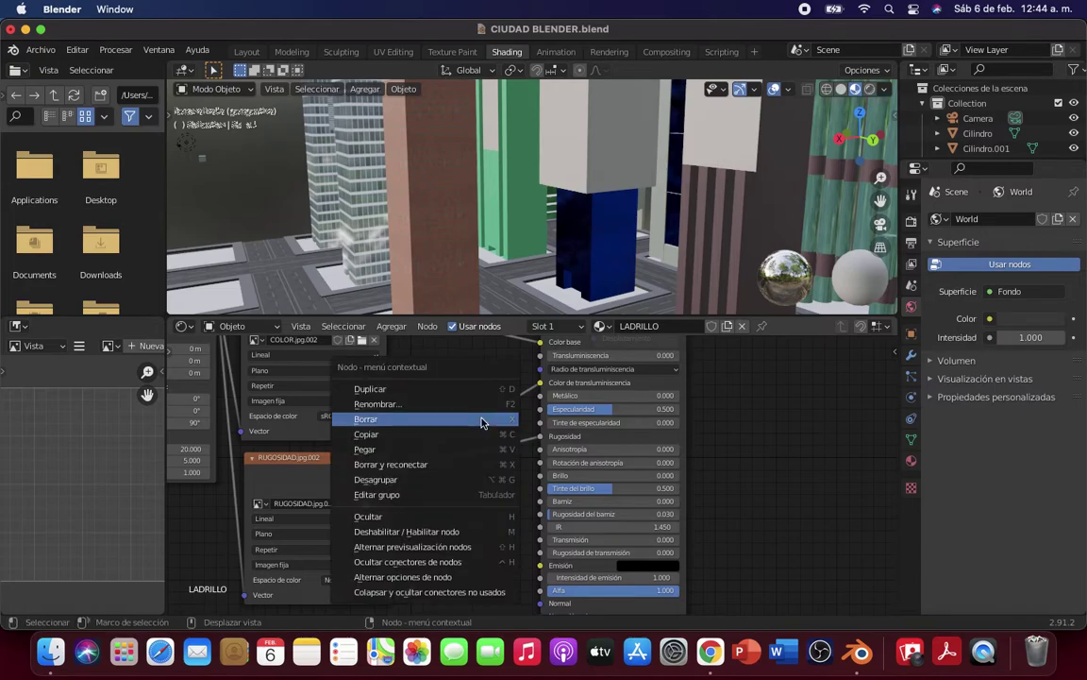
pyautogui.press('Escape')
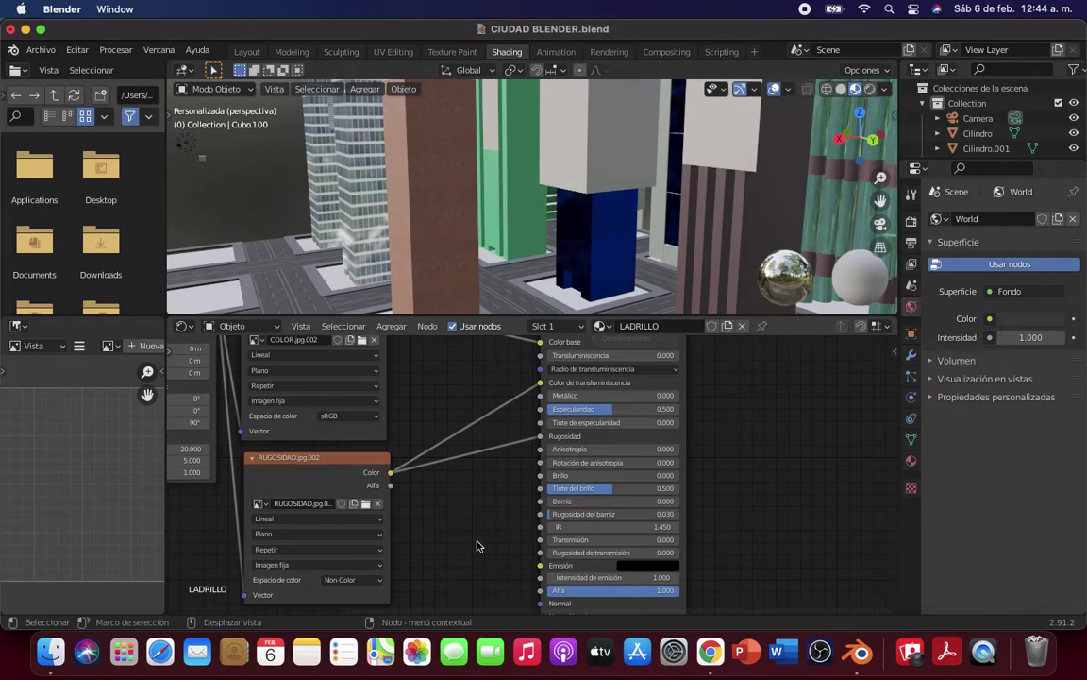
pyautogui.moveTo(476, 545)
pyautogui.mouseDown(button='middle')
pyautogui.moveTo(471, 496)
pyautogui.moveTo(499, 474)
pyautogui.mouseUp(button='middle')
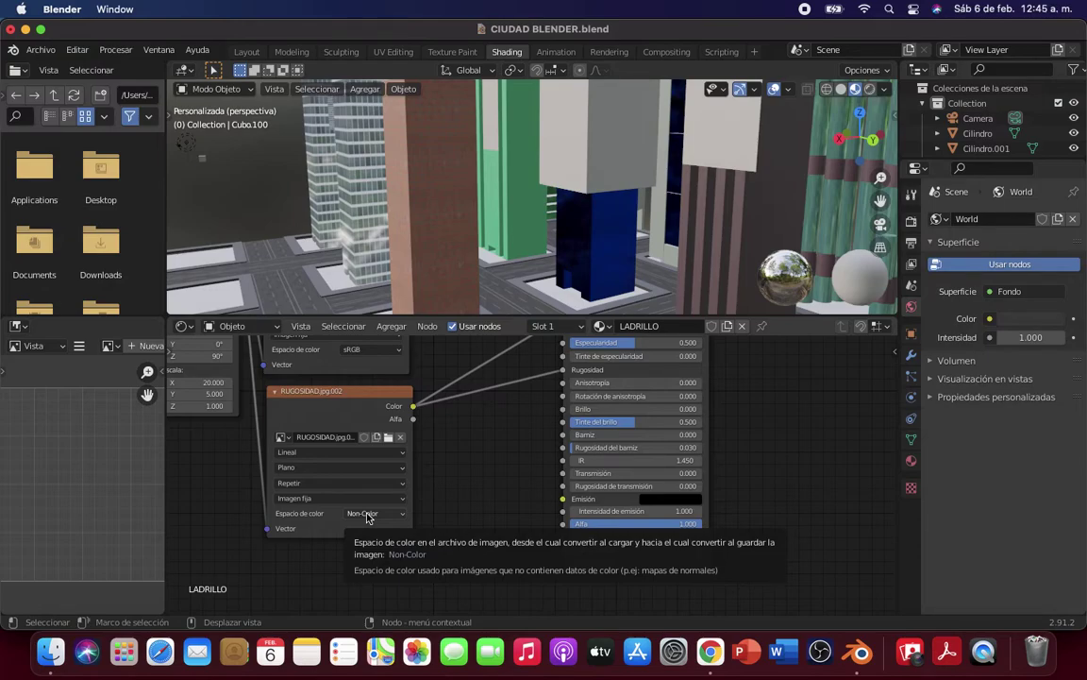
# Step: Add a third Image Texture node below the RUGOSIDAD roughness node
pyautogui.click(391, 325)
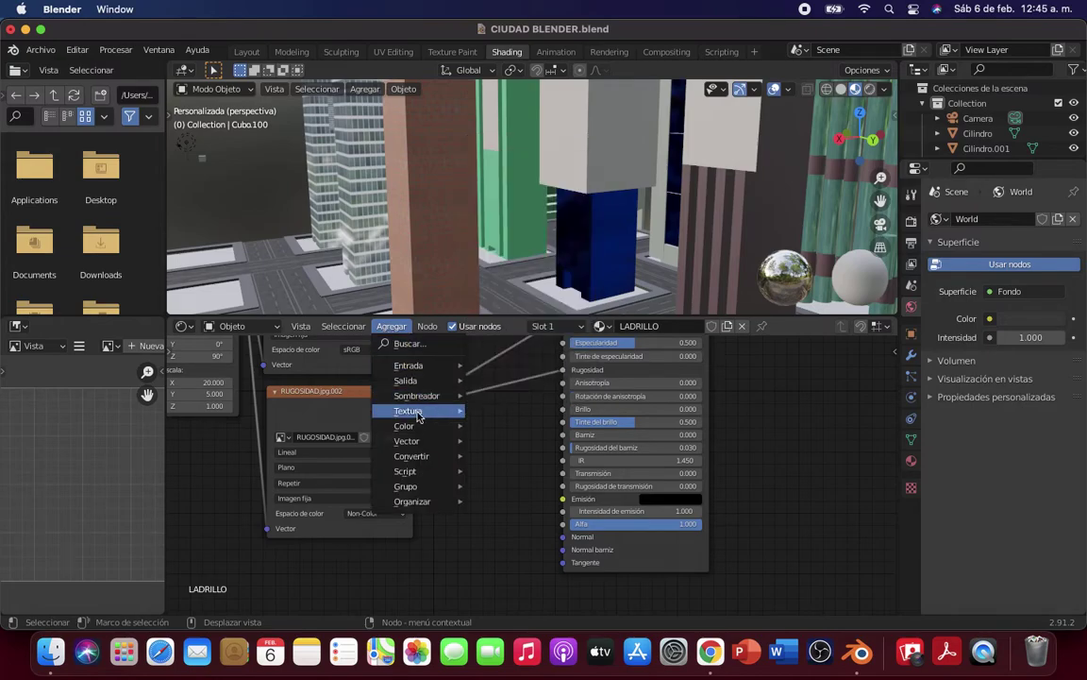
pyautogui.moveTo(415, 411)
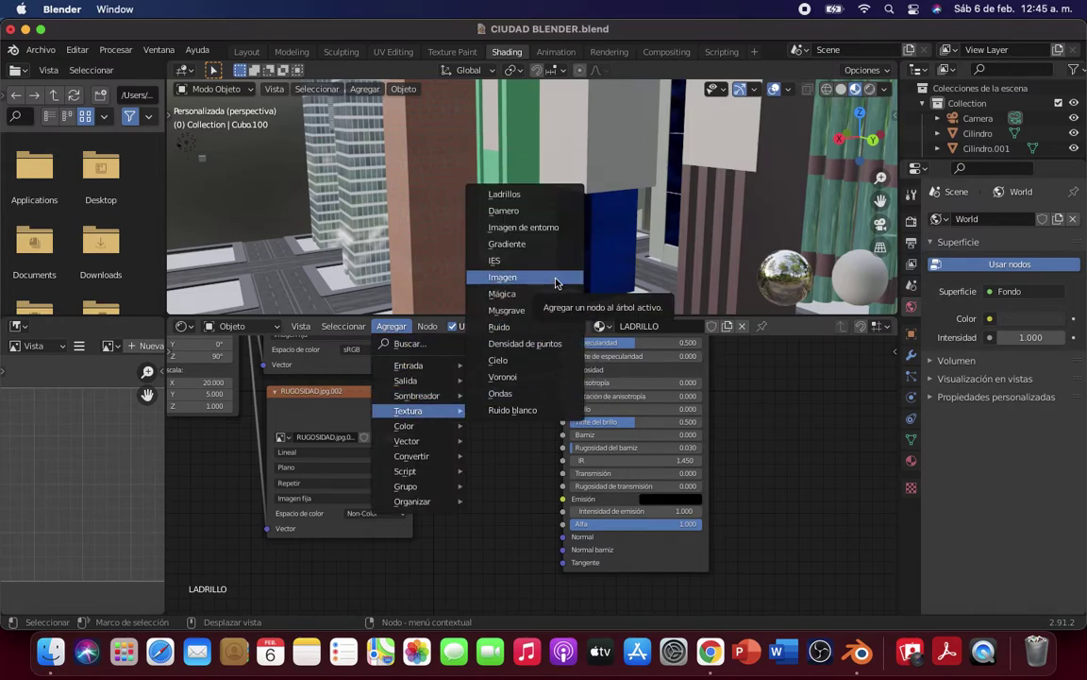
pyautogui.click(503, 276)
pyautogui.click(245, 564)
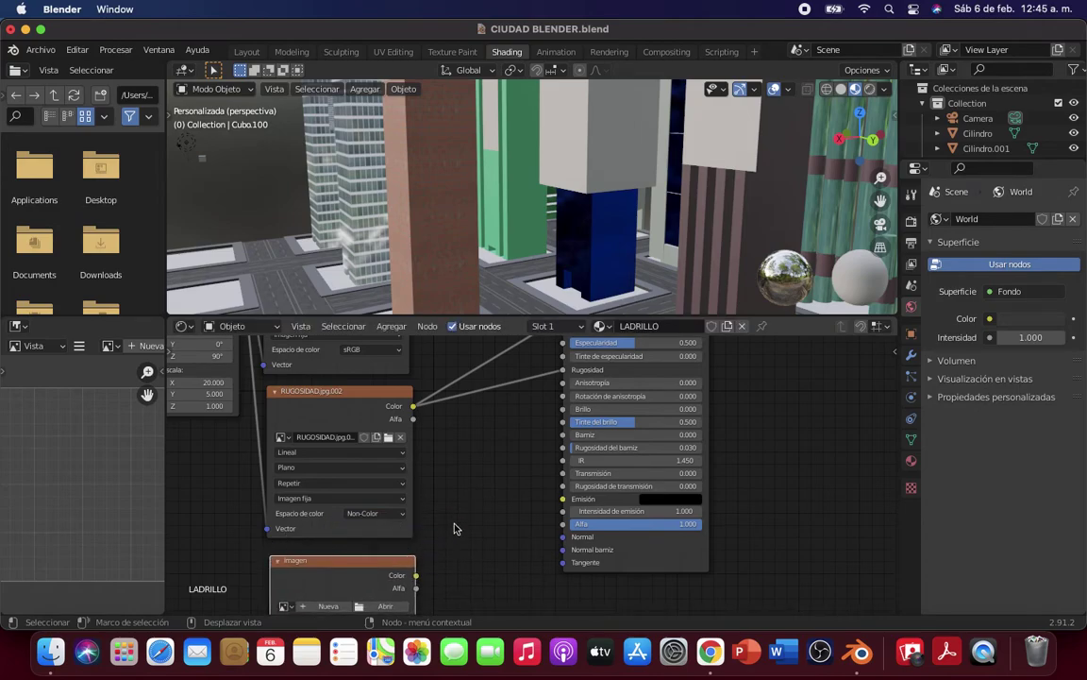
pyautogui.scroll(-1, 453, 529)
pyautogui.scroll(-1, 454, 527)
pyautogui.scroll(-1, 459, 527)
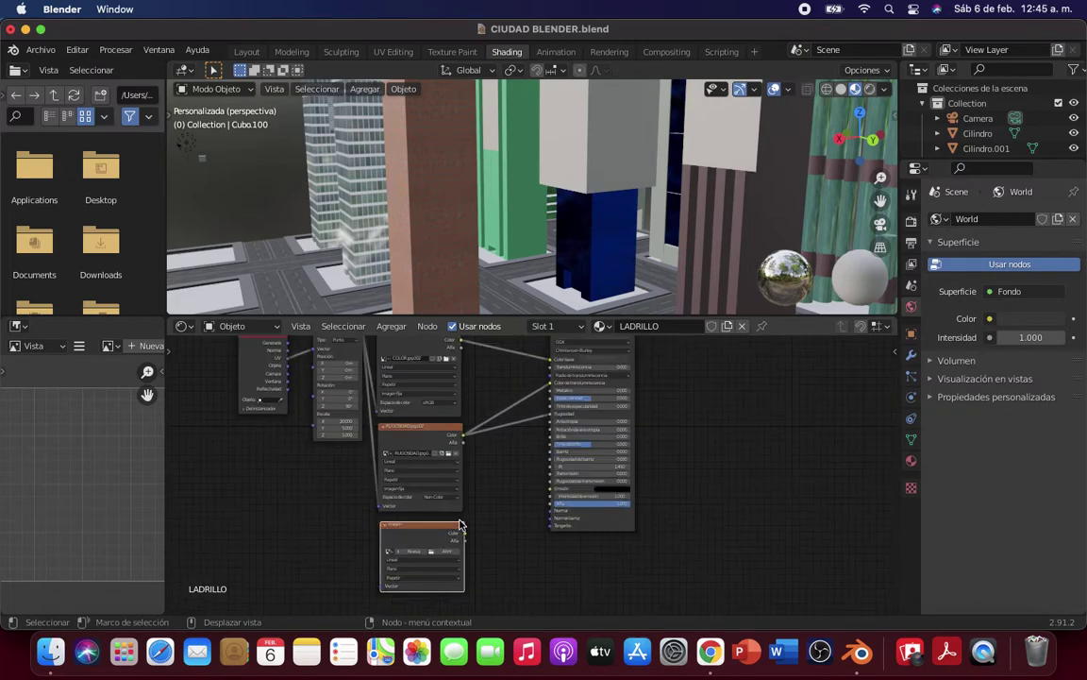
pyautogui.scroll(1, 509, 507)
pyautogui.scroll(-1, 510, 507)
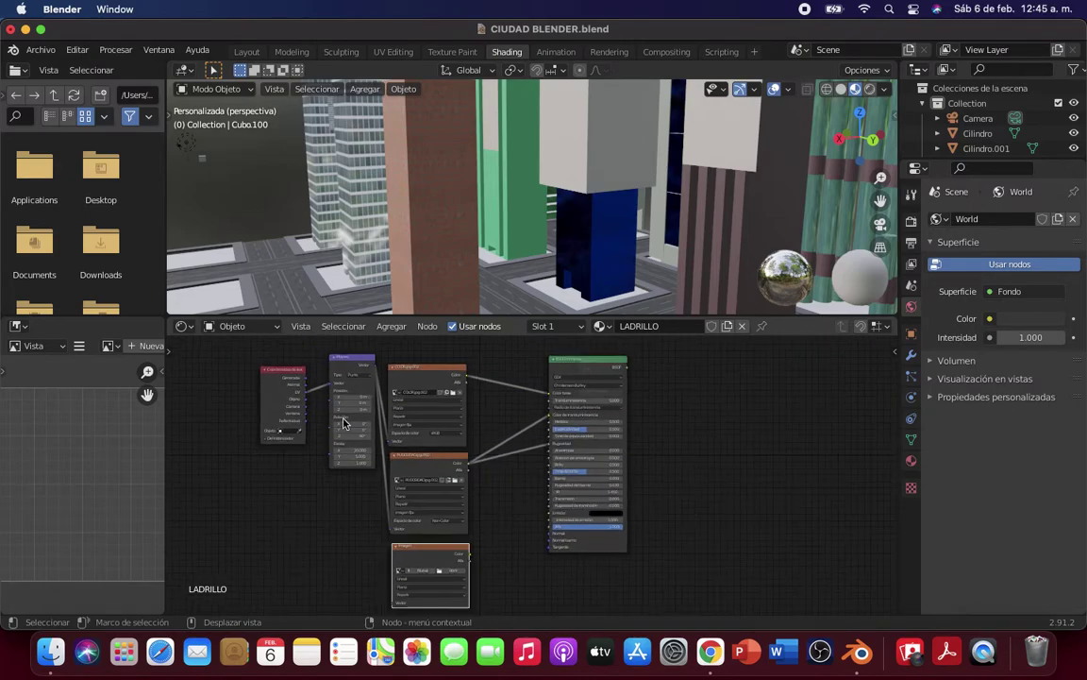
# Step: Link the Mapeo Vector output into the new image node's Vector input
pyautogui.moveTo(375, 365)
pyautogui.mouseDown()
pyautogui.moveTo(372, 579)
pyautogui.moveTo(390, 602)
pyautogui.mouseUp()
pyautogui.click(540, 586)
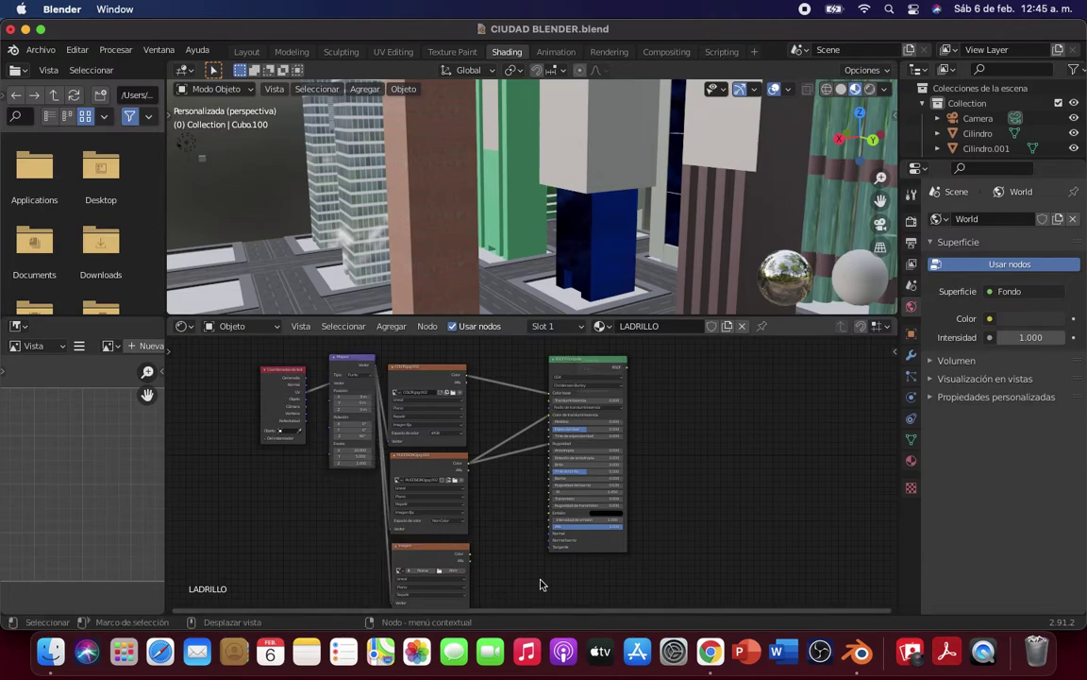
pyautogui.scroll(1, 541, 585)
pyautogui.scroll(1, 541, 585)
pyautogui.scroll(1, 541, 586)
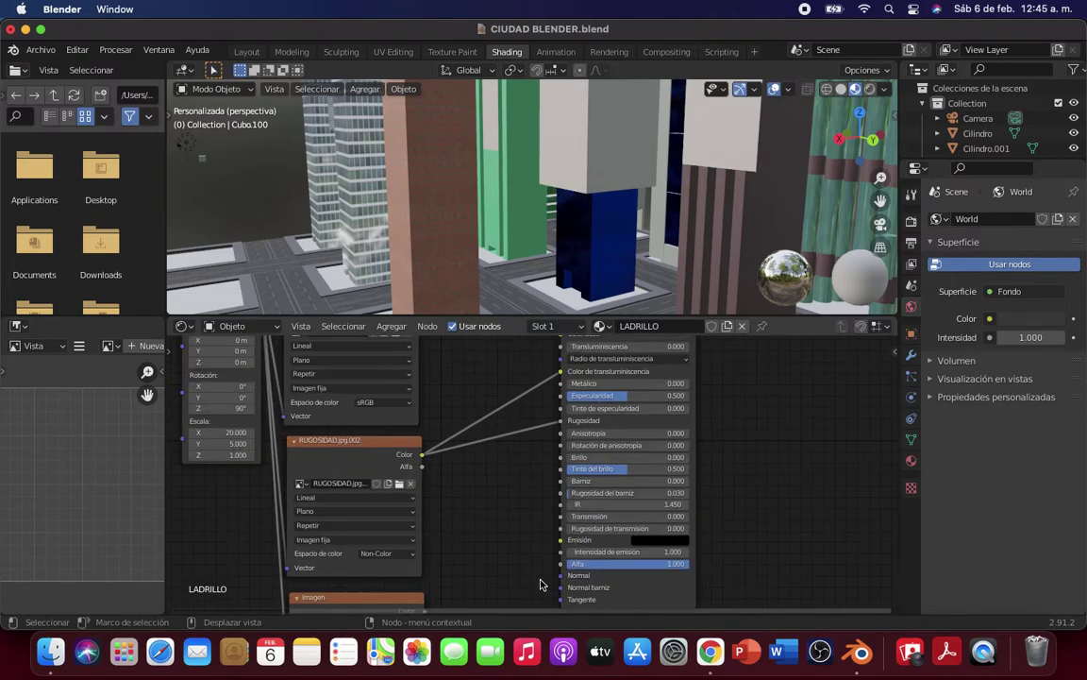
pyautogui.moveTo(541, 585); pyautogui.dragTo(484, 420, button='middle')
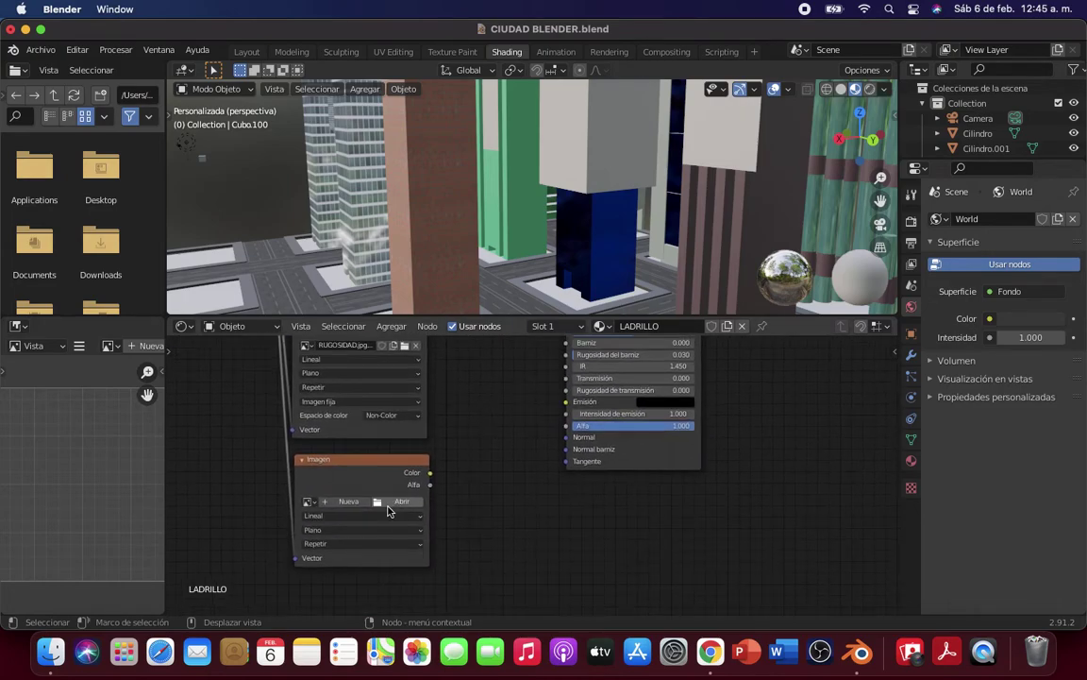
# Step: Load NORMAL.jpg from the LADRILLOS folder into the new image node
pyautogui.click(386, 510)
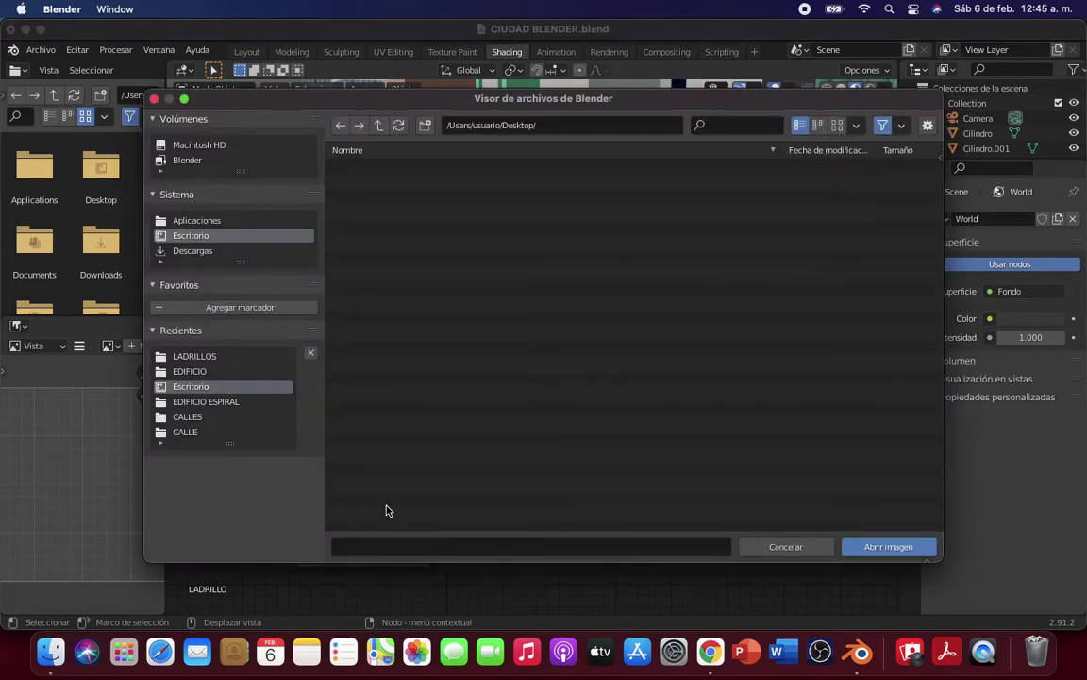
pyautogui.click(205, 357)
pyautogui.doubleClick(387, 213)
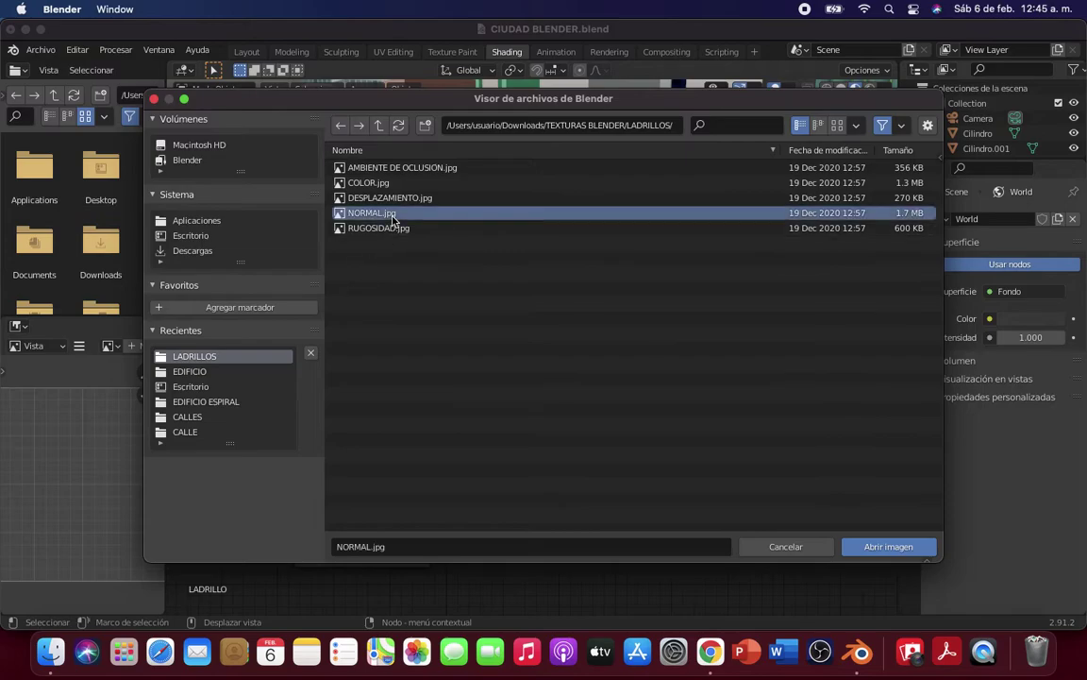
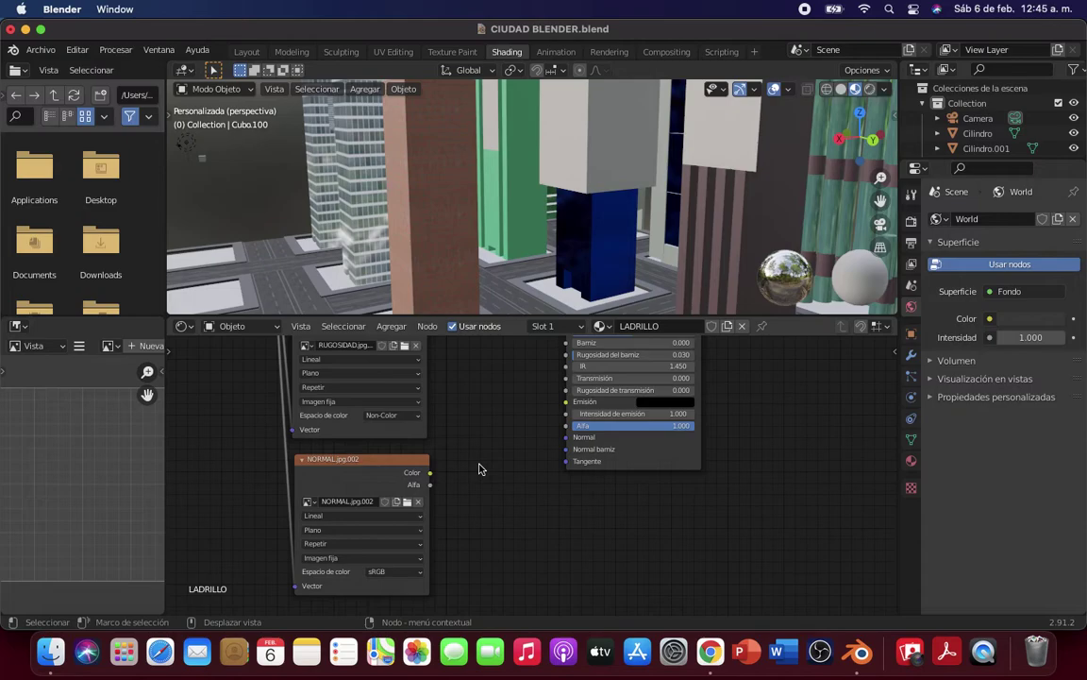
# Step: Add a Mapa normal node beside the NORMAL image node via the 'mapa' search
pyautogui.moveTo(493, 482); pyautogui.dragTo(455, 519, button='middle')
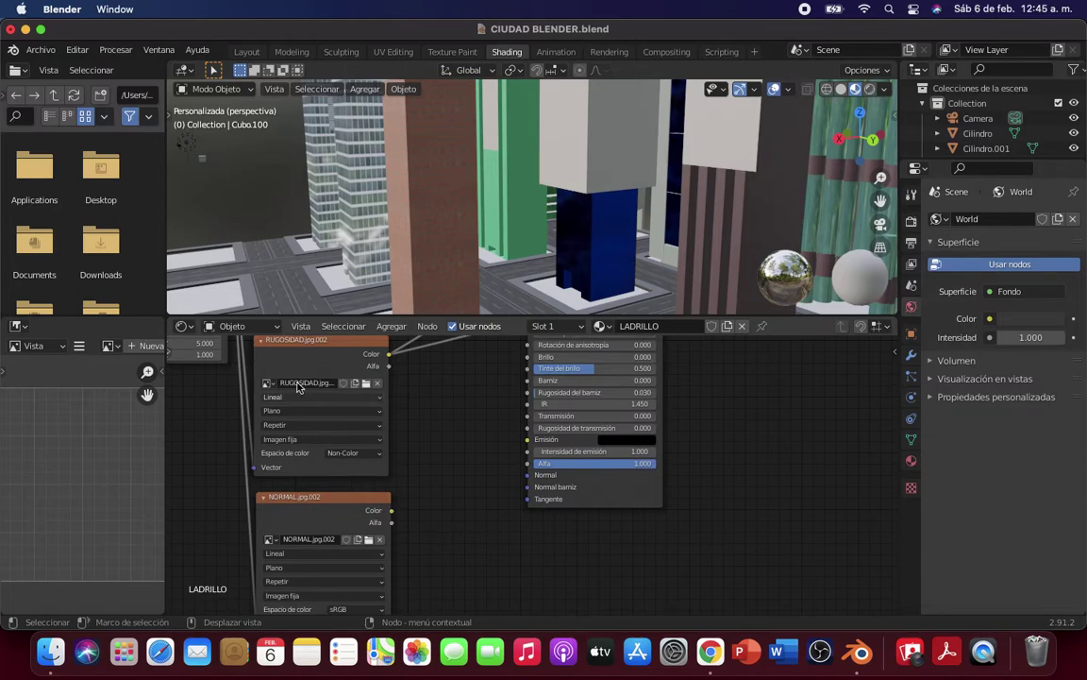
pyautogui.click(391, 325)
pyautogui.moveTo(408, 365)
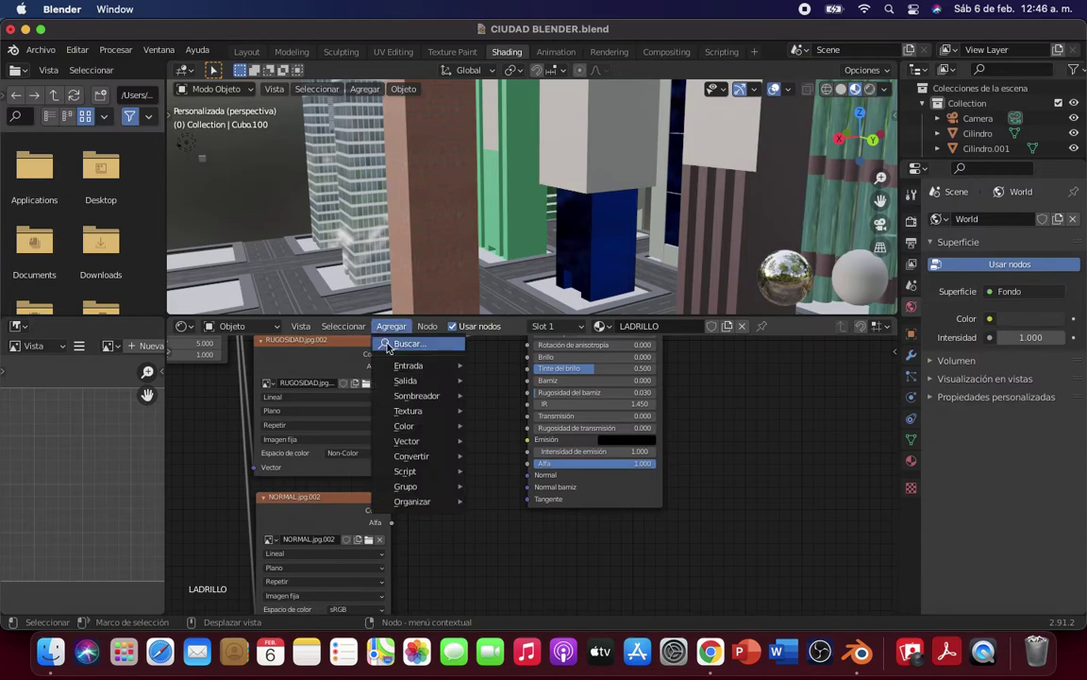
pyautogui.write('mapa')
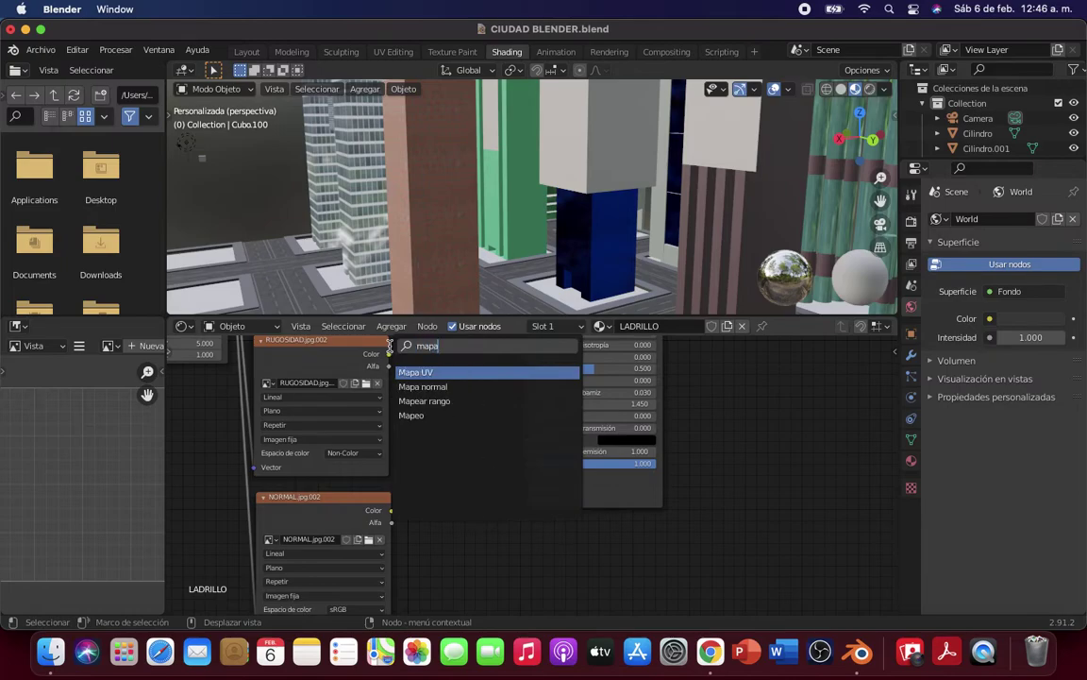
pyautogui.click(422, 386)
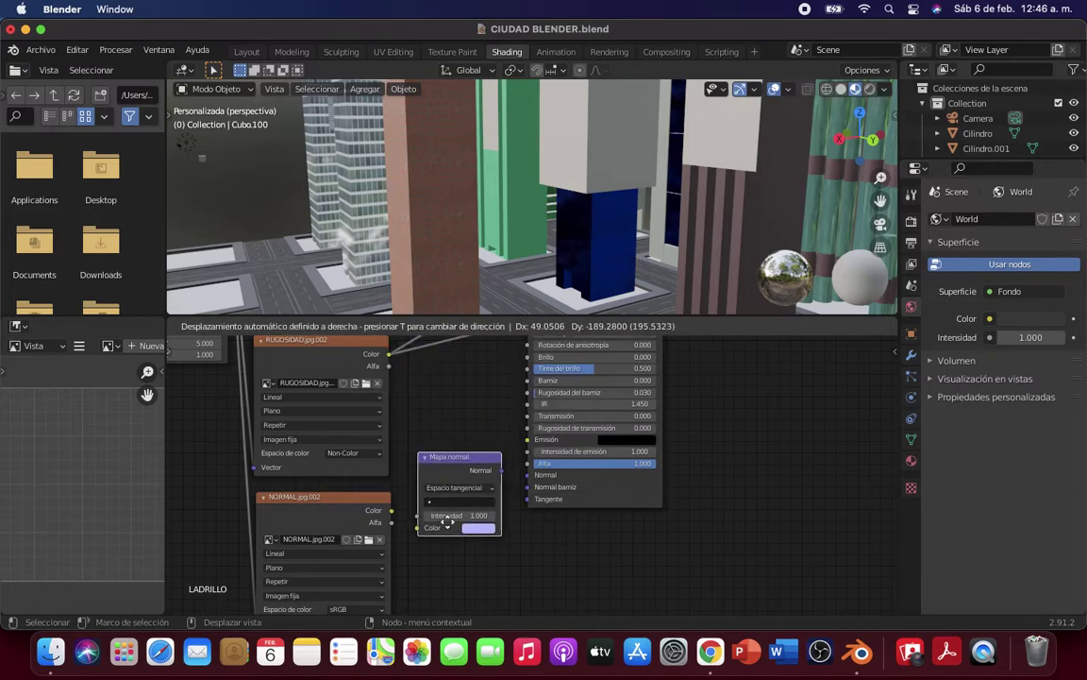
pyautogui.click(499, 552)
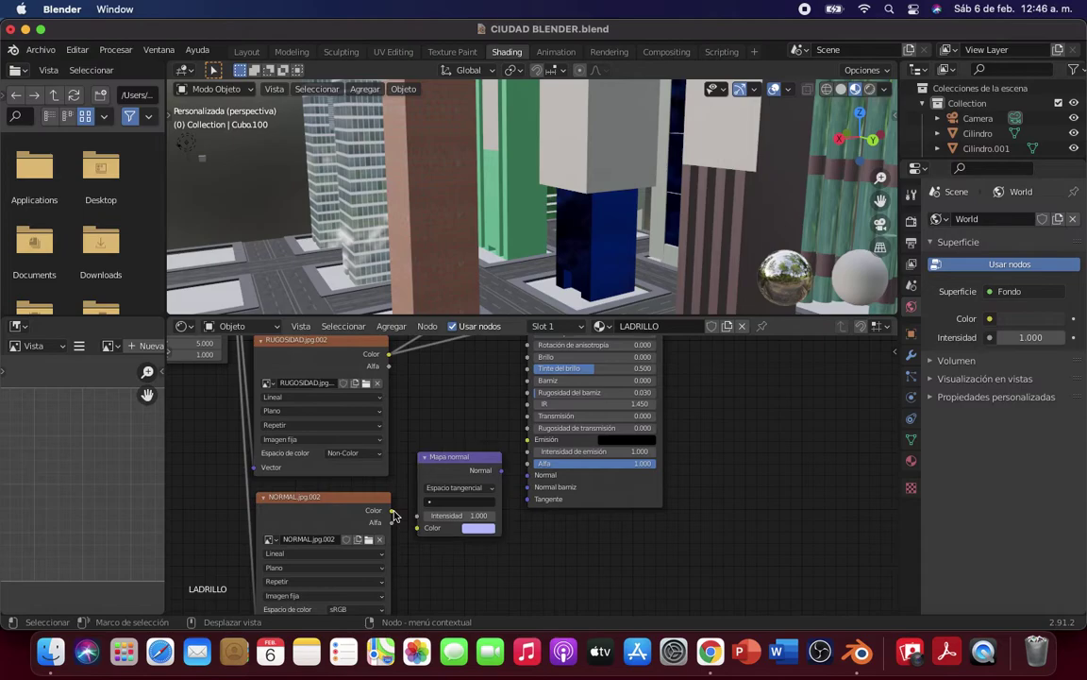
# Step: Link NORMAL.jpg Color into Mapa normal, and Mapa normal's Normal into the shader's Normal input
pyautogui.moveTo(391, 511); pyautogui.dragTo(418, 527)
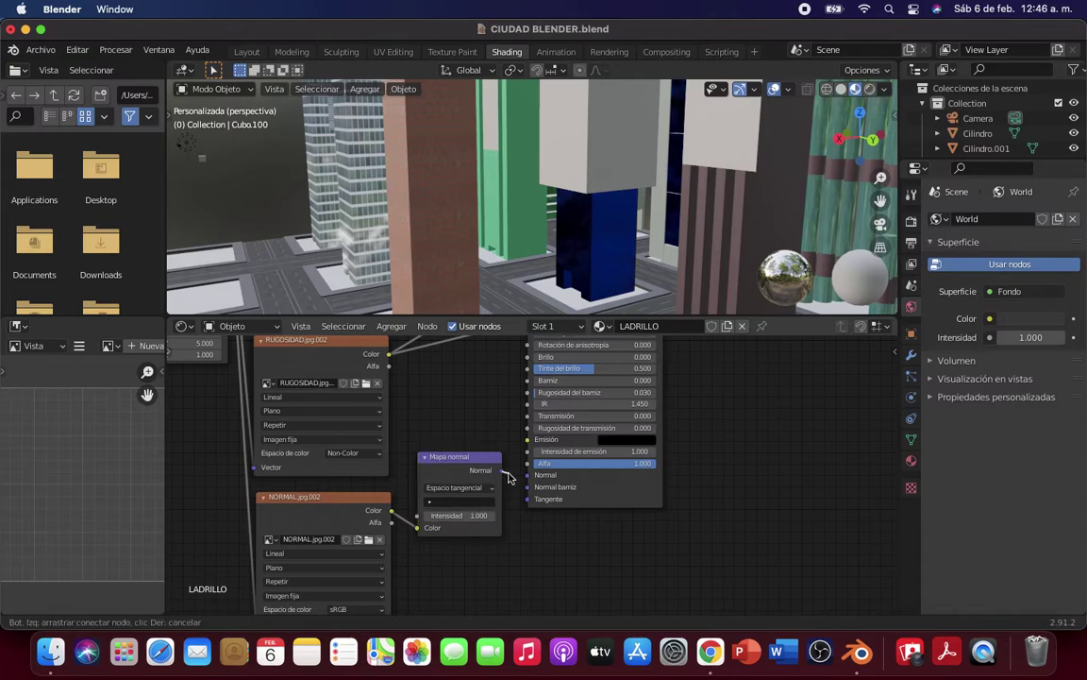
pyautogui.moveTo(503, 470); pyautogui.dragTo(527, 475)
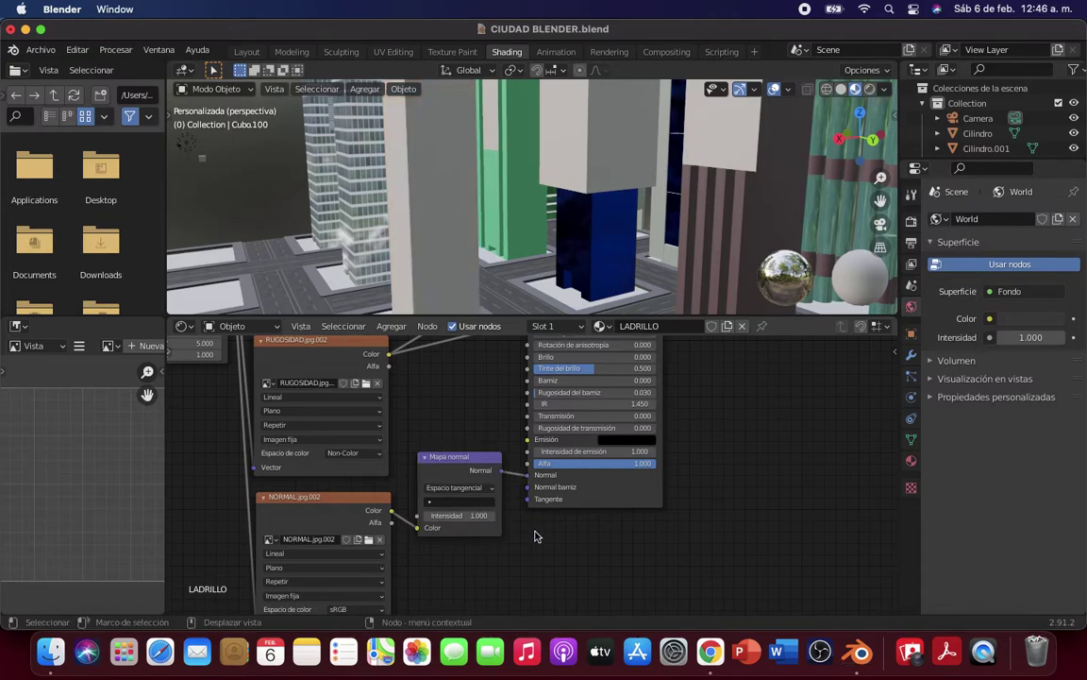
pyautogui.moveTo(536, 528); pyautogui.dragTo(585, 456, button='middle')
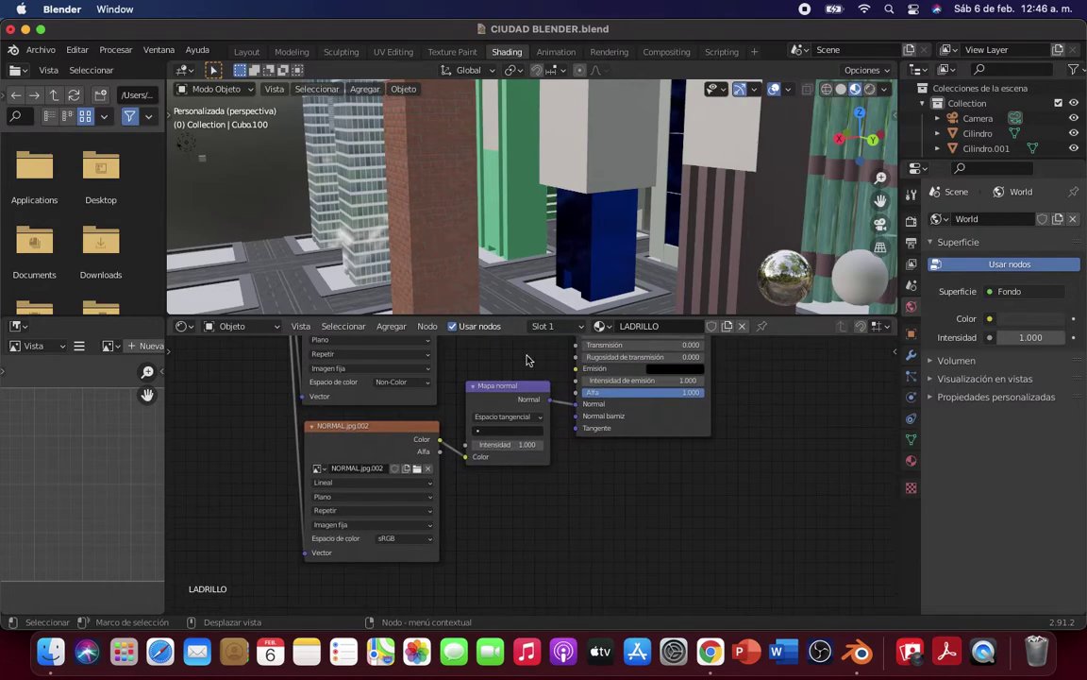
pyautogui.moveTo(387, 170)
pyautogui.mouseDown(button='middle')
pyautogui.moveTo(398, 218)
pyautogui.moveTo(364, 214)
pyautogui.mouseUp(button='middle')
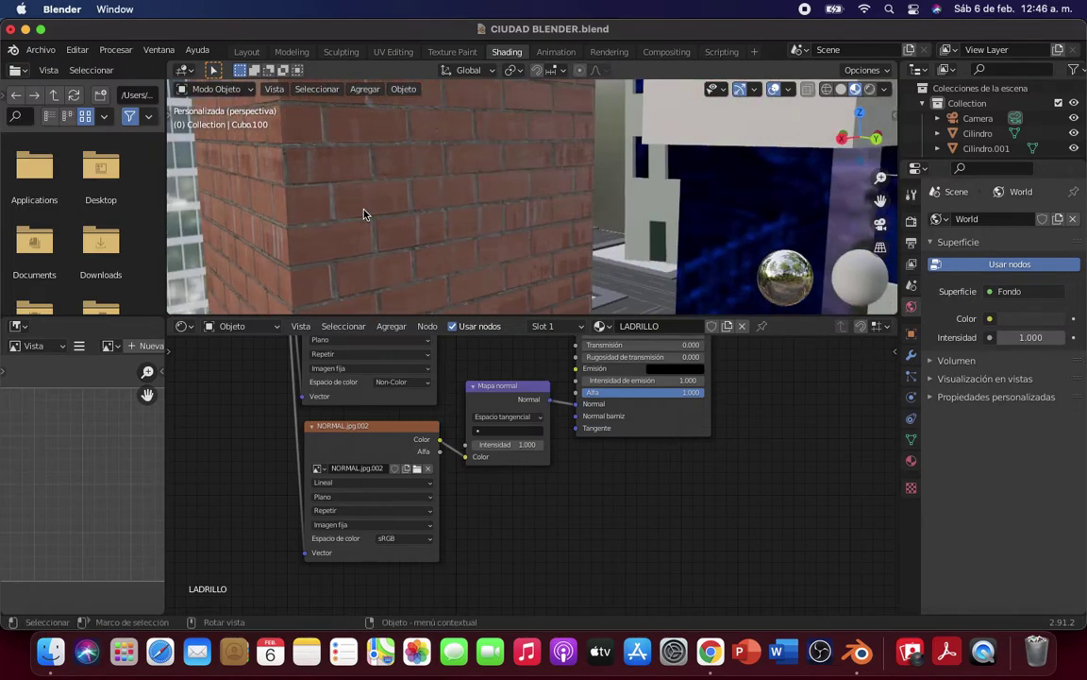
# Step: Zoom in on the brick tower, free space below the node tree, and open the Agregar menu
pyautogui.scroll(-4, 366, 222)
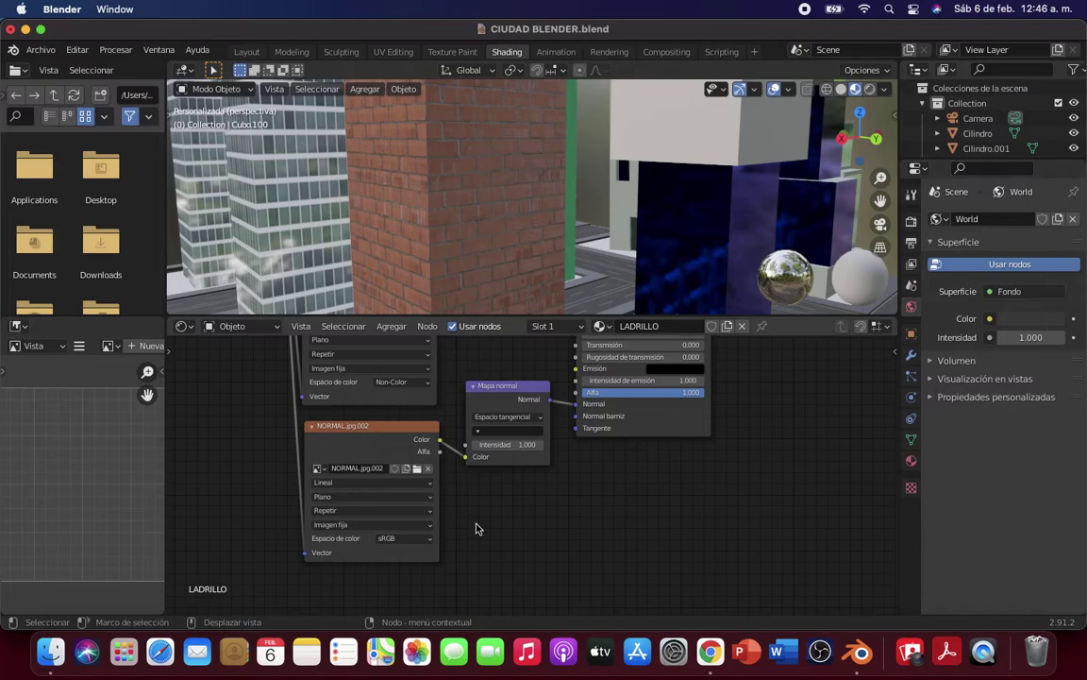
pyautogui.moveTo(417, 260); pyautogui.dragTo(400, 250, button='middle')
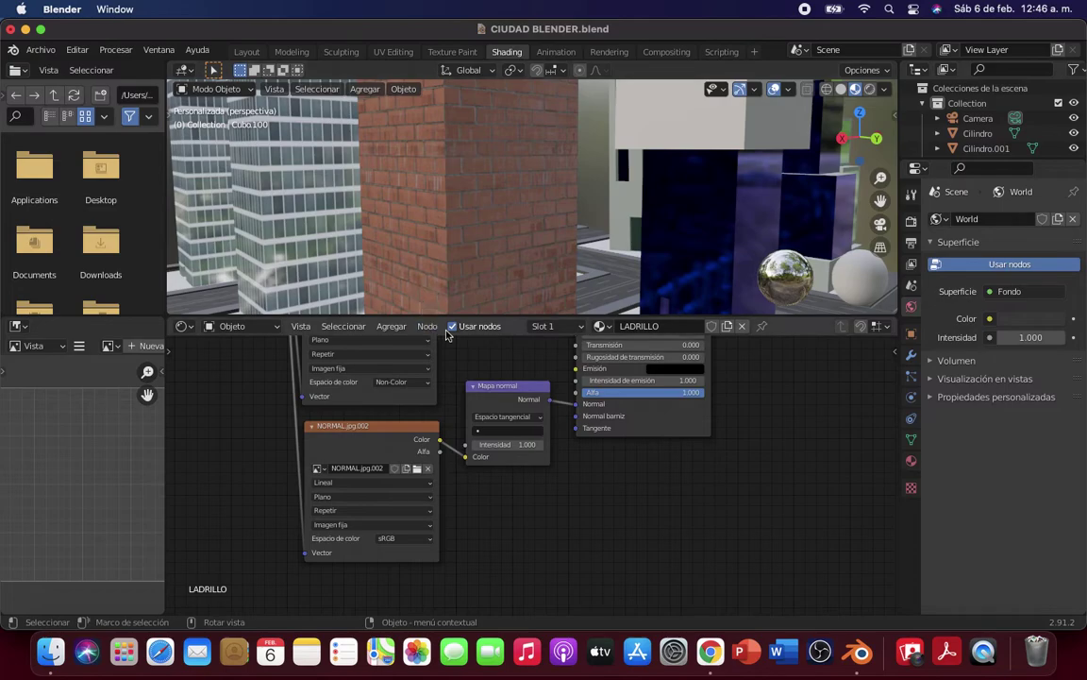
pyautogui.moveTo(536, 512)
pyautogui.mouseDown(button='middle')
pyautogui.moveTo(526, 471)
pyautogui.moveTo(568, 424)
pyautogui.mouseUp(button='middle')
pyautogui.click(391, 326)
pyautogui.moveTo(407, 410)
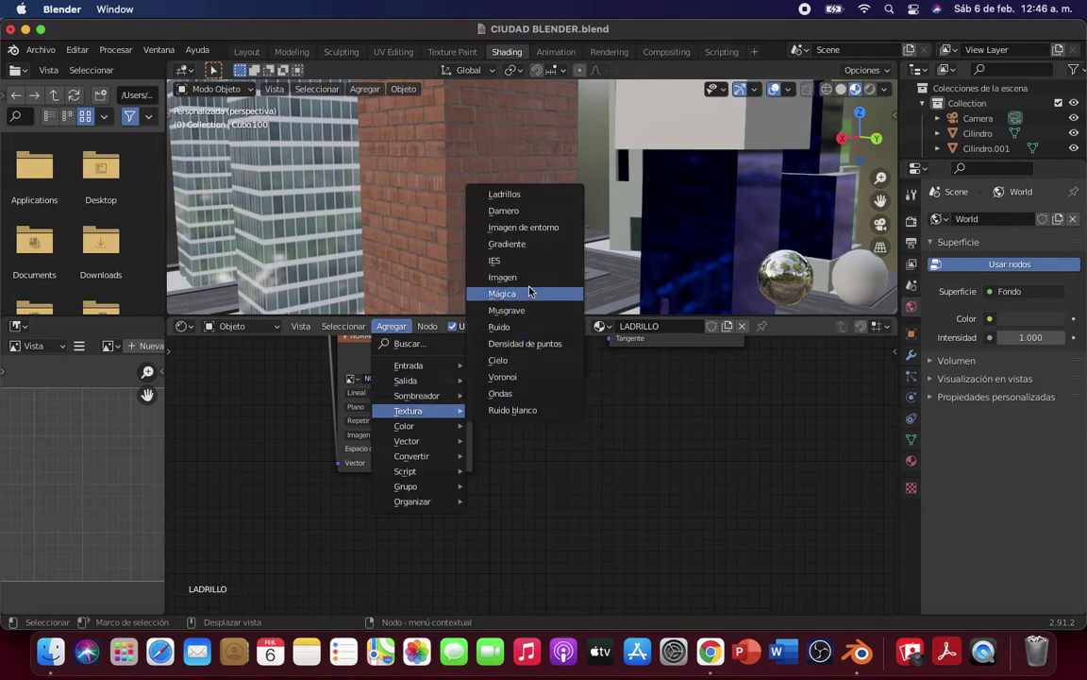
# Step: Add an Imagen texture node below NORMAL and load LADRILLOS/DESPLAZAMIENTO.jpg into it
pyautogui.click(525, 264)
pyautogui.click(354, 503)
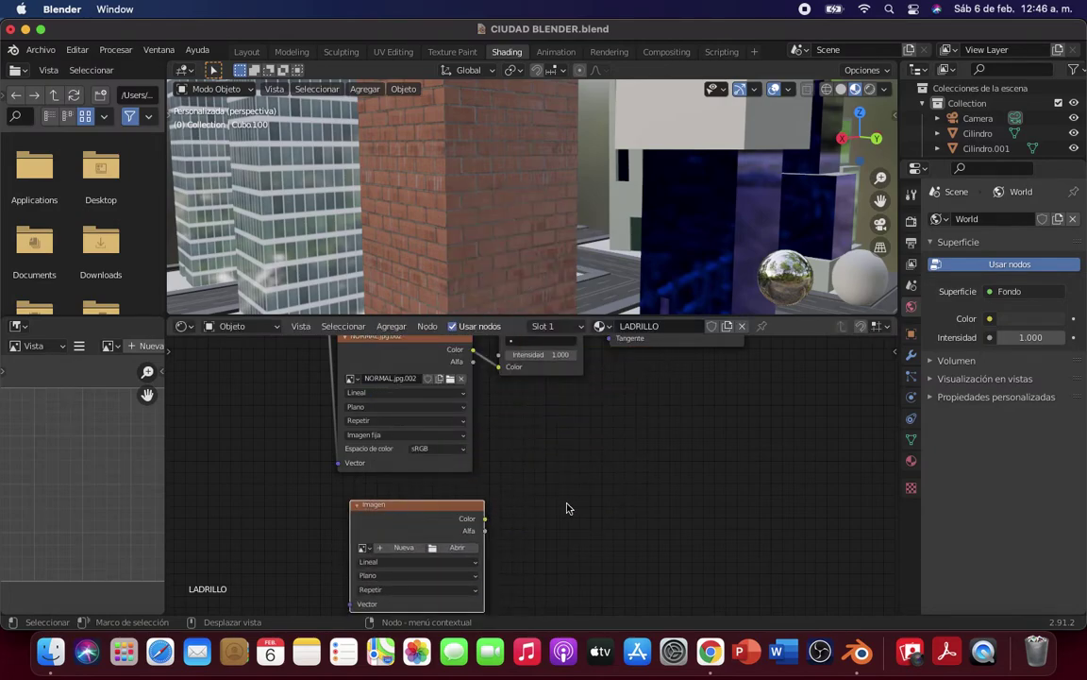
pyautogui.moveTo(568, 507); pyautogui.dragTo(570, 473, button='middle')
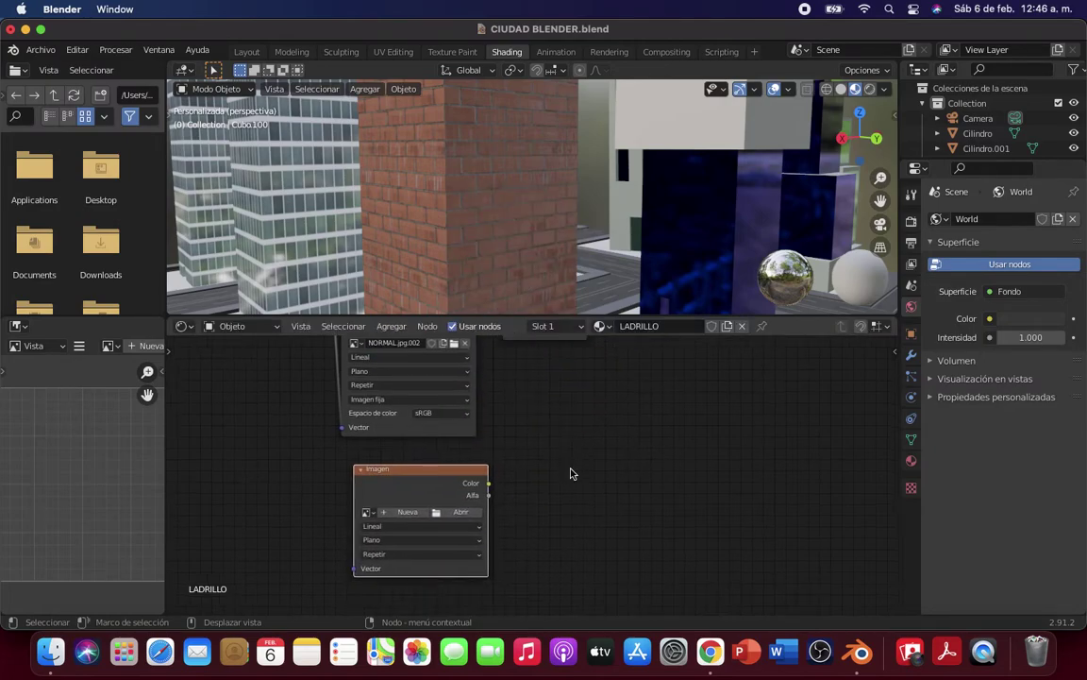
pyautogui.click(455, 513)
pyautogui.click(236, 359)
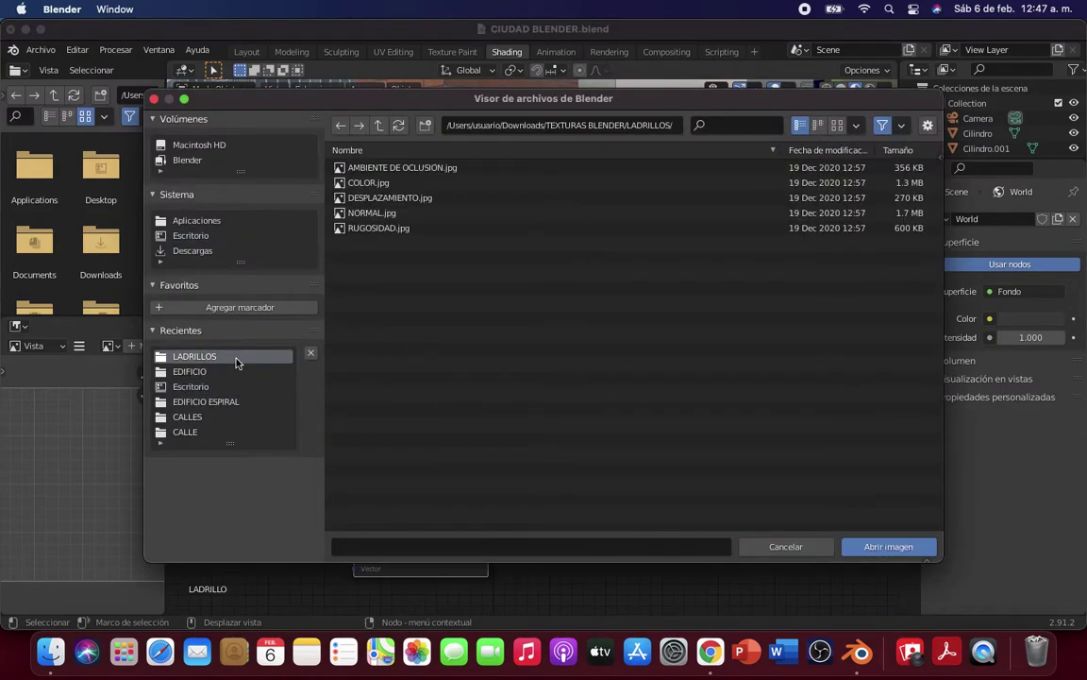
pyautogui.doubleClick(361, 197)
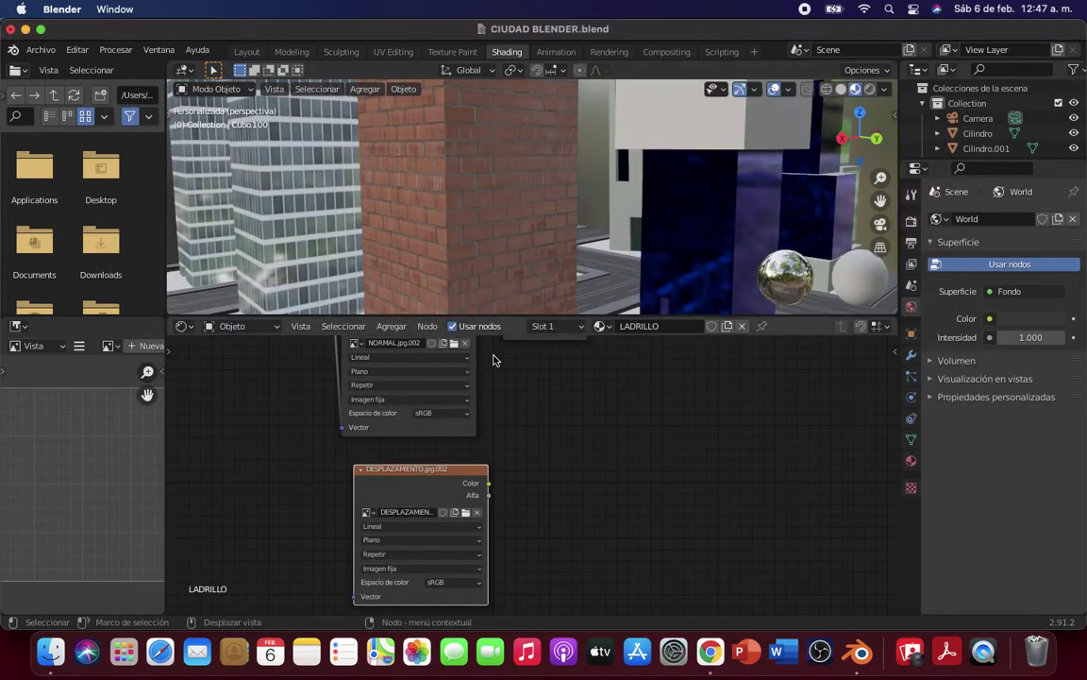
pyautogui.moveTo(464, 468); pyautogui.dragTo(447, 464)
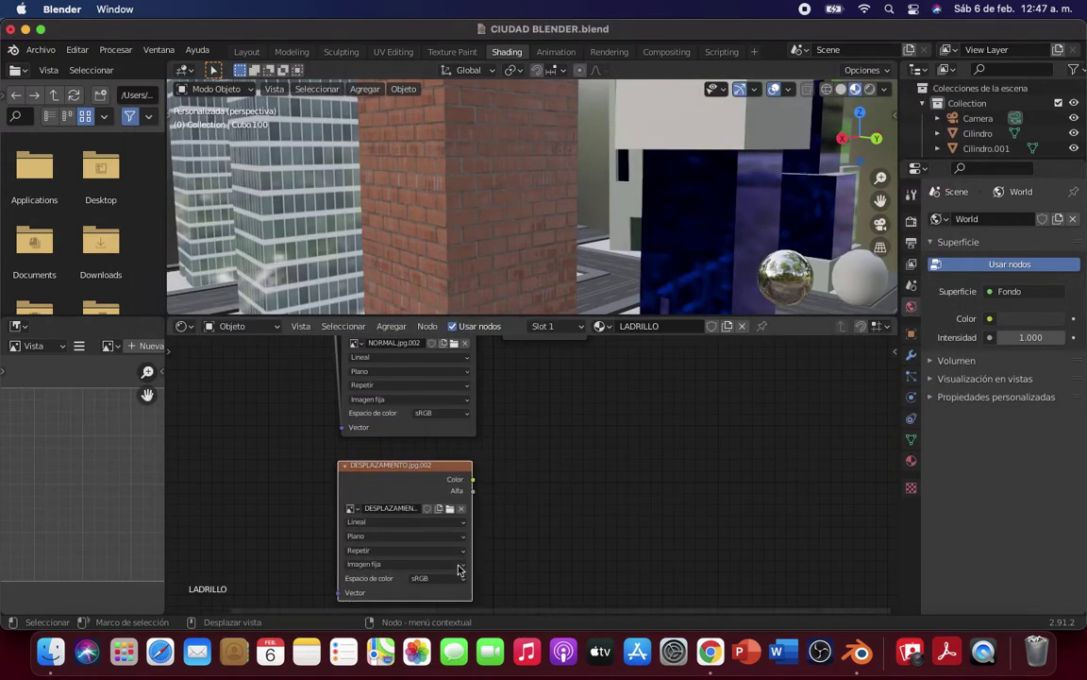
# Step: Set DESPLAZAMIENTO's colour space to Non-Color, keeping the NORMAL image on sRGB
pyautogui.click(440, 579)
pyautogui.click(436, 528)
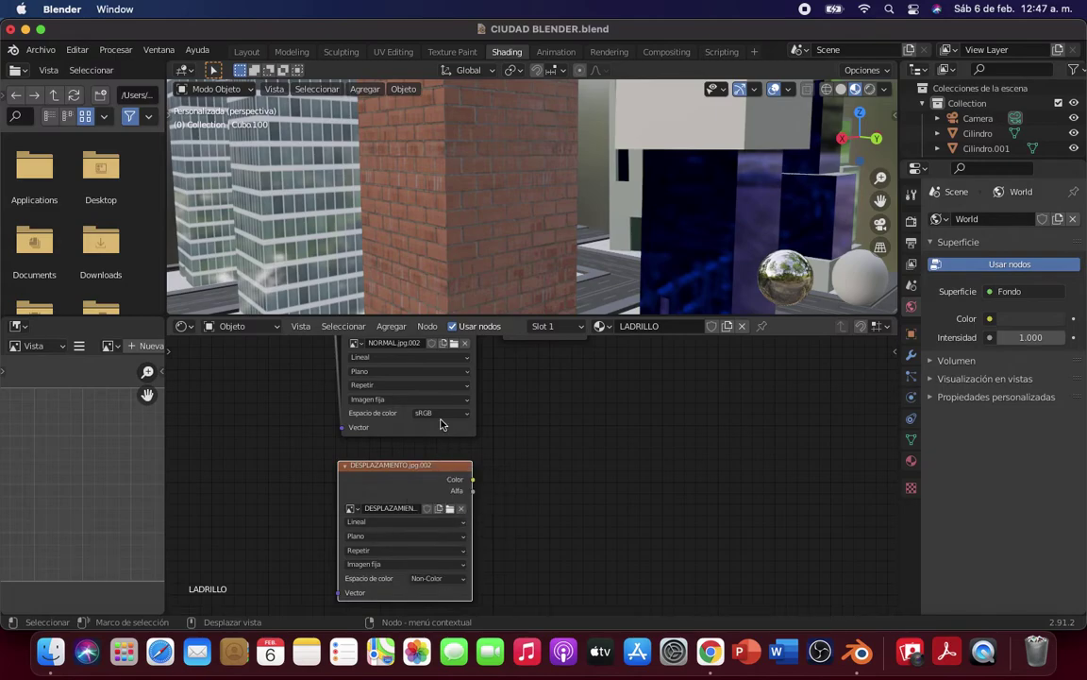
pyautogui.click(441, 414)
pyautogui.click(446, 463)
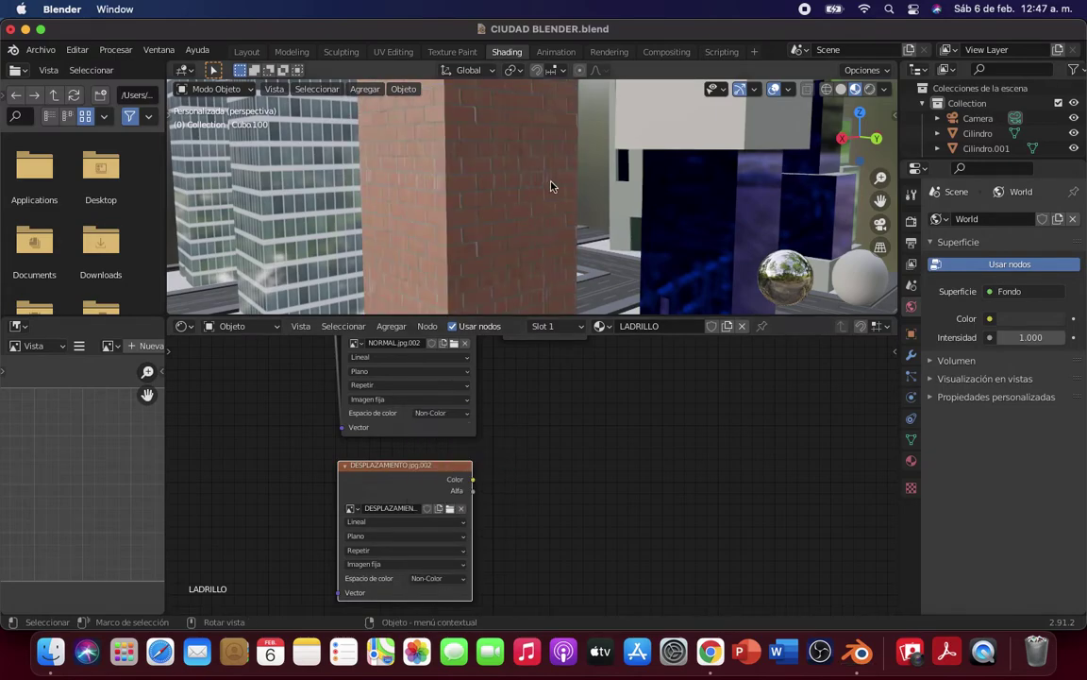
pyautogui.moveTo(553, 184)
pyautogui.mouseDown(button='middle')
pyautogui.moveTo(522, 199)
pyautogui.moveTo(537, 201)
pyautogui.moveTo(482, 209)
pyautogui.mouseUp(button='middle')
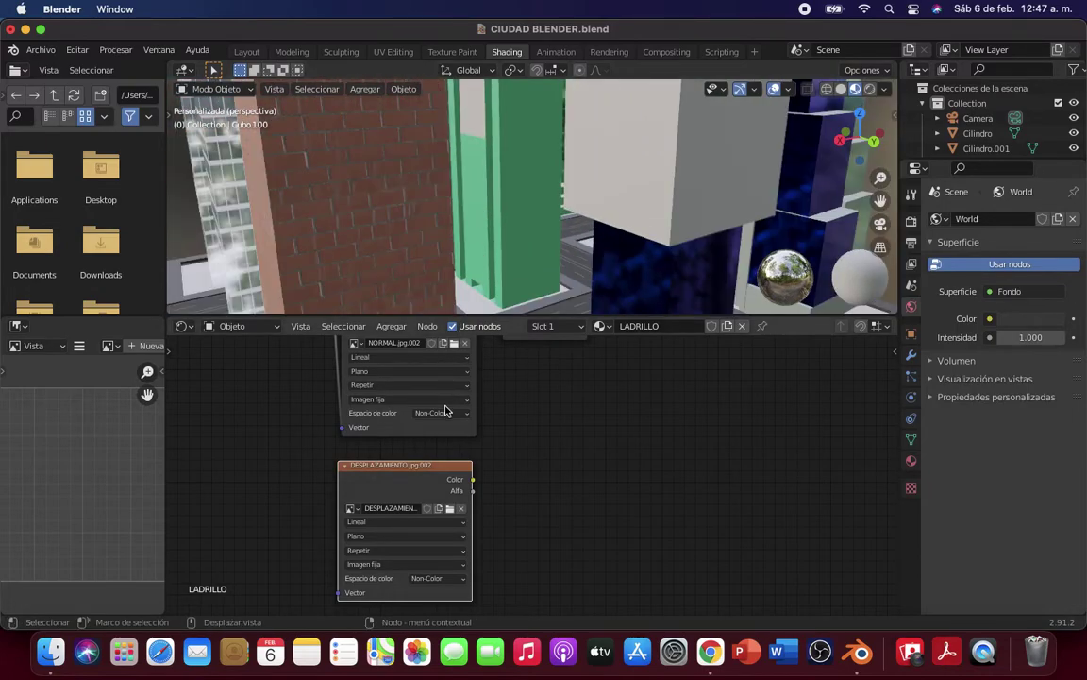
pyautogui.click(444, 413)
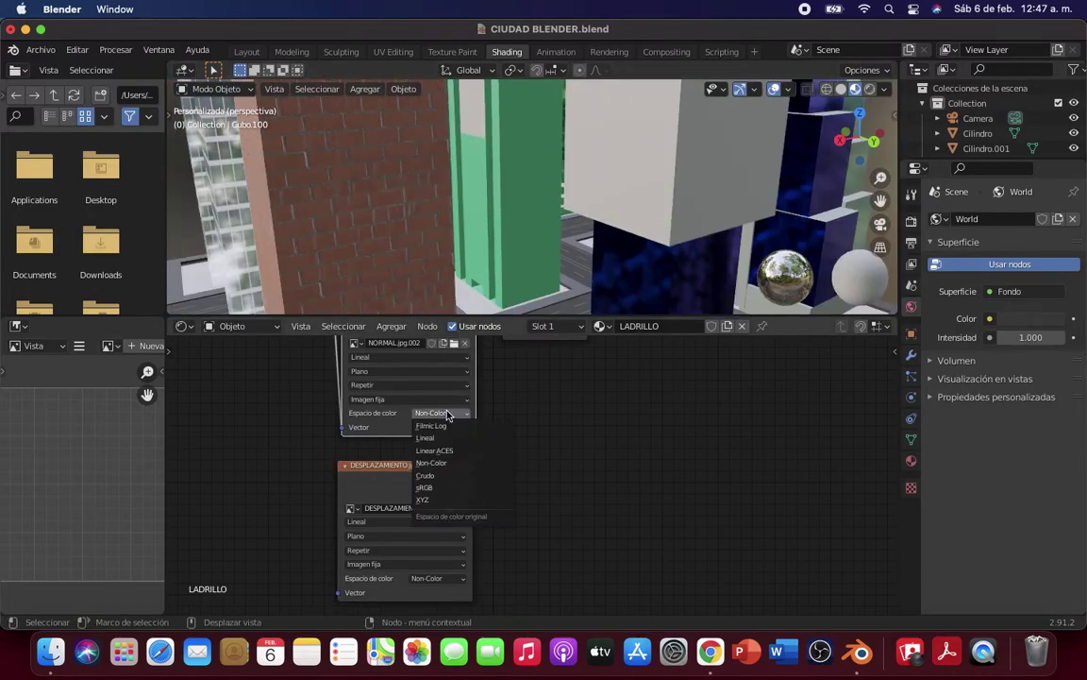
pyautogui.click(442, 488)
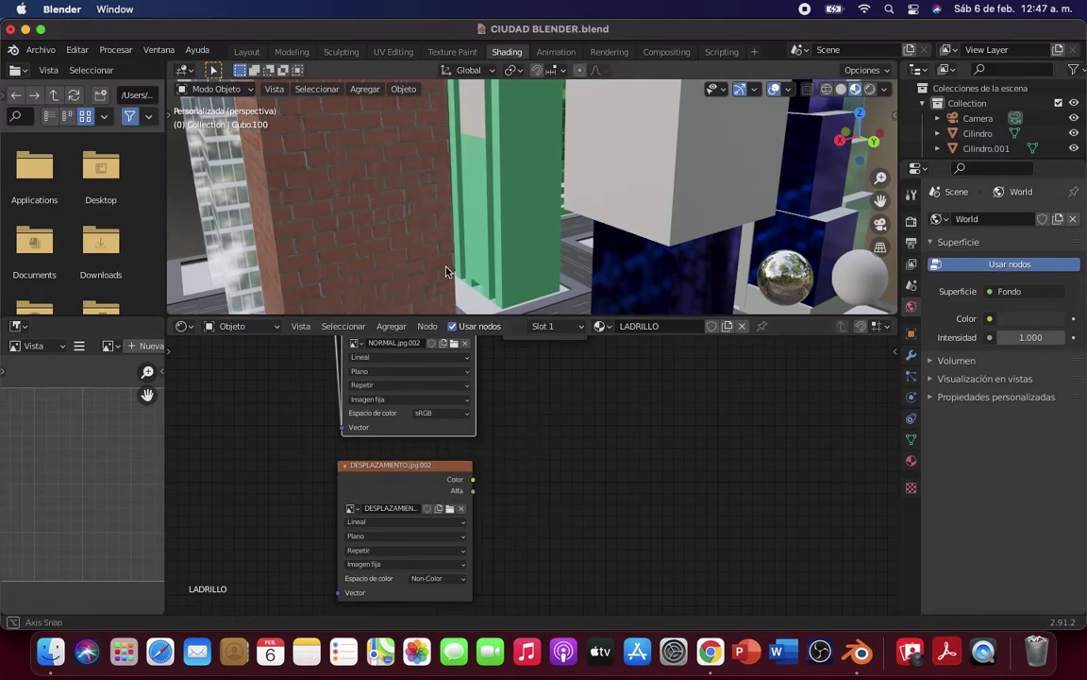
pyautogui.moveTo(450, 272)
pyautogui.mouseDown(button='middle')
pyautogui.moveTo(464, 253)
pyautogui.moveTo(457, 243)
pyautogui.moveTo(463, 251)
pyautogui.mouseUp(button='middle')
# Step: Connect the Mapeo node's Vector output to the DESPLAZAMIENTO image's Vector input
pyautogui.scroll(-2, 530, 395)
pyautogui.scroll(-2, 575, 456)
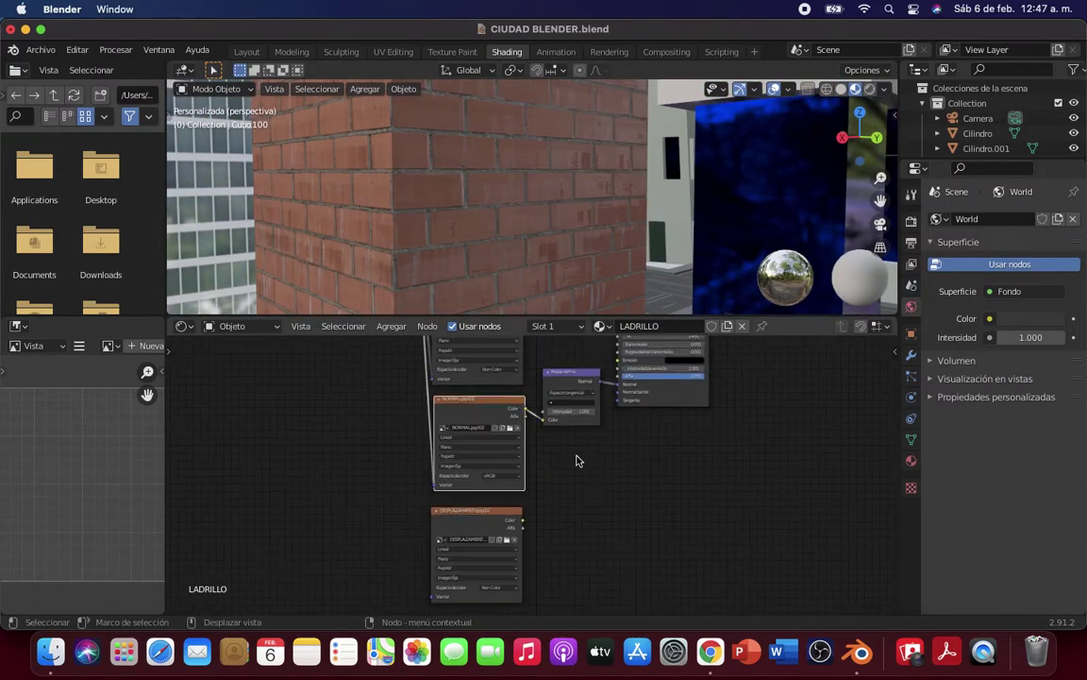
pyautogui.scroll(-1, 575, 457)
pyautogui.scroll(-1, 577, 461)
pyautogui.scroll(-1, 500, 397)
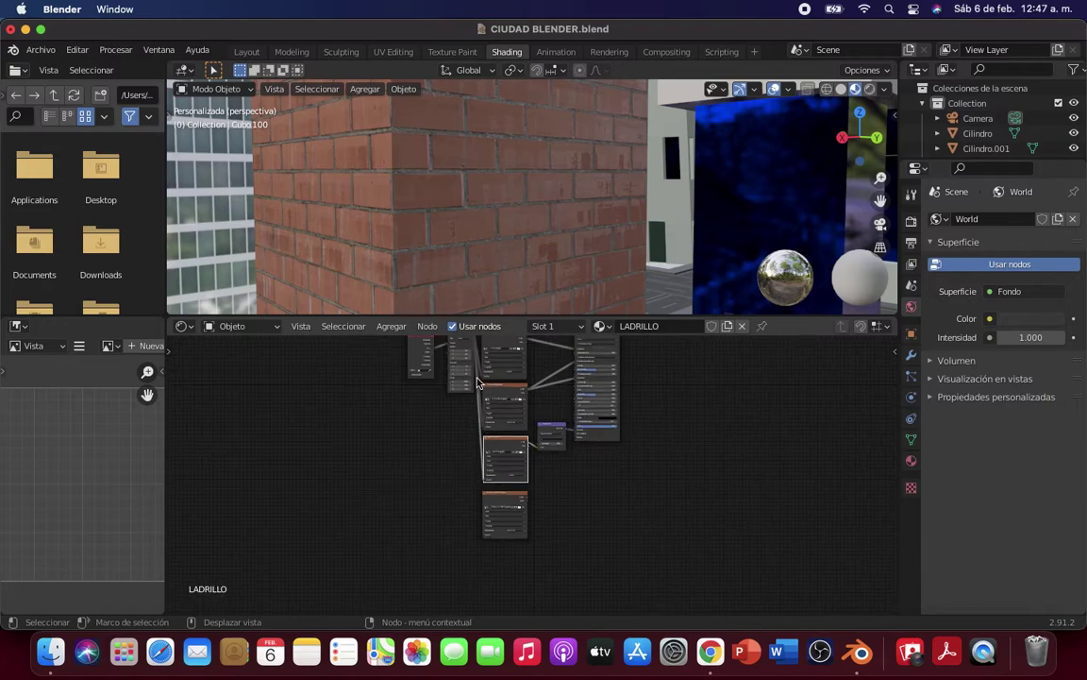
pyautogui.scroll(-1, 478, 368)
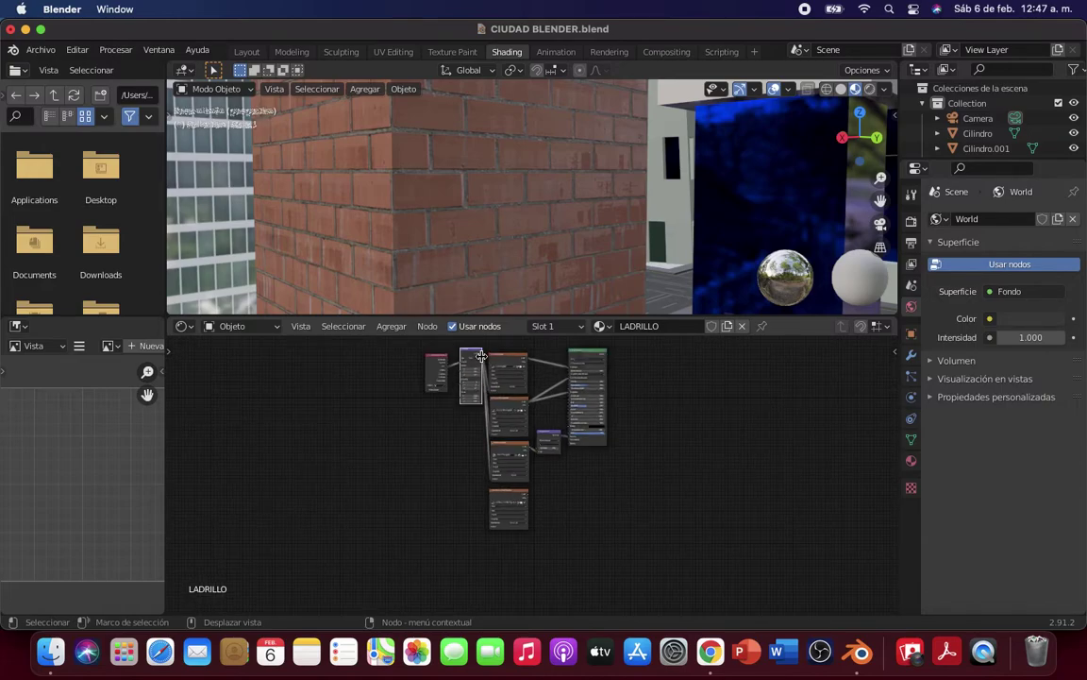
pyautogui.moveTo(479, 366); pyautogui.dragTo(477, 359)
pyautogui.scroll(1, 479, 362)
pyautogui.scroll(1, 481, 387)
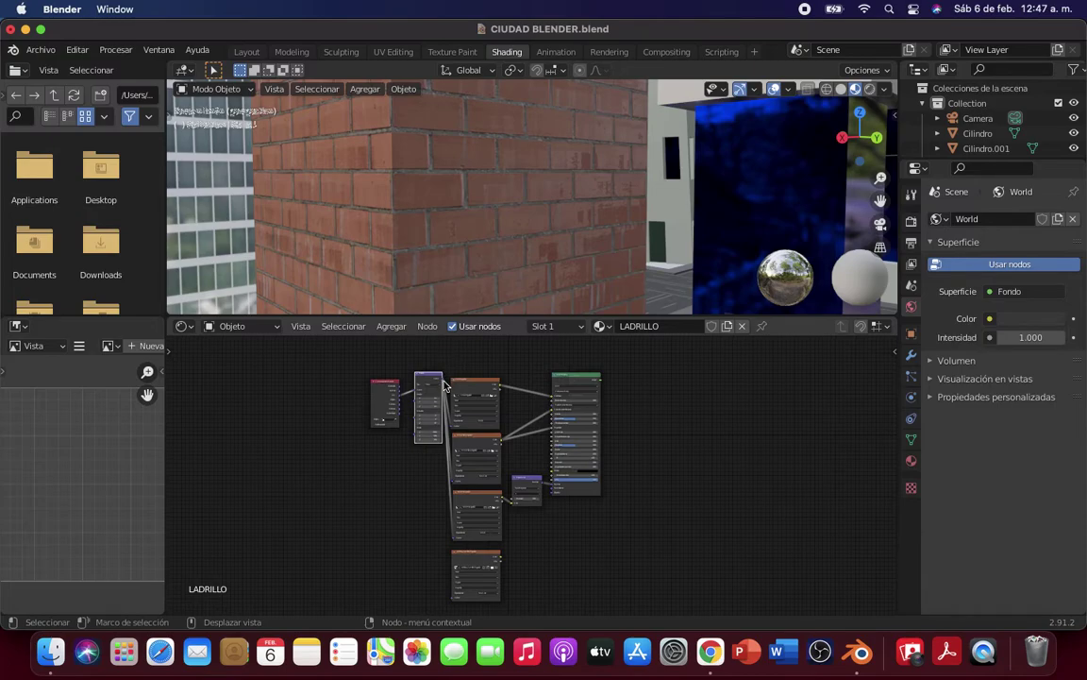
pyautogui.moveTo(443, 380)
pyautogui.keyDown('ctrl'); pyautogui.mouseDown(button='right')
pyautogui.moveTo(441, 482)
pyautogui.moveTo(443, 385)
pyautogui.mouseUp(button='right'); pyautogui.keyUp('ctrl')
pyautogui.scroll(2, 443, 382)
pyautogui.click(315, 503)
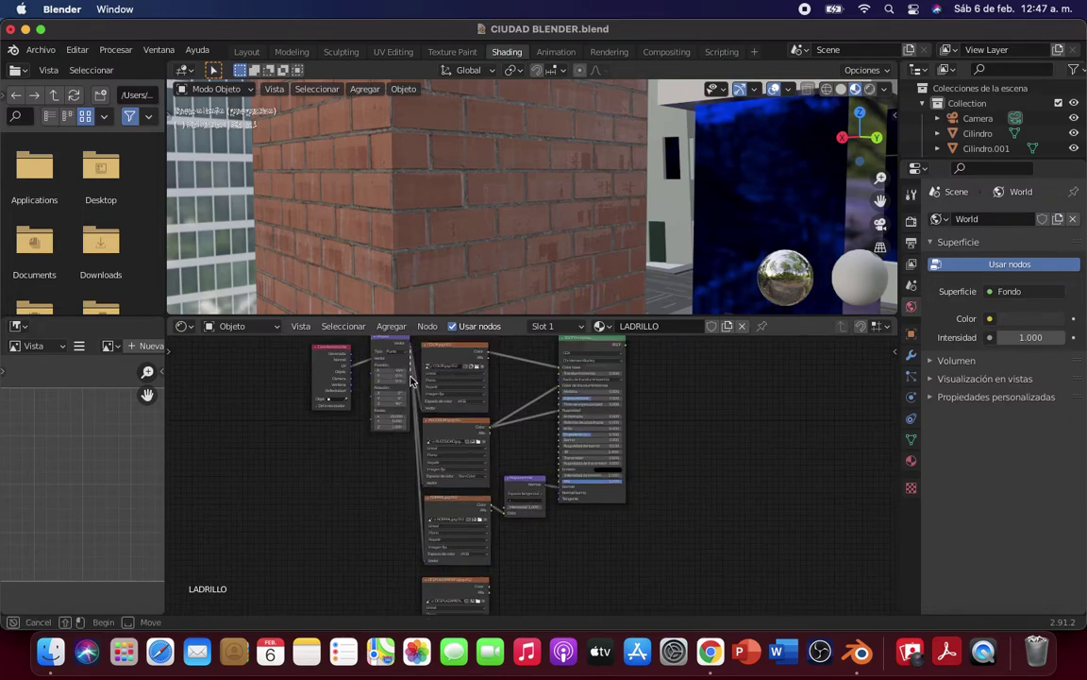
pyautogui.scroll(1, 448, 349)
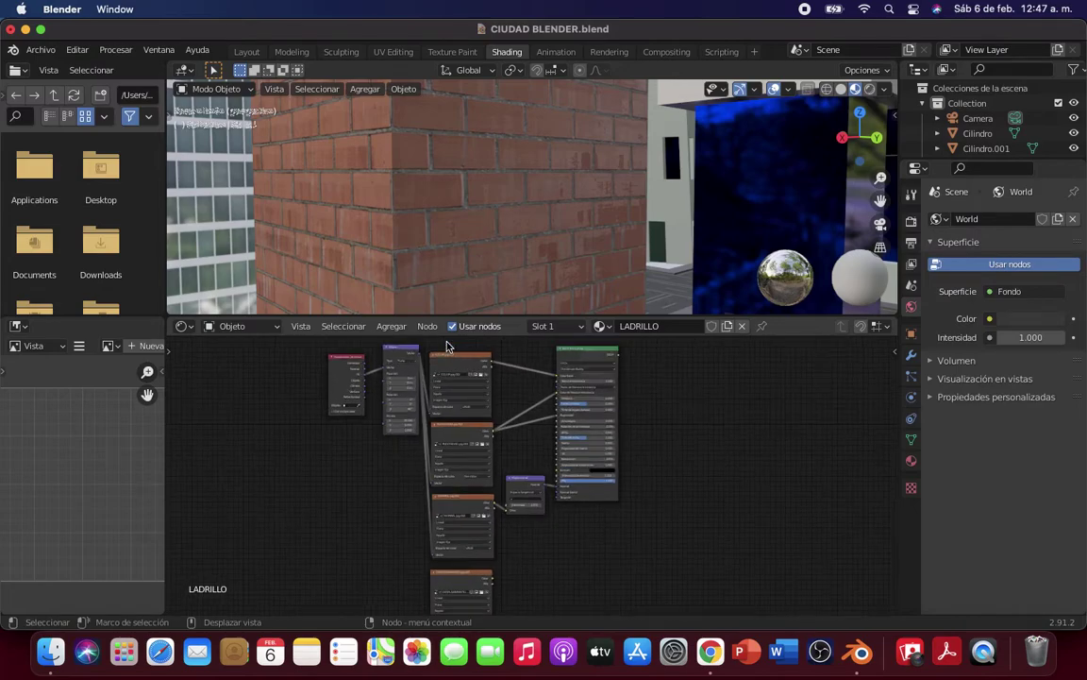
pyautogui.scroll(-1, 363, 491)
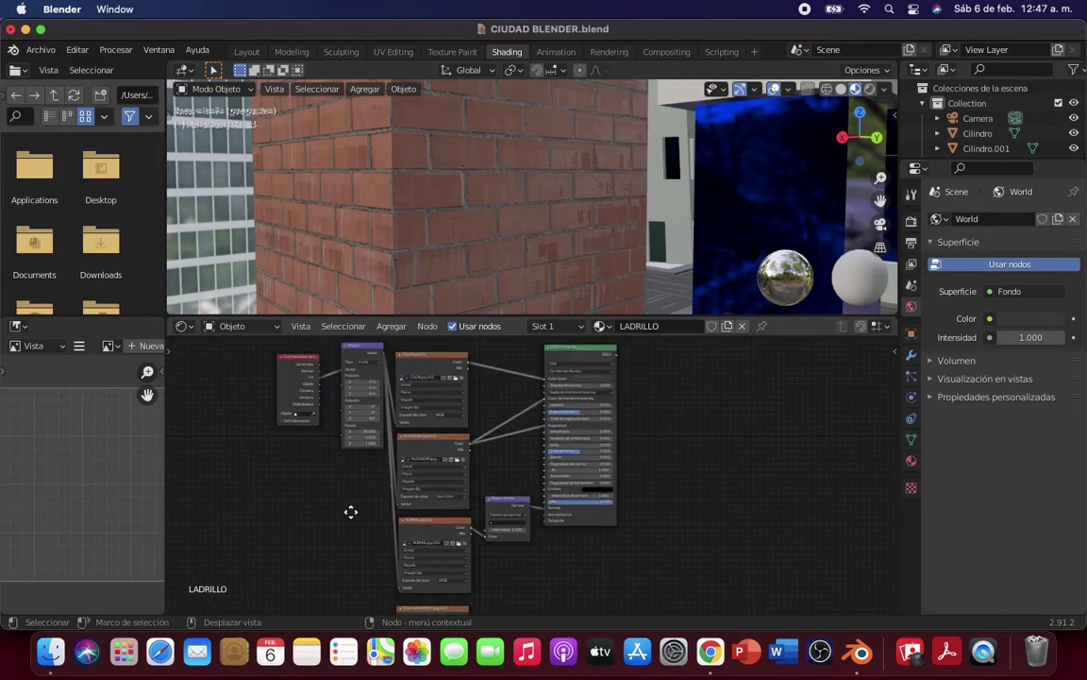
pyautogui.moveTo(423, 594)
pyautogui.mouseDown()
pyautogui.moveTo(365, 574)
pyautogui.moveTo(286, 460)
pyautogui.mouseUp()
pyautogui.moveTo(476, 416); pyautogui.dragTo(570, 464, button='middle')
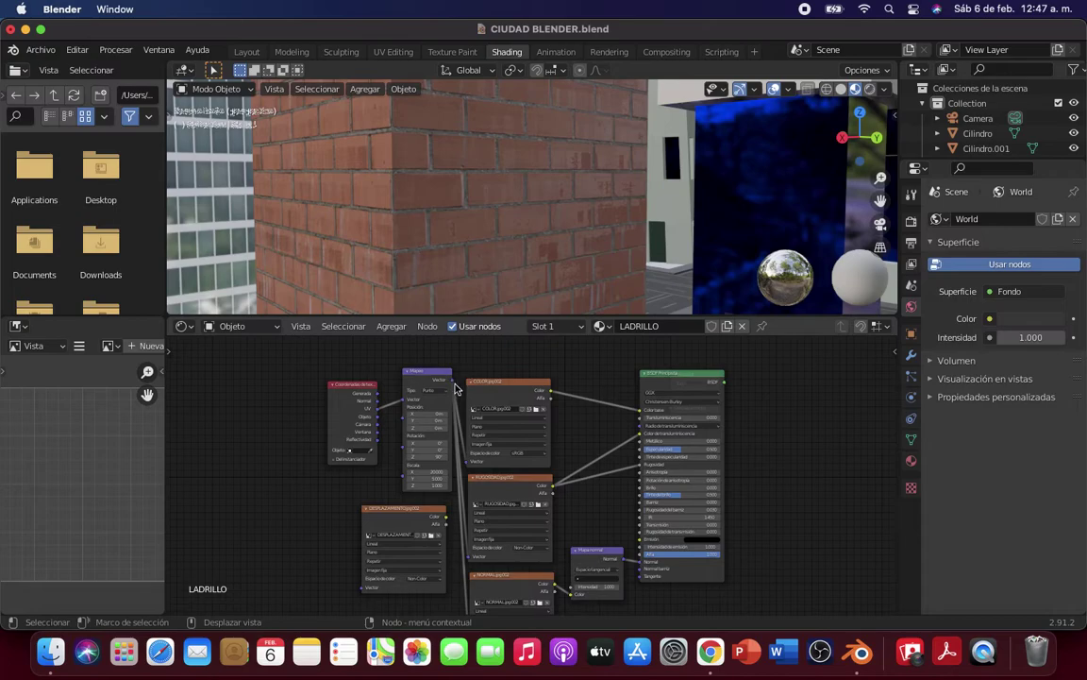
pyautogui.moveTo(451, 385); pyautogui.dragTo(362, 583)
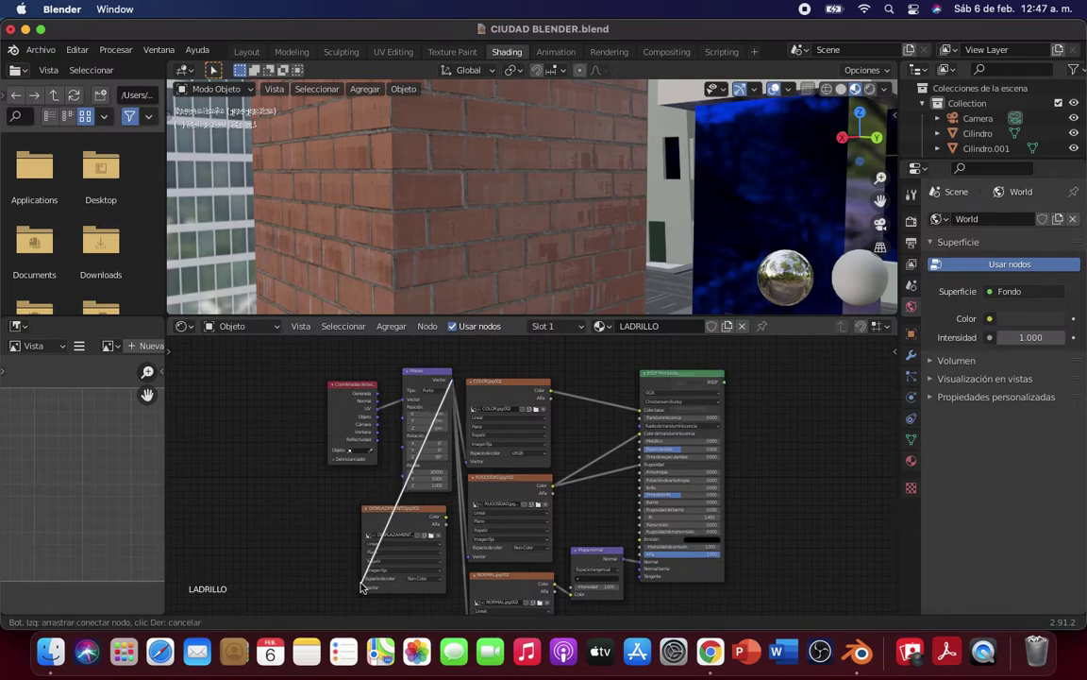
pyautogui.moveTo(361, 582); pyautogui.dragTo(362, 587)
# Step: Move the DESPLAZAMIENTO node far below the node tree and pan down to find it
pyautogui.scroll(-1, 460, 486)
pyautogui.scroll(-2, 461, 486)
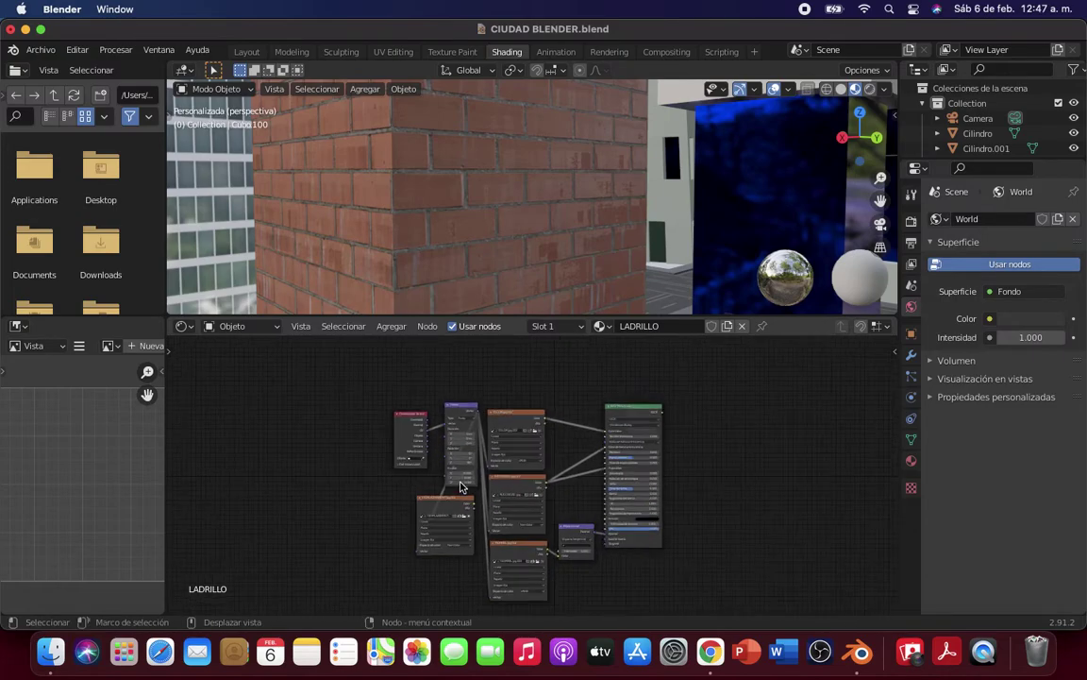
pyautogui.moveTo(415, 453)
pyautogui.mouseDown()
pyautogui.moveTo(488, 354)
pyautogui.moveTo(529, 553)
pyautogui.mouseUp()
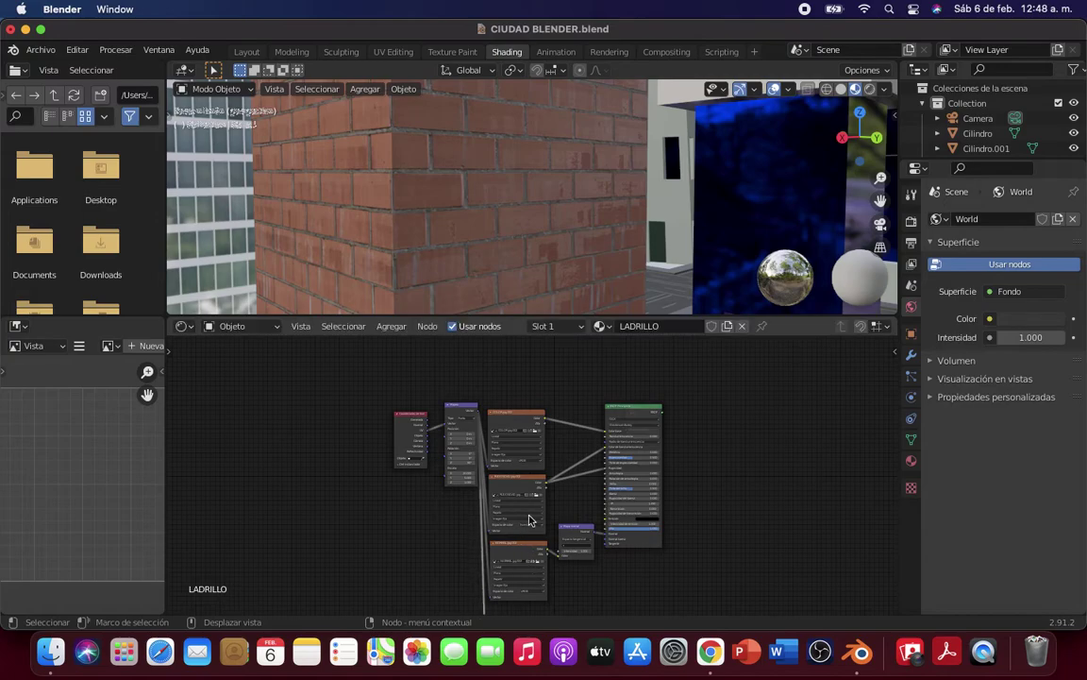
pyautogui.scroll(-2, 590, 590)
pyautogui.scroll(-1, 593, 566)
pyautogui.moveTo(593, 561); pyautogui.dragTo(591, 426, button='middle')
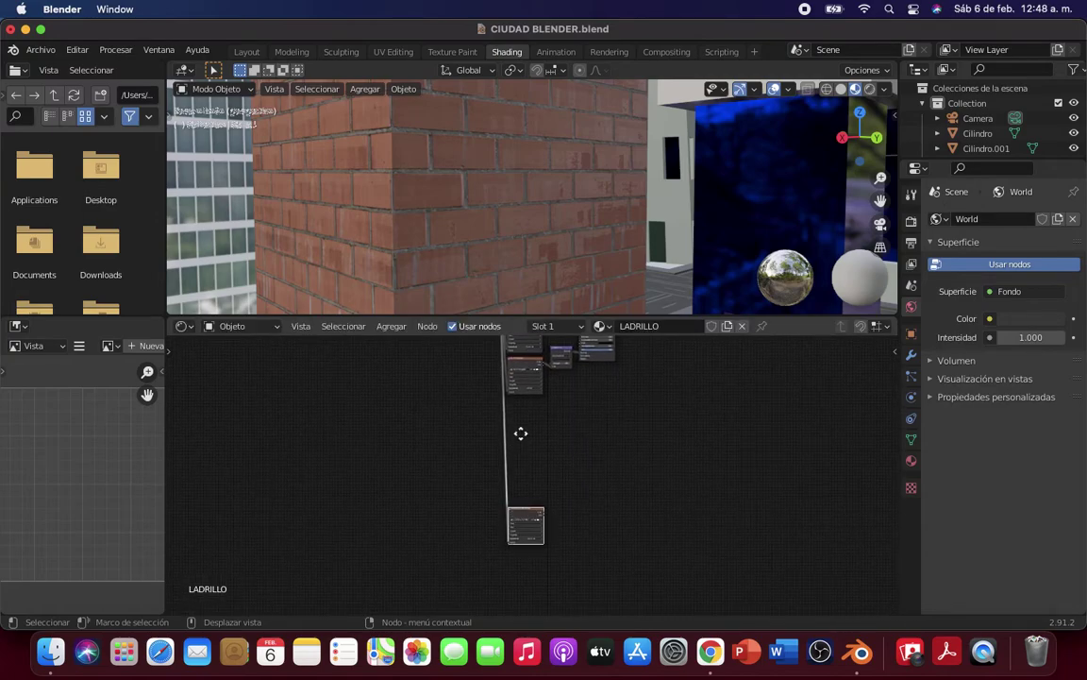
# Step: Undo the move and place the DESPLAZAMIENTO node just under the NORMAL image
pyautogui.hotkey('ctrl', 'z')
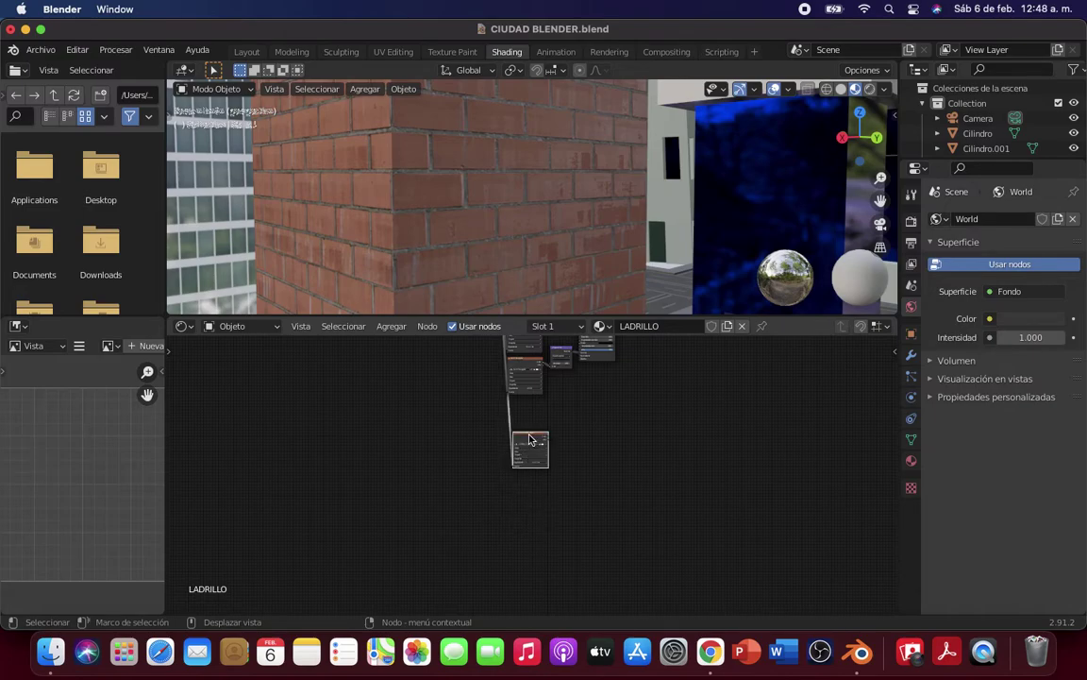
pyautogui.moveTo(530, 444); pyautogui.dragTo(524, 417)
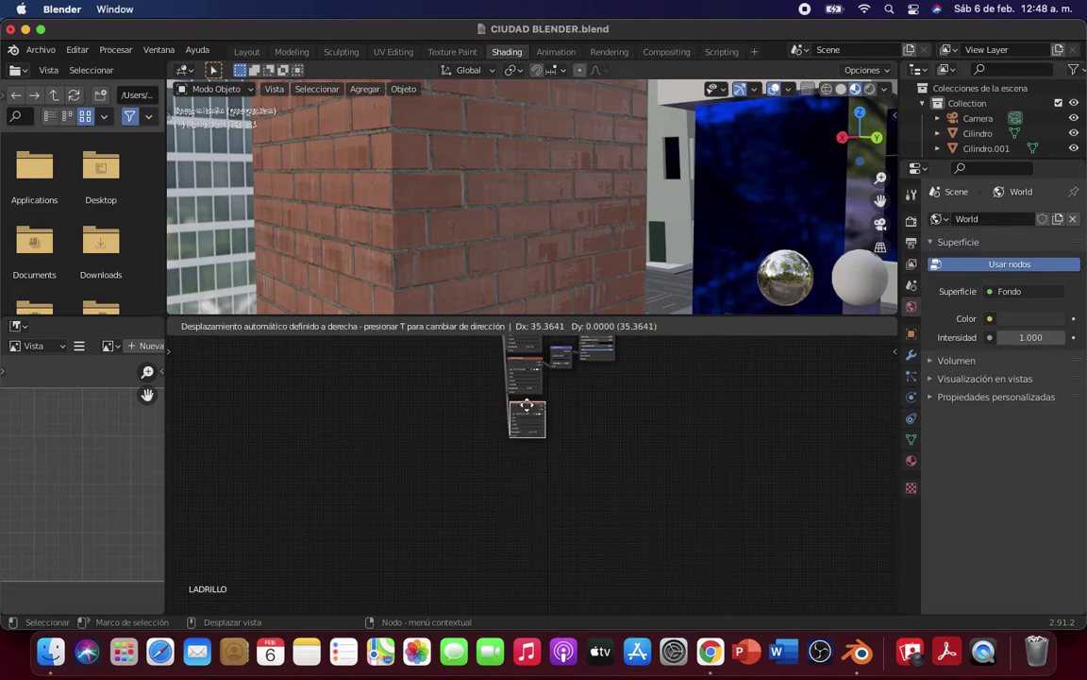
pyautogui.scroll(2, 582, 426)
pyautogui.scroll(2, 581, 514)
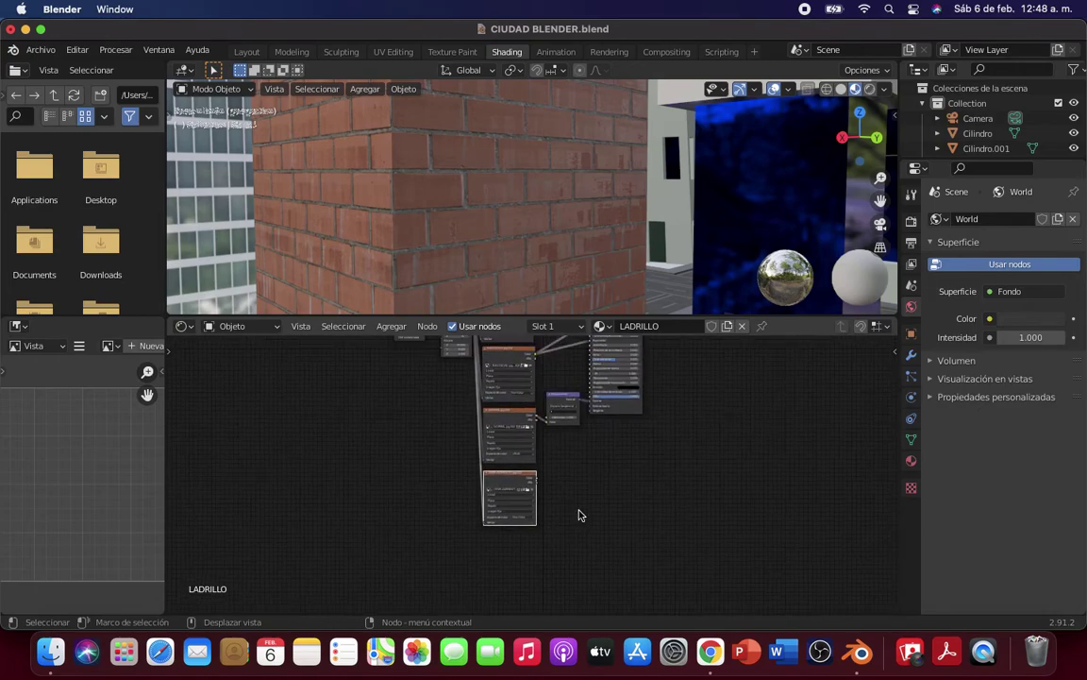
pyautogui.scroll(1, 581, 514)
pyautogui.scroll(2, 580, 514)
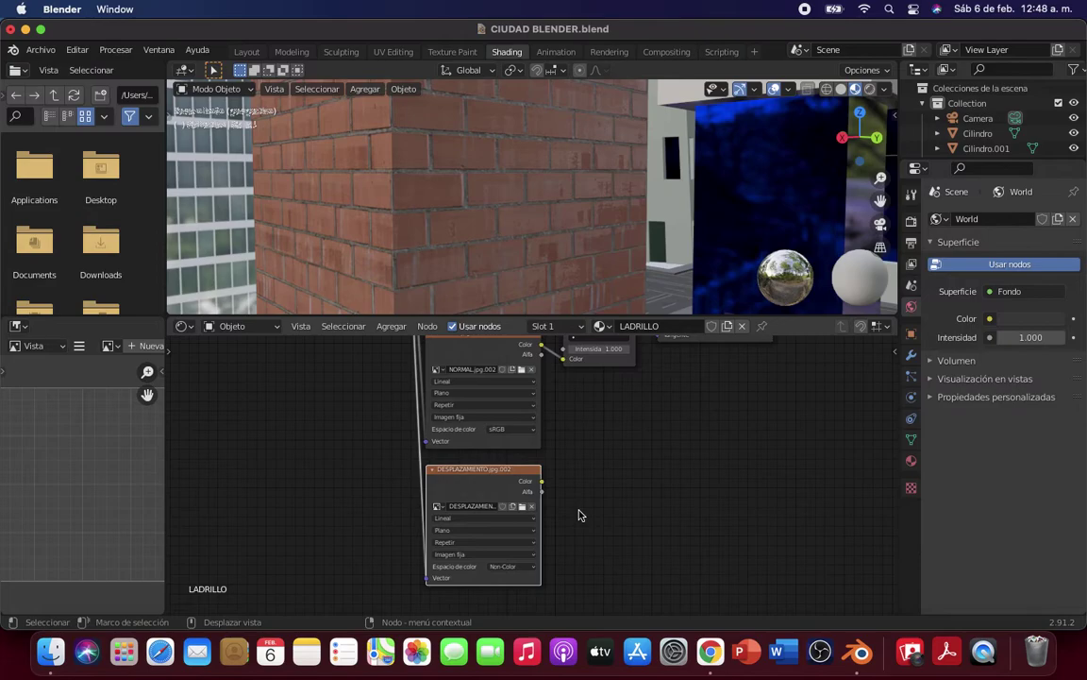
# Step: Switch the DESPLAZAMIENTO image's Espacio de color to sRGB and check the wall
pyautogui.click(525, 566)
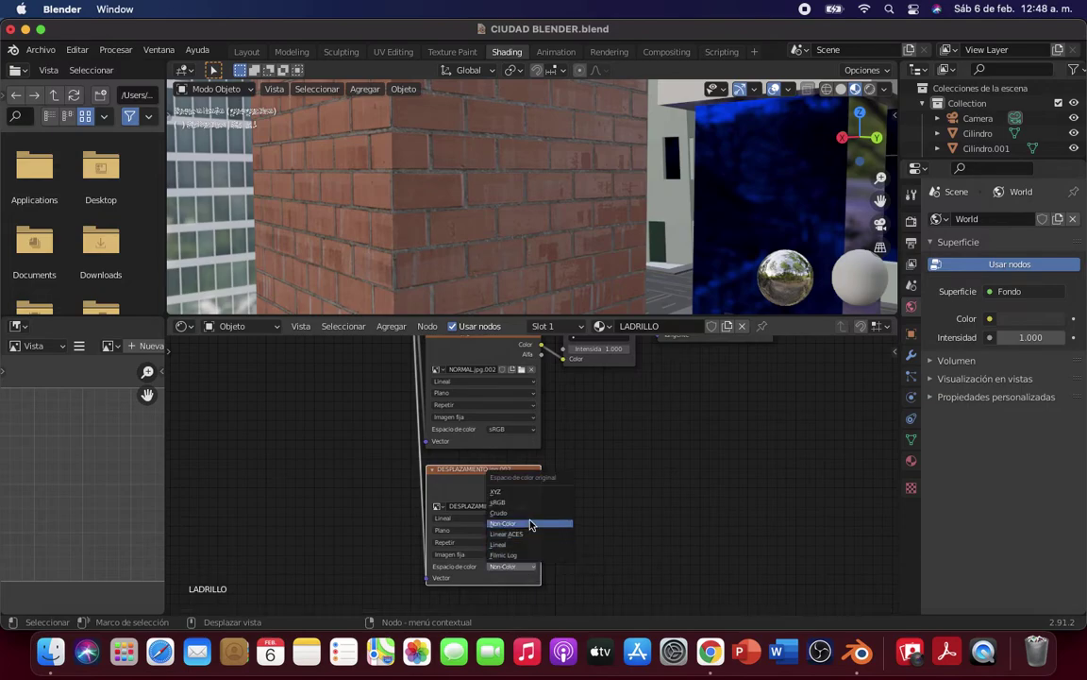
pyautogui.click(531, 509)
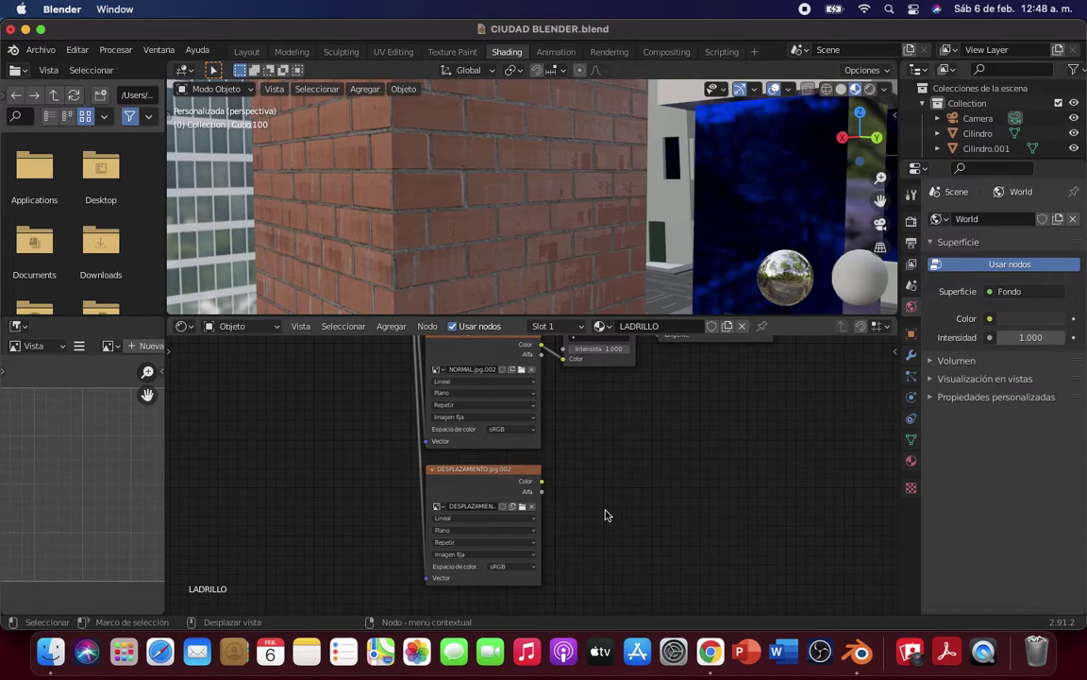
pyautogui.moveTo(491, 284); pyautogui.dragTo(484, 280, button='middle')
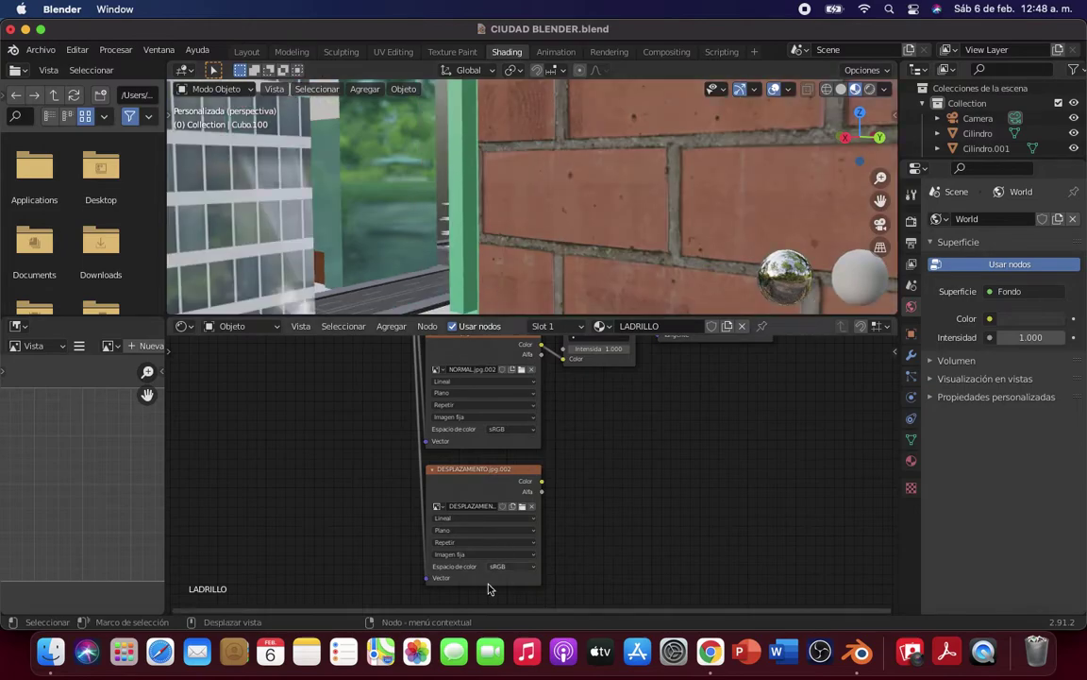
# Step: Set DESPLAZAMIENTO's Espacio de color back to Non-Color and inspect the brick wall
pyautogui.click(509, 566)
pyautogui.click(514, 524)
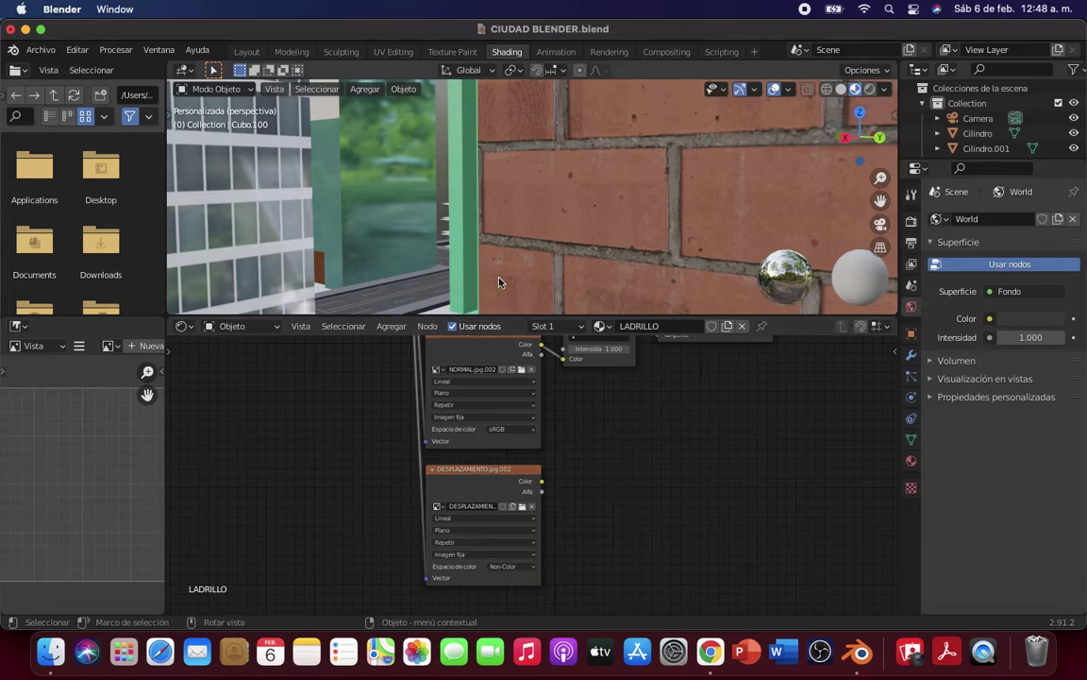
pyautogui.moveTo(496, 279); pyautogui.dragTo(496, 279, button='middle')
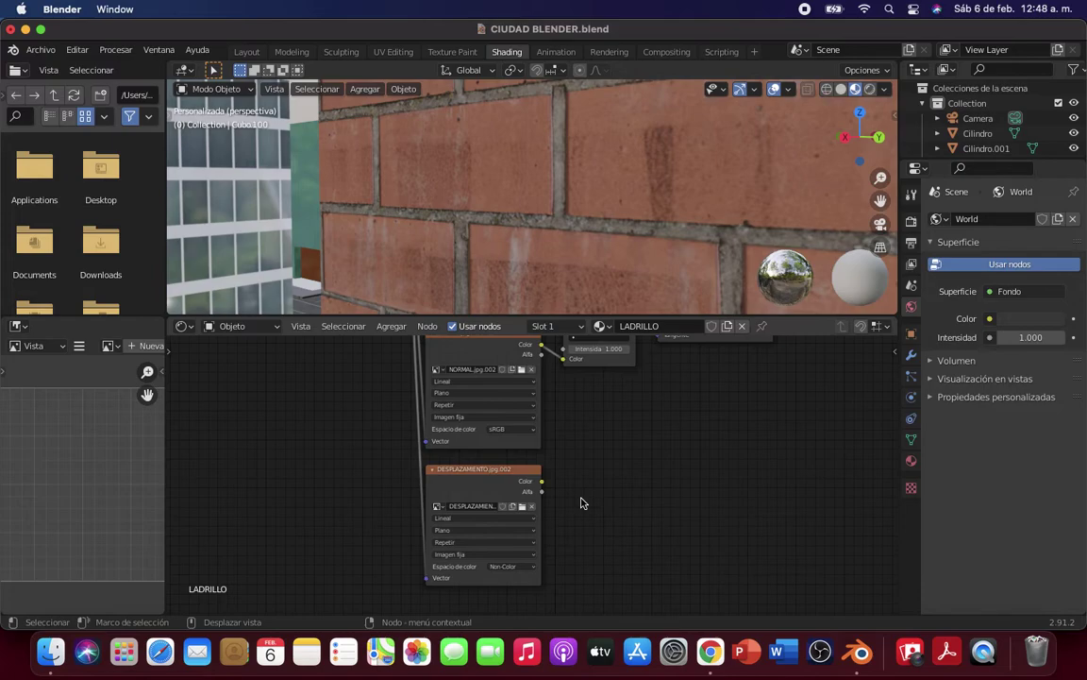
# Step: Add an RVA a grises node fed by the DESPLAZAMIENTO image's Color output
pyautogui.click(408, 343)
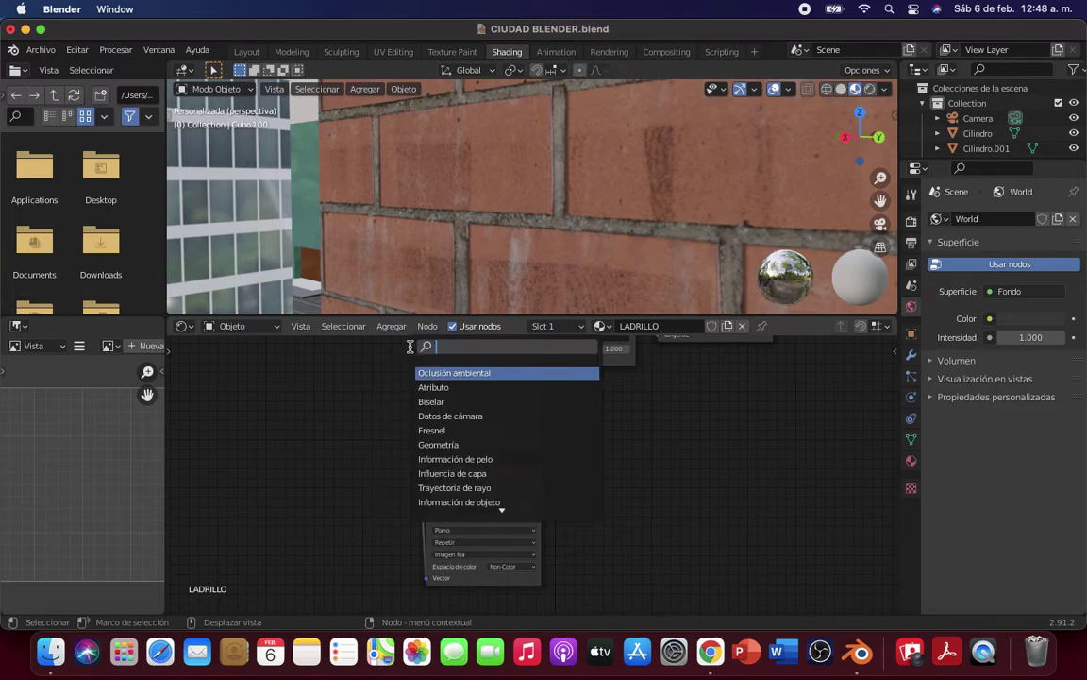
pyautogui.write('rva')
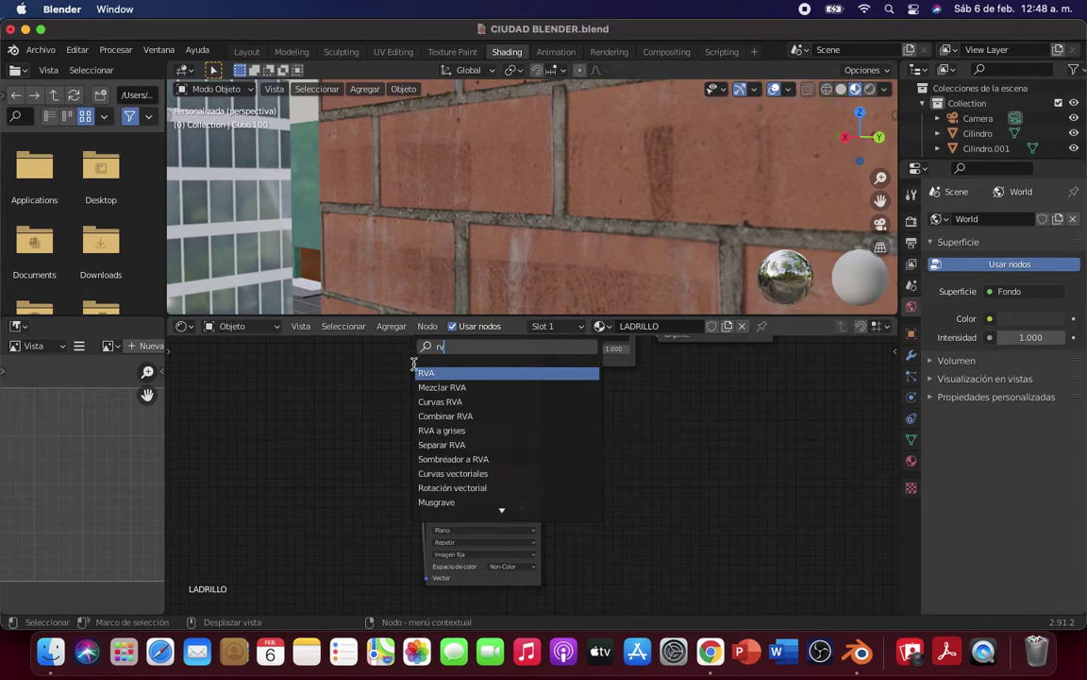
pyautogui.click(442, 431)
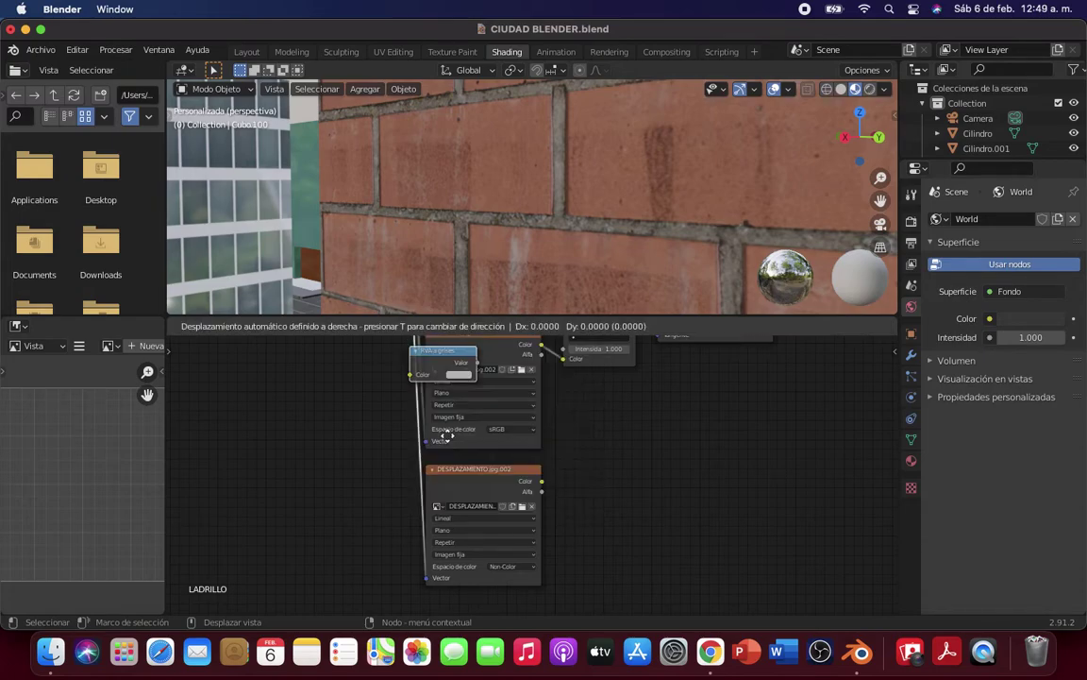
pyautogui.click(684, 583)
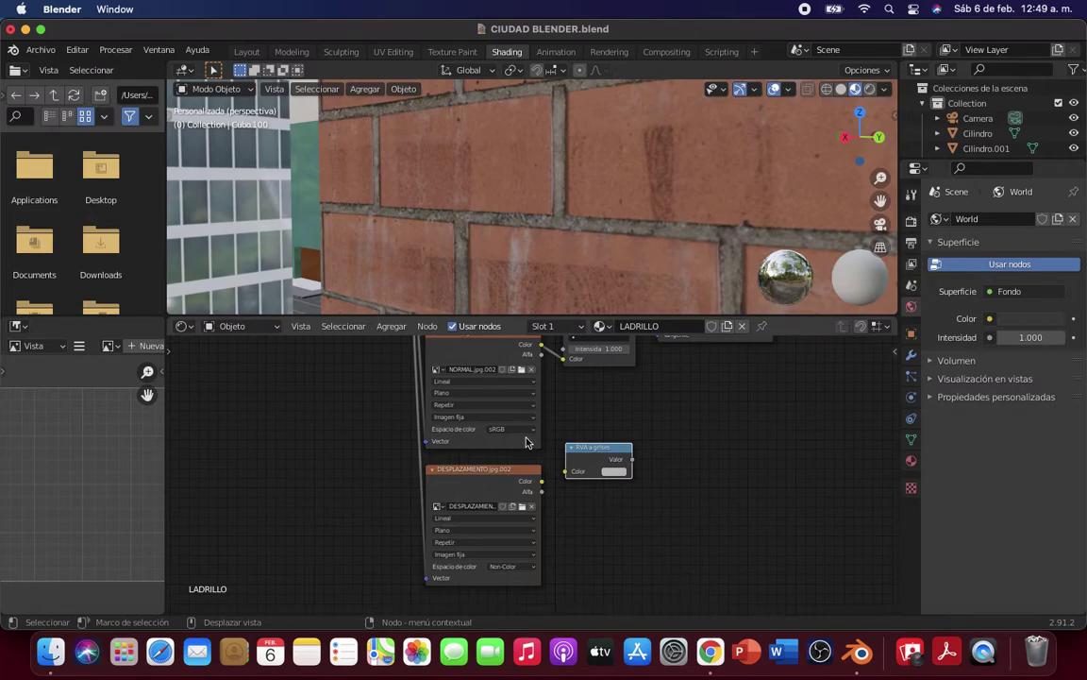
pyautogui.moveTo(540, 481); pyautogui.dragTo(566, 472)
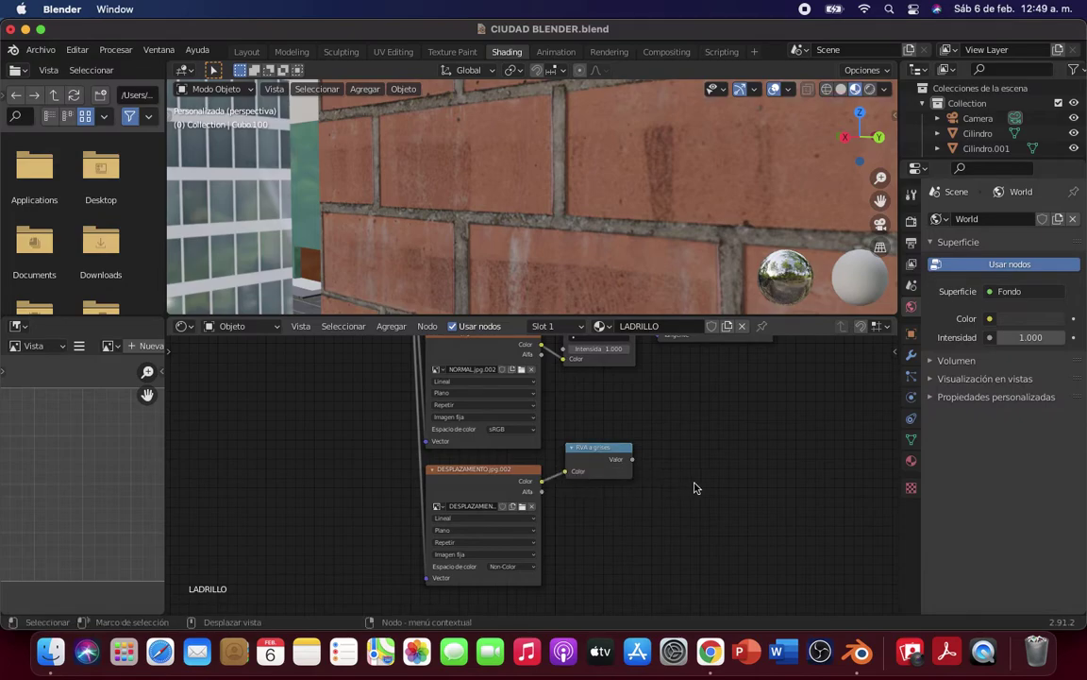
# Step: Connect RVA a grises Valor to the Principled BSDF and reconnect Mapa normal to the shader
pyautogui.moveTo(696, 488); pyautogui.dragTo(503, 586, button='middle')
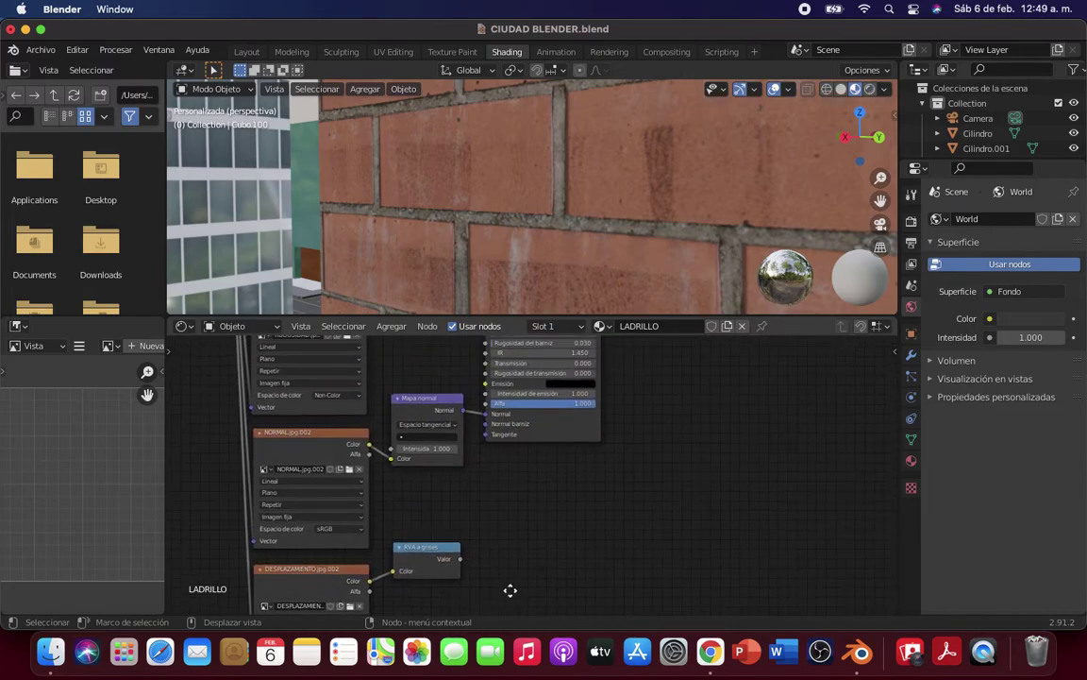
pyautogui.moveTo(460, 559); pyautogui.dragTo(489, 420)
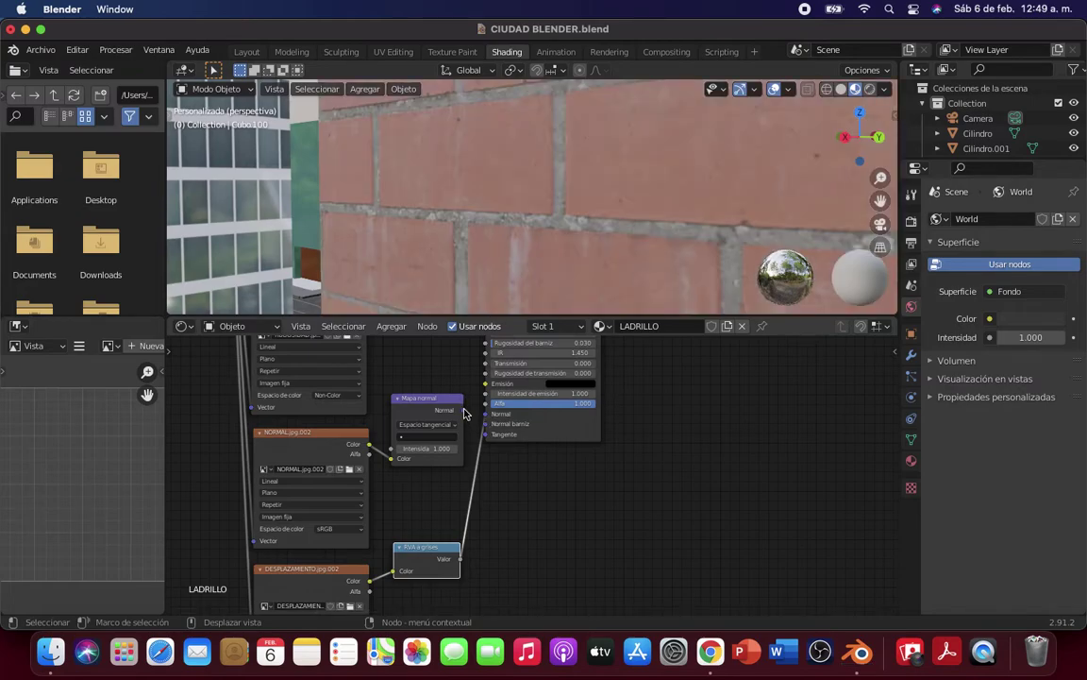
pyautogui.moveTo(463, 412)
pyautogui.mouseDown()
pyautogui.moveTo(486, 413)
pyautogui.moveTo(489, 434)
pyautogui.mouseUp()
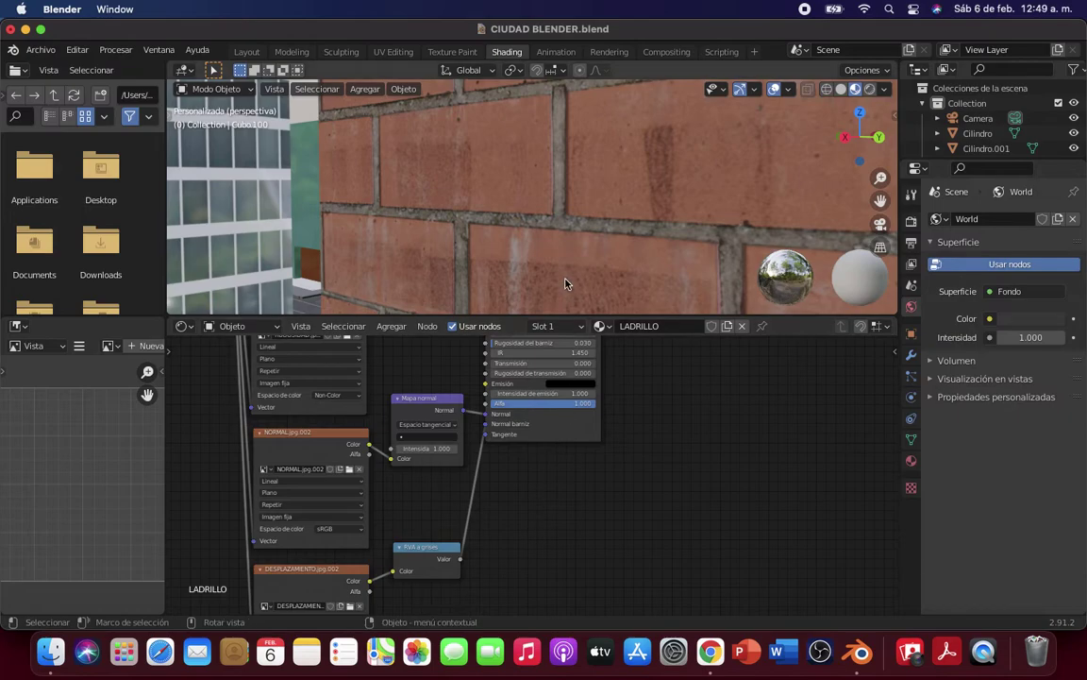
pyautogui.moveTo(509, 251)
pyautogui.mouseDown(button='middle')
pyautogui.moveTo(557, 280)
pyautogui.moveTo(500, 238)
pyautogui.mouseUp(button='middle')
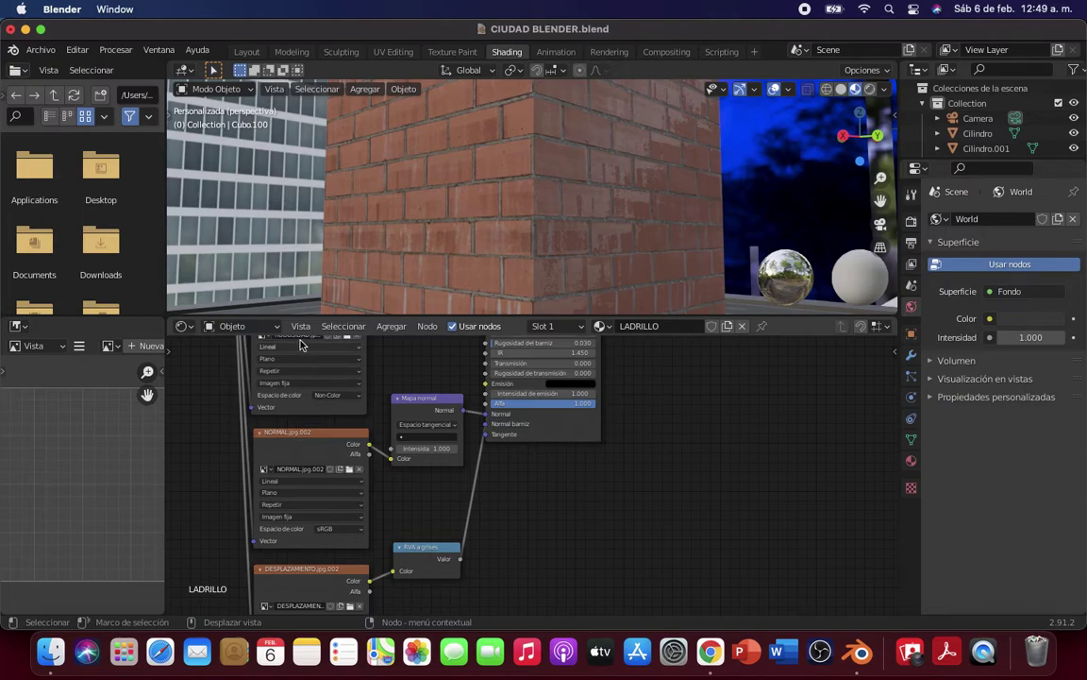
# Step: Add a Relieve bump node to the LADRILLO tree via the 're' search
pyautogui.click(391, 326)
pyautogui.click(398, 341)
pyautogui.write('r')
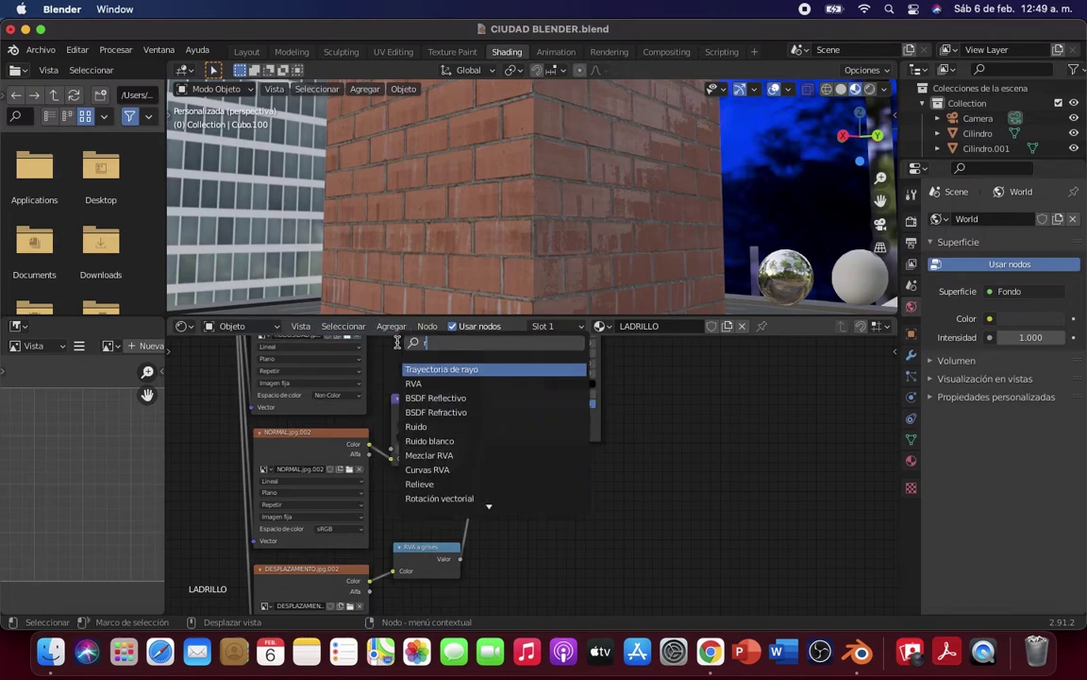
pyautogui.write('e')
pyautogui.click(415, 397)
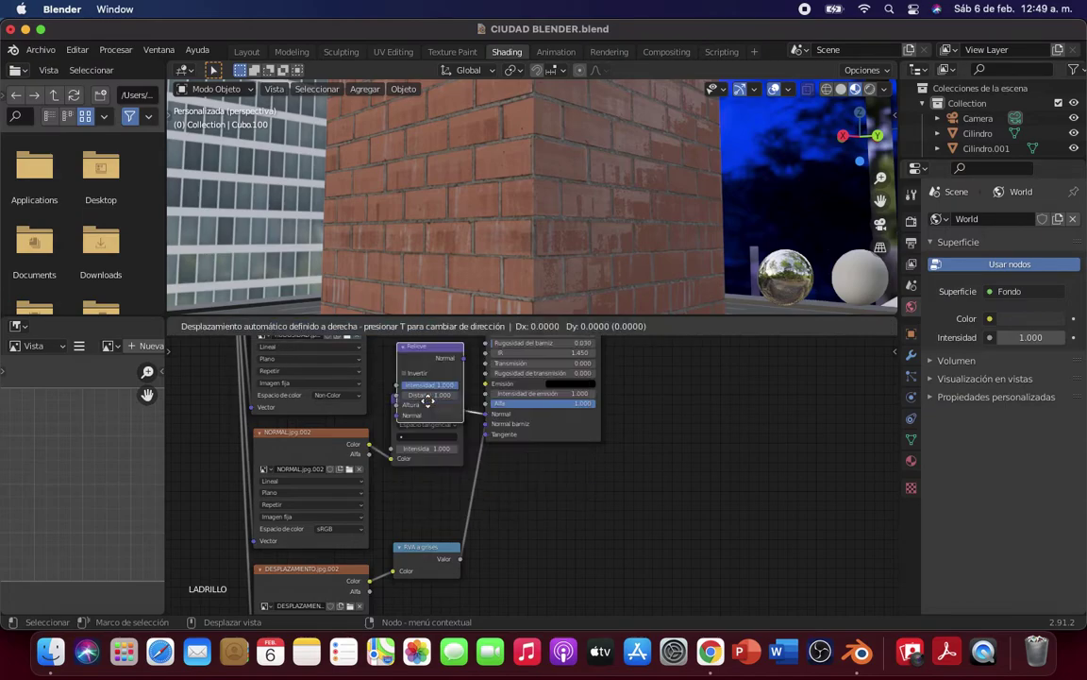
pyautogui.click(561, 574)
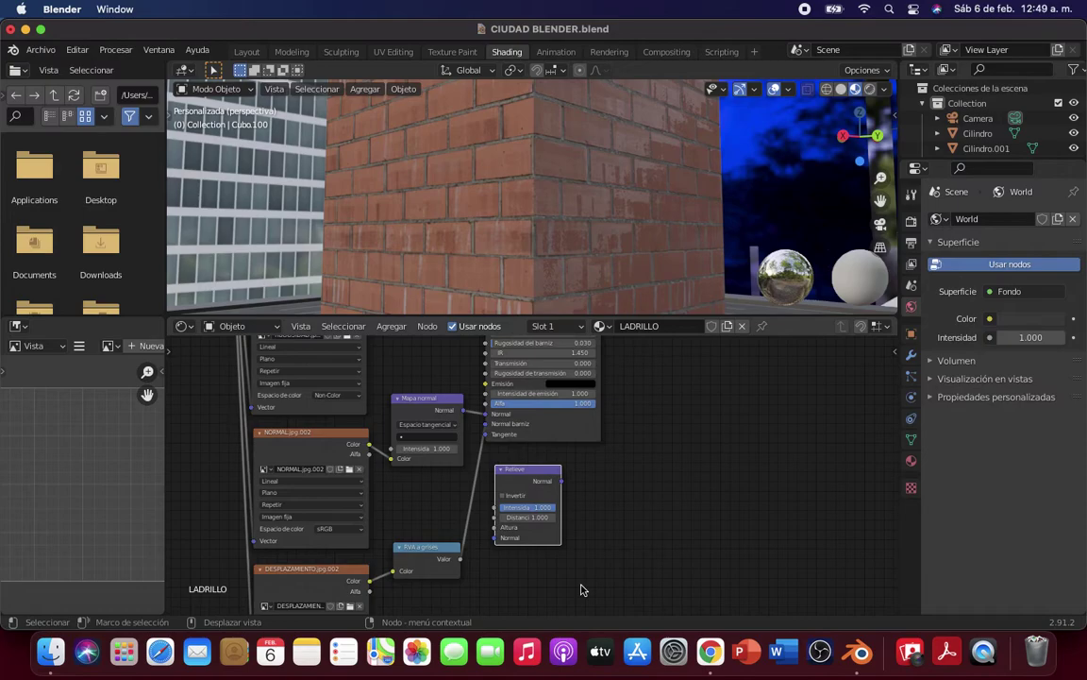
# Step: Place Relieve between RVA a grises and the shader, feeding Valor into its Altura
pyautogui.moveTo(533, 434); pyautogui.dragTo(623, 436)
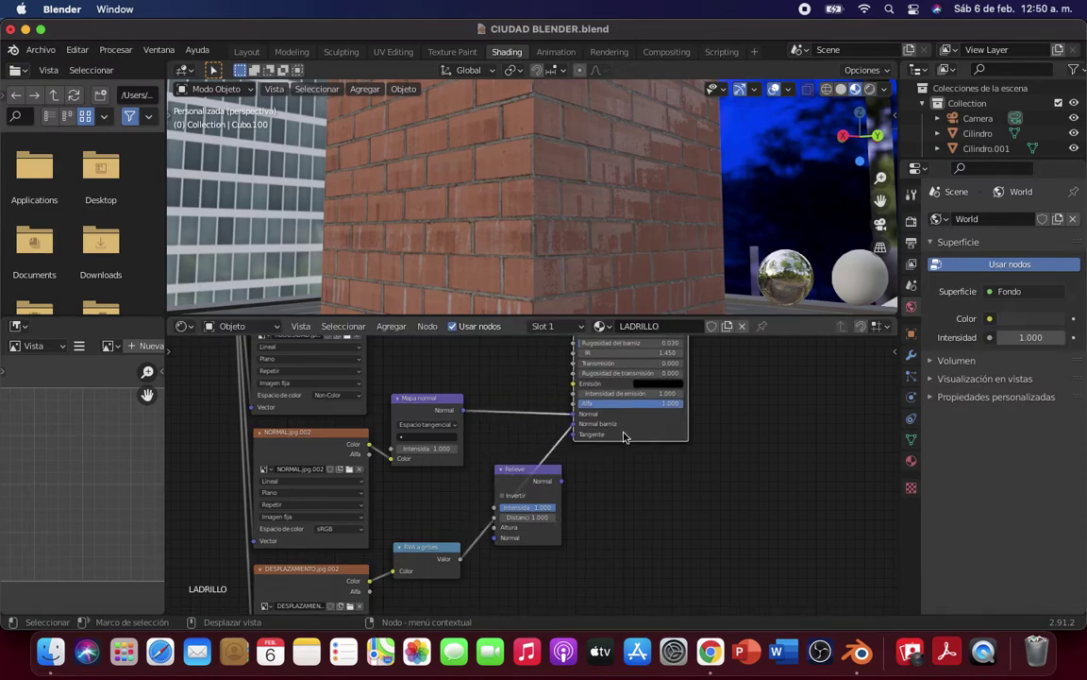
pyautogui.moveTo(501, 470); pyautogui.dragTo(500, 457)
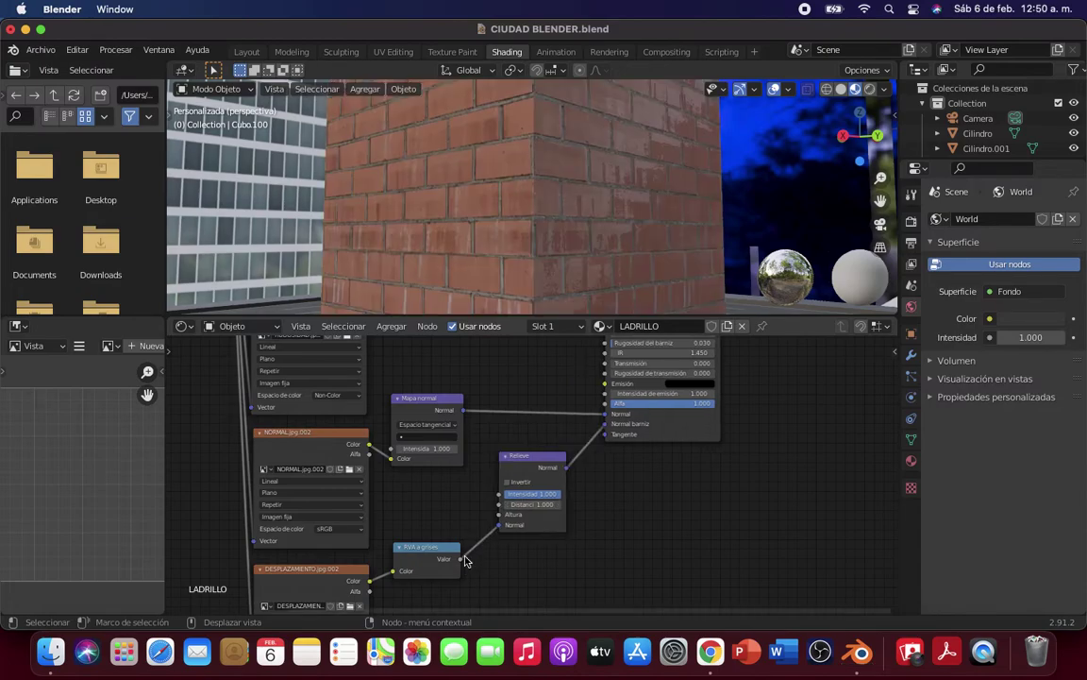
pyautogui.moveTo(461, 559); pyautogui.dragTo(499, 514)
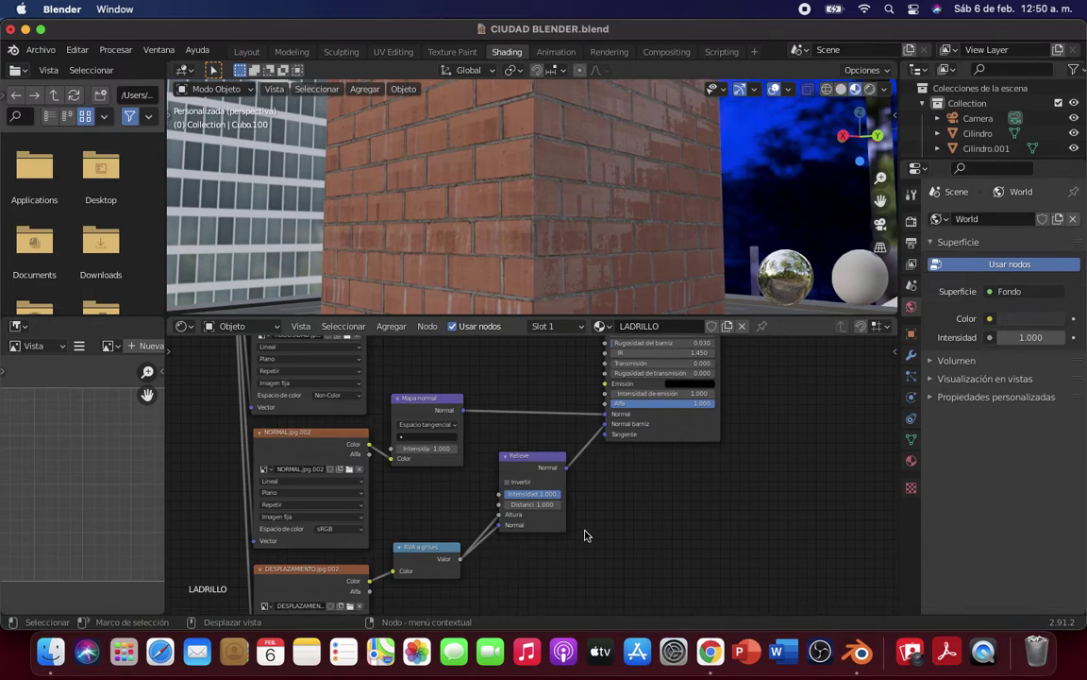
pyautogui.moveTo(548, 307)
pyautogui.mouseDown(button='middle')
pyautogui.moveTo(543, 240)
pyautogui.moveTo(517, 269)
pyautogui.moveTo(540, 243)
pyautogui.mouseUp(button='middle')
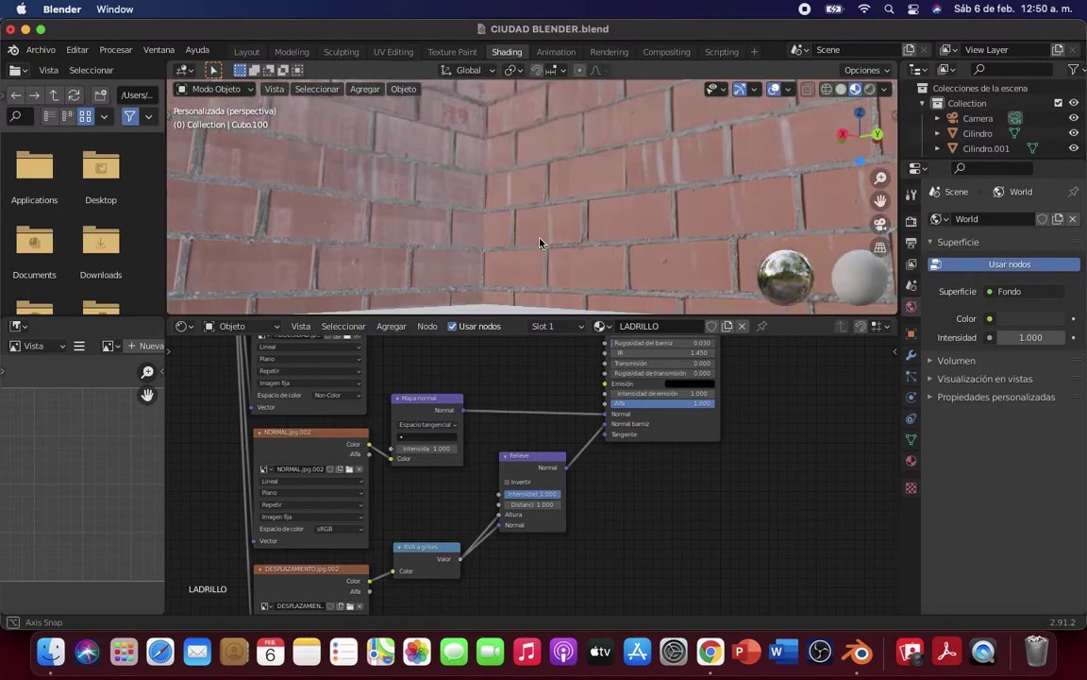
pyautogui.scroll(-5, 540, 244)
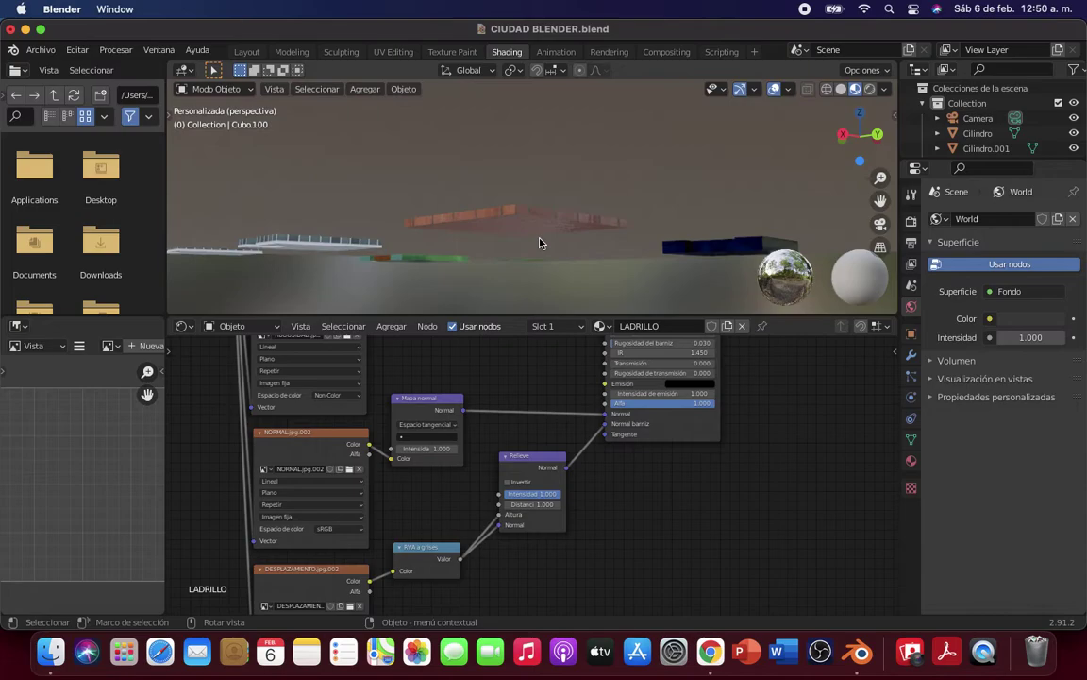
pyautogui.scroll(5, 539, 242)
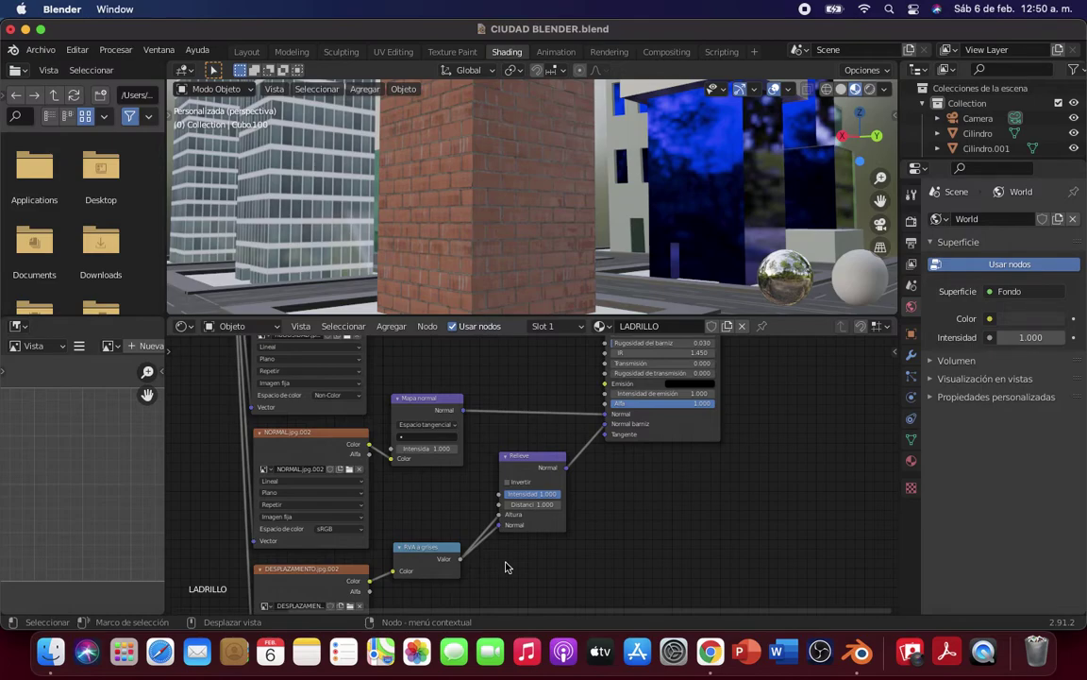
pyautogui.scroll(1, 650, 502)
pyautogui.scroll(1, 650, 502)
pyautogui.scroll(2, 655, 503)
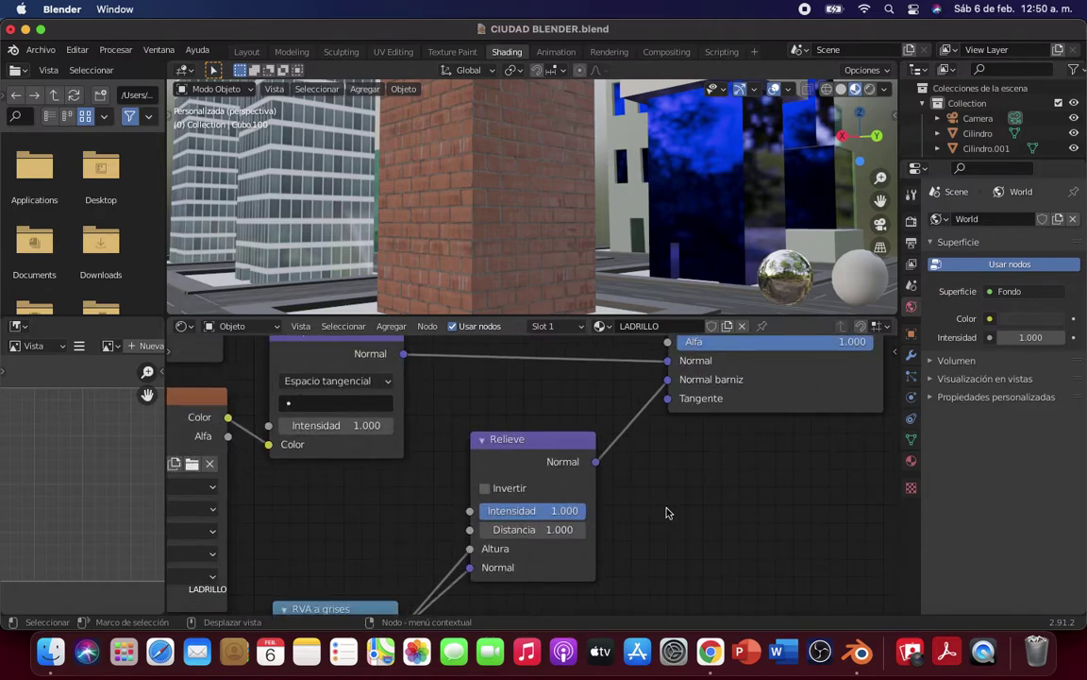
pyautogui.scroll(-2, 503, 397)
pyautogui.scroll(-1, 502, 398)
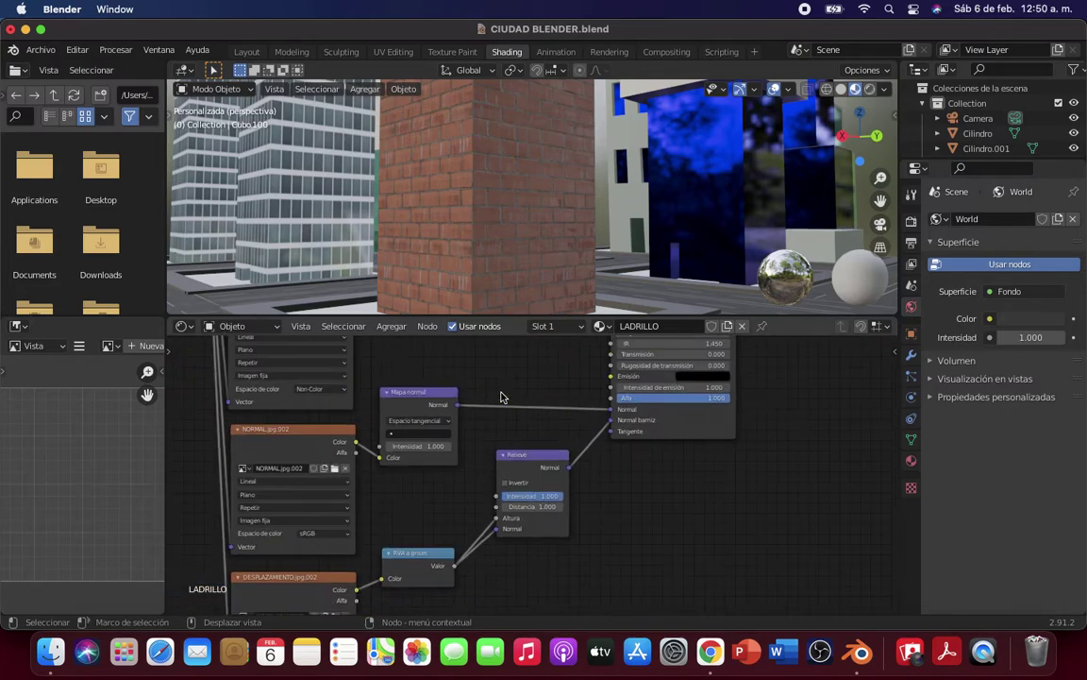
pyautogui.scroll(-1, 501, 397)
pyautogui.scroll(-1, 501, 396)
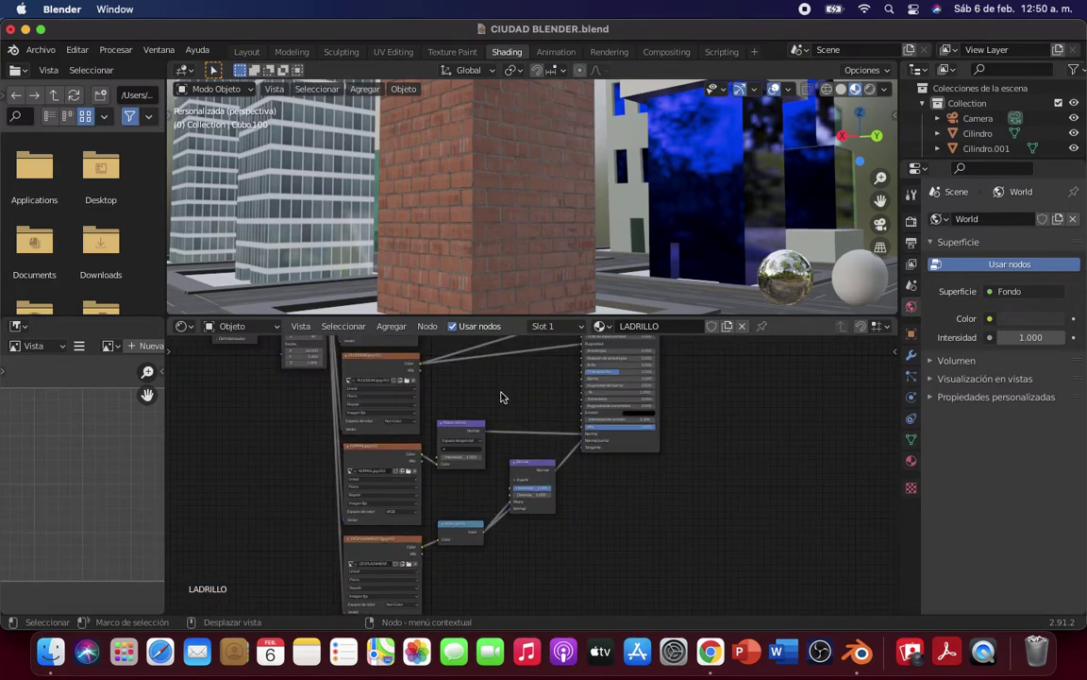
# Step: Add a Rampa de color node onto the RUGOSIDAD link via the 'ra' search
pyautogui.click(384, 328)
pyautogui.click(401, 344)
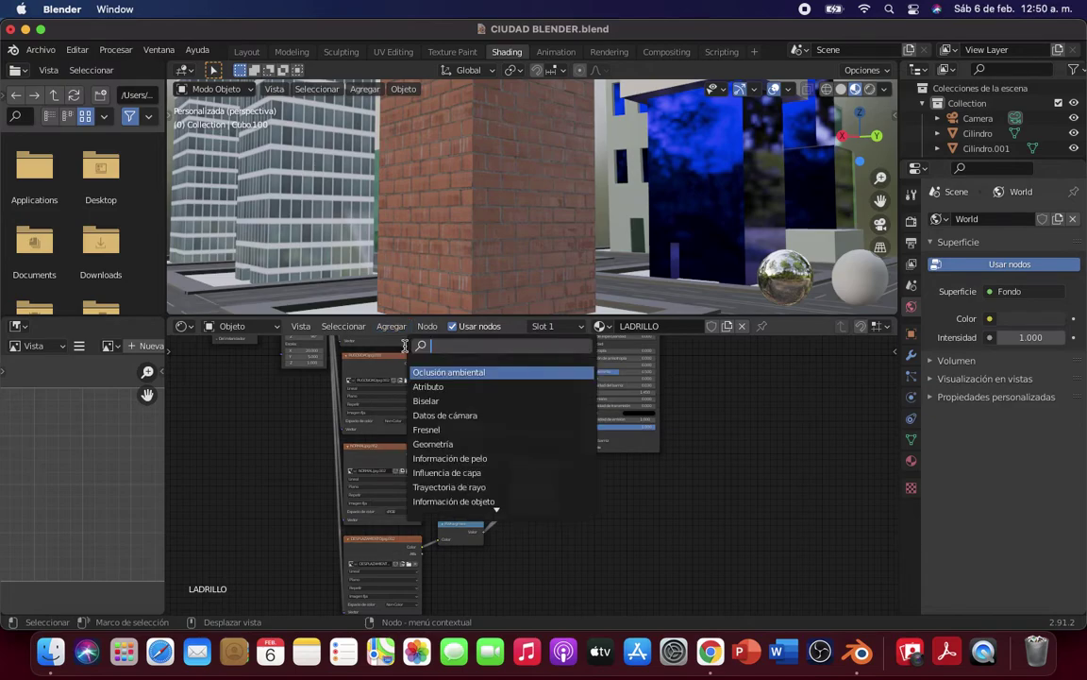
pyautogui.write('ra')
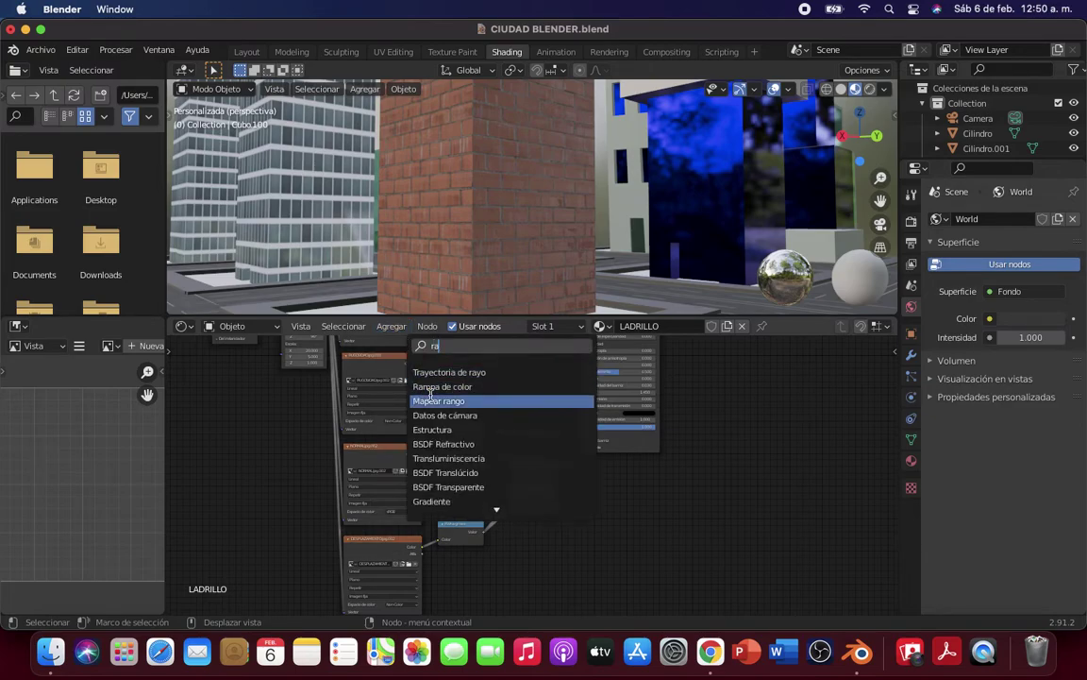
pyautogui.click(430, 388)
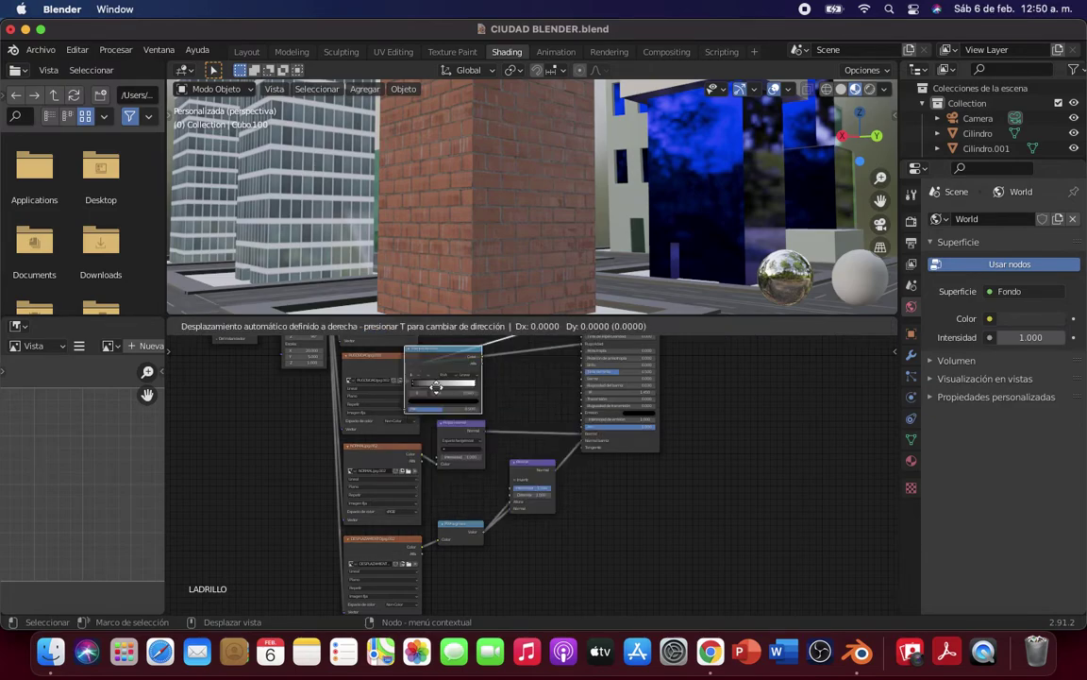
pyautogui.click(533, 356)
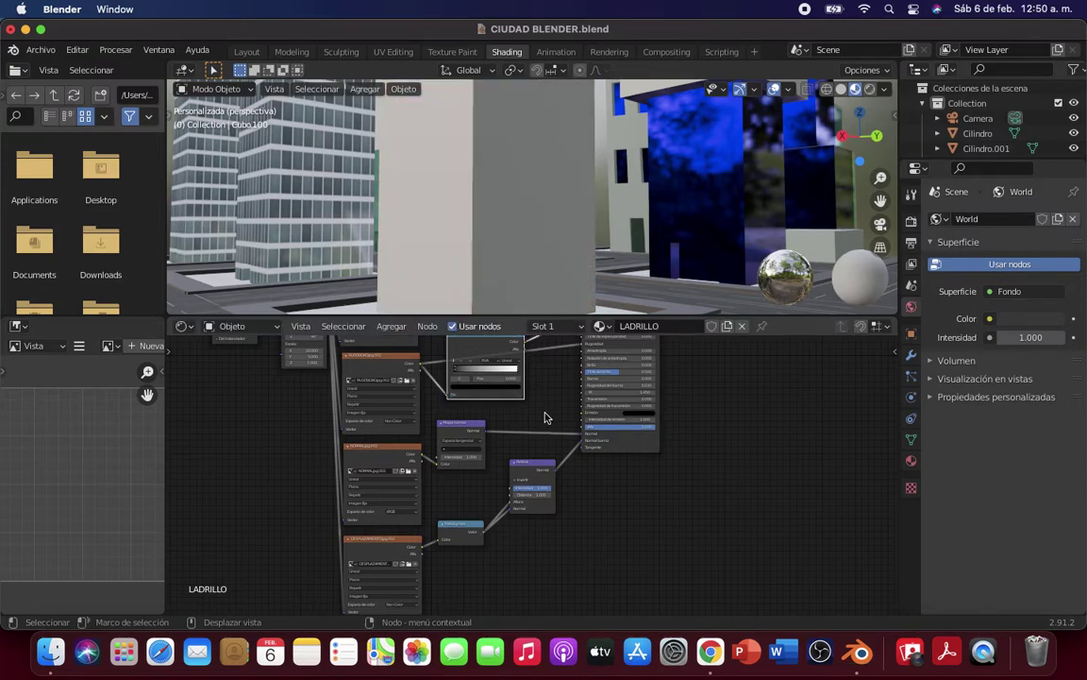
pyautogui.scroll(3, 545, 420)
pyautogui.scroll(2, 543, 457)
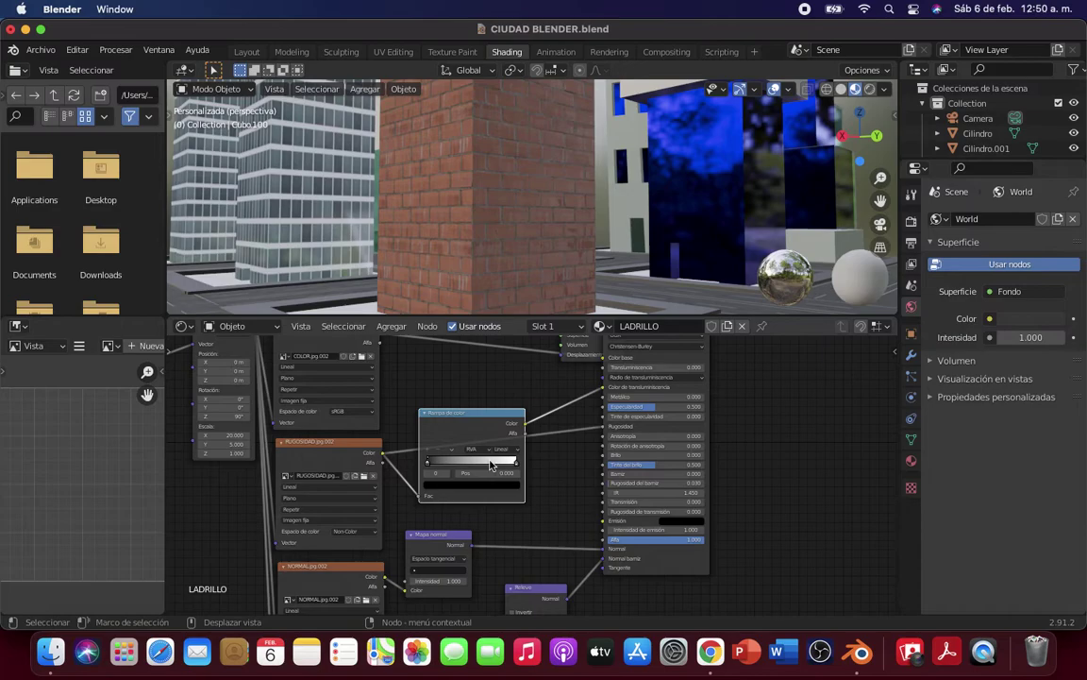
# Step: Move the ramp's black stop to about 0.573 and shift the node right
pyautogui.moveTo(430, 465); pyautogui.dragTo(477, 464)
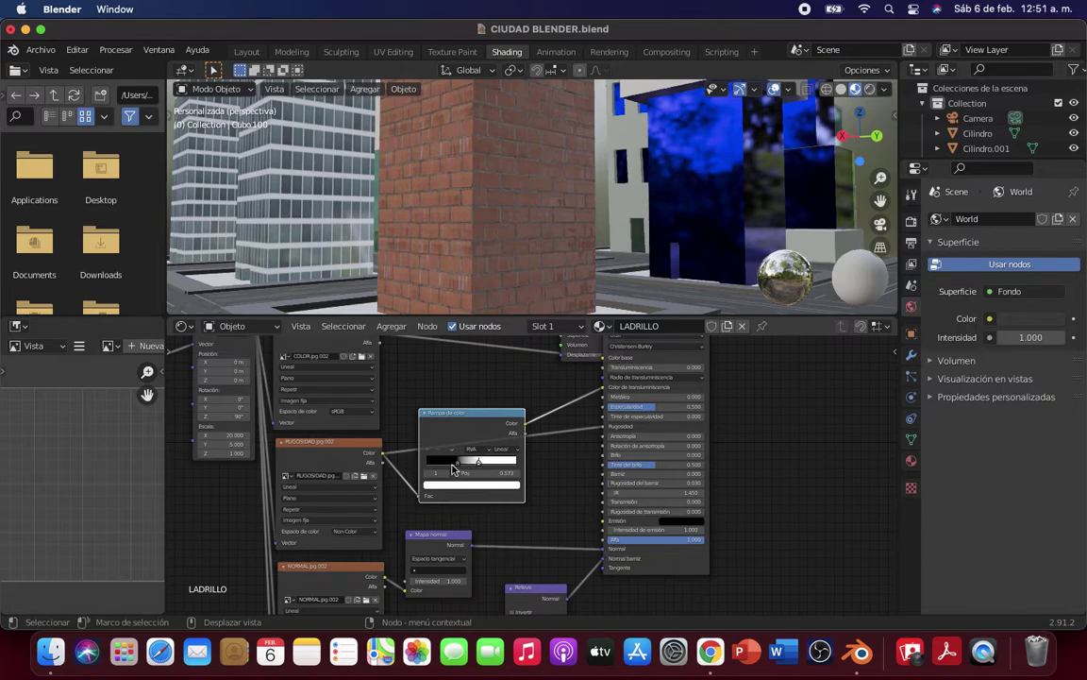
pyautogui.press('g')
pyautogui.click(468, 463)
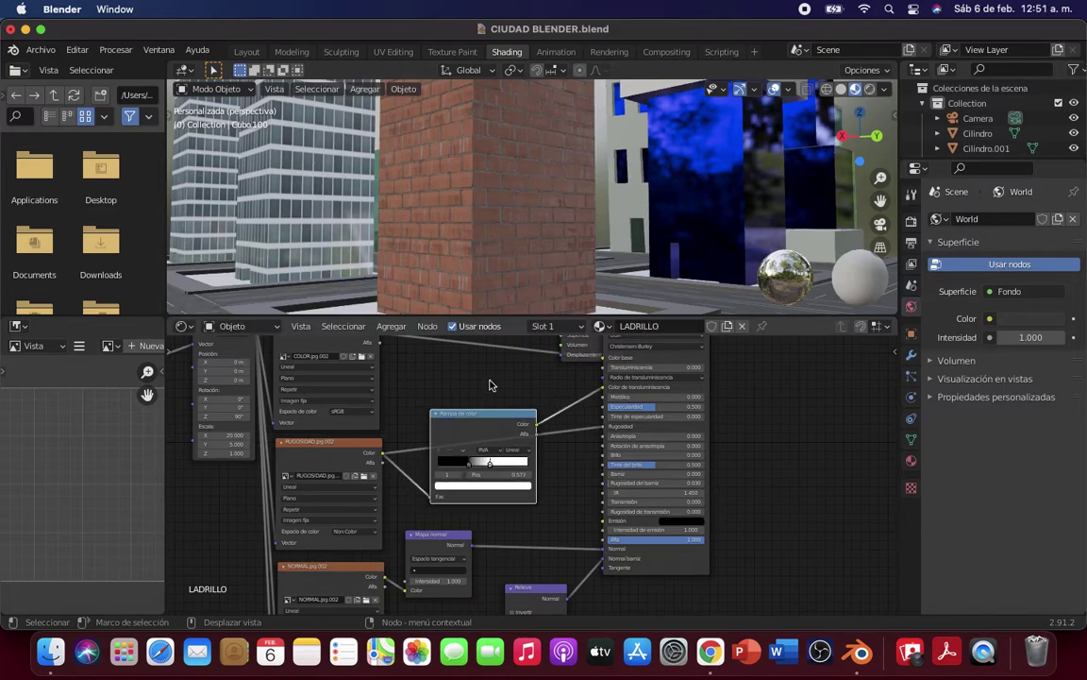
pyautogui.moveTo(444, 221); pyautogui.dragTo(482, 246, button='middle')
pyautogui.scroll(3, 481, 245)
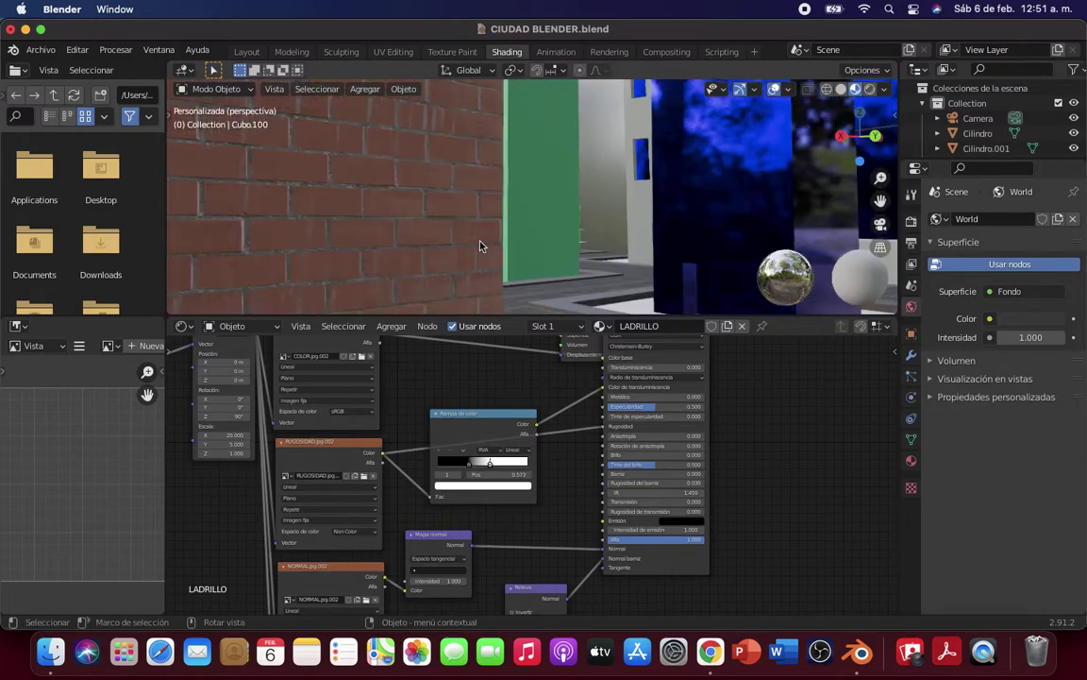
pyautogui.scroll(3, 477, 247)
pyautogui.scroll(3, 483, 247)
pyautogui.scroll(-3, 489, 247)
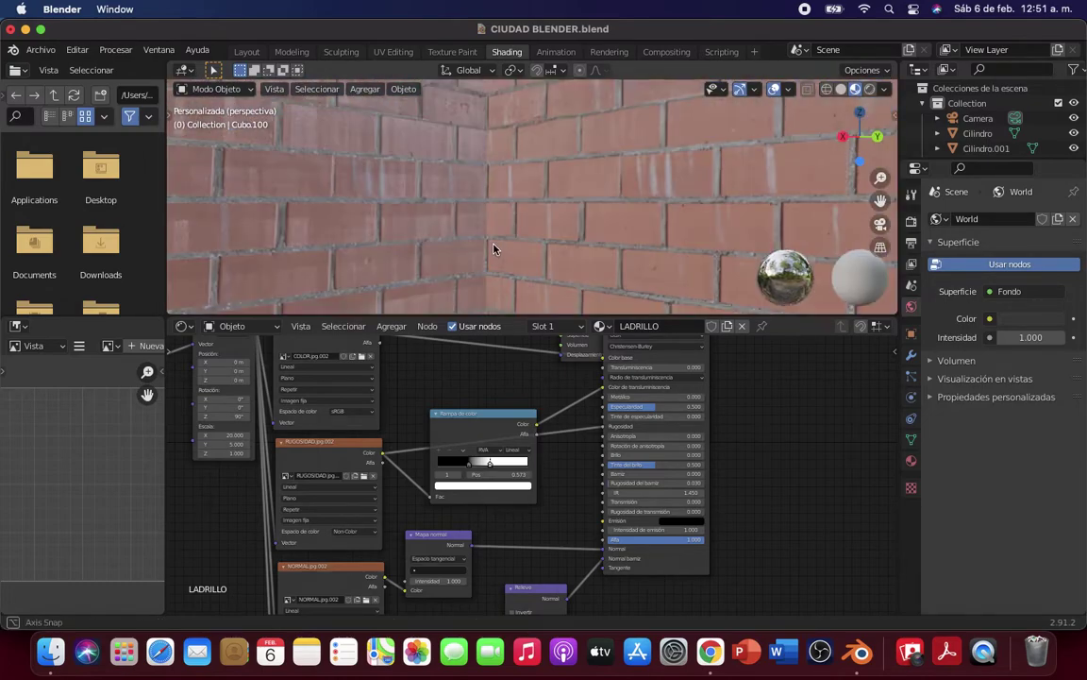
pyautogui.scroll(4, 495, 246)
pyautogui.scroll(-2, 500, 248)
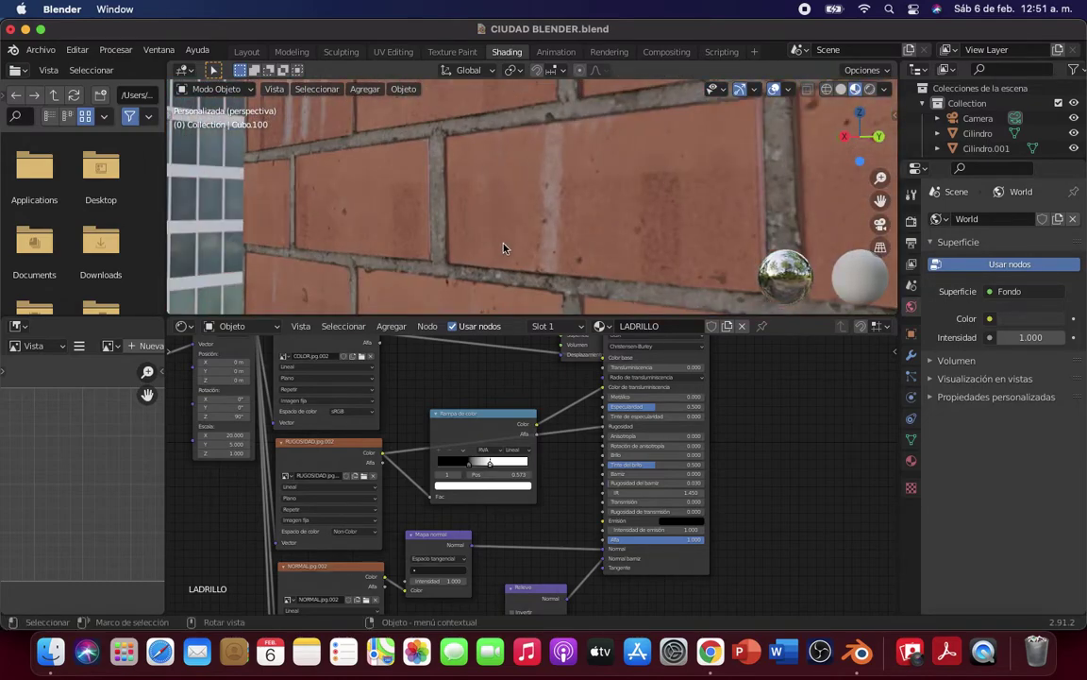
pyautogui.moveTo(179, 240)
pyautogui.mouseDown(button='middle')
pyautogui.moveTo(180, 266)
pyautogui.moveTo(421, 261)
pyautogui.mouseUp(button='middle')
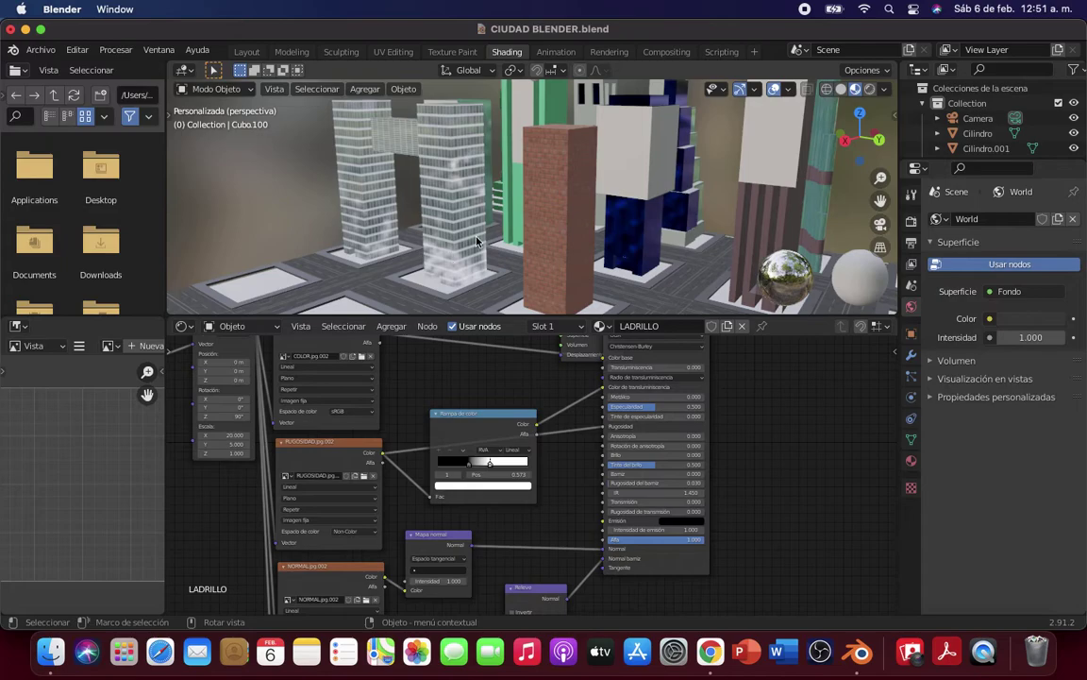
# Step: In the Layout workspace, select the glass tower Cubo.098 beside the brick tower
pyautogui.click(248, 51)
pyautogui.moveTo(468, 301)
pyautogui.mouseDown(button='middle')
pyautogui.moveTo(516, 399)
pyautogui.moveTo(519, 390)
pyautogui.moveTo(489, 404)
pyautogui.mouseUp(button='middle')
pyautogui.moveTo(314, 423); pyautogui.dragTo(325, 391, button='middle')
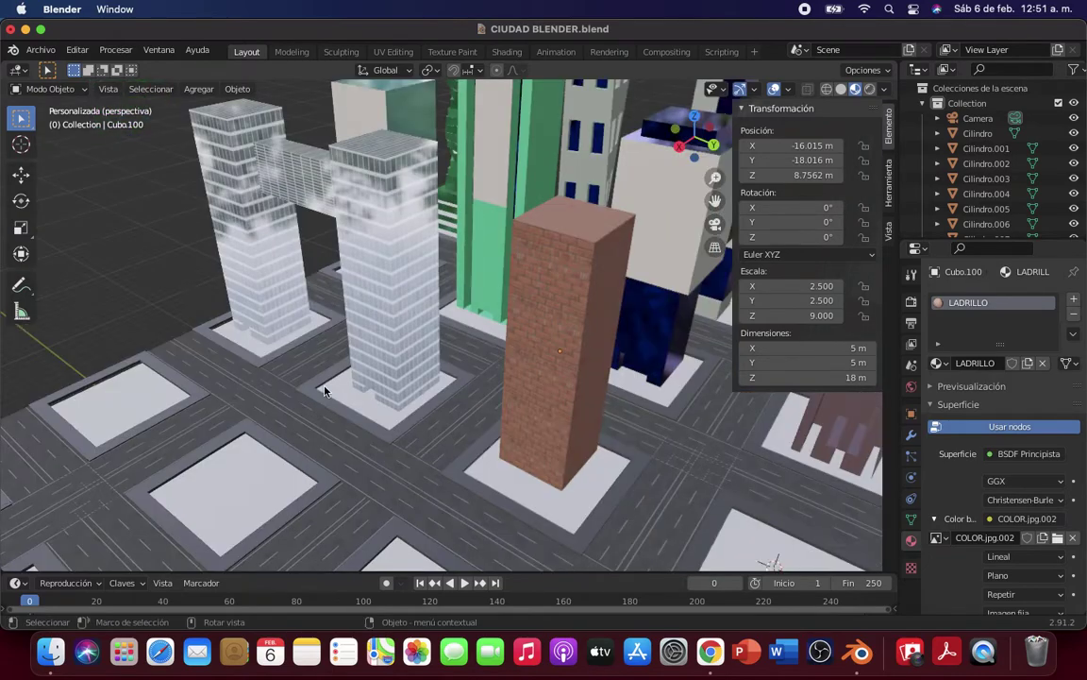
pyautogui.click(382, 335)
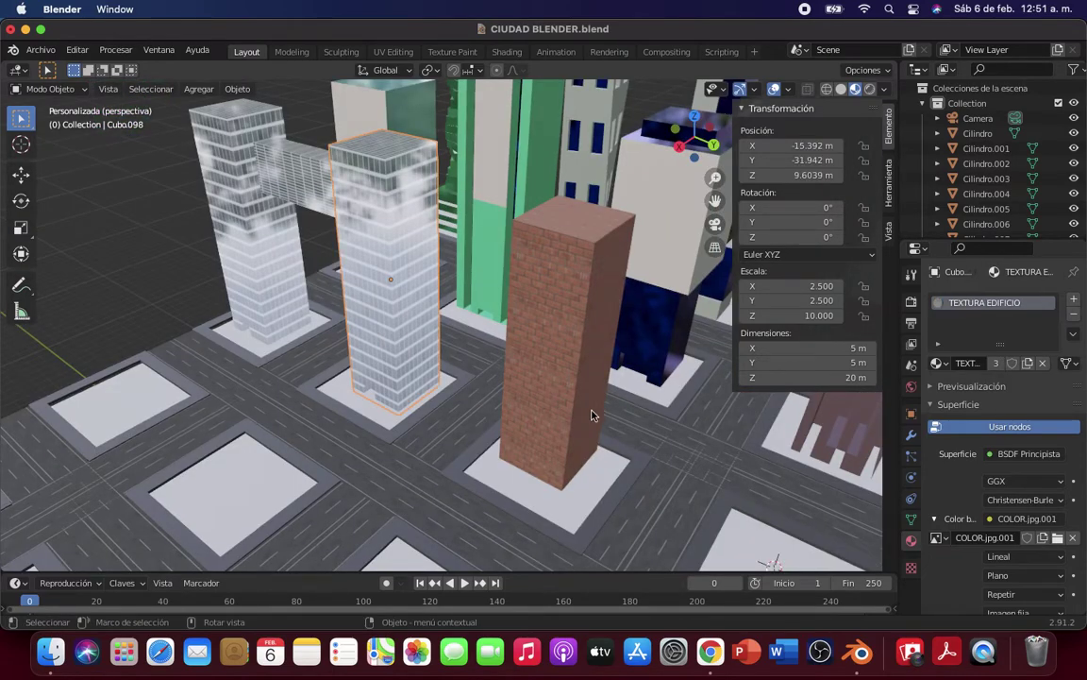
# Step: Zoom out and orbit to view the whole city scene
pyautogui.scroll(-2, 531, 400)
pyautogui.scroll(-2, 531, 402)
pyautogui.scroll(-2, 532, 403)
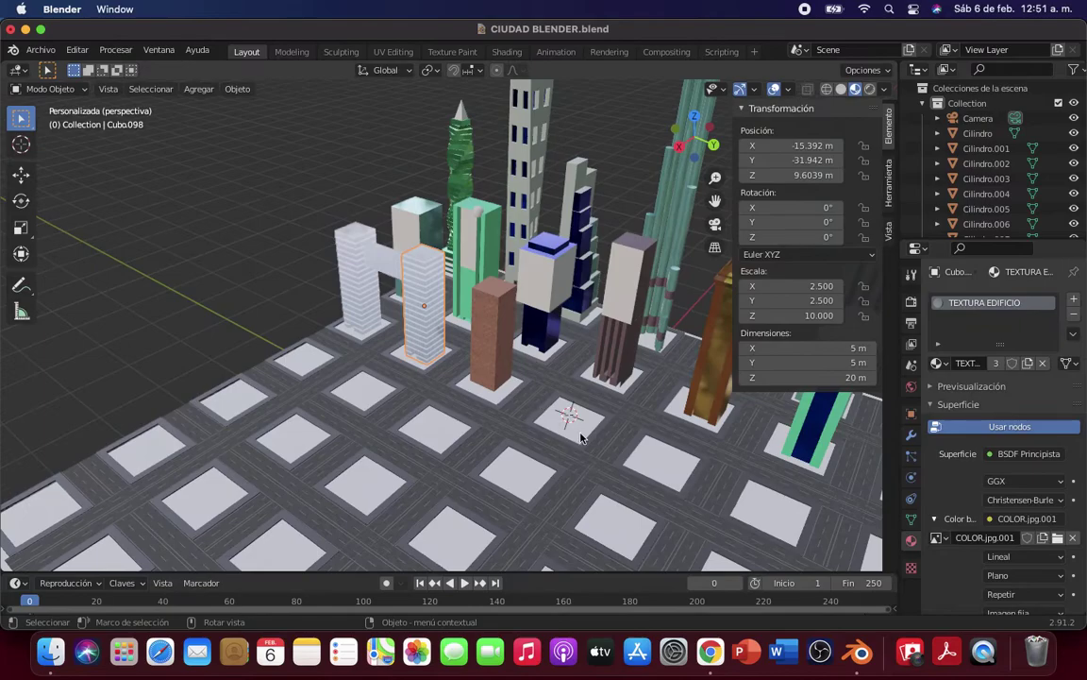
pyautogui.scroll(-3, 580, 437)
pyautogui.moveTo(767, 462)
pyautogui.mouseDown(button='middle')
pyautogui.moveTo(778, 469)
pyautogui.moveTo(818, 447)
pyautogui.moveTo(801, 439)
pyautogui.moveTo(817, 451)
pyautogui.mouseUp(button='middle')
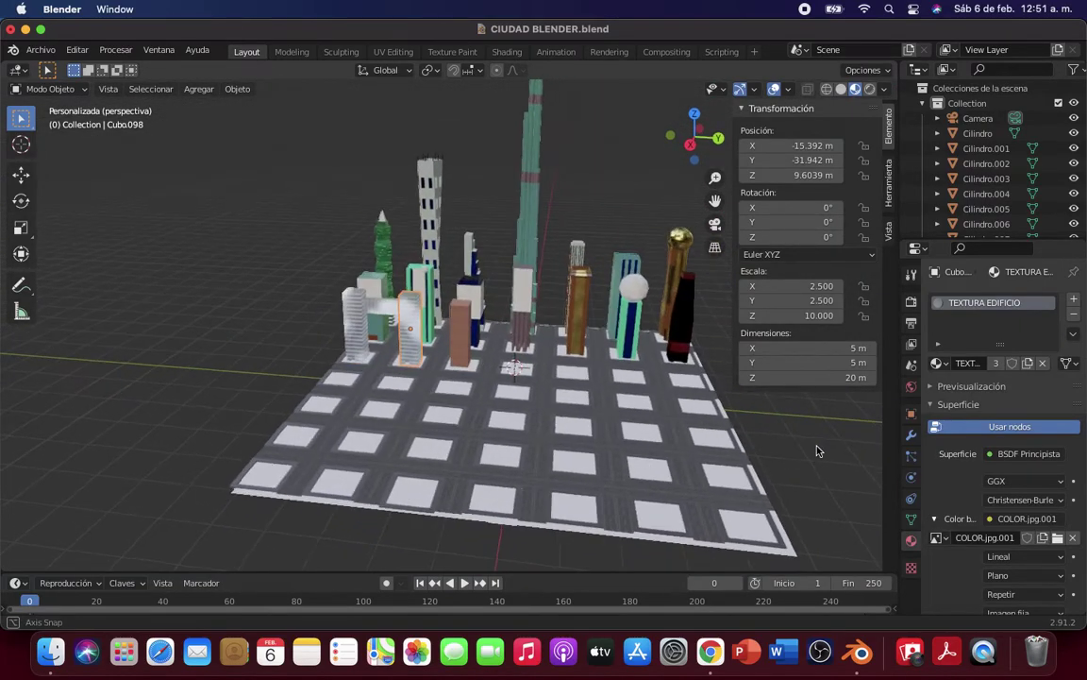
pyautogui.scroll(1, 818, 449)
pyautogui.scroll(2, 585, 432)
pyautogui.scroll(2, 585, 431)
pyautogui.scroll(2, 628, 432)
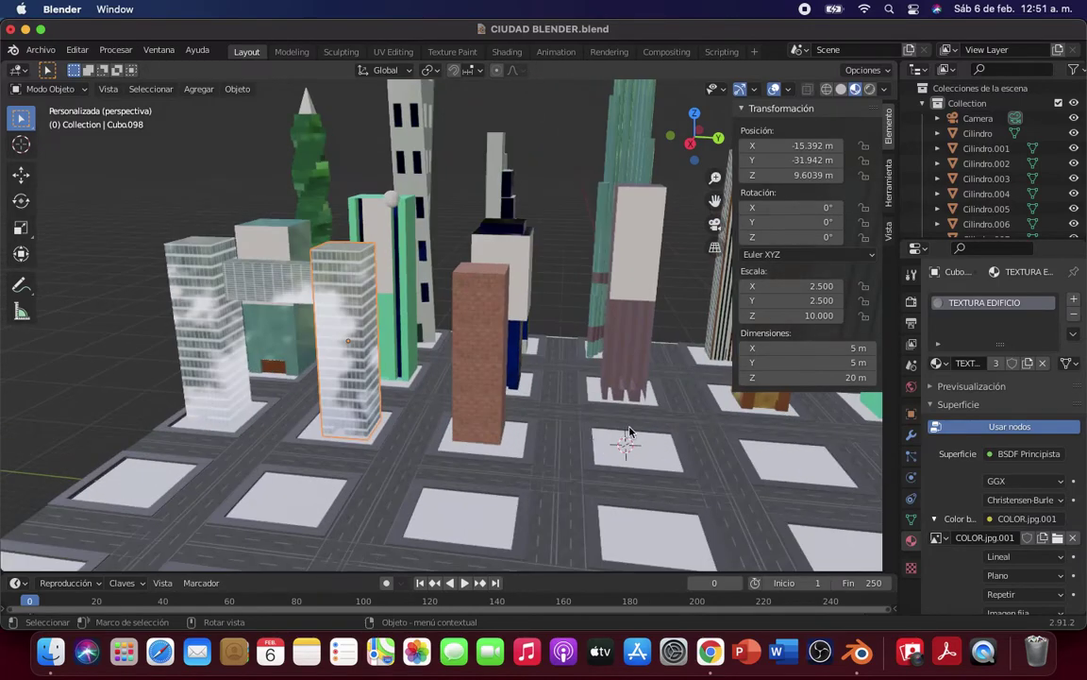
# Step: In TEXTURA EDIFICIO, rotate the Normal node's sphere to reshape the glass towers' facade shading
pyautogui.click(507, 51)
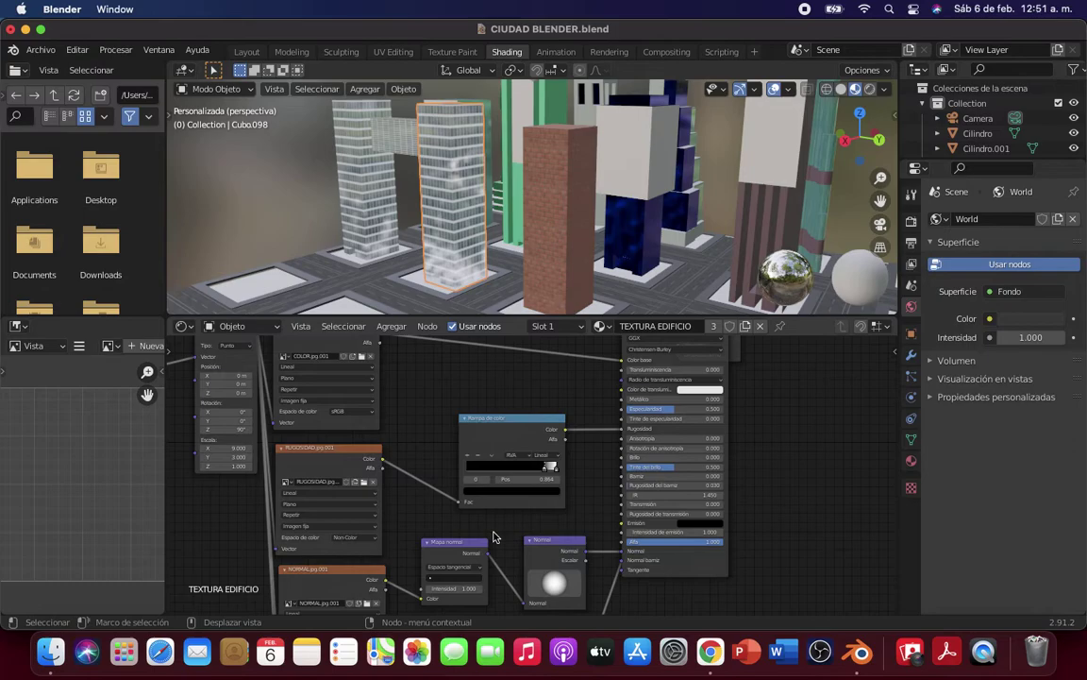
pyautogui.moveTo(493, 536); pyautogui.dragTo(473, 383, button='middle')
pyautogui.scroll(2, 473, 383)
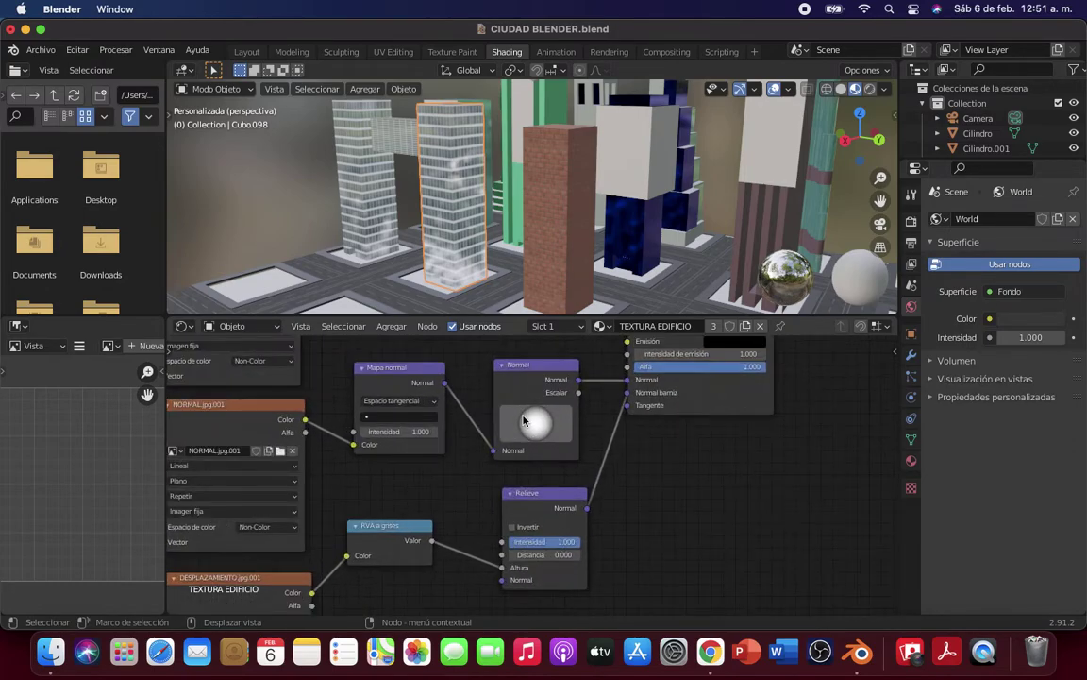
pyautogui.moveTo(523, 420)
pyautogui.mouseDown()
pyautogui.moveTo(504, 430)
pyautogui.moveTo(528, 434)
pyautogui.moveTo(513, 449)
pyautogui.mouseUp()
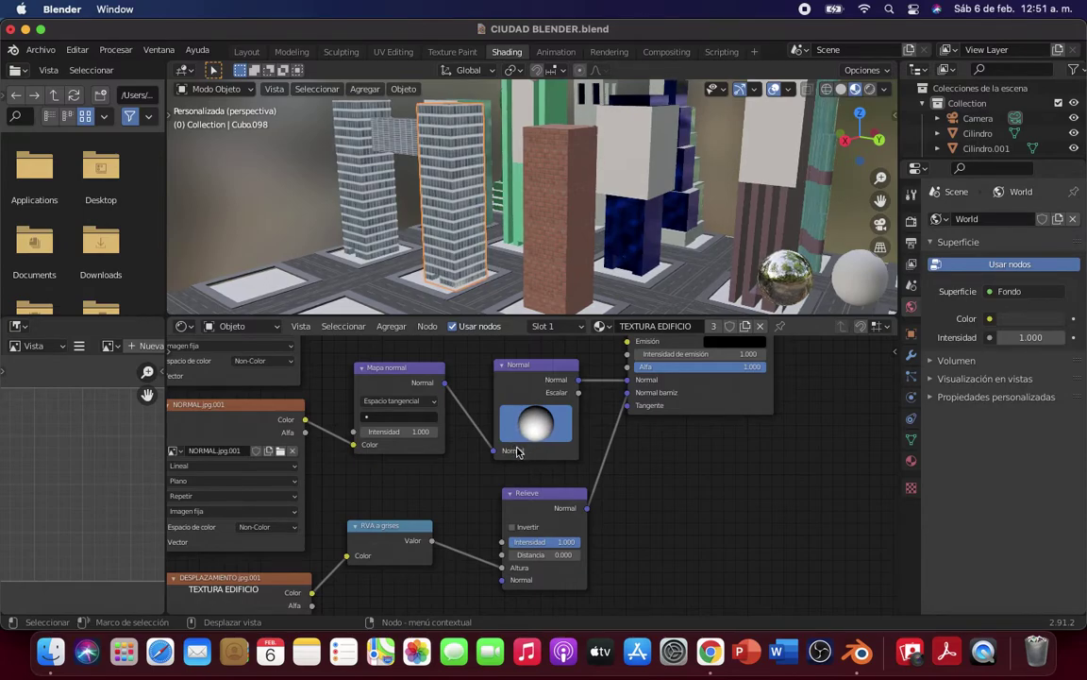
pyautogui.moveTo(513, 448); pyautogui.dragTo(435, 394)
pyautogui.click(241, 212)
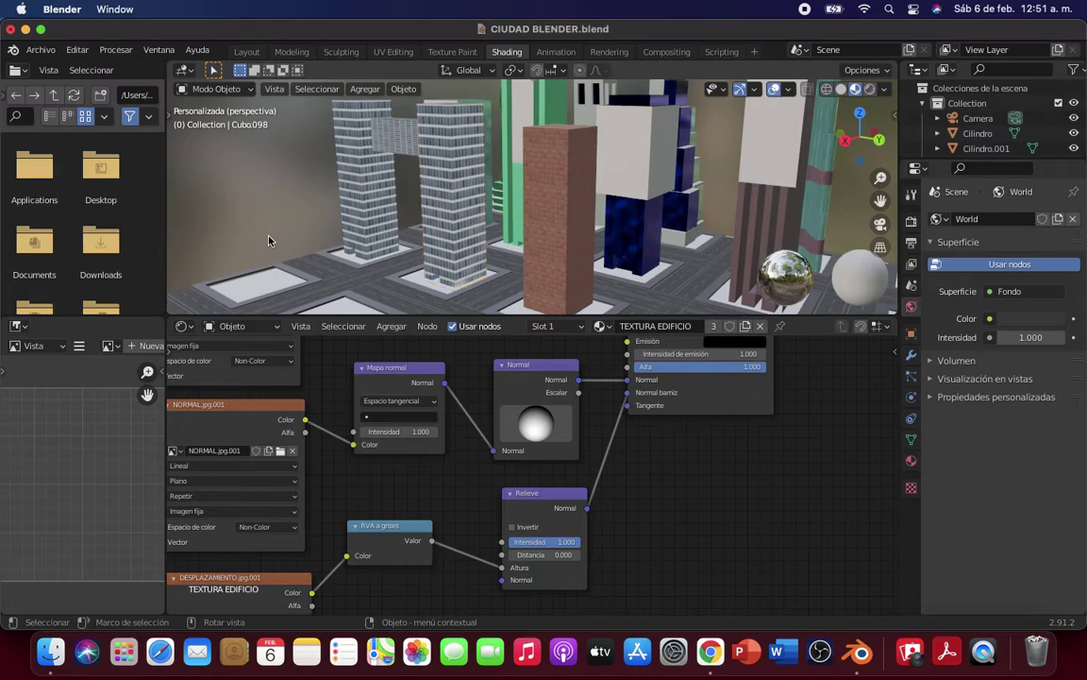
# Step: Back in Layout, orbit and zoom to a top-down city view and select brick tower Cubo.100
pyautogui.click(253, 53)
pyautogui.moveTo(529, 359)
pyautogui.mouseDown(button='middle')
pyautogui.moveTo(505, 377)
pyautogui.moveTo(585, 351)
pyautogui.mouseUp(button='middle')
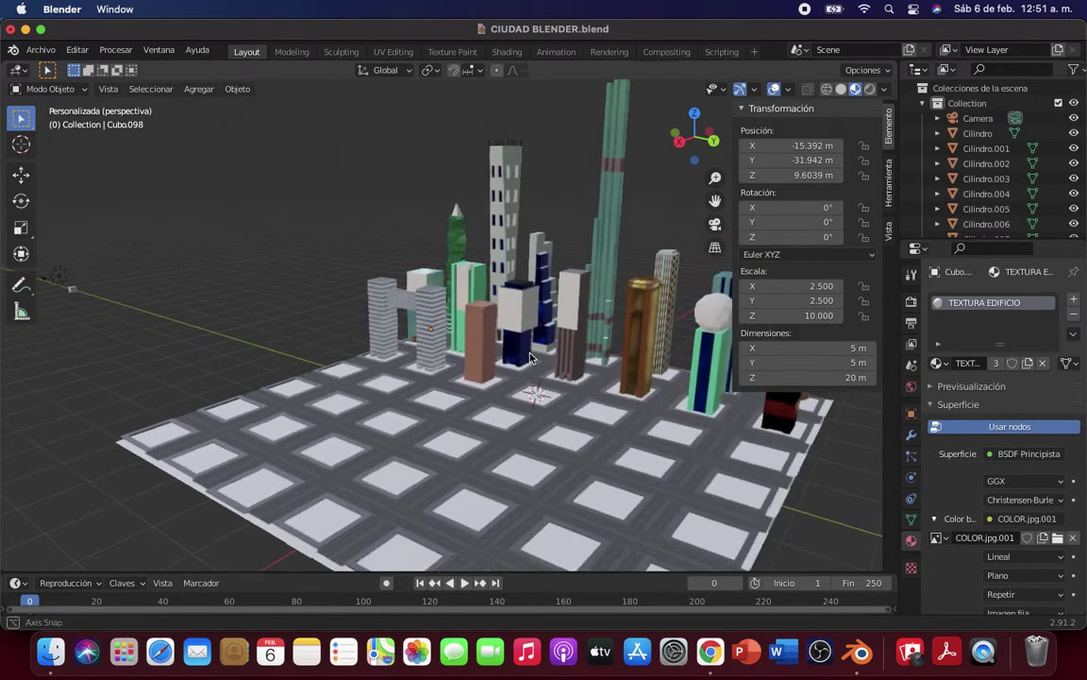
pyautogui.moveTo(586, 352)
pyautogui.mouseDown(button='middle')
pyautogui.moveTo(560, 368)
pyautogui.moveTo(612, 329)
pyautogui.mouseUp(button='middle')
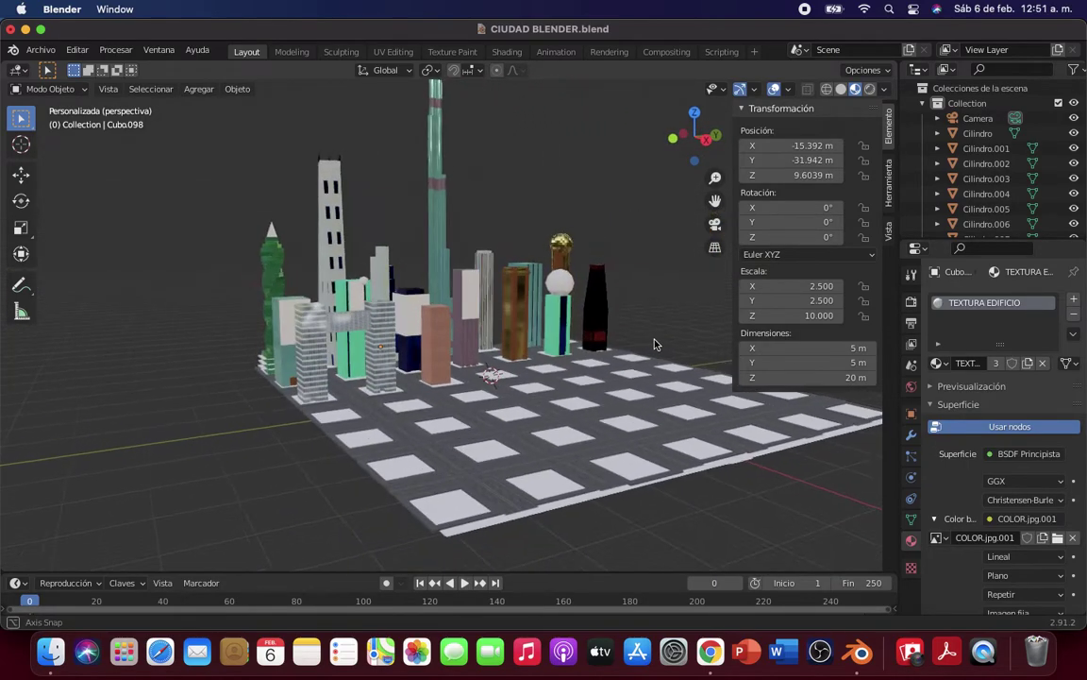
pyautogui.moveTo(611, 329); pyautogui.dragTo(458, 337, button='middle')
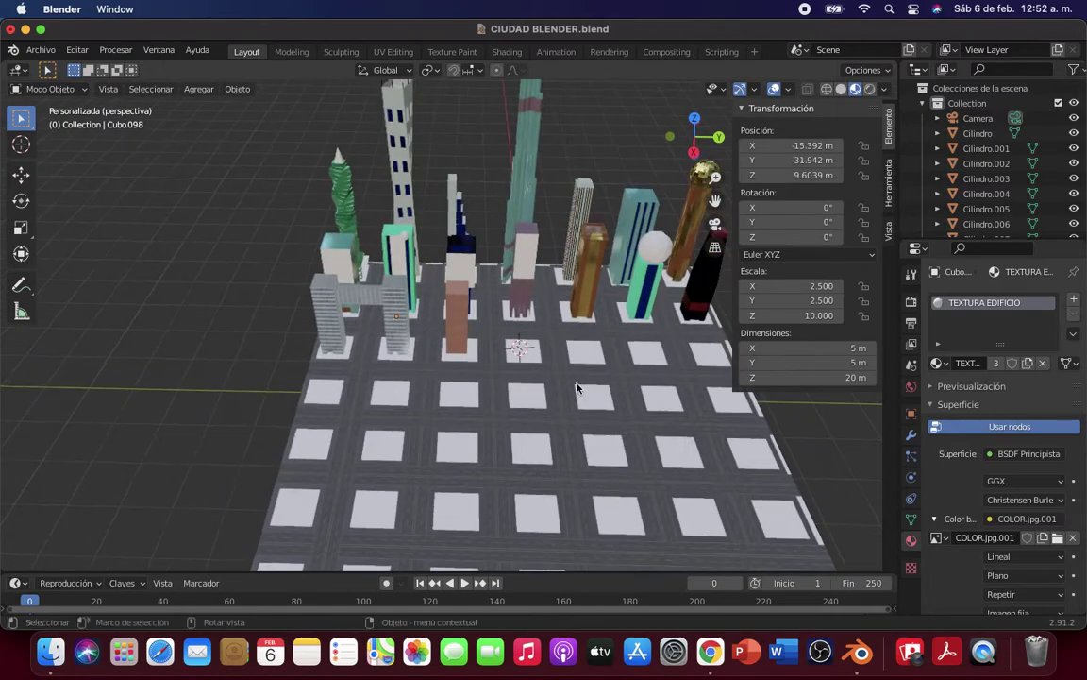
pyautogui.scroll(3, 457, 337)
pyautogui.scroll(2, 458, 337)
pyautogui.click(466, 323)
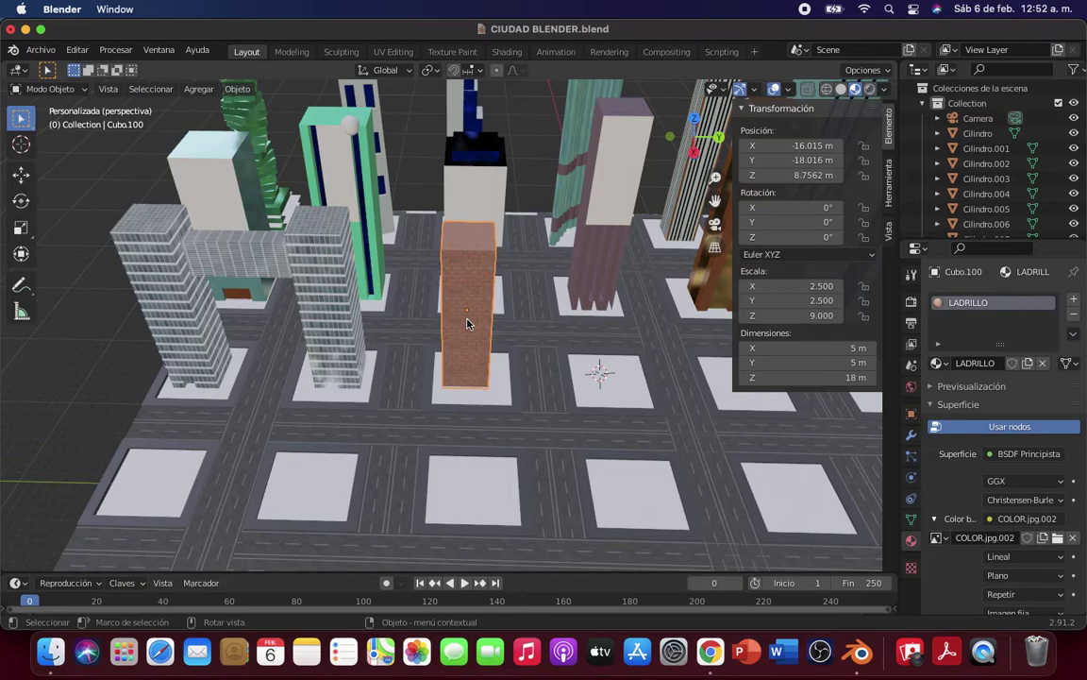
# Step: Put the brick tower into Edit Mode with the Loop Cut tool active
pyautogui.rightClick(460, 293)
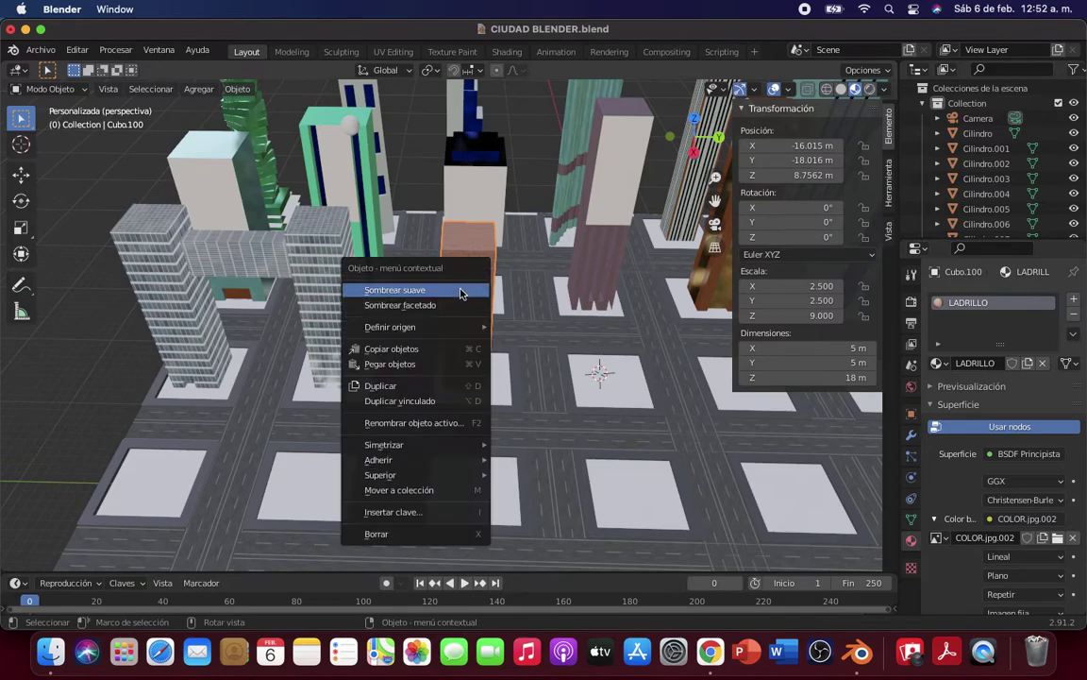
pyautogui.click(55, 89)
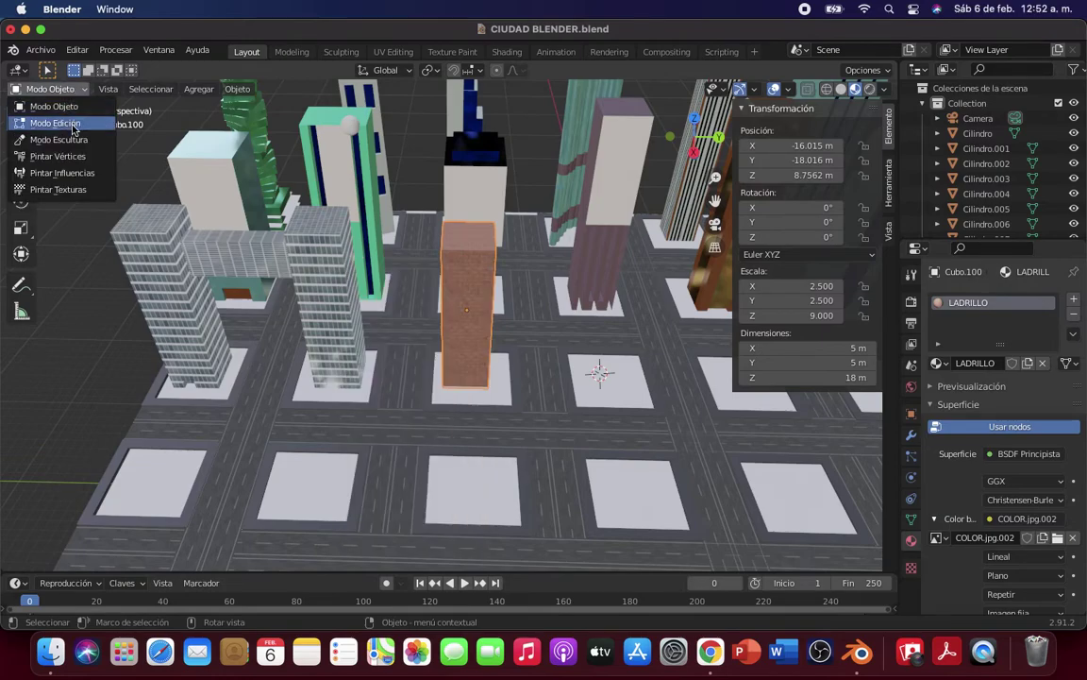
pyautogui.click(42, 126)
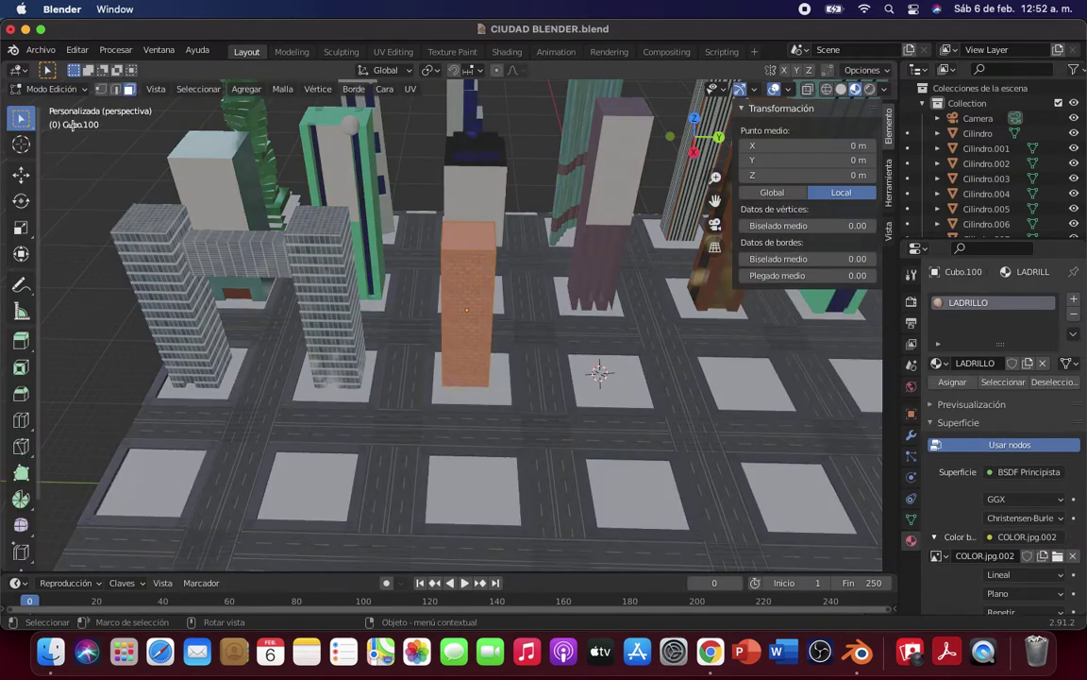
pyautogui.click(21, 419)
# Step: Cut several horizontal and vertical edge loops across the brick tower, sliding one upward
pyautogui.click(476, 328)
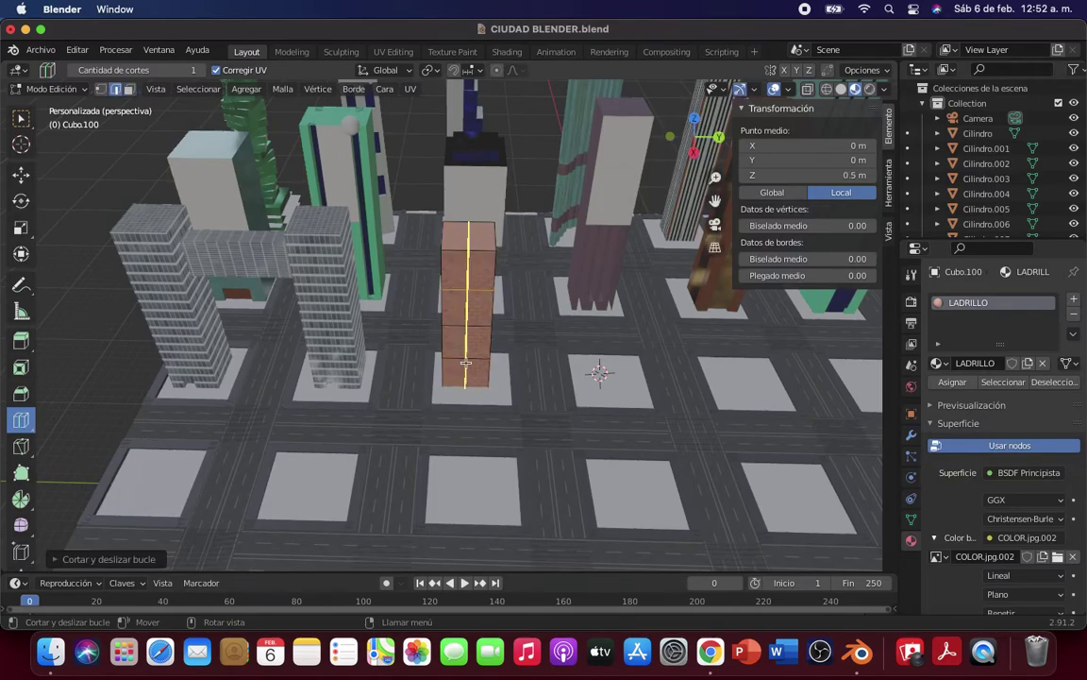
pyautogui.click(486, 373)
pyautogui.moveTo(477, 373); pyautogui.dragTo(455, 383)
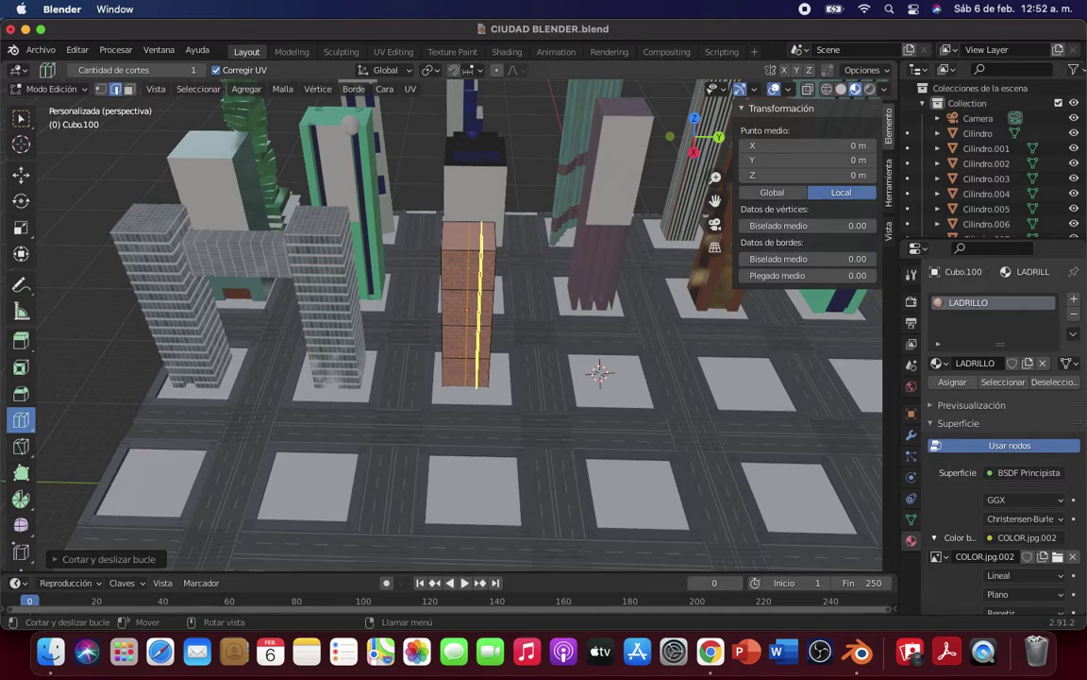
pyautogui.click(457, 383)
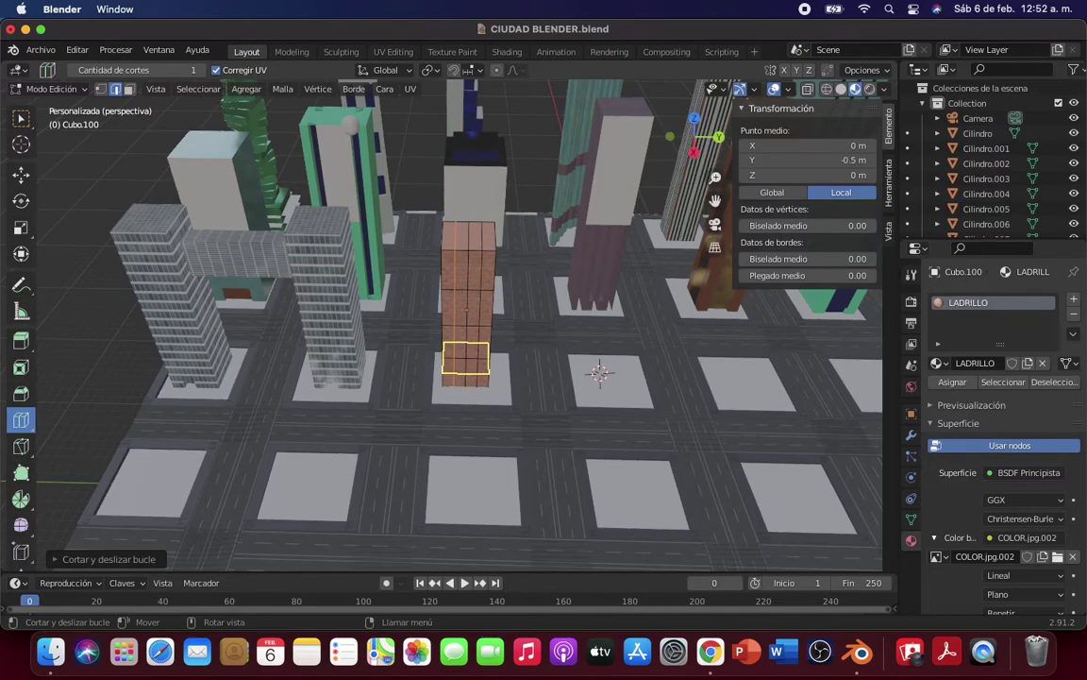
pyautogui.click(469, 375)
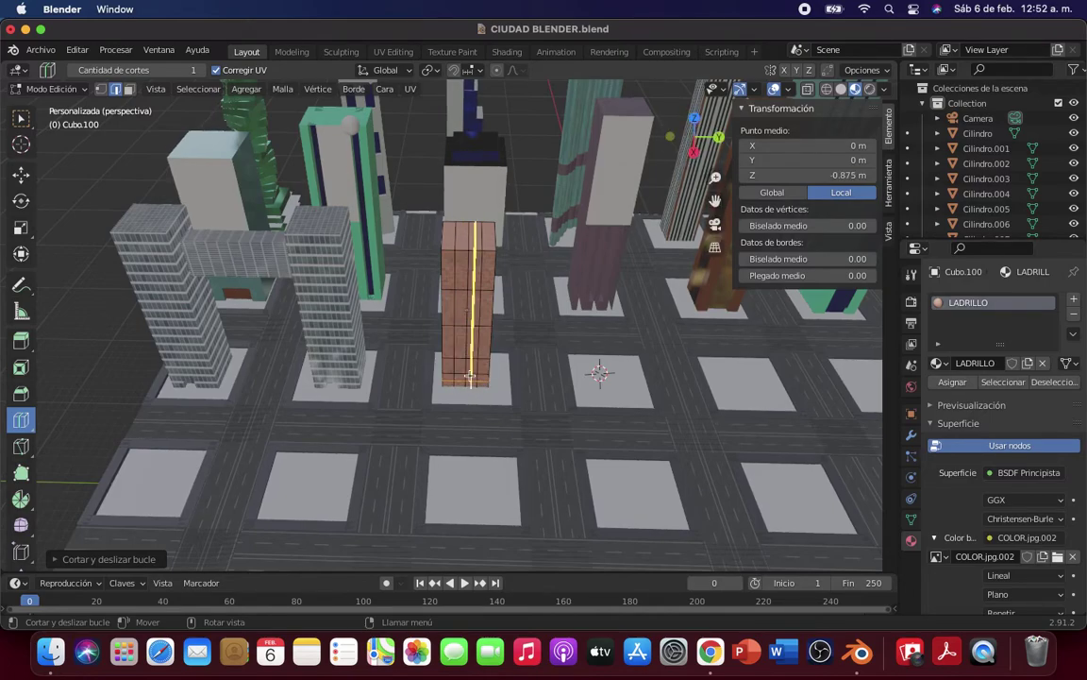
pyautogui.click(464, 307)
pyautogui.click(464, 366)
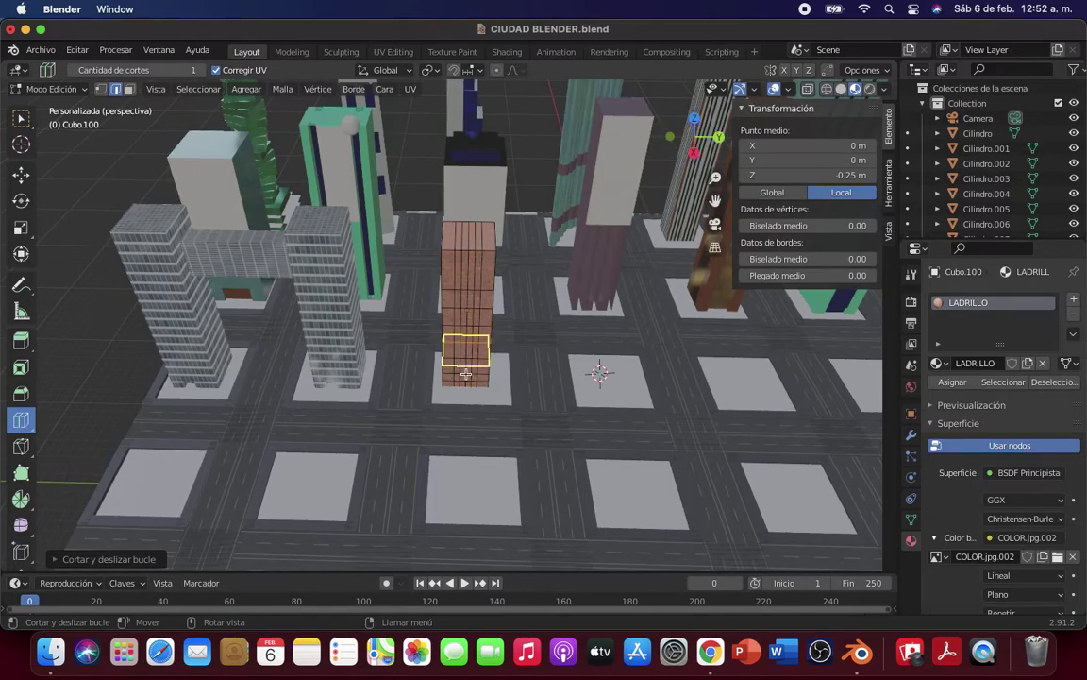
pyautogui.moveTo(464, 368); pyautogui.dragTo(465, 253)
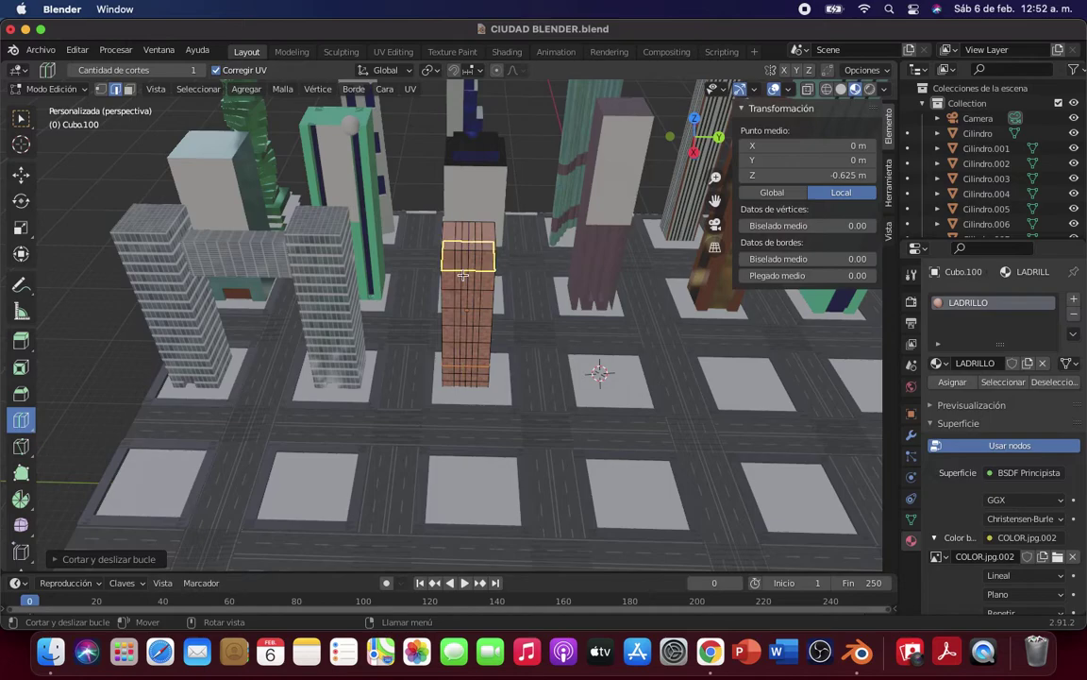
# Step: Add more loops near the tower's top and base, sliding them into position
pyautogui.scroll(2, 540, 320)
pyautogui.scroll(3, 540, 320)
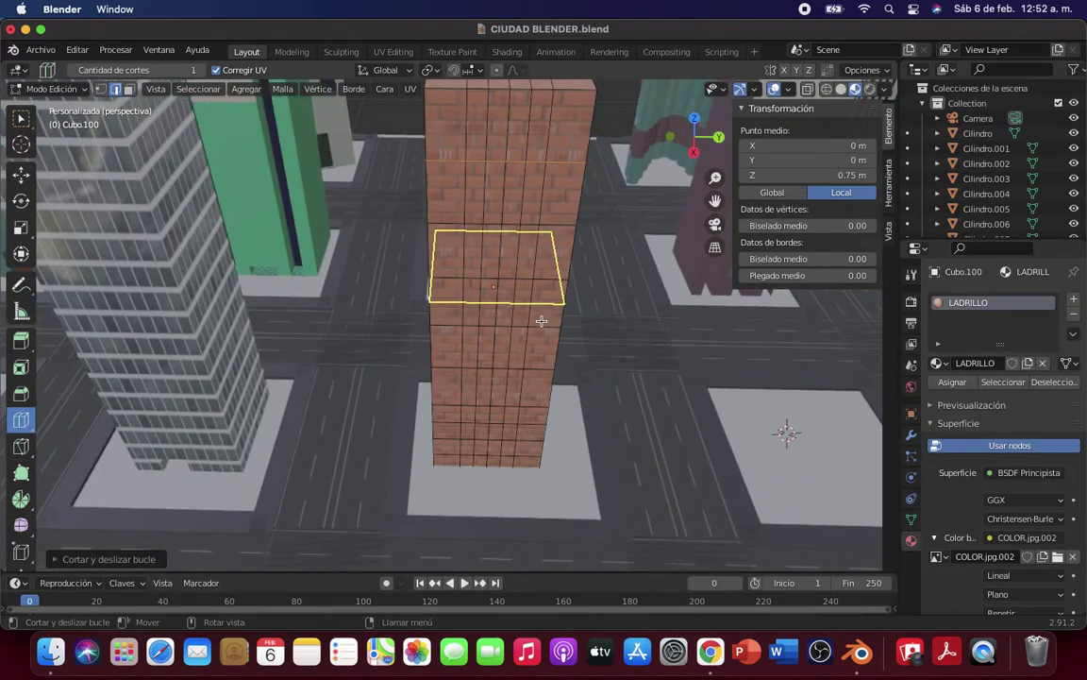
pyautogui.moveTo(539, 320); pyautogui.dragTo(496, 211)
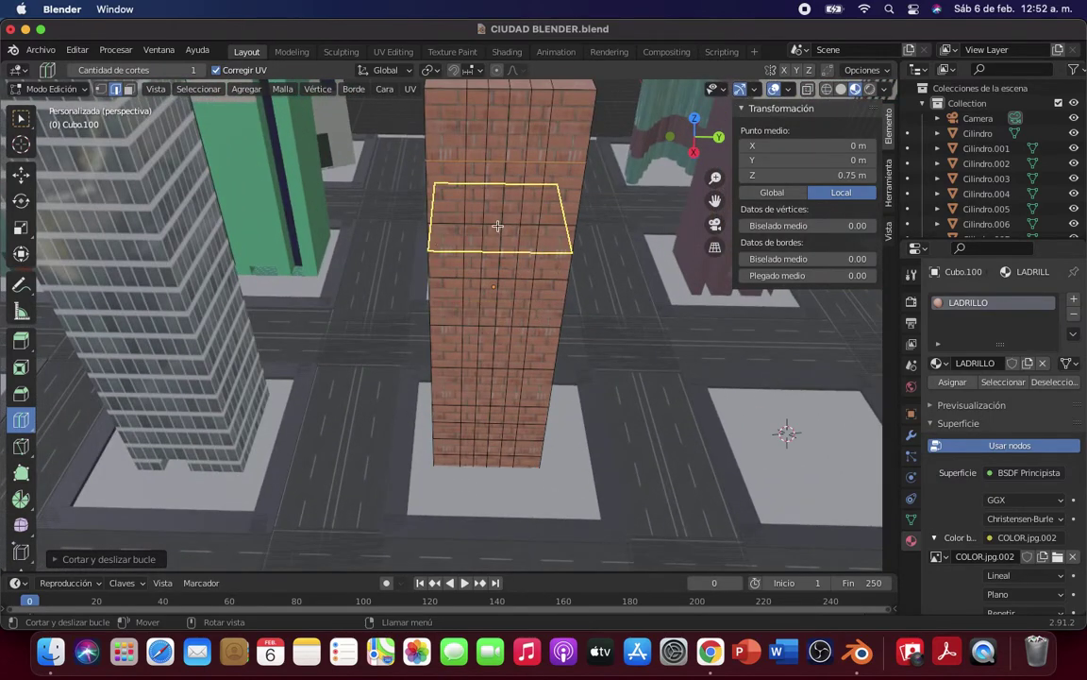
pyautogui.click(497, 138)
pyautogui.moveTo(495, 253); pyautogui.dragTo(492, 381)
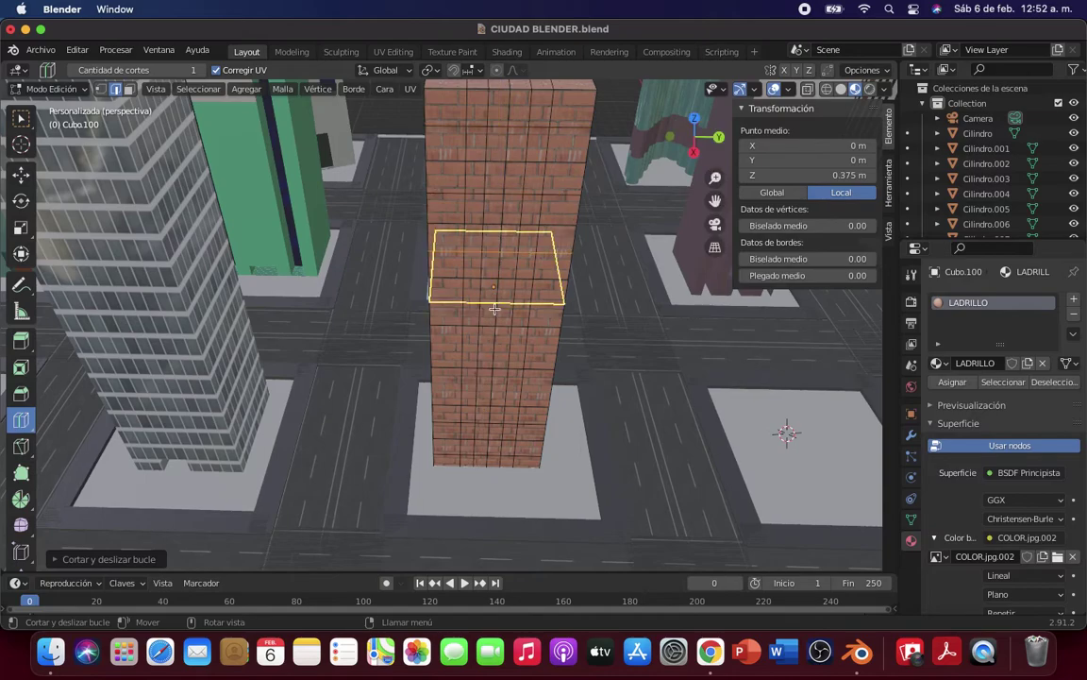
pyautogui.moveTo(495, 401); pyautogui.dragTo(490, 419)
pyautogui.click(490, 419)
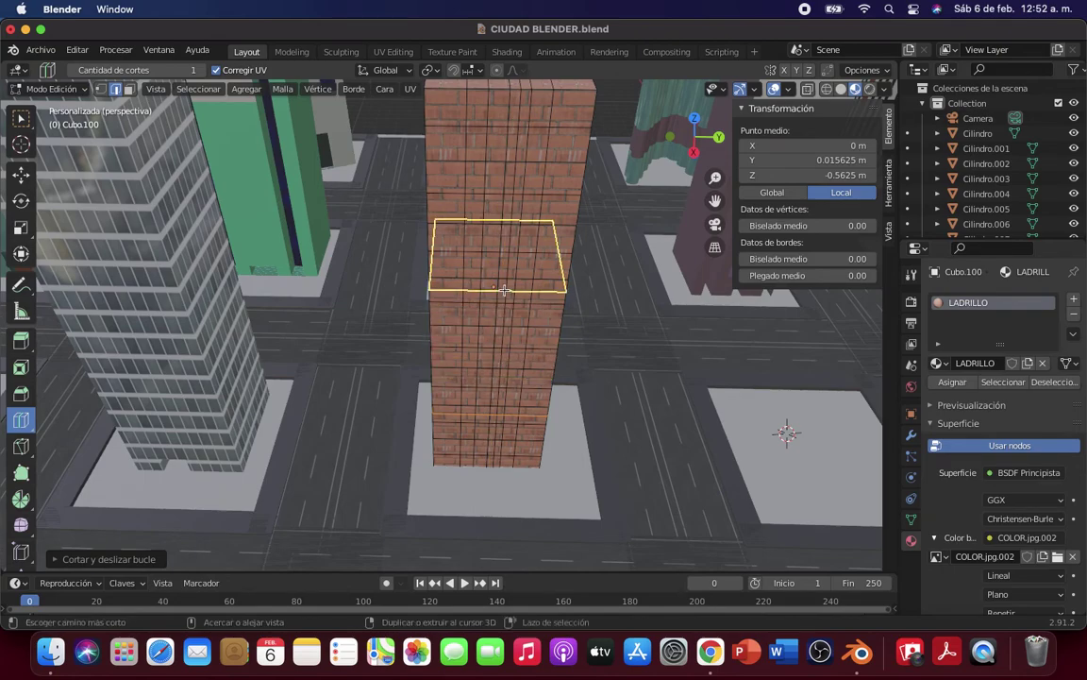
# Step: Undo the last five loop cuts and adjustments
pyautogui.hotkey('ctrl', 'z')
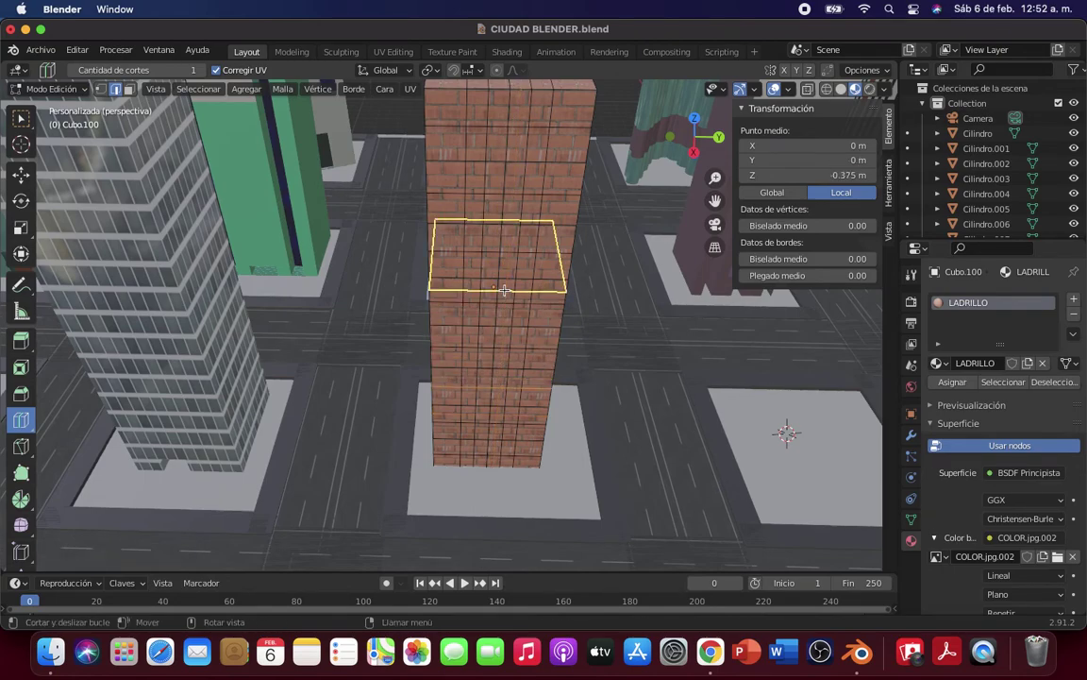
pyautogui.hotkey('ctrl', 'z')
pyautogui.hotkey('ctrl', 'z')
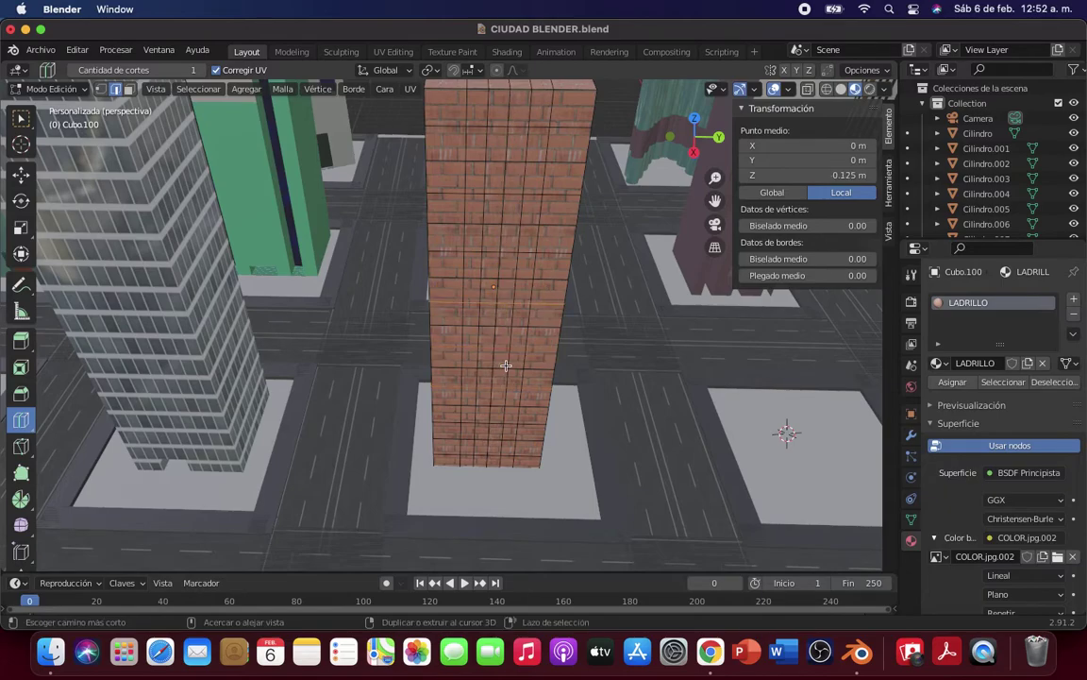
pyautogui.hotkey('ctrl', 'z')
pyautogui.hotkey('ctrl', 'z')
pyautogui.hotkey('ctrl', 'z')
pyautogui.hotkey('ctrl', 'z')
pyautogui.hotkey('ctrl', 'z')
pyautogui.hotkey('ctrl', 'z')
pyautogui.hotkey('ctrl', 'z')
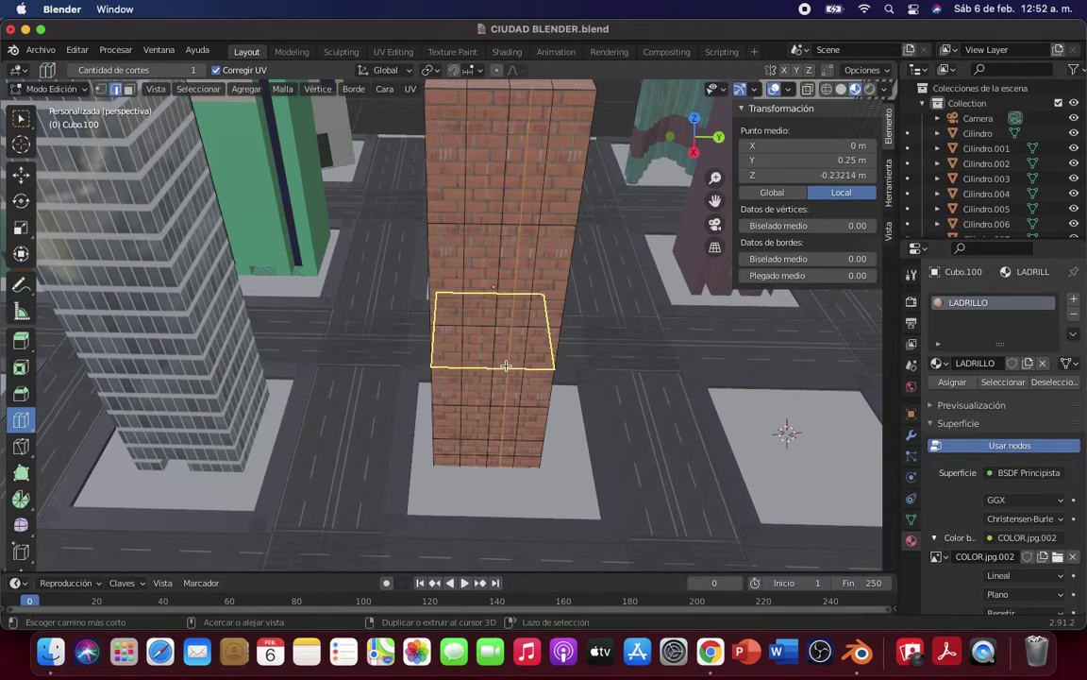
pyautogui.hotkey('ctrl', 'z')
pyautogui.hotkey('ctrl', 'z')
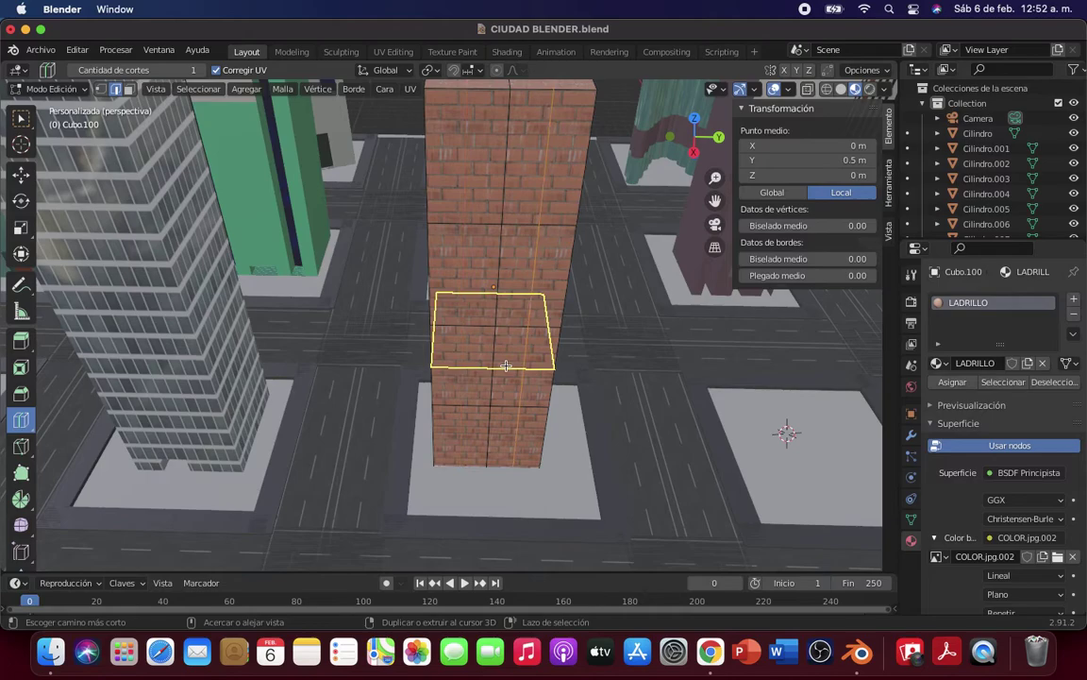
pyautogui.hotkey('ctrl', 'z')
pyautogui.hotkey('ctrl', 'z')
pyautogui.hotkey('ctrl', 'z')
pyautogui.hotkey('ctrl', 'z')
pyautogui.hotkey('ctrl', 'z')
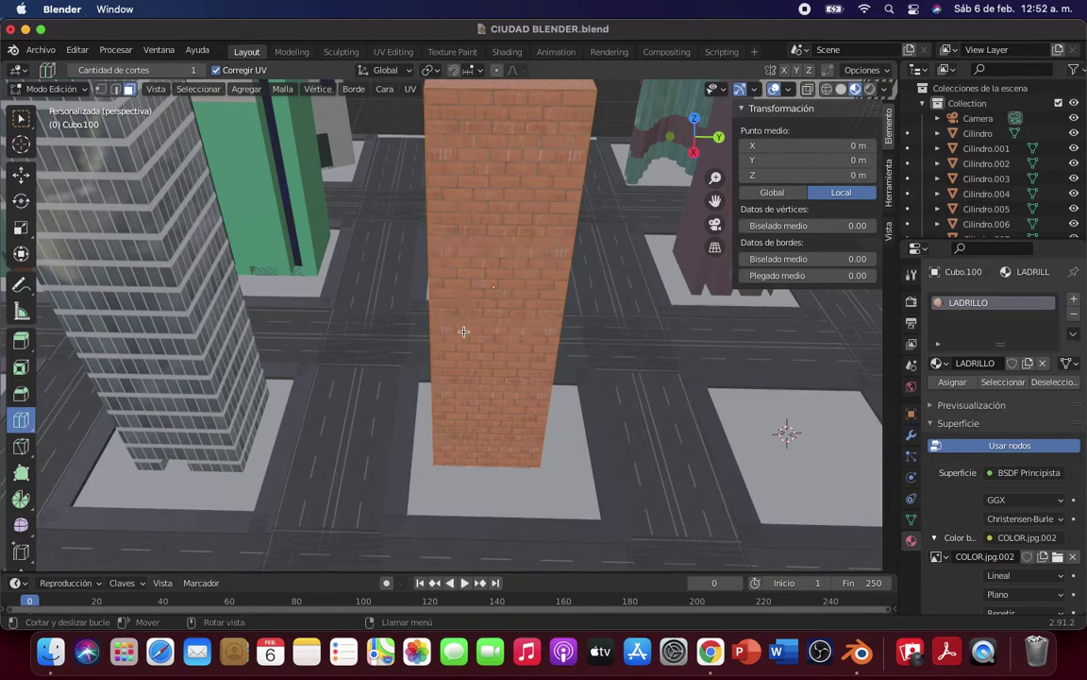
# Step: Cut fresh vertical and horizontal loops across the lower tower and near its base
pyautogui.click(526, 340)
pyautogui.click(500, 431)
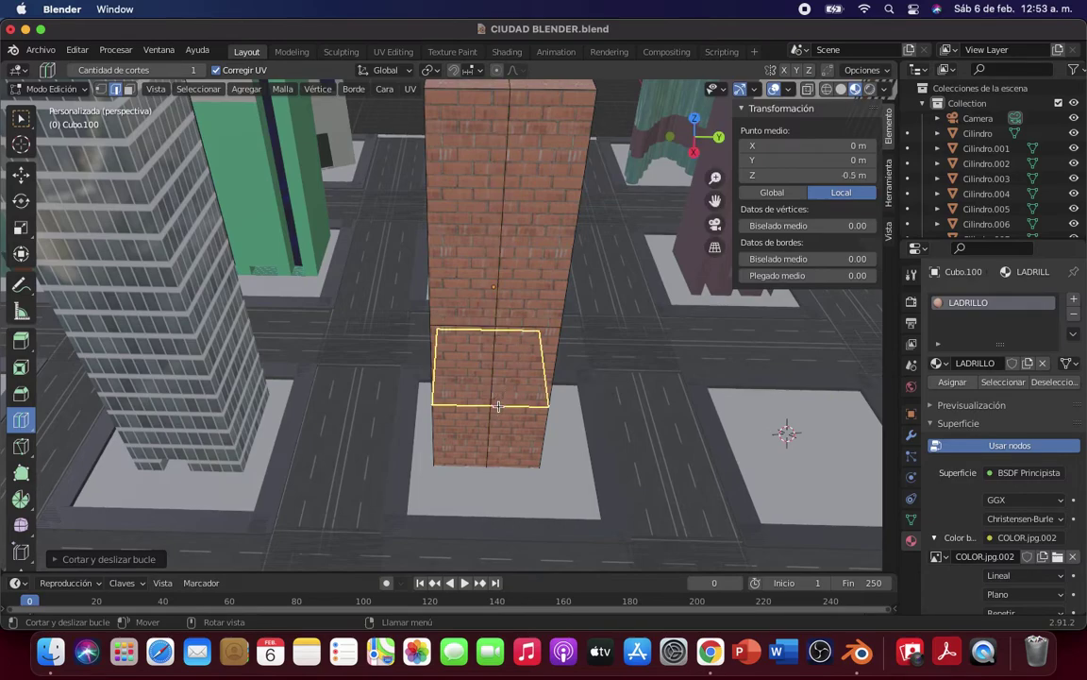
pyautogui.click(450, 415)
pyautogui.click(498, 464)
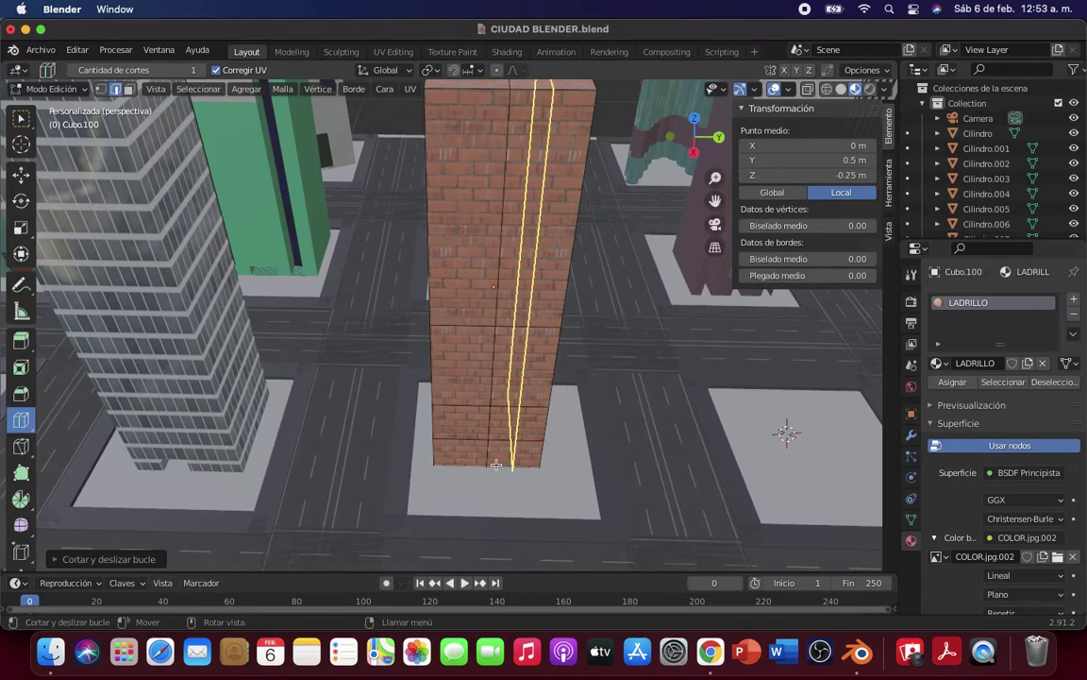
pyautogui.click(469, 467)
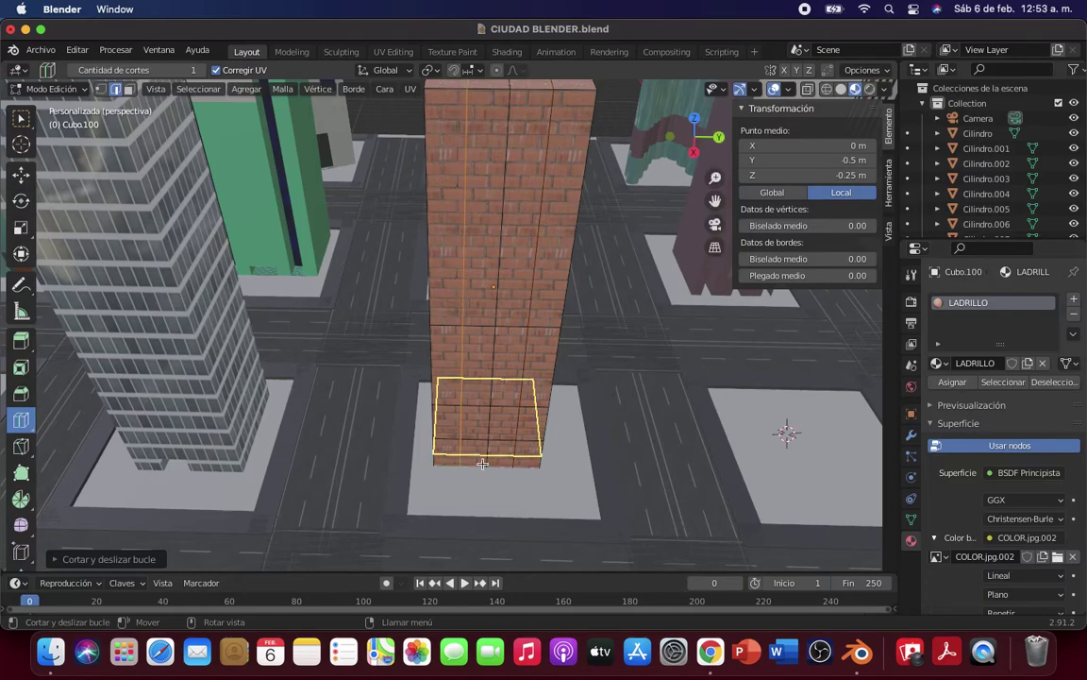
pyautogui.click(483, 464)
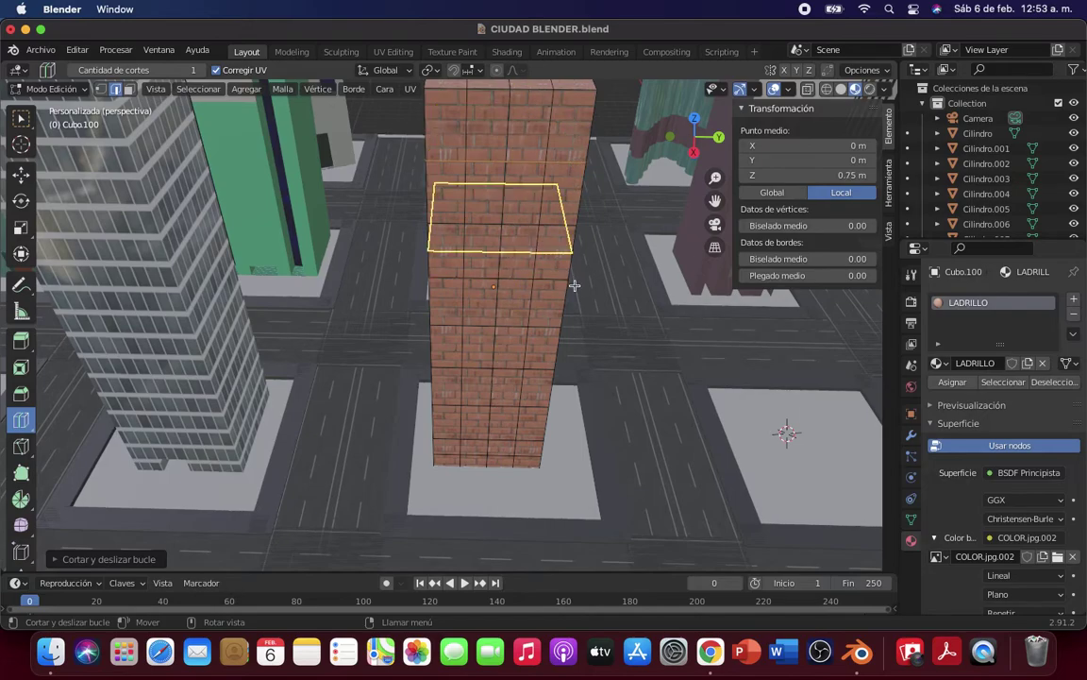
# Step: Re-enter Edit Mode on the tower with the Select tool in face select mode
pyautogui.click(50, 89)
pyautogui.click(46, 107)
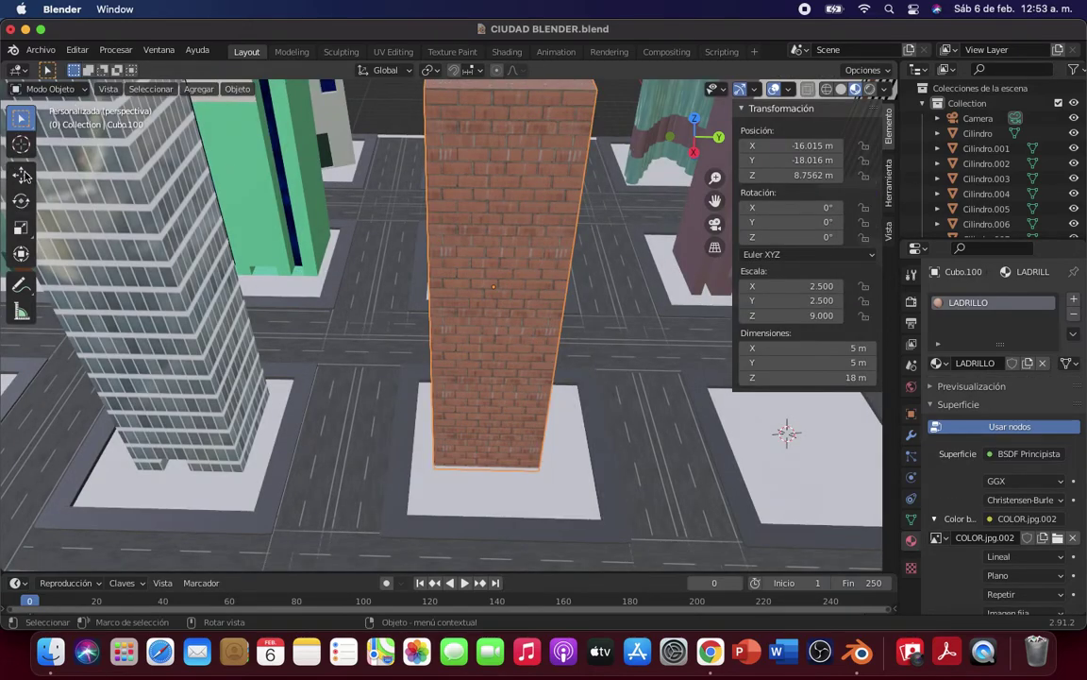
pyautogui.click(49, 89)
pyautogui.click(42, 111)
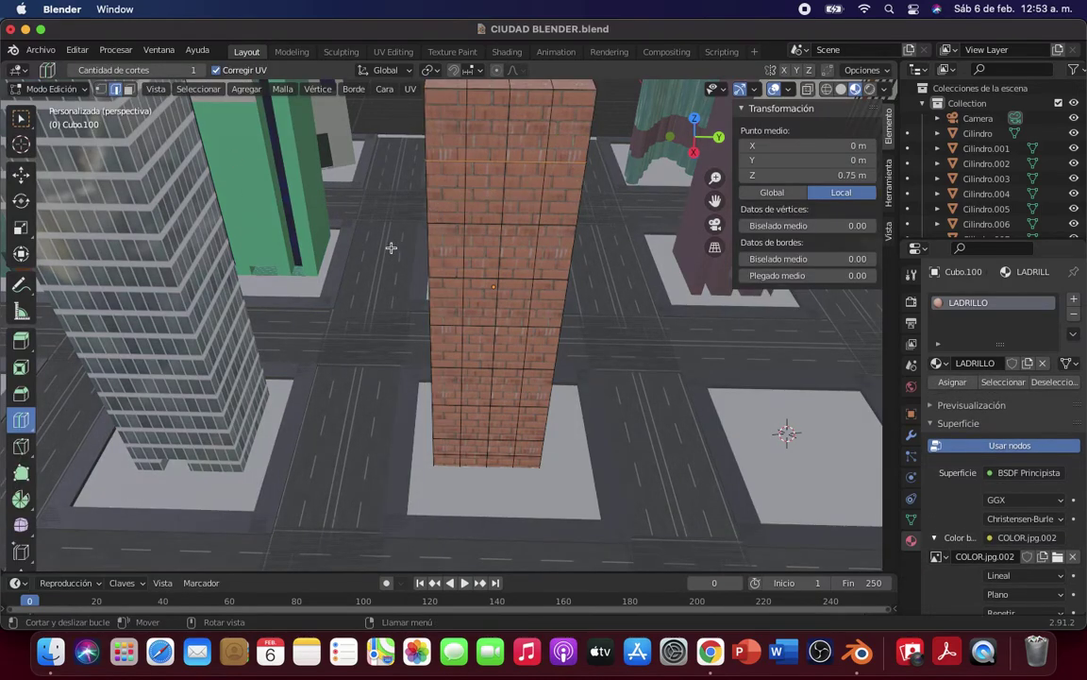
pyautogui.click(21, 117)
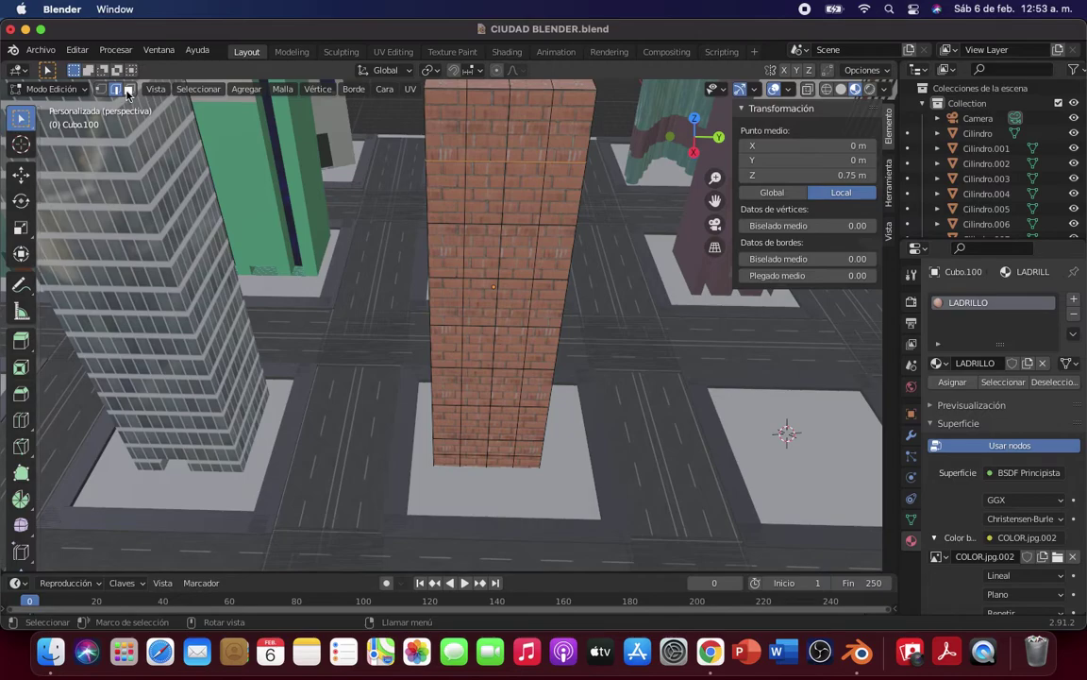
pyautogui.click(289, 161)
# Step: Select faces across the tower's top two rows of panels
pyautogui.click(477, 207)
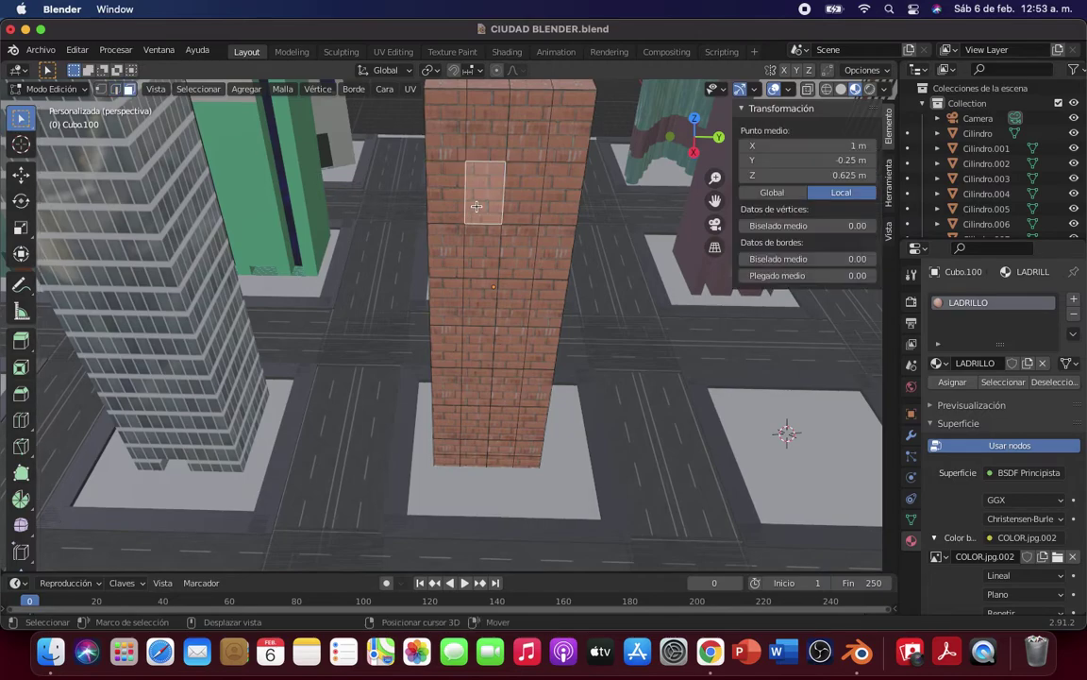
pyautogui.click(548, 209)
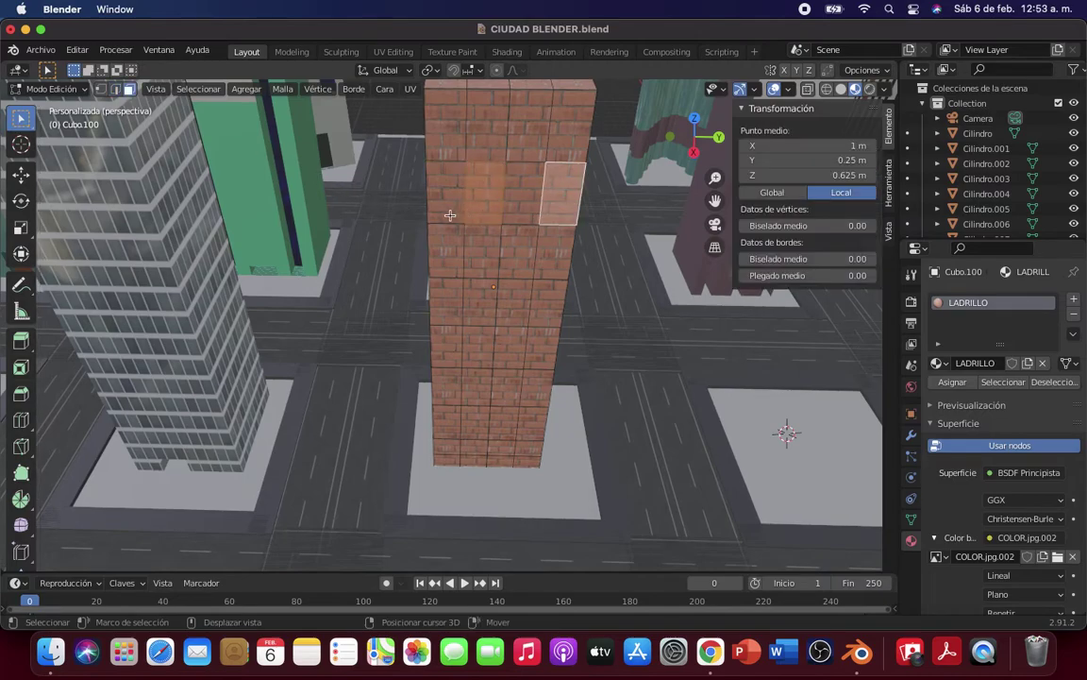
pyautogui.click(451, 215)
pyautogui.click(513, 207)
pyautogui.click(434, 319)
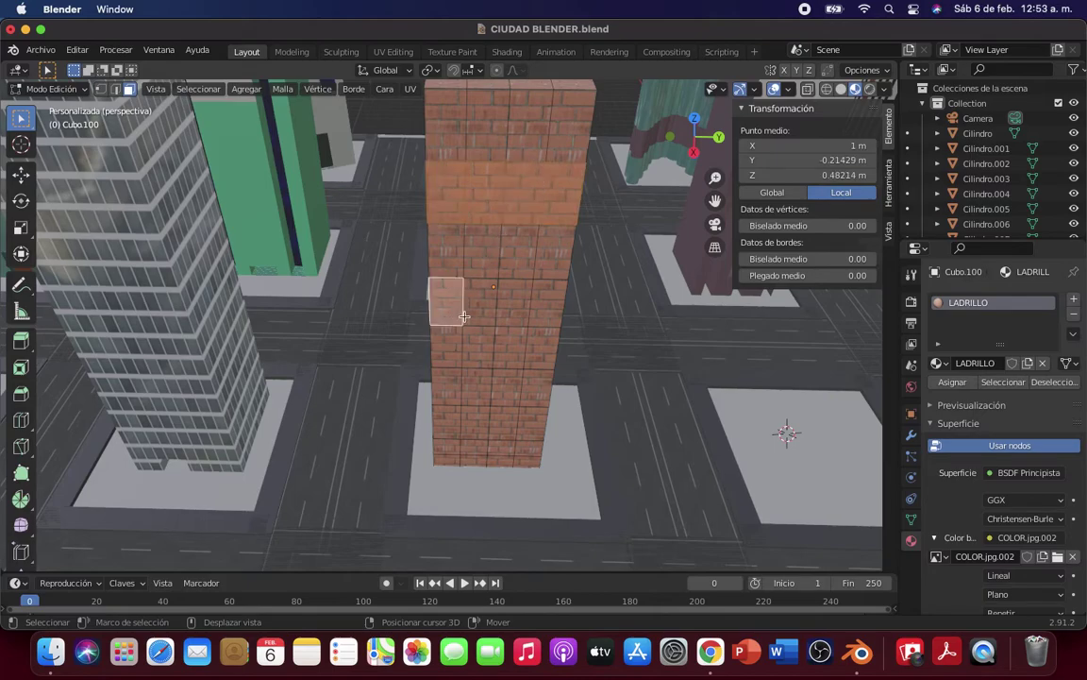
pyautogui.click(466, 321)
pyautogui.click(495, 323)
pyautogui.click(525, 326)
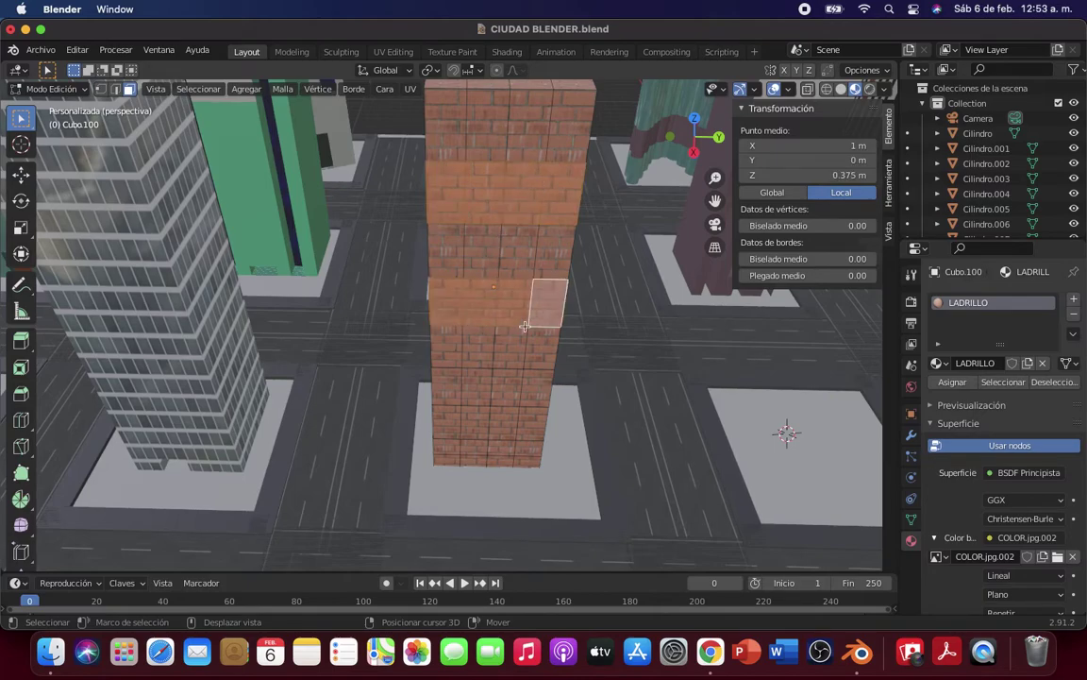
# Step: Add the lower row of four faces and move the selection along X
pyautogui.click(447, 383)
pyautogui.click(476, 384)
pyautogui.click(507, 387)
pyautogui.click(538, 387)
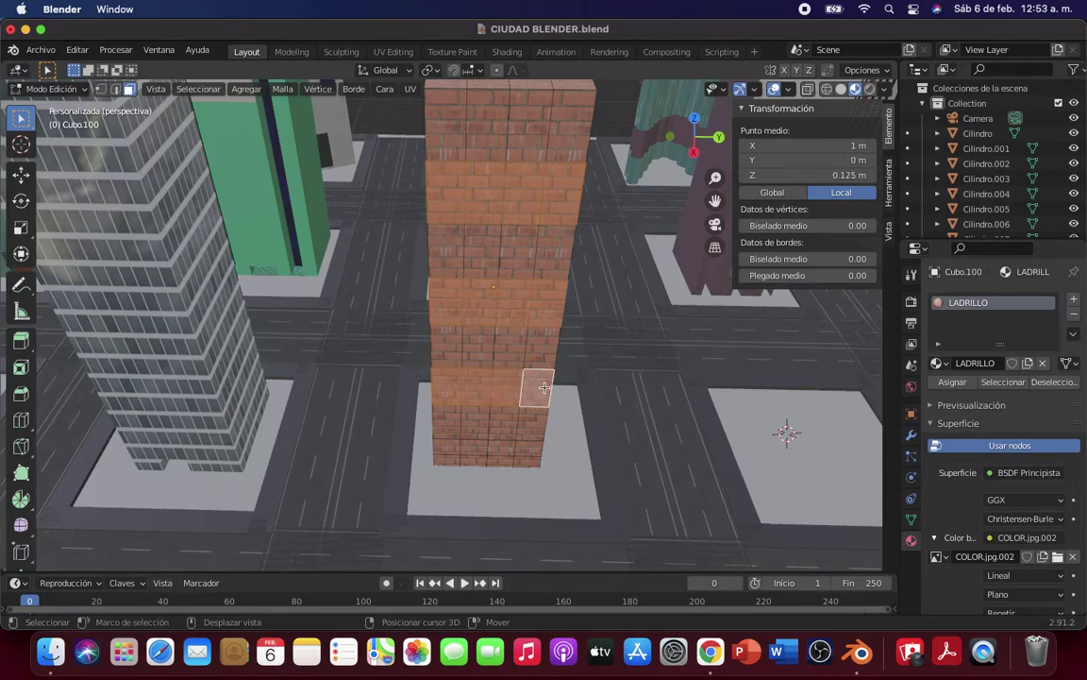
pyautogui.press('g')
pyautogui.press('x')
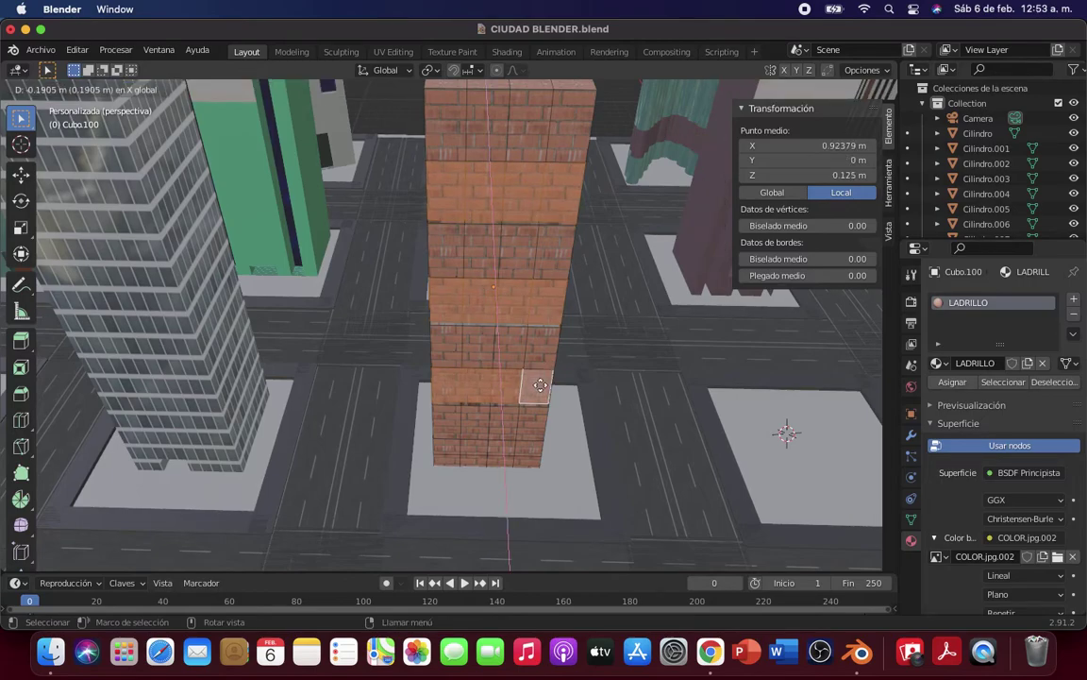
pyautogui.click(540, 384)
# Step: Select two bottom faces of the tower, move them along Z, then deselect everything
pyautogui.click(469, 463)
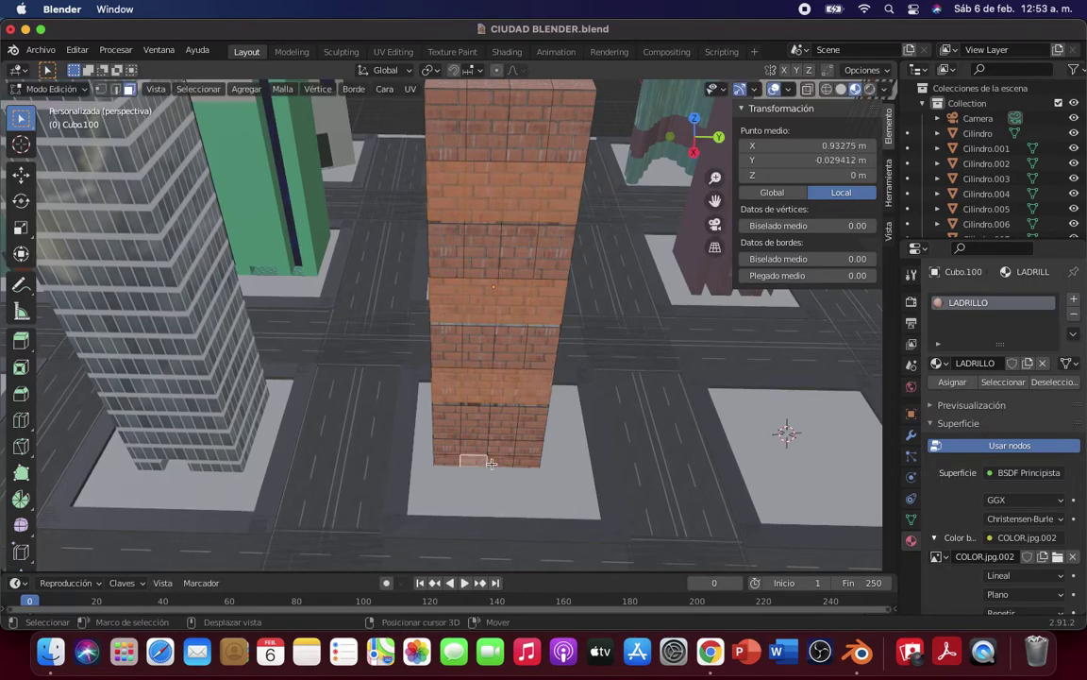
pyautogui.click(496, 463)
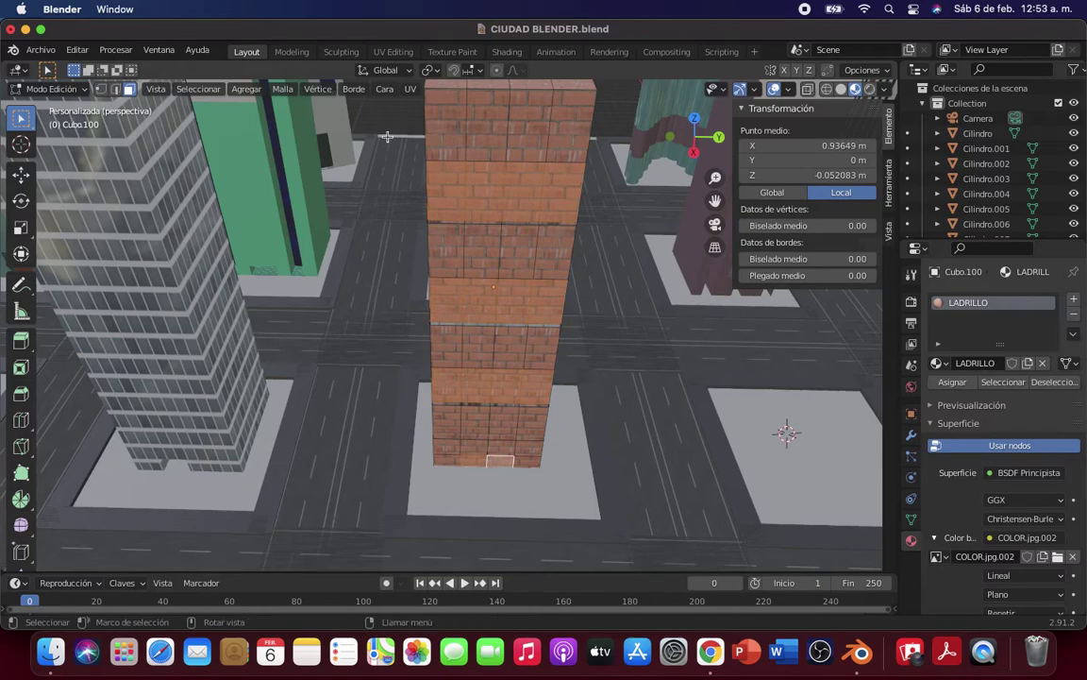
pyautogui.click(390, 124)
pyautogui.click(478, 459)
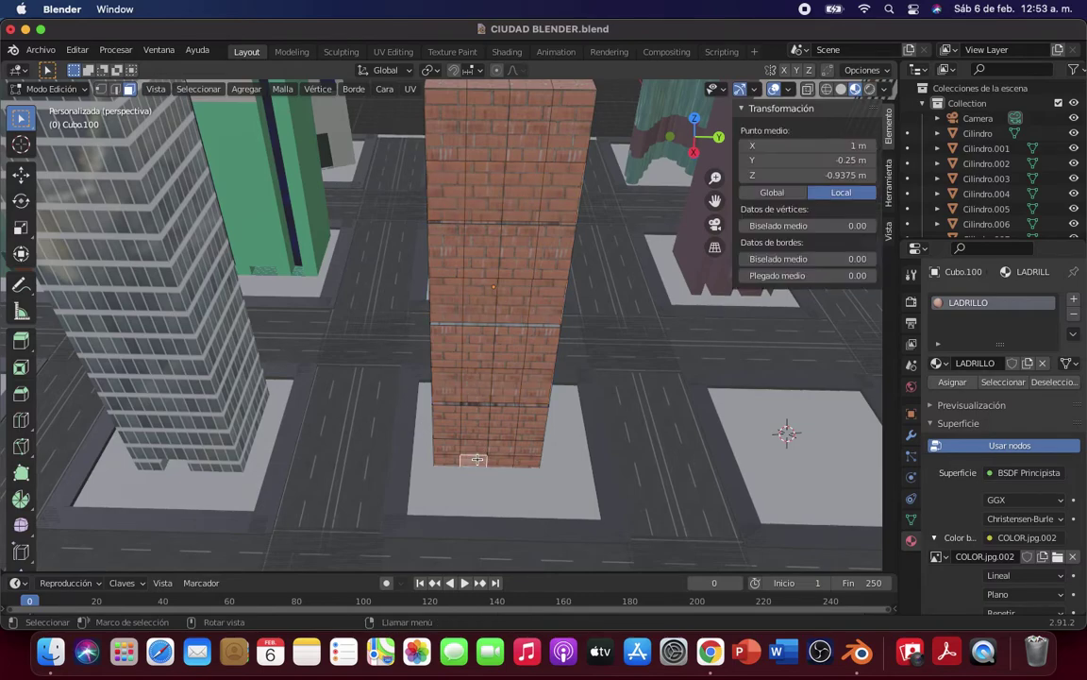
pyautogui.click(496, 461)
pyautogui.press('g')
pyautogui.press('z')
pyautogui.press('z')
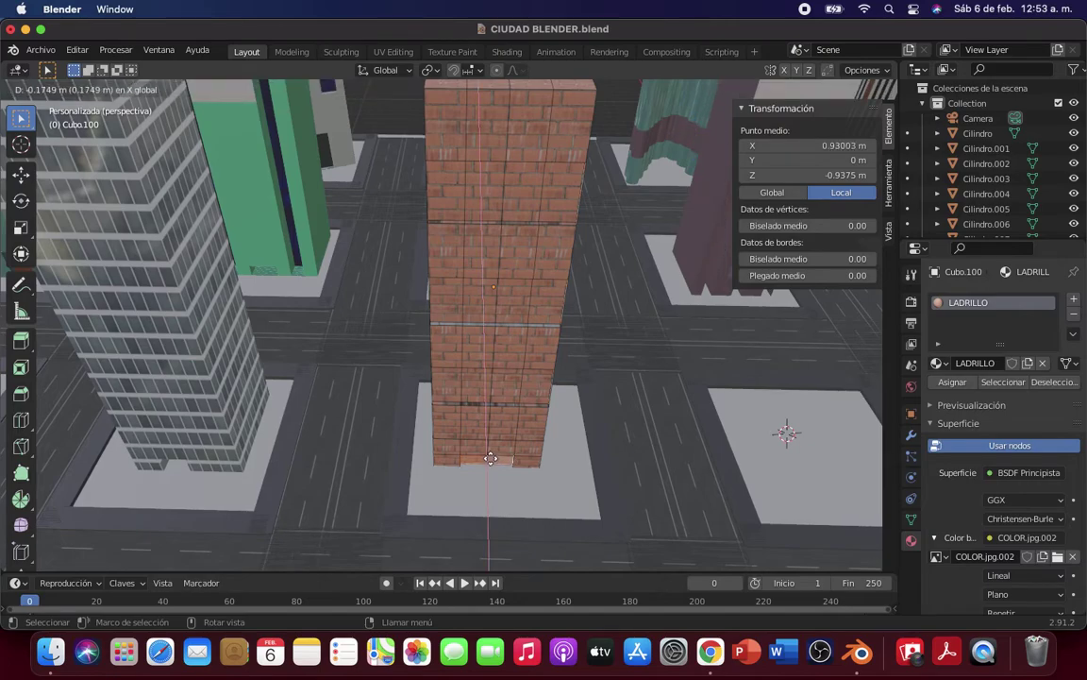
pyautogui.click(490, 459)
pyautogui.hotkey('alt', 'a')
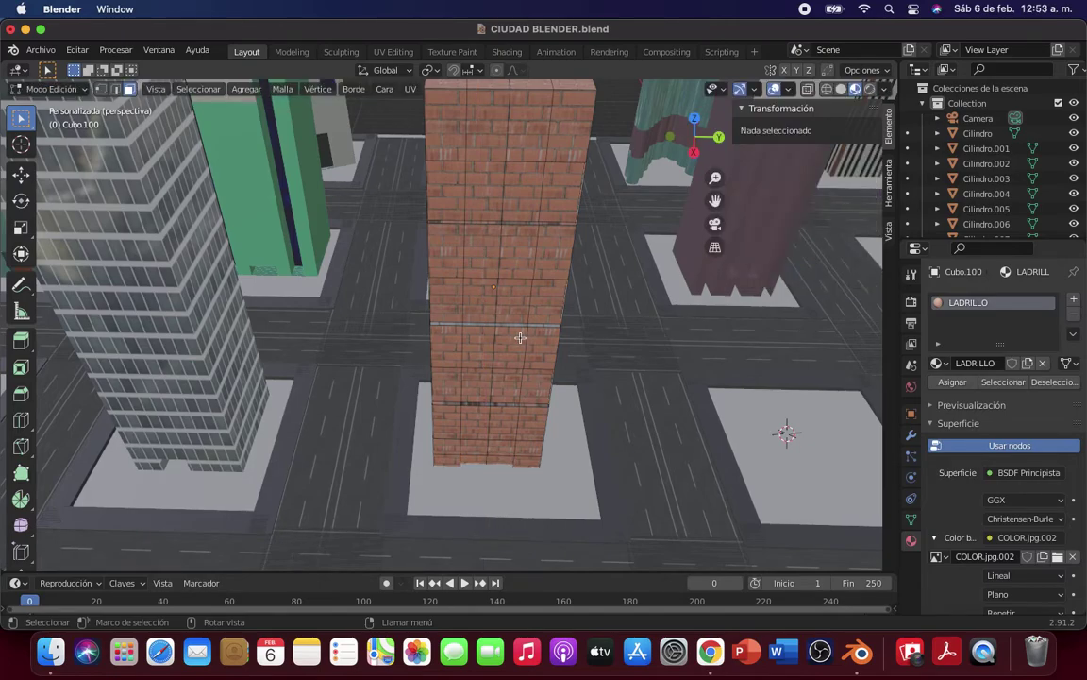
# Step: From a closer side view, select several faces on the tower's side
pyautogui.moveTo(520, 337)
pyautogui.mouseDown(button='middle')
pyautogui.moveTo(509, 309)
pyautogui.moveTo(467, 303)
pyautogui.moveTo(450, 323)
pyautogui.moveTo(230, 341)
pyautogui.mouseUp(button='middle')
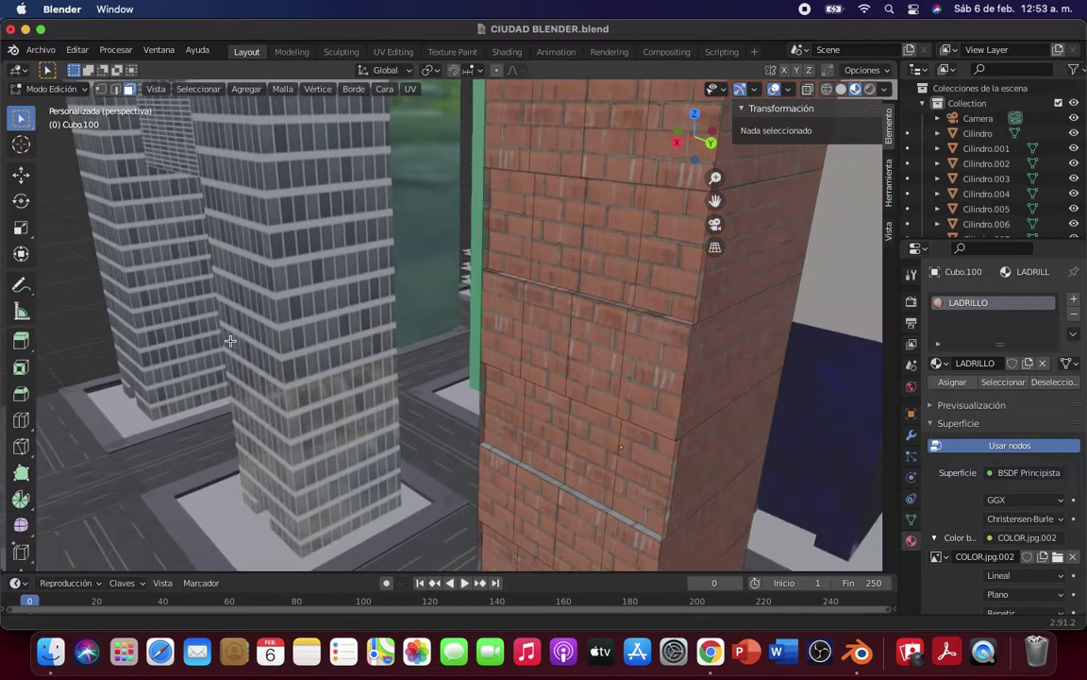
pyautogui.click(522, 210)
pyautogui.click(567, 240)
pyautogui.click(628, 261)
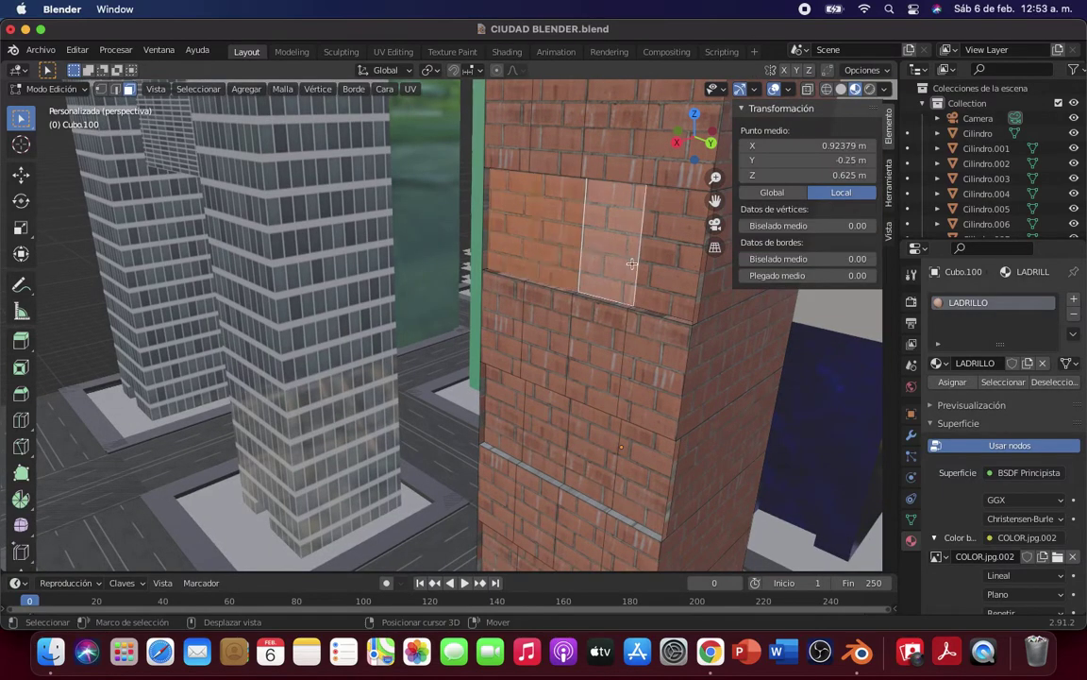
pyautogui.click(572, 241)
pyautogui.moveTo(573, 240); pyautogui.dragTo(570, 255, button='middle')
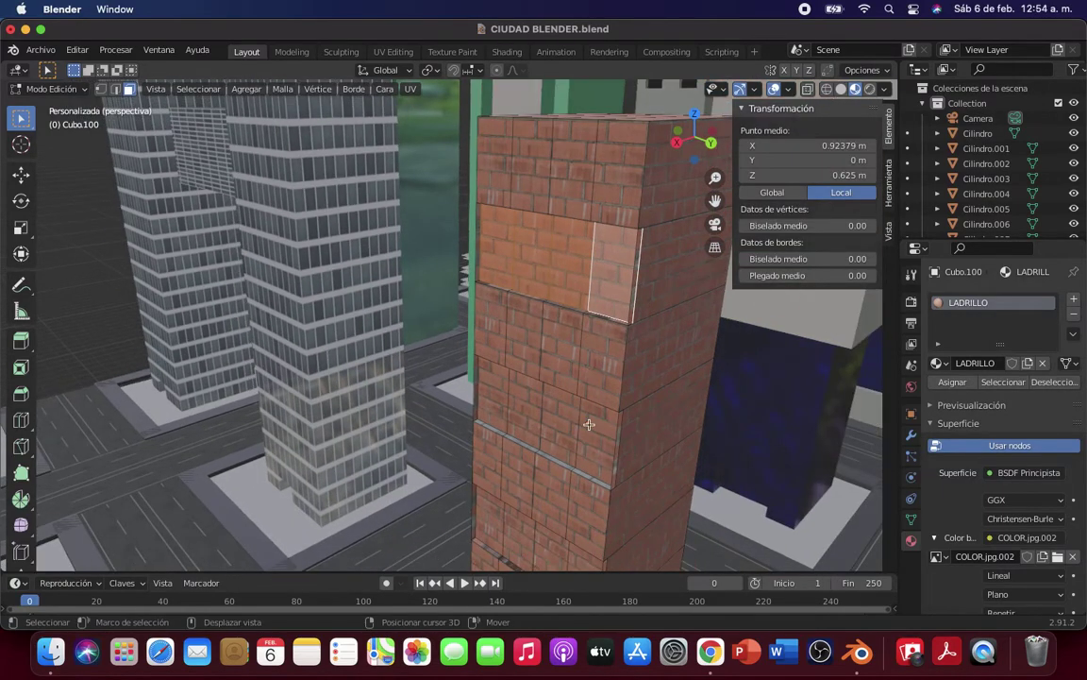
# Step: Add a lower row of faces and a row near the tower's bottom to the selection
pyautogui.click(583, 436)
pyautogui.click(556, 425)
pyautogui.click(520, 415)
pyautogui.click(493, 397)
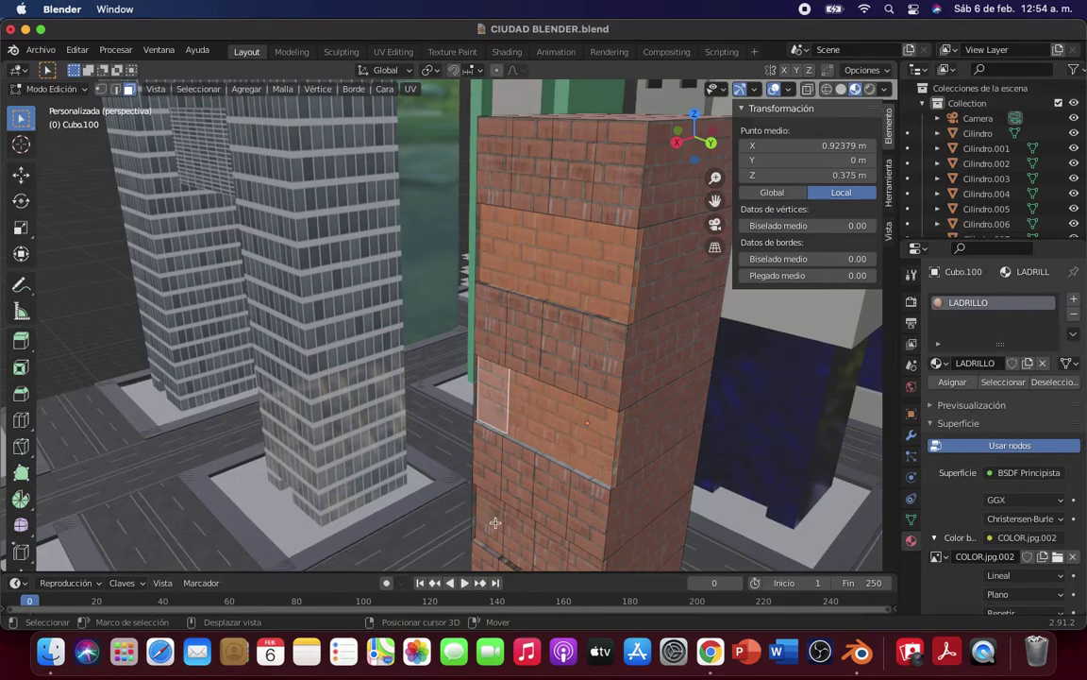
pyautogui.click(493, 518)
pyautogui.click(505, 509)
pyautogui.click(524, 502)
pyautogui.click(552, 493)
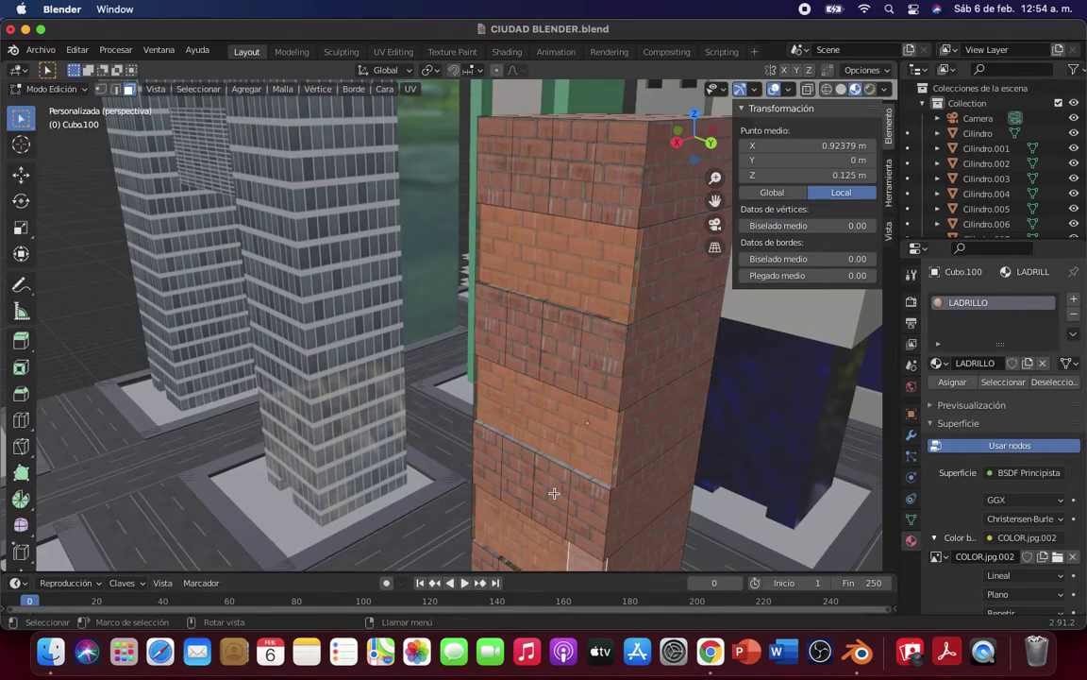
pyautogui.scroll(-5, 554, 492)
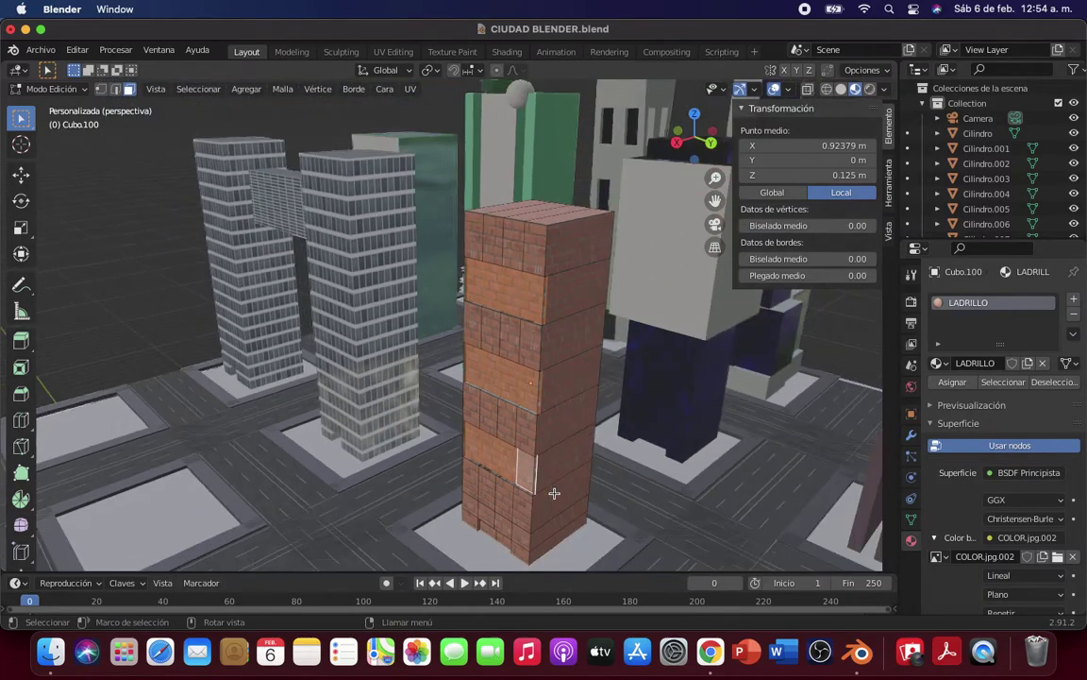
# Step: Try AZUL VIDRIO in the existing slot, then restore LADRILLO brick there
pyautogui.click(939, 365)
pyautogui.click(802, 403)
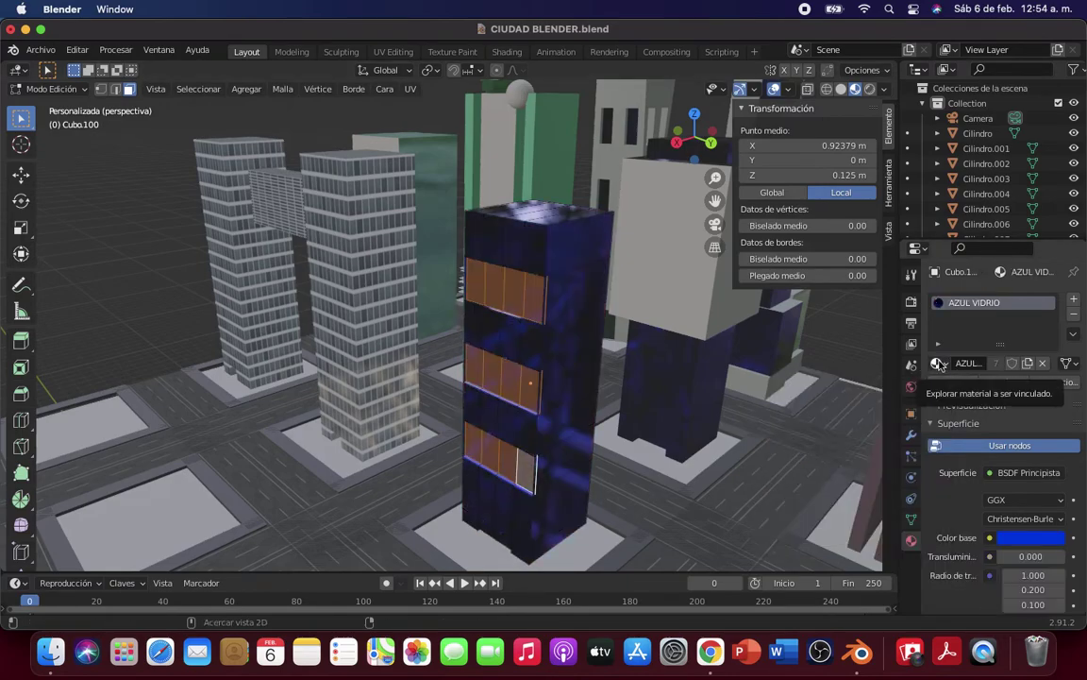
pyautogui.hotkey('ctrl', 'z')
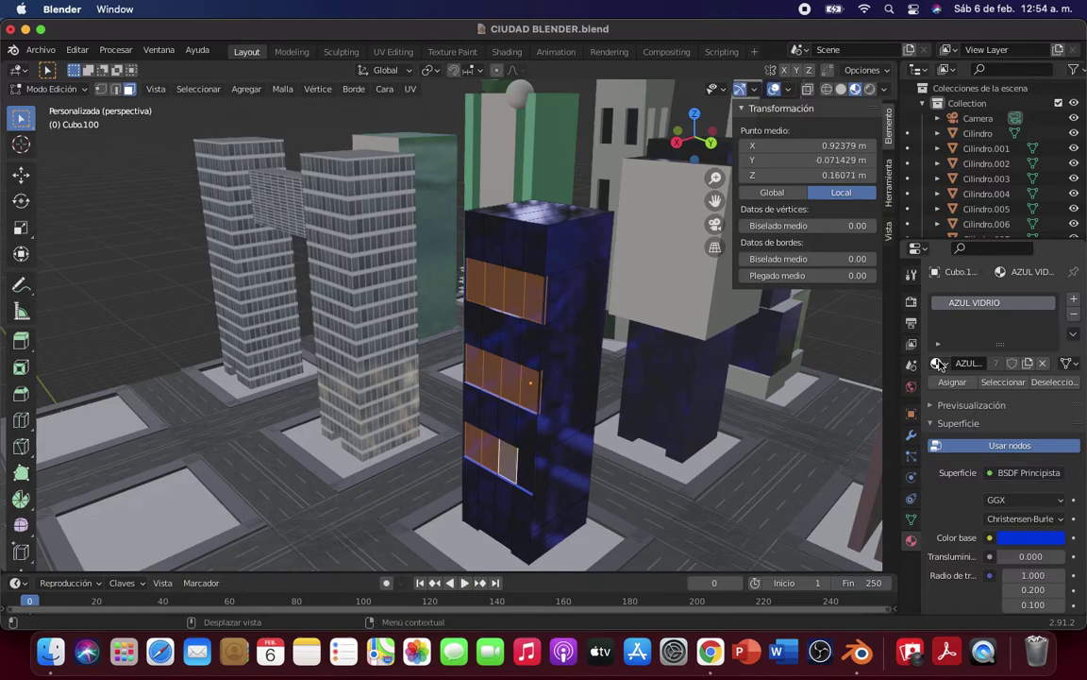
pyautogui.click(938, 364)
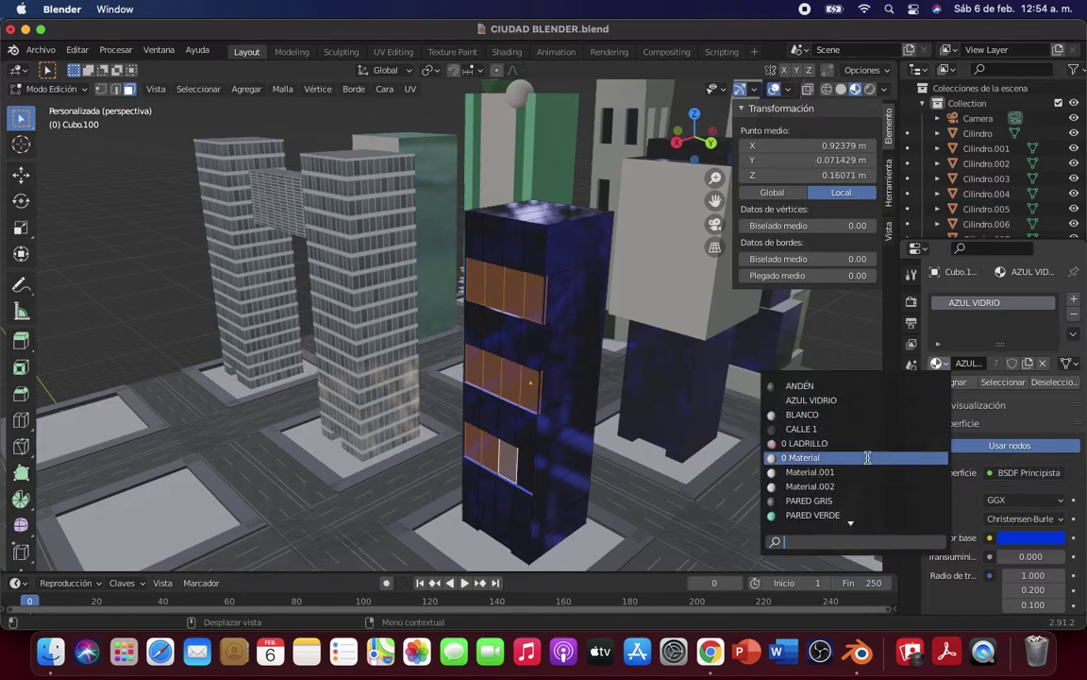
pyautogui.click(767, 443)
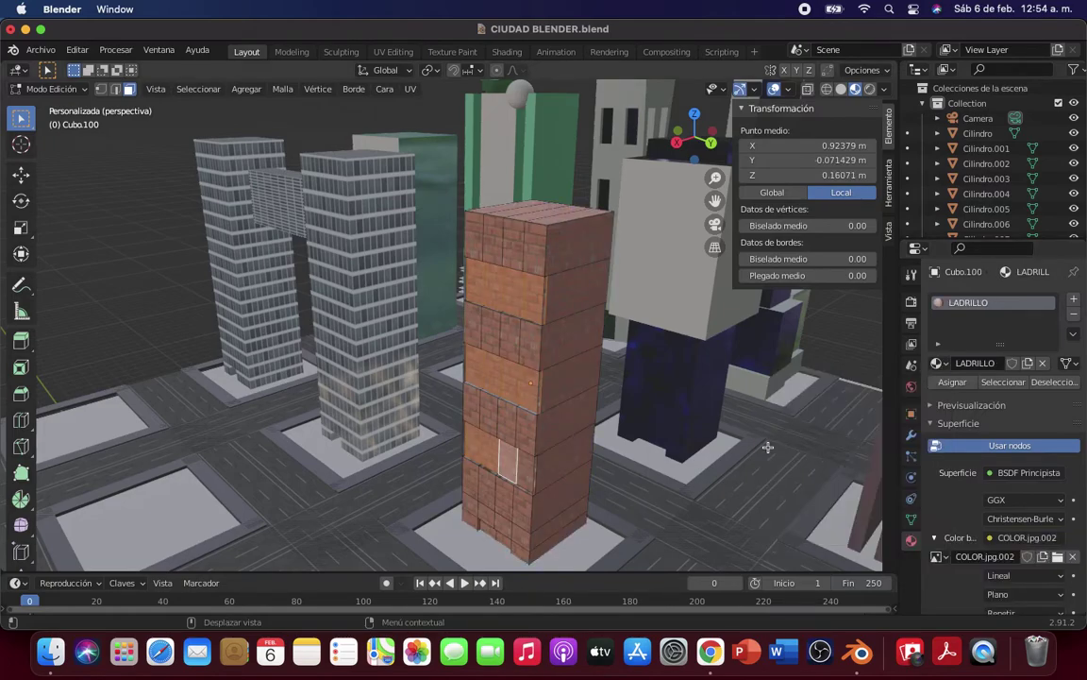
# Step: Add a new AZUL VIDRIO material slot and assign it to the selected face bands
pyautogui.click(526, 469)
pyautogui.click(1073, 298)
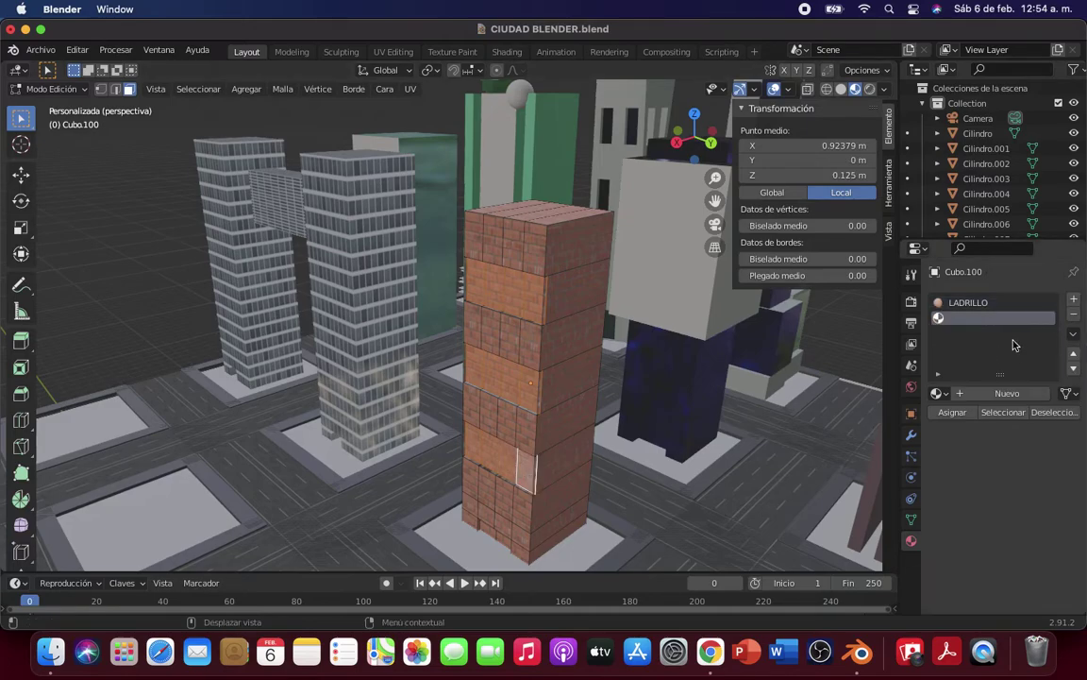
pyautogui.click(938, 393)
pyautogui.click(835, 434)
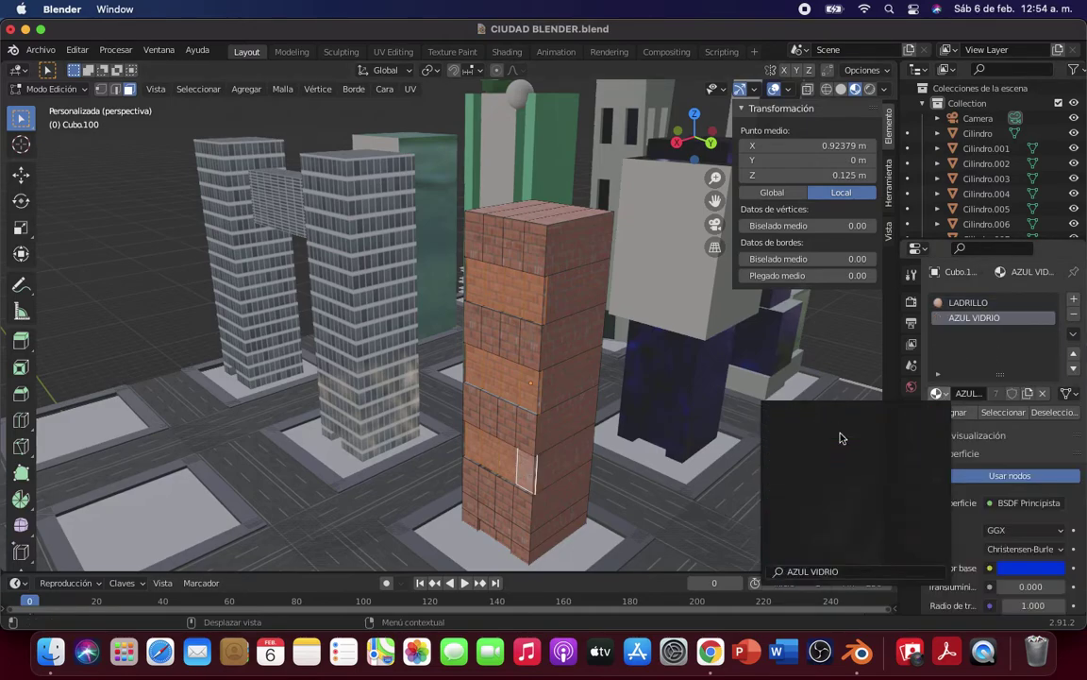
pyautogui.click(953, 415)
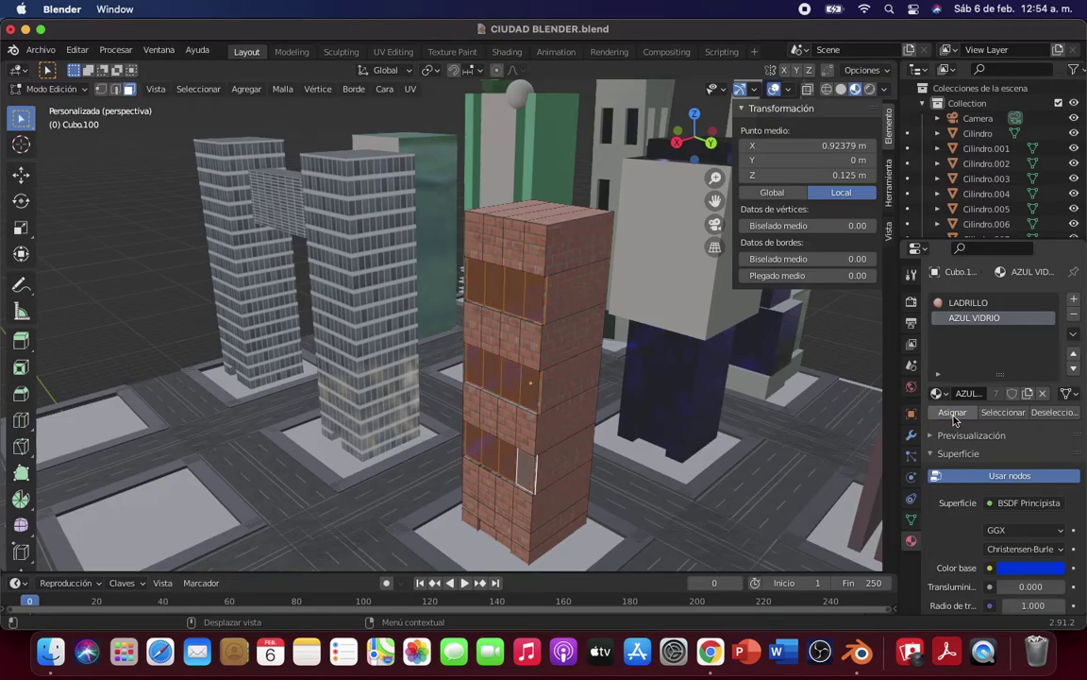
pyautogui.click(166, 323)
pyautogui.moveTo(151, 291)
pyautogui.mouseDown(button='middle')
pyautogui.moveTo(407, 451)
pyautogui.moveTo(427, 490)
pyautogui.mouseUp(button='middle')
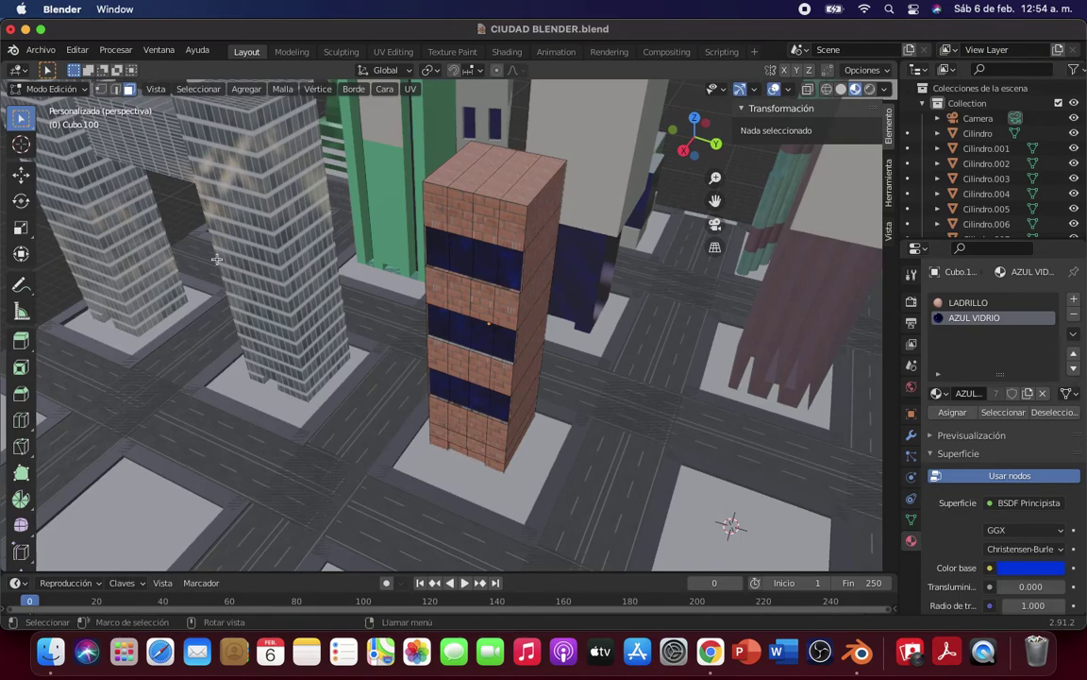
# Step: Make the AZUL VIDRIO slot active and orbit to the tower's other side
pyautogui.click(456, 450)
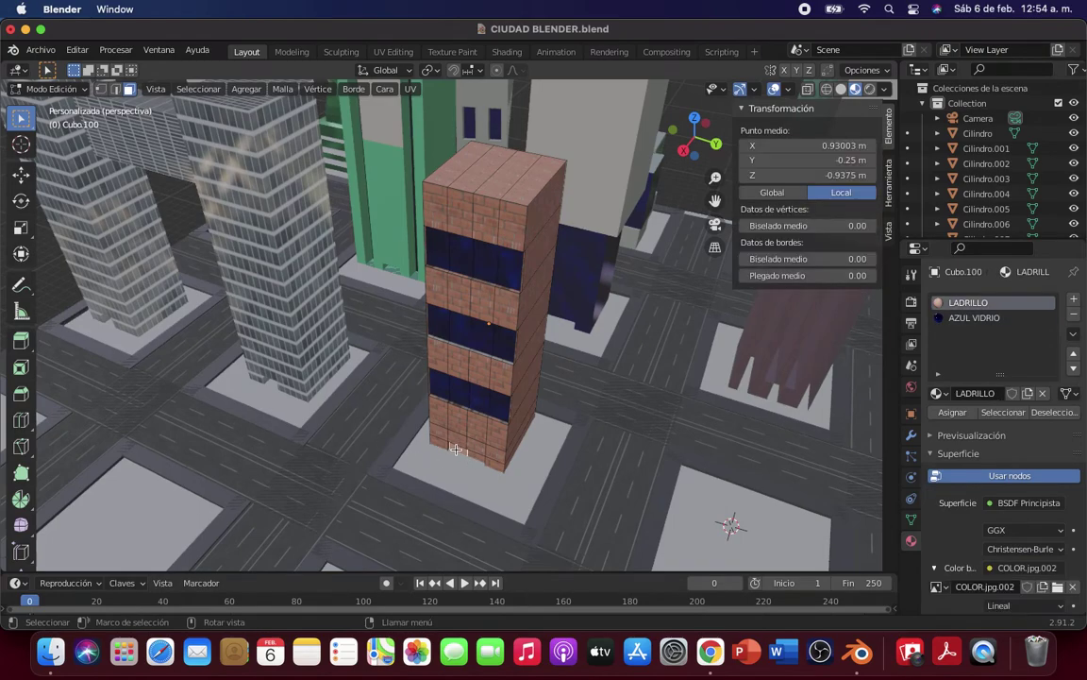
pyautogui.click(968, 317)
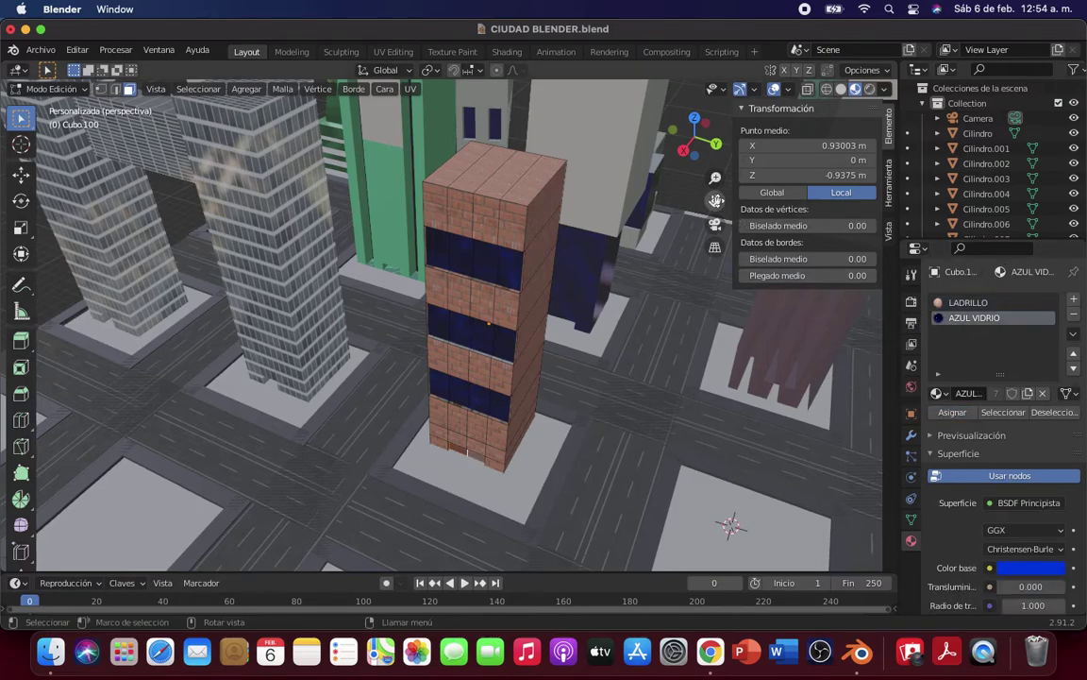
pyautogui.click(615, 173)
pyautogui.moveTo(579, 397)
pyautogui.mouseDown(button='middle')
pyautogui.moveTo(408, 412)
pyautogui.moveTo(365, 382)
pyautogui.moveTo(368, 429)
pyautogui.moveTo(428, 466)
pyautogui.moveTo(462, 473)
pyautogui.moveTo(462, 463)
pyautogui.moveTo(417, 510)
pyautogui.moveTo(442, 513)
pyautogui.moveTo(508, 424)
pyautogui.mouseUp(button='middle')
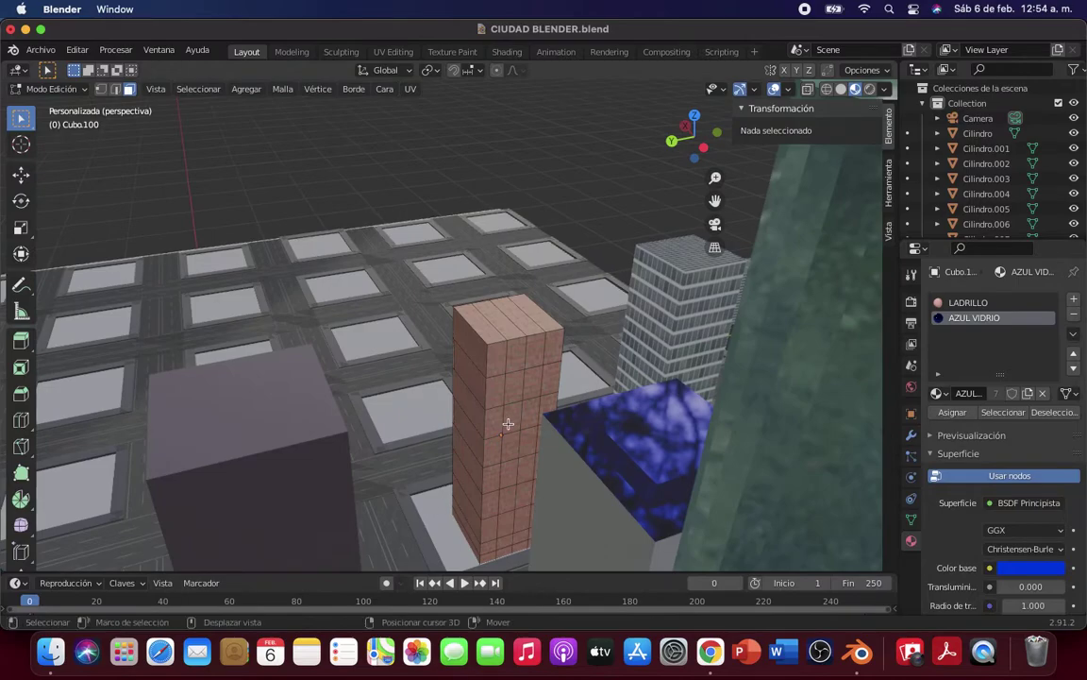
# Step: Select two bands of faces on this side of the tower
pyautogui.click(487, 391)
pyautogui.keyDown('shift'); pyautogui.click(502, 387); pyautogui.keyUp('shift')
pyautogui.keyDown('shift'); pyautogui.click(525, 382); pyautogui.keyUp('shift')
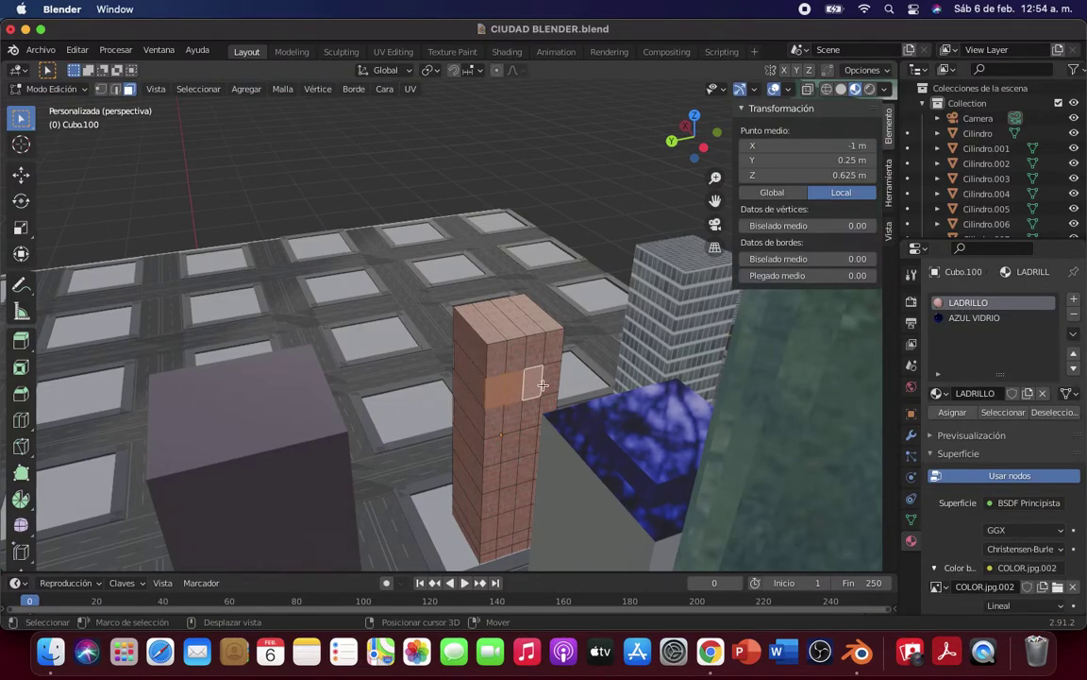
pyautogui.keyDown('shift'); pyautogui.click(545, 384); pyautogui.keyUp('shift')
pyautogui.keyDown('shift'); pyautogui.click(483, 450); pyautogui.keyUp('shift')
pyautogui.keyDown('shift'); pyautogui.click(504, 448); pyautogui.keyUp('shift')
pyautogui.keyDown('shift'); pyautogui.click(527, 441); pyautogui.keyUp('shift')
pyautogui.moveTo(535, 436); pyautogui.dragTo(517, 452, button='middle')
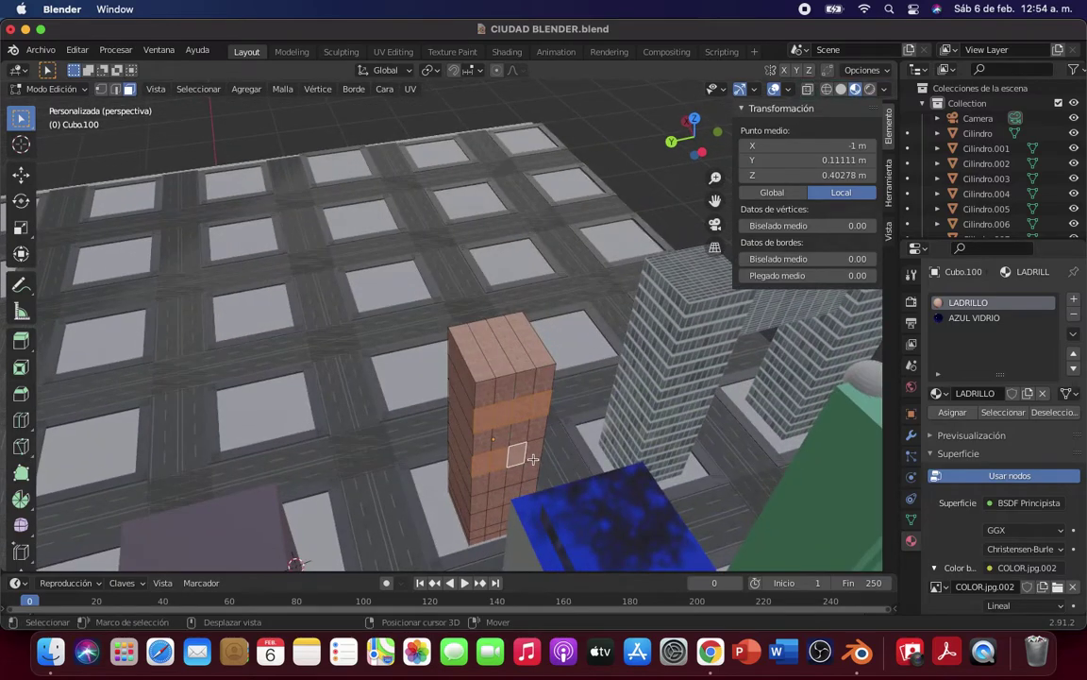
# Step: Add lower faces, extrude the selection, and make AZUL VIDRIO the active slot
pyautogui.keyDown('shift'); pyautogui.click(478, 411); pyautogui.keyUp('shift')
pyautogui.keyDown('shift'); pyautogui.click(483, 502); pyautogui.keyUp('shift')
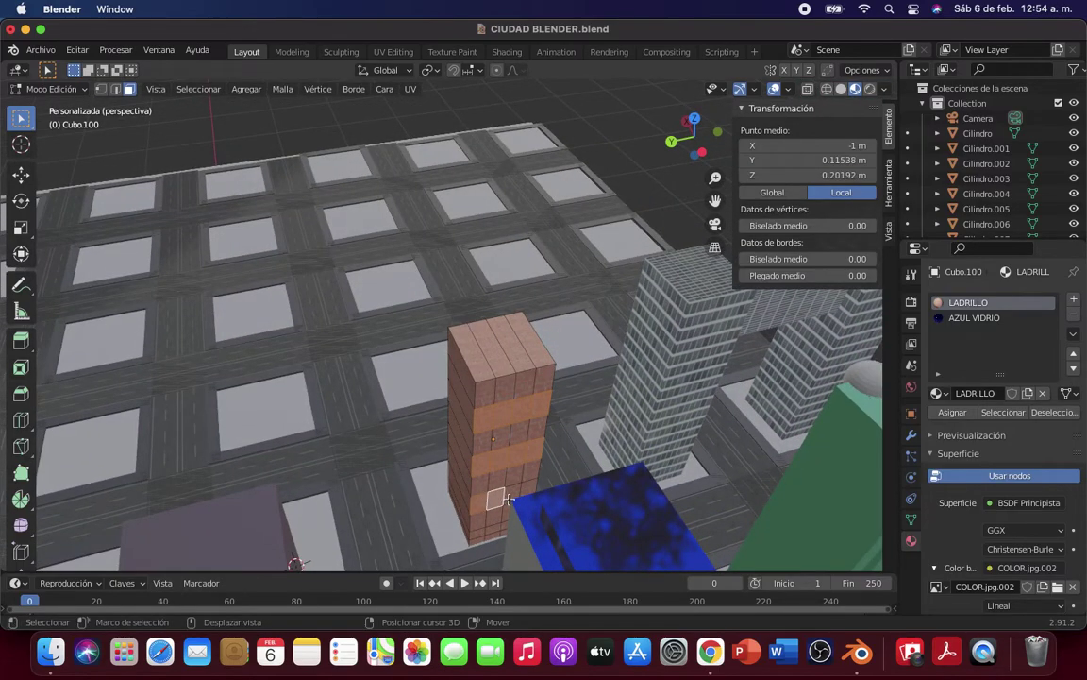
pyautogui.keyDown('shift'); pyautogui.click(517, 492); pyautogui.keyUp('shift')
pyautogui.keyDown('shift'); pyautogui.click(525, 487); pyautogui.keyUp('shift')
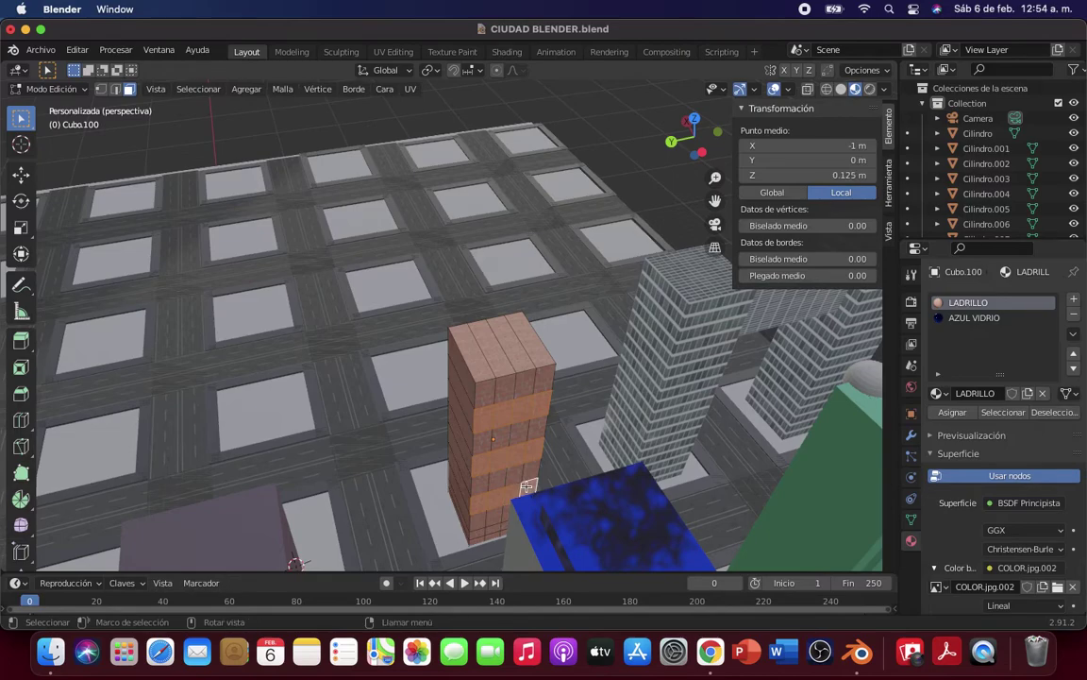
pyautogui.press('e')
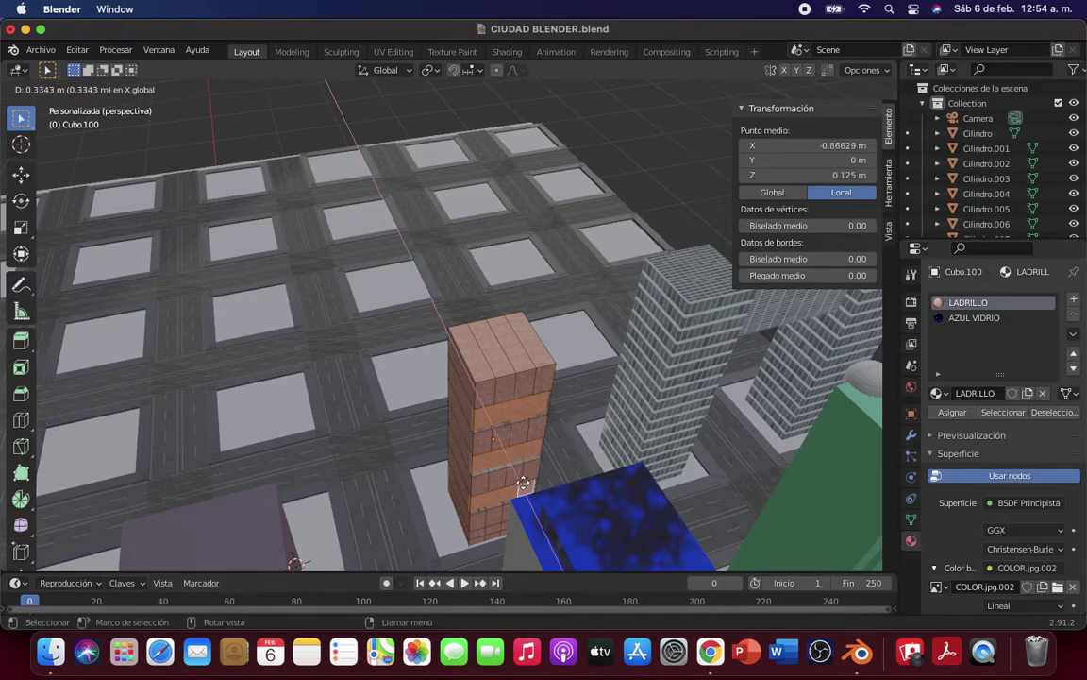
pyautogui.click(524, 484)
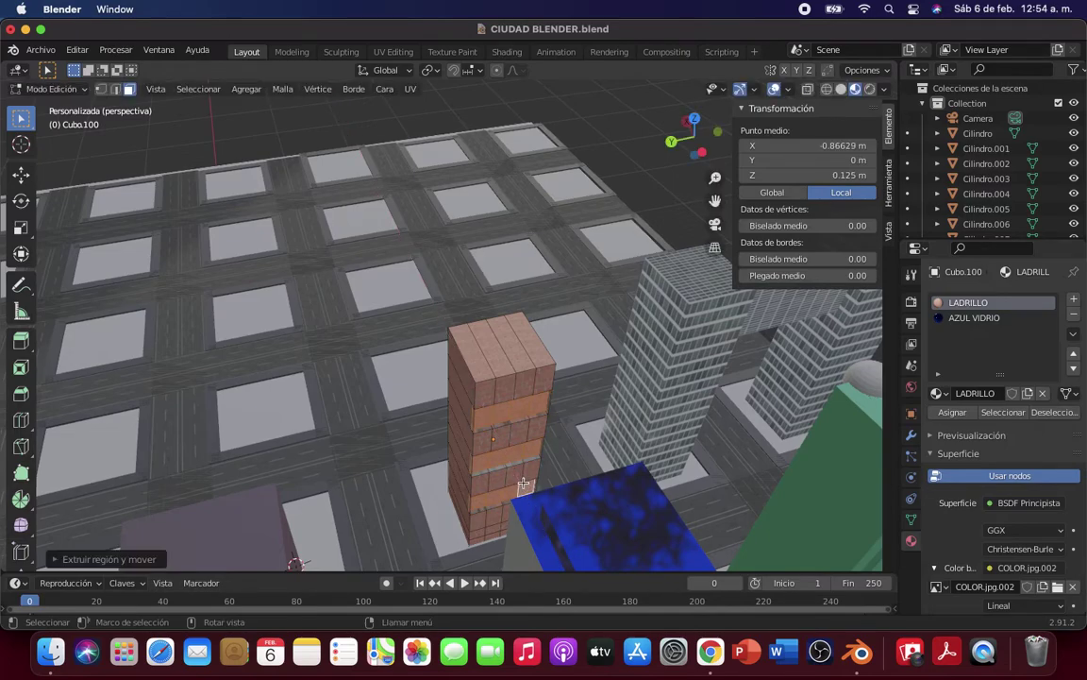
pyautogui.click(972, 319)
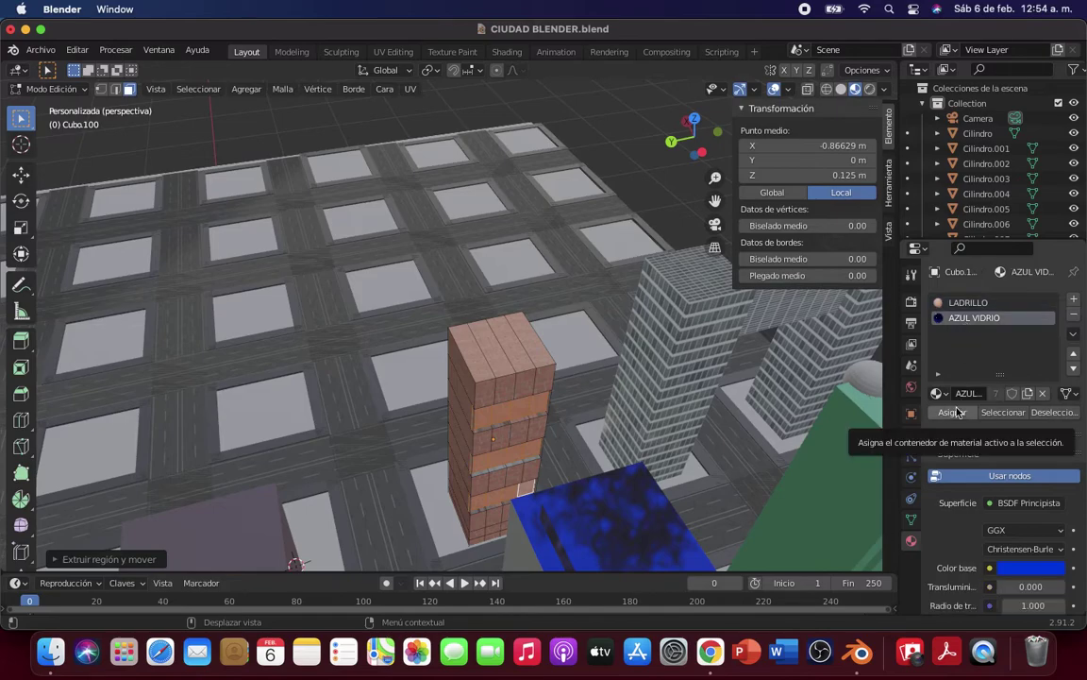
pyautogui.moveTo(479, 493); pyautogui.dragTo(600, 439, button='middle')
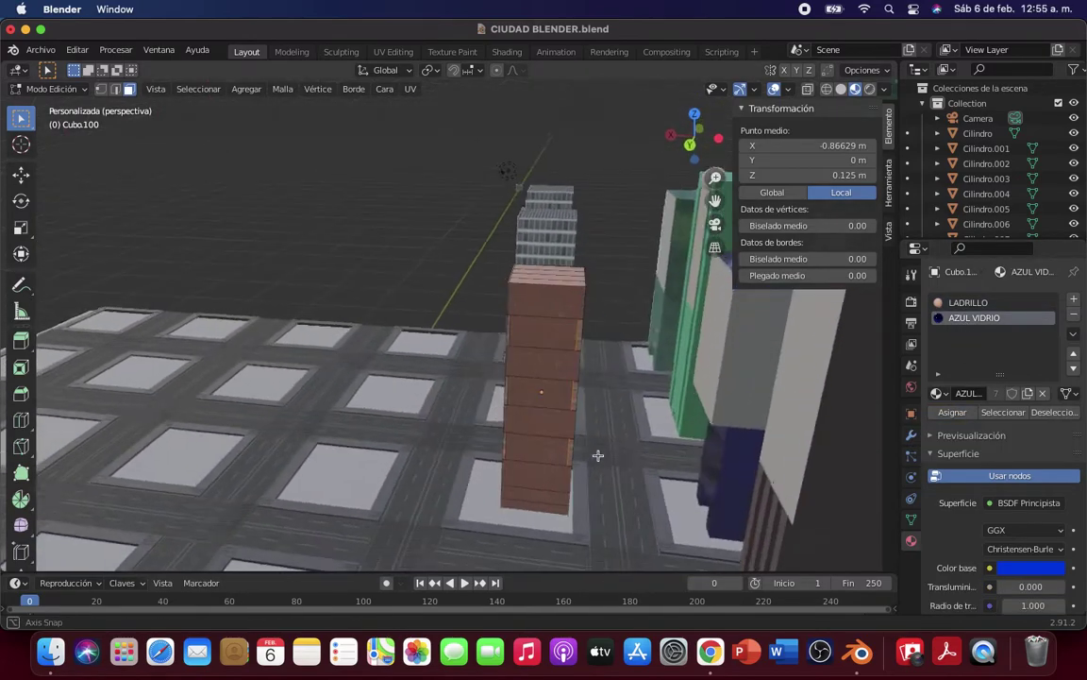
pyautogui.scroll(2, 573, 400)
# Step: Return the tower to Object Mode and view the city from above
pyautogui.click(359, 270)
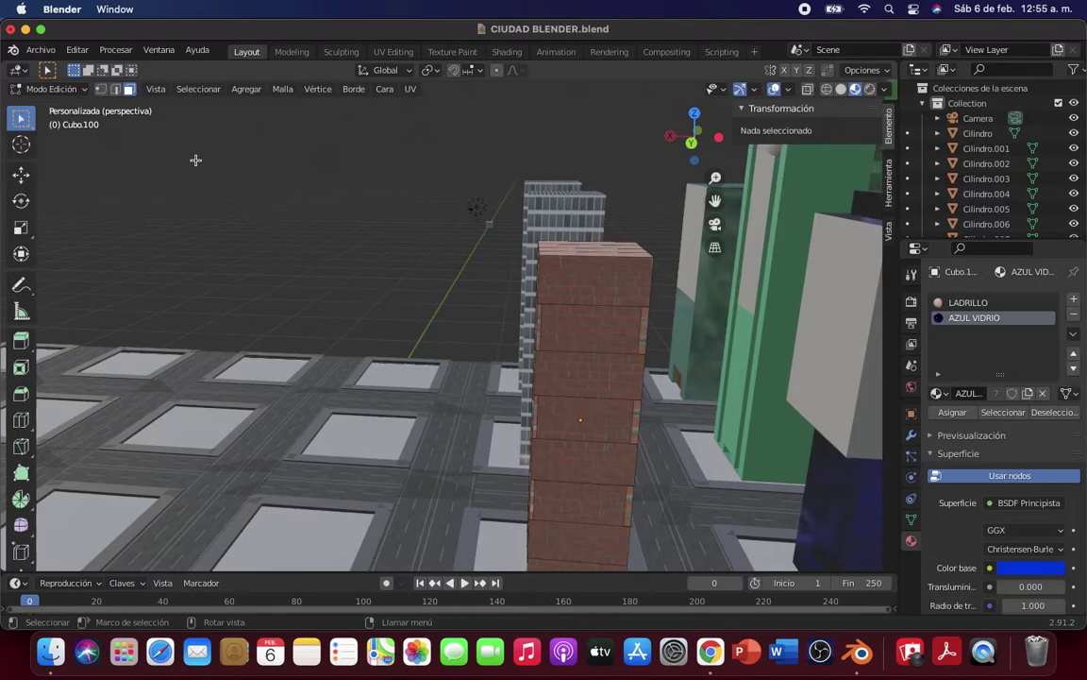
pyautogui.click(52, 89)
pyautogui.click(38, 107)
pyautogui.moveTo(141, 182)
pyautogui.mouseDown(button='middle')
pyautogui.moveTo(274, 286)
pyautogui.moveTo(436, 350)
pyautogui.moveTo(415, 412)
pyautogui.moveTo(466, 345)
pyautogui.moveTo(631, 342)
pyautogui.moveTo(510, 364)
pyautogui.moveTo(395, 364)
pyautogui.moveTo(475, 445)
pyautogui.moveTo(451, 412)
pyautogui.moveTo(407, 389)
pyautogui.mouseUp(button='middle')
pyautogui.scroll(-5, 475, 446)
# Step: Duplicate the banded tower along Y onto the next three back-row lots
pyautogui.hotkey('shift', 'd')
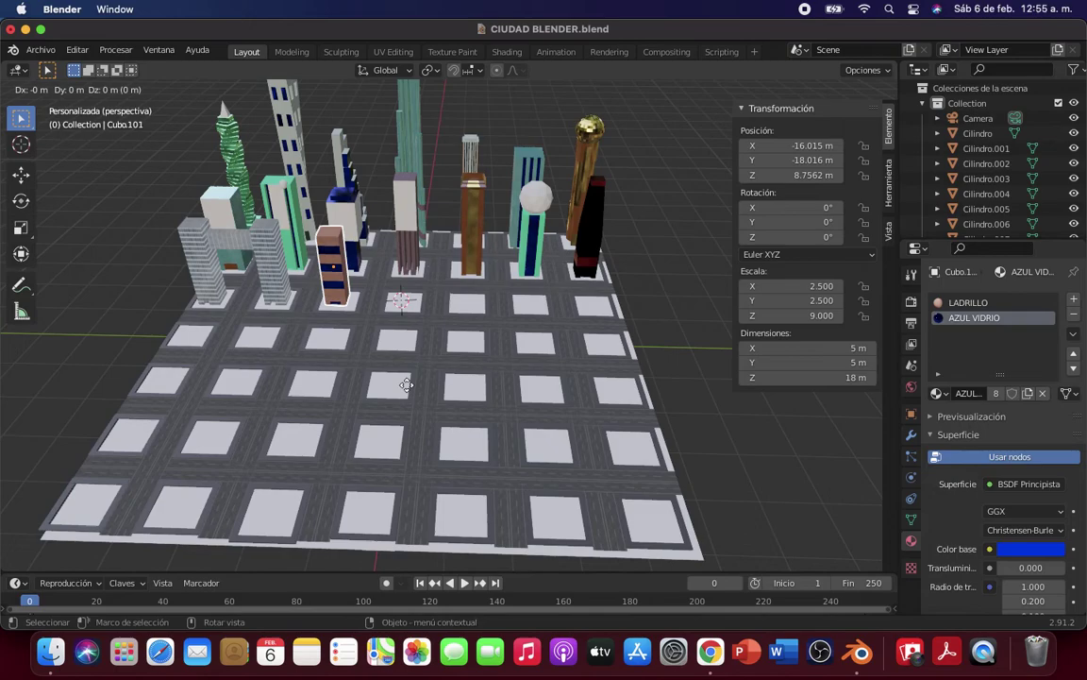
pyautogui.press('y')
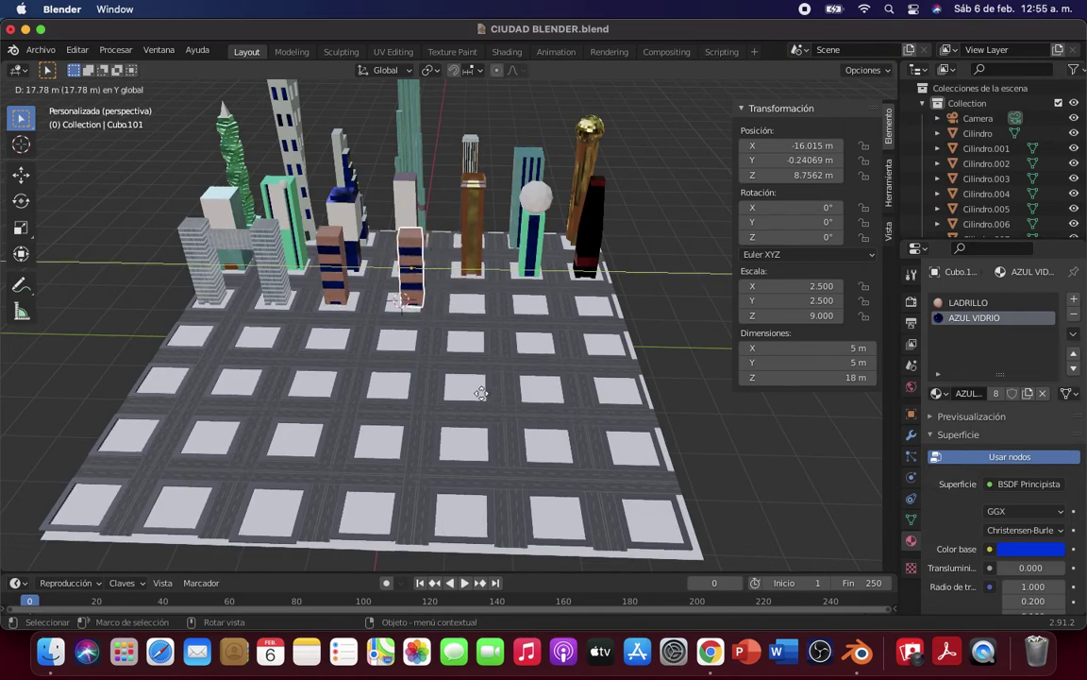
pyautogui.click(476, 393)
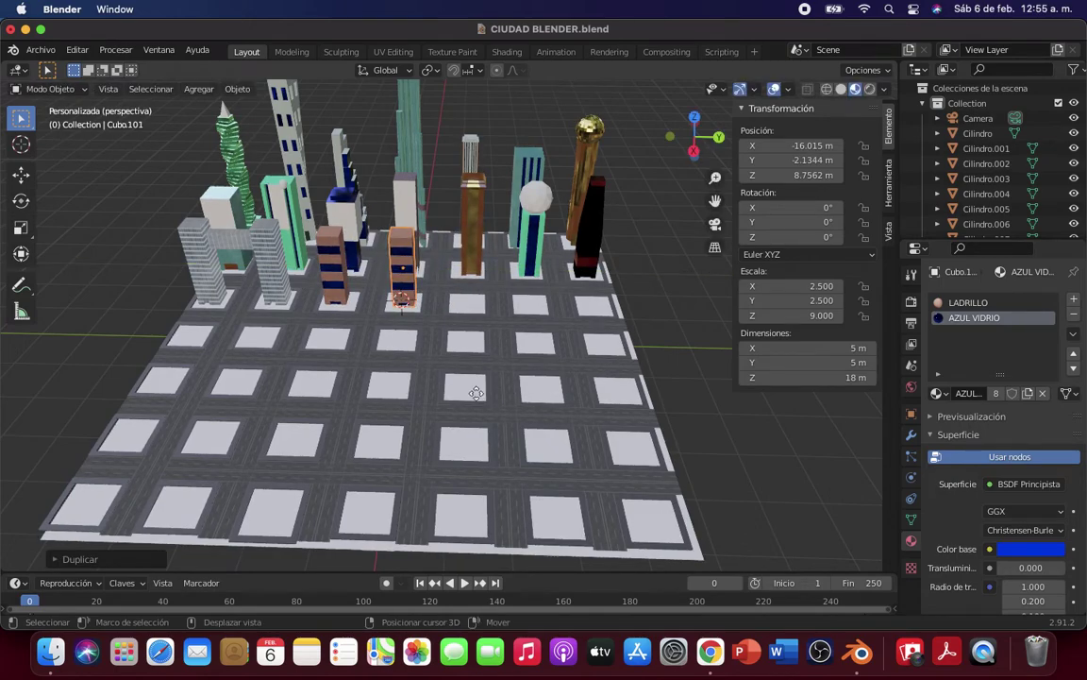
pyautogui.hotkey('shift', 'd')
pyautogui.press('y')
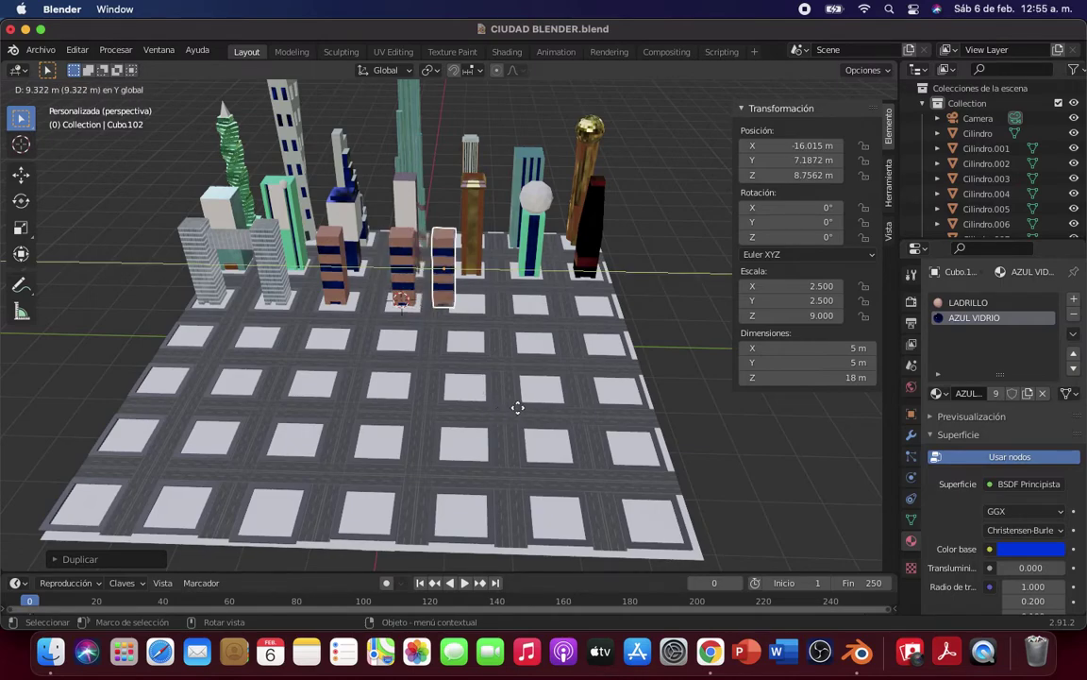
pyautogui.click(538, 415)
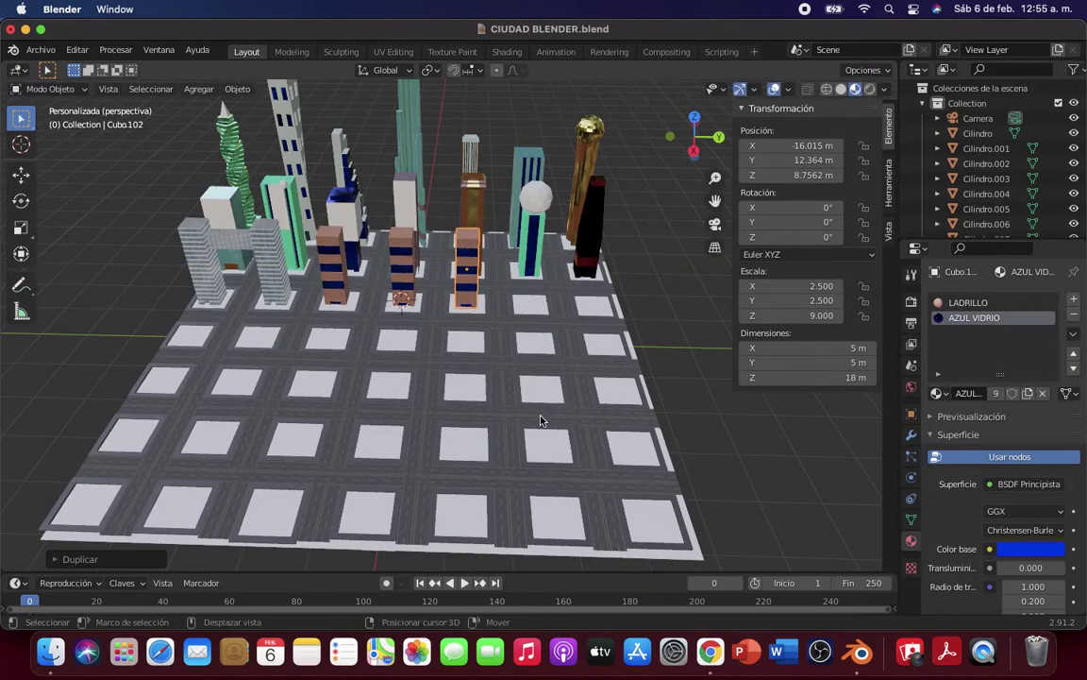
pyautogui.hotkey('shift', 'd')
pyautogui.press('y')
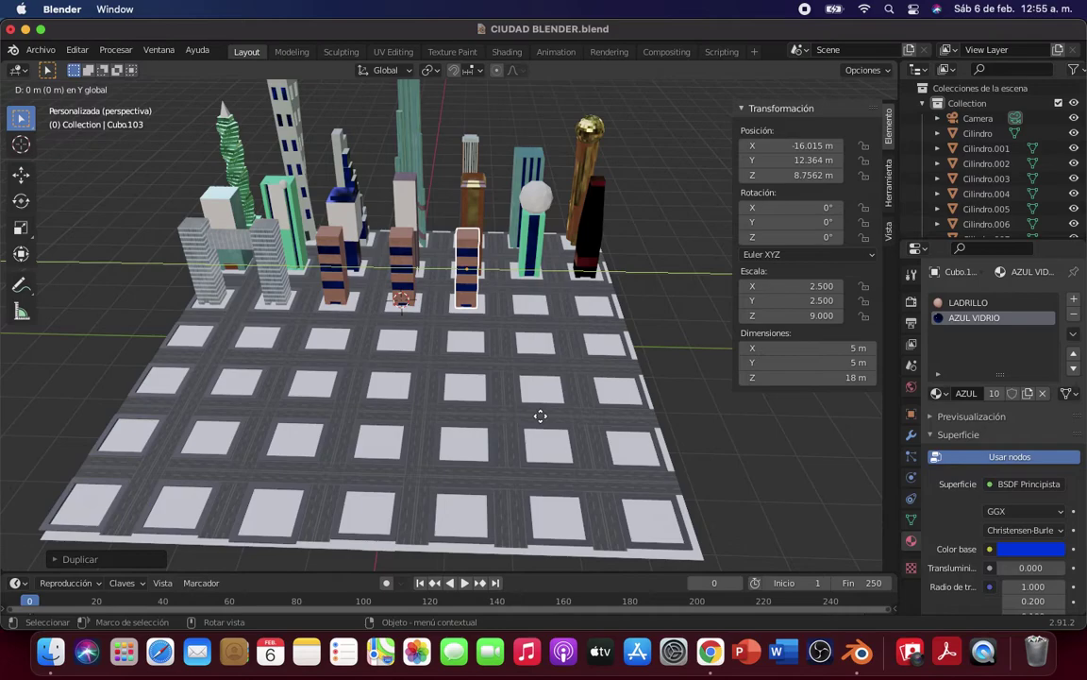
pyautogui.click(604, 431)
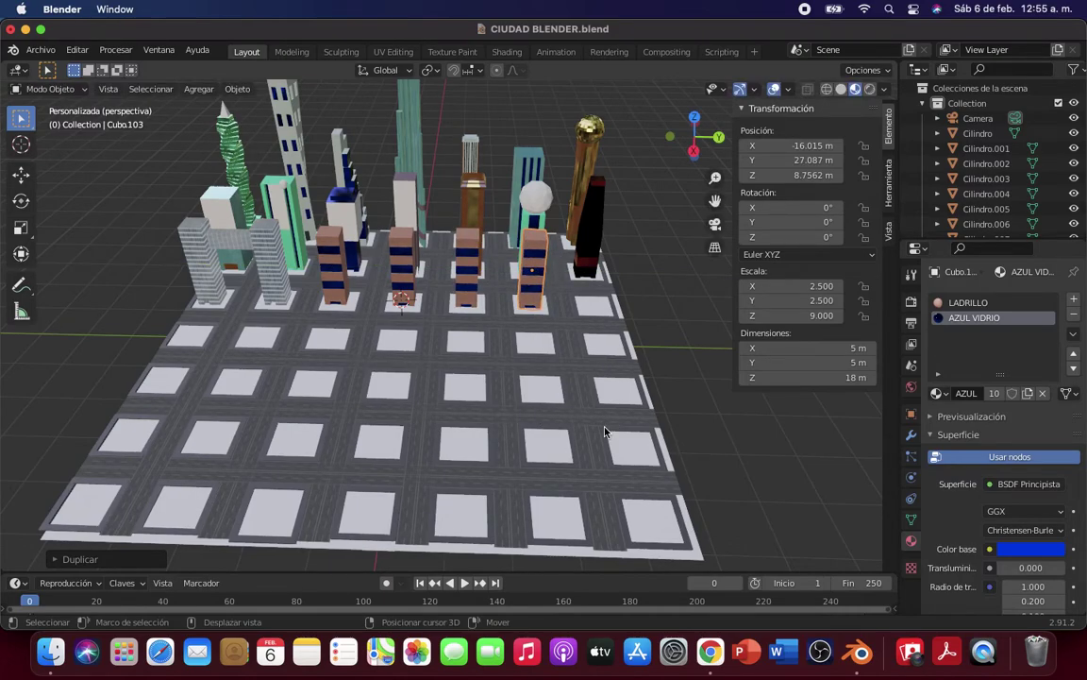
# Step: Place a fourth copy on the row's last lot and start another copy along X
pyautogui.hotkey('shift', 'd')
pyautogui.press('y')
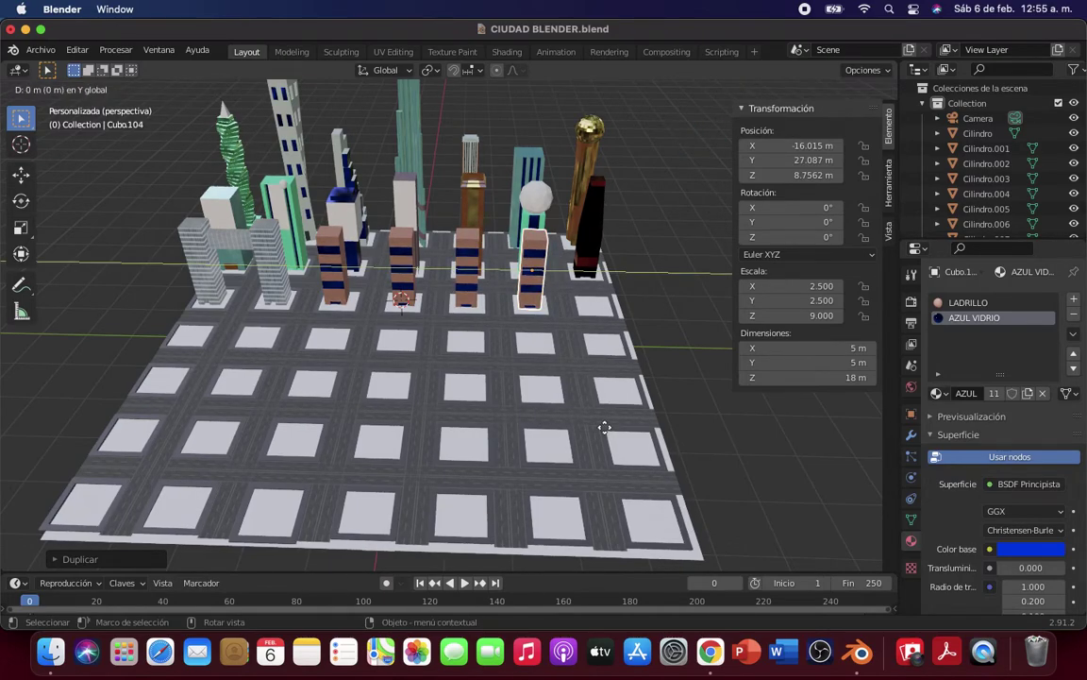
pyautogui.click(670, 451)
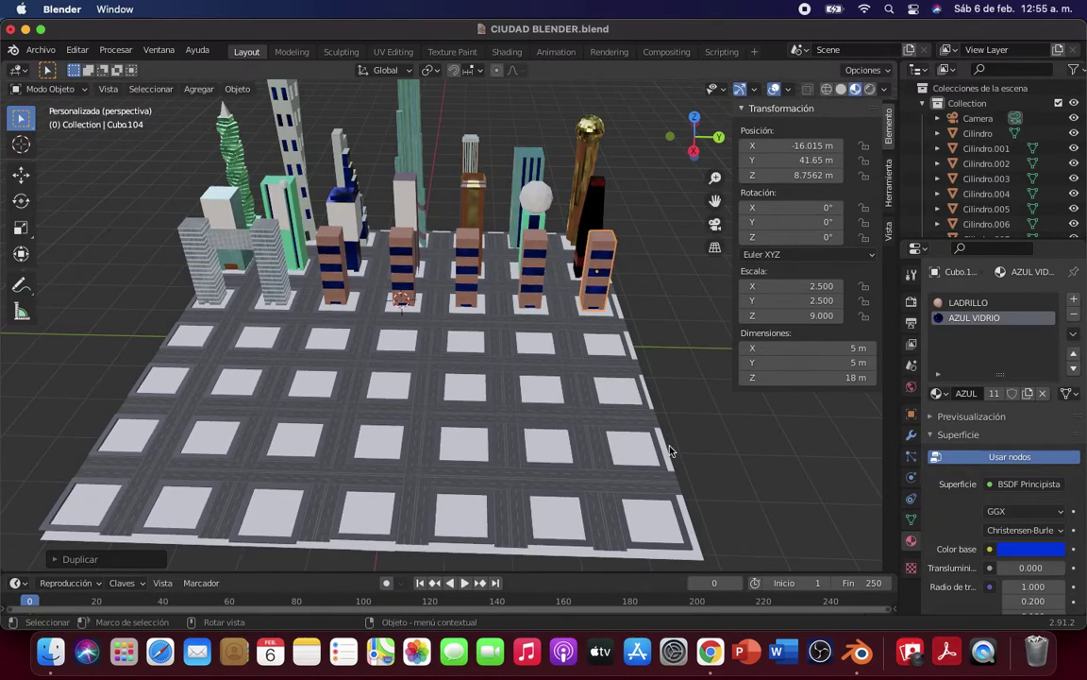
pyautogui.hotkey('shift', 'd')
pyautogui.press('x')
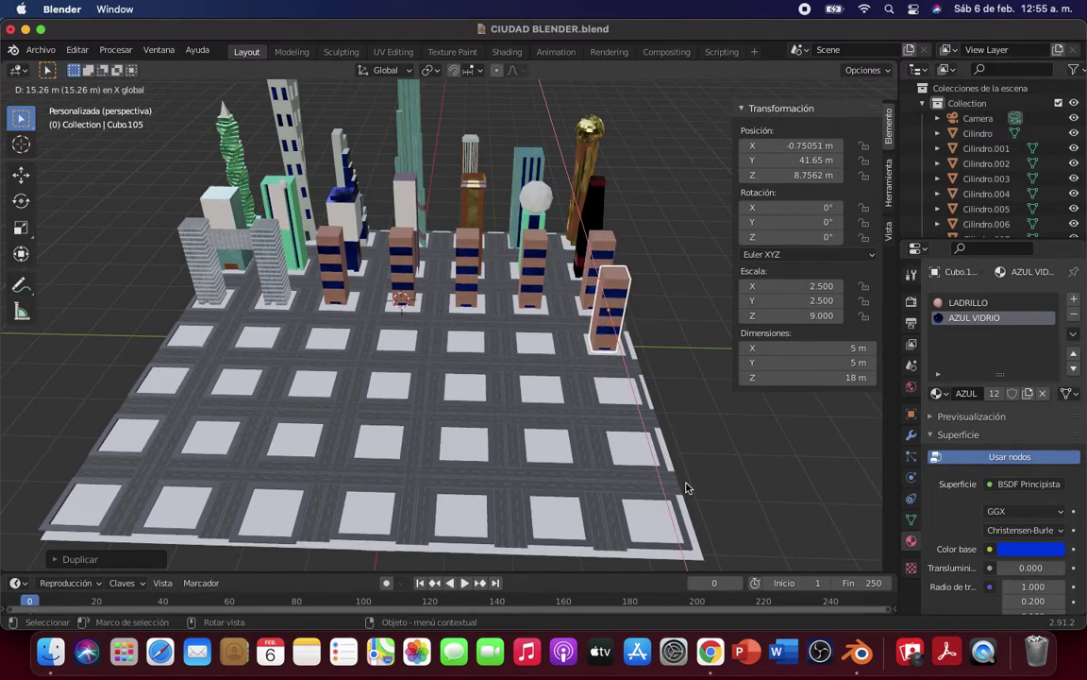
# Step: Place three Y-constrained tower duplicates onto the next lots of the row
pyautogui.click(686, 488)
pyautogui.press('y')
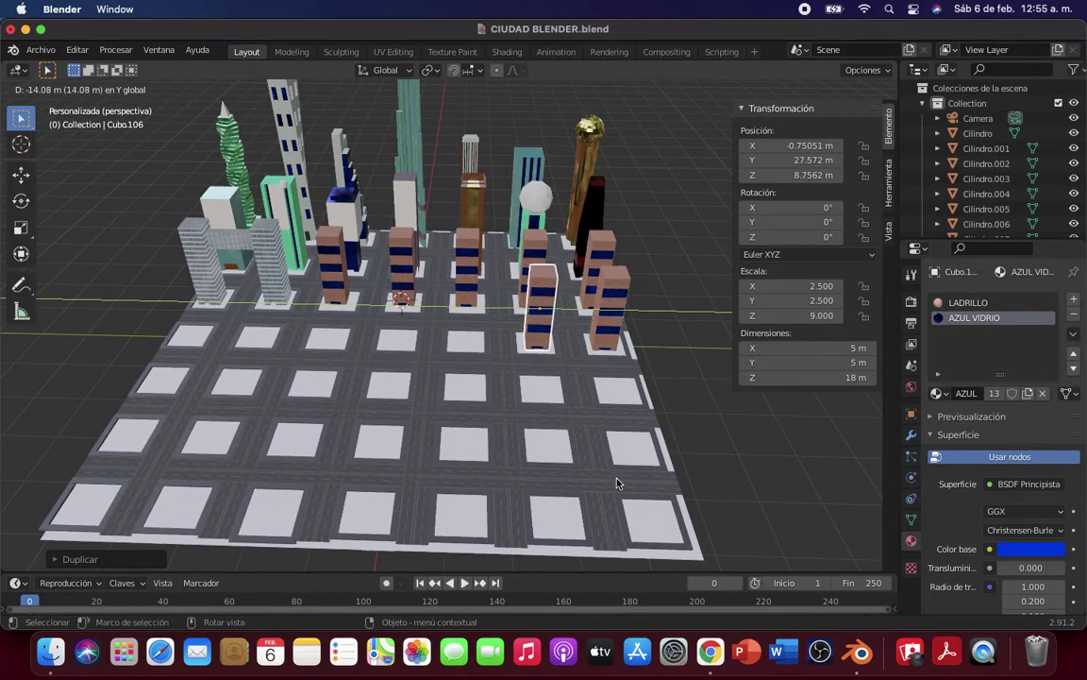
pyautogui.click(617, 483)
pyautogui.hotkey('shift', 'd')
pyautogui.press('y')
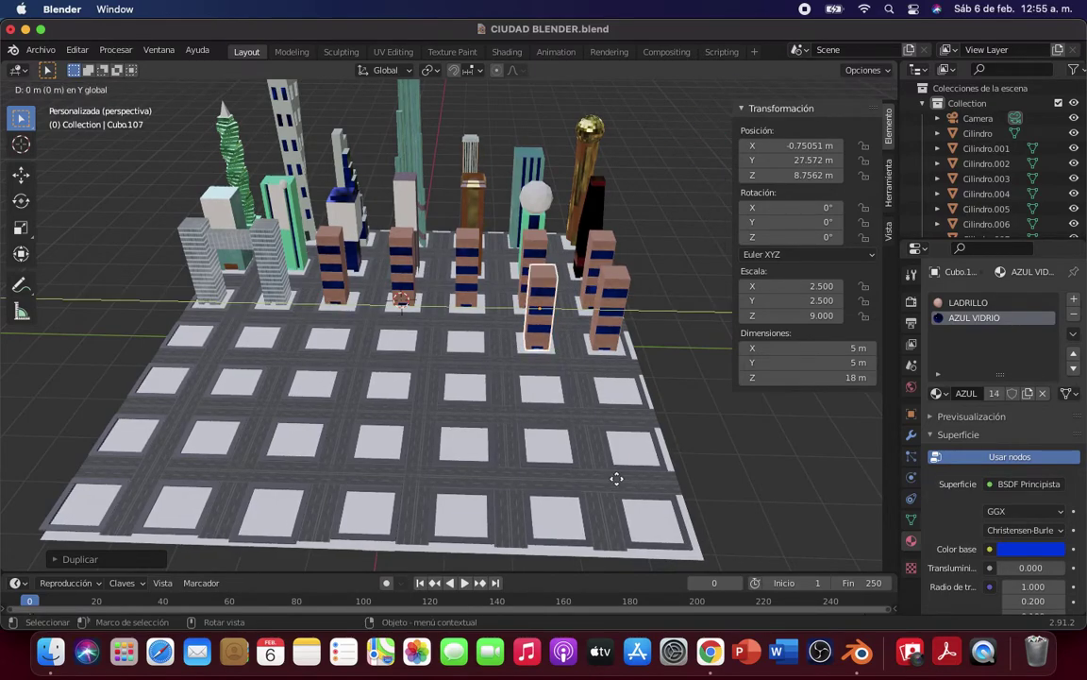
pyautogui.click(544, 466)
pyautogui.hotkey('shift', 'd')
pyautogui.press('y')
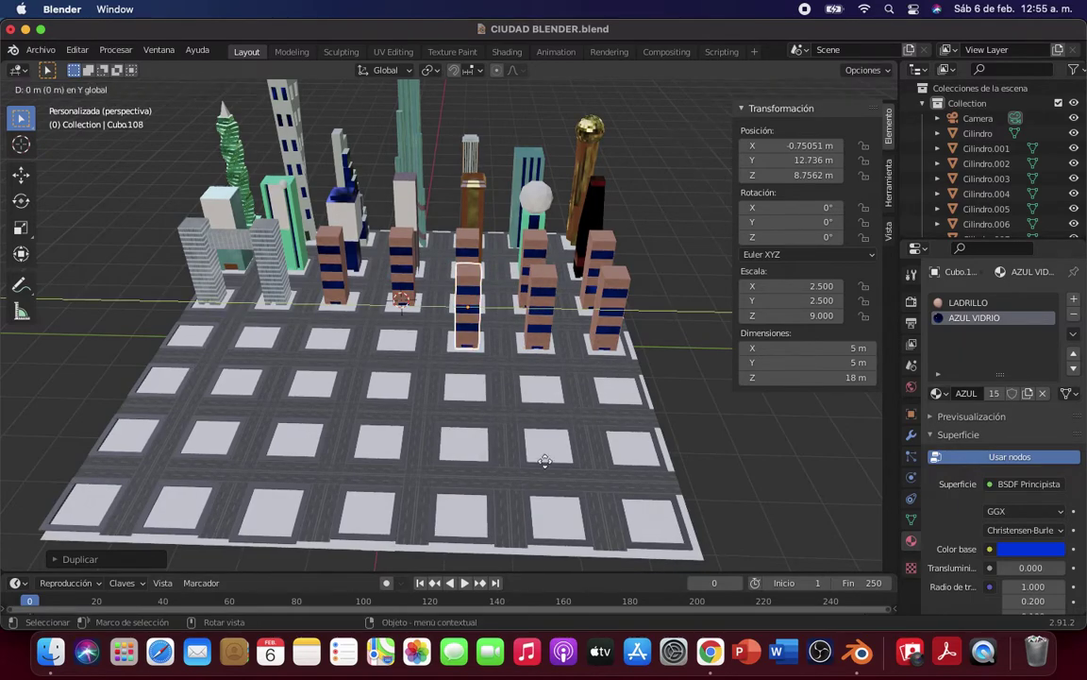
pyautogui.click(475, 455)
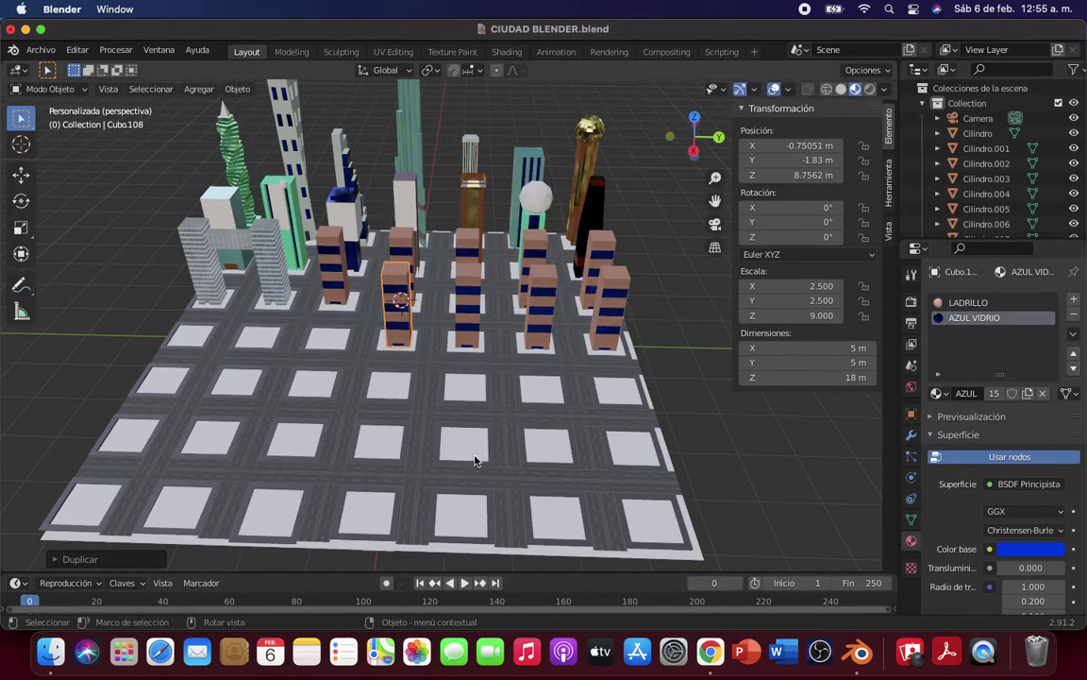
# Step: Add three more Y-constrained tower copies along the row, ending on the leftmost corner lot
pyautogui.hotkey('shift', 'd')
pyautogui.press('y')
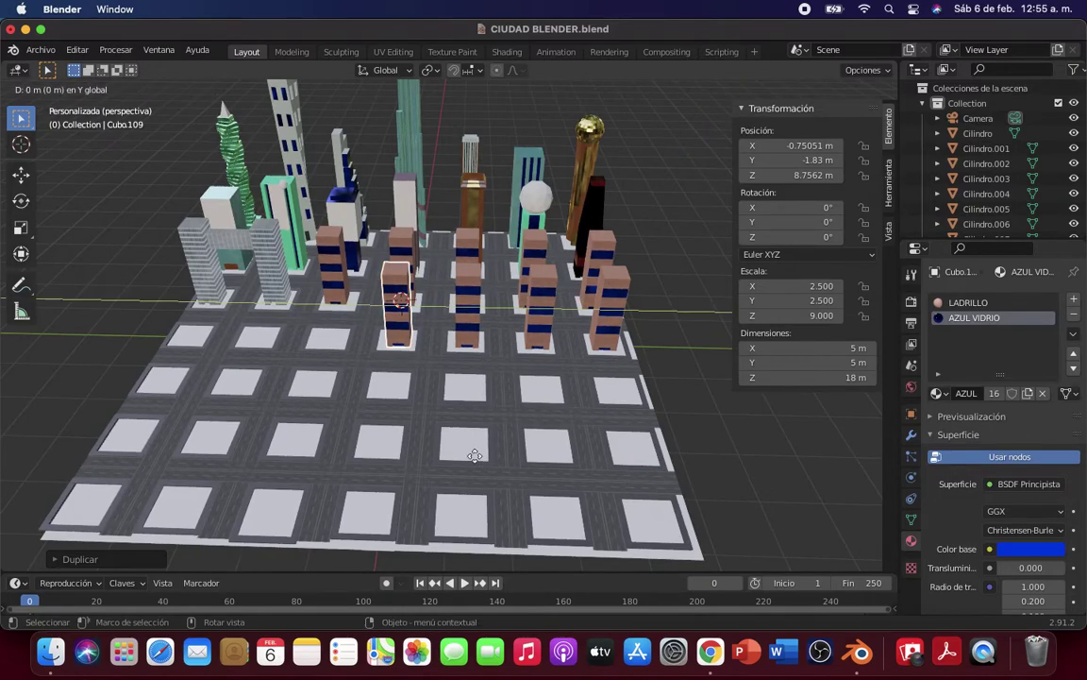
pyautogui.click(401, 454)
pyautogui.hotkey('shift', 'd')
pyautogui.press('Escape')
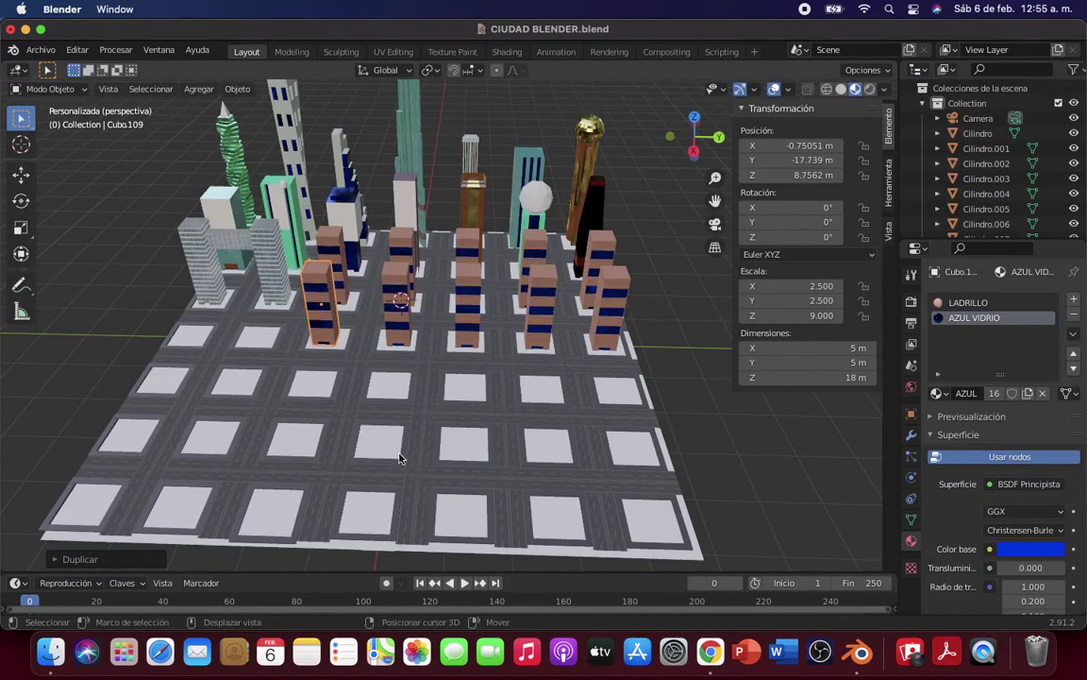
pyautogui.press('g')
pyautogui.press('y')
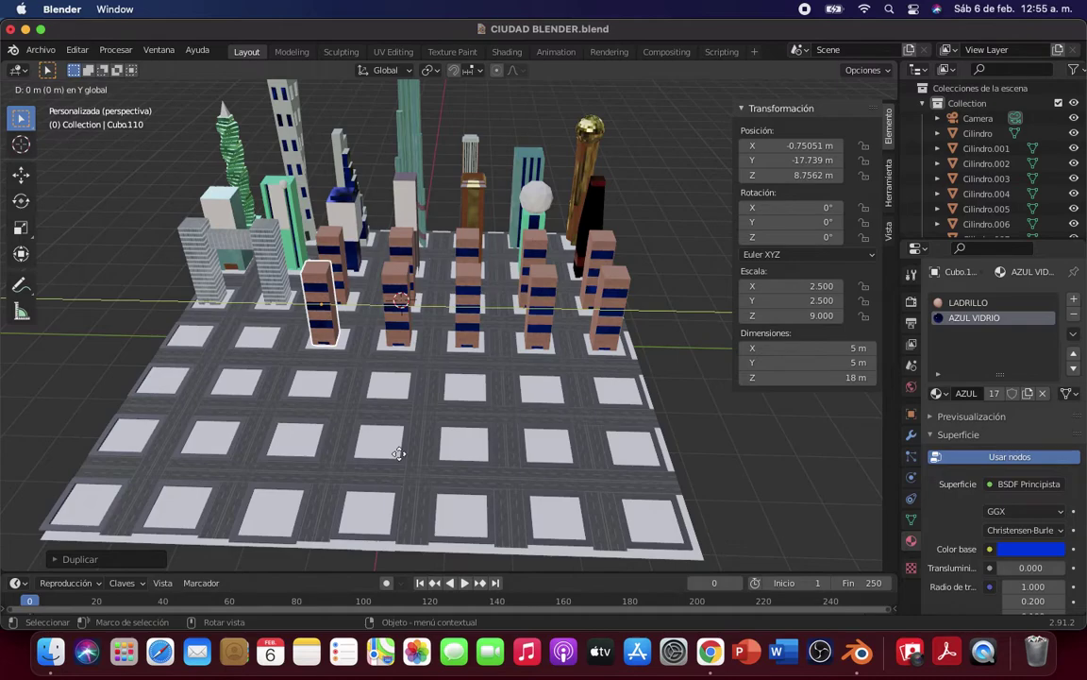
pyautogui.click(328, 447)
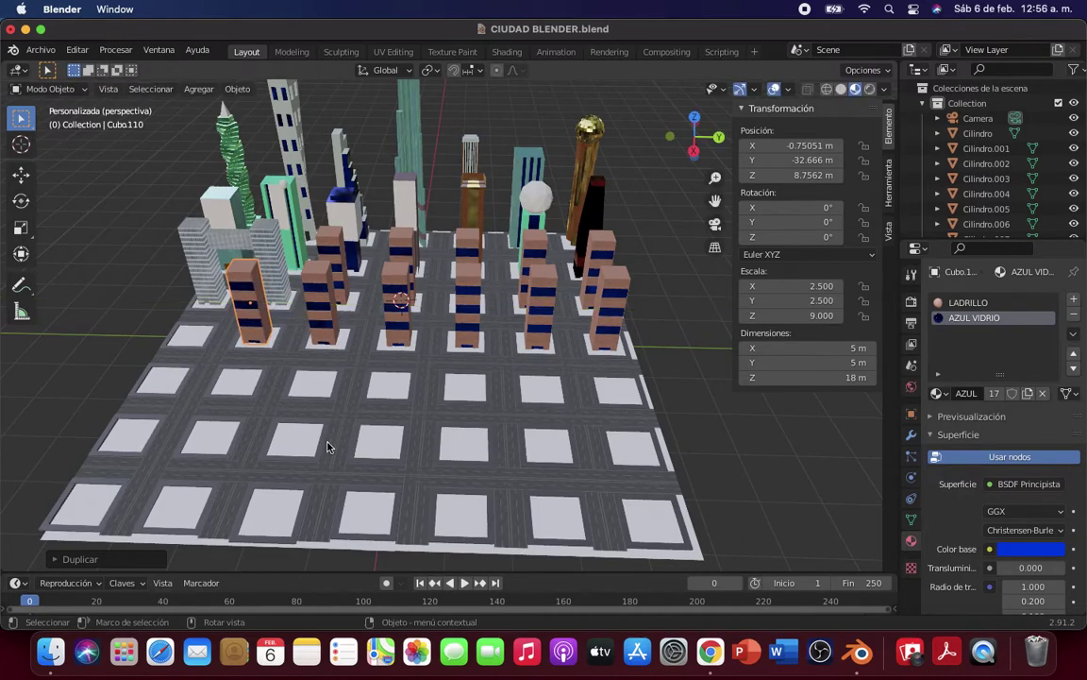
pyautogui.hotkey('shift', 'd')
pyautogui.press('y')
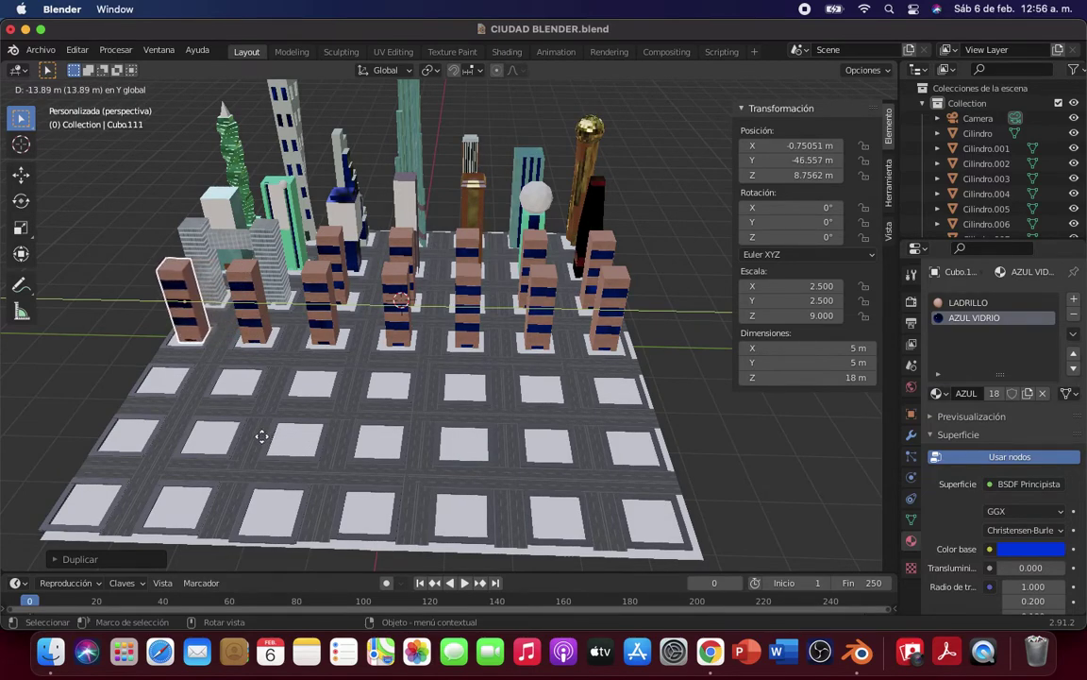
pyautogui.click(258, 435)
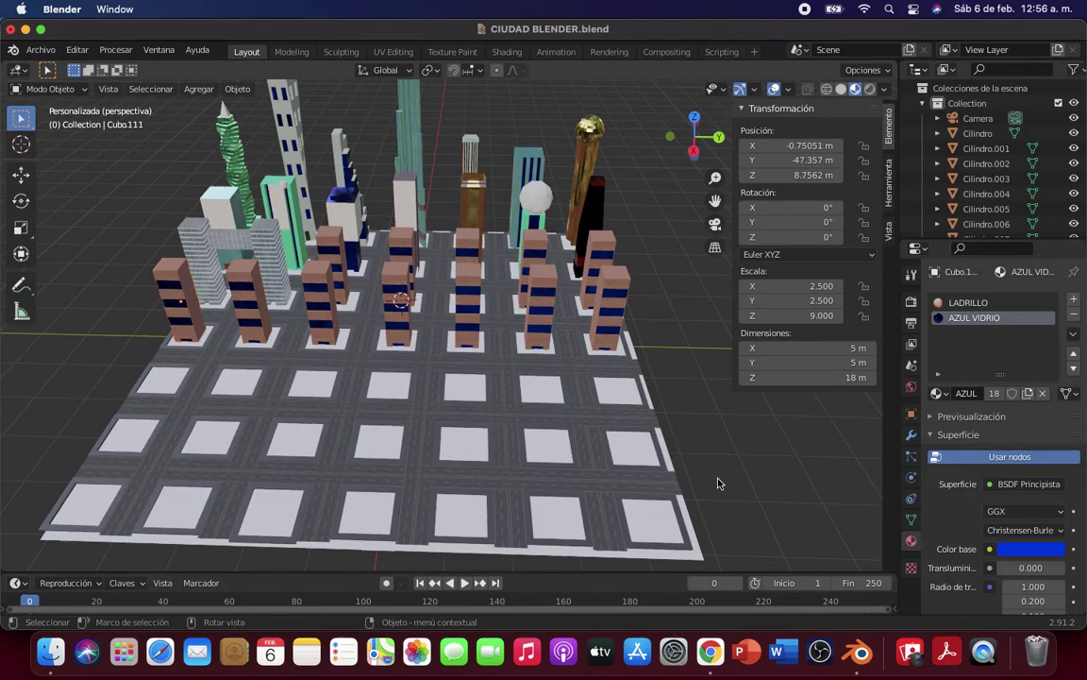
# Step: Review the whole city, save CIUDAD BLENDER.blend with Archivo > Guardar, and close Blender
pyautogui.moveTo(645, 429)
pyautogui.mouseDown(button='middle')
pyautogui.moveTo(696, 474)
pyautogui.moveTo(621, 437)
pyautogui.moveTo(565, 463)
pyautogui.moveTo(582, 493)
pyautogui.moveTo(650, 487)
pyautogui.moveTo(645, 451)
pyautogui.mouseUp(button='middle')
pyautogui.scroll(-2, 647, 484)
pyautogui.scroll(-2, 632, 472)
pyautogui.scroll(1, 610, 460)
pyautogui.moveTo(638, 492)
pyautogui.mouseDown(button='middle')
pyautogui.moveTo(689, 547)
pyautogui.moveTo(629, 445)
pyautogui.moveTo(720, 497)
pyautogui.moveTo(724, 477)
pyautogui.mouseUp(button='middle')
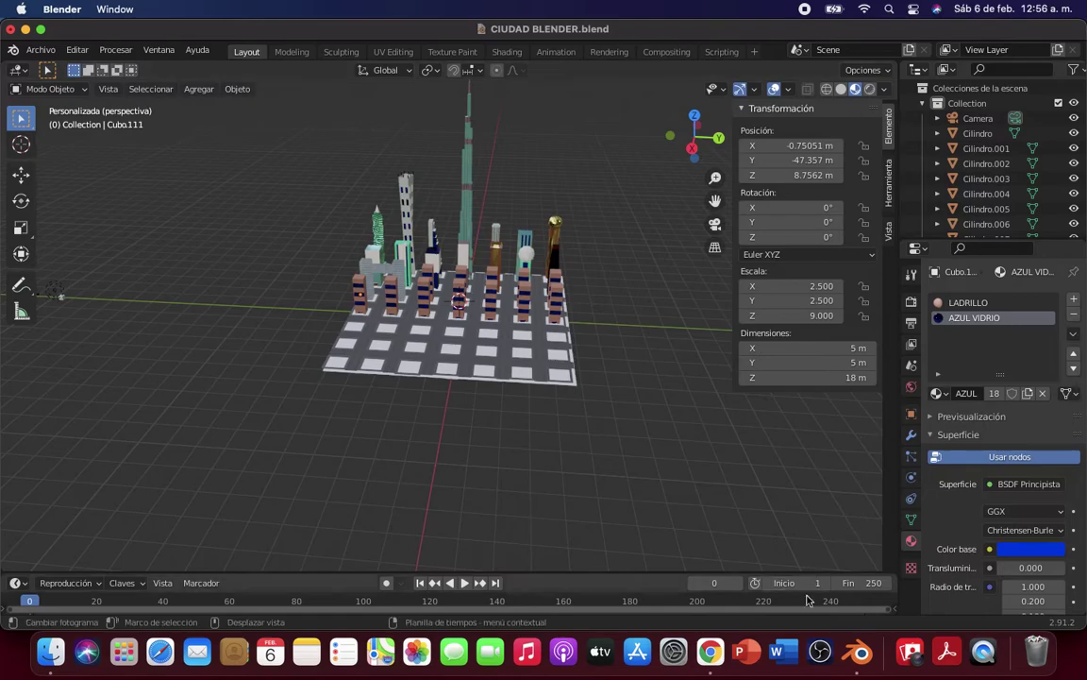
pyautogui.click(41, 49)
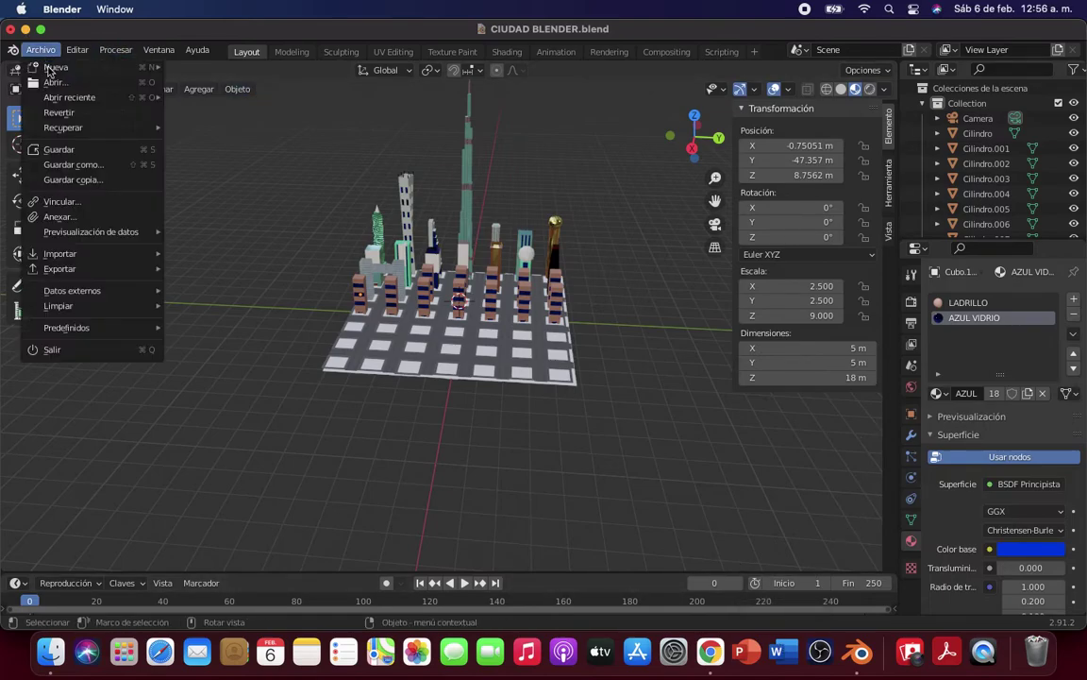
pyautogui.click(69, 148)
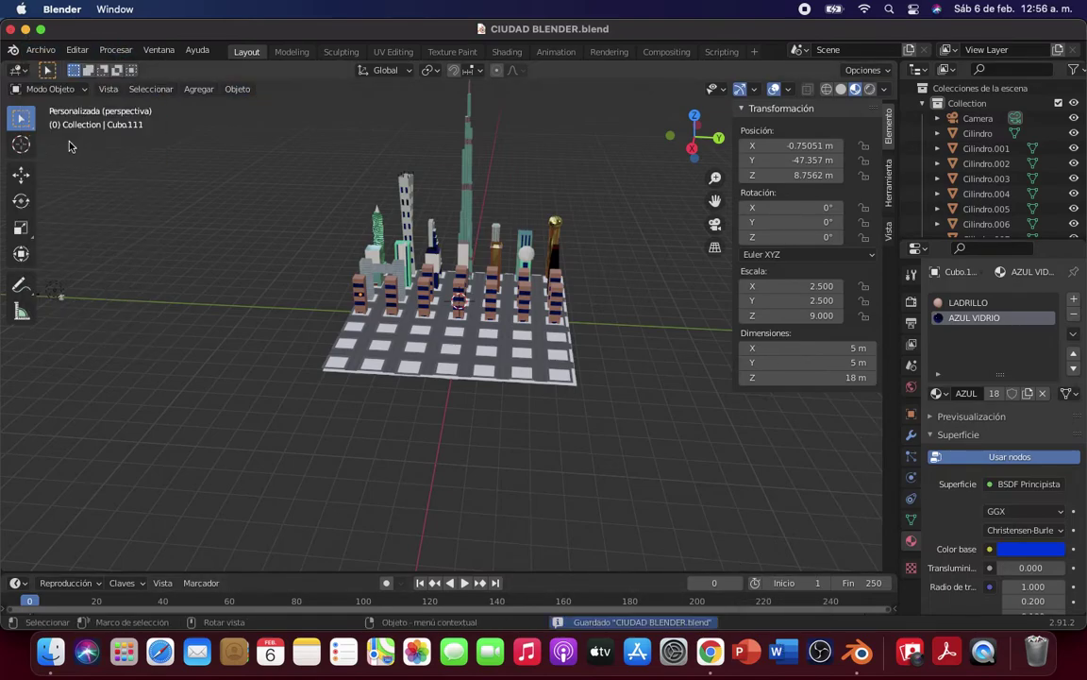
pyautogui.click(9, 31)
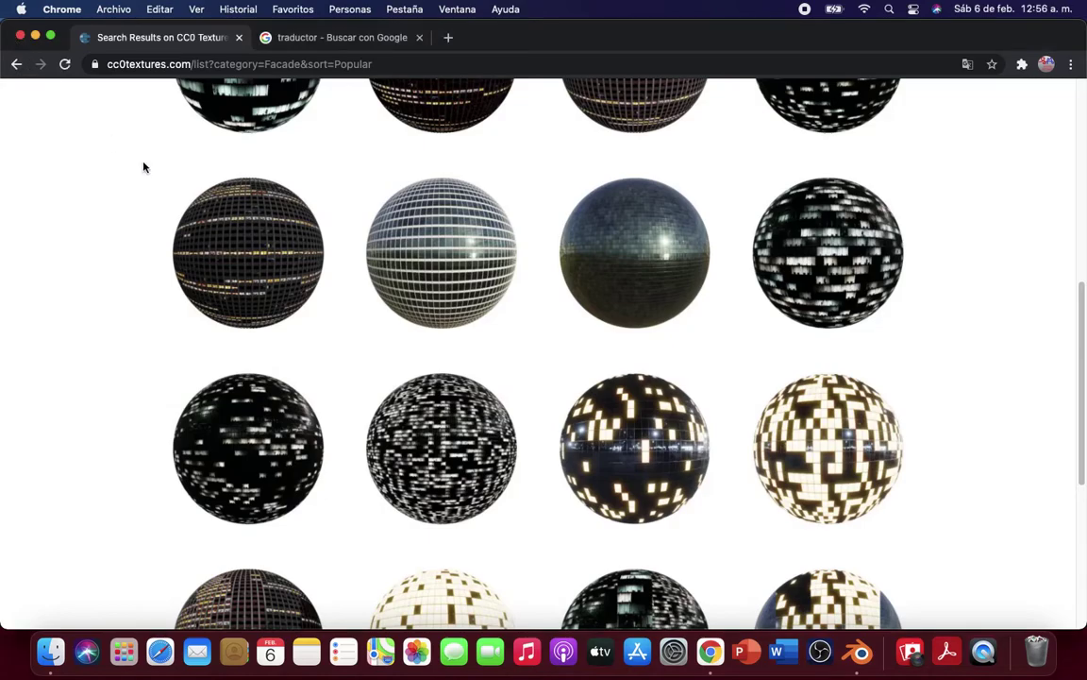
# Step: Relaunch Blender and load CIUDAD BLENDER.blend from Archivos recientes on the splash screen
pyautogui.click(870, 658)
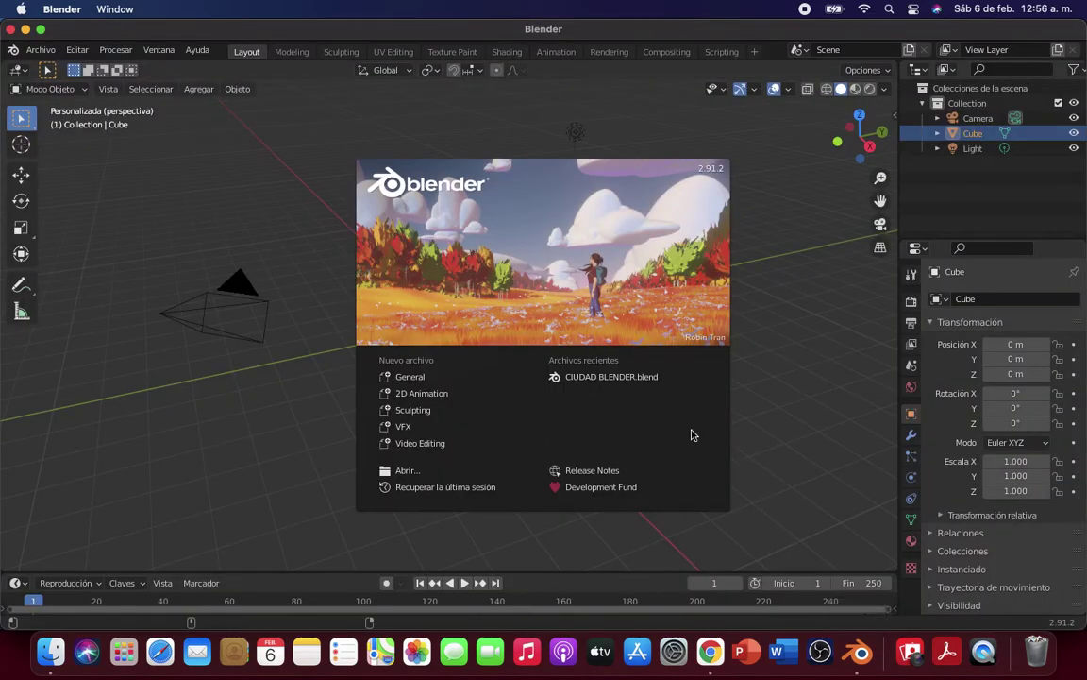
pyautogui.click(656, 382)
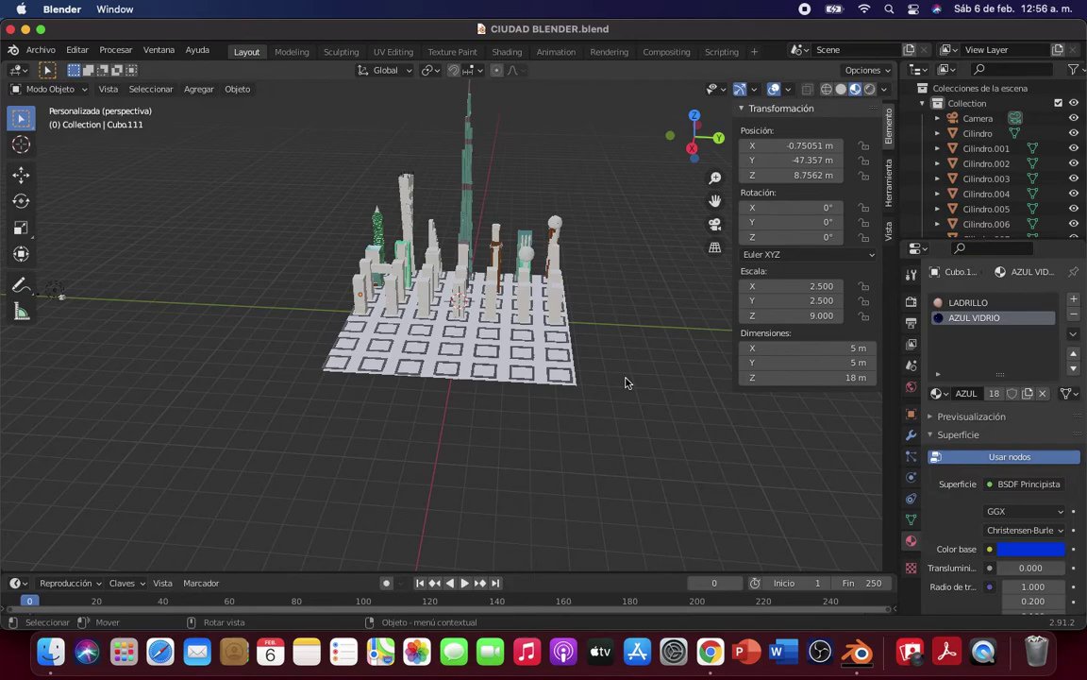
# Step: Save CIUDAD BLENDER.blend again via Archivo > Guardar and close Blender
pyautogui.moveTo(625, 382)
pyautogui.mouseDown(button='middle')
pyautogui.moveTo(493, 378)
pyautogui.moveTo(572, 378)
pyautogui.moveTo(650, 411)
pyautogui.moveTo(649, 424)
pyautogui.moveTo(625, 352)
pyautogui.moveTo(599, 383)
pyautogui.moveTo(663, 430)
pyautogui.moveTo(672, 396)
pyautogui.moveTo(655, 379)
pyautogui.moveTo(625, 369)
pyautogui.moveTo(583, 378)
pyautogui.moveTo(568, 395)
pyautogui.moveTo(642, 408)
pyautogui.mouseUp(button='middle')
pyautogui.scroll(3, 656, 424)
pyautogui.scroll(-5, 684, 420)
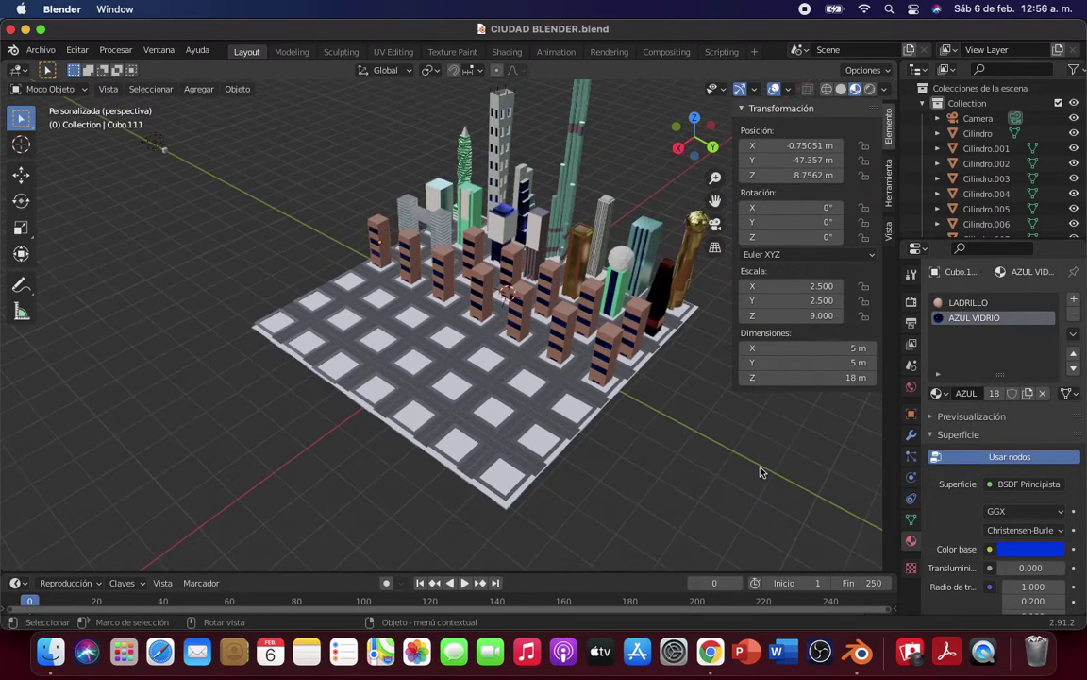
pyautogui.scroll(2, 683, 420)
pyautogui.scroll(-2, 640, 465)
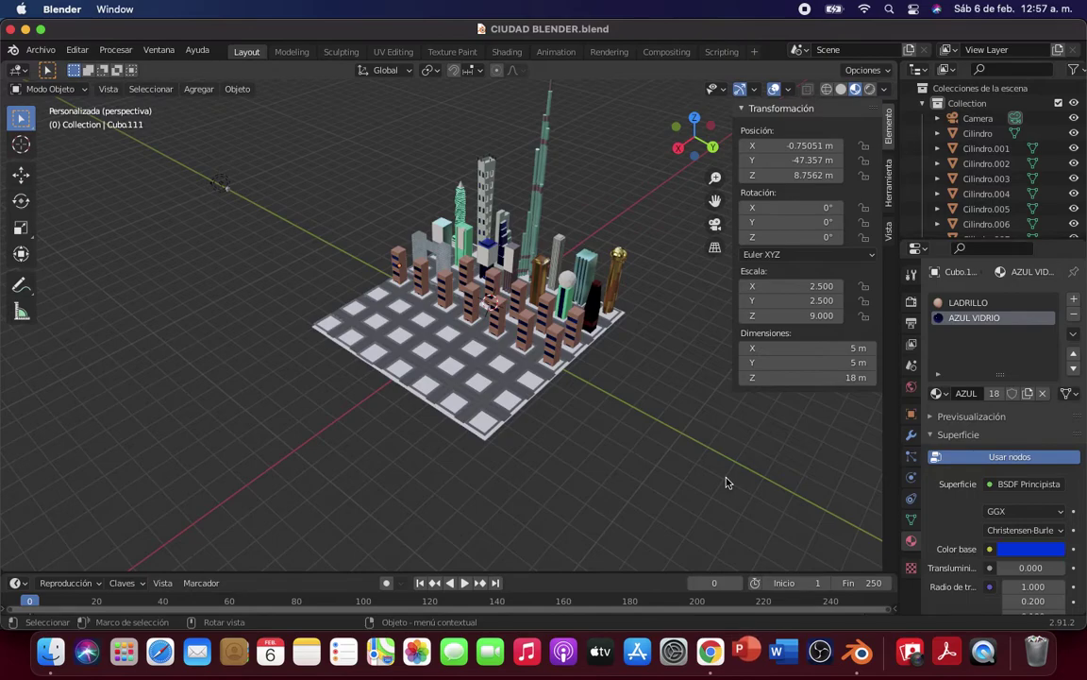
pyautogui.click(28, 49)
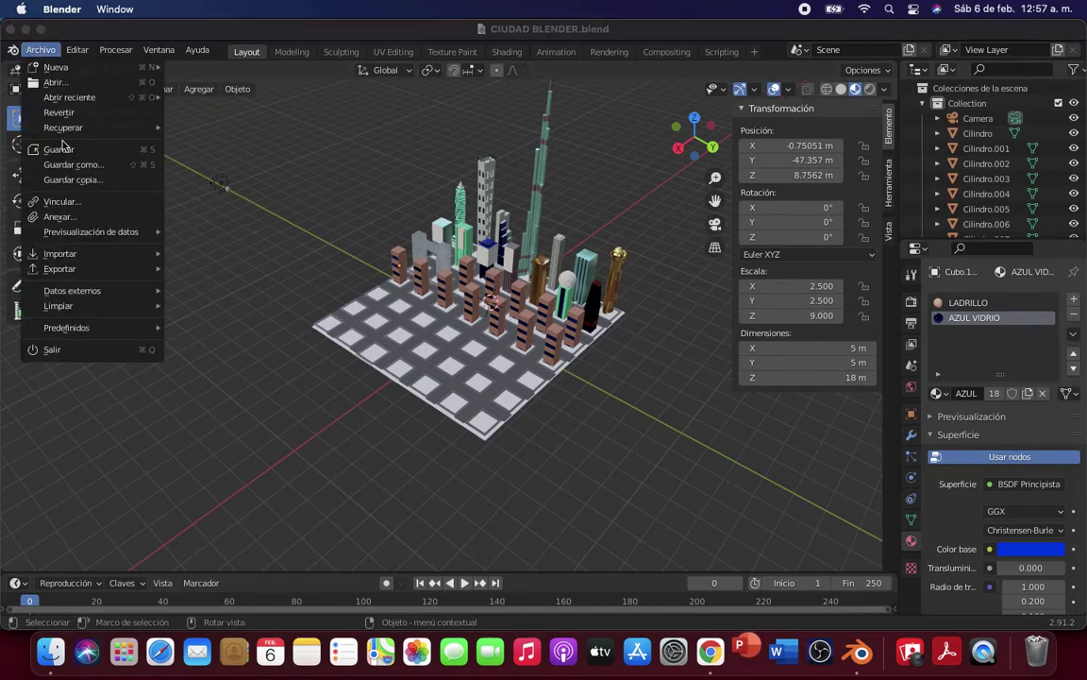
pyautogui.click(62, 150)
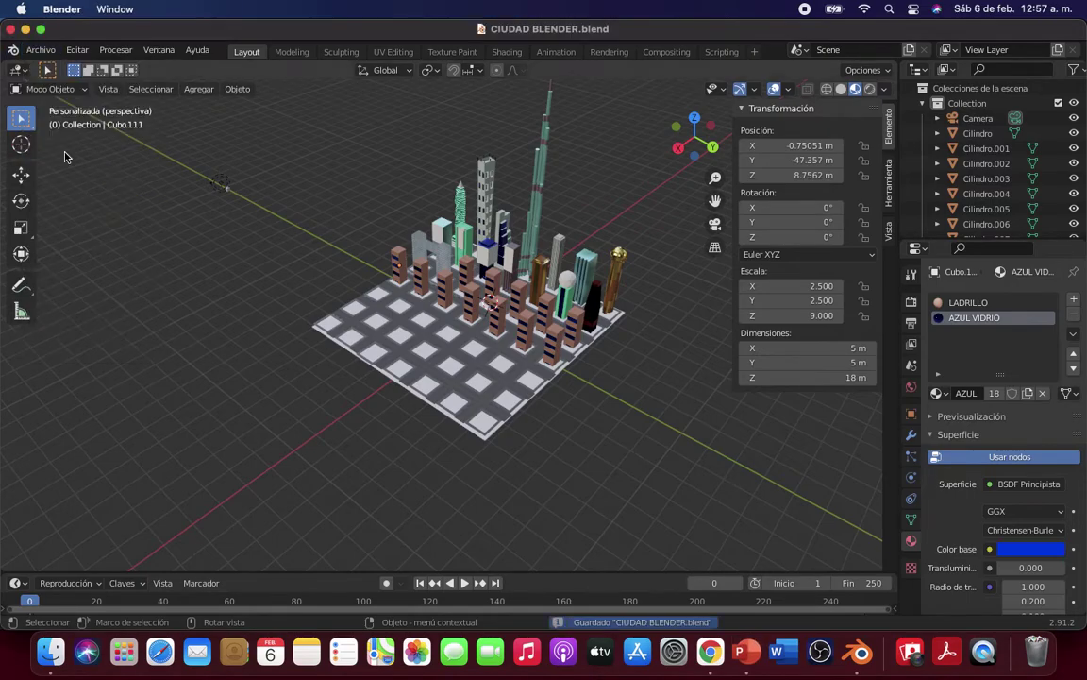
pyautogui.click(11, 30)
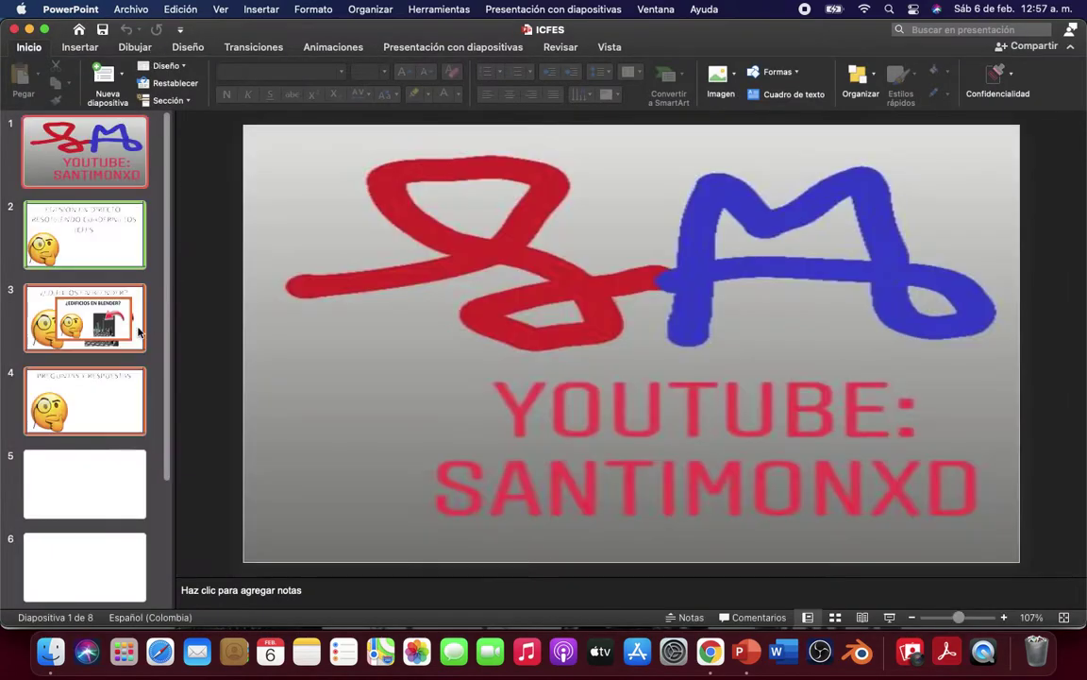
# Step: Select slide 8 of the ICFES presentation and start the slide show from it
pyautogui.scroll(-2, 107, 377)
pyautogui.scroll(-2, 108, 377)
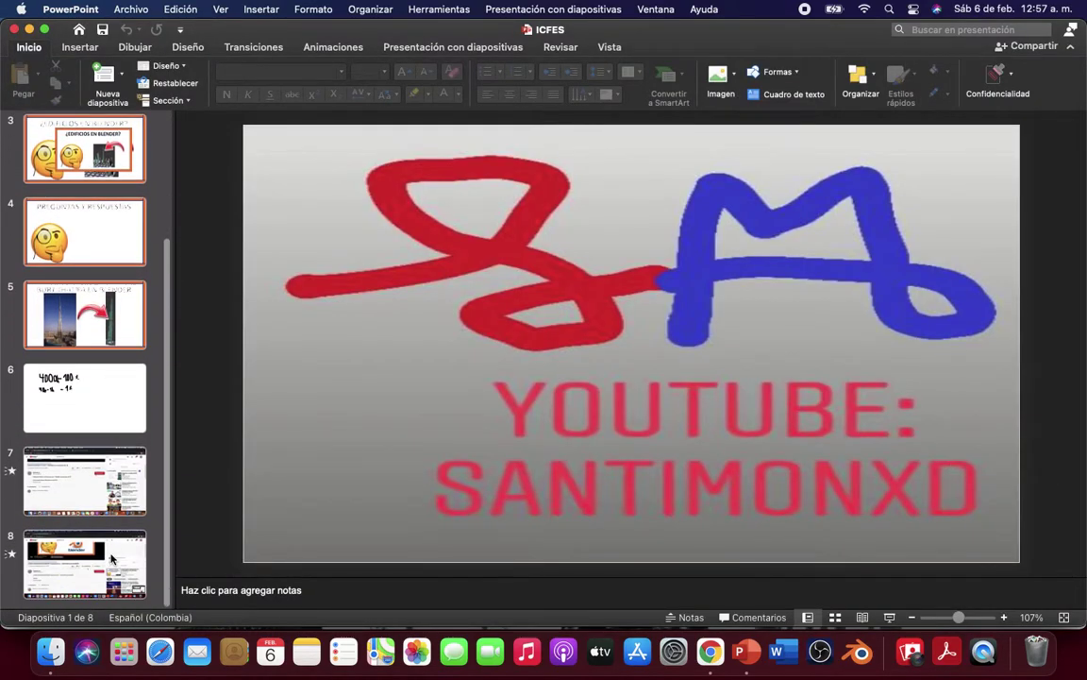
pyautogui.click(99, 564)
pyautogui.click(890, 618)
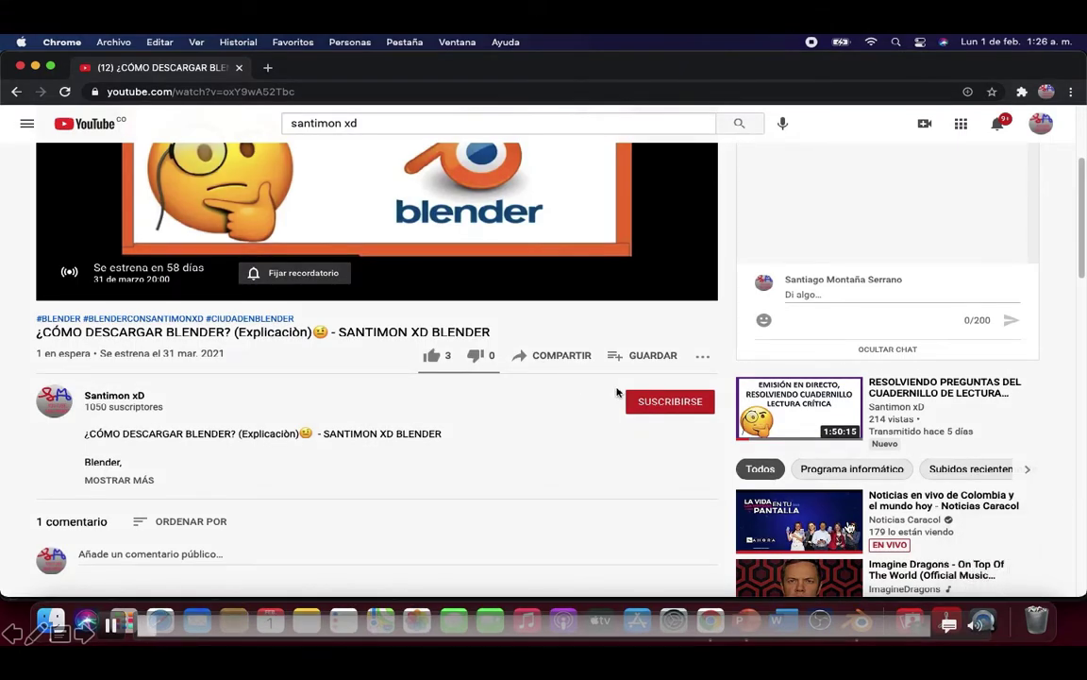
# Step: Play the slide's video, then subscribe to the channel with notifications set to Todas
pyautogui.click(958, 422)
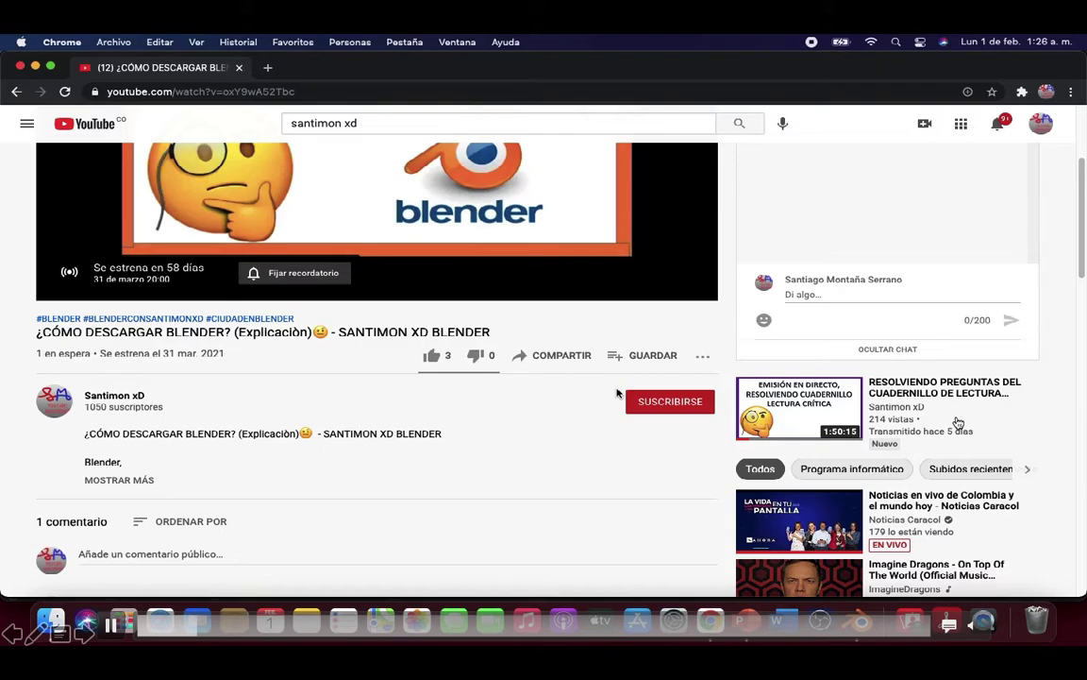
pyautogui.click(636, 403)
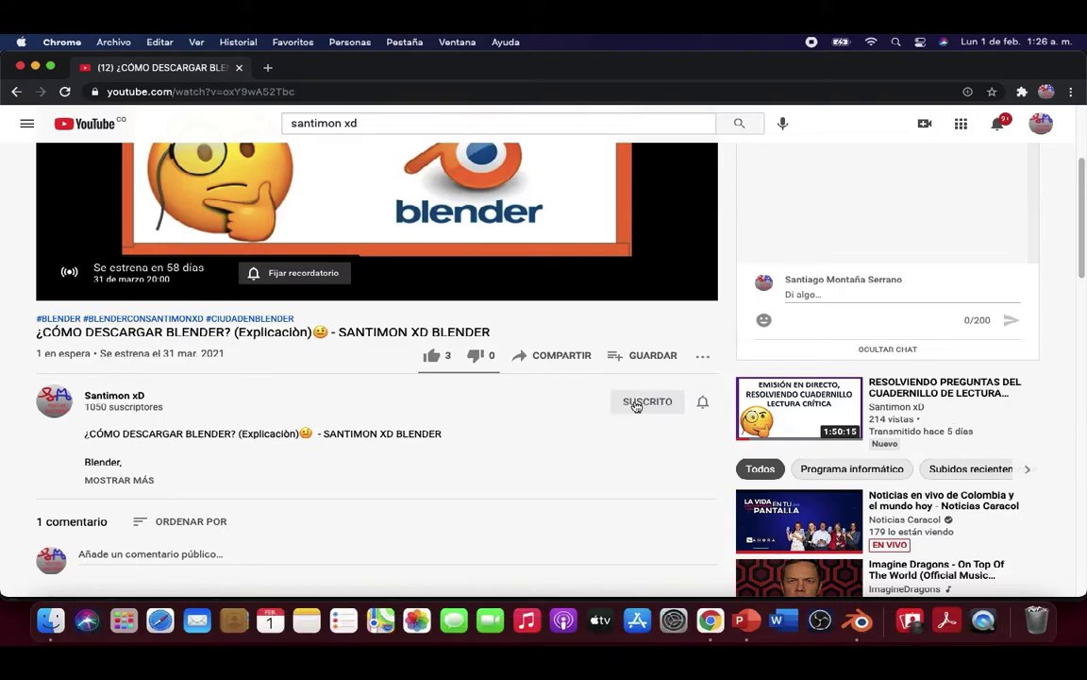
pyautogui.click(702, 402)
pyautogui.click(705, 432)
# Step: Like the Blender download video and post the comment 'Me gustó'
pyautogui.click(434, 358)
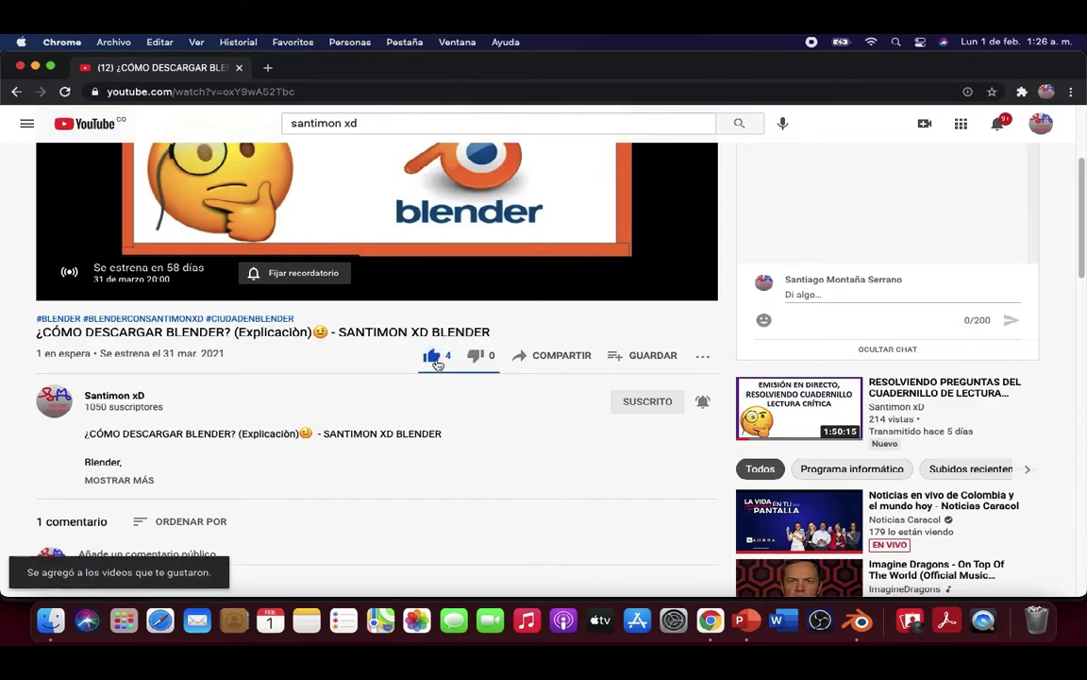
pyautogui.click(321, 552)
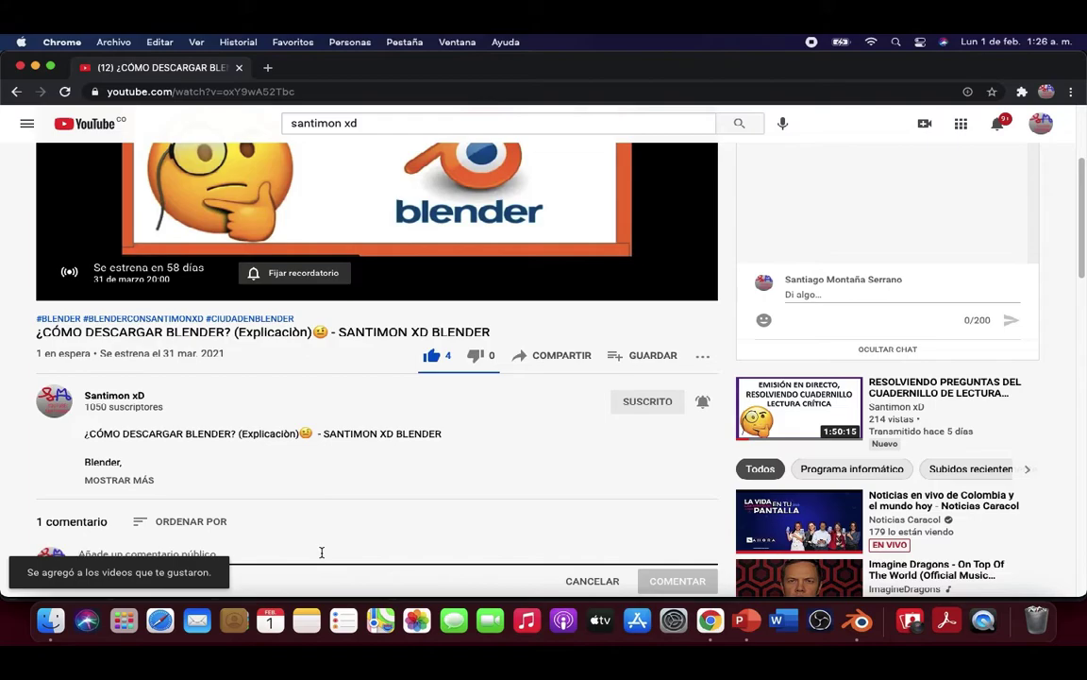
pyautogui.write('Me gustó')
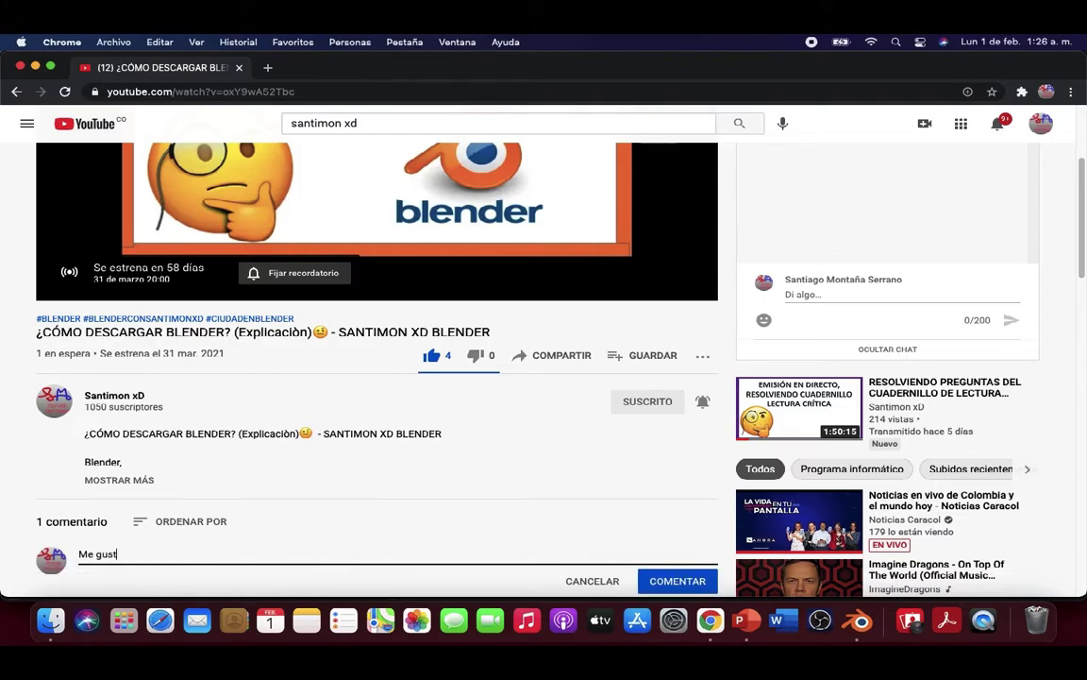
pyautogui.click(677, 580)
# Step: Share the video to Facebook, then return to the YouTube tab and close the sharing options
pyautogui.click(569, 353)
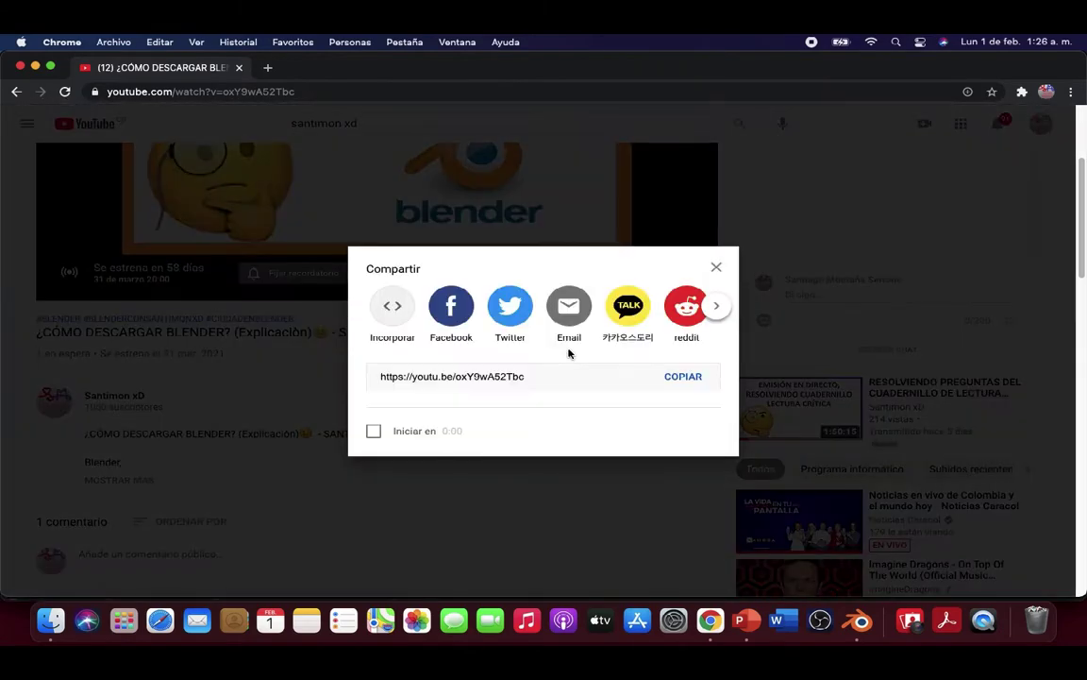
pyautogui.click(451, 304)
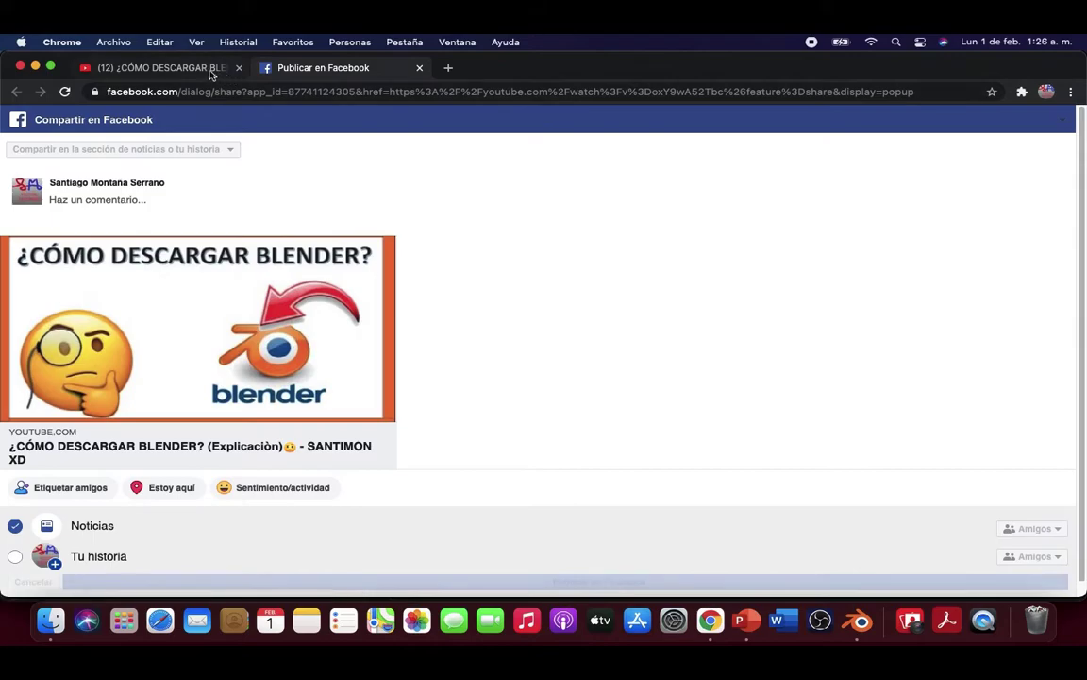
pyautogui.click(213, 68)
pyautogui.click(69, 353)
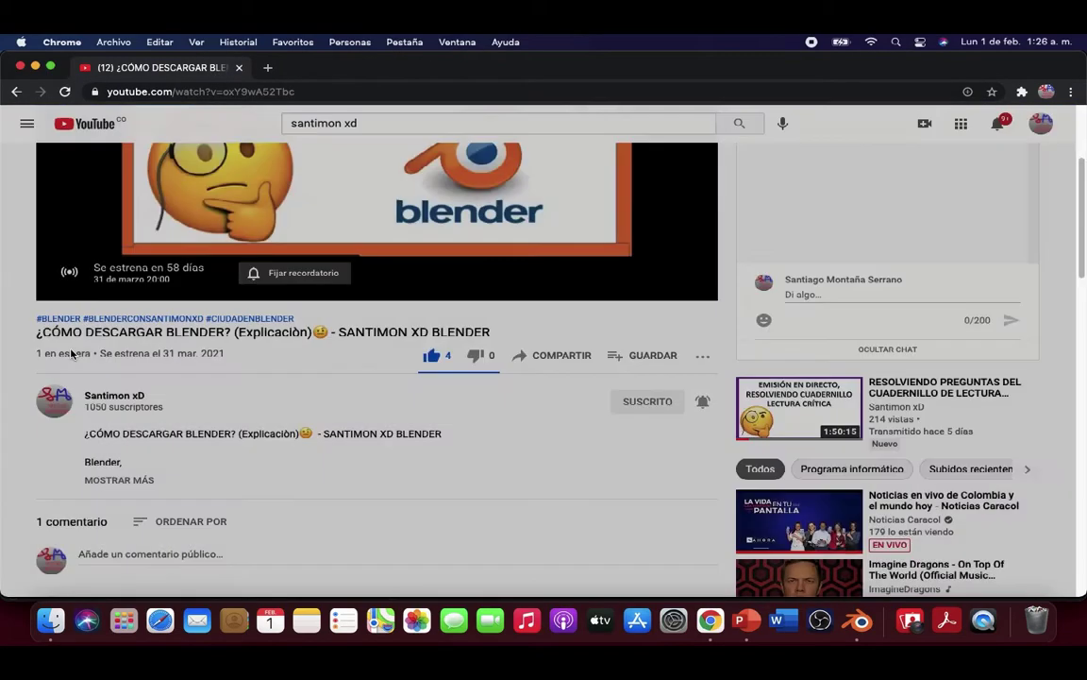